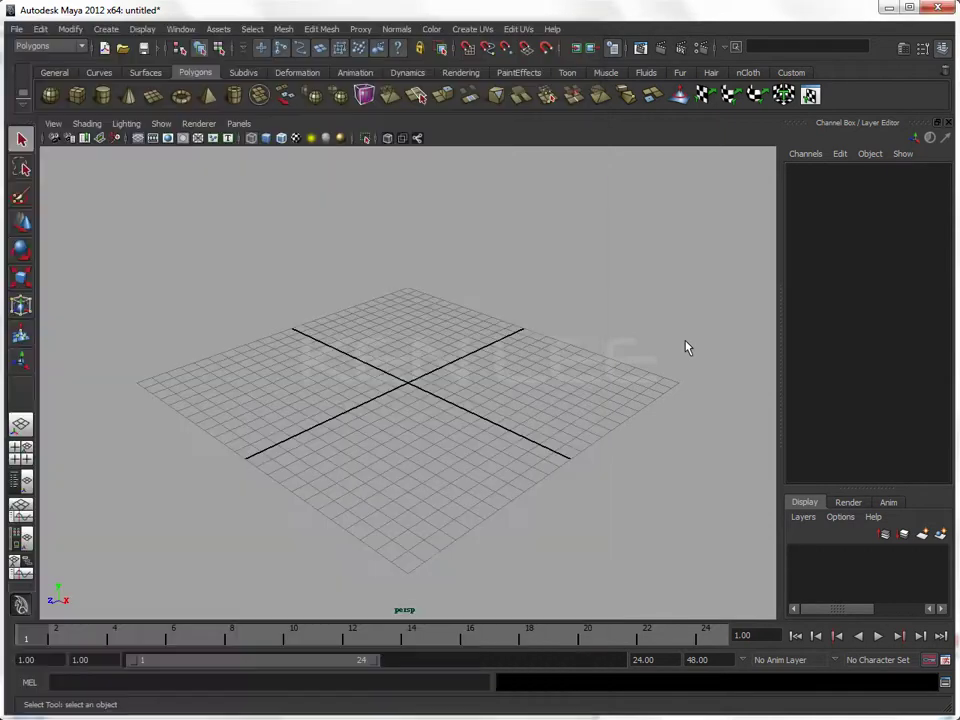
Step: Switch to the top view and import Swatch.jpg as a reference image plane
key(space)
drag(263, 229, 188, 223)
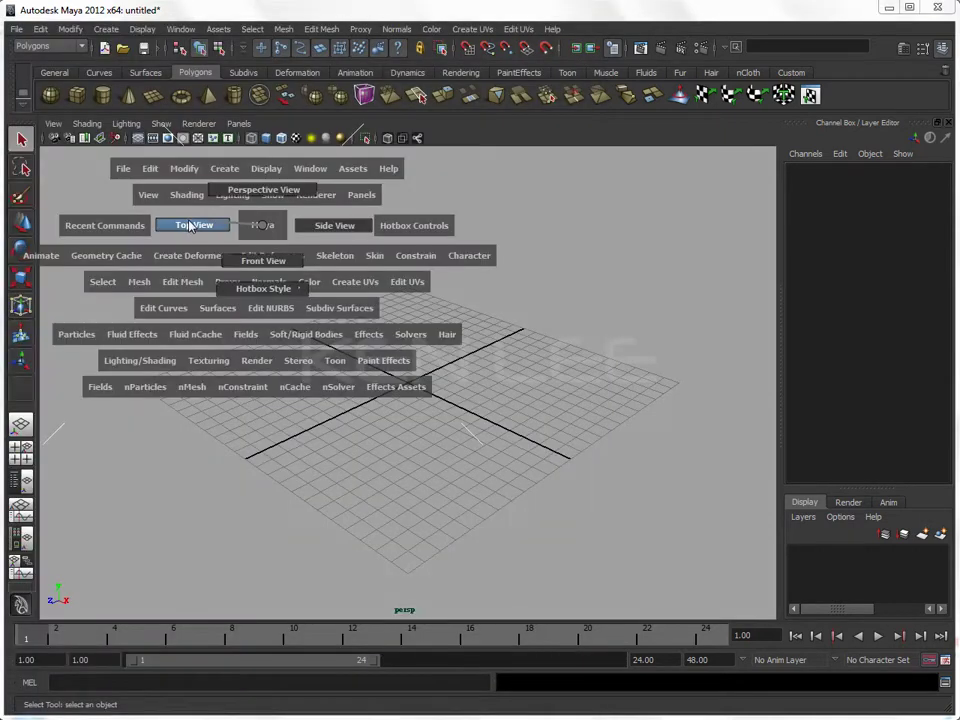
click(54, 124)
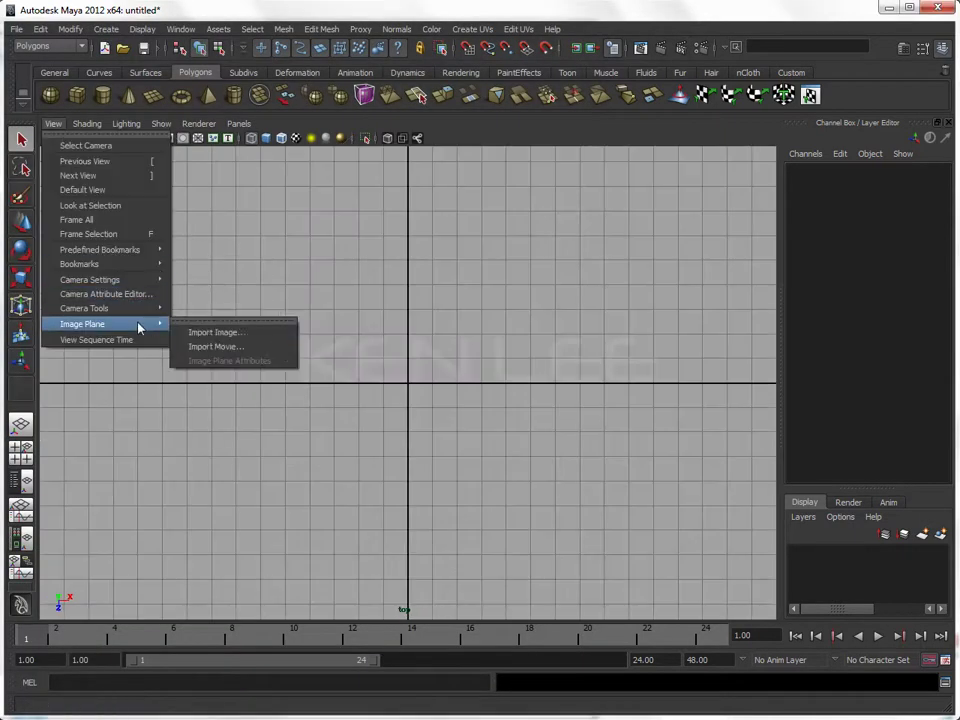
click(218, 332)
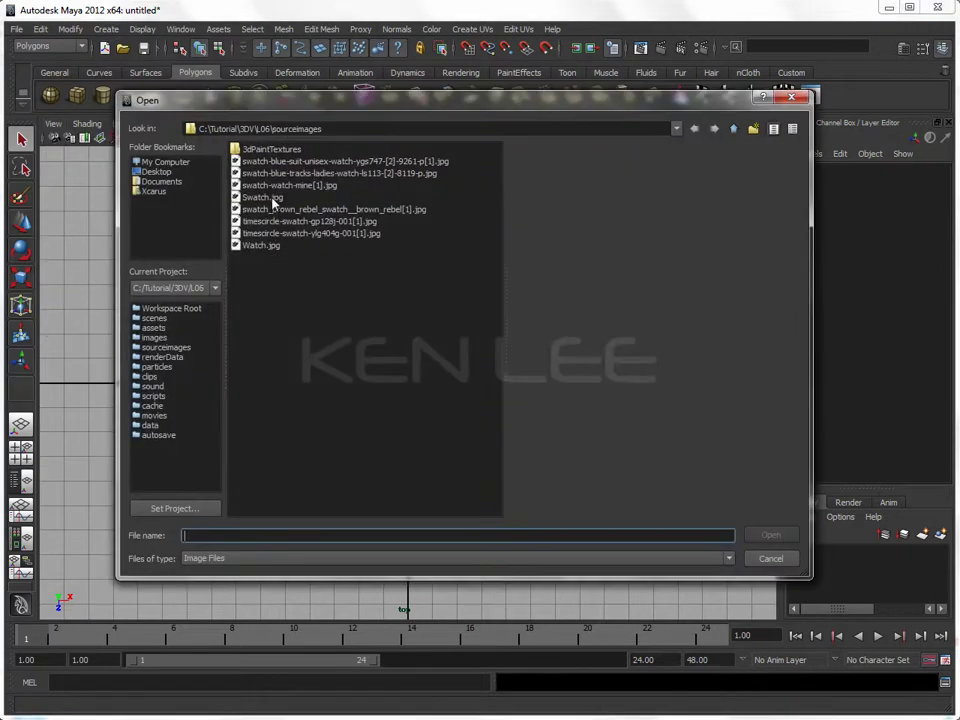
click(266, 198)
click(767, 537)
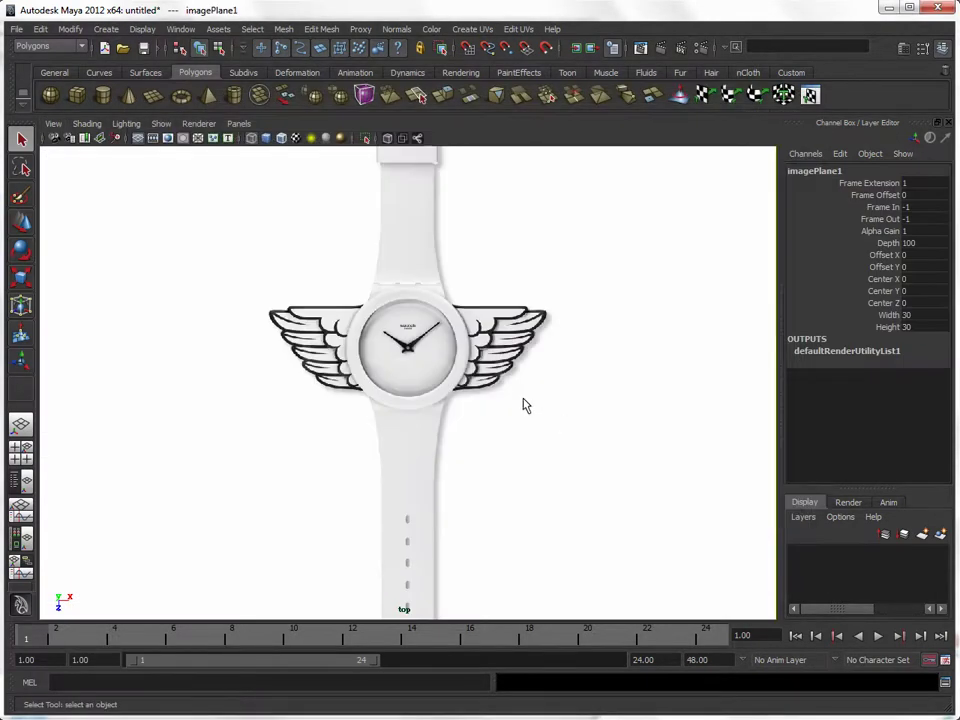
click(53, 124)
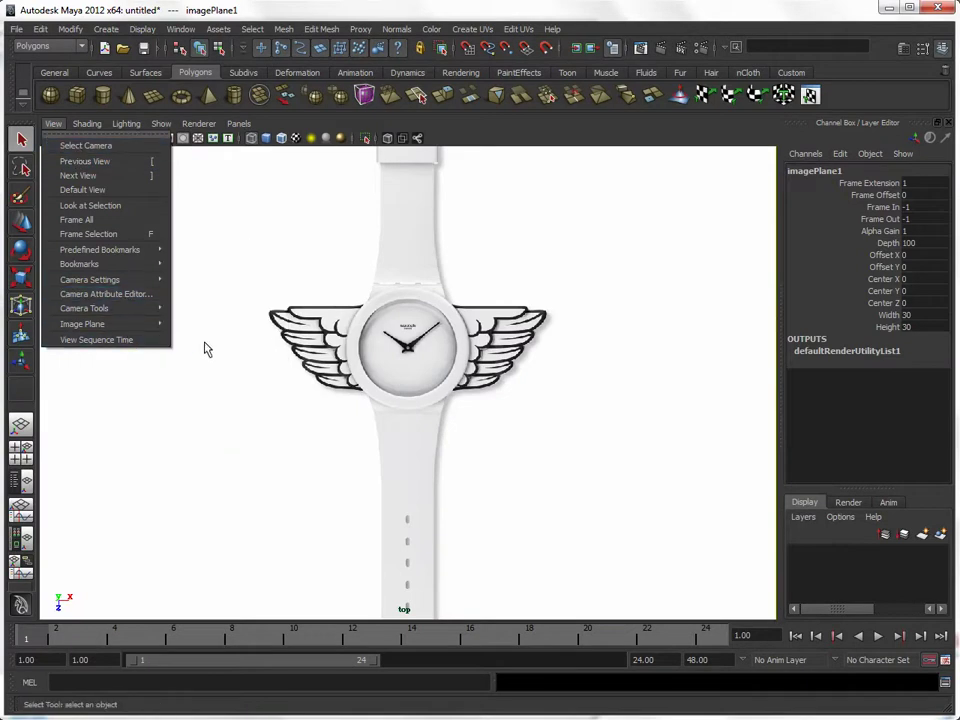
mouse_move(230, 361)
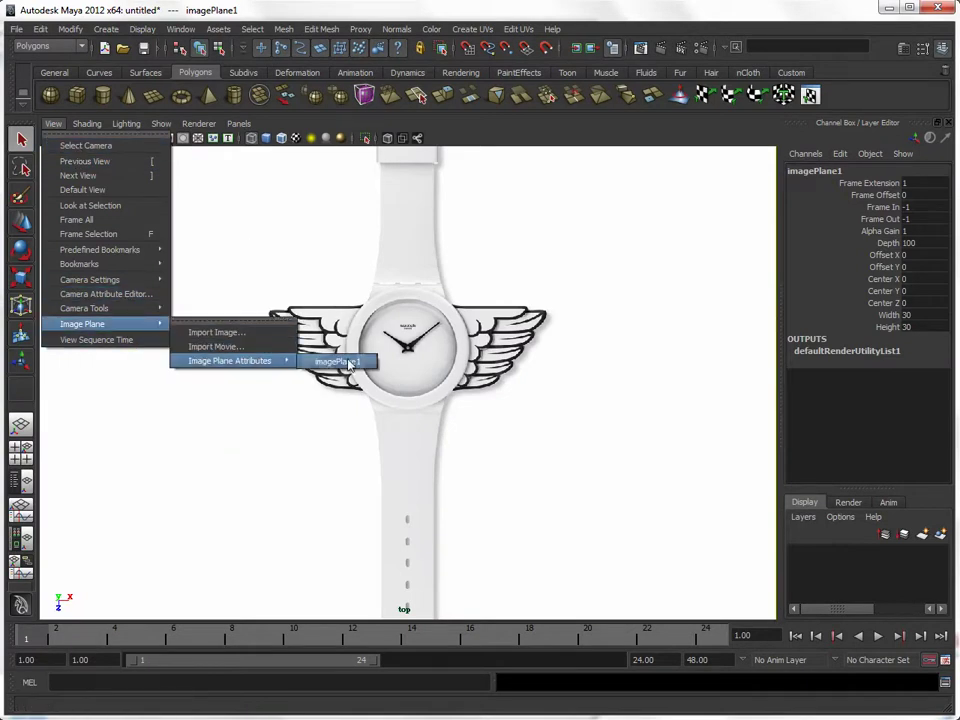
Step: Set imagePlane1's Alpha Gain to 0.389 to make the watch image semi-transparent
click(338, 362)
mouse_move(893, 400)
mouse_down()
mouse_move(853, 403)
mouse_move(865, 400)
mouse_up()
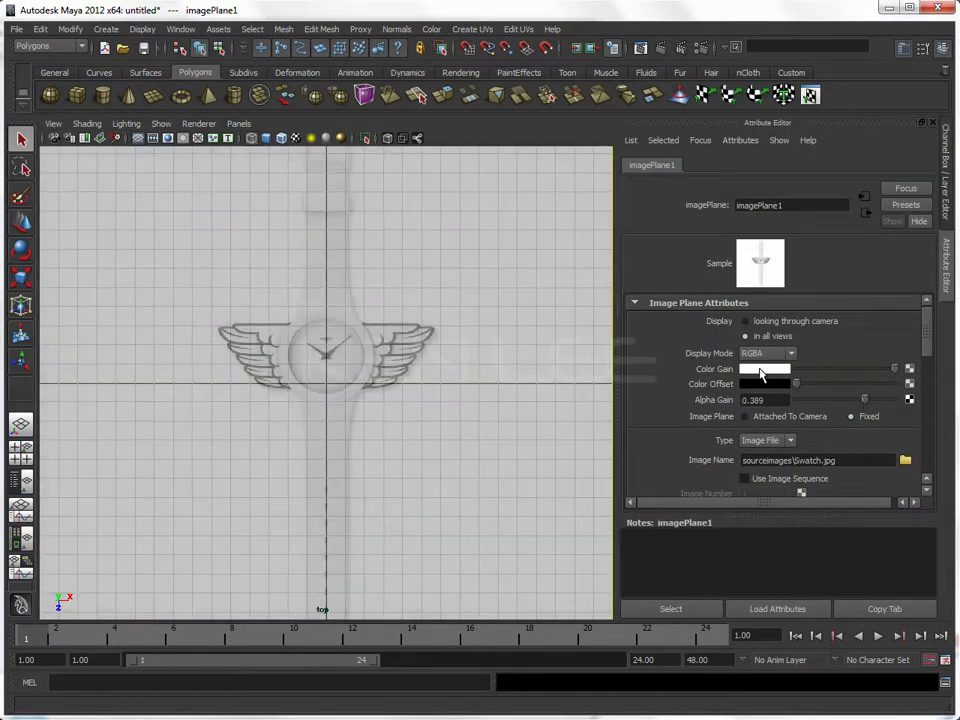
scroll(544, 306, up, 1)
scroll(530, 305, up, 1)
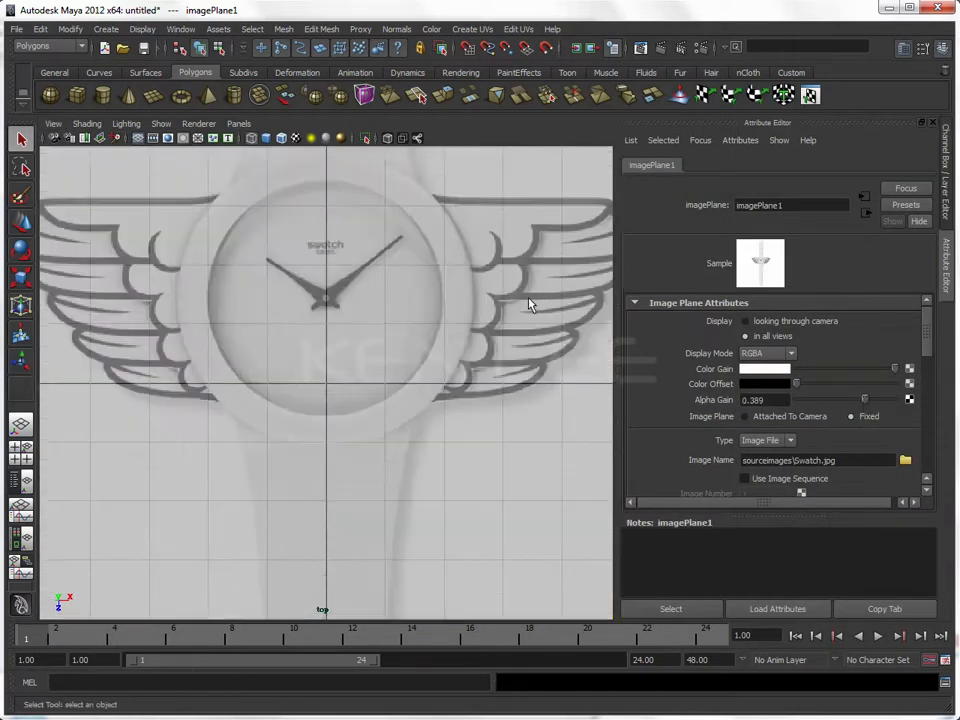
click(934, 122)
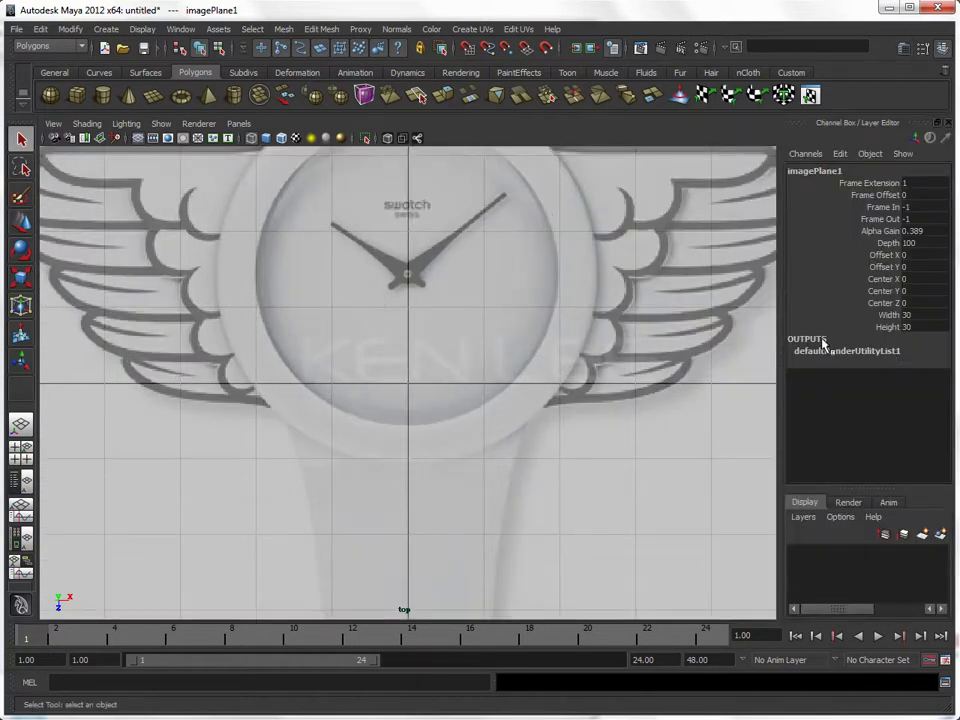
Step: Through the top camera, set imagePlane1's Center Z to 1.45
click(53, 123)
click(69, 147)
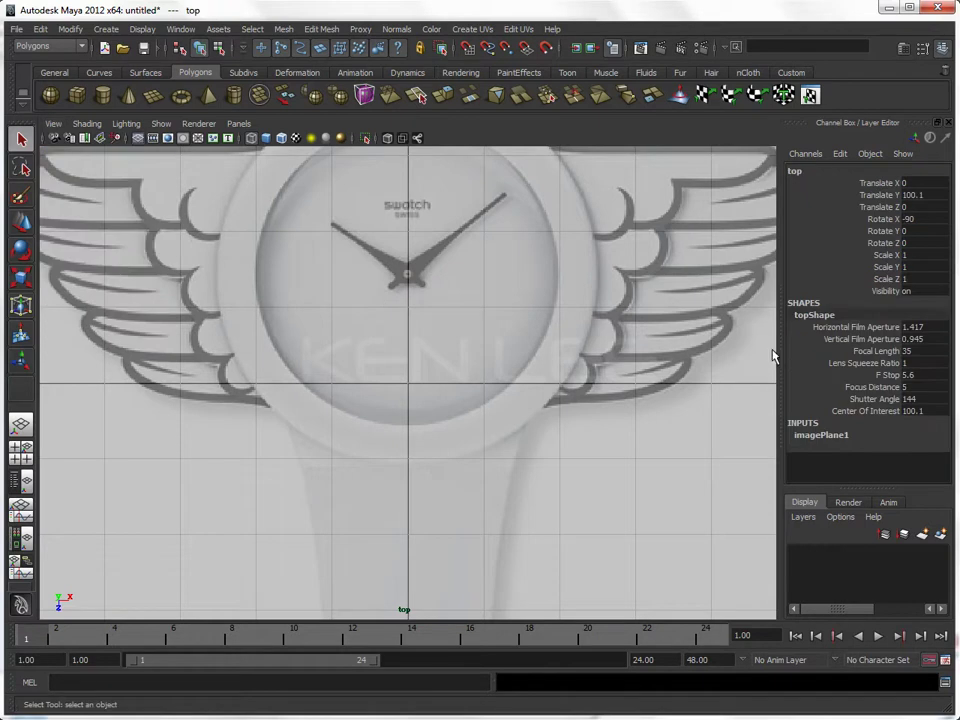
click(833, 437)
scroll(860, 450, down, 3)
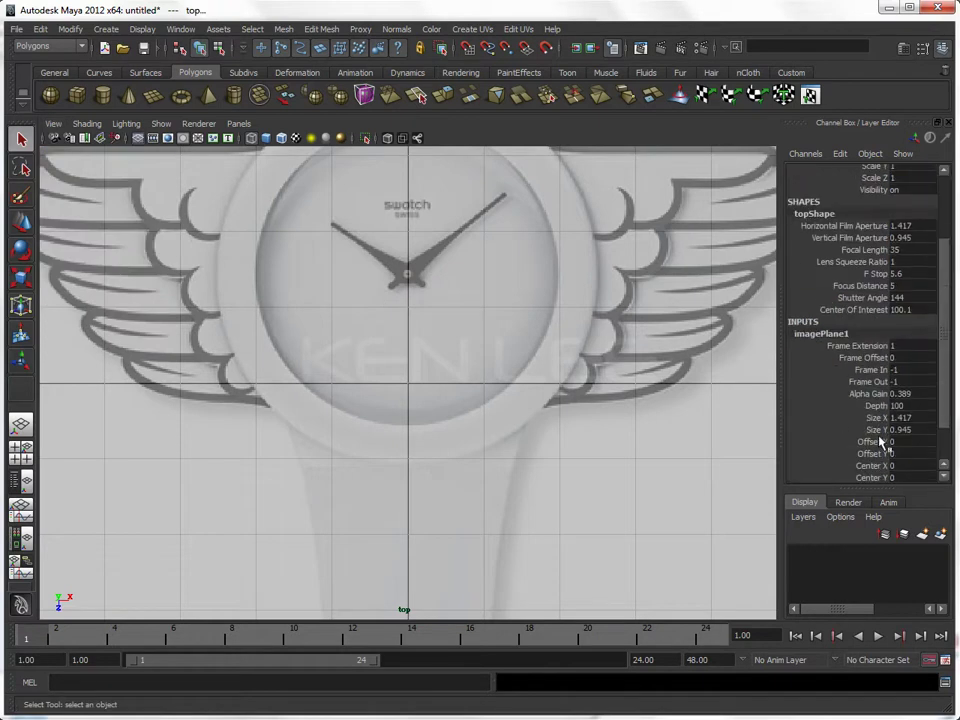
scroll(884, 477, down, 1)
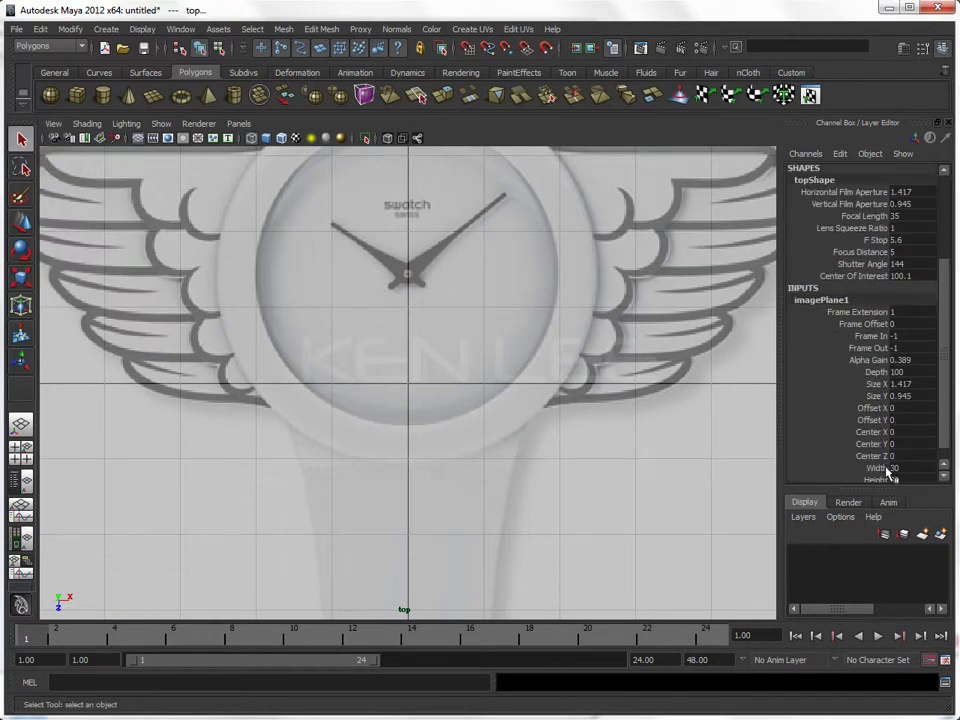
click(882, 456)
mouse_move(585, 413)
middle_down()
mouse_move(619, 420)
mouse_move(596, 422)
mouse_move(604, 422)
middle_up()
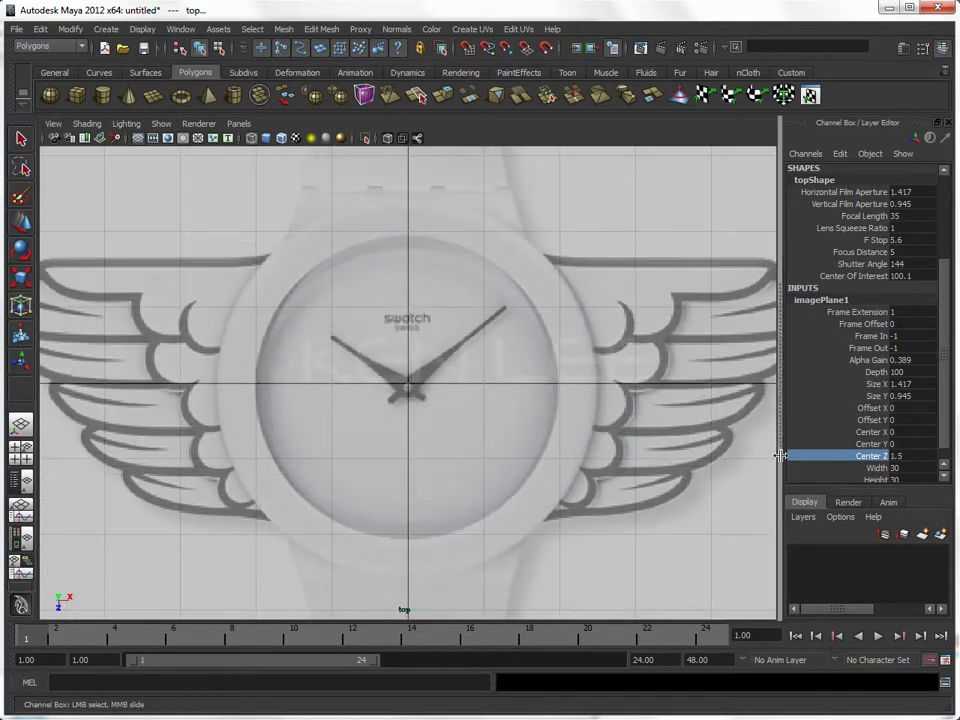
double_click(910, 455)
text(4)
key(Return)
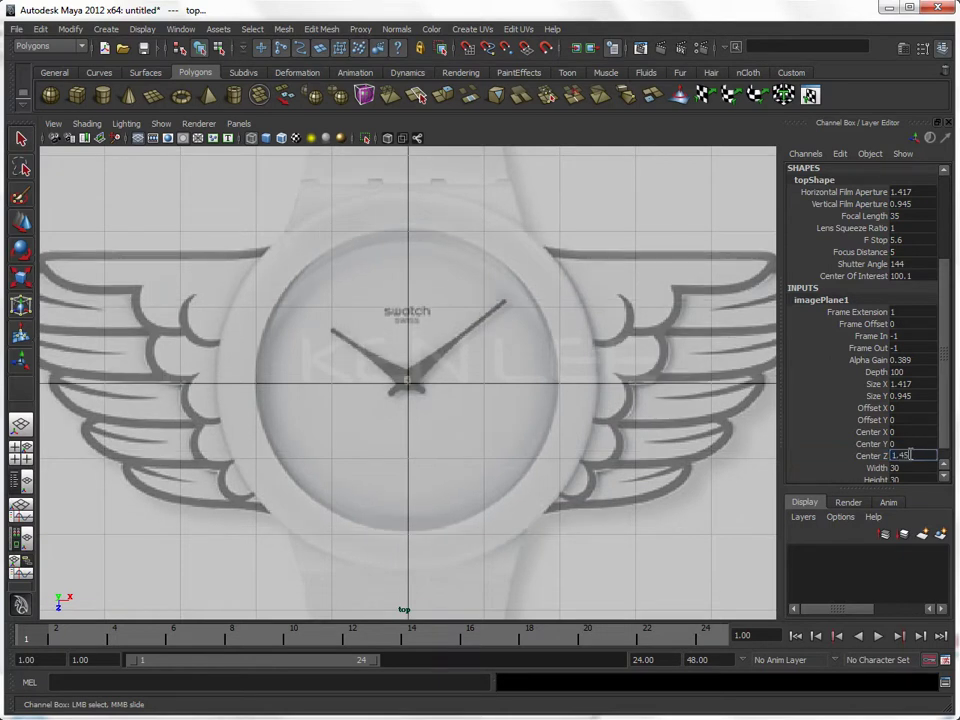
key(Return)
scroll(500, 420, down, 5)
scroll(460, 435, up, 1)
scroll(458, 440, up, 2)
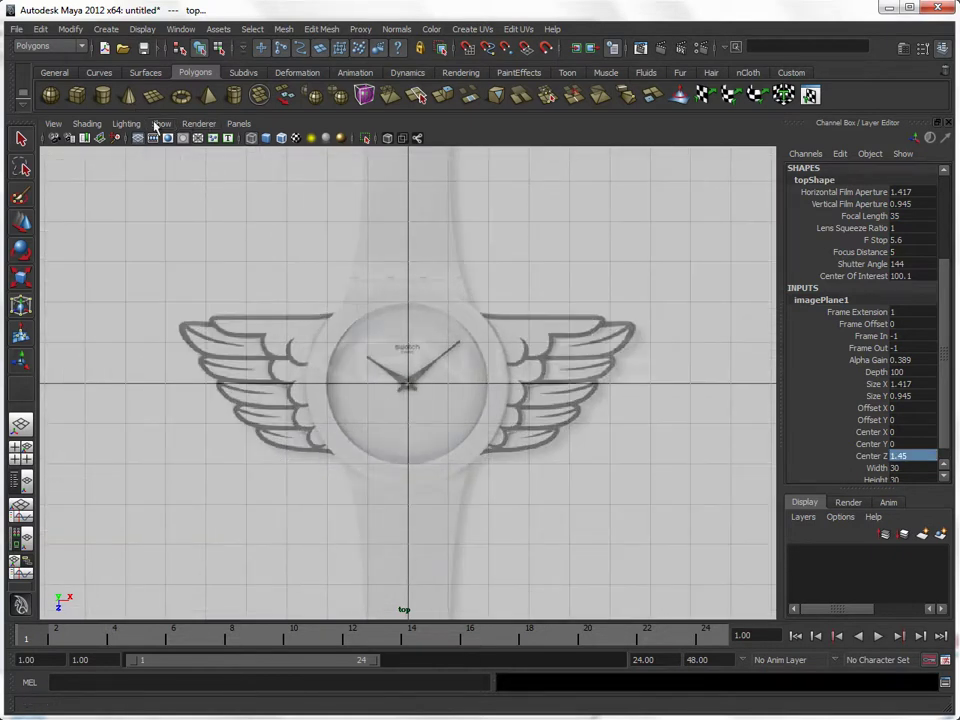
Step: Create a polygon cylinder and scale it uniformly to 2.544 over the watch face
click(103, 95)
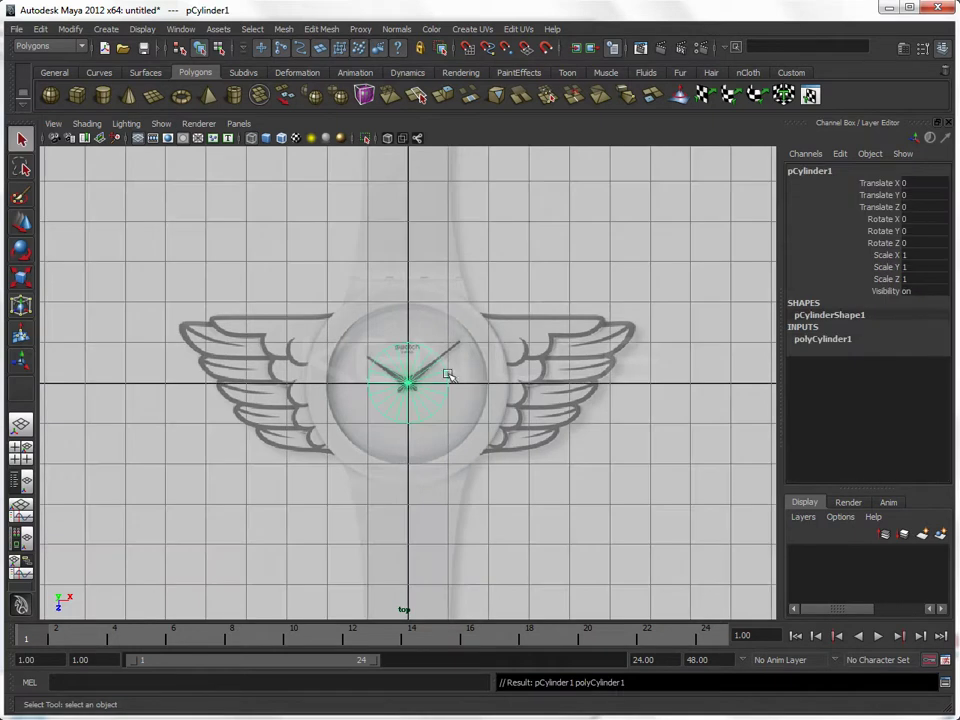
key(r)
mouse_move(448, 375)
middle_down()
mouse_move(460, 394)
mouse_move(516, 409)
middle_up()
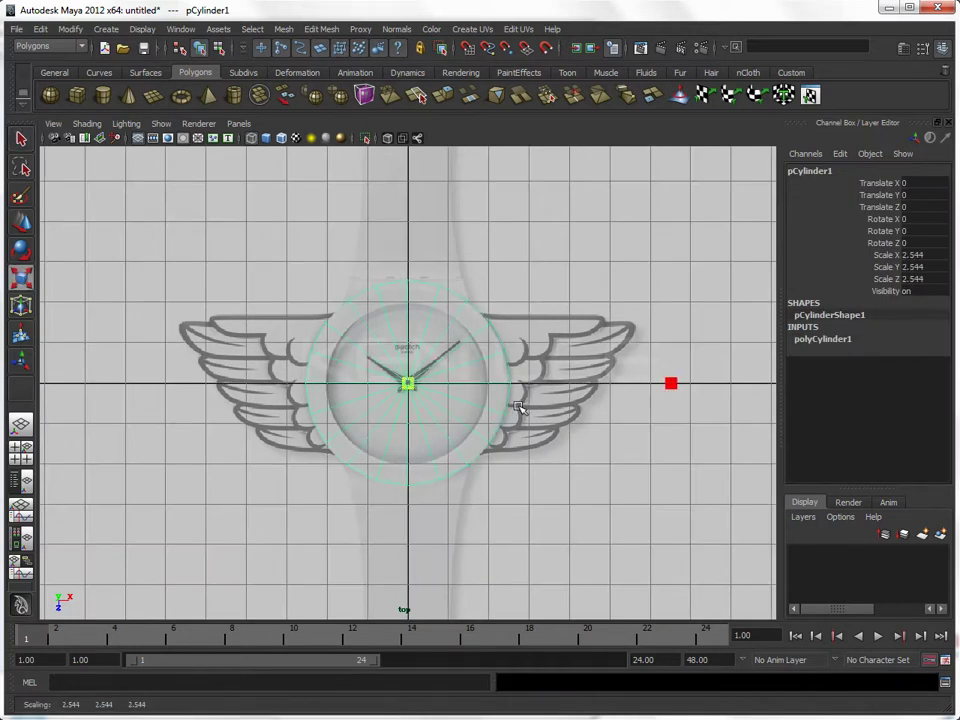
alt+right_drag(321, 392, 536, 396)
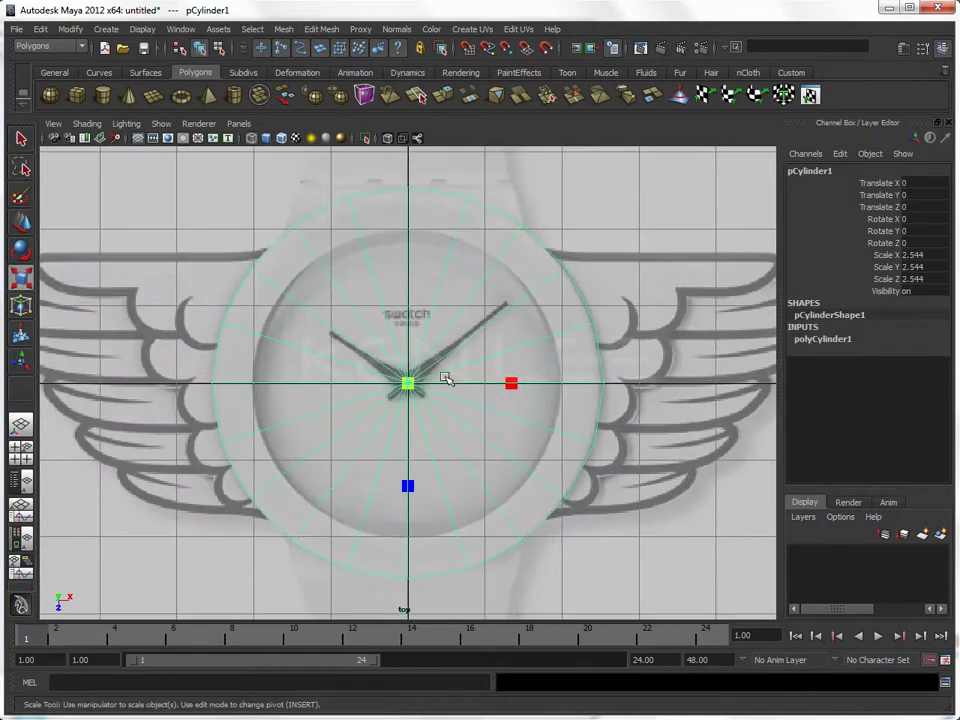
Step: Set the cylinder's Subdivisions Caps to 5 and switch to the perspective view
click(818, 341)
click(919, 399)
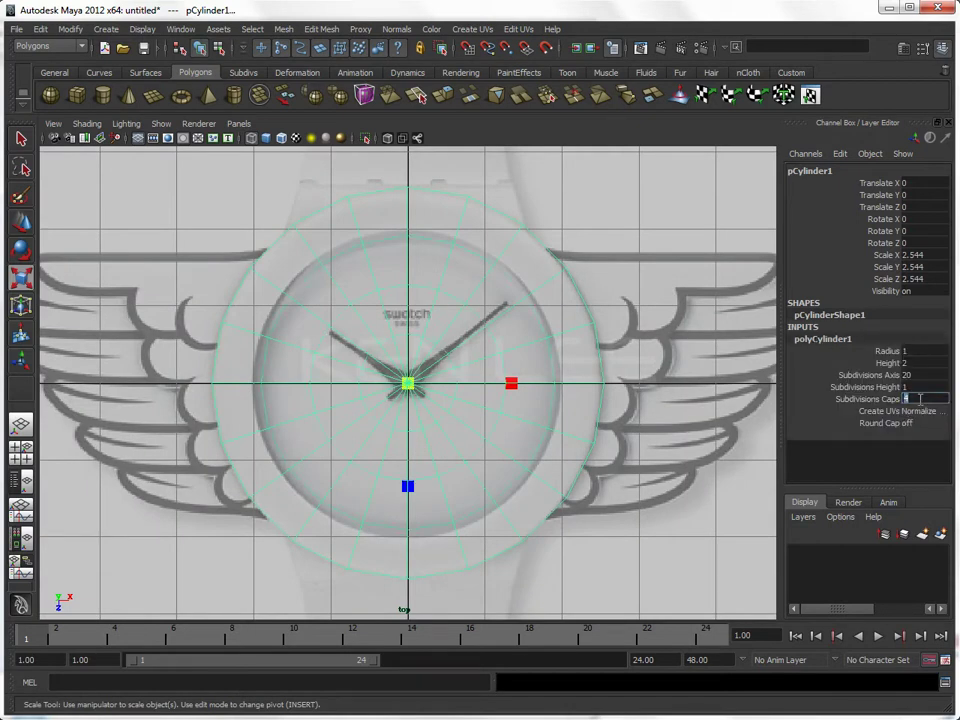
key(Return)
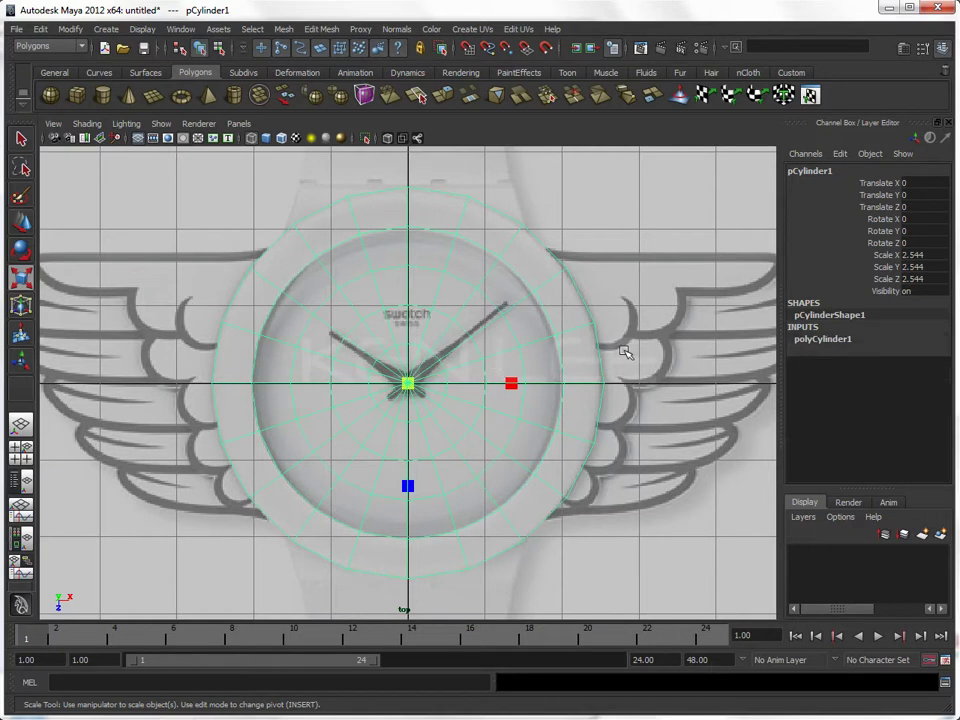
click(624, 349)
key(space)
mouse_move(561, 347)
mouse_down()
mouse_move(561, 315)
mouse_move(484, 365)
mouse_move(460, 350)
mouse_up()
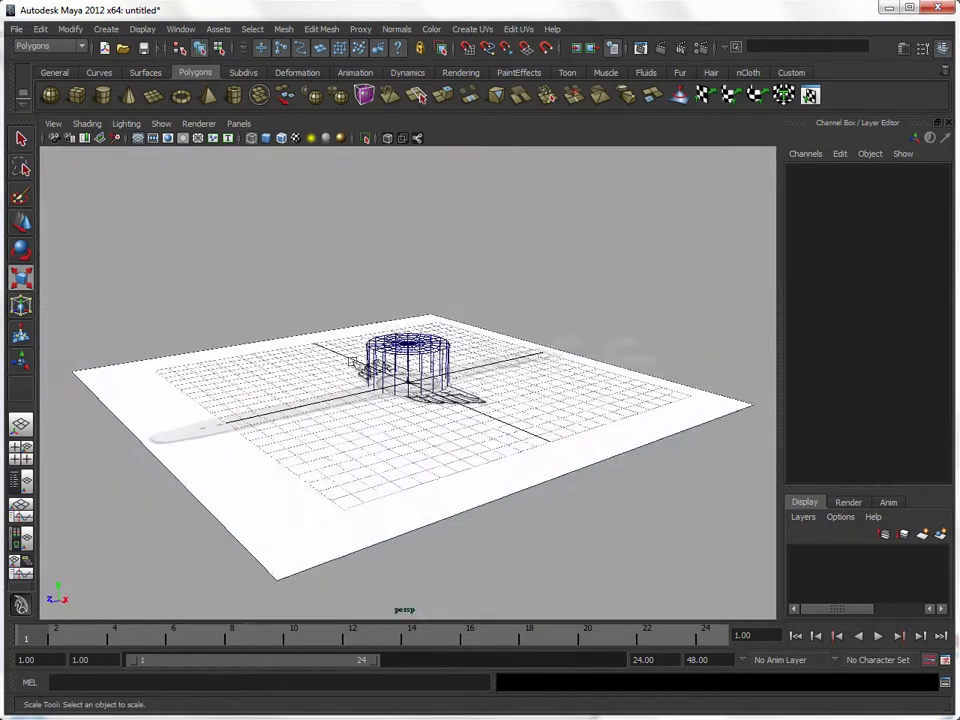
Step: Set imagePlane1 Display to 'looking through camera' in the top camera's attributes
scroll(360, 262, up, 5)
click(422, 317)
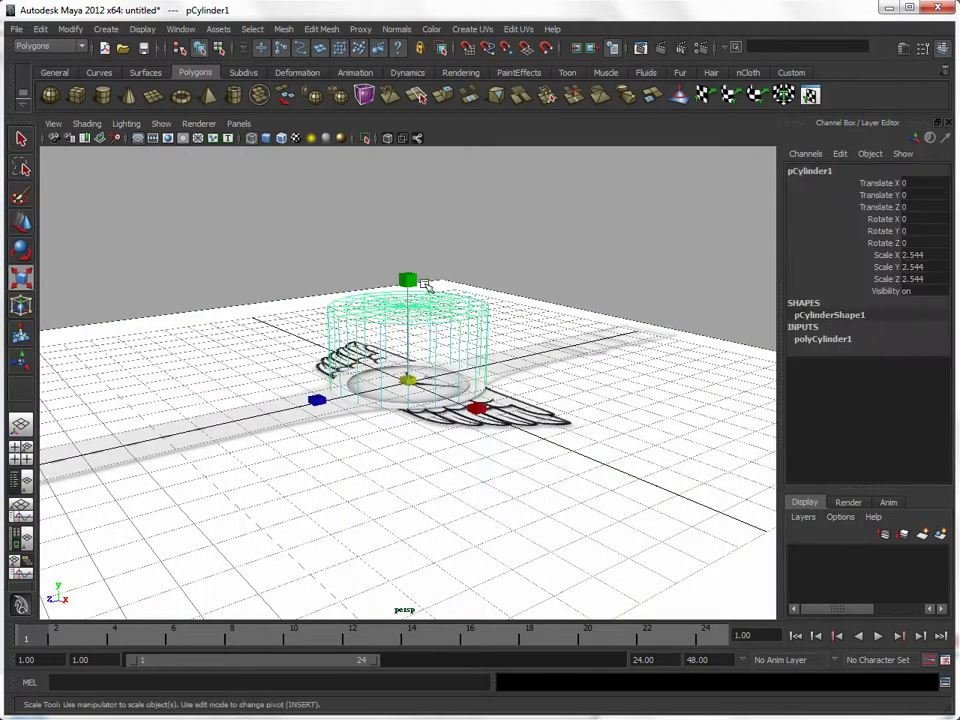
click(290, 316)
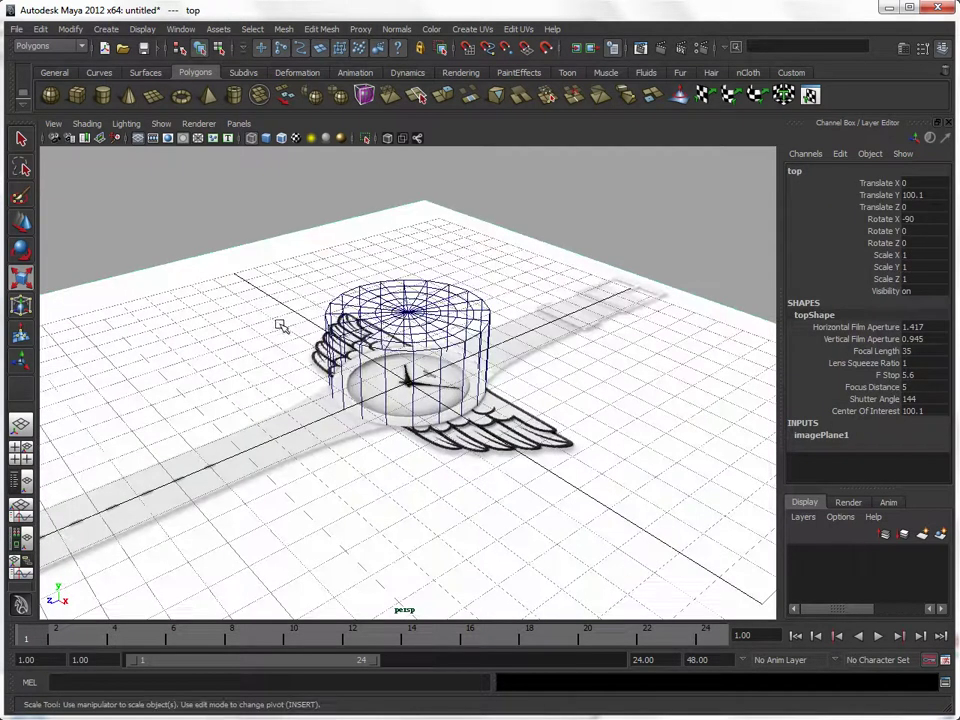
key(ctrl+a)
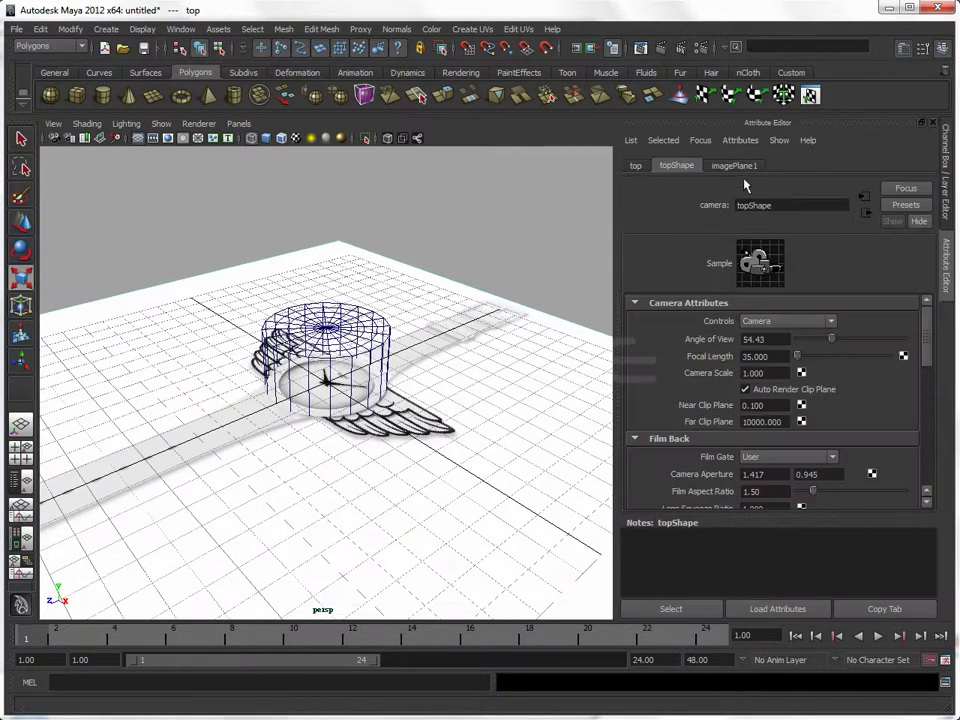
click(734, 165)
click(797, 322)
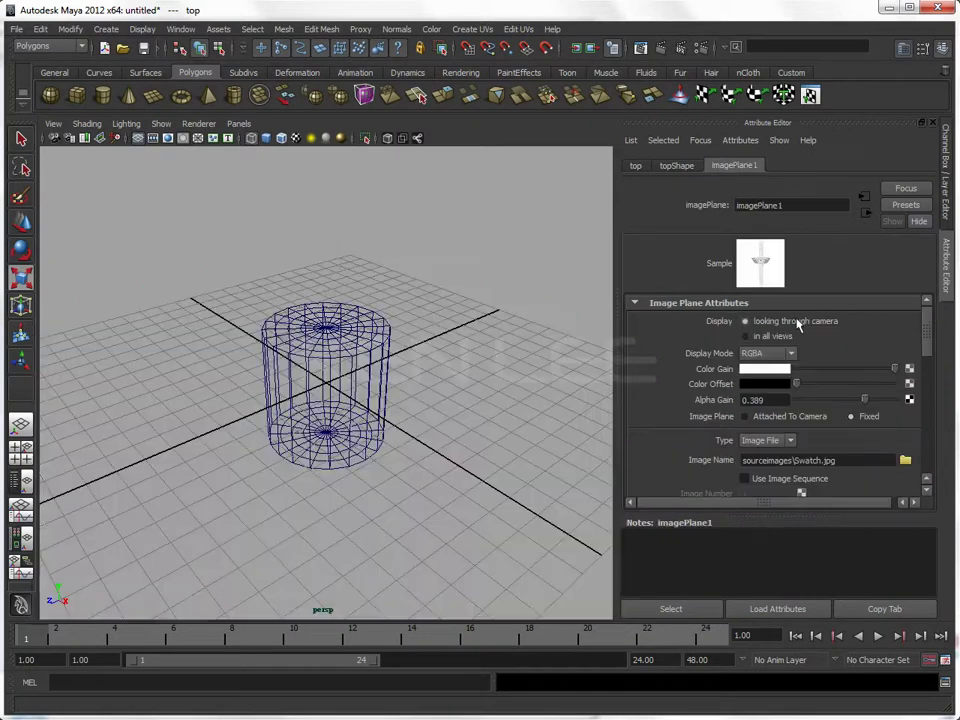
Step: Scale the cylinder down in Y into a thin disc, then return to top view
click(372, 331)
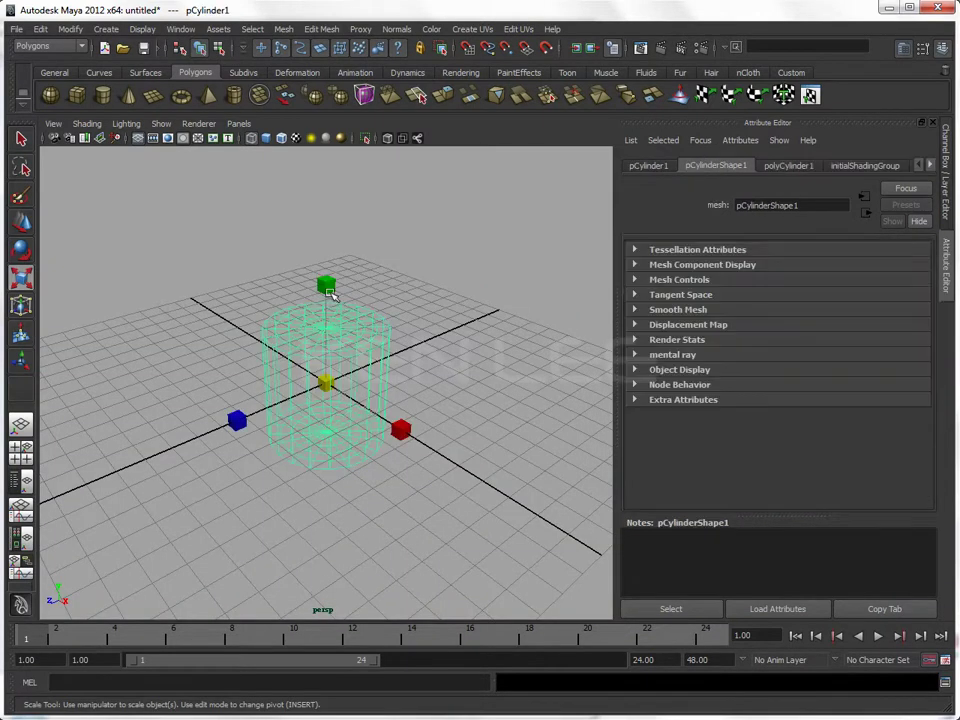
drag(324, 283, 325, 358)
click(422, 328)
key(space)
drag(422, 328, 480, 328)
key(space)
drag(300, 375, 295, 342)
key(space)
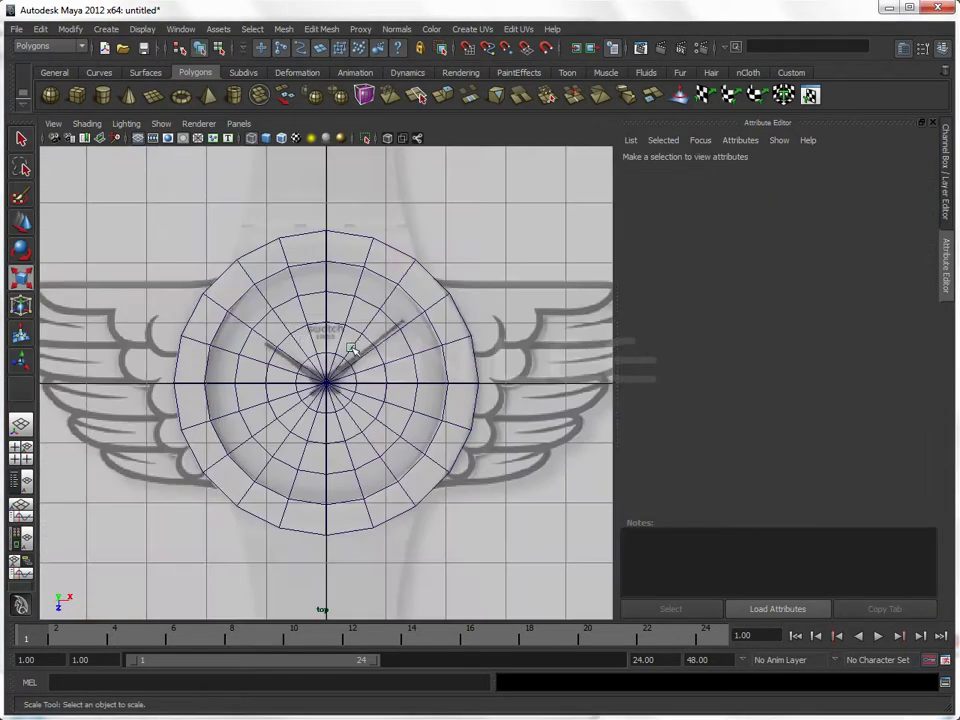
Step: Select and remove the top-half faces of the disc, leaving a half-disc
click(355, 348)
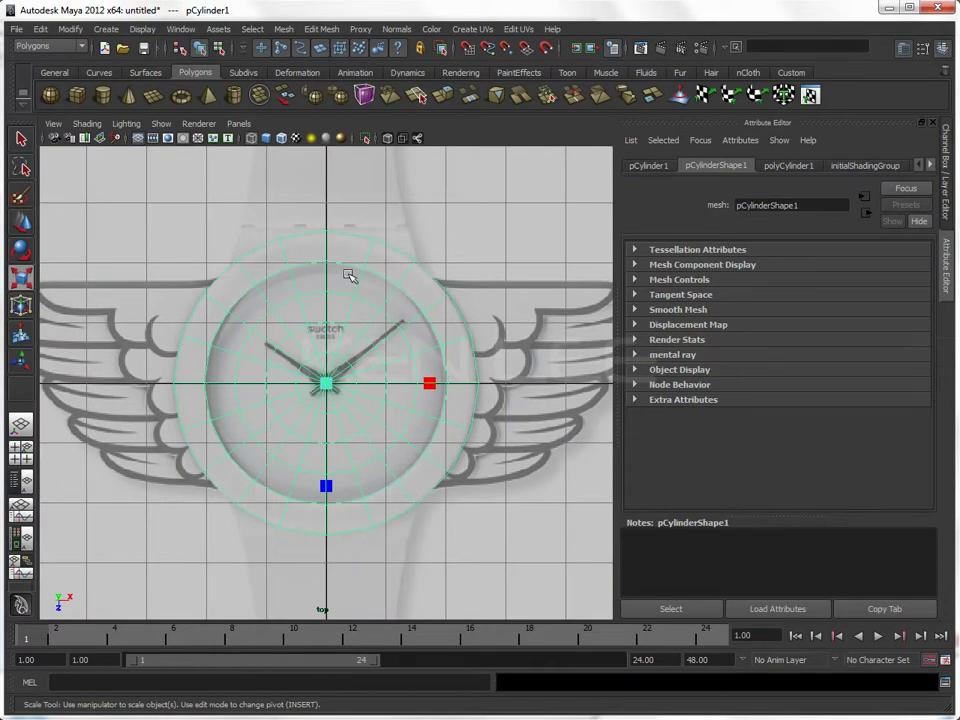
click(490, 352)
click(451, 347)
right_click(450, 368)
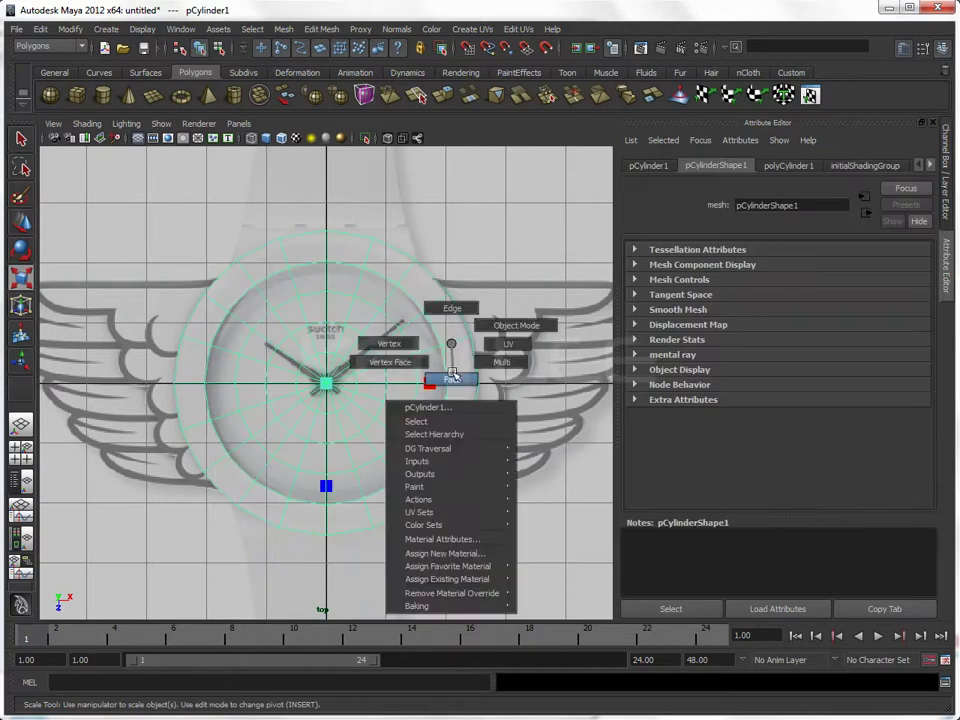
mouse_move(120, 214)
mouse_down()
mouse_move(465, 392)
mouse_move(510, 368)
mouse_up()
click(536, 420)
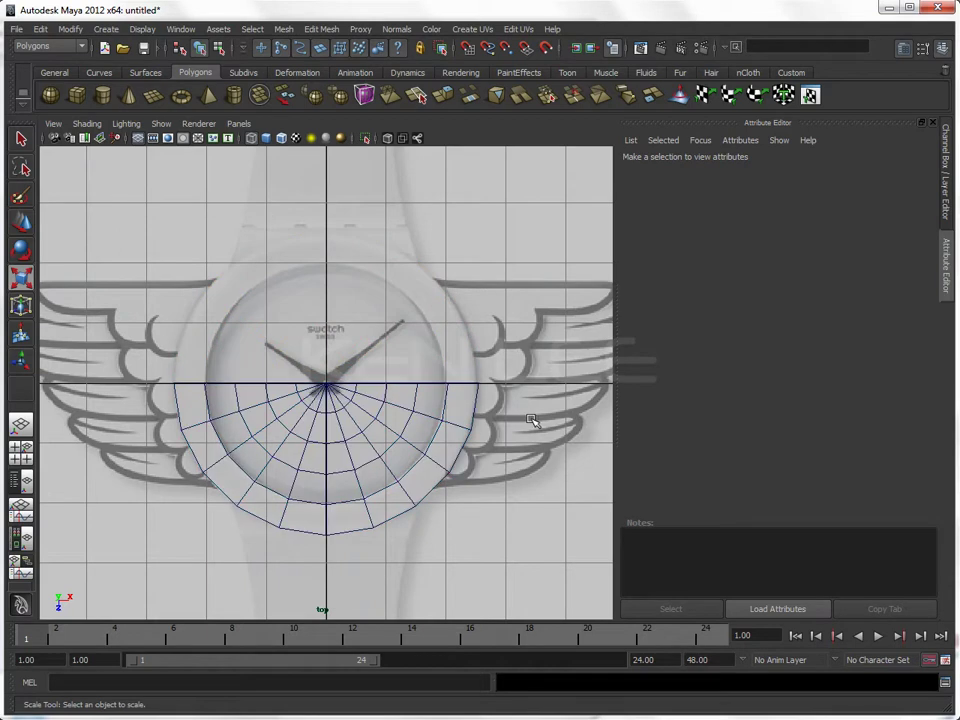
mouse_move(396, 443)
alt+middle_down()
mouse_move(416, 446)
mouse_move(317, 407)
alt+middle_up()
Step: In perspective view, select the half-disc's bottom-centre side faces
key(space)
drag(392, 395, 392, 358)
mouse_move(315, 454)
alt+mouse_down()
mouse_move(417, 436)
mouse_move(495, 441)
alt+mouse_up()
key(r)
click(373, 443)
right_click(362, 443)
click(362, 478)
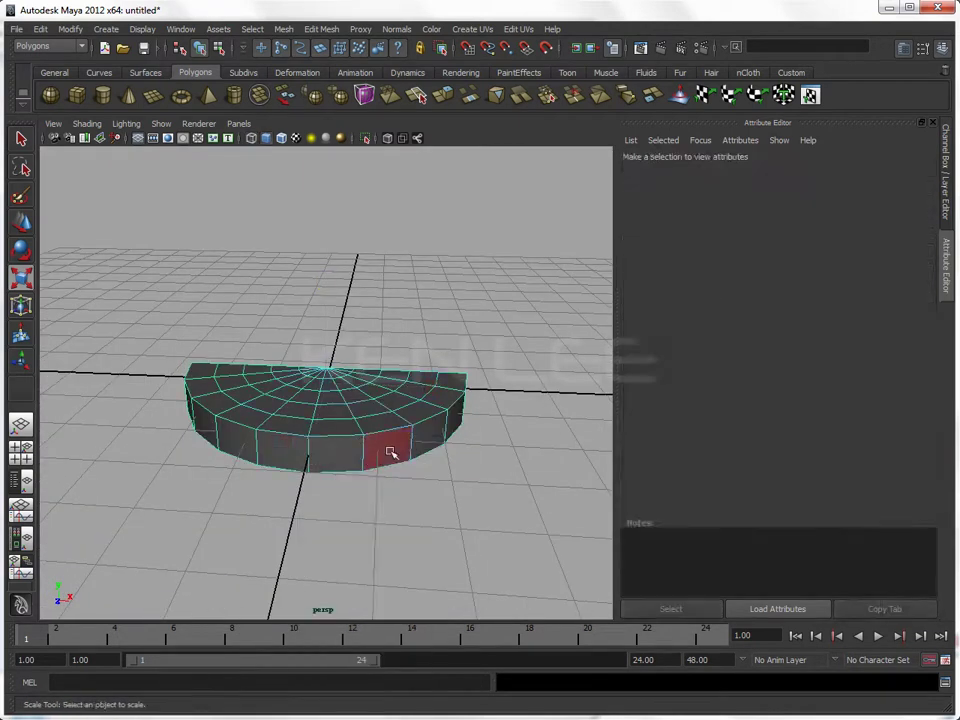
click(385, 445)
shift+click(289, 455)
shift+click(231, 455)
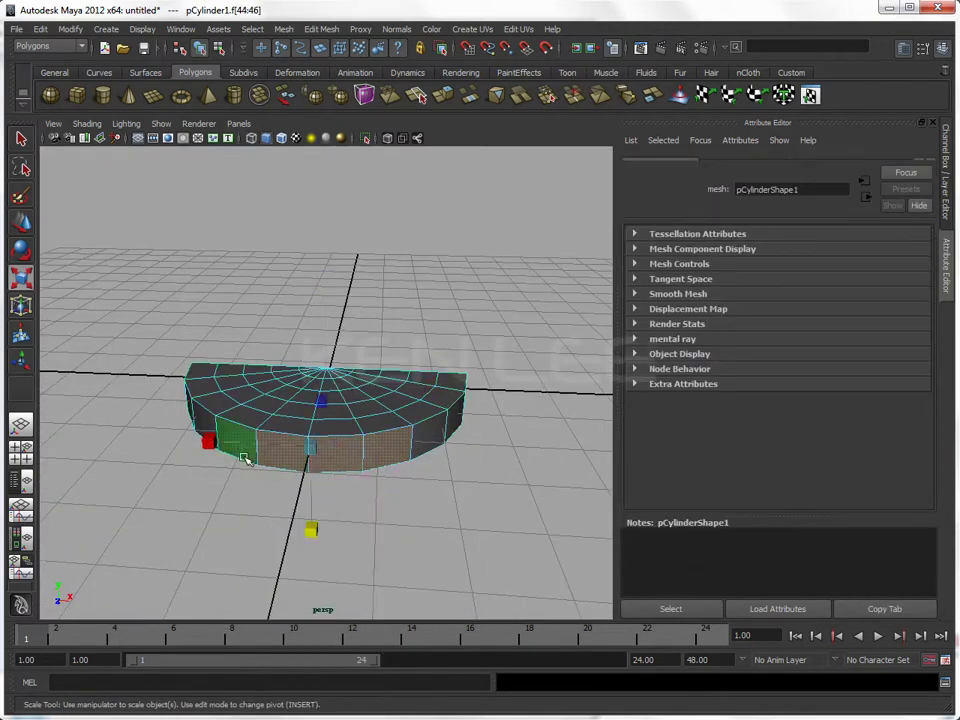
Step: Turn on Keep Faces Together in Edit Mesh and return to the top view
click(320, 28)
click(336, 50)
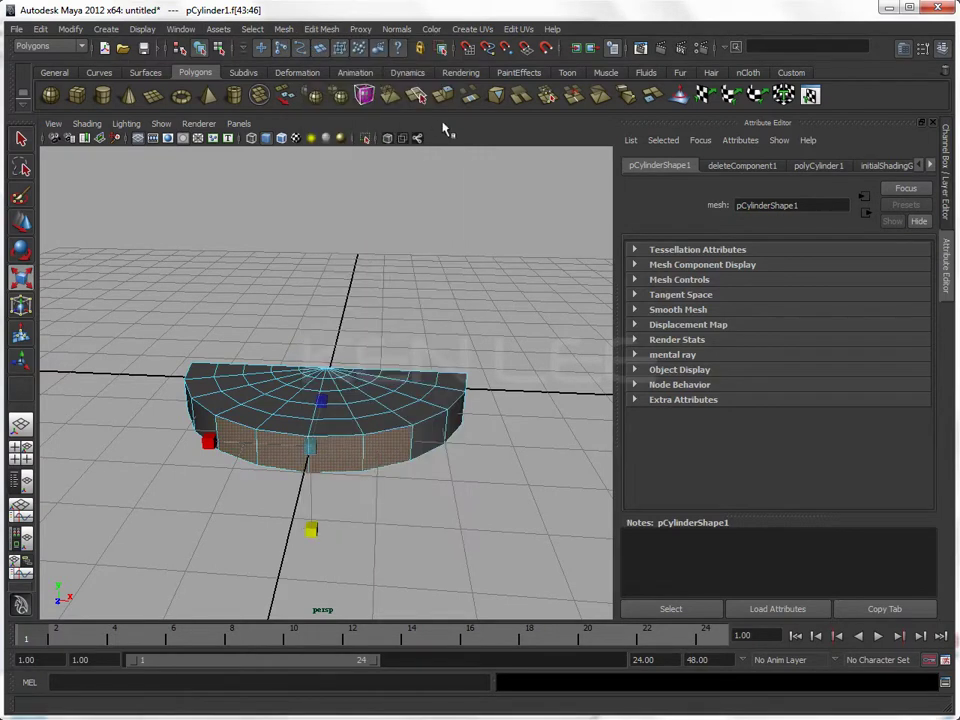
key(space)
drag(299, 163, 272, 163)
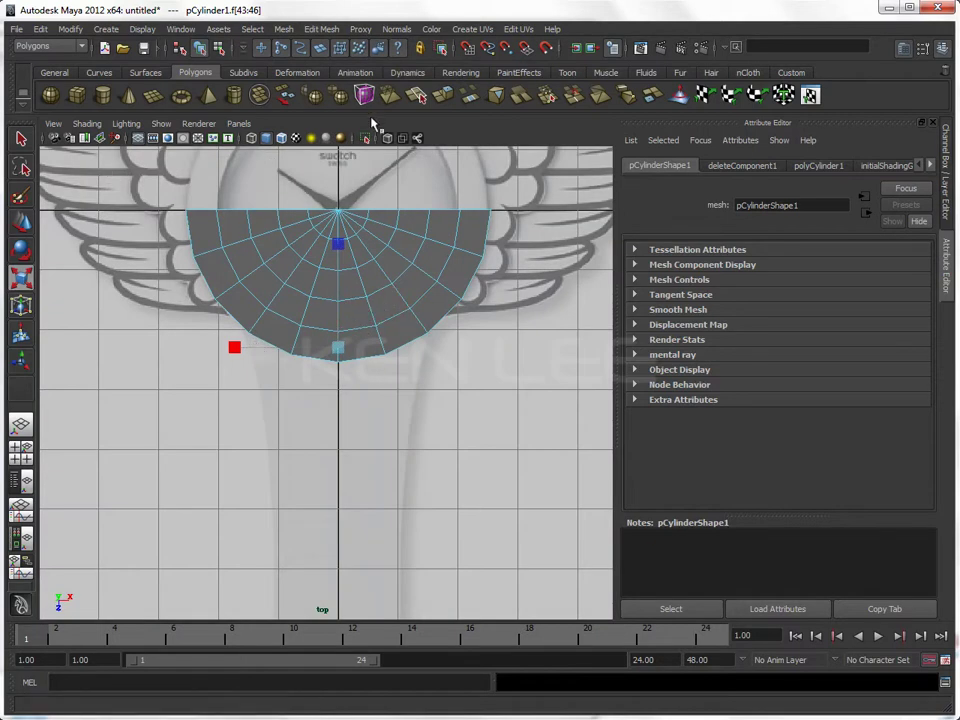
Step: Extrude the selected bottom faces and pull them down in world space below the disc
click(321, 29)
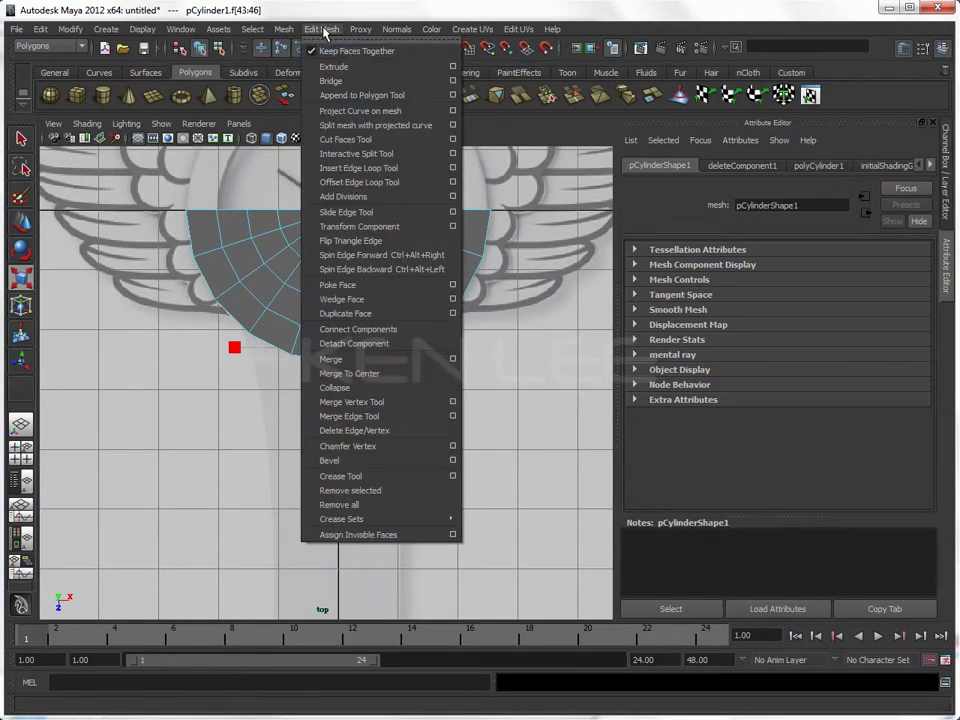
click(452, 67)
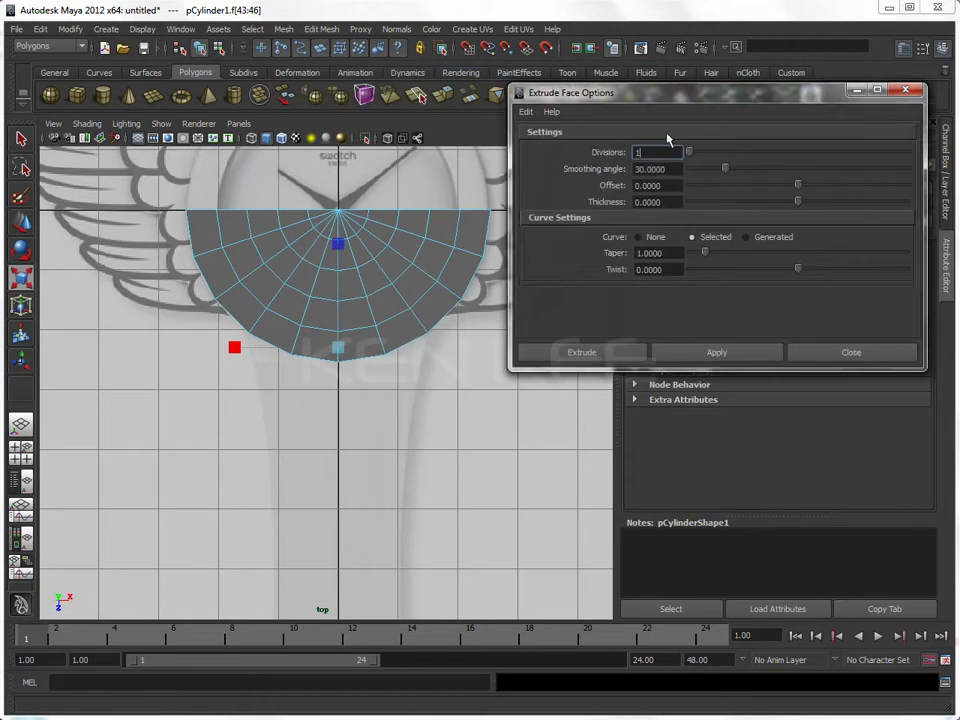
click(720, 356)
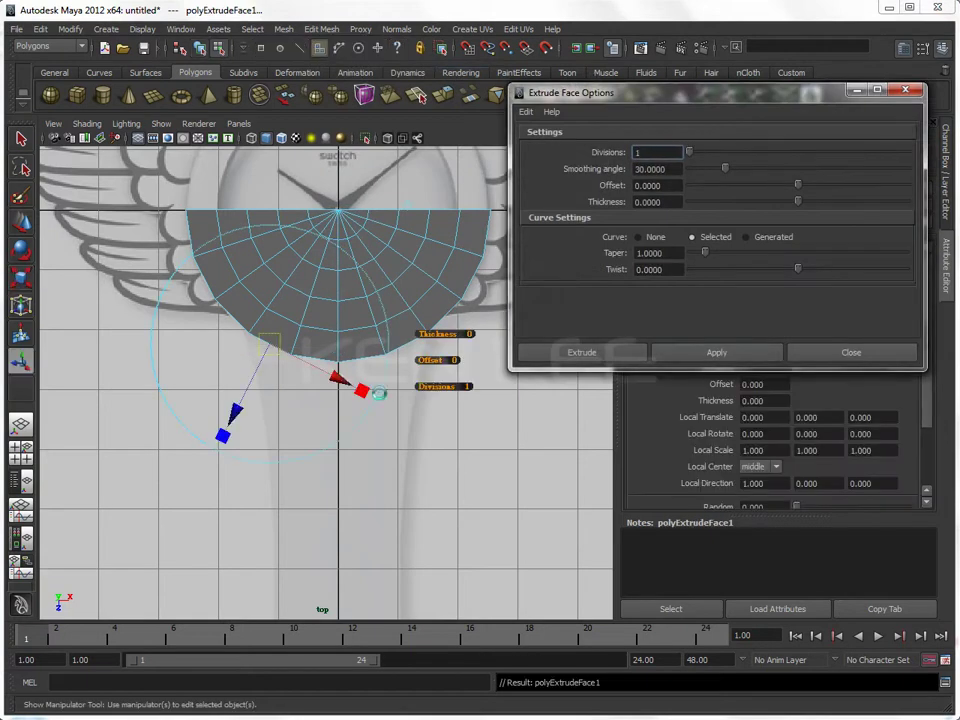
click(238, 412)
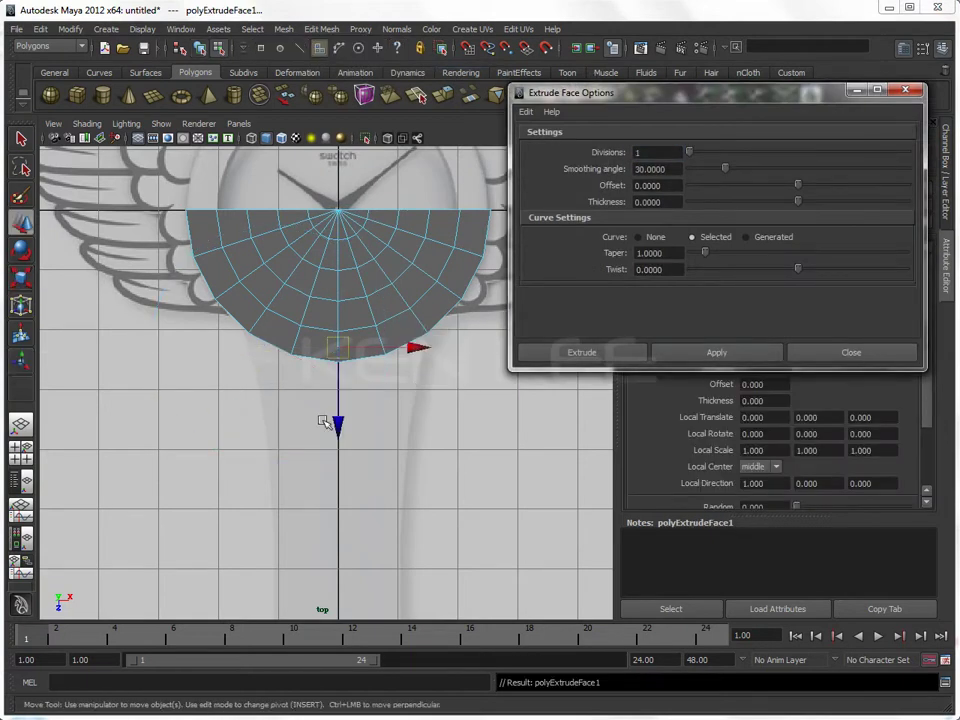
drag(336, 429, 341, 474)
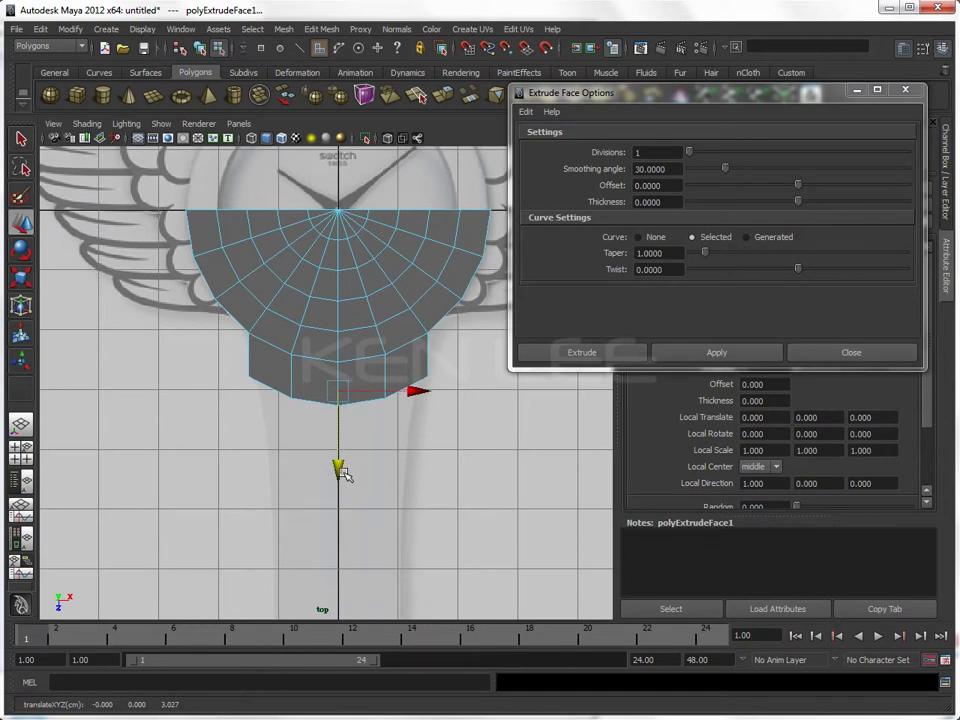
Step: Scale the extruded faces flat into a straight edge and nudge them slightly up
key(r)
mouse_move(332, 281)
mouse_down()
mouse_move(345, 387)
mouse_move(369, 393)
mouse_up()
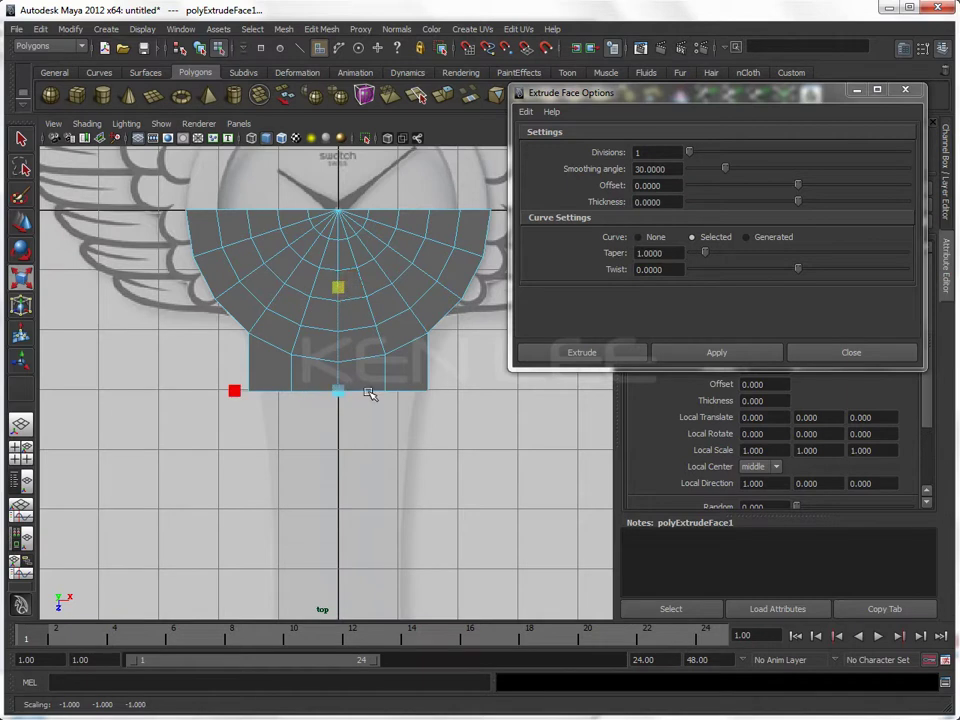
scroll(300, 410, up, 2)
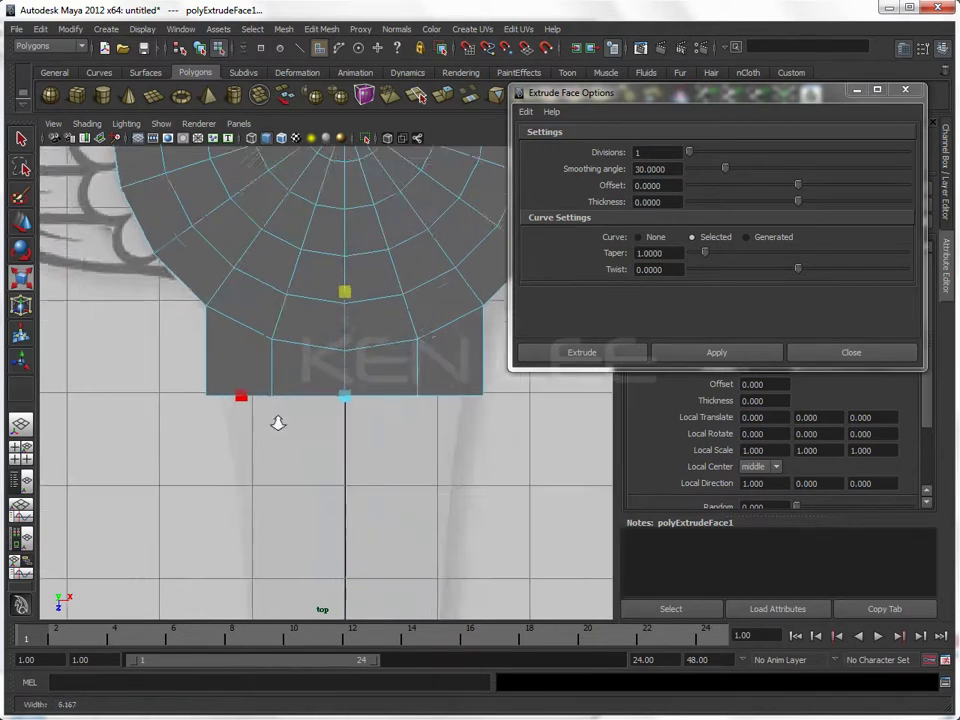
scroll(294, 456, up, 2)
scroll(381, 448, up, 1)
key(w)
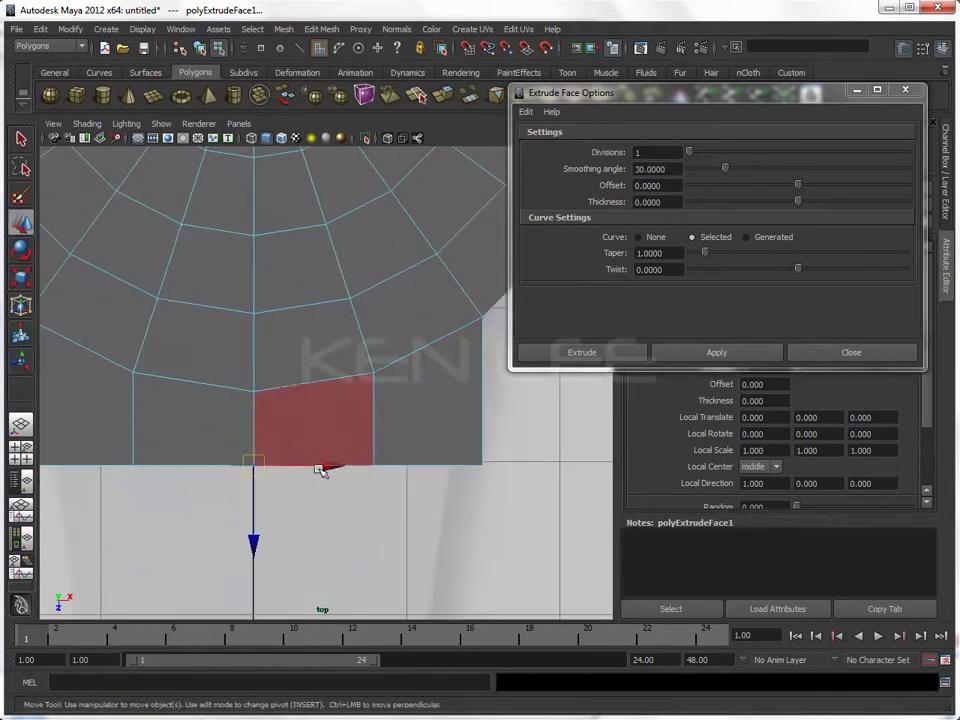
drag(253, 537, 253, 517)
right_drag(439, 411, 372, 407)
Step: Move the right, middle and centre bottom vertices down onto the block's bottom edge line
mouse_move(474, 428)
mouse_down()
mouse_move(512, 494)
mouse_move(484, 484)
mouse_move(486, 498)
mouse_up()
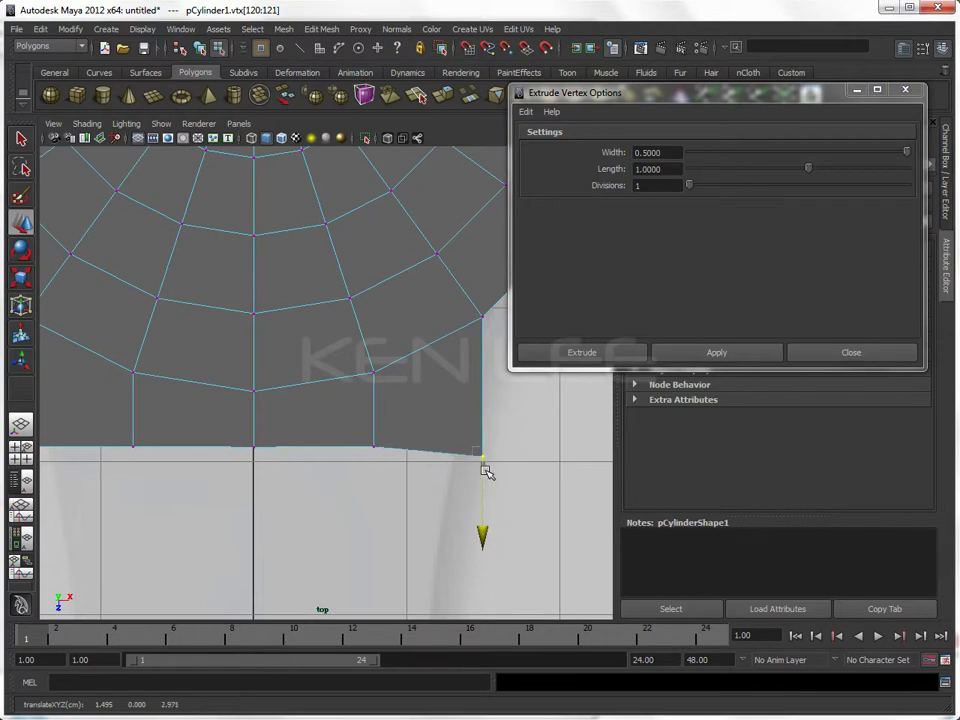
drag(482, 527, 484, 533)
drag(362, 437, 407, 497)
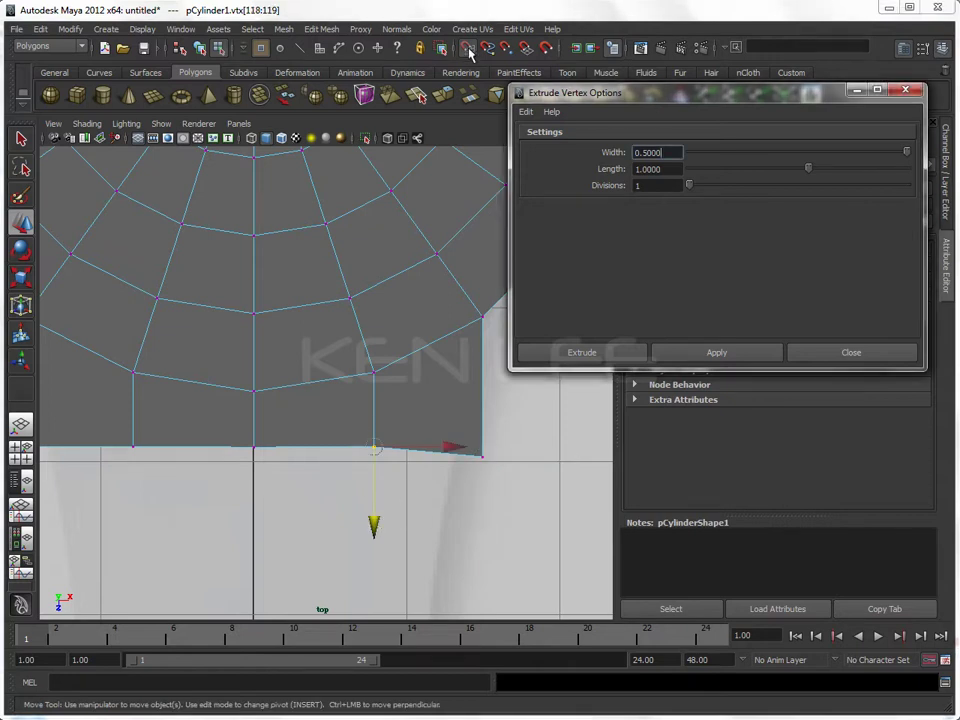
drag(374, 525, 374, 540)
drag(489, 440, 470, 480)
drag(259, 463, 245, 438)
drag(253, 521, 253, 538)
Step: With grid snapping on, snap the left bottom vertex onto the same grid line
alt+middle_drag(199, 514, 386, 508)
click(319, 440)
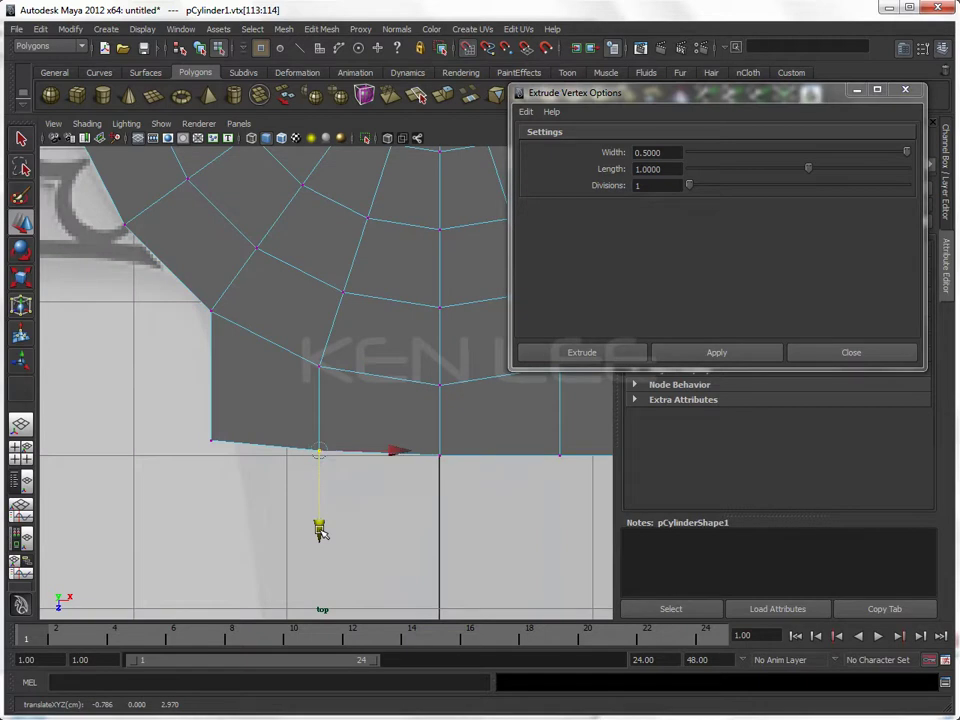
drag(319, 520, 319, 522)
key(v)
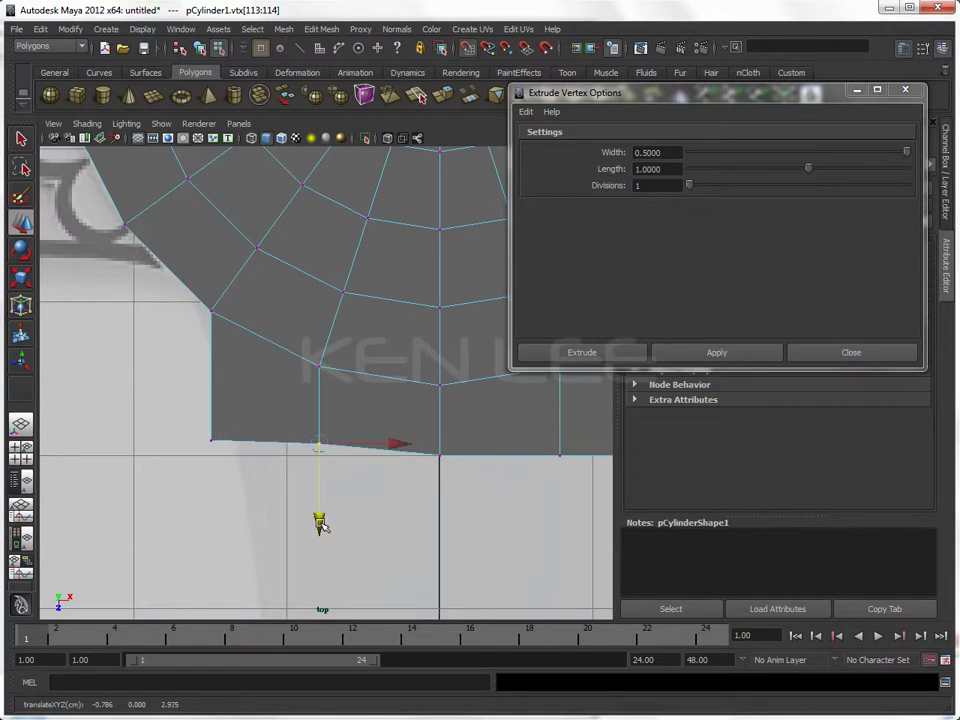
drag(582, 90, 856, 182)
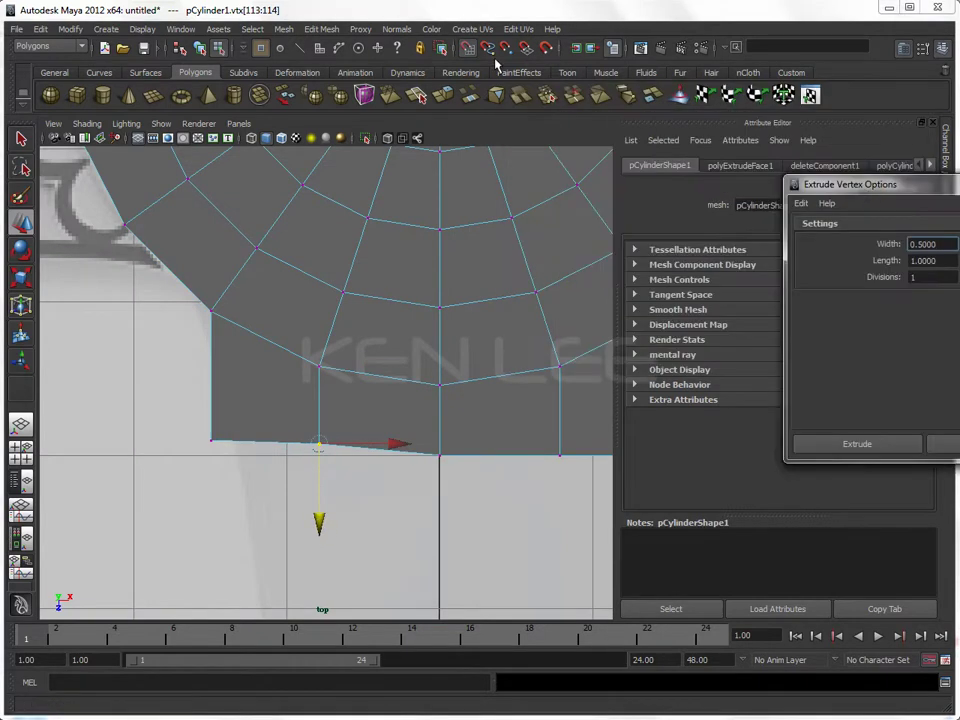
drag(318, 521, 318, 536)
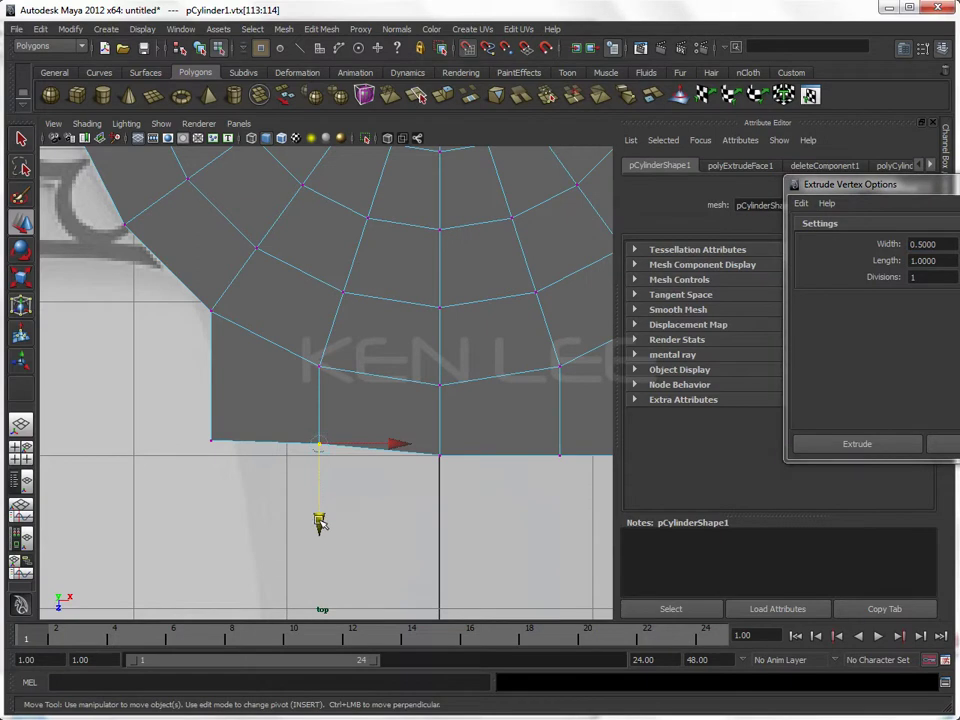
click(210, 518)
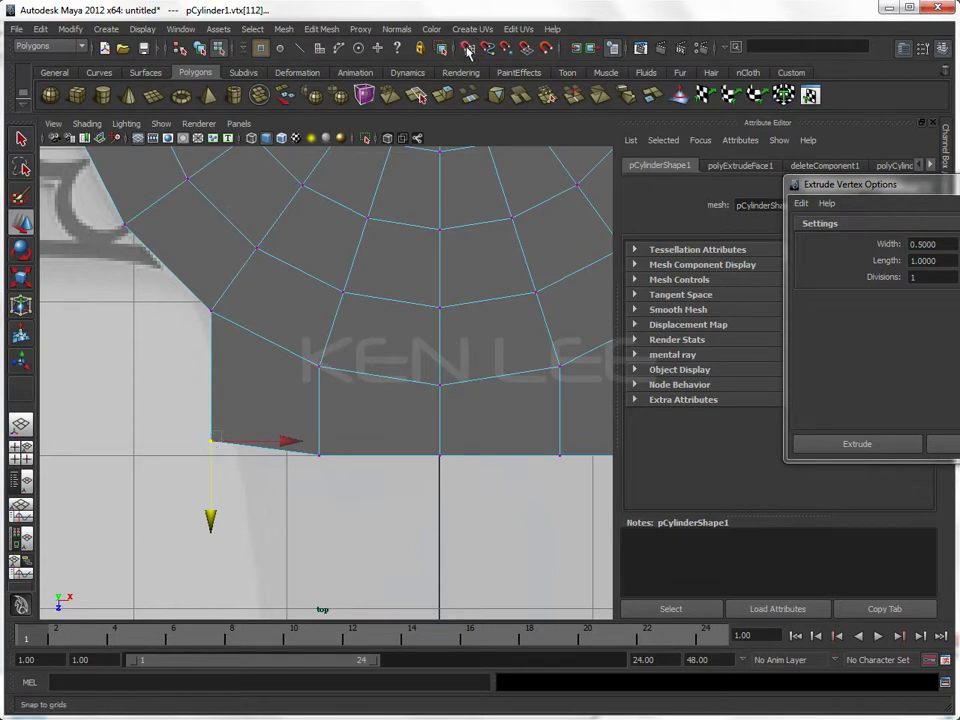
Step: Return to object mode, select the mesh and turn on X-Ray shading
key(F11)
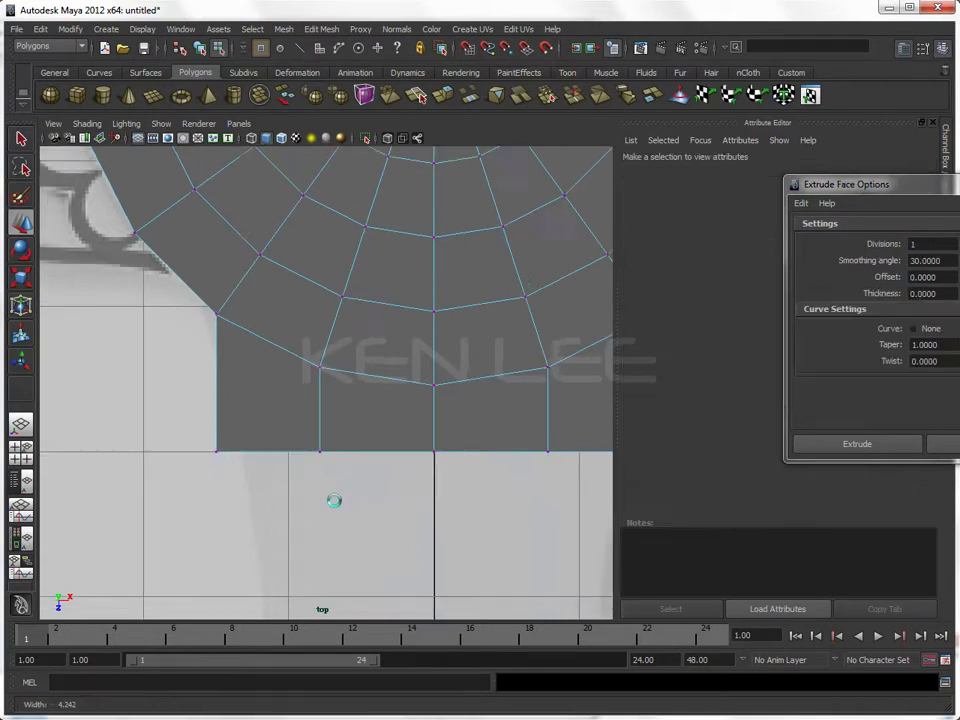
scroll(340, 480, down, 5)
scroll(344, 453, up, 5)
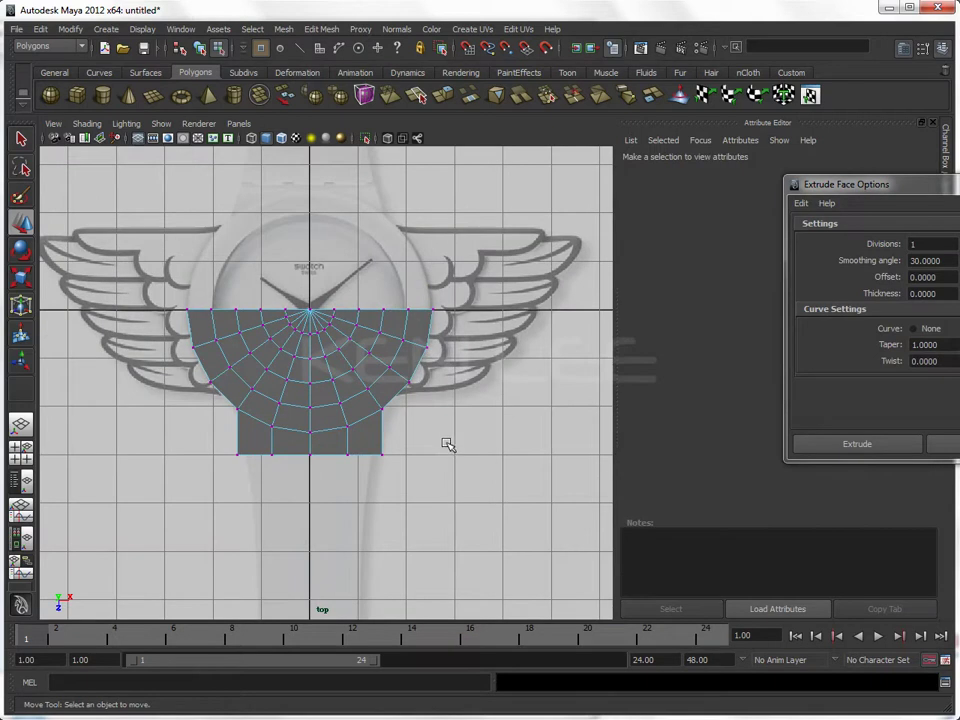
key(F8)
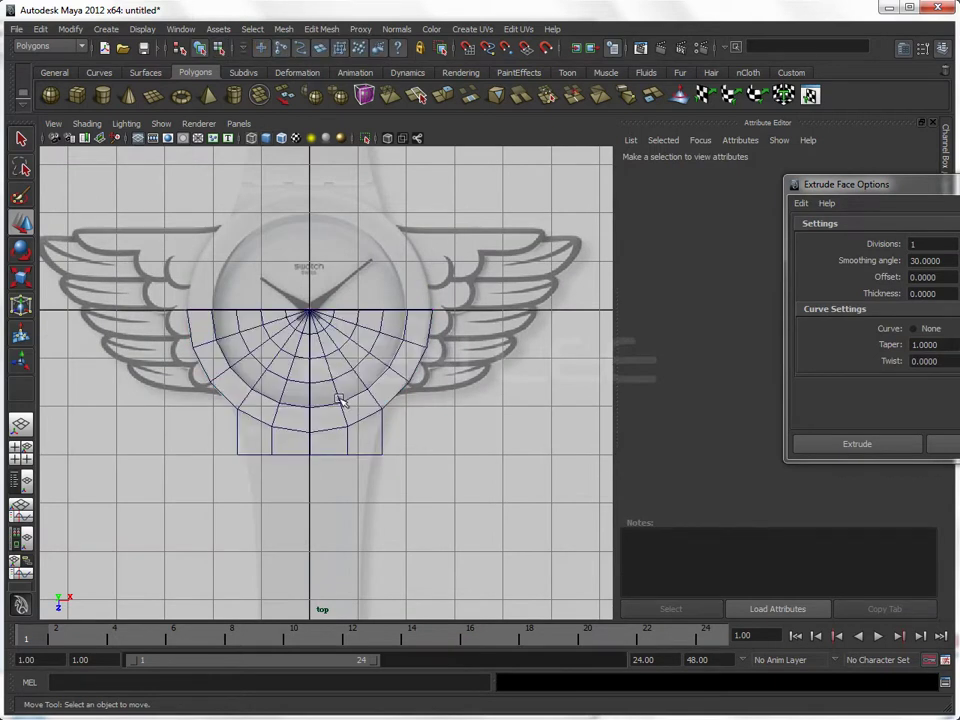
click(340, 400)
click(87, 123)
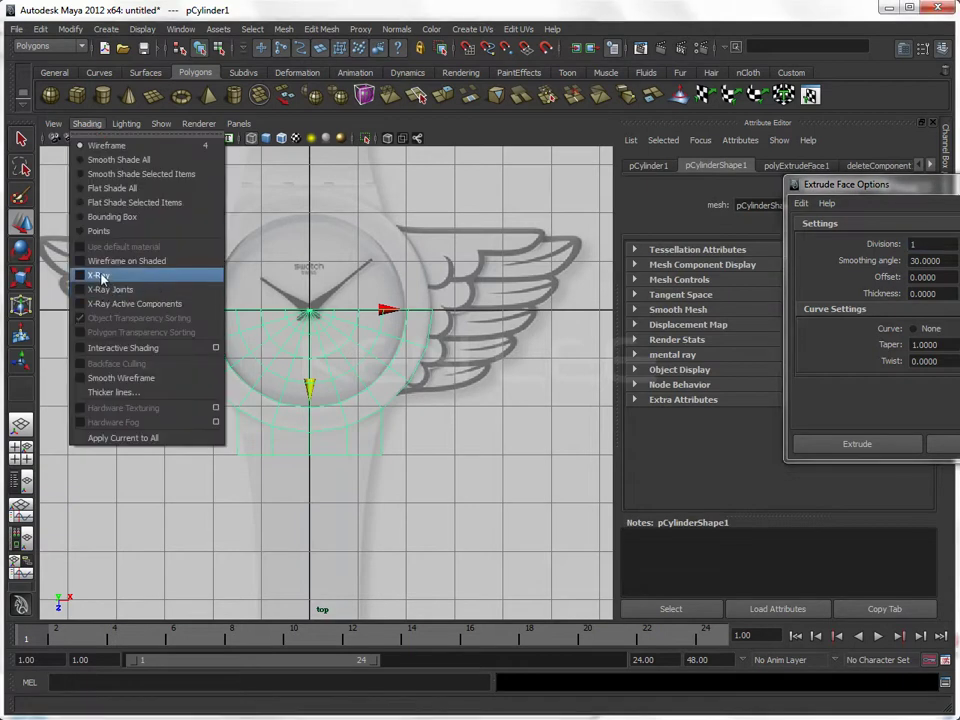
click(101, 280)
Step: Clear the selection and switch the viewport to the perspective view
scroll(475, 497, up, 2)
click(235, 392)
click(358, 375)
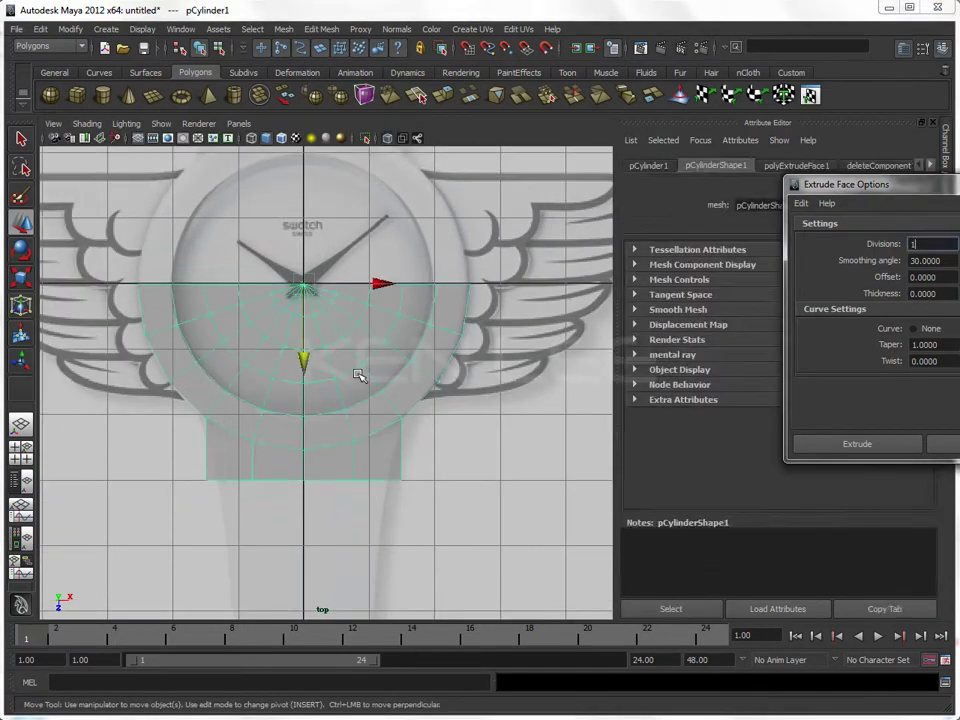
click(400, 491)
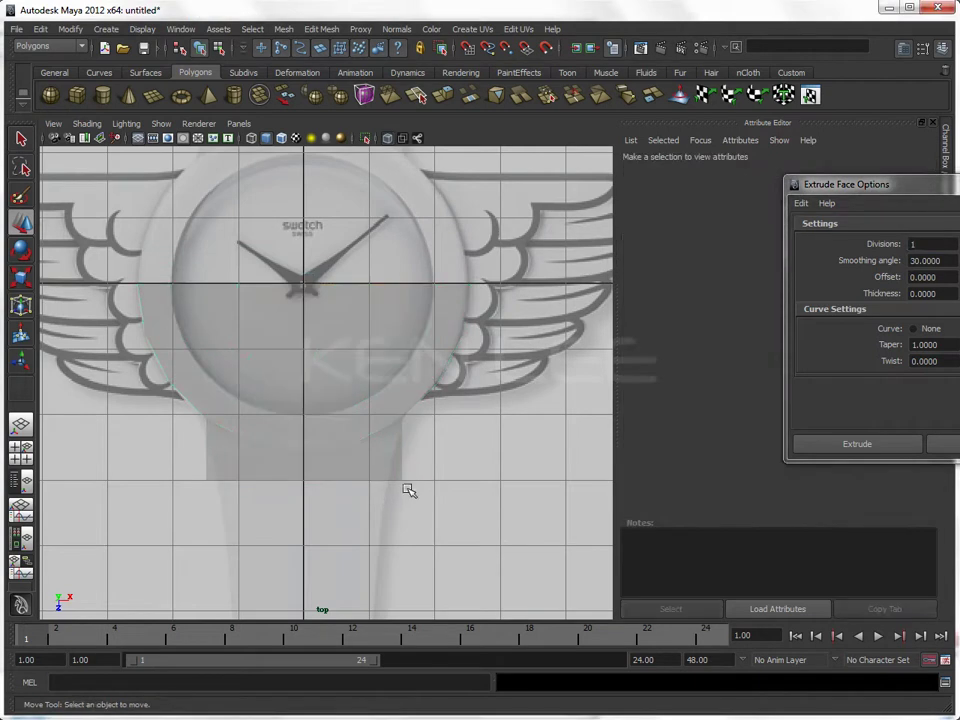
key(space)
drag(409, 490, 407, 452)
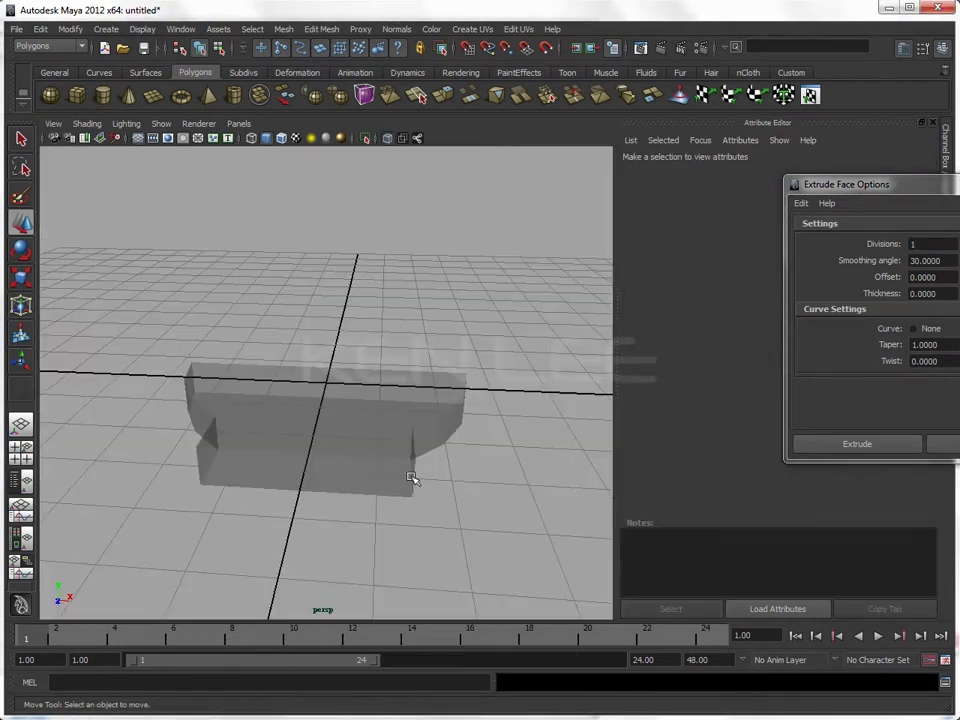
Step: Orbit to the lug block's front and select its front end faces
click(935, 125)
drag(850, 184, 798, 160)
mouse_move(476, 371)
alt+mouse_down()
mouse_move(381, 381)
mouse_move(480, 342)
mouse_move(497, 375)
mouse_move(360, 360)
mouse_move(553, 354)
alt+mouse_up()
click(480, 342)
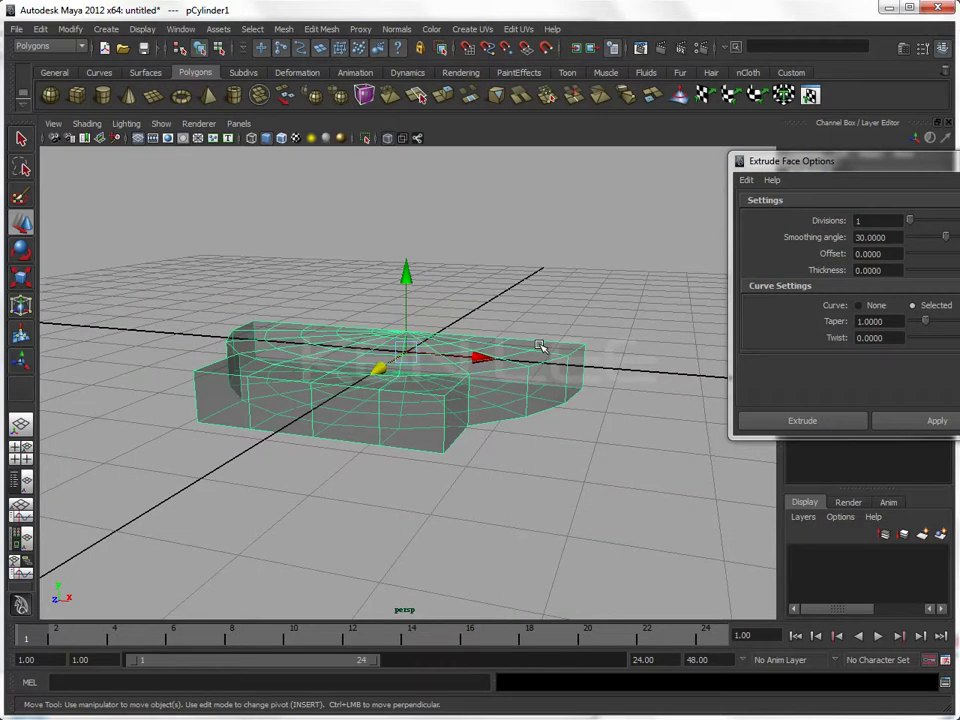
right_drag(424, 409, 424, 442)
click(407, 405)
click(340, 410)
shift+click(300, 410)
shift+click(215, 400)
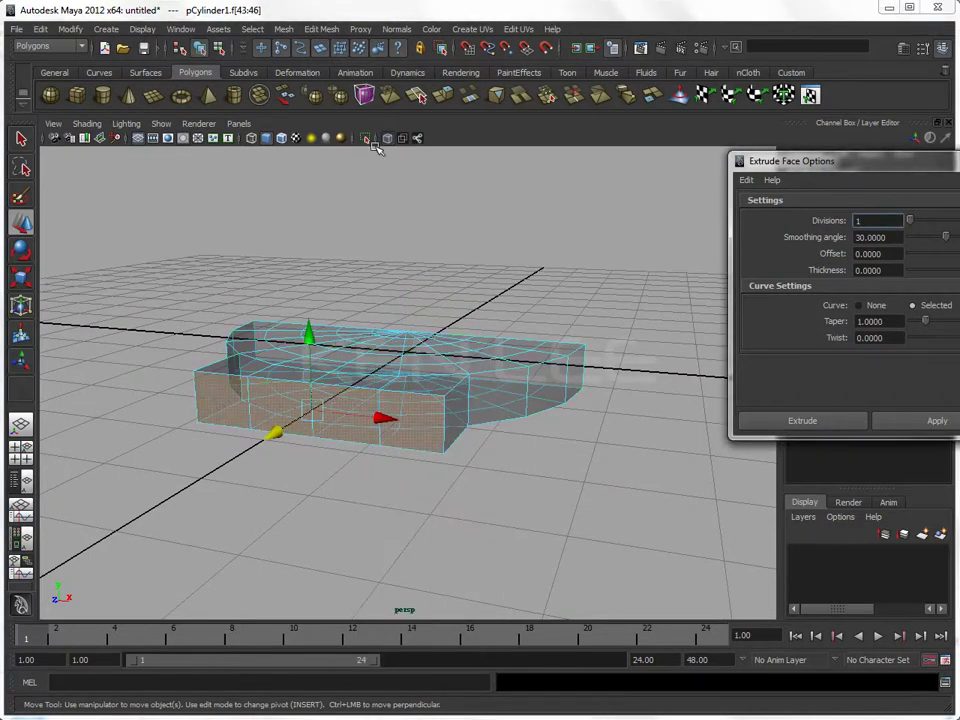
Step: Switch back to the top view showing the whole strap reference
key(space)
click(388, 251)
scroll(418, 353, down, 5)
scroll(356, 381, up, 2)
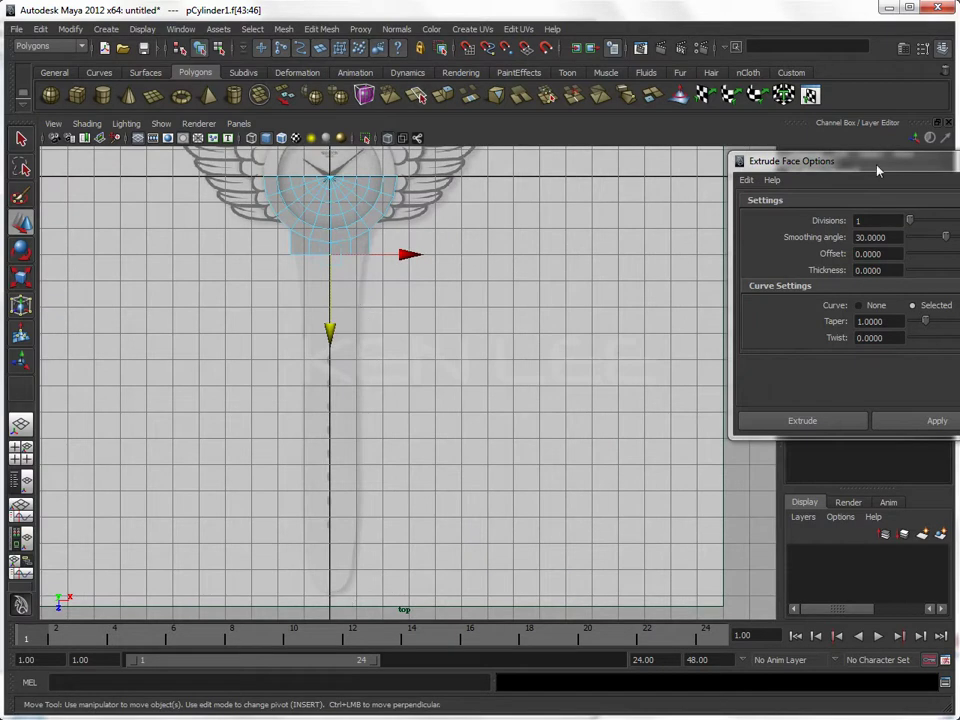
Step: Extrude the lug's front faces with 26 divisions and stretch them down to the strap's end
drag(877, 172, 671, 187)
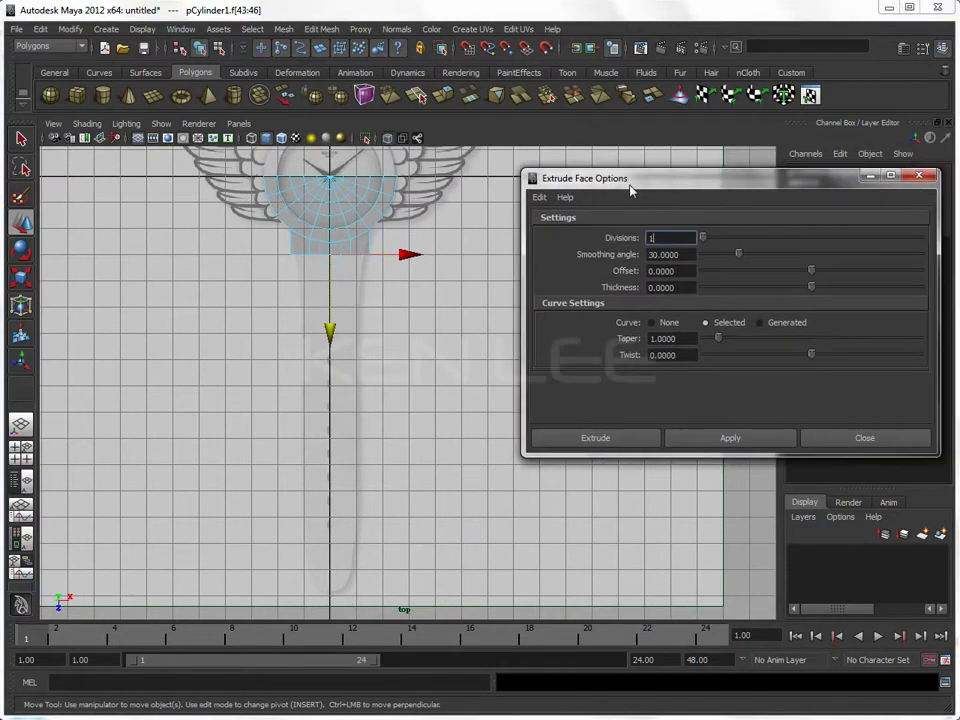
click(321, 29)
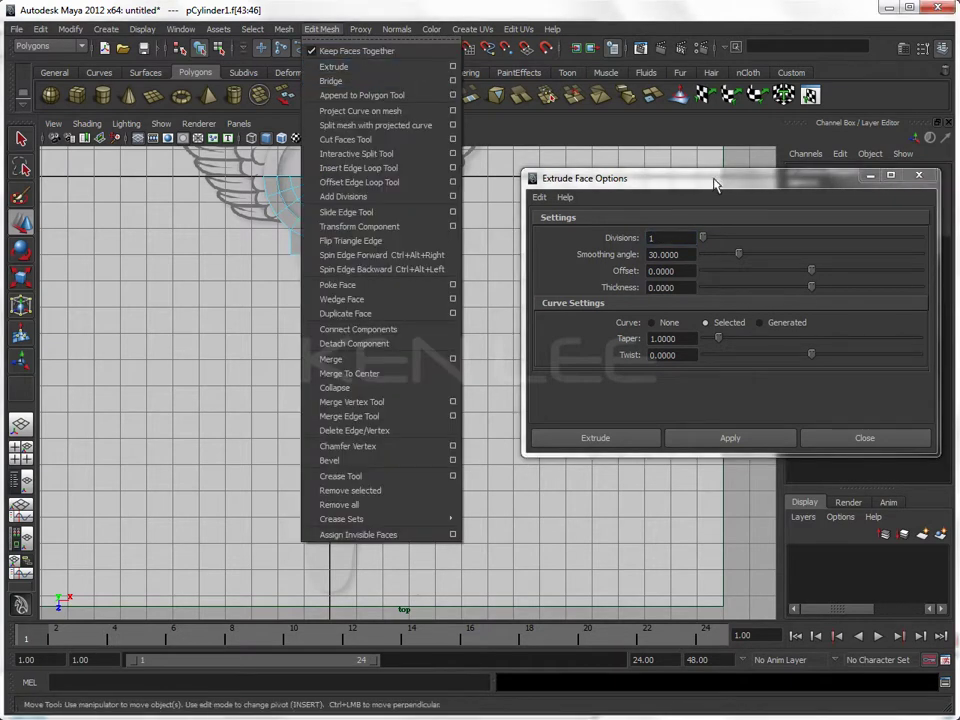
click(631, 222)
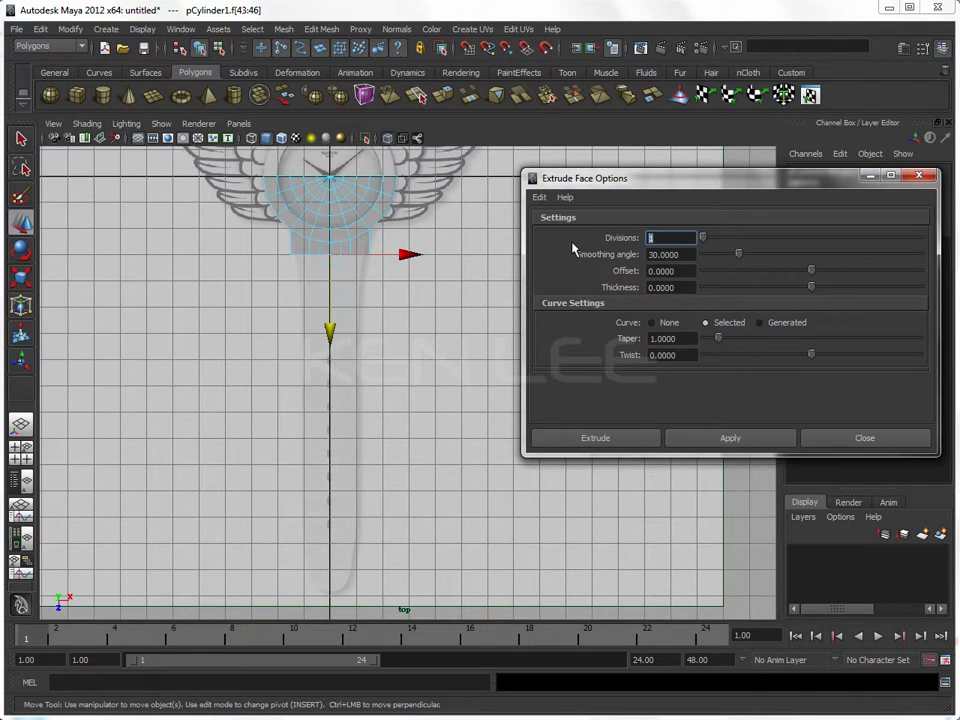
text(26)
click(752, 438)
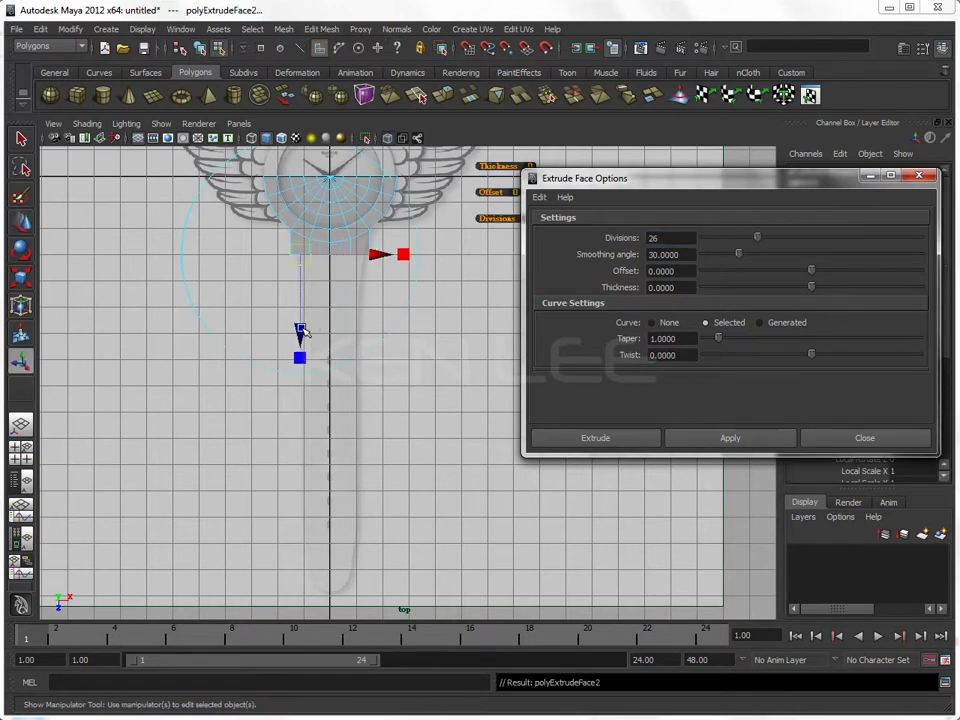
drag(301, 330, 308, 670)
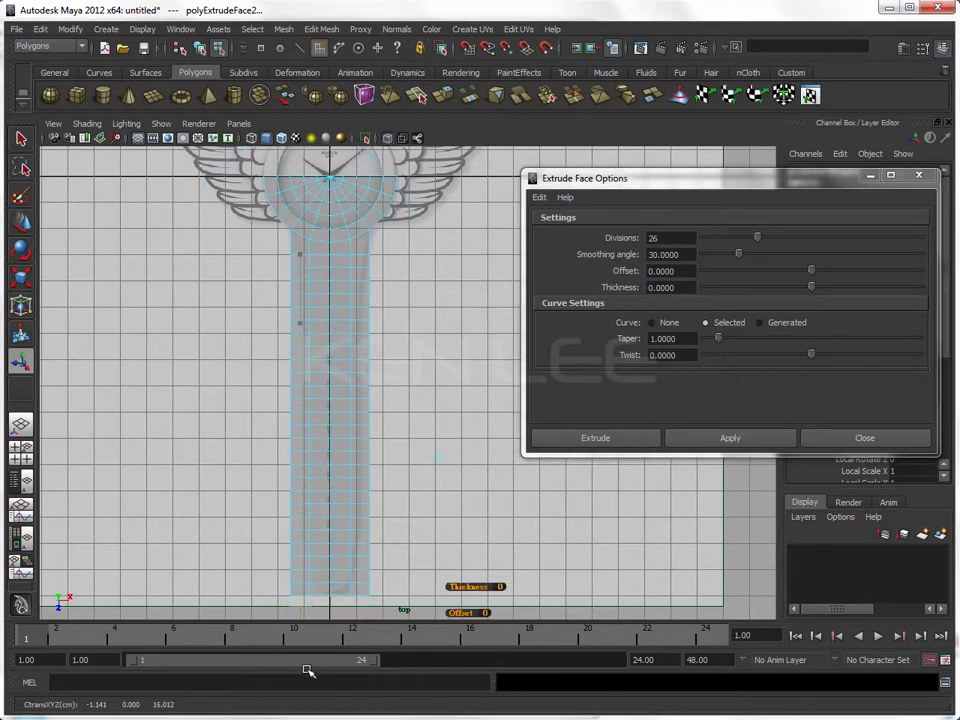
click(407, 485)
scroll(332, 375, up, 2)
Step: Marquee-select all of the strap's vertices in vertex mode, including the top row
right_drag(332, 347, 272, 347)
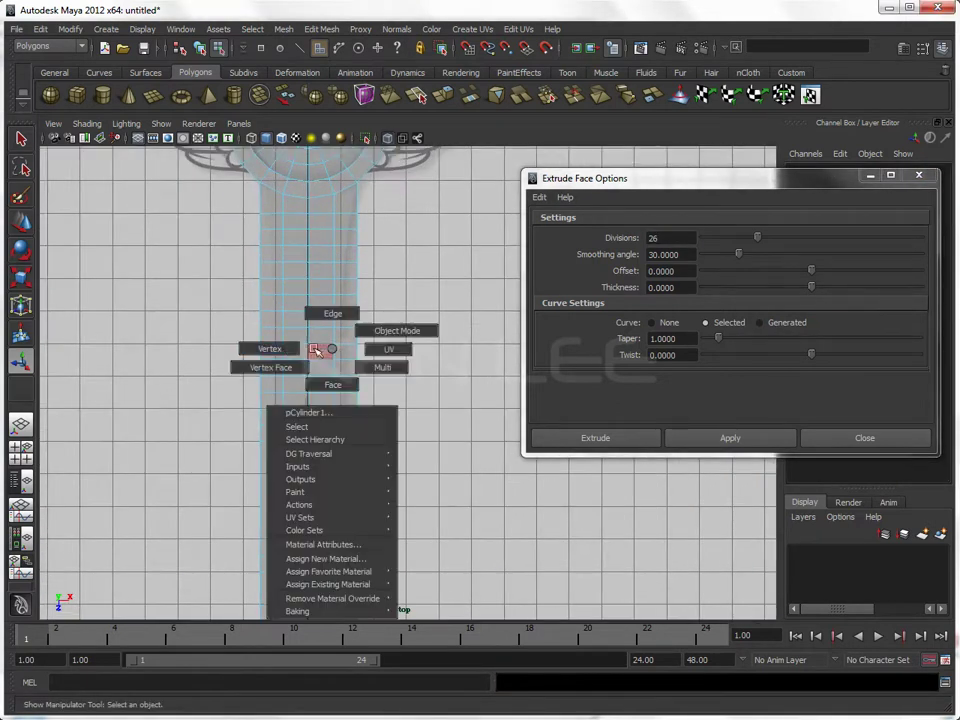
alt+middle_drag(386, 371, 355, 322)
drag(418, 585, 232, 170)
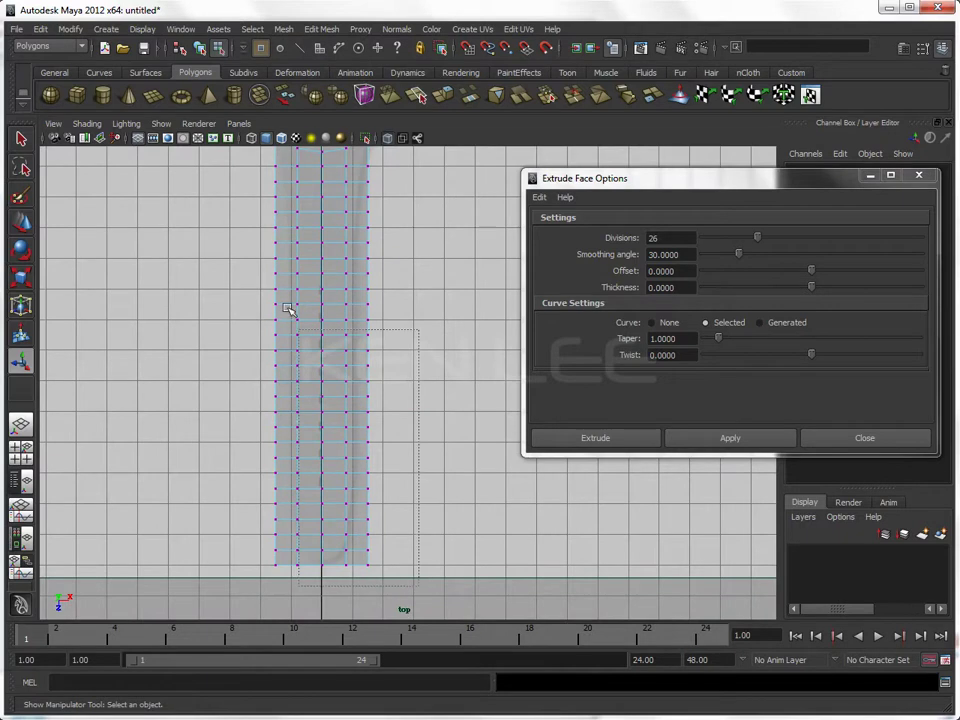
scroll(380, 320, up, 2)
alt+middle_drag(413, 371, 390, 368)
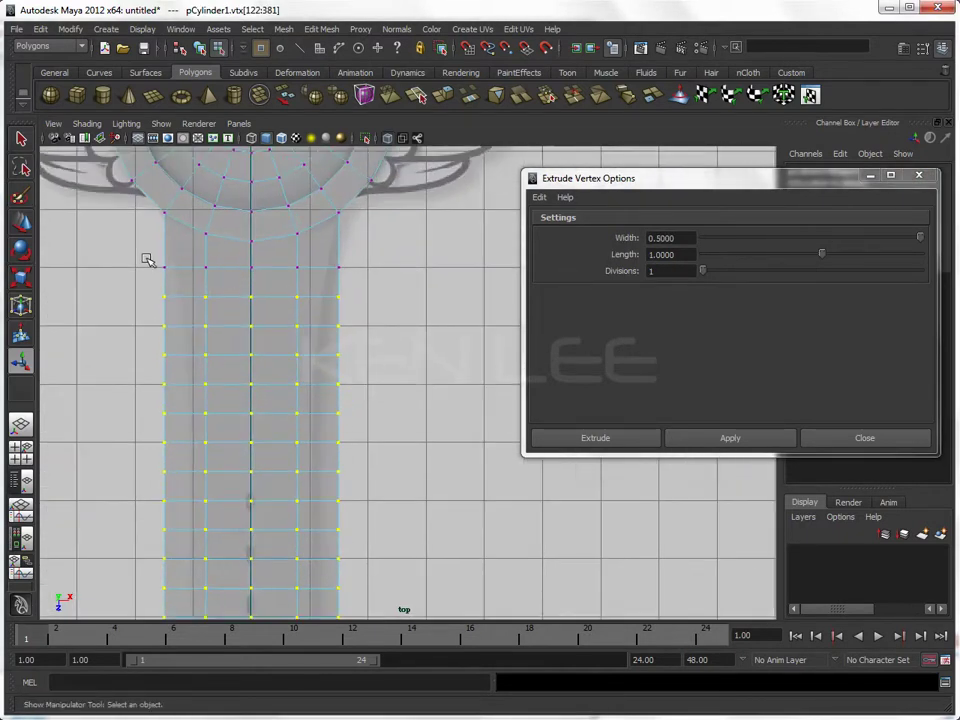
shift+drag(143, 258, 390, 274)
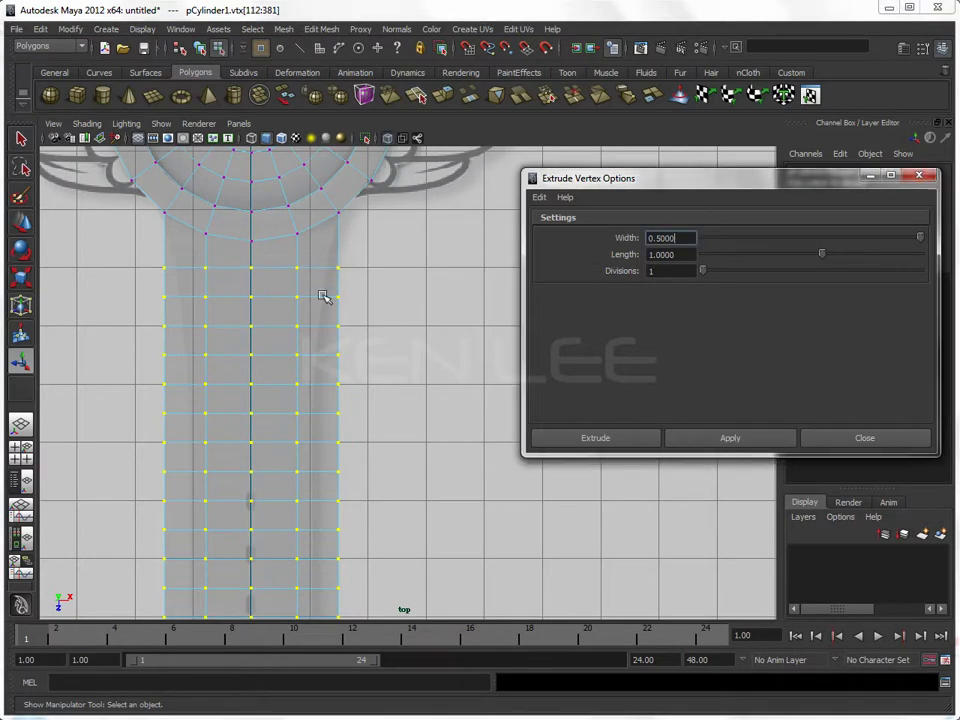
Step: Frame the whole watch, switch to the Animation menu set and close Extrude Vertex Options
alt+right_drag(350, 325, 251, 388)
alt+middle_drag(251, 388, 328, 321)
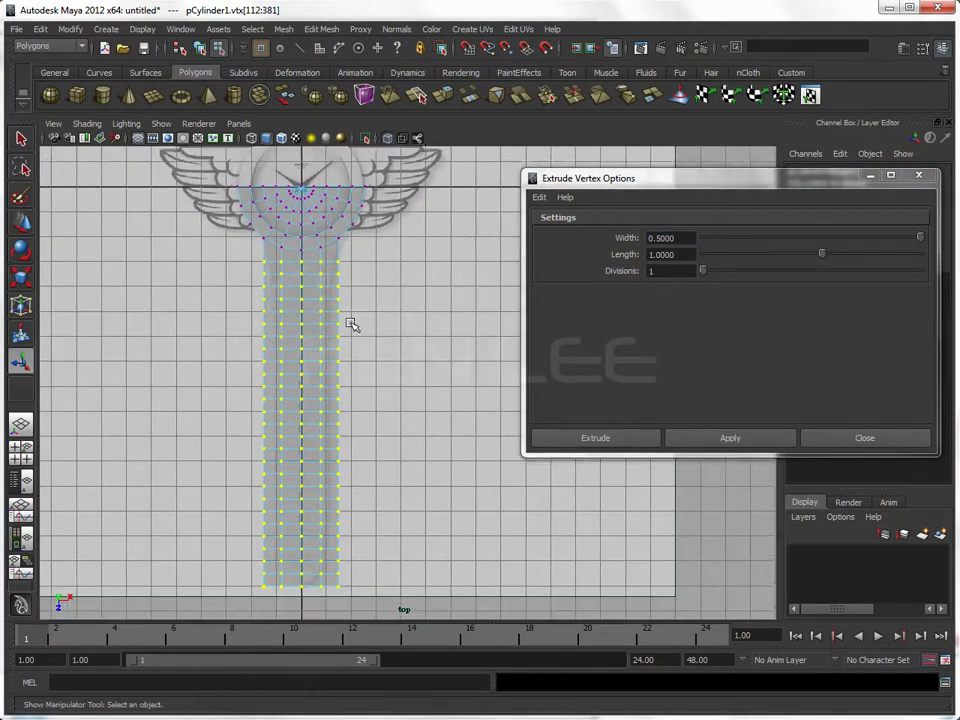
alt+right_drag(305, 338, 315, 343)
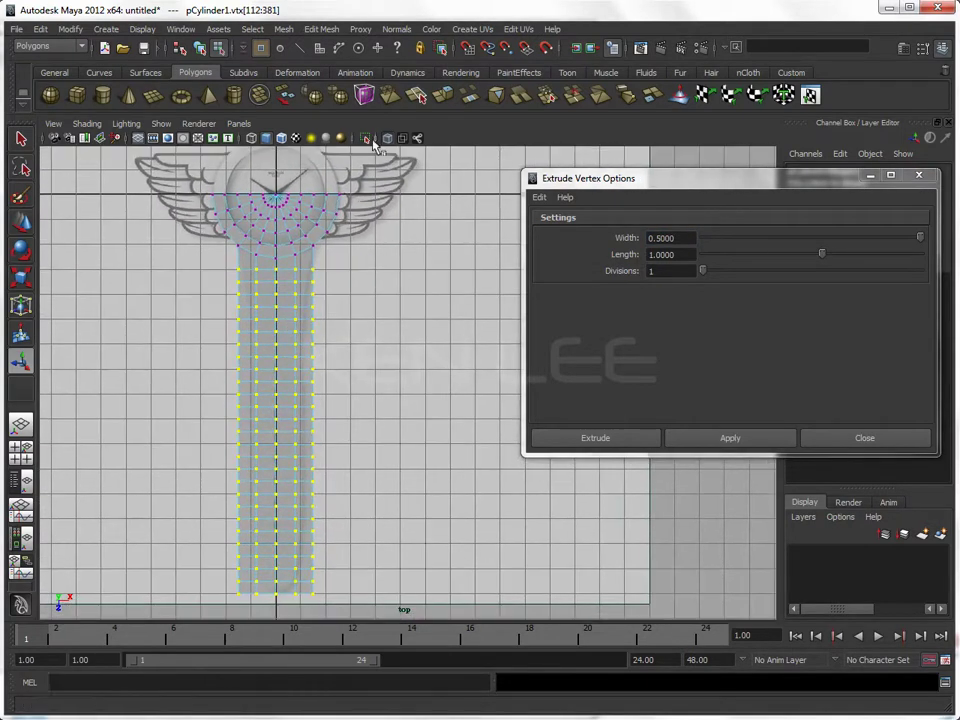
click(284, 29)
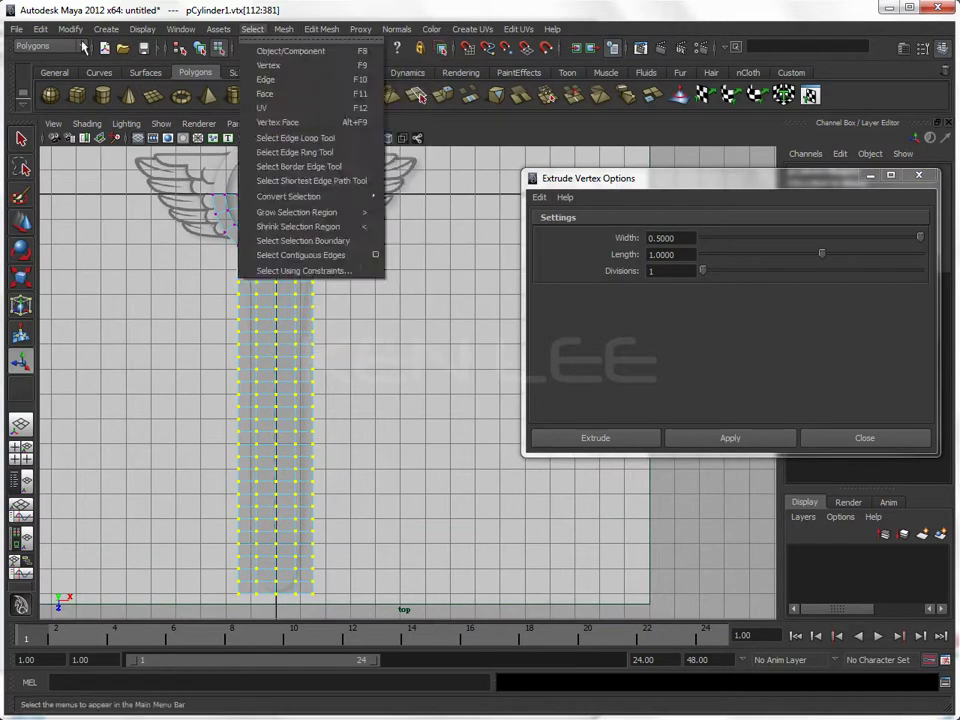
click(48, 46)
click(35, 57)
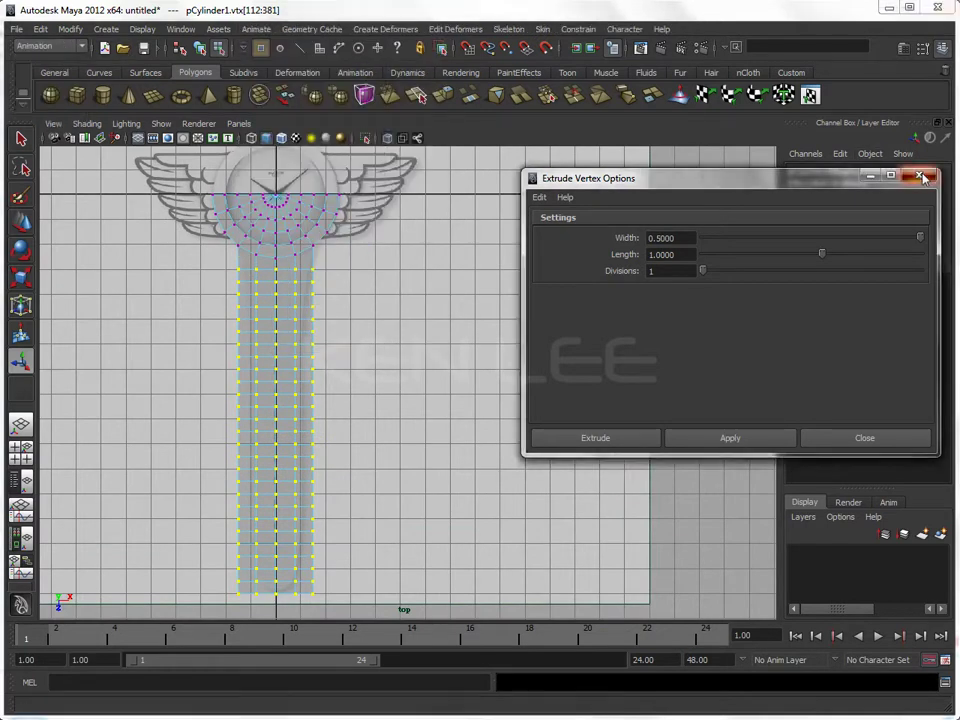
click(919, 175)
click(372, 29)
Step: Add a lattice around the strap and set its divisions to S 2, T 5, U 5
click(384, 66)
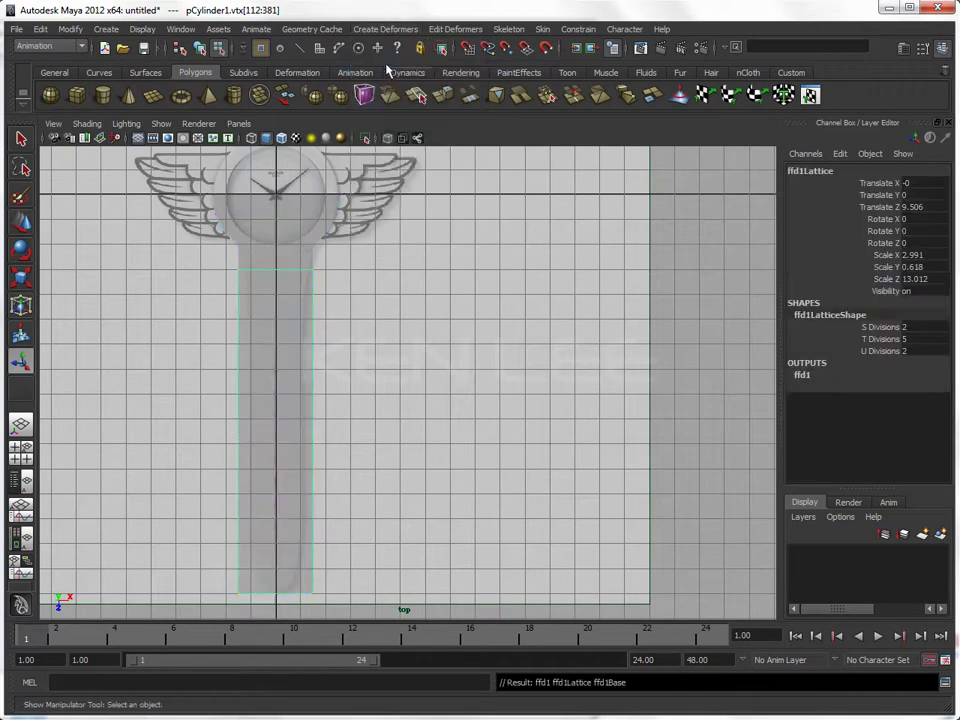
double_click(919, 326)
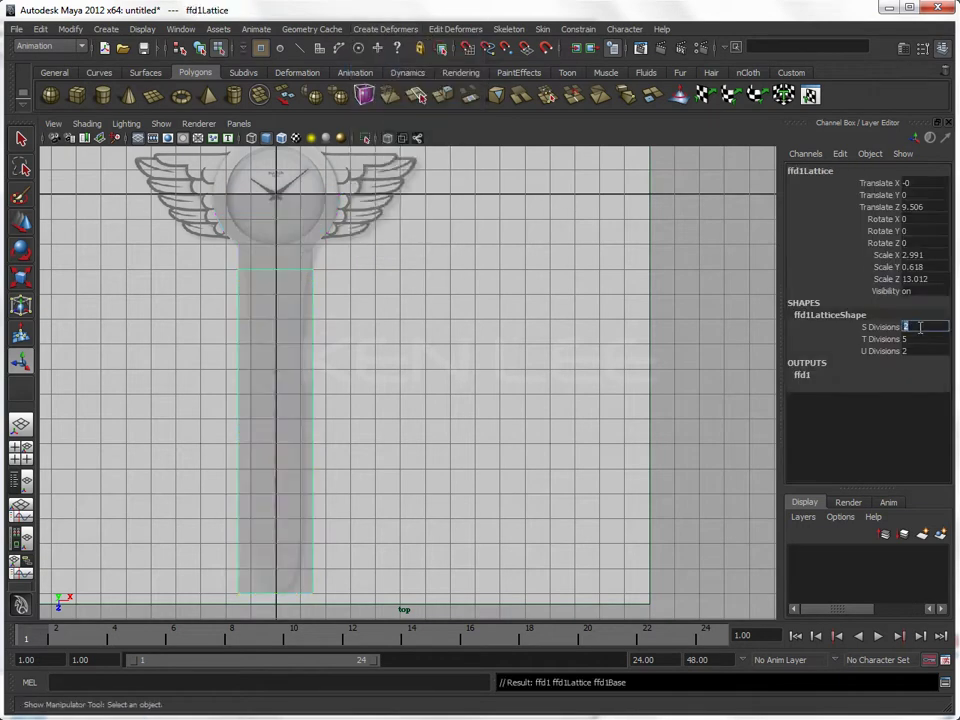
text(5)
key(Return)
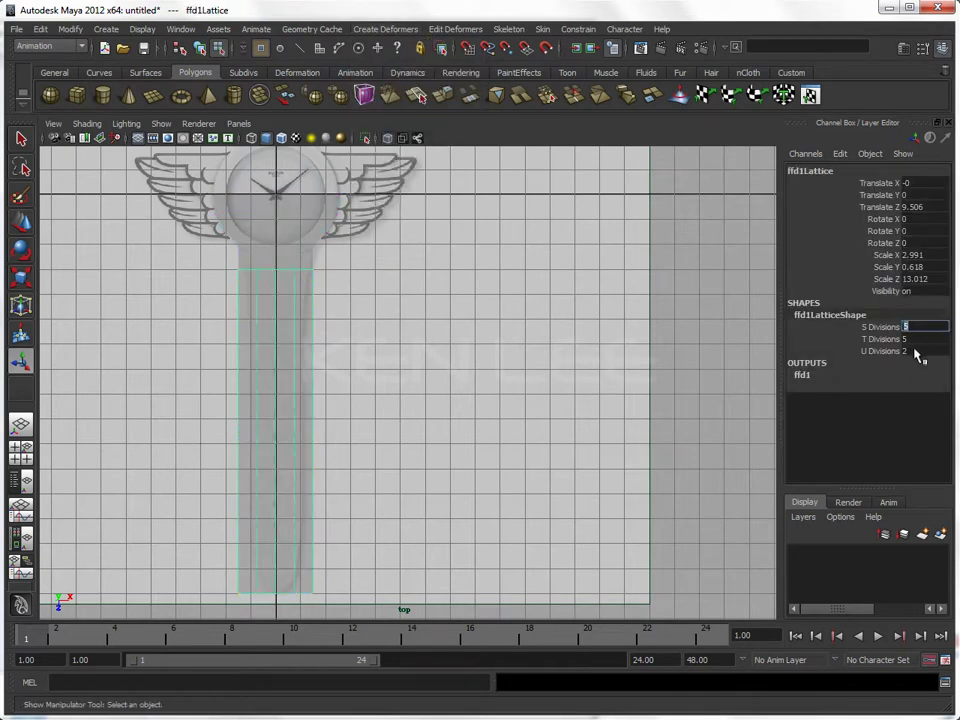
text(2)
double_click(915, 351)
text(5)
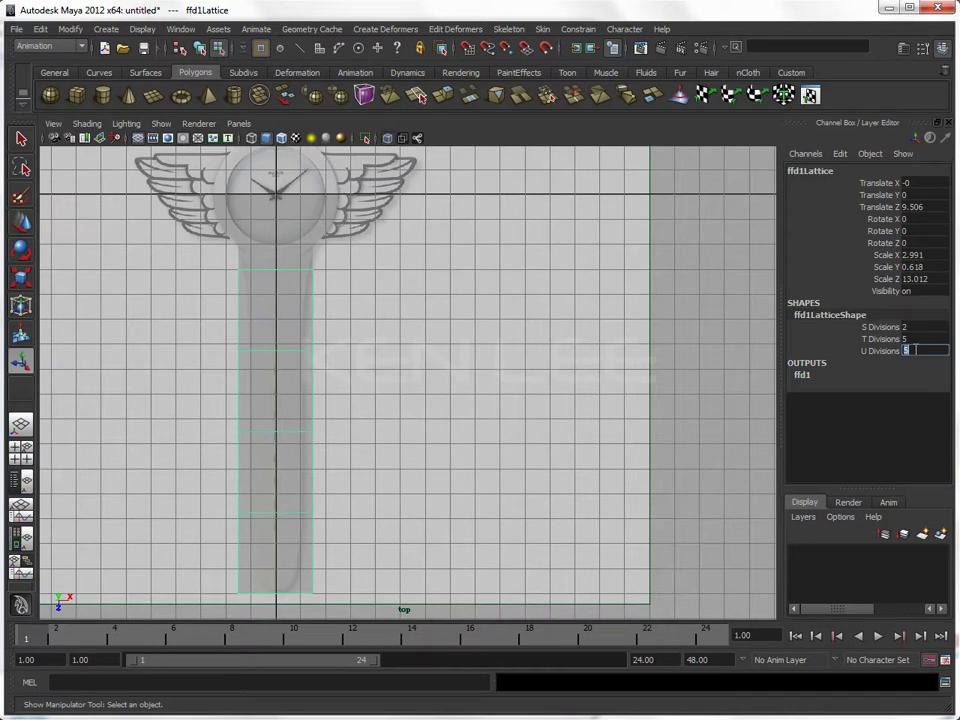
Step: Toggle the strap between vertex and object mode, then select the lattice
click(434, 333)
key(F9)
key(F8)
click(317, 349)
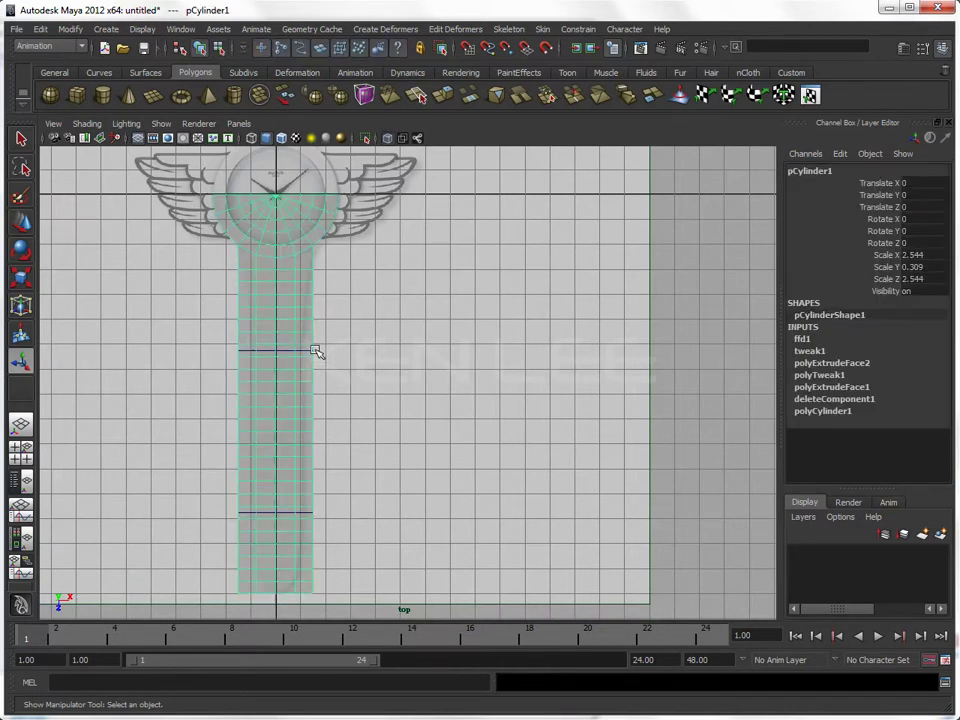
right_drag(317, 349, 340, 343)
click(230, 235)
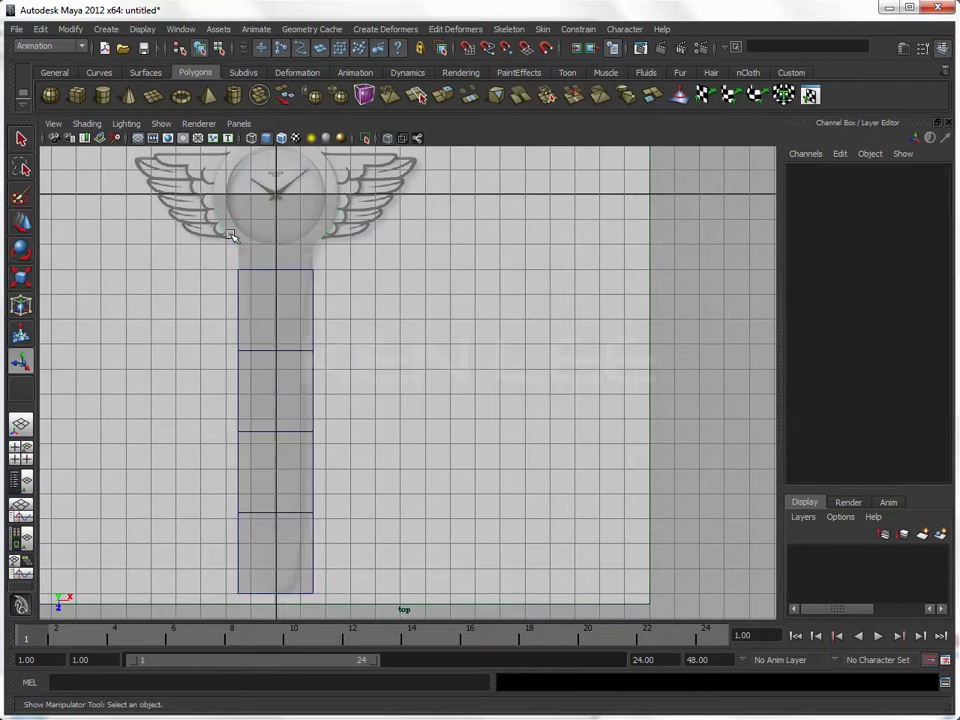
click(297, 287)
click(395, 349)
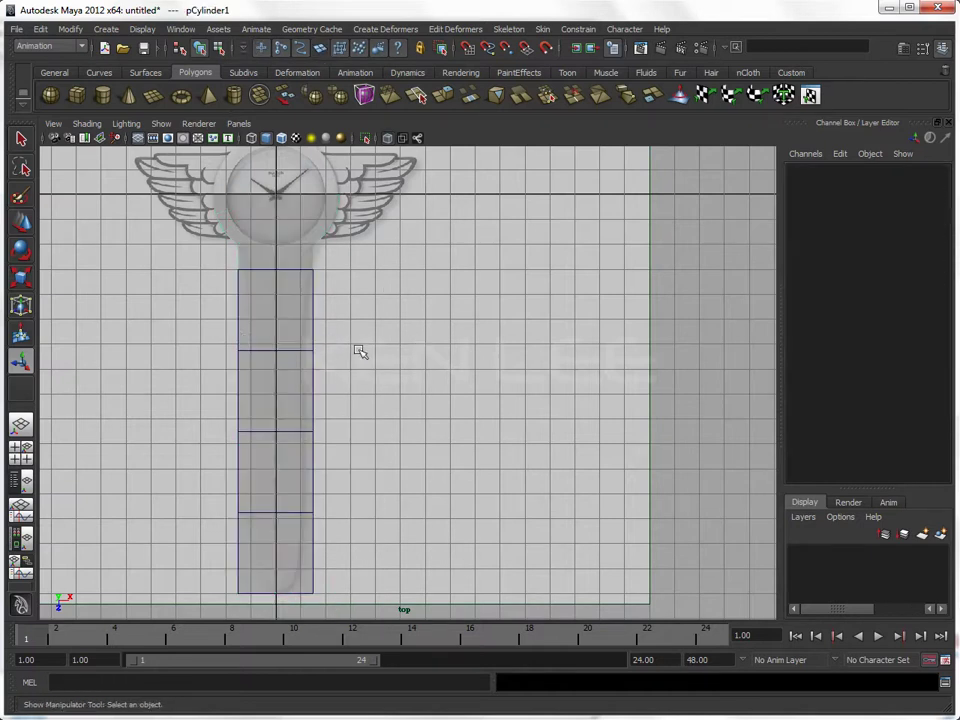
scroll(397, 349, up, 3)
click(227, 302)
right_click(225, 299)
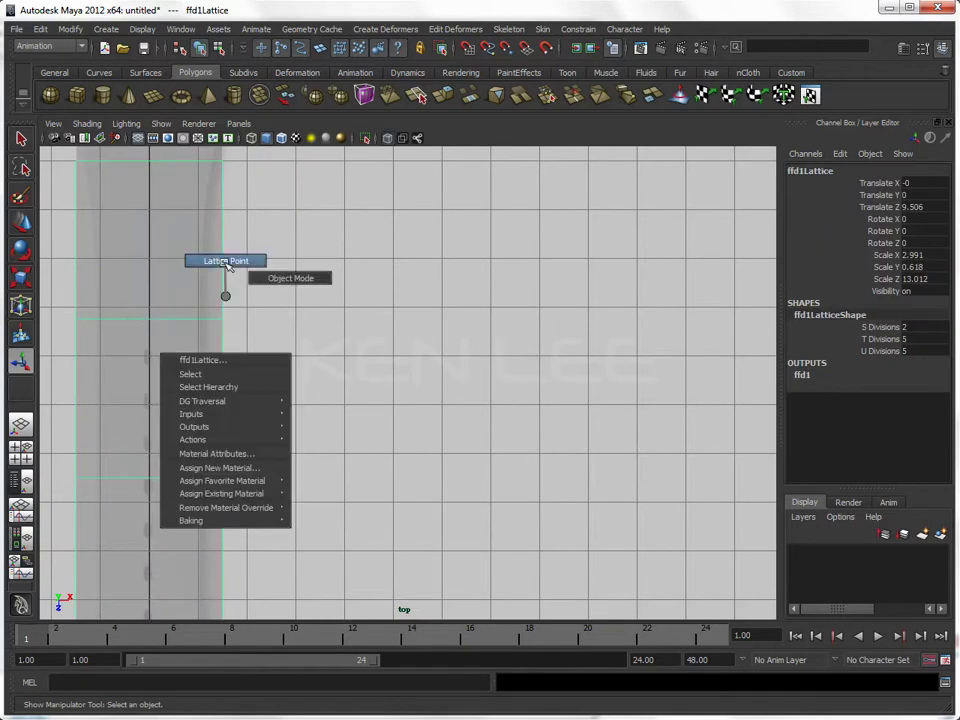
Step: In Lattice Point mode, select all lattice points and scale them narrower across the width
right_drag(225, 297, 214, 257)
alt+middle_drag(176, 304, 329, 412)
mouse_move(329, 412)
alt+right_down()
mouse_move(414, 349)
mouse_move(336, 399)
alt+right_up()
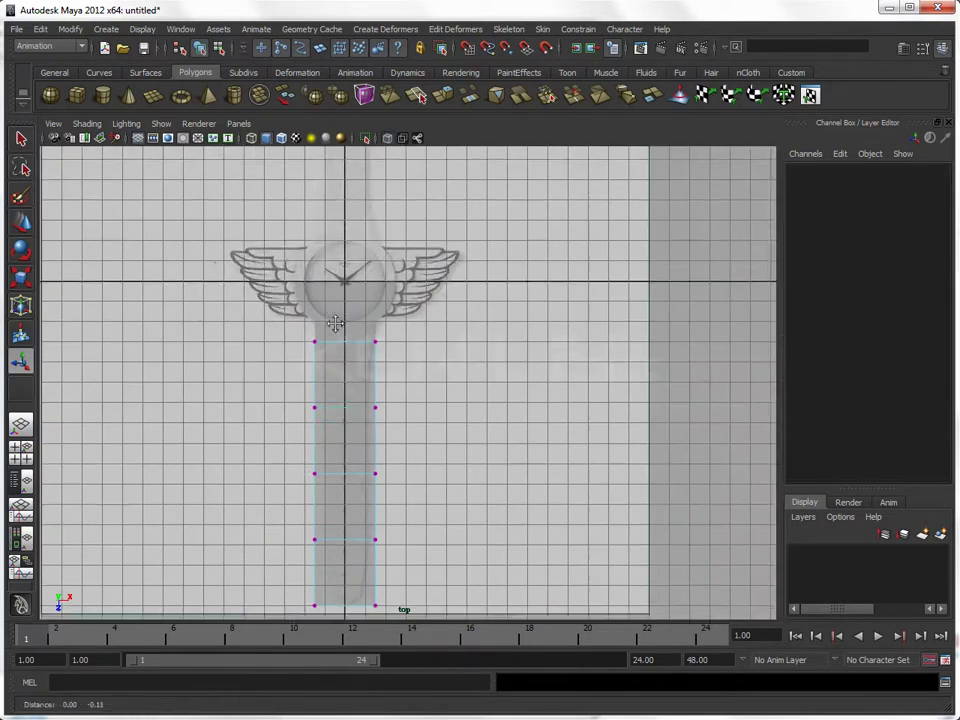
alt+middle_drag(336, 399, 321, 246)
drag(296, 215, 435, 522)
mouse_move(324, 420)
alt+right_down()
mouse_move(471, 506)
mouse_move(441, 437)
alt+right_up()
key(r)
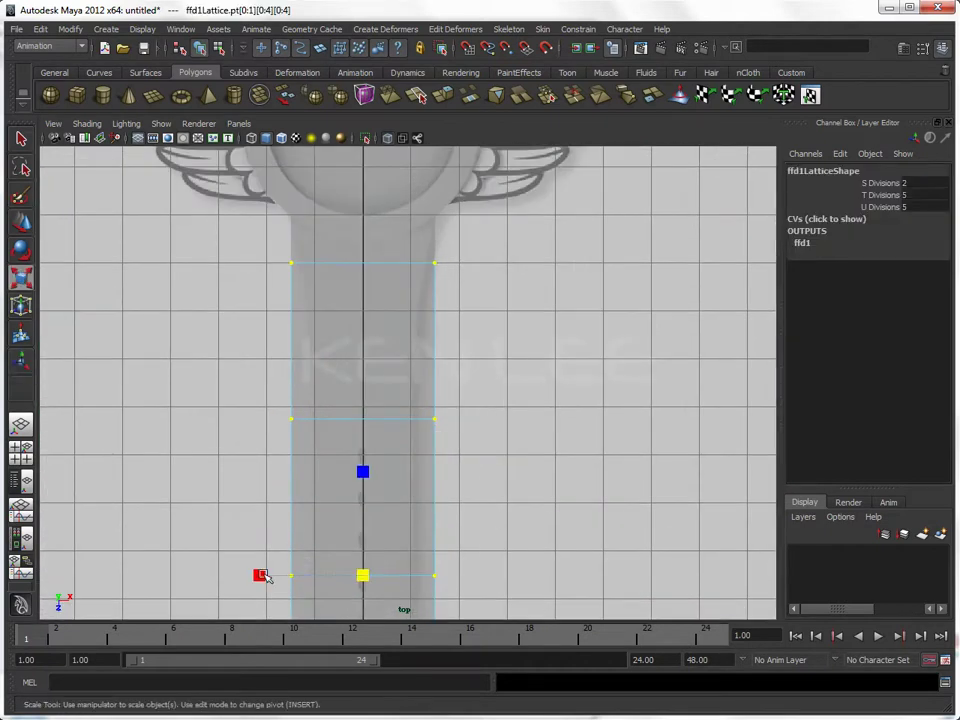
drag(263, 577, 268, 574)
Step: Scale every lattice row except the top inward so the lower strap tapers
alt+middle_drag(407, 504, 398, 308)
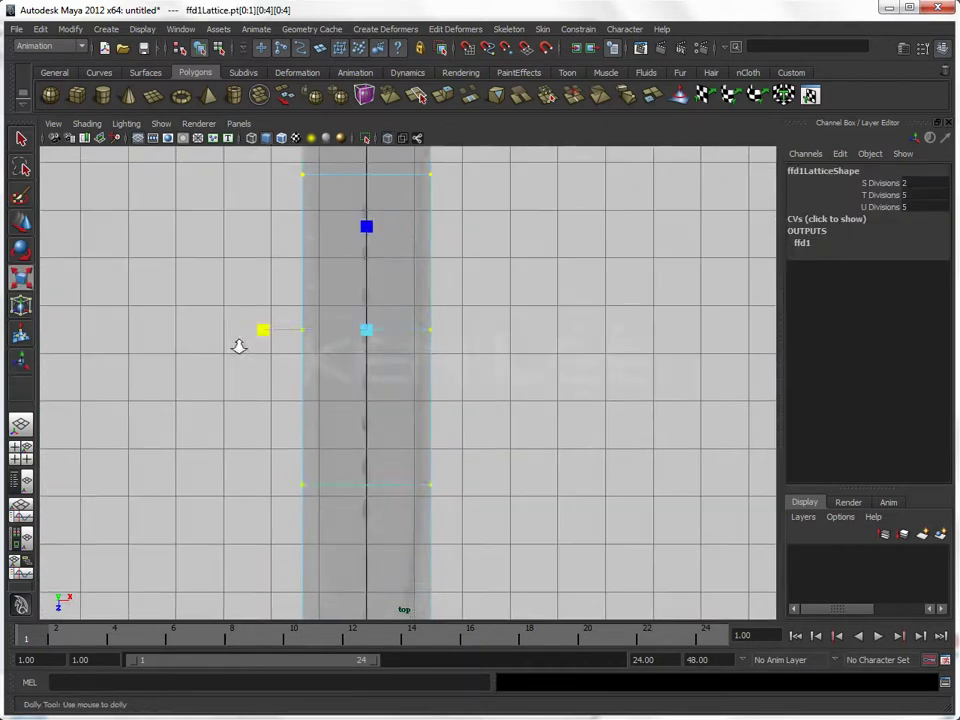
alt+right_drag(398, 308, 364, 279)
drag(321, 240, 508, 596)
drag(288, 395, 256, 401)
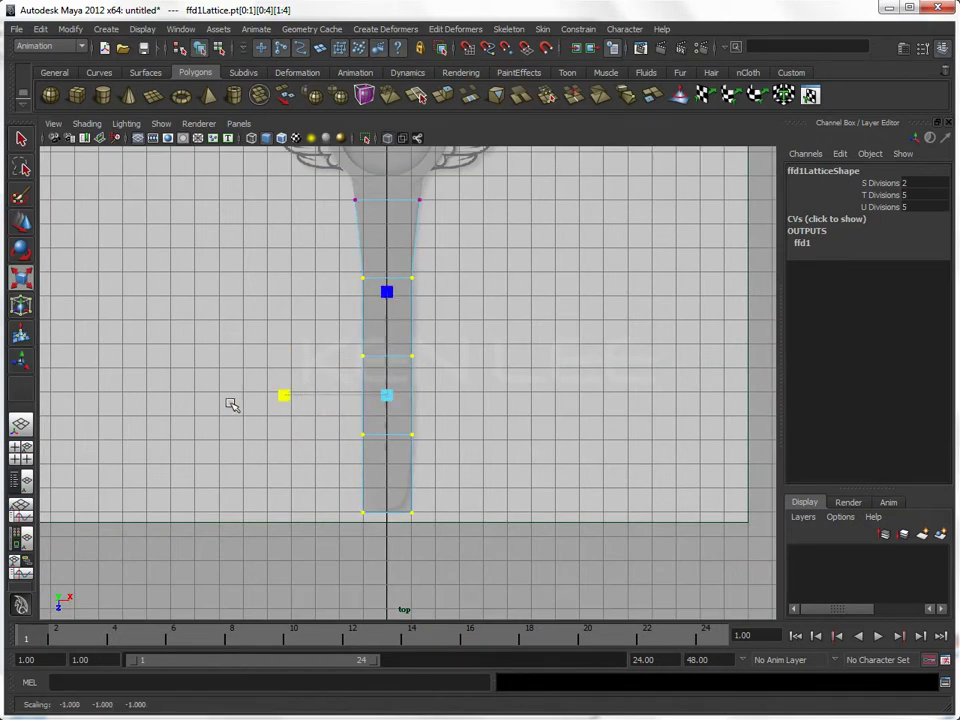
alt+right_drag(256, 401, 570, 491)
alt+middle_drag(570, 491, 553, 448)
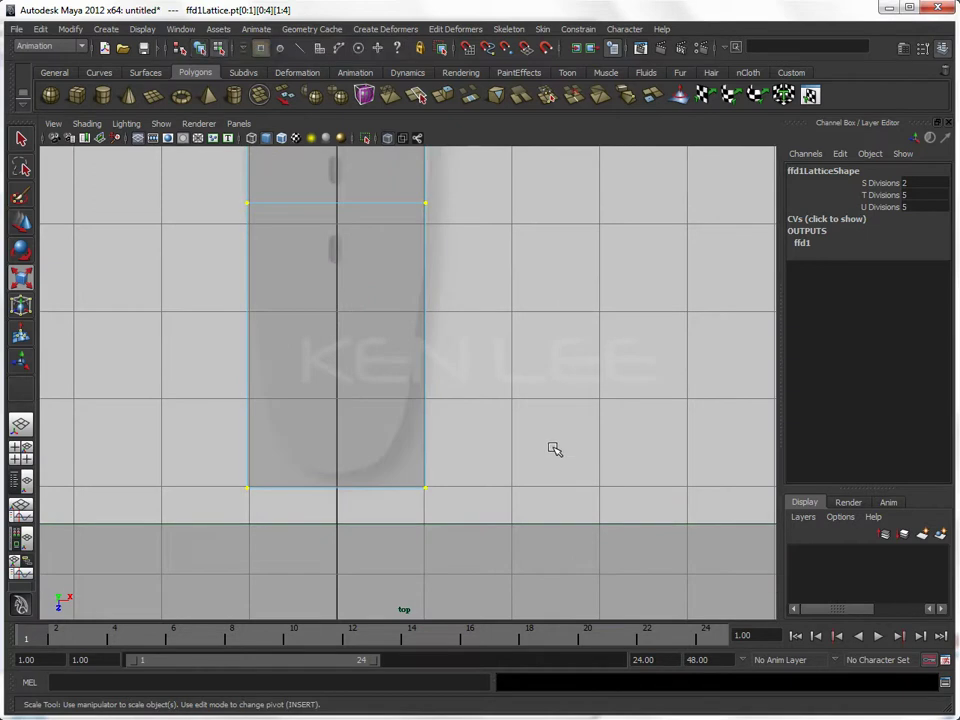
scroll(390, 388, down, 2)
scroll(514, 394, down, 2)
alt+middle_drag(514, 394, 410, 315)
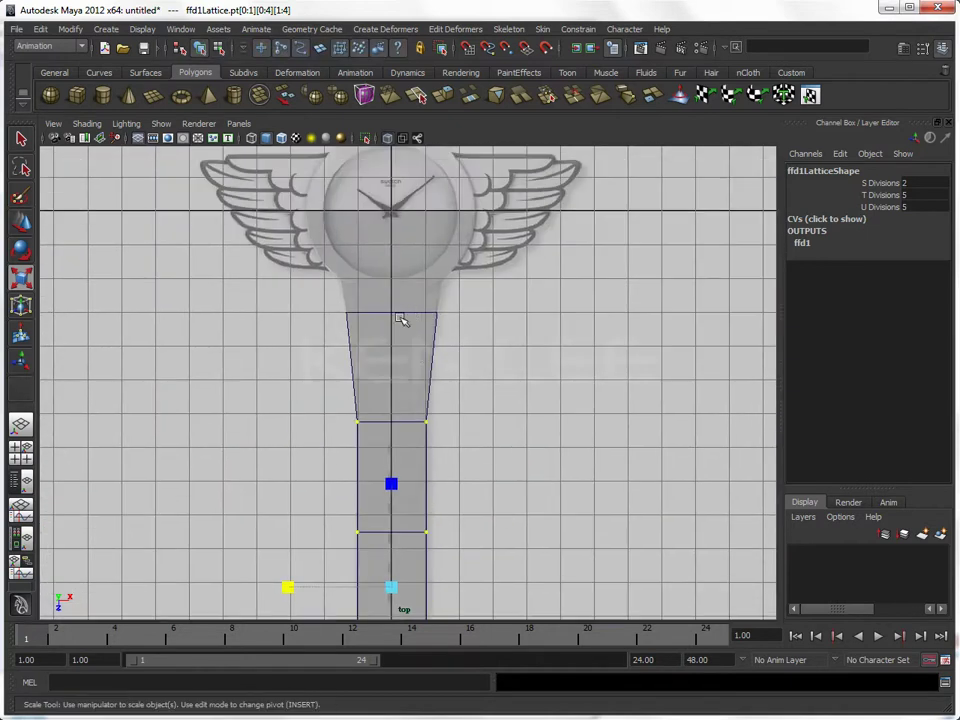
click(412, 354)
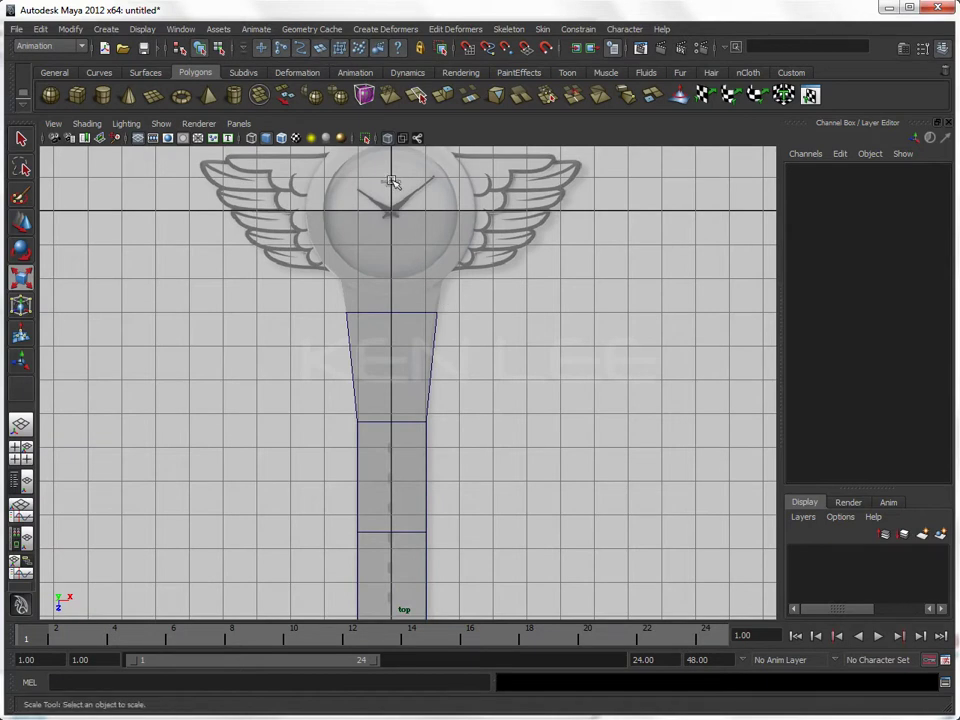
click(428, 236)
Step: Delete the strap's construction history and put it in vertex mode
click(40, 28)
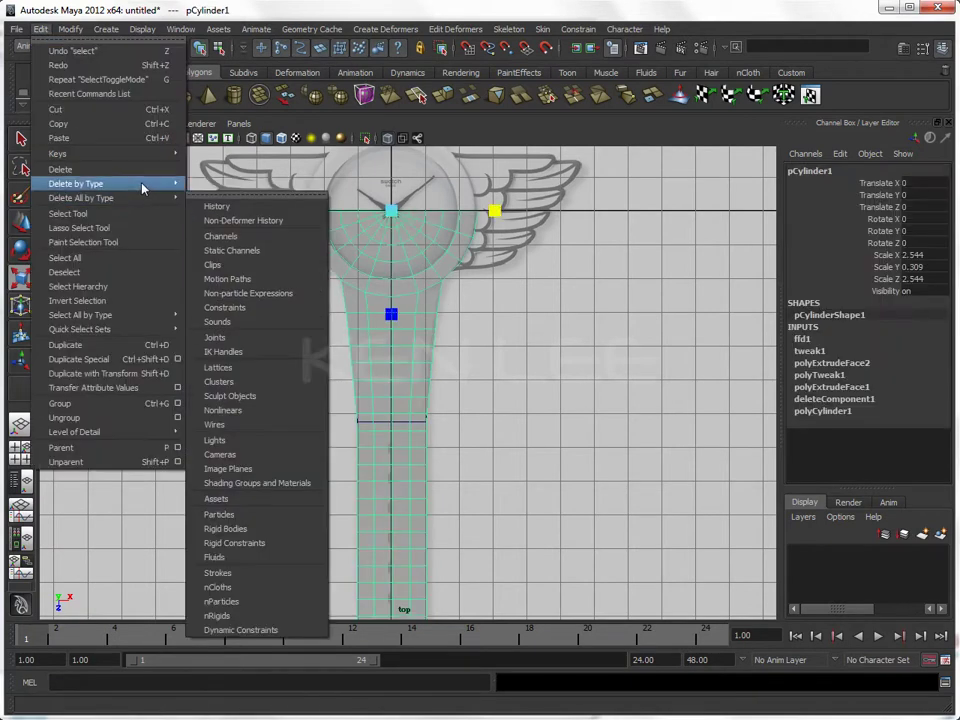
click(214, 189)
click(445, 356)
click(381, 358)
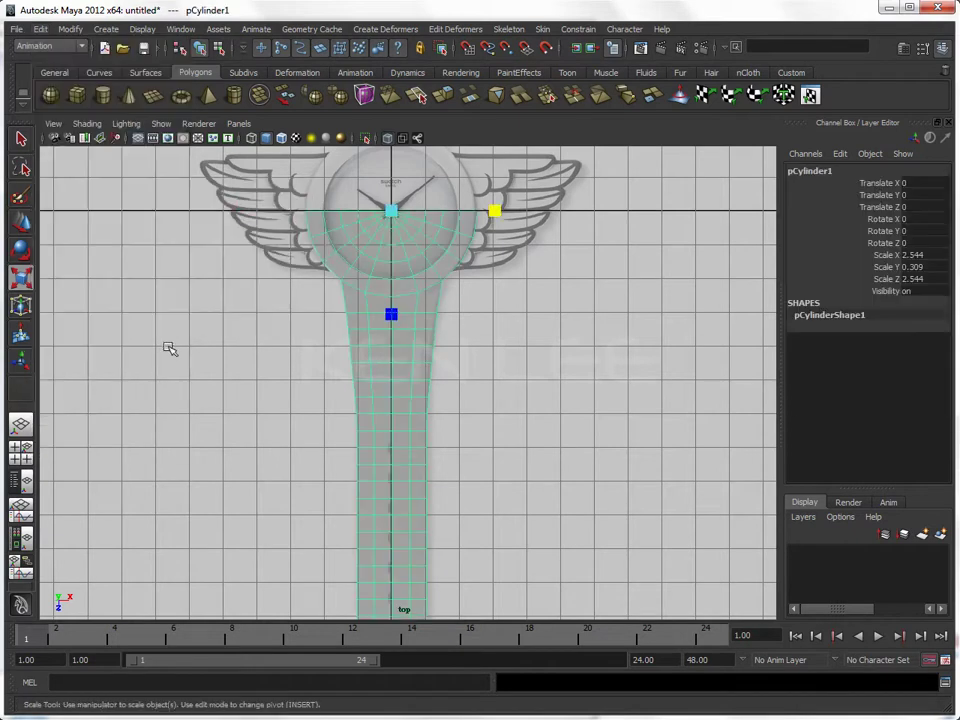
scroll(392, 302, up, 3)
right_drag(385, 276, 310, 276)
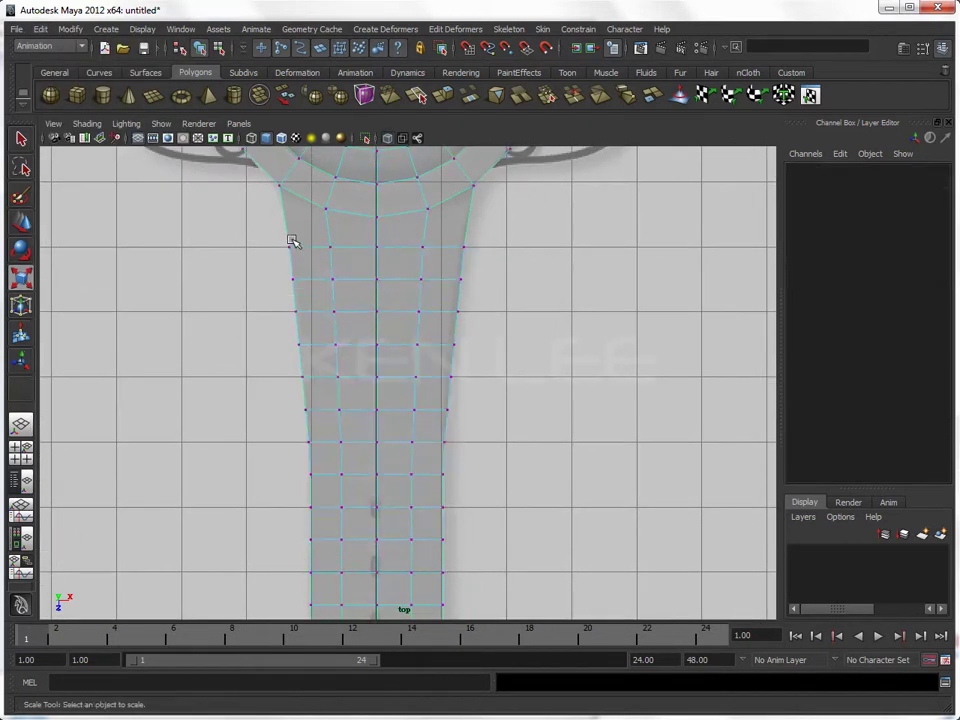
Step: Narrow the strap's vertex rows near the case slightly, one row at a time
drag(271, 302, 548, 406)
drag(221, 358, 553, 396)
drag(272, 377, 518, 366)
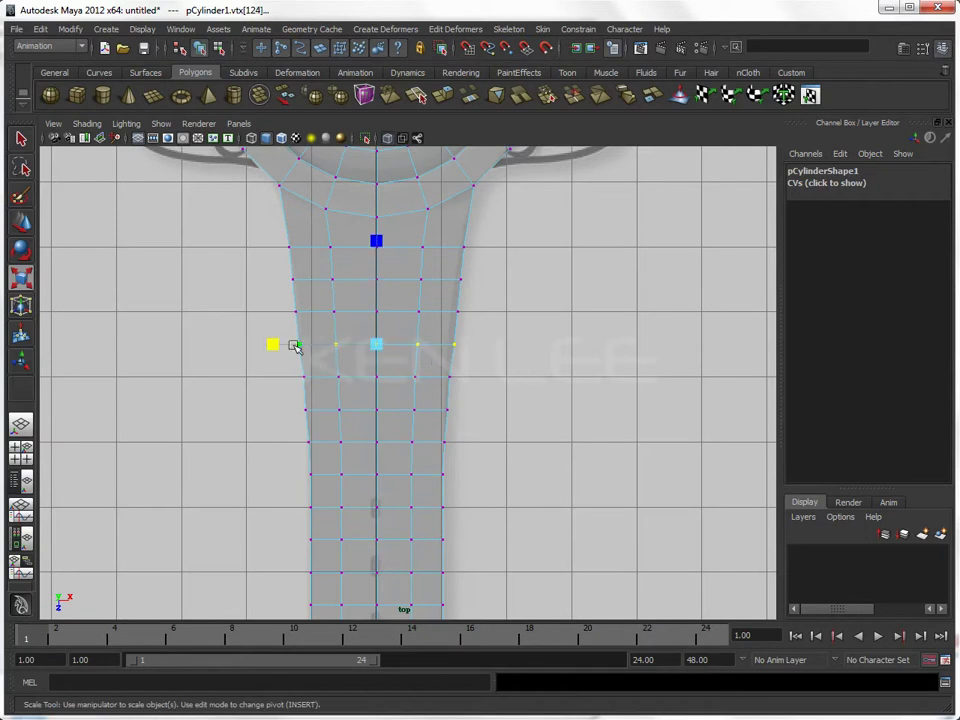
drag(253, 326, 516, 369)
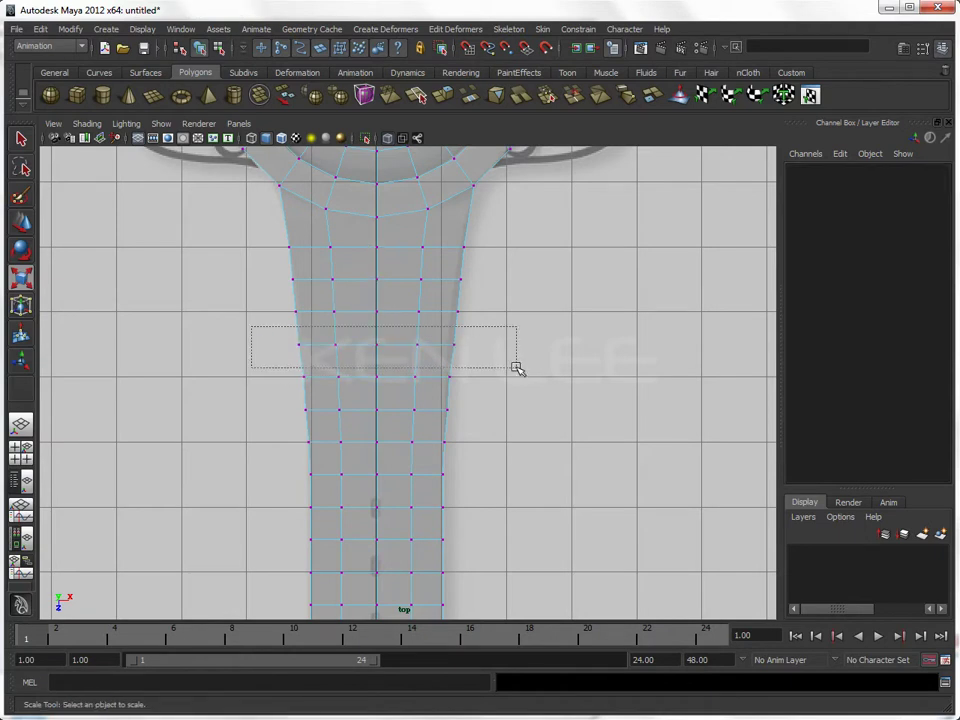
drag(272, 344, 274, 344)
drag(253, 300, 529, 324)
drag(283, 313, 275, 314)
mouse_move(266, 401)
mouse_down()
mouse_move(328, 428)
mouse_move(275, 415)
mouse_up()
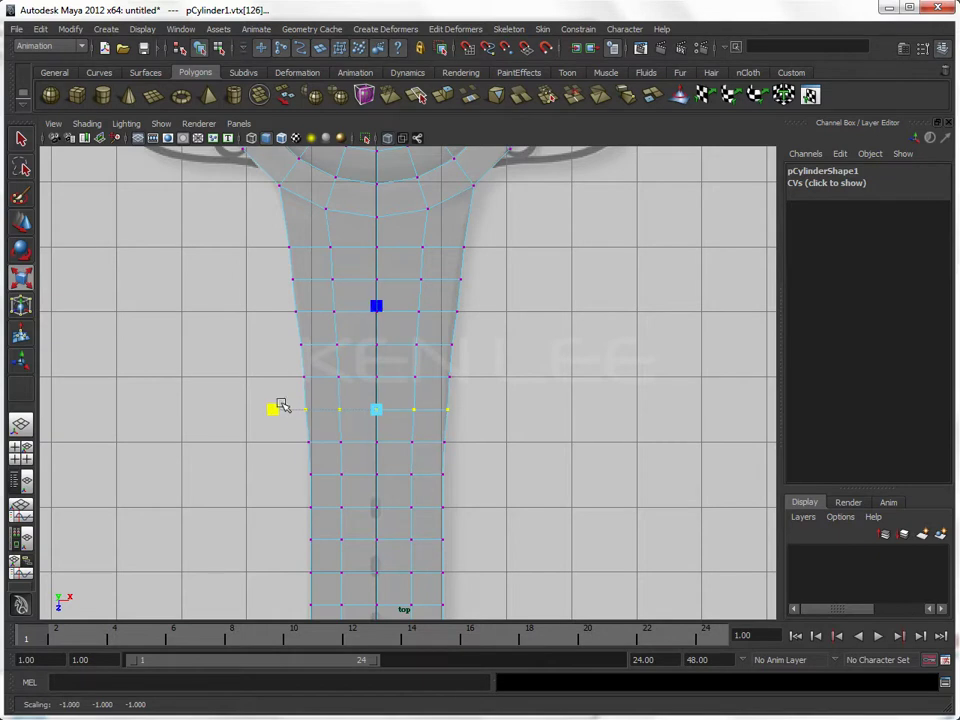
mouse_move(516, 401)
mouse_down()
mouse_move(283, 372)
mouse_move(274, 379)
mouse_up()
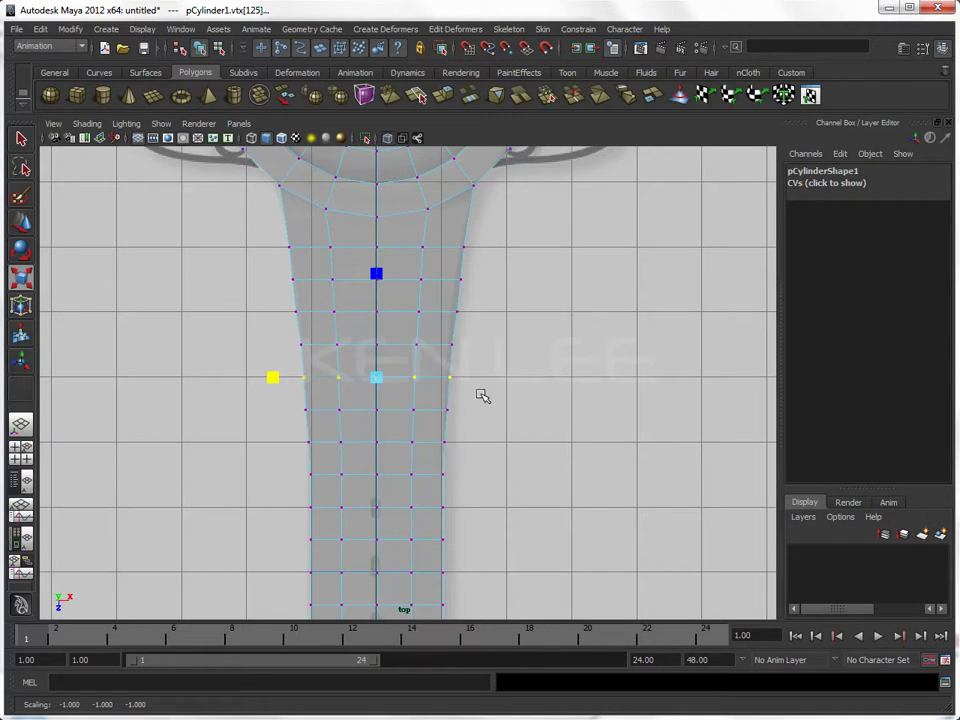
drag(266, 294, 471, 328)
drag(272, 313, 273, 314)
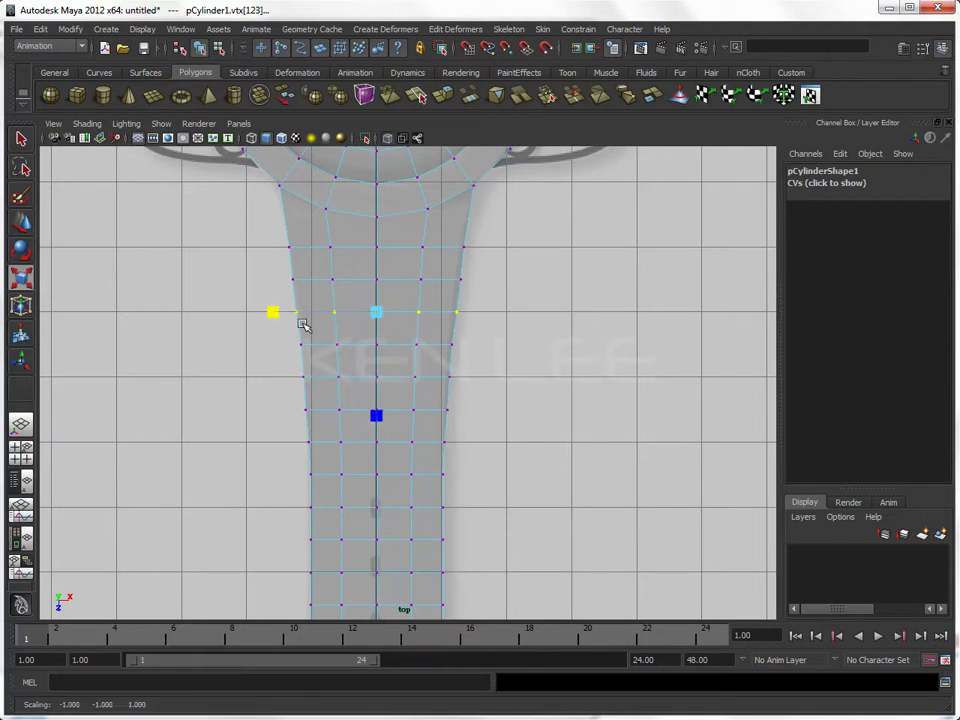
click(587, 396)
mouse_move(587, 396)
alt+right_down()
mouse_move(508, 332)
mouse_move(531, 261)
mouse_move(540, 350)
mouse_move(403, 435)
mouse_move(380, 316)
alt+right_up()
Step: Scale the middle and lower vertex rows inward to taper toward the strap end
key(r)
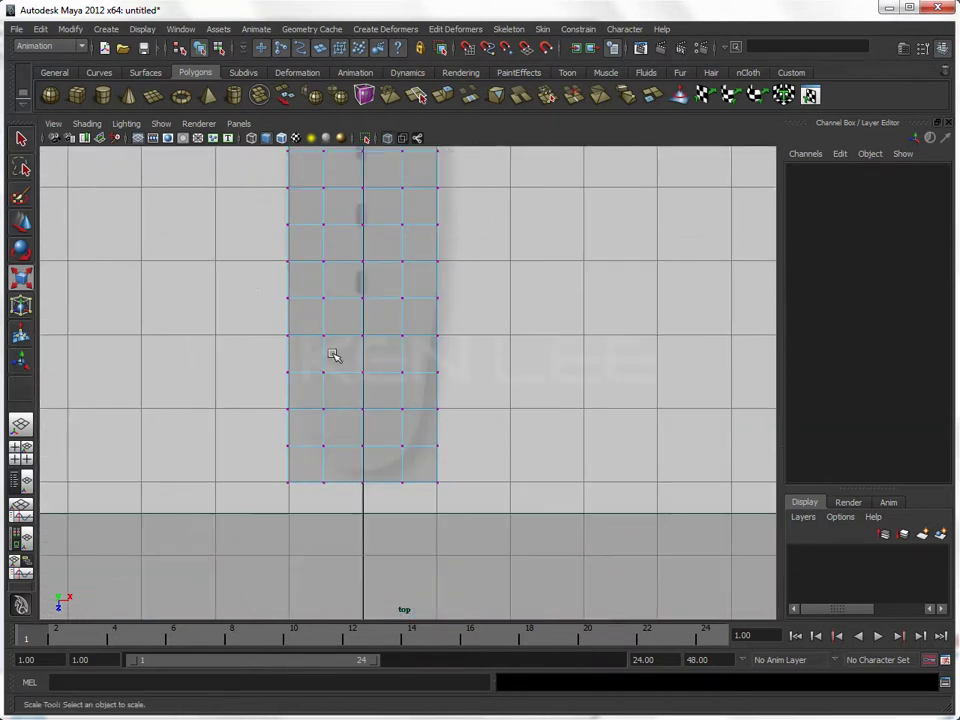
drag(237, 321, 476, 360)
drag(271, 332, 460, 390)
drag(259, 375, 272, 373)
mouse_move(470, 433)
mouse_down()
mouse_move(250, 392)
mouse_move(282, 410)
mouse_move(536, 469)
mouse_up()
drag(242, 435, 508, 463)
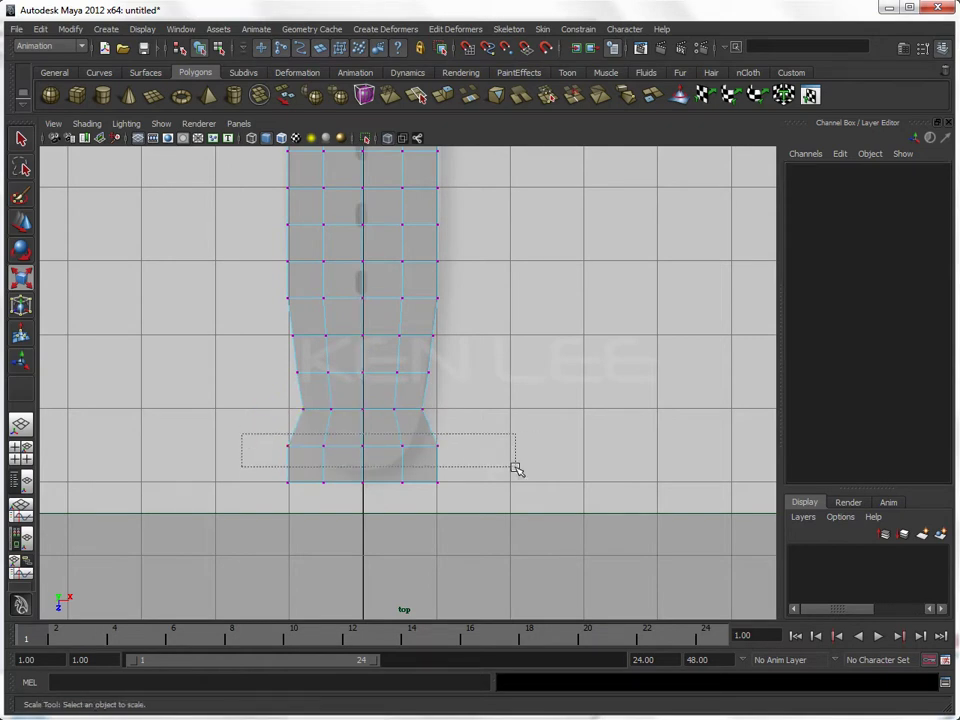
drag(259, 446, 289, 448)
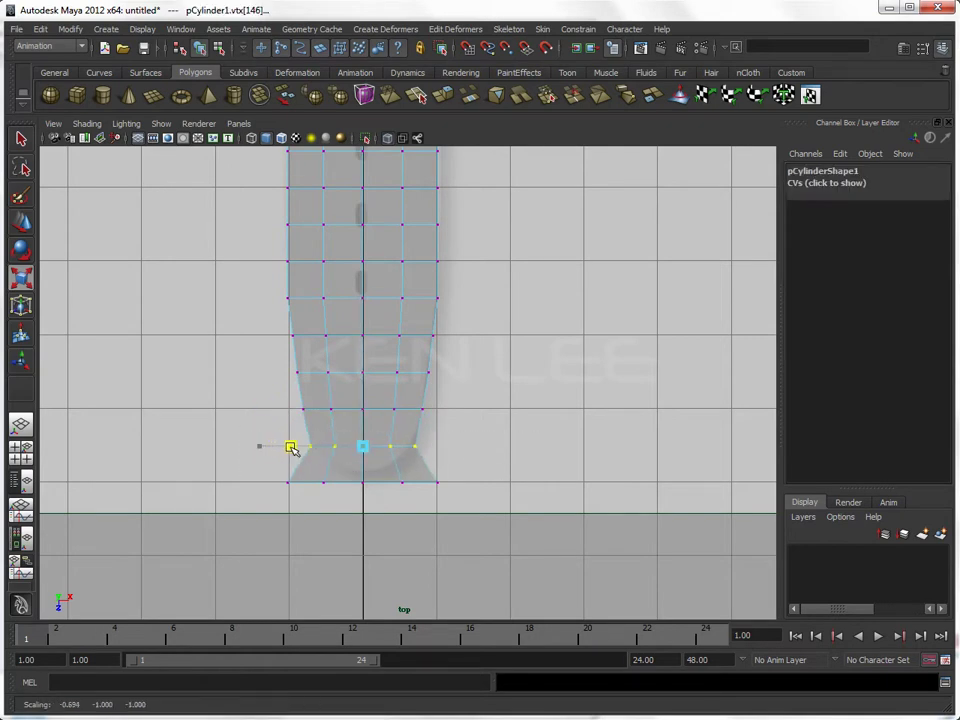
Step: Raise the bottom vertex row and tip vertex into a rounded end, then exit component mode
mouse_move(497, 512)
mouse_down()
mouse_move(251, 471)
mouse_move(337, 485)
mouse_up()
key(w)
mouse_move(362, 555)
mouse_down()
mouse_move(365, 525)
mouse_move(362, 545)
mouse_up()
drag(368, 464, 367, 466)
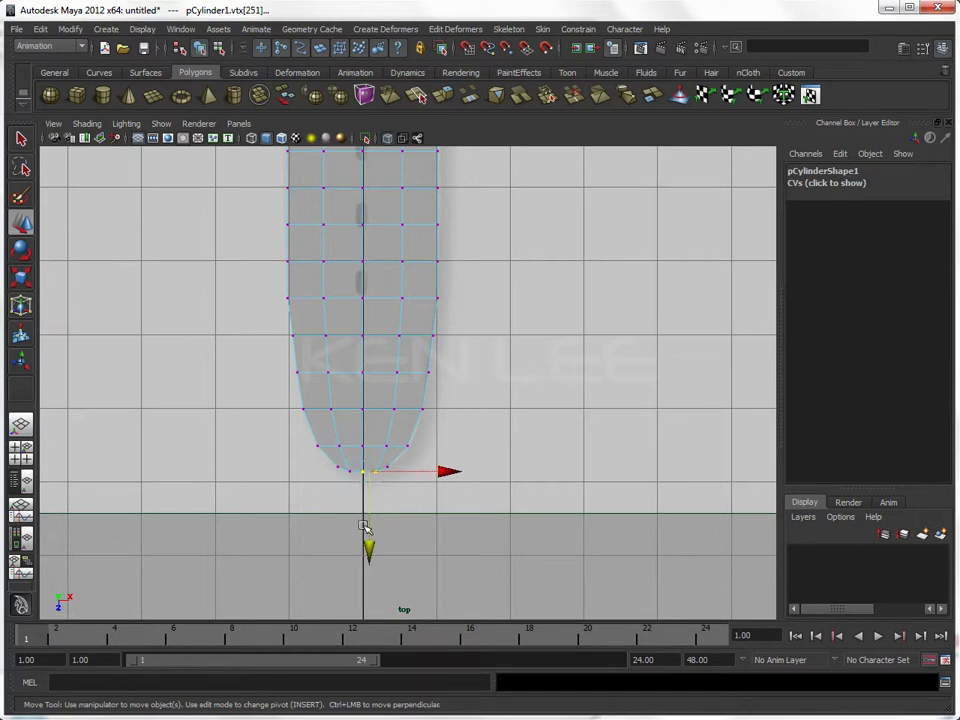
click(369, 470)
click(355, 462)
drag(364, 545, 367, 546)
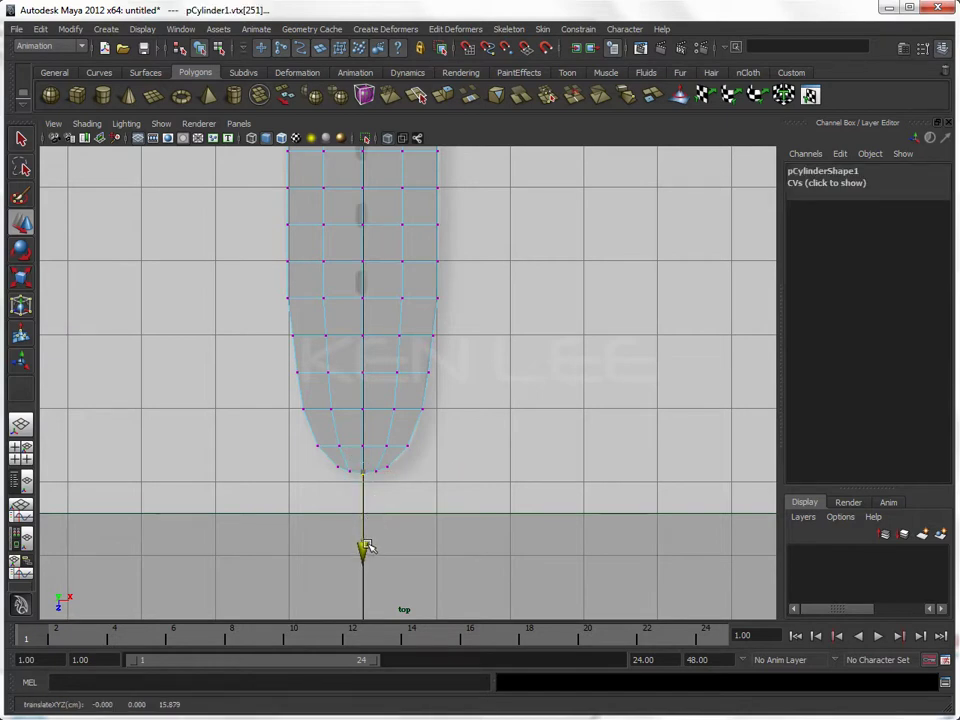
click(446, 542)
key(1)
key(F8)
mouse_move(454, 551)
alt+right_down()
mouse_move(276, 499)
mouse_move(435, 476)
mouse_move(424, 428)
mouse_move(412, 422)
alt+right_up()
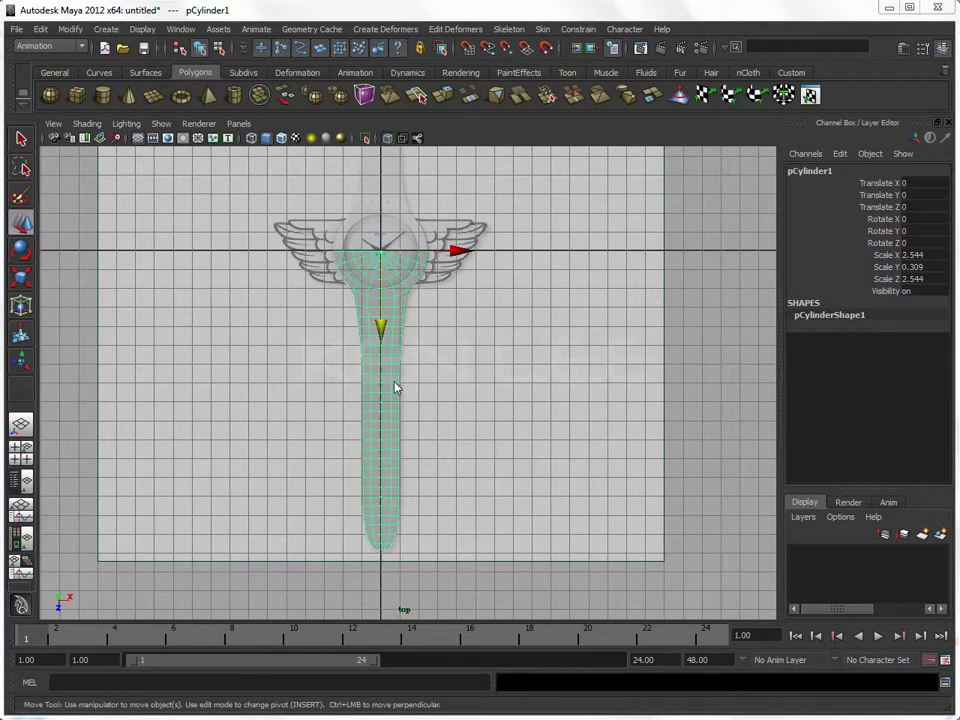
Step: Switch to the perspective view with X-Ray shading turned off
key(space)
drag(394, 370, 394, 343)
click(87, 123)
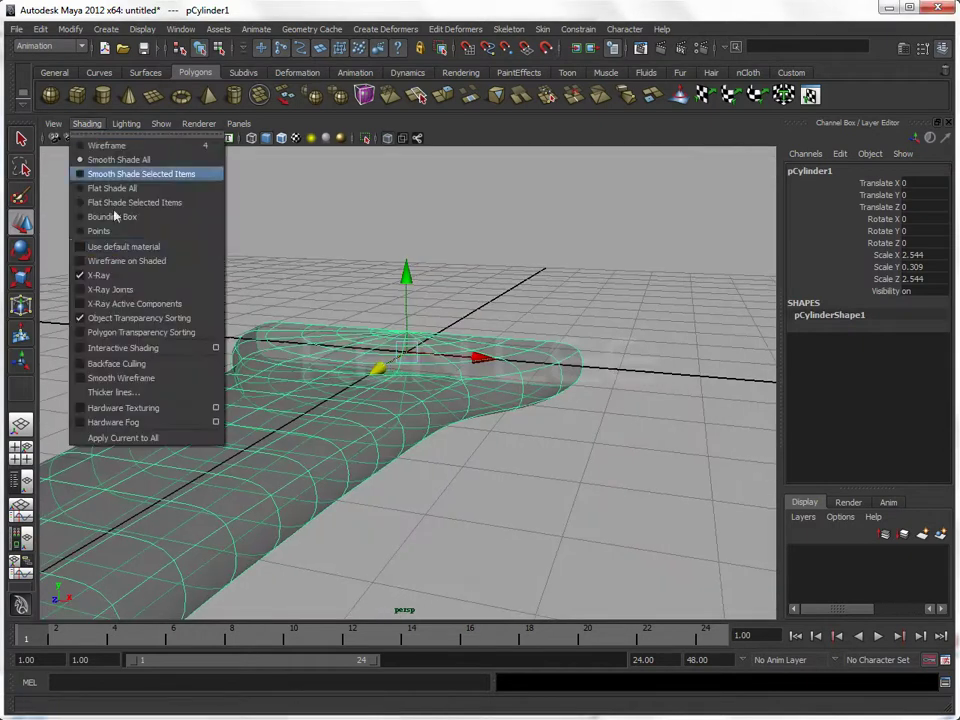
click(126, 274)
scroll(213, 258, down, 3)
click(213, 258)
mouse_move(213, 258)
alt+mouse_down()
mouse_move(349, 313)
mouse_move(302, 309)
mouse_move(326, 386)
mouse_move(357, 365)
alt+mouse_up()
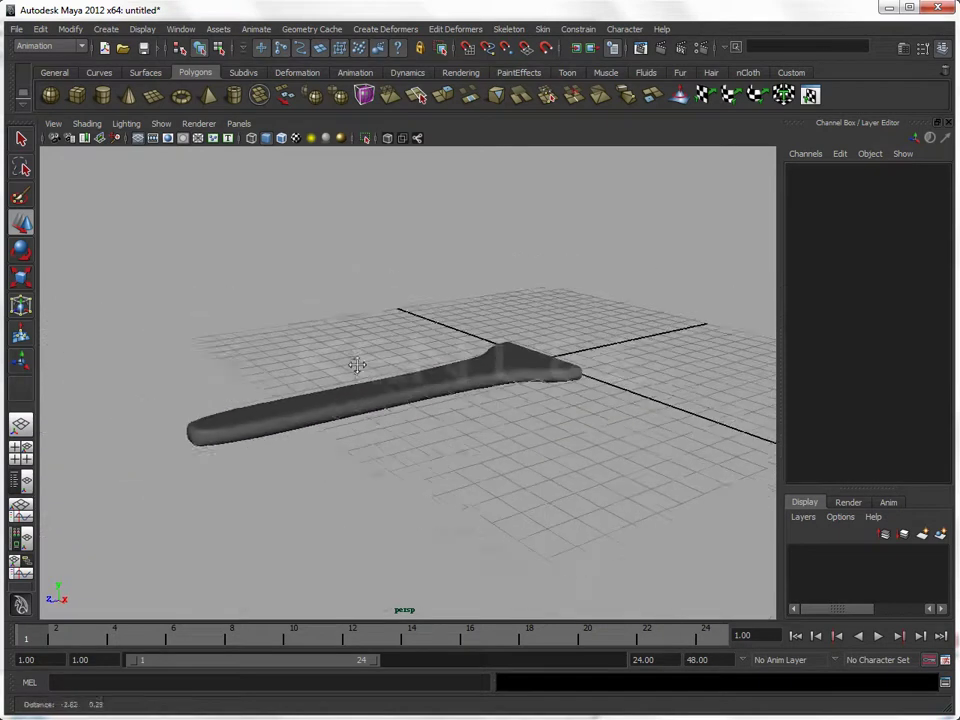
alt+middle_drag(357, 365, 359, 366)
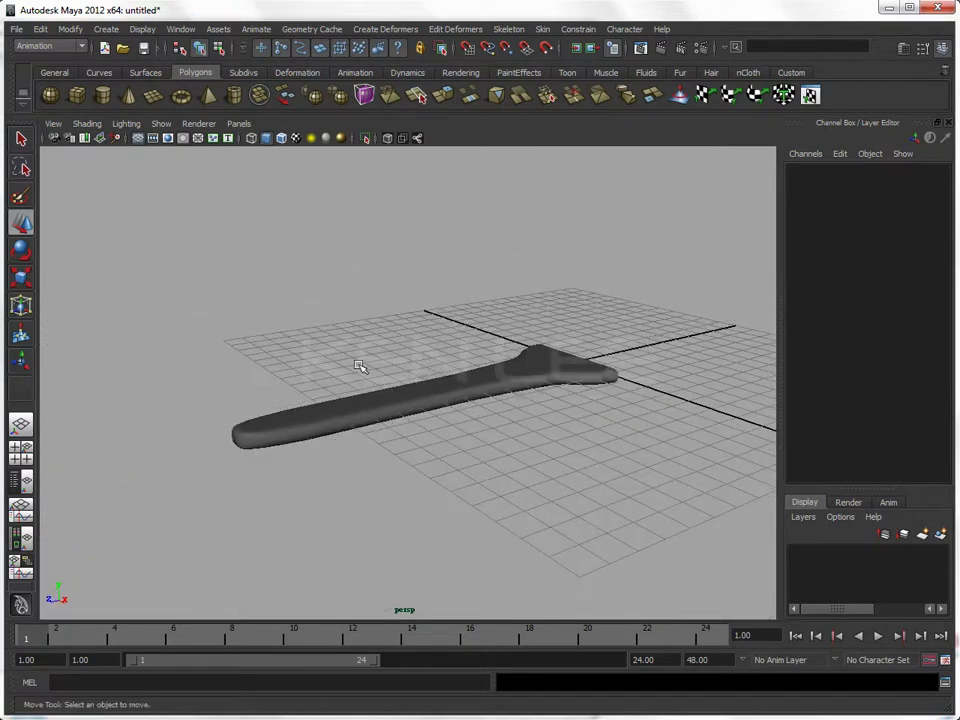
Step: Orbit to the strap's wide end, check the reference photo, and enter face selection
click(390, 392)
click(440, 330)
scroll(490, 355, up, 3)
scroll(484, 364, up, 3)
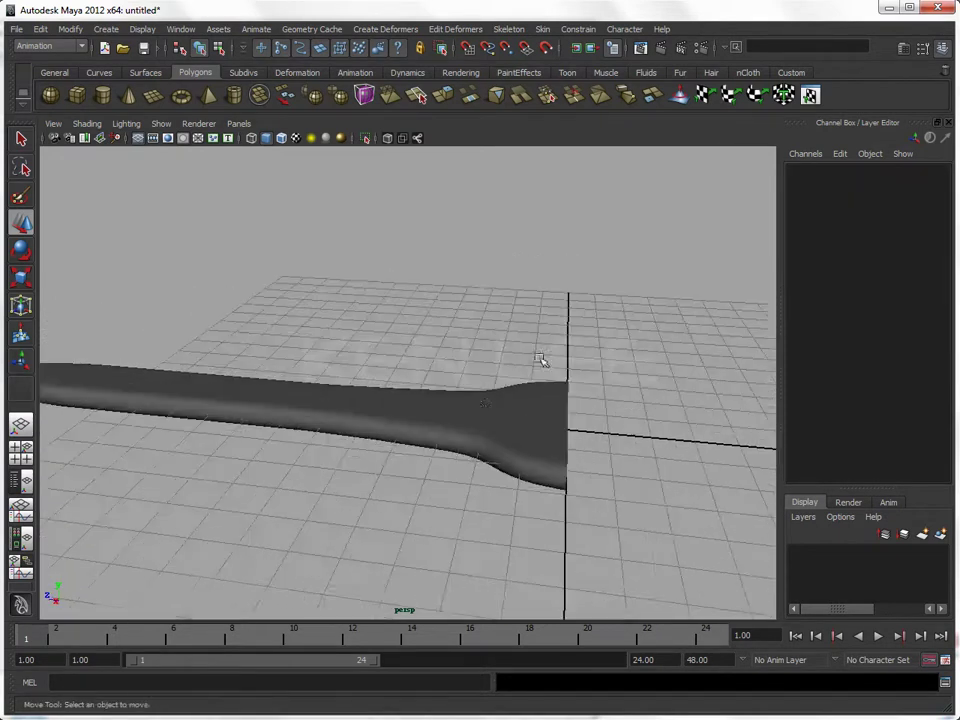
click(531, 430)
mouse_move(531, 430)
alt+mouse_down()
mouse_move(501, 399)
mouse_move(487, 422)
alt+mouse_up()
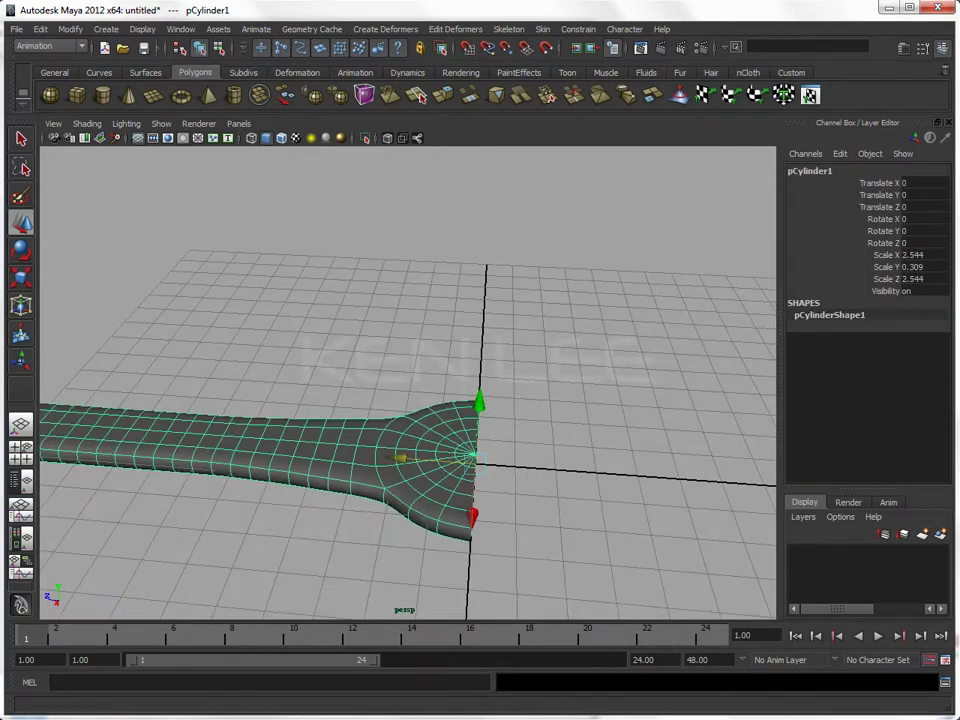
key(alt+Tab)
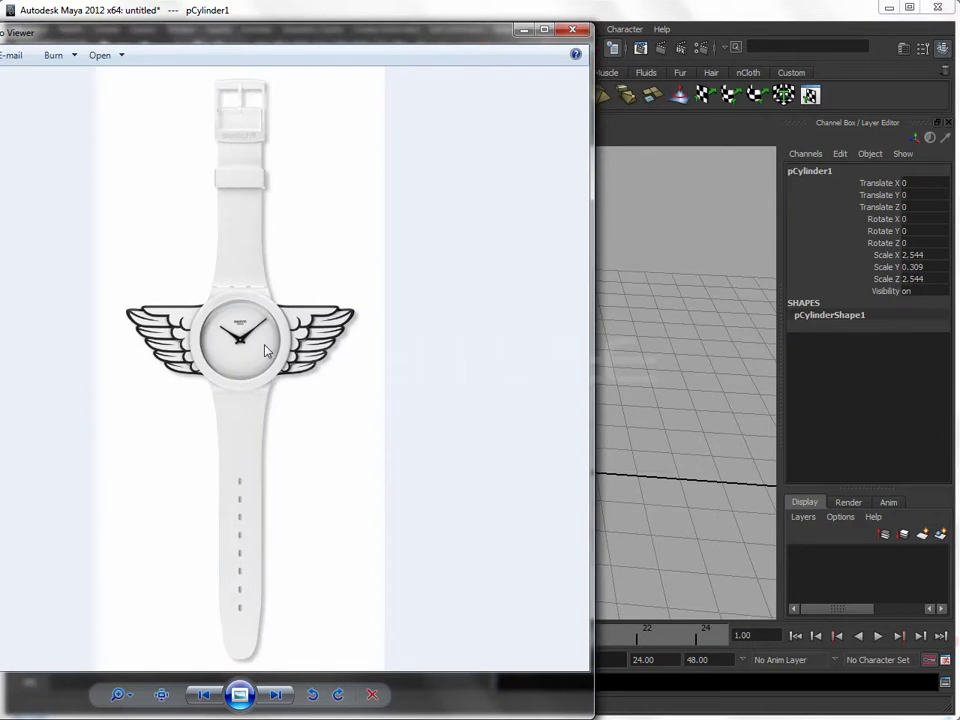
key(alt+Tab)
click(660, 375)
key(alt+Tab)
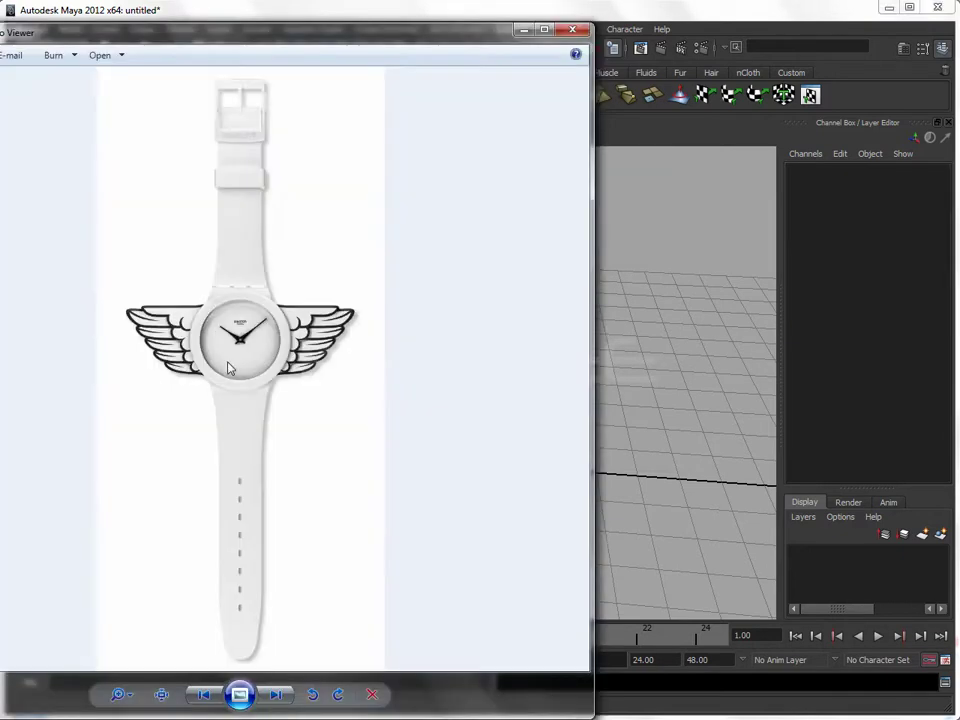
key(alt+Tab)
mouse_move(669, 381)
alt+mouse_down()
mouse_move(482, 444)
mouse_move(482, 375)
alt+mouse_up()
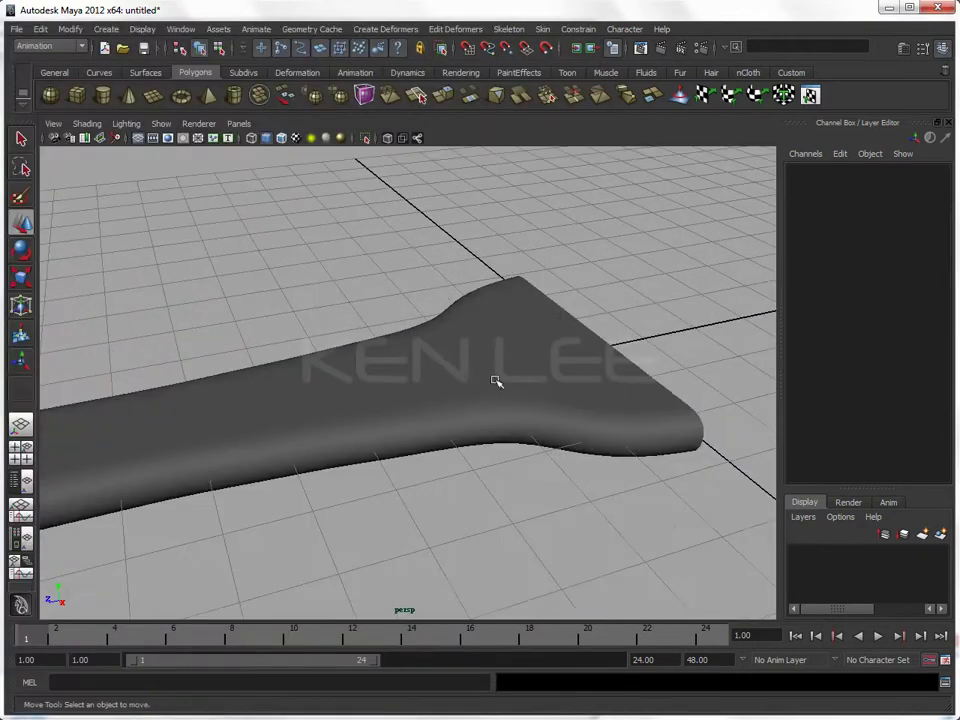
click(565, 393)
right_drag(582, 400, 618, 427)
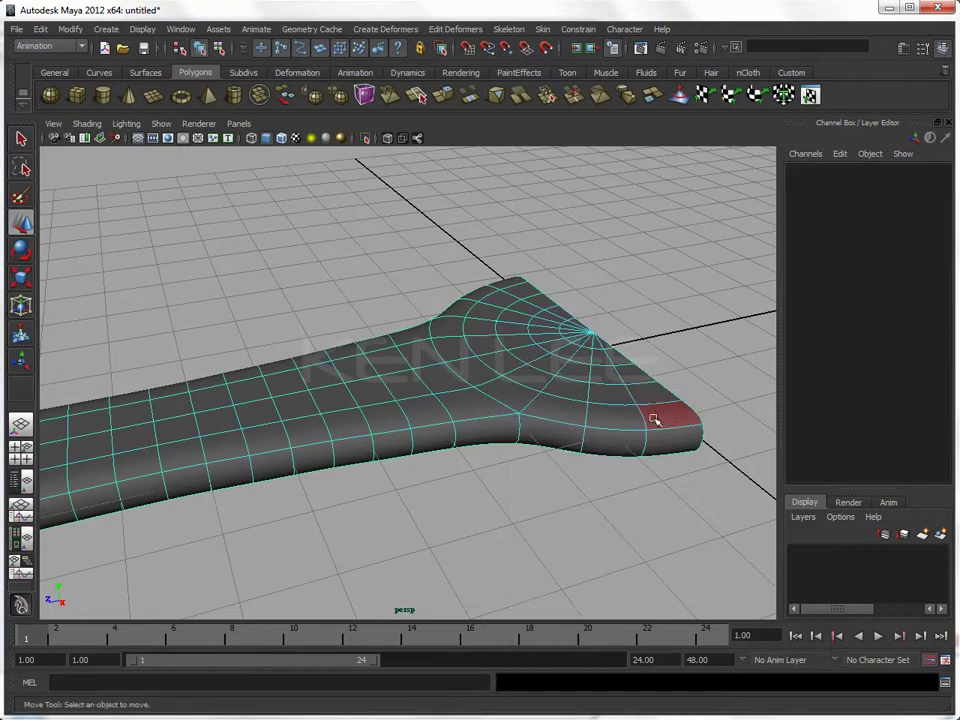
Step: Paint-select the faces covering the strap's wide half-disc head
click(20, 195)
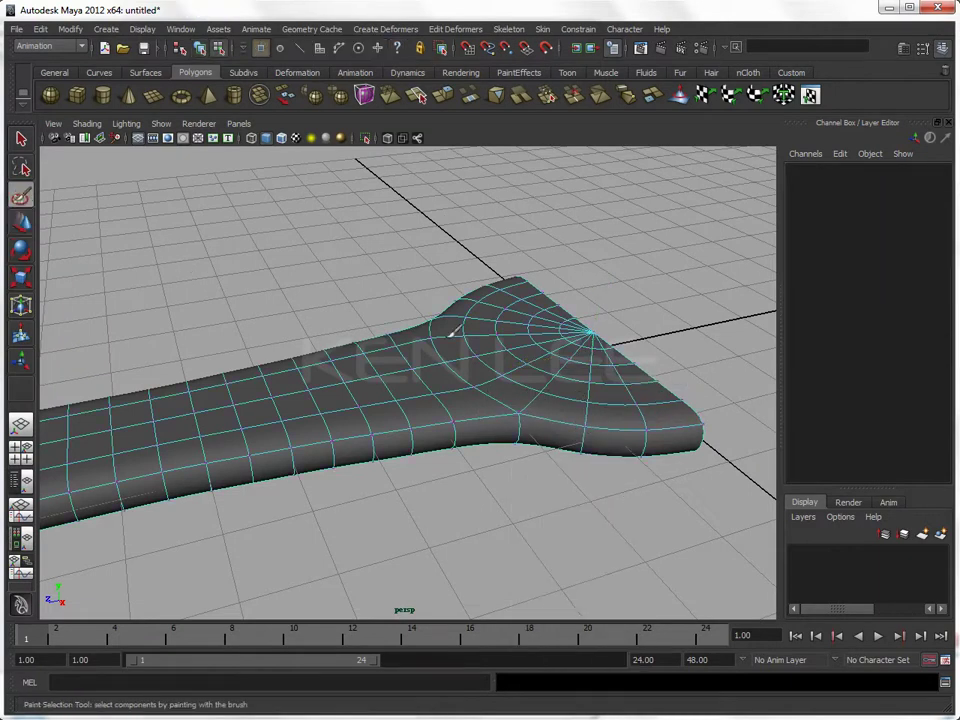
right_drag(617, 382, 606, 418)
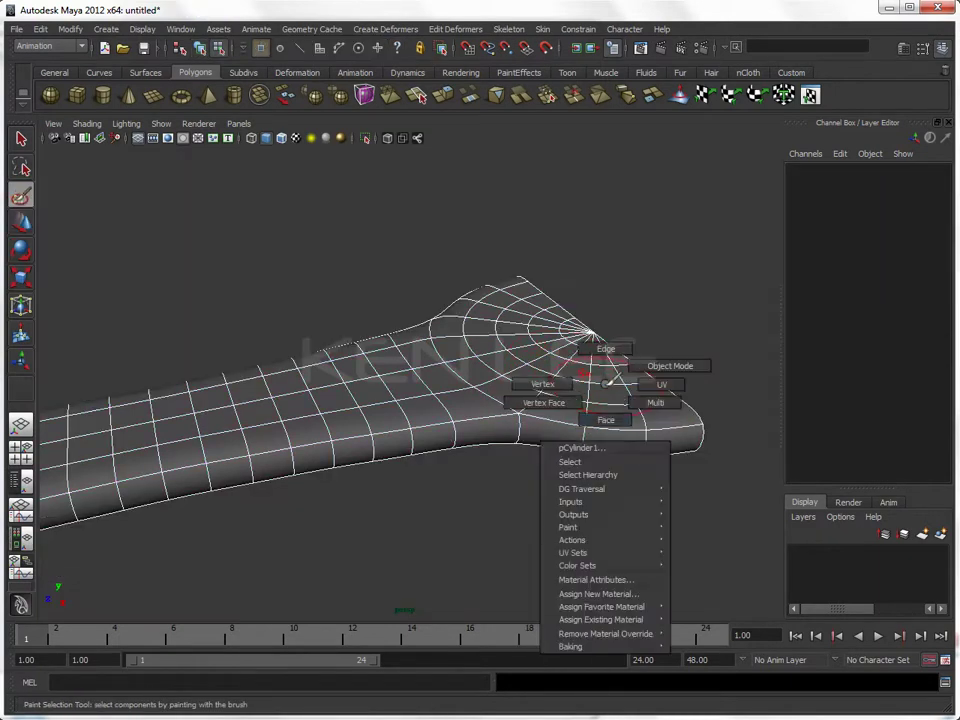
drag(643, 407, 548, 330)
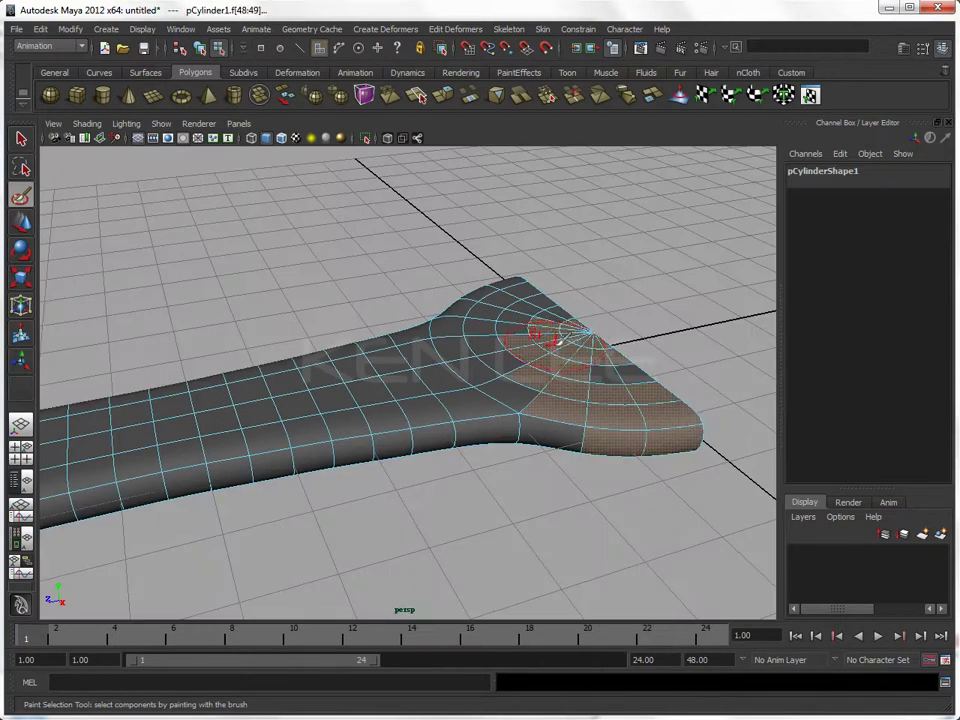
click(667, 297)
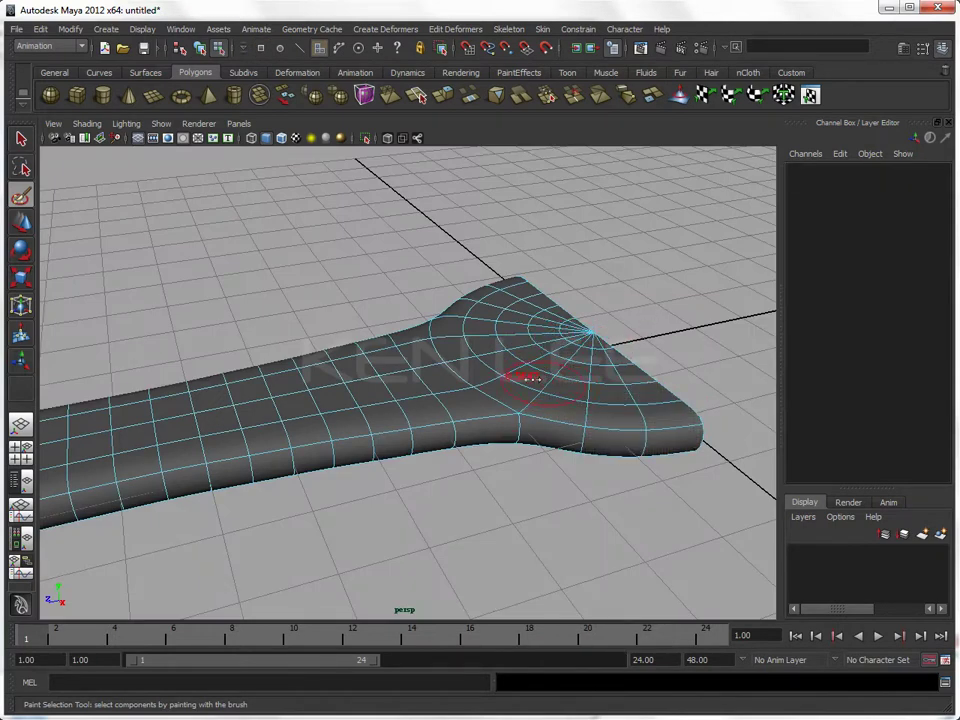
mouse_move(652, 398)
mouse_down()
mouse_move(567, 332)
mouse_move(554, 345)
mouse_up()
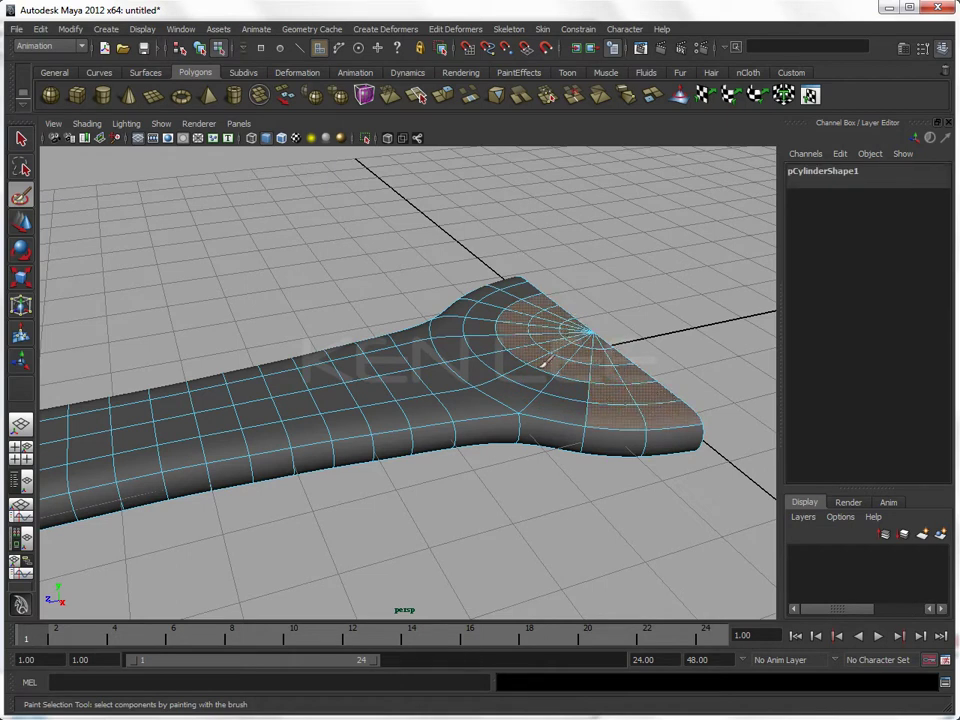
mouse_move(514, 385)
mouse_down()
mouse_move(460, 336)
mouse_move(465, 298)
mouse_move(494, 290)
mouse_move(576, 364)
mouse_move(418, 356)
mouse_move(405, 364)
mouse_move(410, 427)
mouse_move(387, 375)
mouse_up()
key(1)
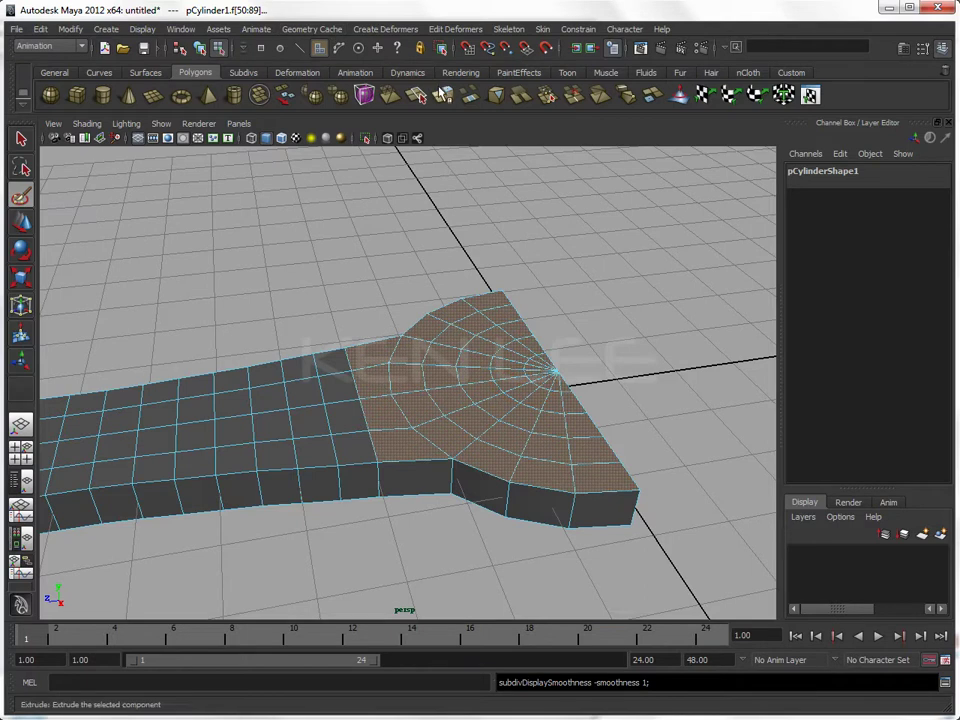
Step: In the Polygons menu set, extrude the head faces upward by about 0.295
click(60, 47)
click(40, 60)
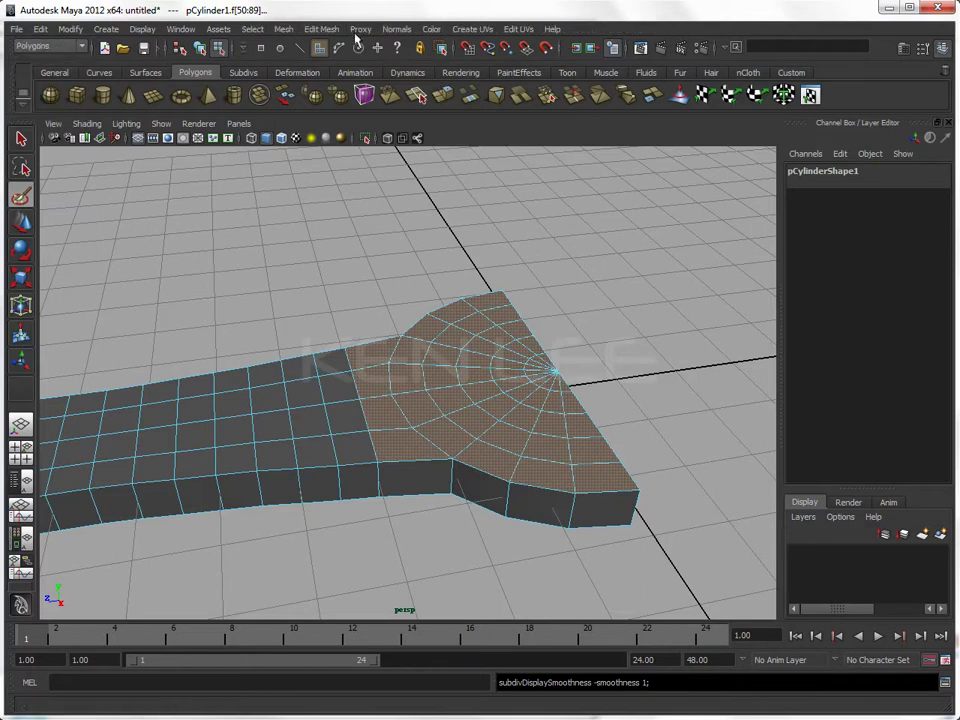
click(321, 28)
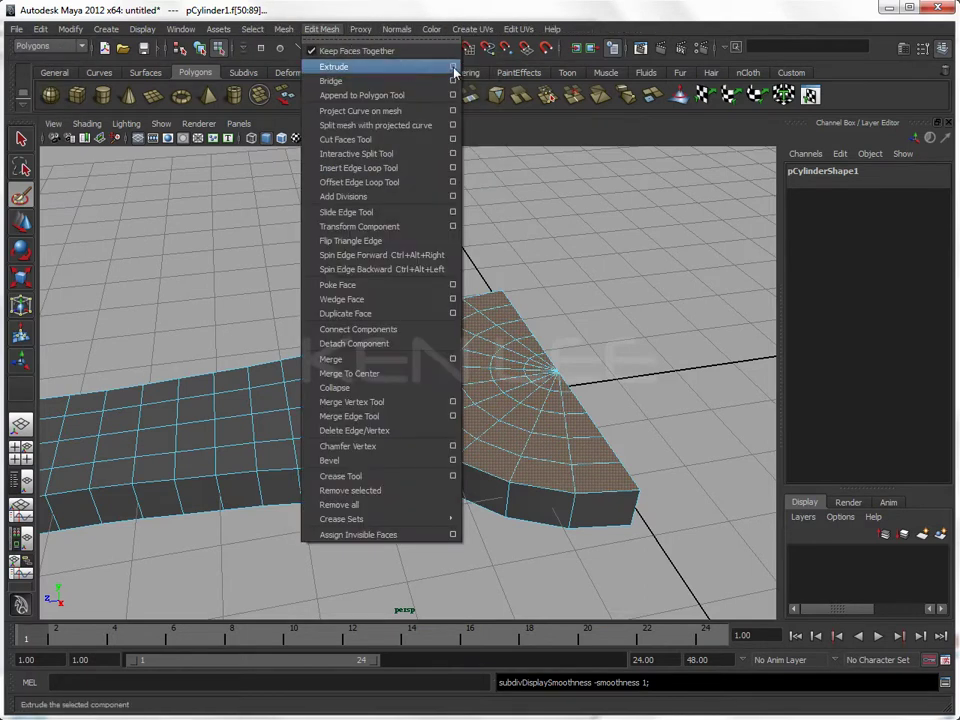
click(452, 62)
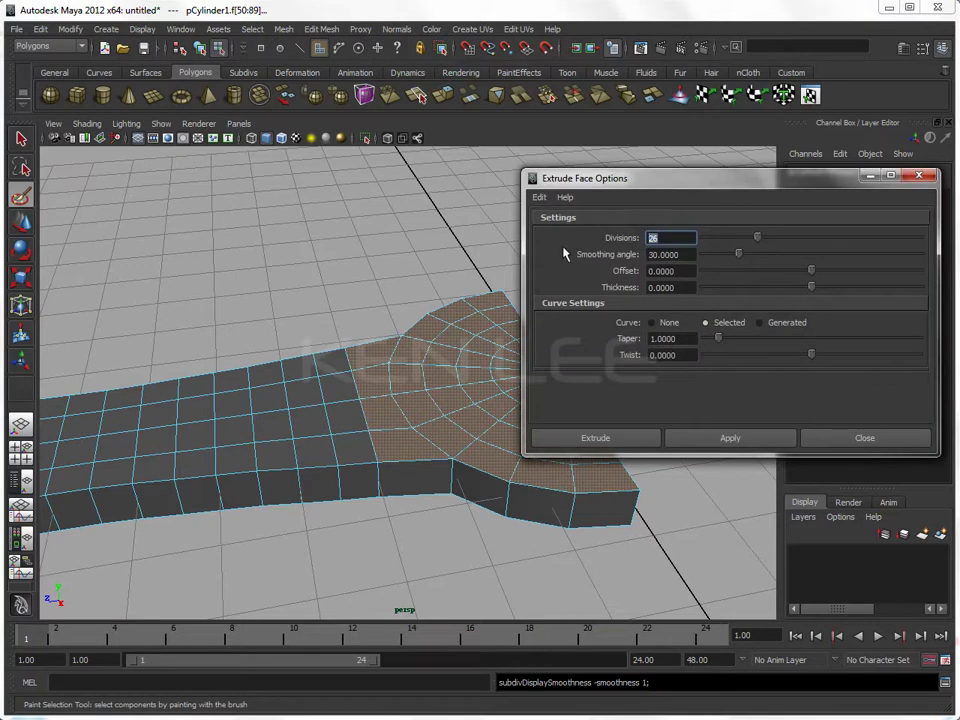
click(739, 437)
alt+drag(491, 369, 331, 345)
mouse_move(373, 272)
mouse_down()
mouse_move(396, 298)
mouse_move(369, 268)
mouse_move(376, 313)
mouse_move(365, 285)
mouse_up()
key(3)
mouse_move(387, 236)
mouse_down()
mouse_move(386, 250)
mouse_move(385, 242)
mouse_move(407, 270)
mouse_move(221, 270)
mouse_up()
Step: Undo the extra second extrusion, close Extrude options and return to smoothed object mode
click(710, 441)
click(221, 268)
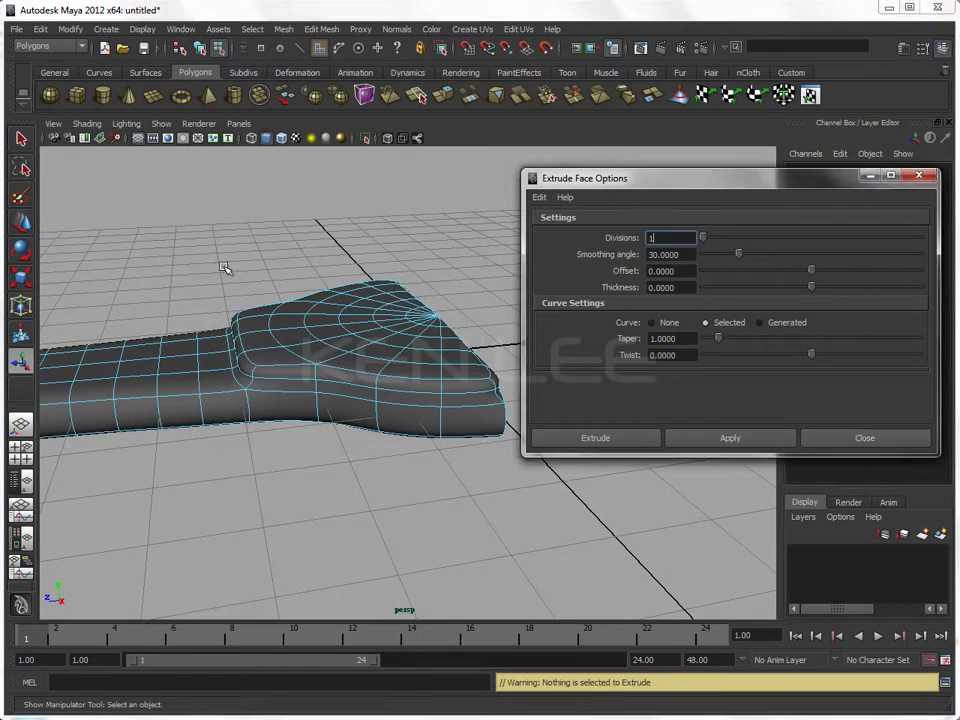
click(223, 268)
mouse_move(225, 268)
alt+mouse_down()
mouse_move(332, 336)
mouse_move(377, 342)
mouse_move(279, 328)
mouse_move(336, 328)
mouse_move(291, 390)
mouse_move(340, 397)
alt+mouse_up()
click(340, 397)
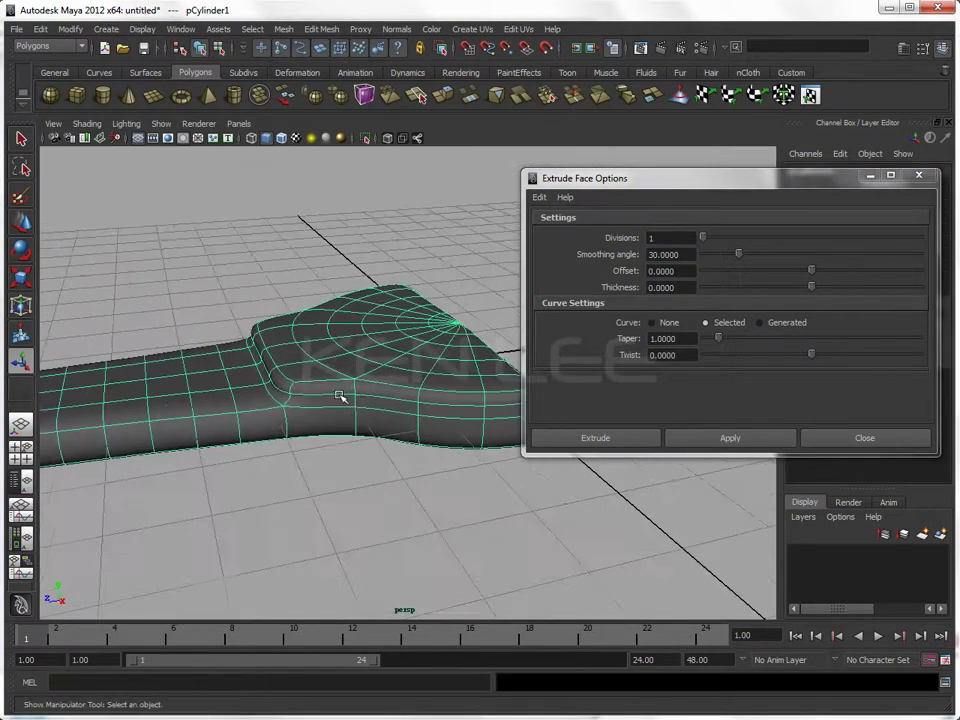
key(1)
key(Return)
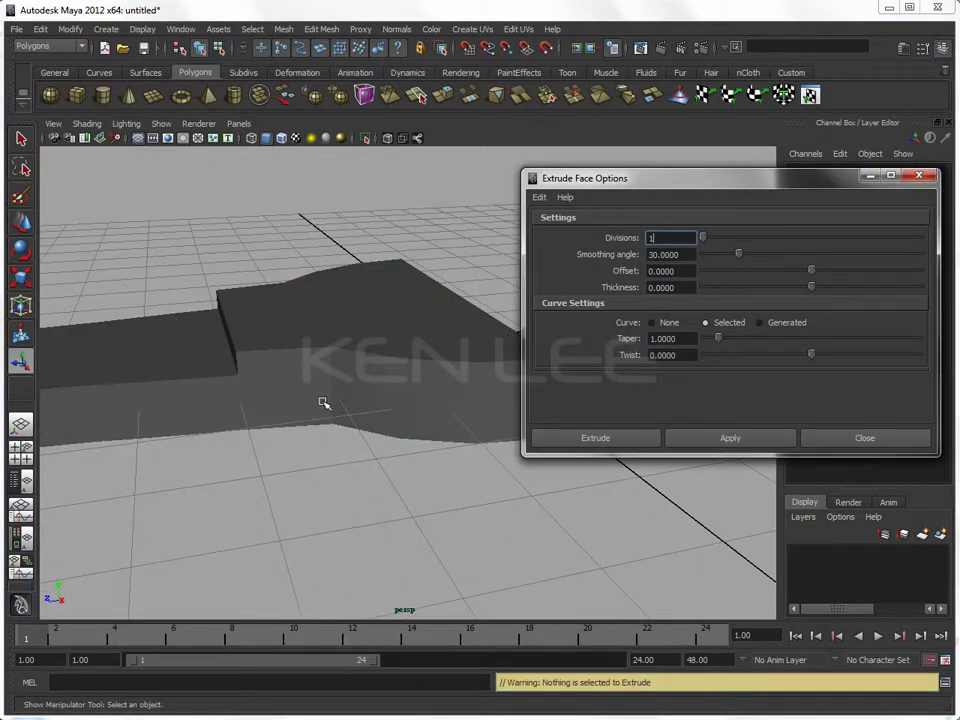
key(ctrl+z)
key(ctrl+z)
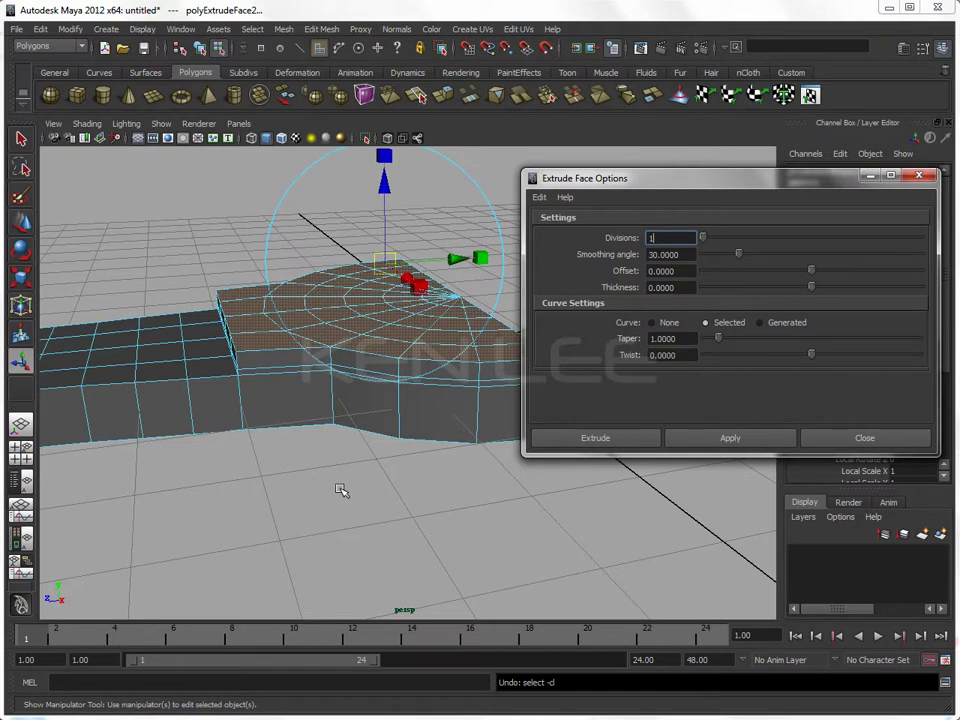
click(821, 438)
key(ctrl+z)
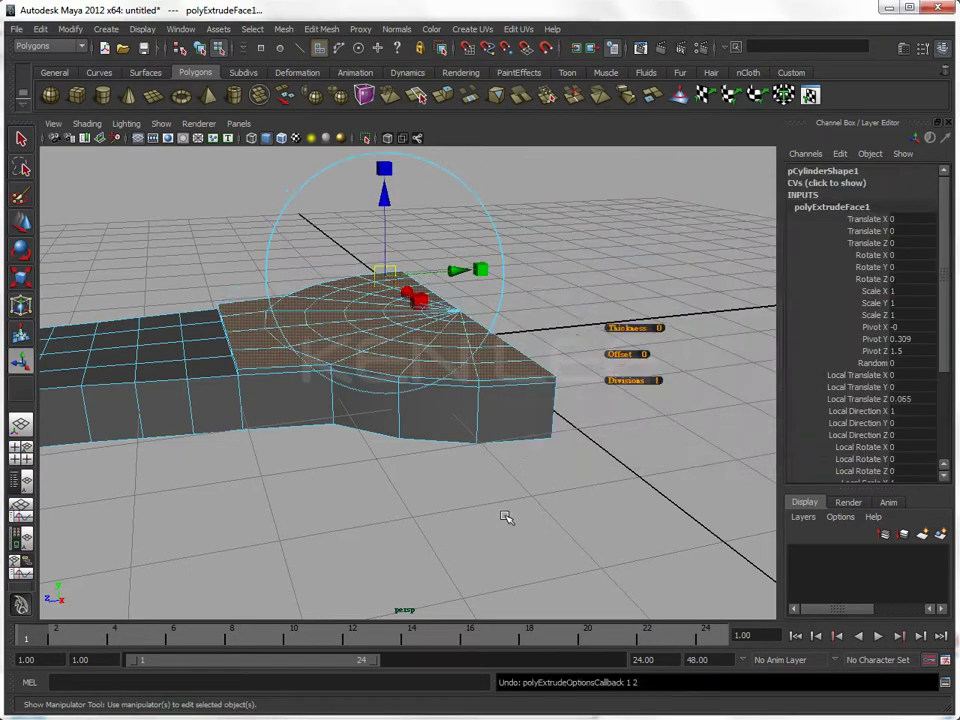
key(3)
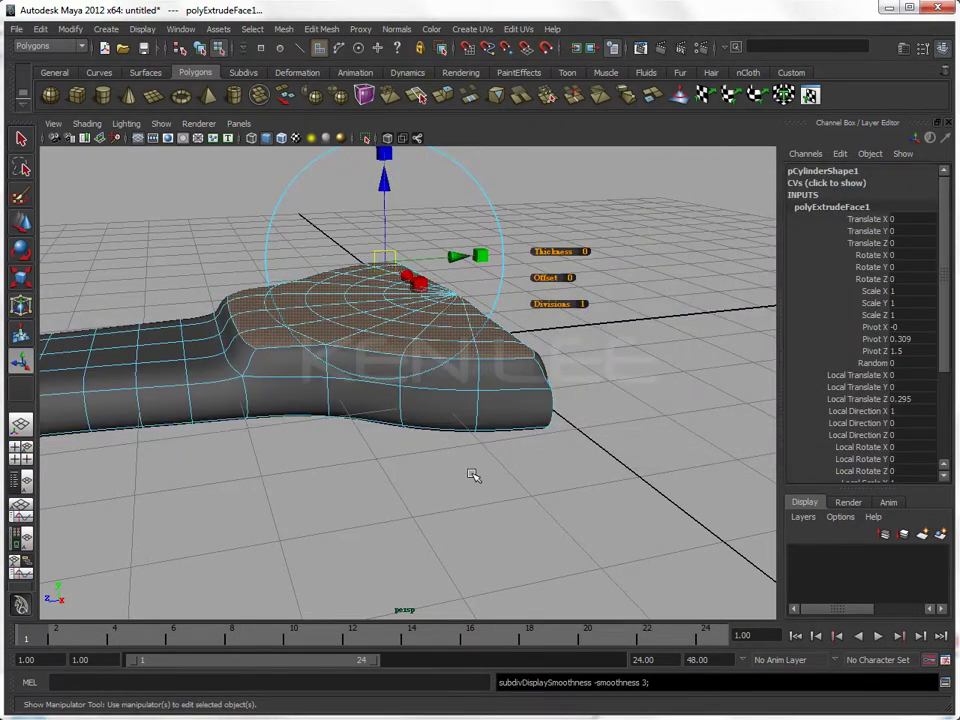
click(473, 475)
key(F8)
click(401, 336)
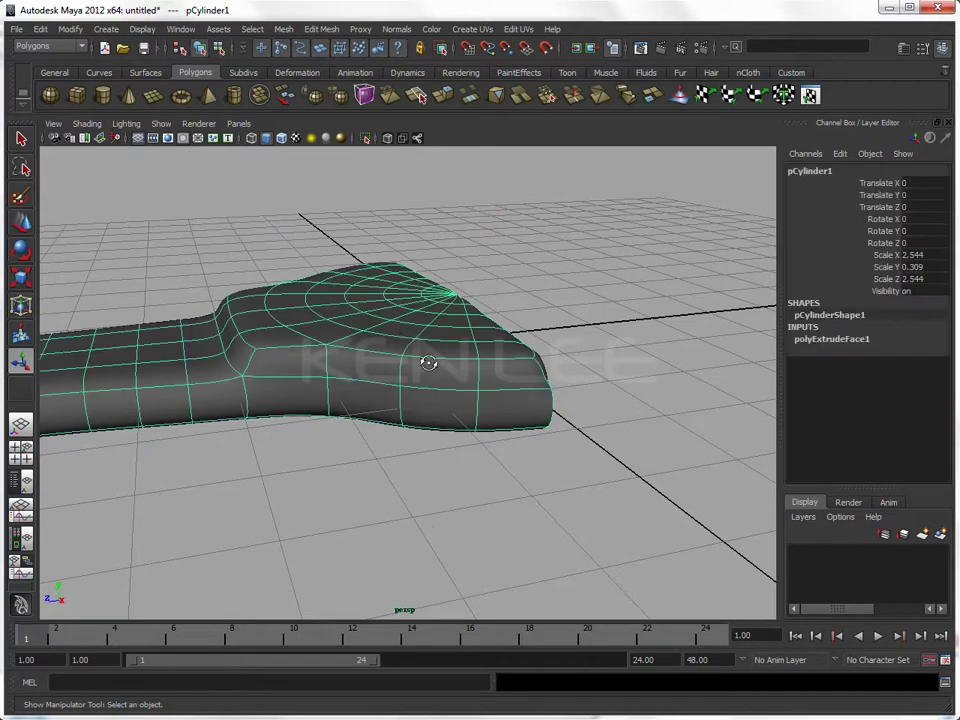
Step: Paint-select the outer curved strip of faces on the strap's rounded end, previewing it smoothed
alt+drag(427, 362, 90, 303)
right_drag(359, 405, 360, 435)
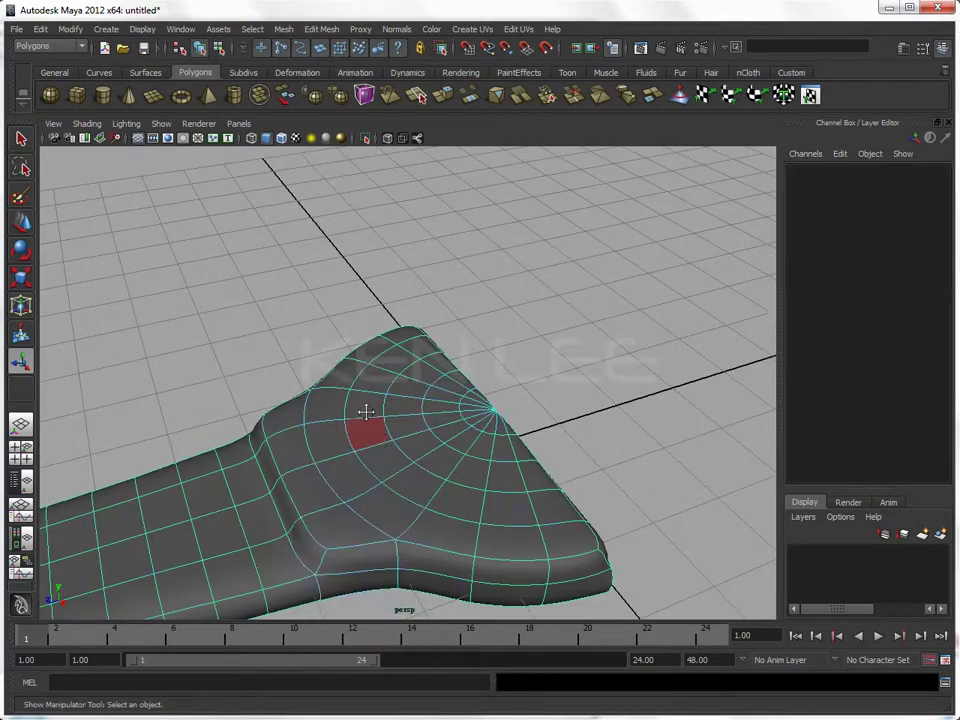
alt+drag(368, 430, 408, 420)
click(21, 195)
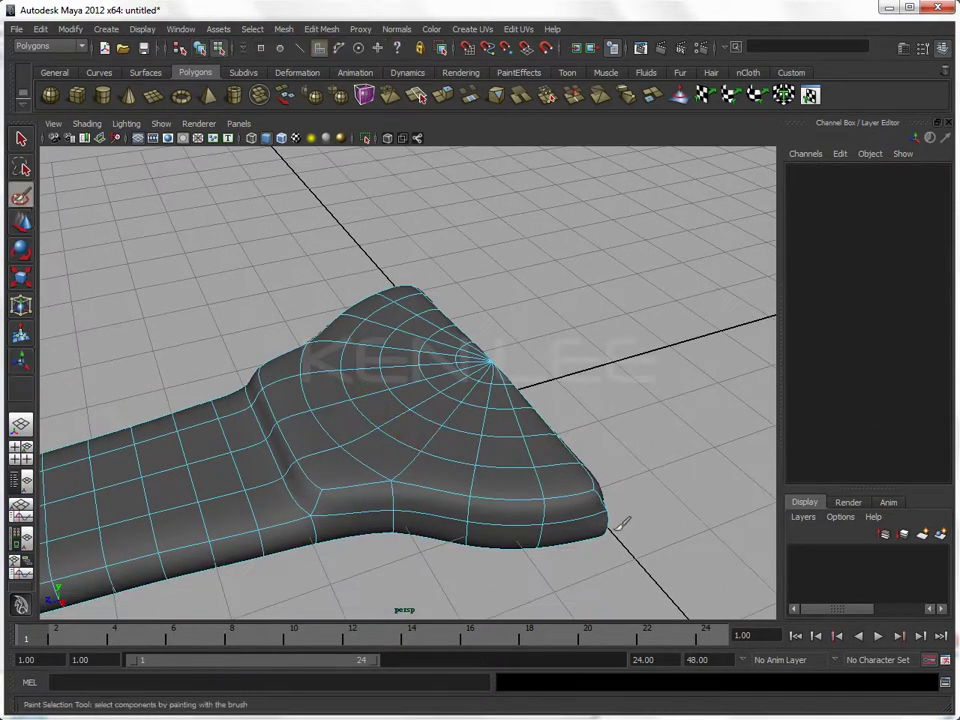
mouse_move(553, 472)
mouse_down()
mouse_move(520, 430)
mouse_move(536, 396)
mouse_move(505, 372)
mouse_up()
key(1)
drag(506, 467, 463, 430)
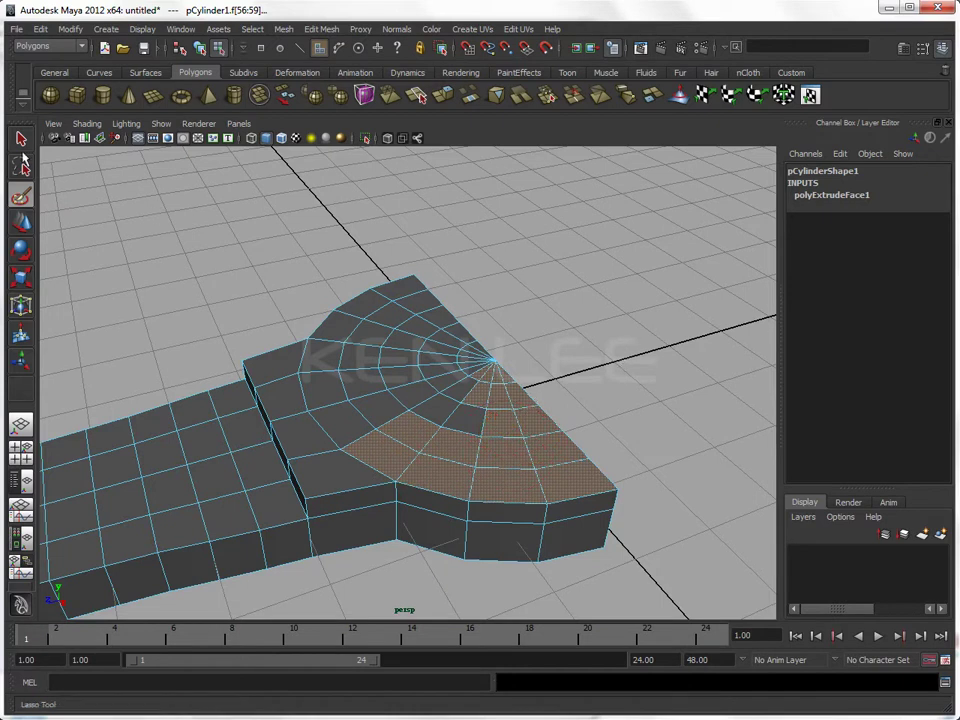
click(21, 138)
click(155, 196)
click(21, 195)
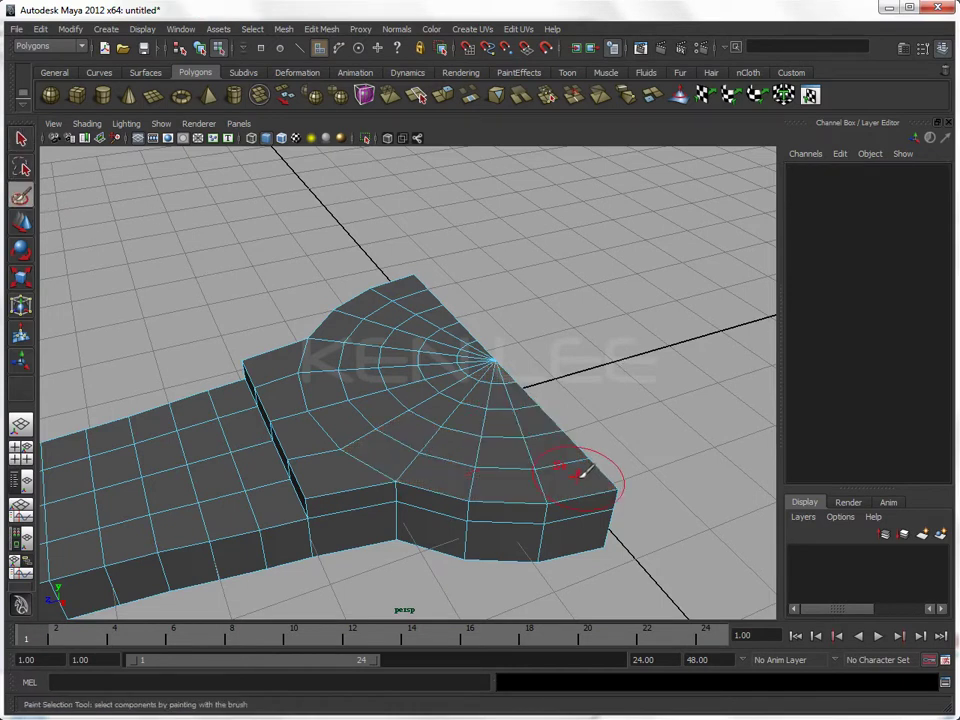
right_drag(560, 477, 557, 519)
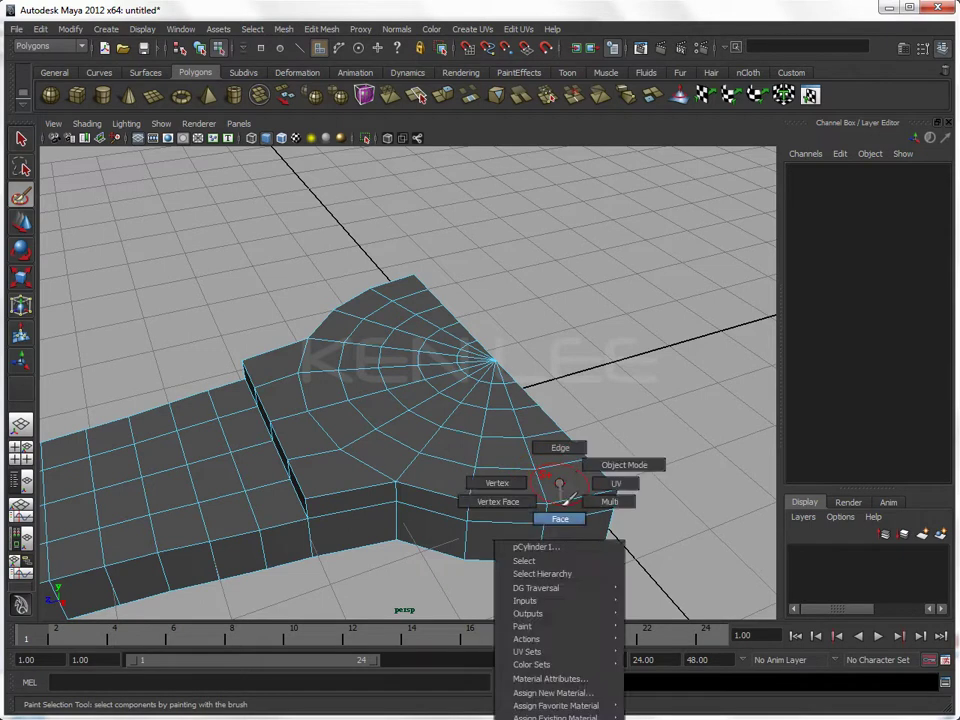
mouse_move(583, 467)
mouse_down()
mouse_move(373, 428)
mouse_move(335, 322)
mouse_move(366, 293)
mouse_up()
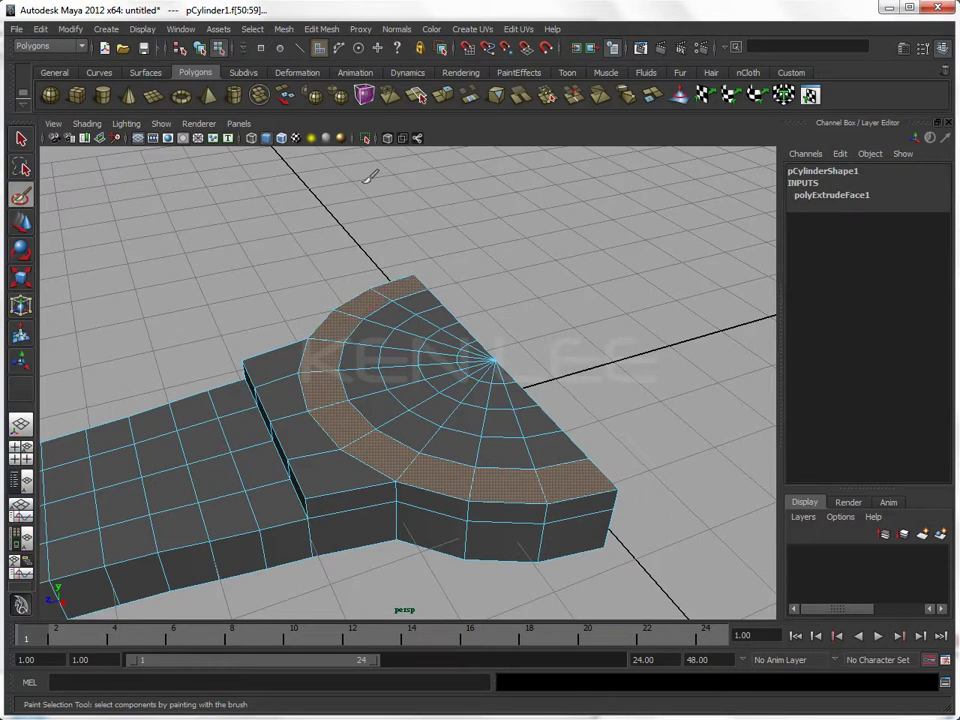
key(3)
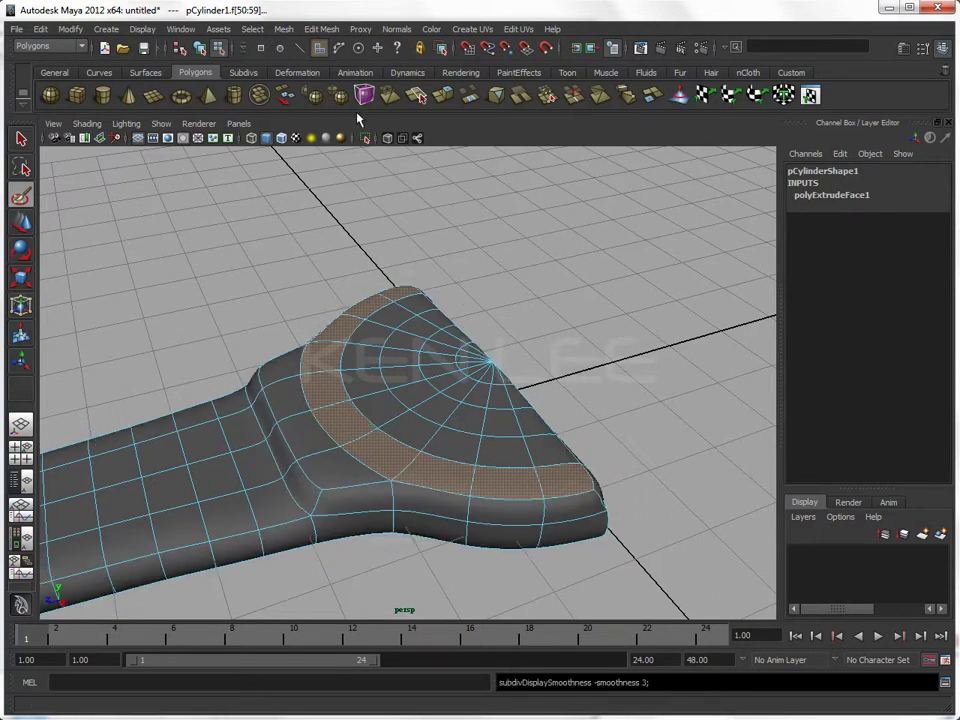
Step: Extrude the strip three times with the Extrude Face options, raising it upward
click(322, 30)
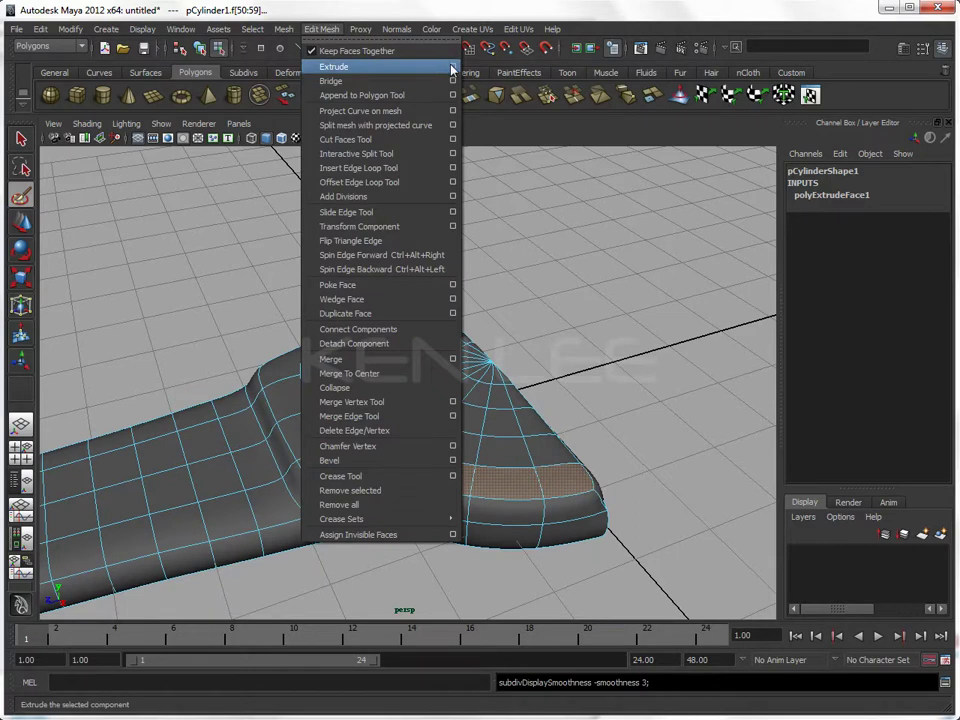
click(452, 67)
click(737, 438)
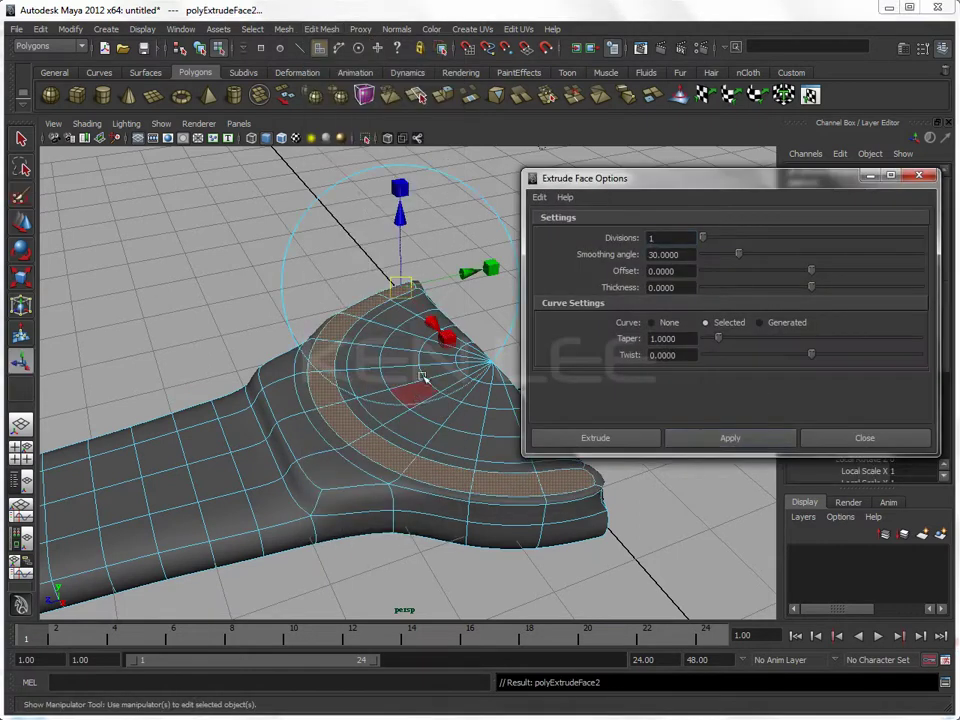
click(688, 439)
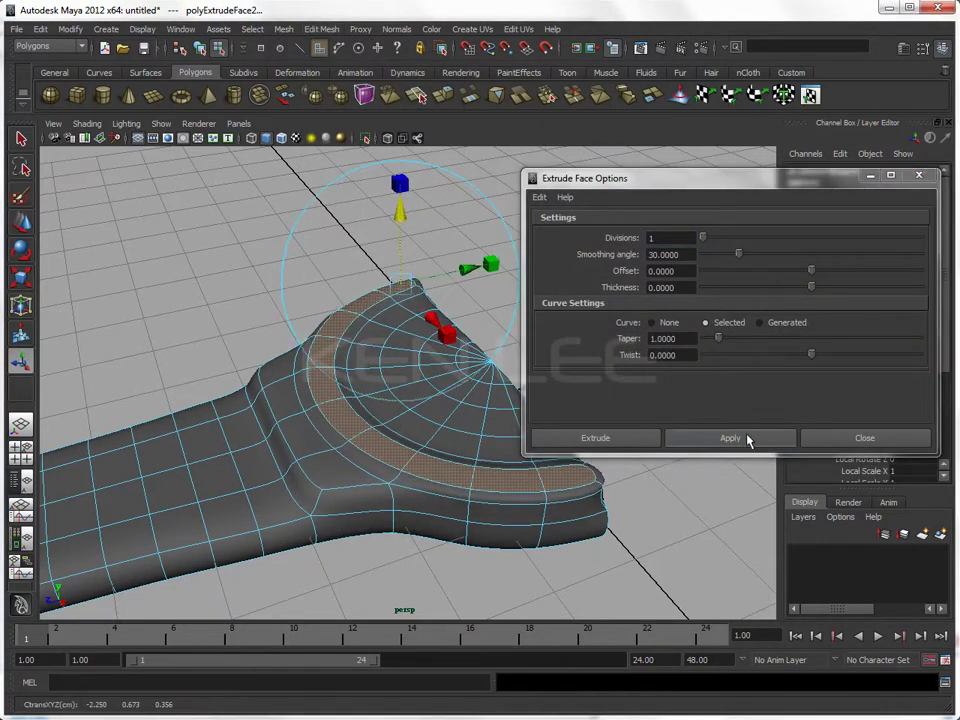
drag(398, 218, 397, 195)
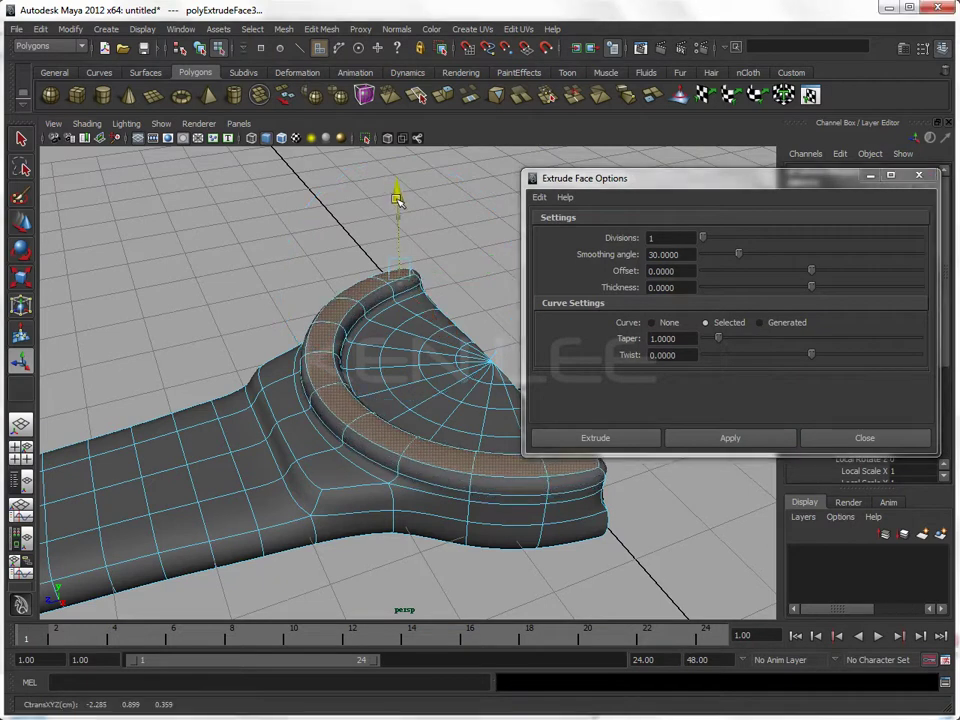
click(729, 438)
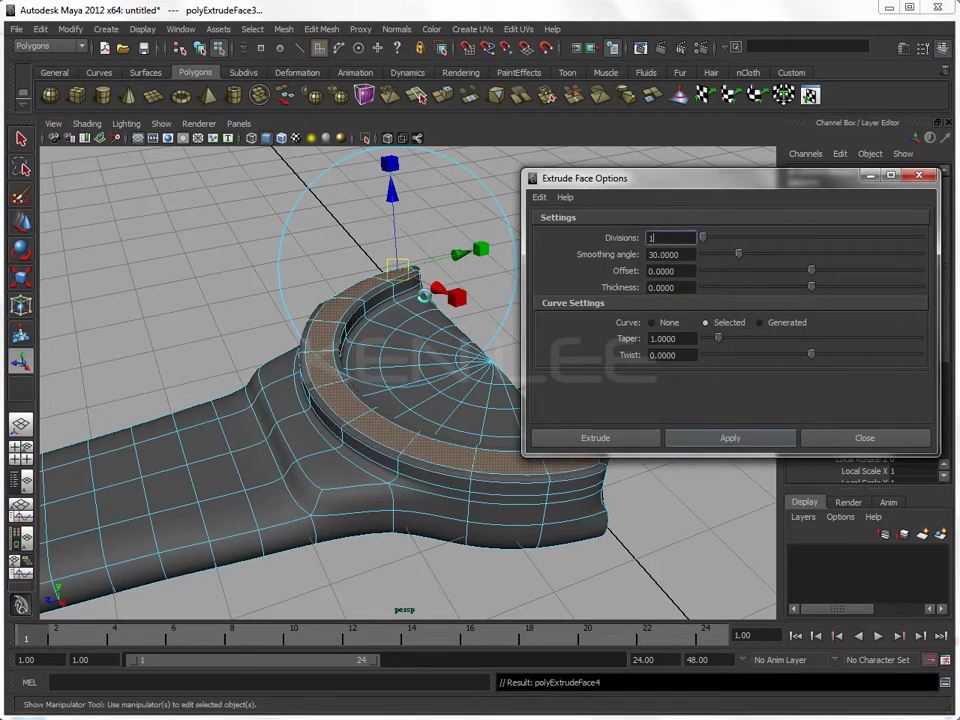
drag(392, 162, 392, 188)
Step: Undo the trial extrusions back to the plain face selection
alt+right_drag(363, 289, 426, 306)
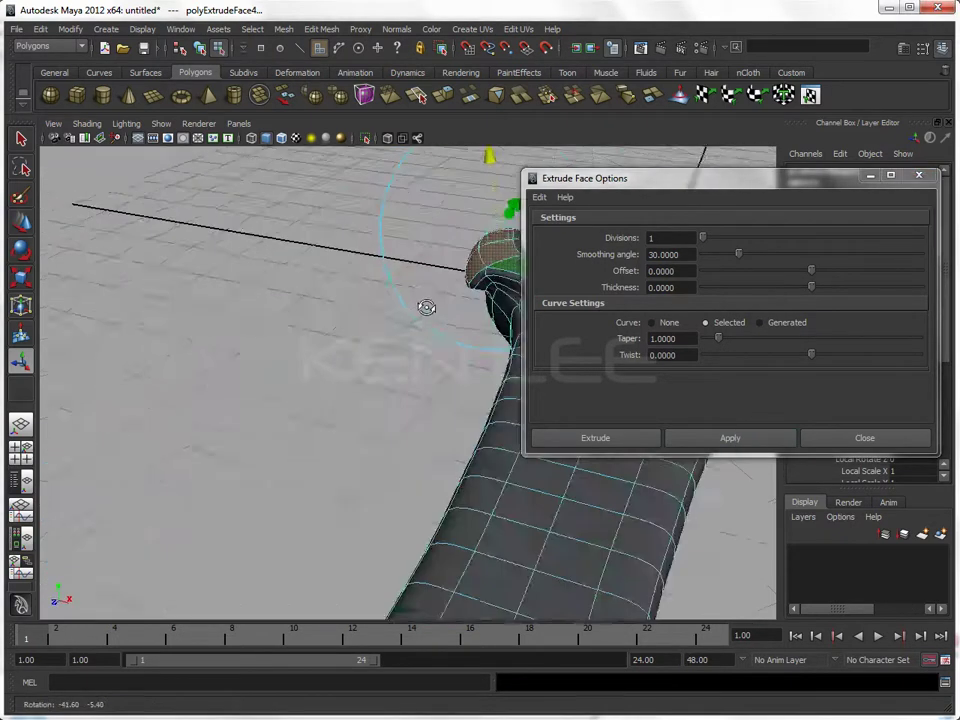
alt+drag(424, 311, 317, 336)
alt+right_drag(317, 336, 270, 357)
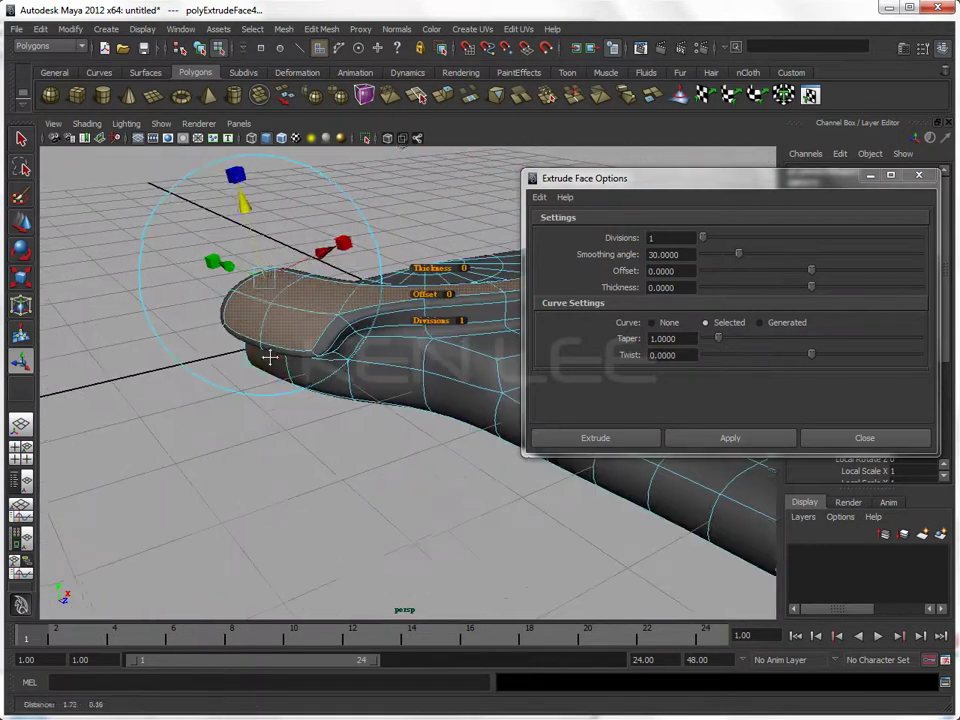
key(ctrl+z)
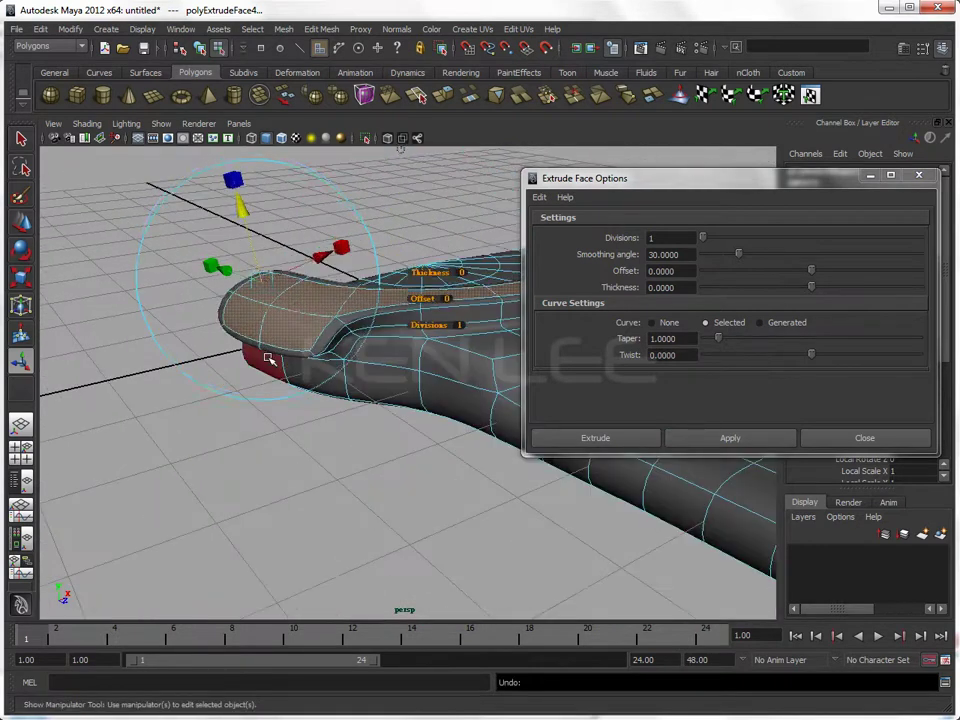
key(ctrl+z)
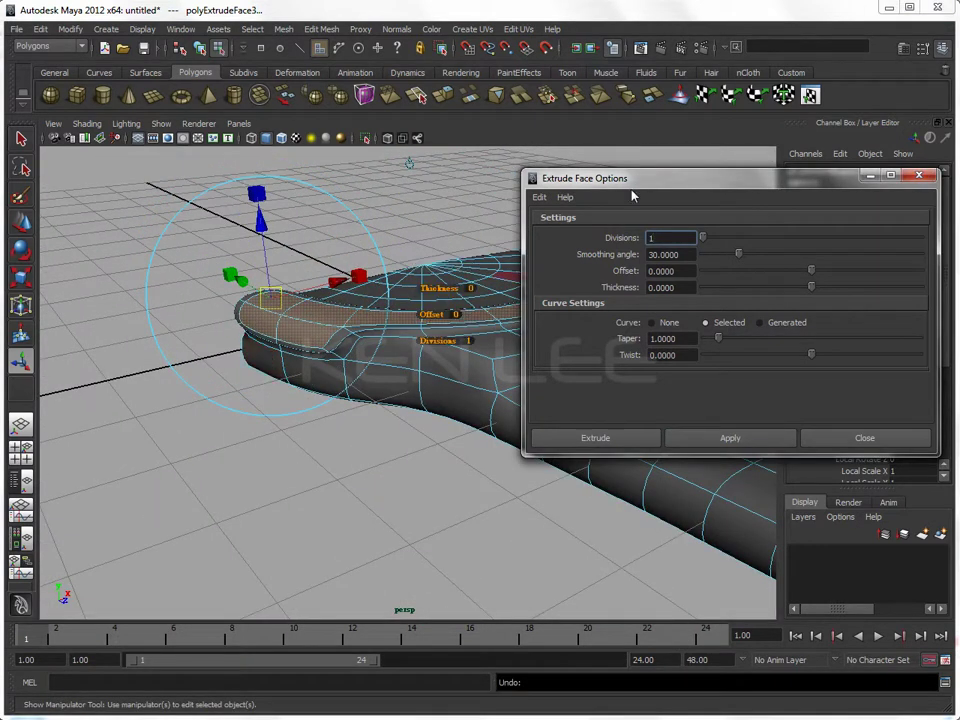
drag(634, 180, 722, 135)
alt+drag(335, 208, 350, 180)
alt+right_drag(350, 180, 418, 317)
key(ctrl+z)
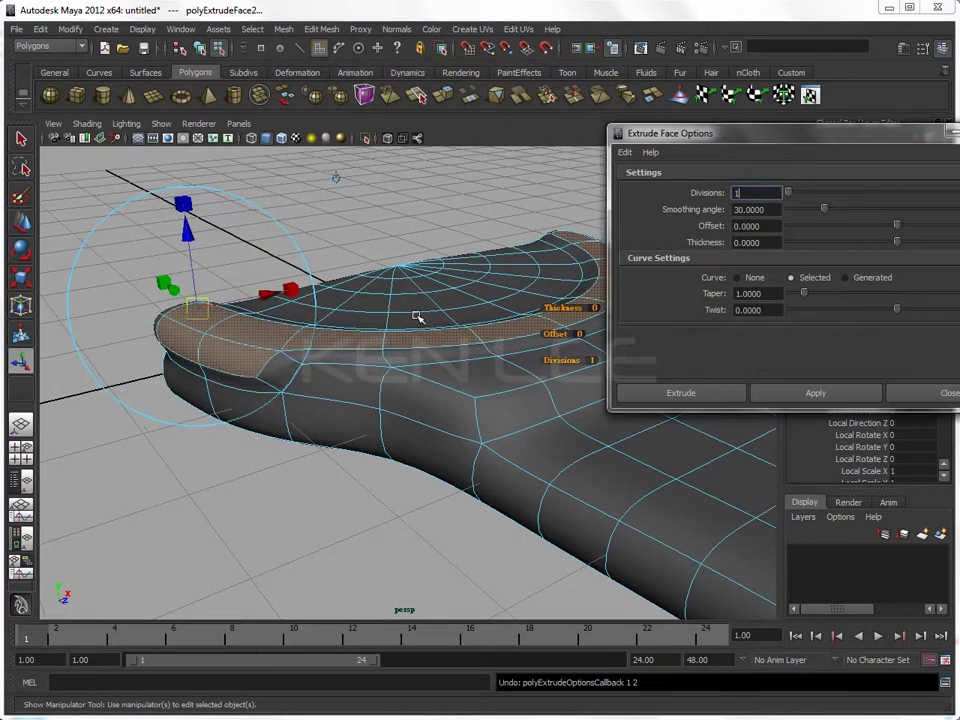
key(ctrl+z)
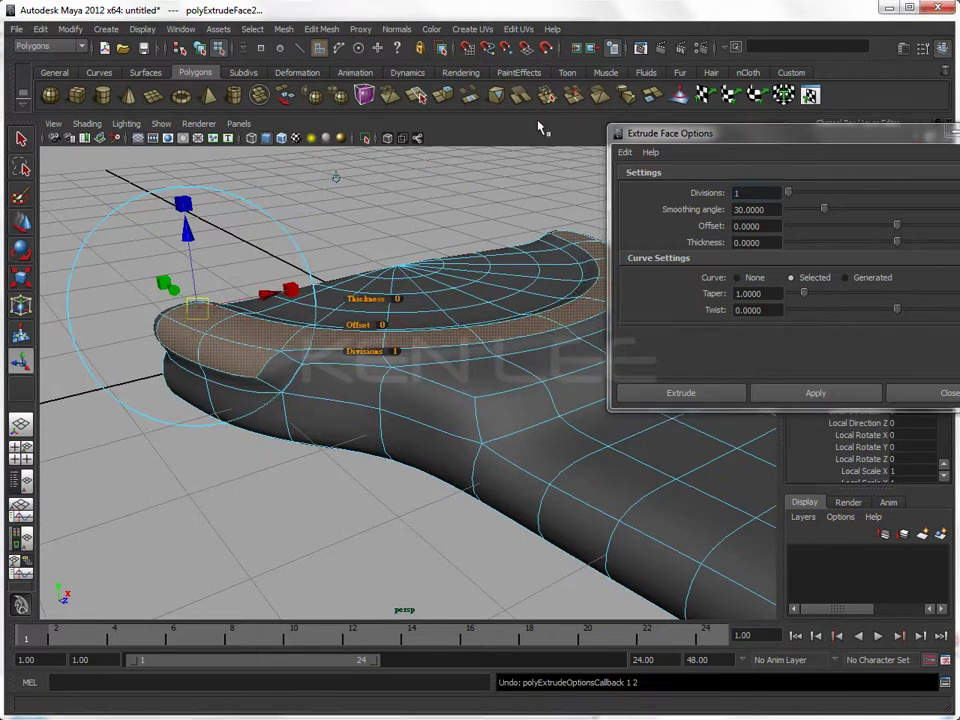
key(ctrl+z)
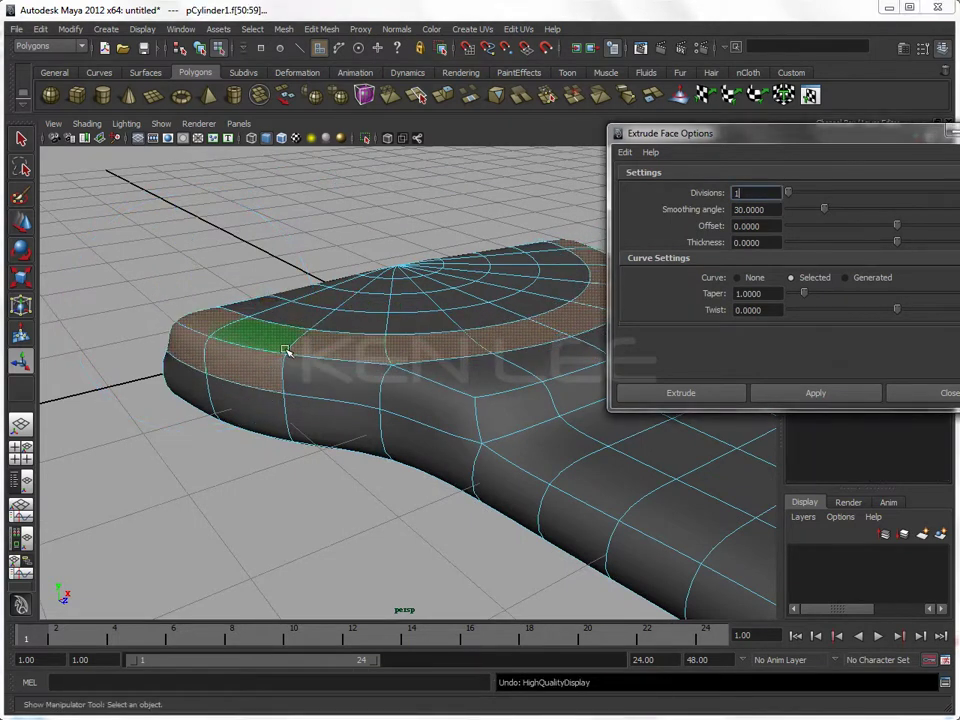
Step: Re-extrude the strip three times, raising it slightly into a curved lip
mouse_move(214, 360)
alt+mouse_down()
mouse_move(449, 468)
mouse_move(289, 469)
mouse_move(454, 471)
mouse_move(261, 467)
mouse_move(474, 456)
alt+mouse_up()
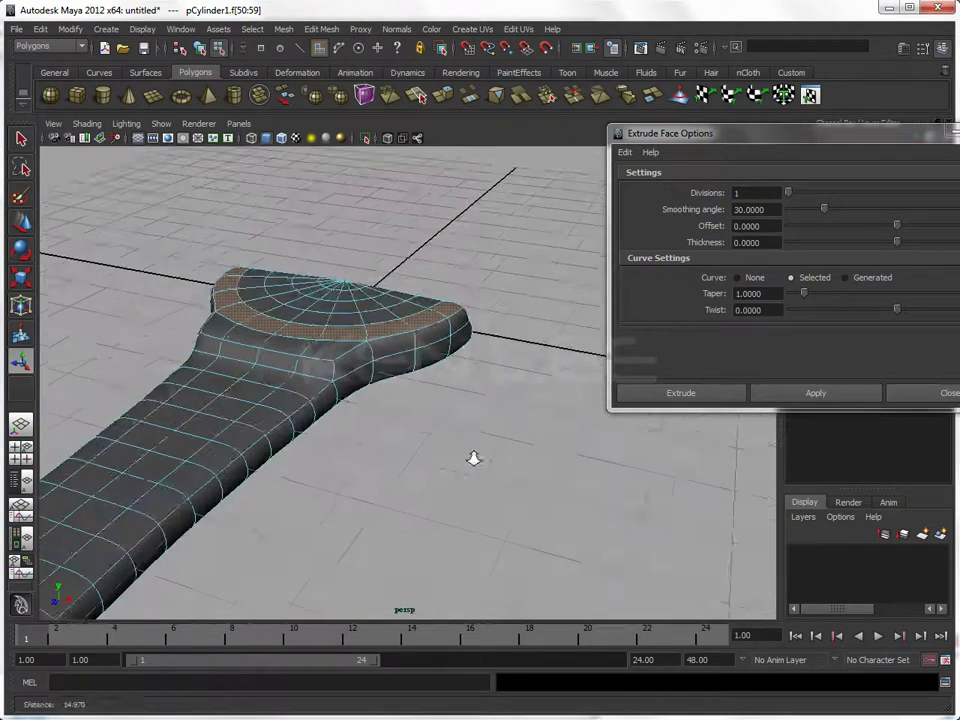
scroll(474, 456, up, 3)
click(834, 392)
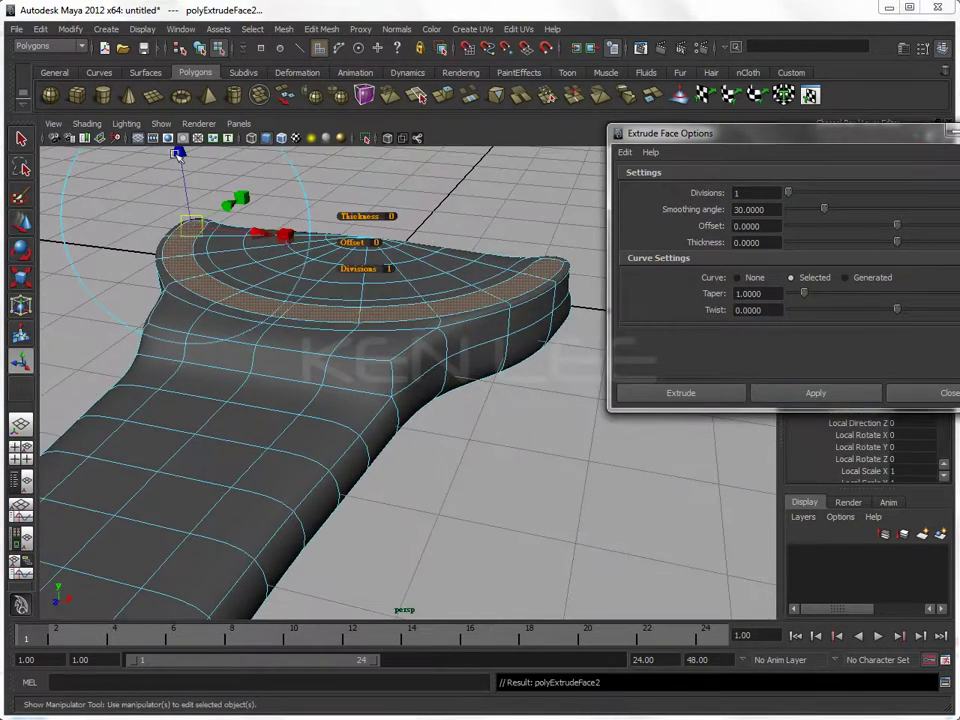
drag(178, 152, 178, 138)
click(815, 392)
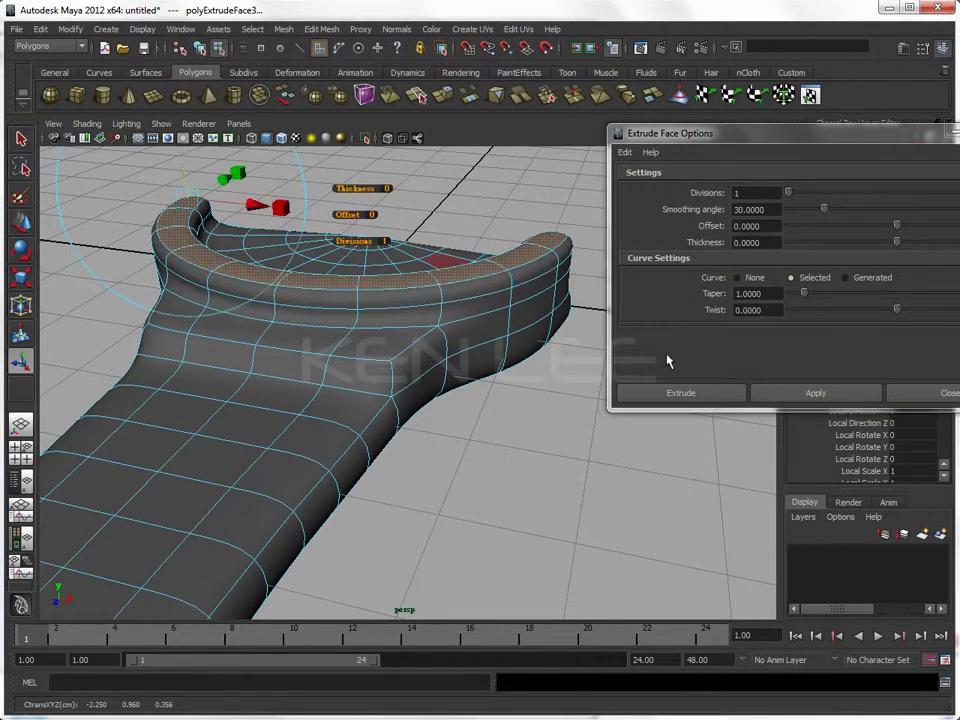
click(815, 392)
drag(182, 171, 183, 163)
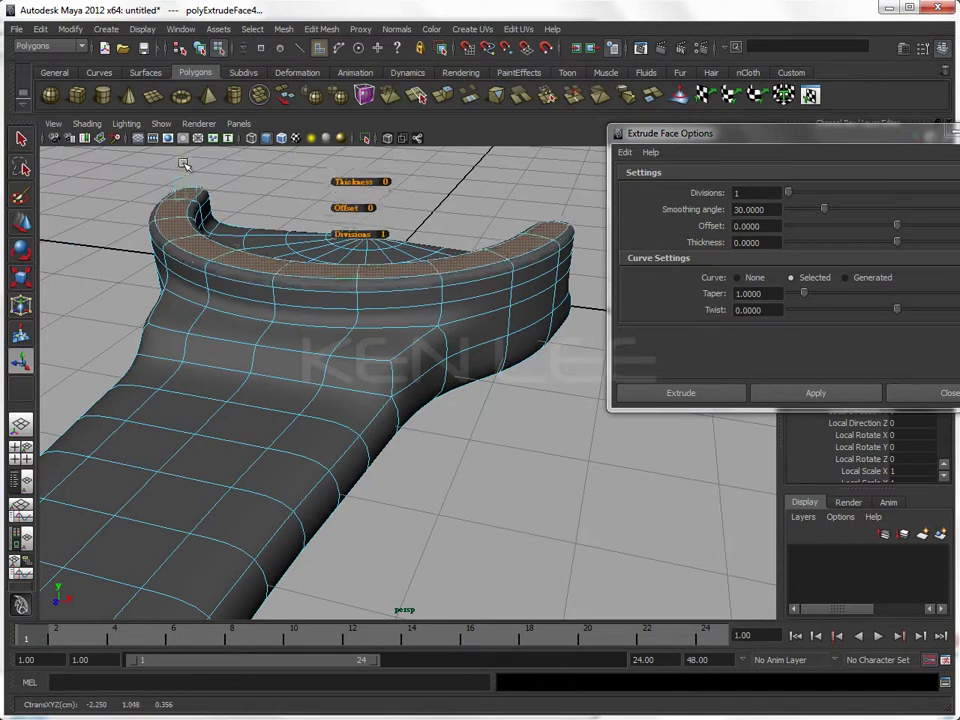
Step: Clear the face selection, return to object mode and orbit back onto the strap
click(521, 422)
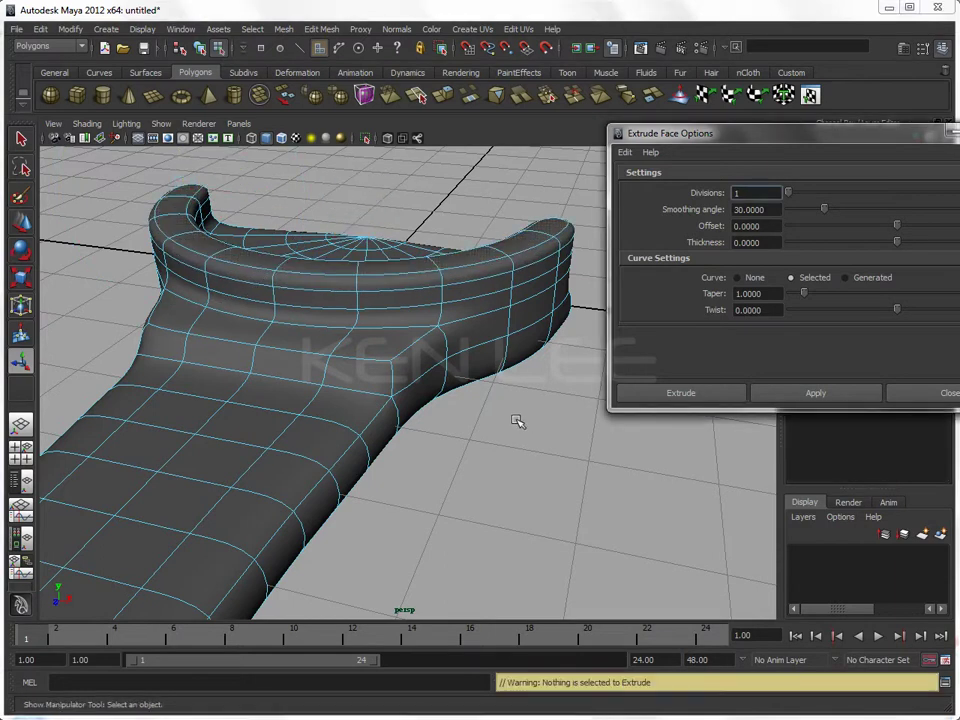
click(519, 423)
key(F8)
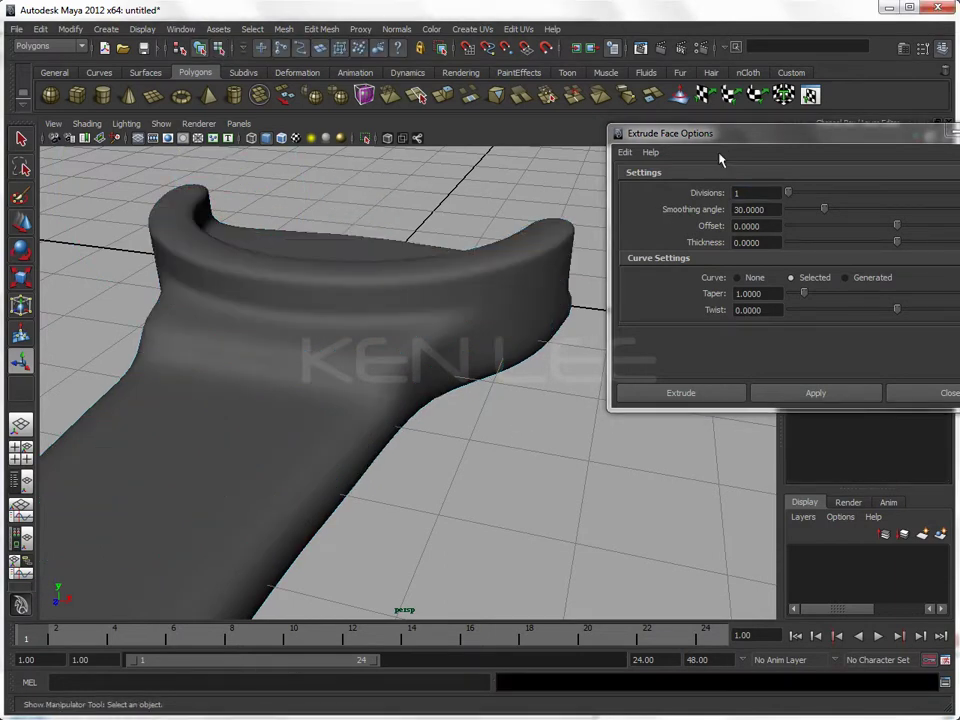
drag(680, 133, 835, 150)
alt+right_drag(520, 360, 456, 388)
mouse_move(456, 388)
alt+mouse_down()
mouse_move(508, 343)
mouse_move(409, 364)
mouse_move(484, 439)
mouse_move(465, 424)
alt+mouse_up()
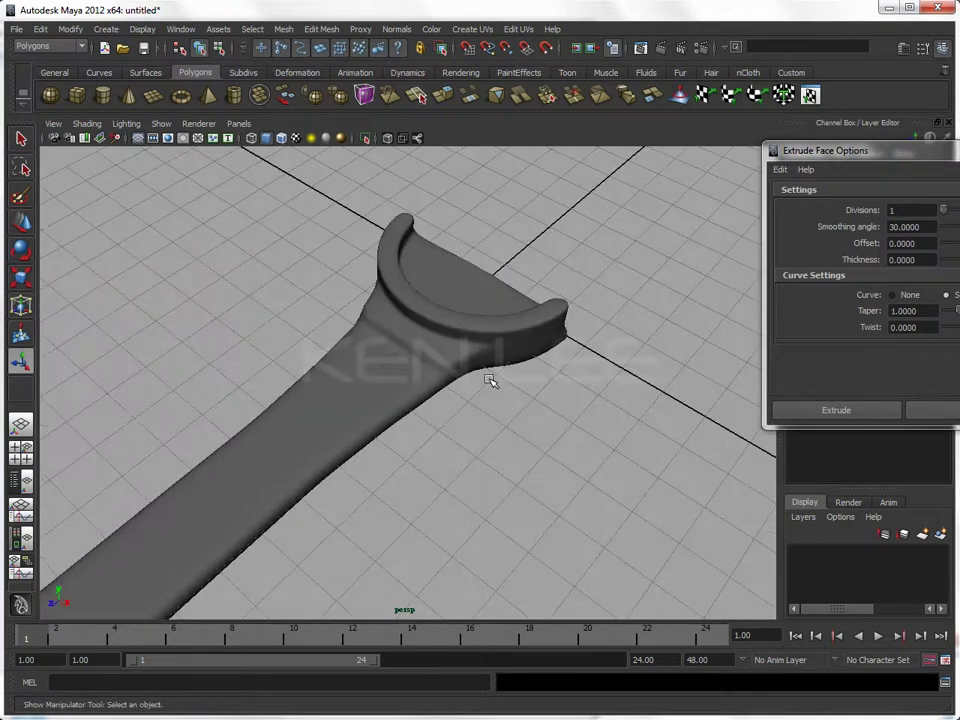
click(368, 428)
mouse_move(368, 428)
alt+mouse_down()
mouse_move(390, 510)
mouse_move(364, 493)
mouse_move(525, 491)
alt+mouse_up()
mouse_move(380, 432)
alt+middle_down()
mouse_move(461, 437)
mouse_move(482, 446)
mouse_move(480, 459)
alt+middle_up()
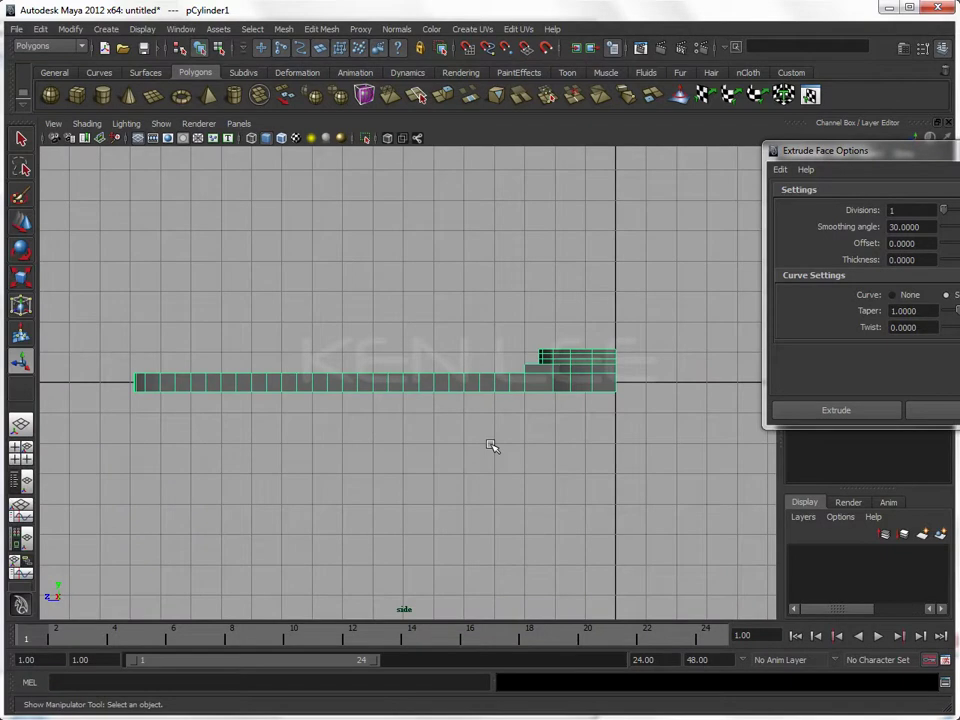
click(282, 30)
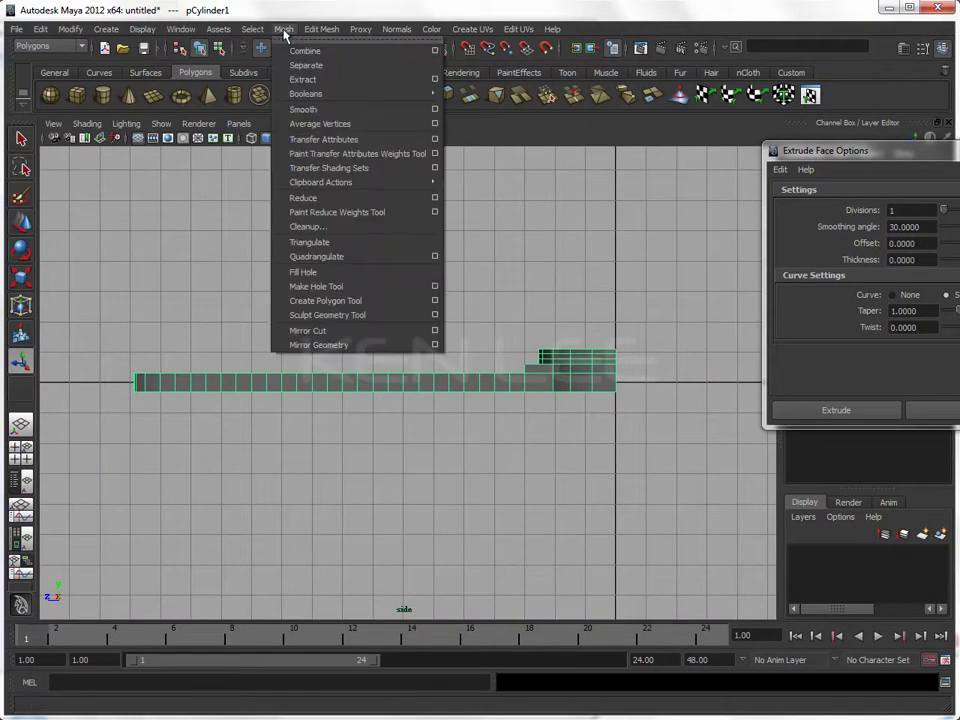
click(321, 29)
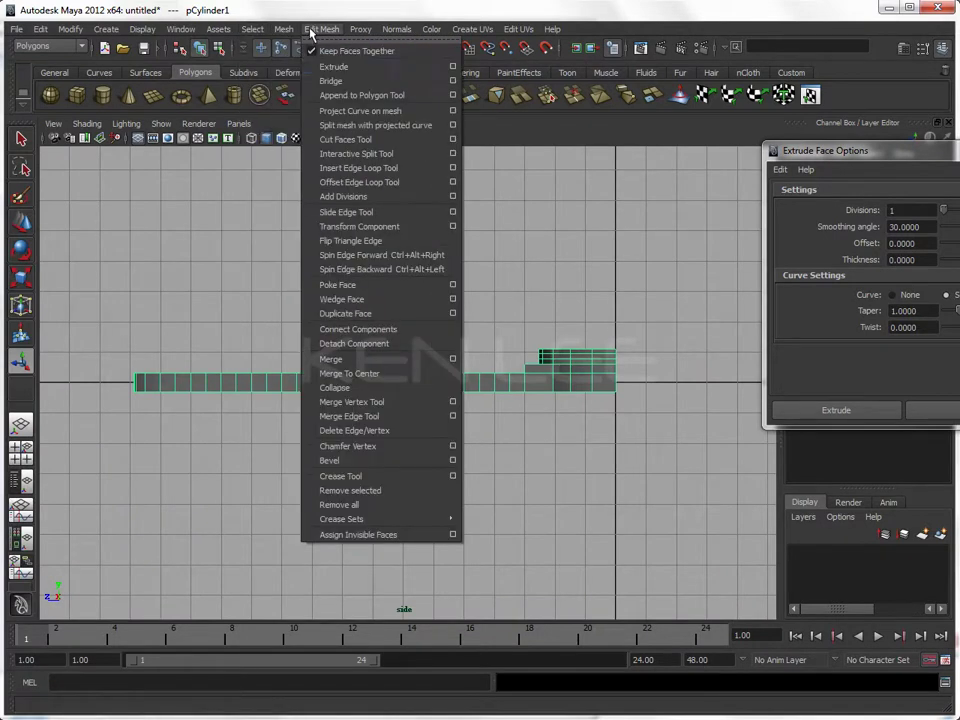
click(344, 137)
scroll(214, 302, up, 3)
scroll(242, 266, up, 2)
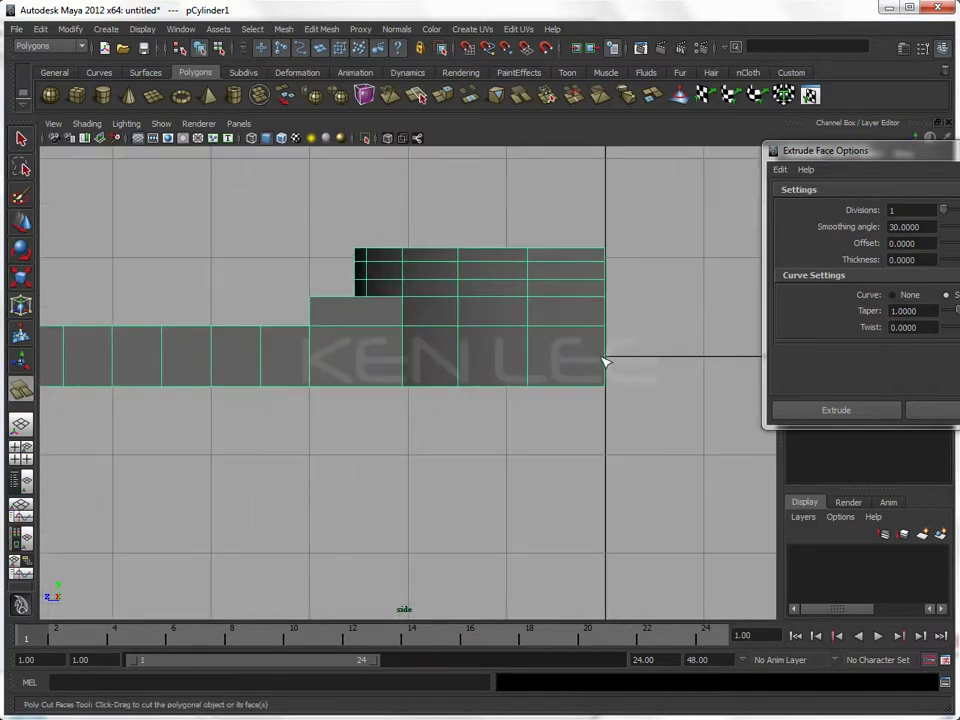
drag(605, 362, 611, 361)
drag(478, 405, 480, 435)
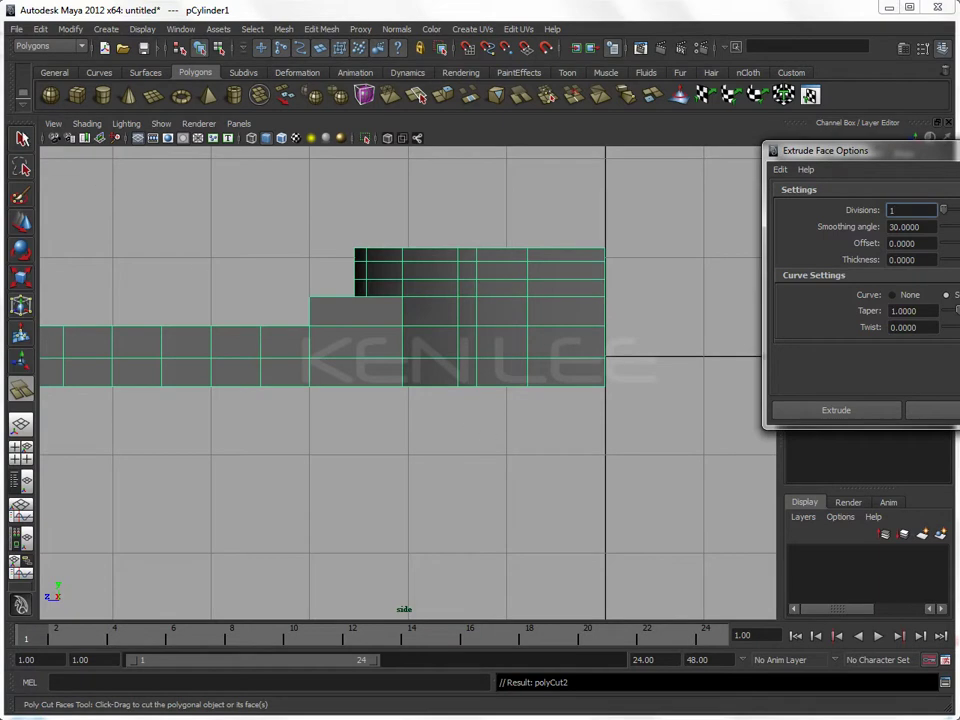
key(q)
key(ctrl+z)
click(521, 475)
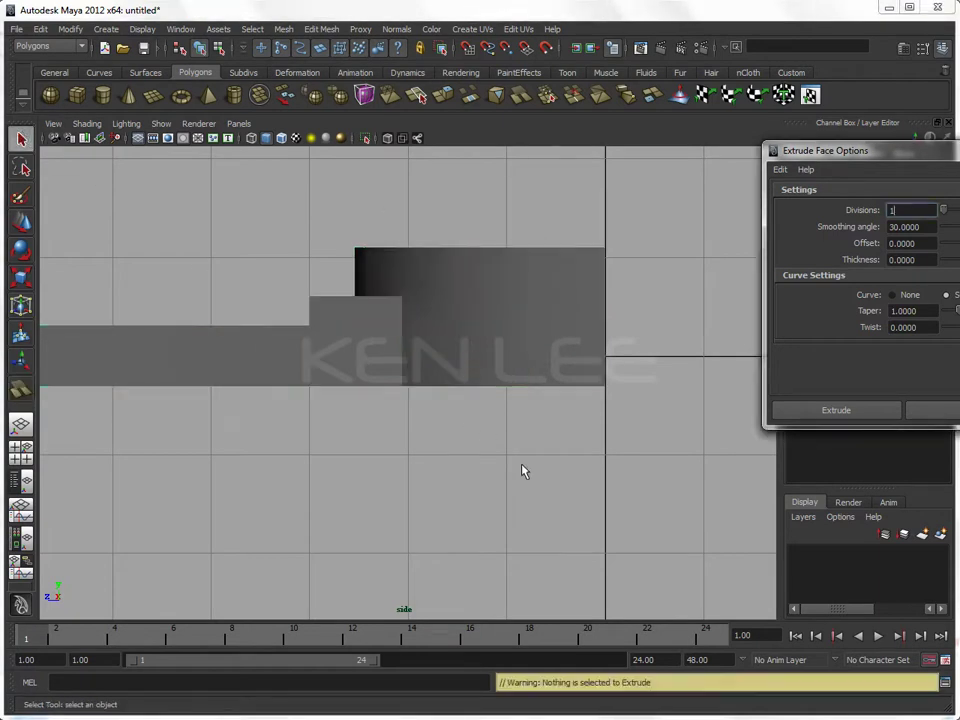
key(space)
drag(521, 467, 523, 428)
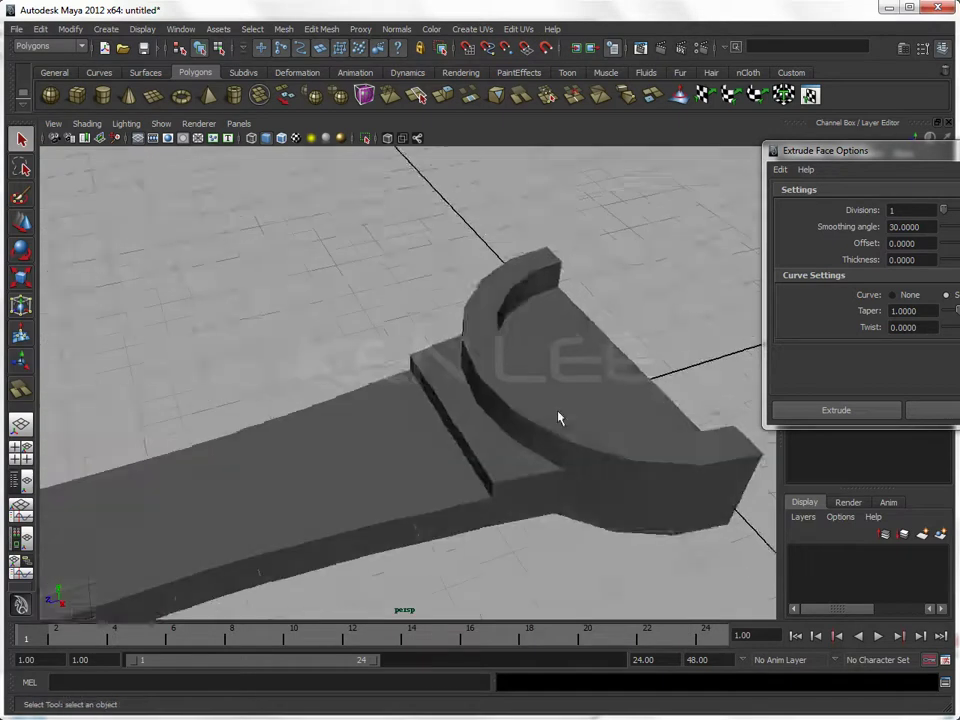
click(486, 413)
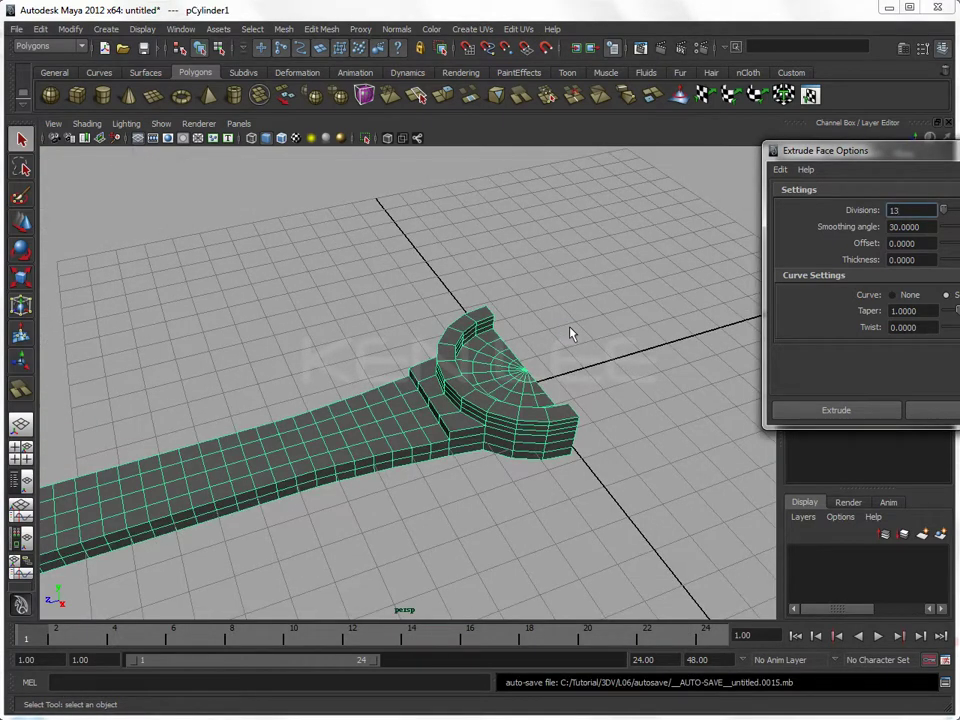
click(572, 333)
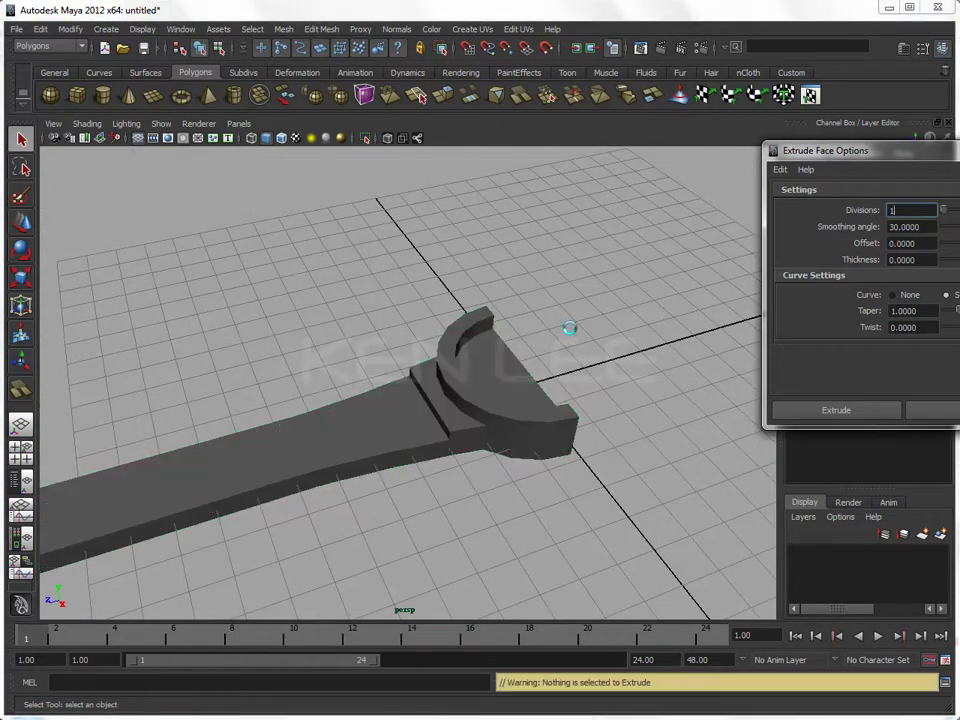
Step: Save the scene as Swatch.ma
click(17, 28)
click(88, 96)
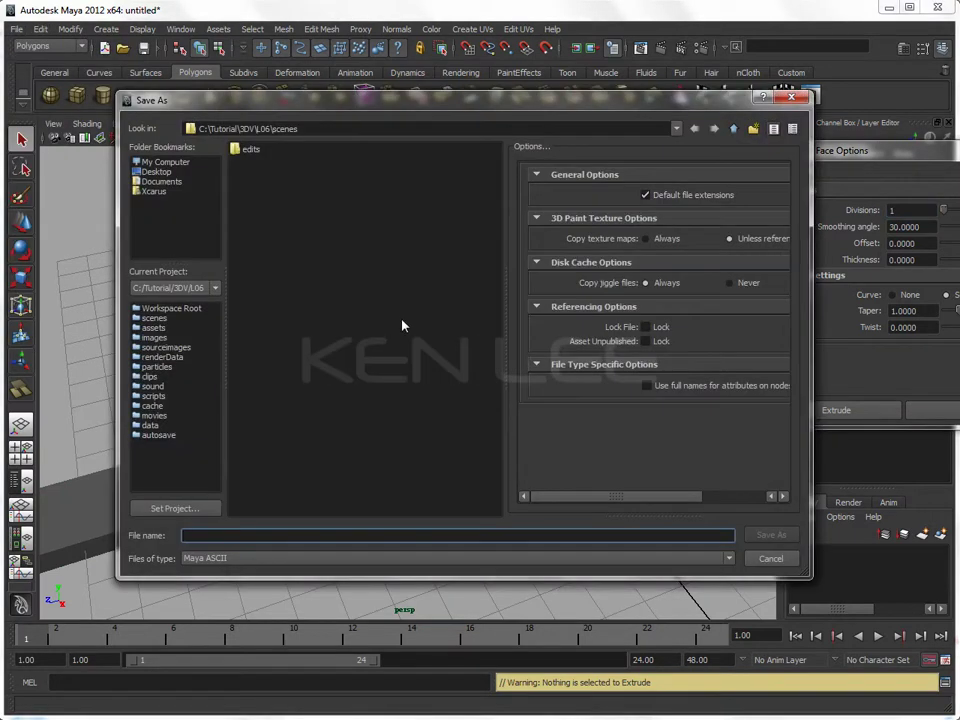
text(Swa)
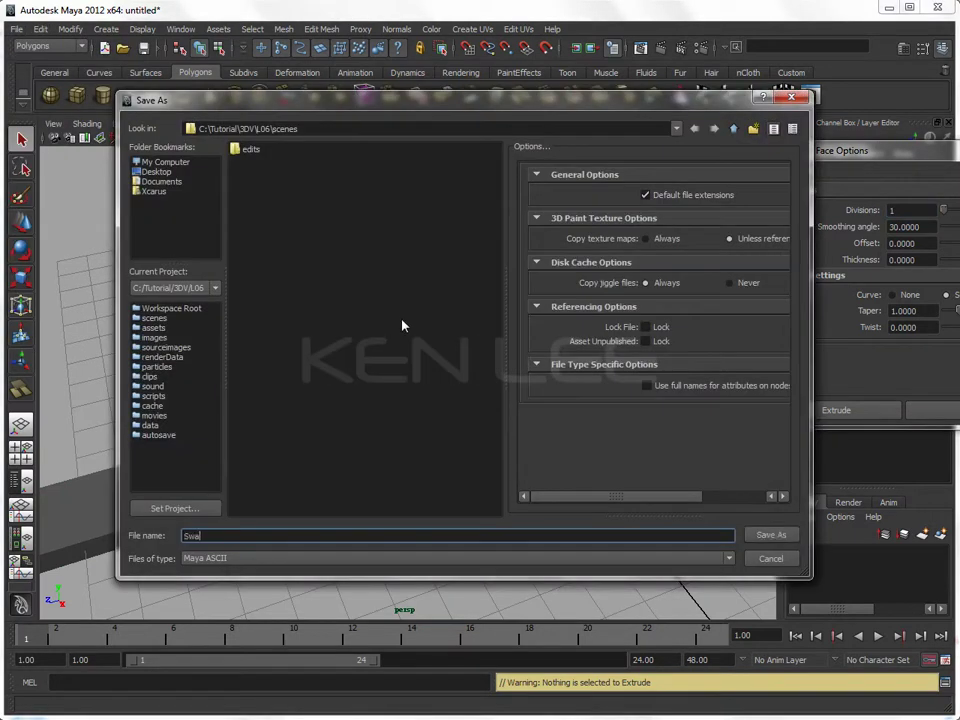
key(Return)
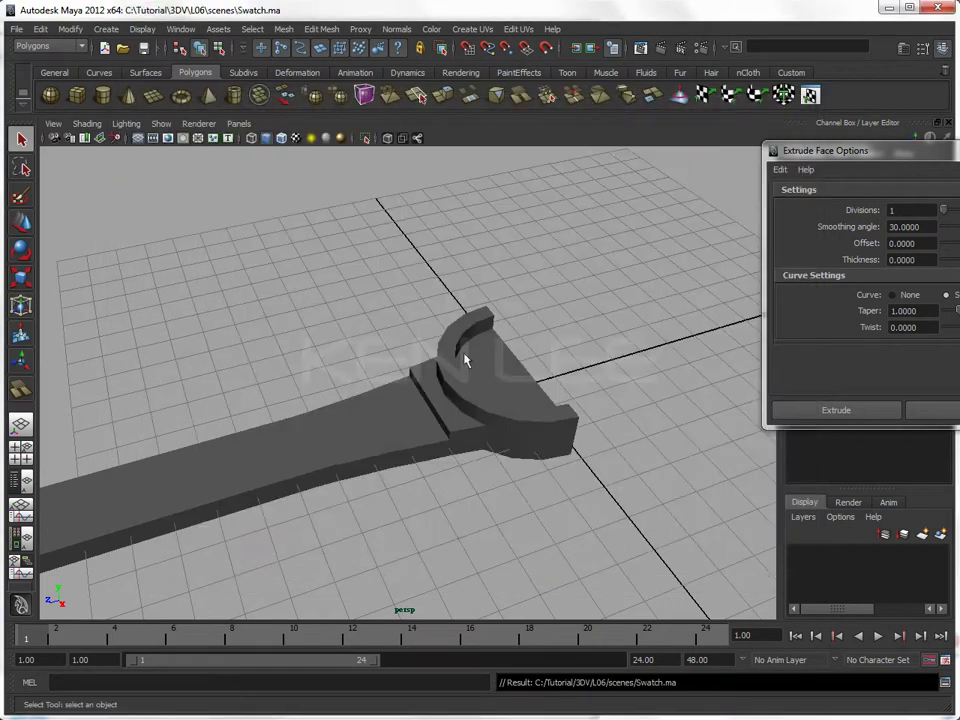
Step: Reselect the strap mesh in smooth preview and close the Extrude Face Options window
click(465, 358)
mouse_move(544, 358)
alt+mouse_down()
mouse_move(553, 411)
mouse_move(439, 377)
mouse_move(315, 377)
mouse_move(281, 360)
mouse_move(379, 381)
mouse_move(609, 394)
mouse_move(538, 324)
alt+mouse_up()
key(3)
click(553, 411)
click(450, 364)
alt+right_drag(450, 364, 522, 394)
alt+drag(522, 394, 535, 357)
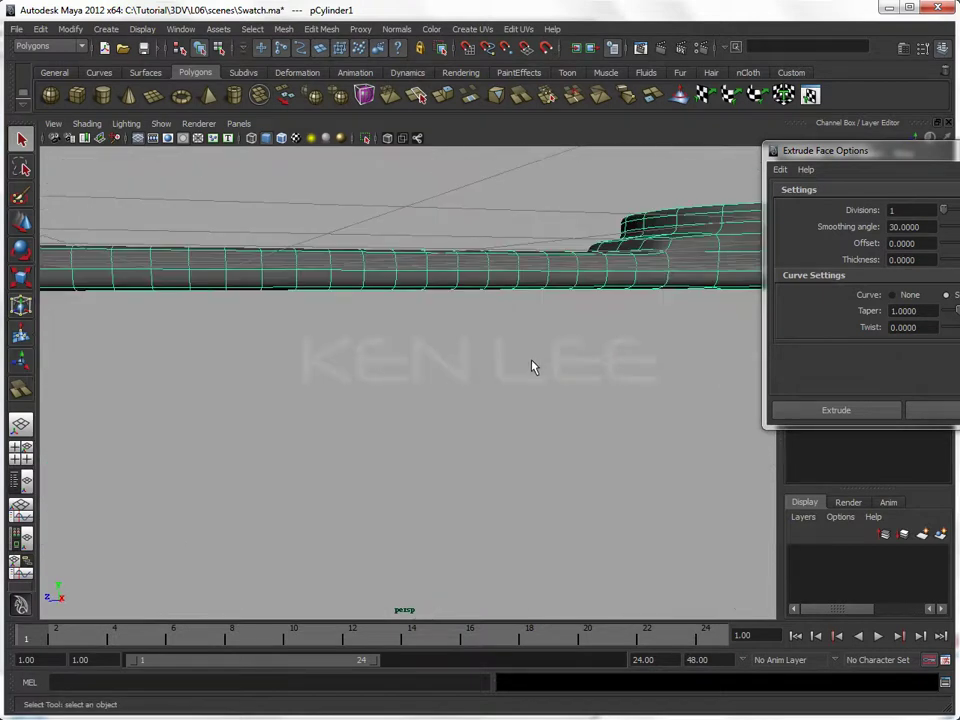
click(534, 381)
mouse_move(534, 381)
alt+mouse_down()
mouse_move(458, 362)
mouse_move(516, 366)
mouse_move(386, 381)
alt+mouse_up()
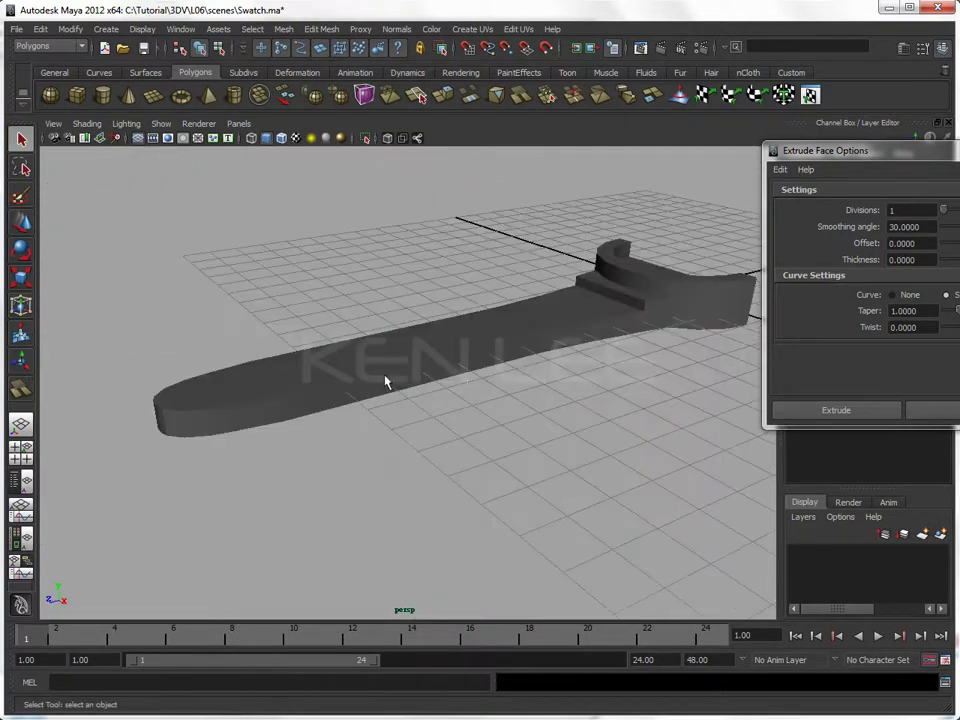
click(390, 377)
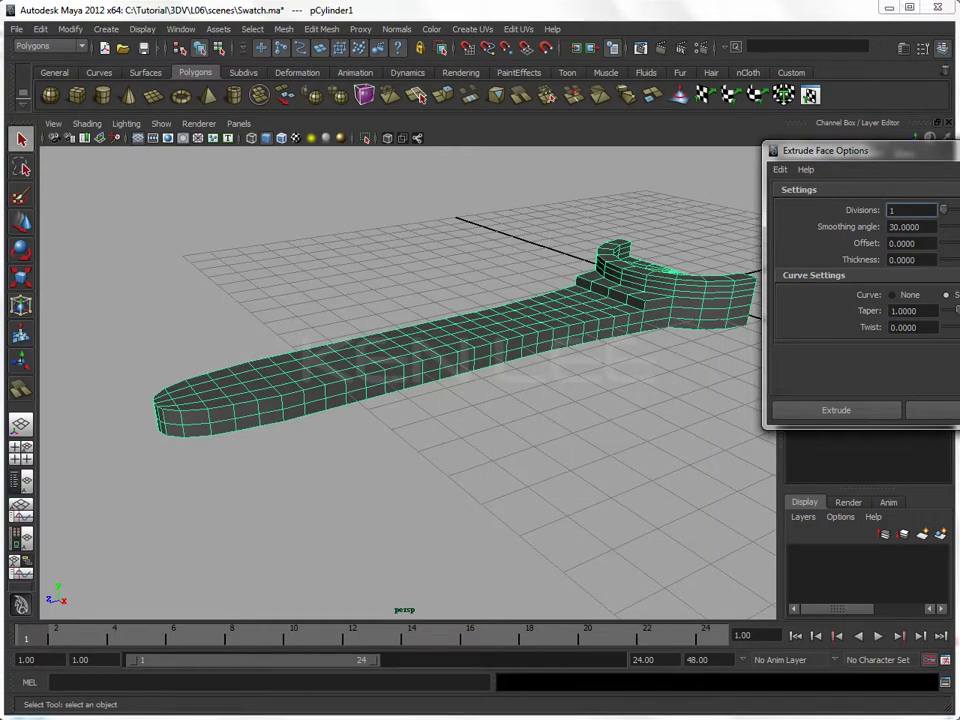
drag(830, 150, 453, 216)
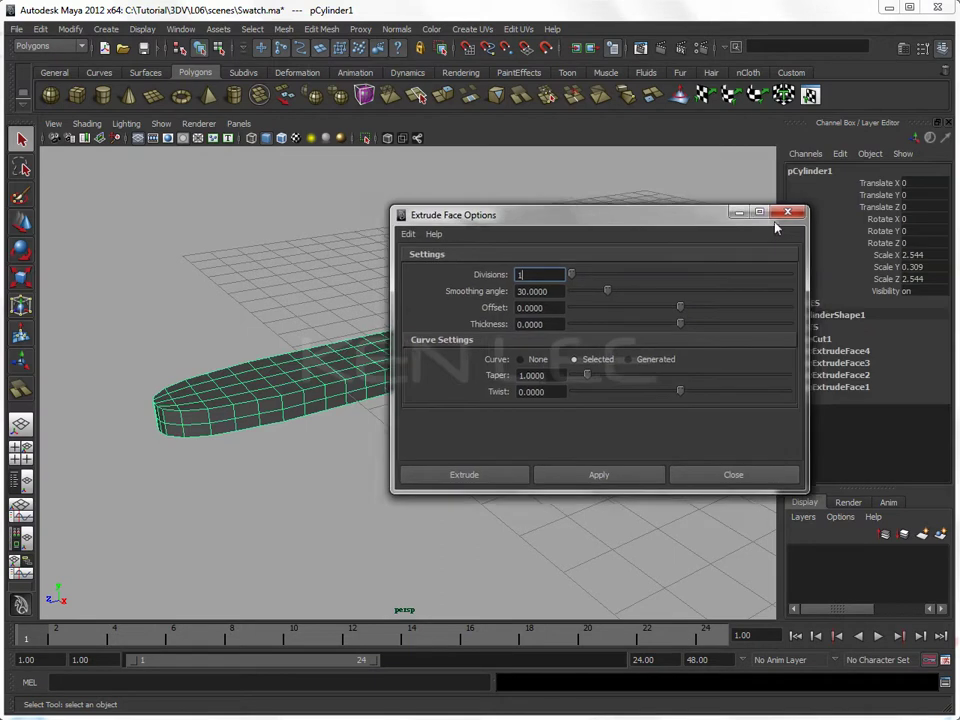
click(731, 471)
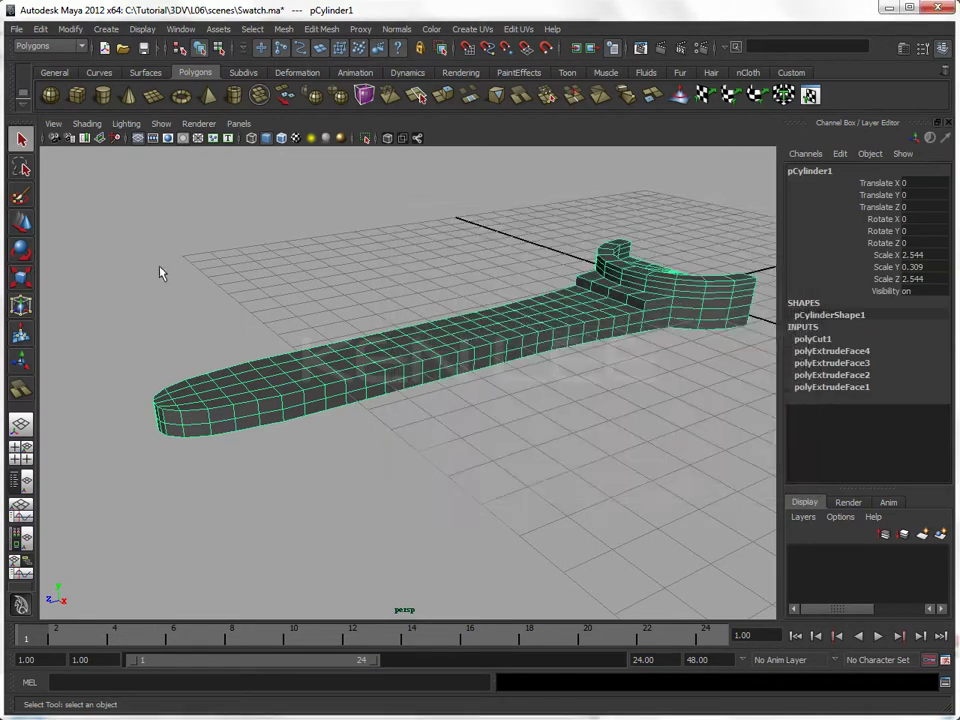
Step: Create a polygon cylinder and move it along Z onto the strap at 6.42
click(103, 95)
key(w)
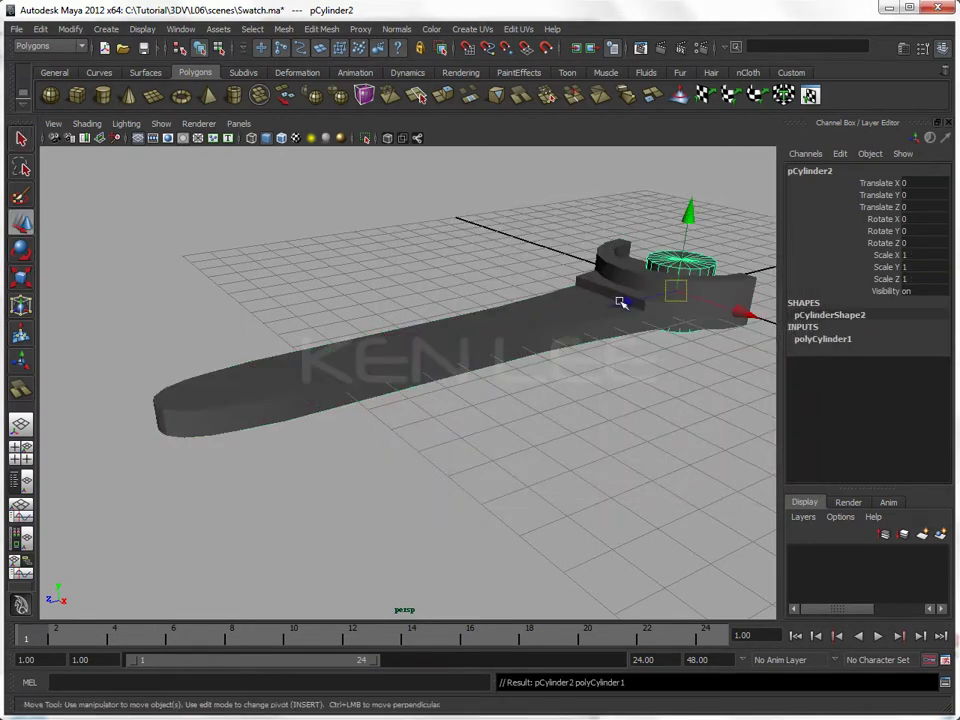
drag(626, 305, 497, 332)
alt+right_drag(497, 334, 548, 353)
alt+middle_drag(548, 353, 428, 348)
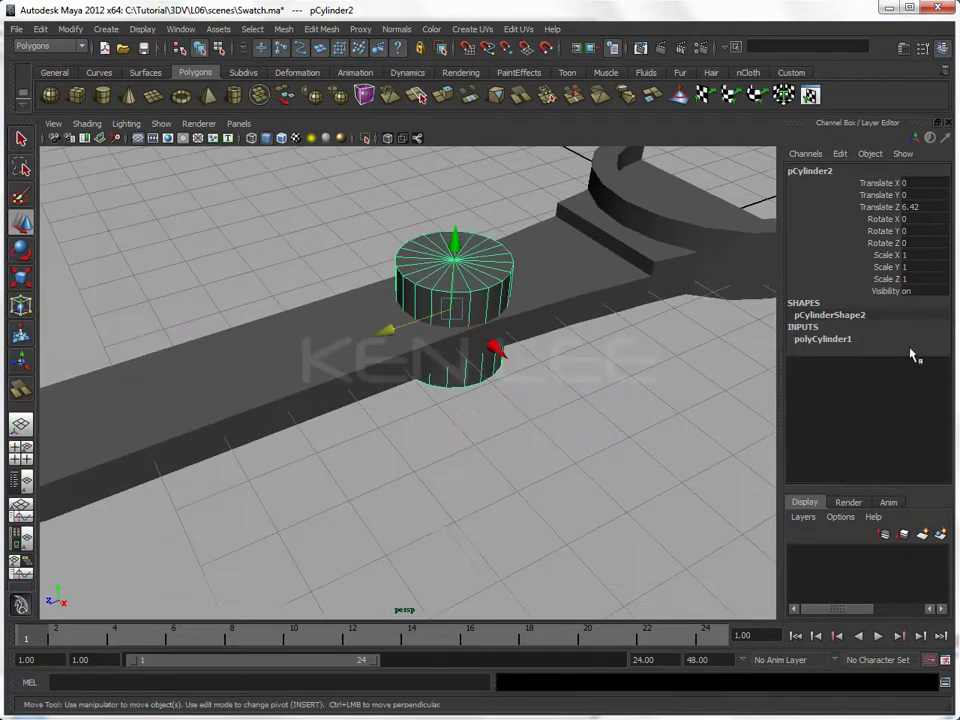
Step: Set the cylinder's cap subdivisions to 0 and its sides to 4, making a box
click(840, 340)
click(912, 398)
text(0)
key(Return)
click(924, 374)
key(Return)
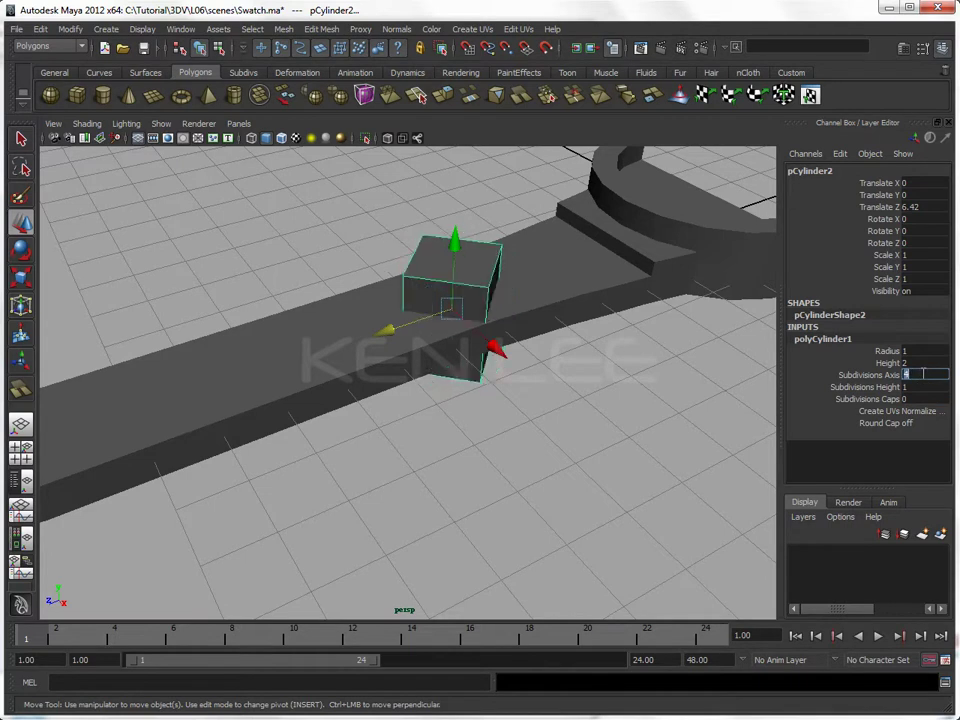
Step: Inspect the box, toggling smooth preview and reselecting between box and strap
mouse_move(445, 365)
alt+mouse_down()
mouse_move(497, 385)
mouse_move(505, 402)
alt+mouse_up()
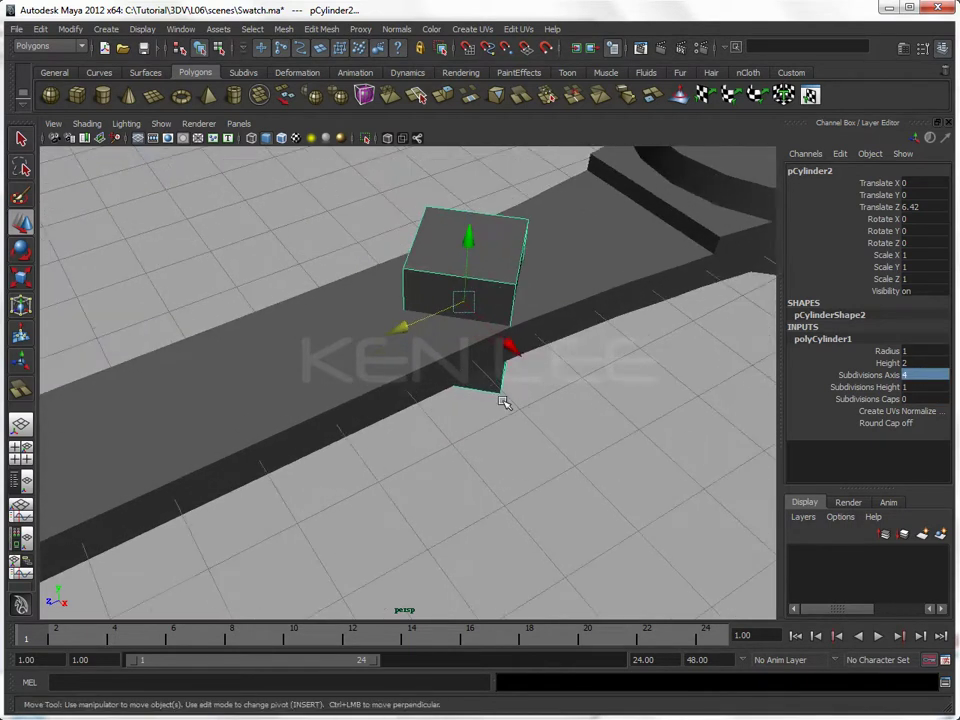
click(557, 285)
click(482, 272)
key(3)
key(1)
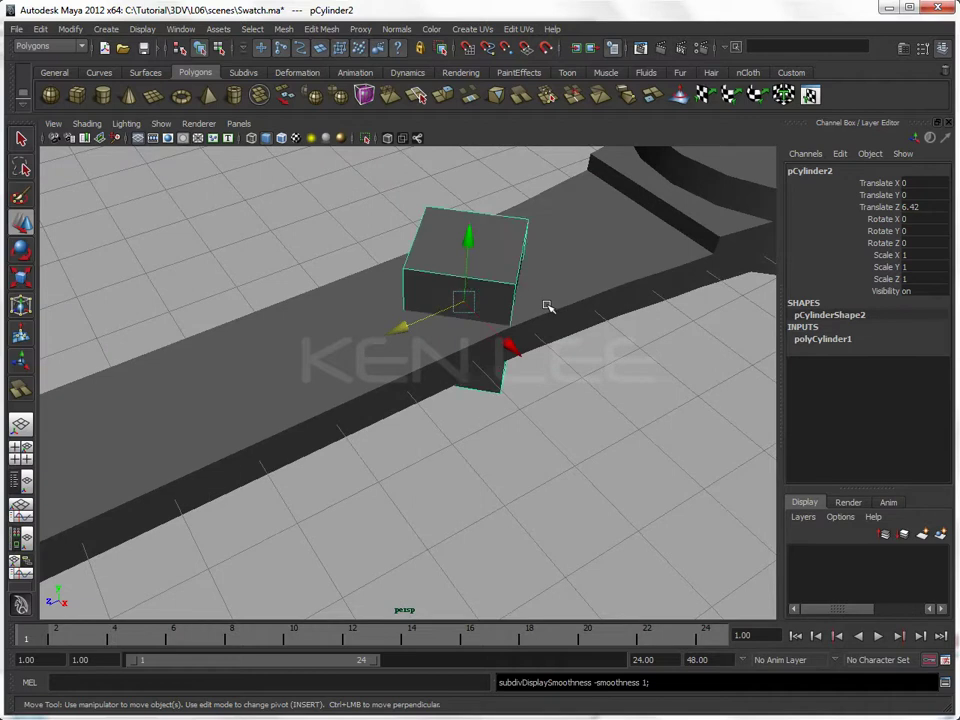
click(540, 302)
click(465, 292)
click(418, 350)
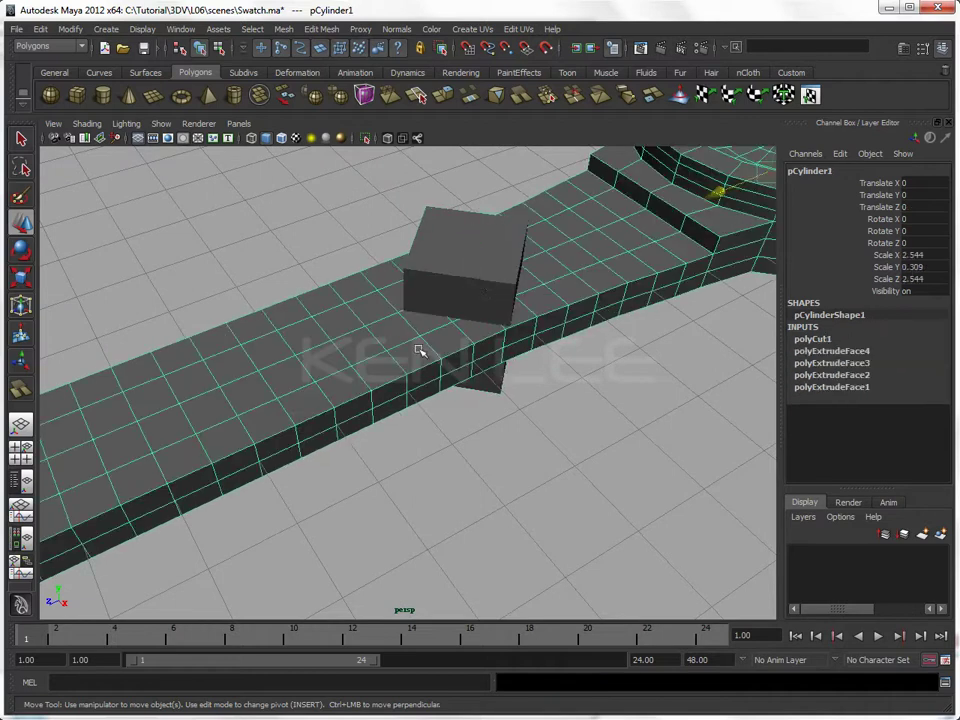
click(479, 281)
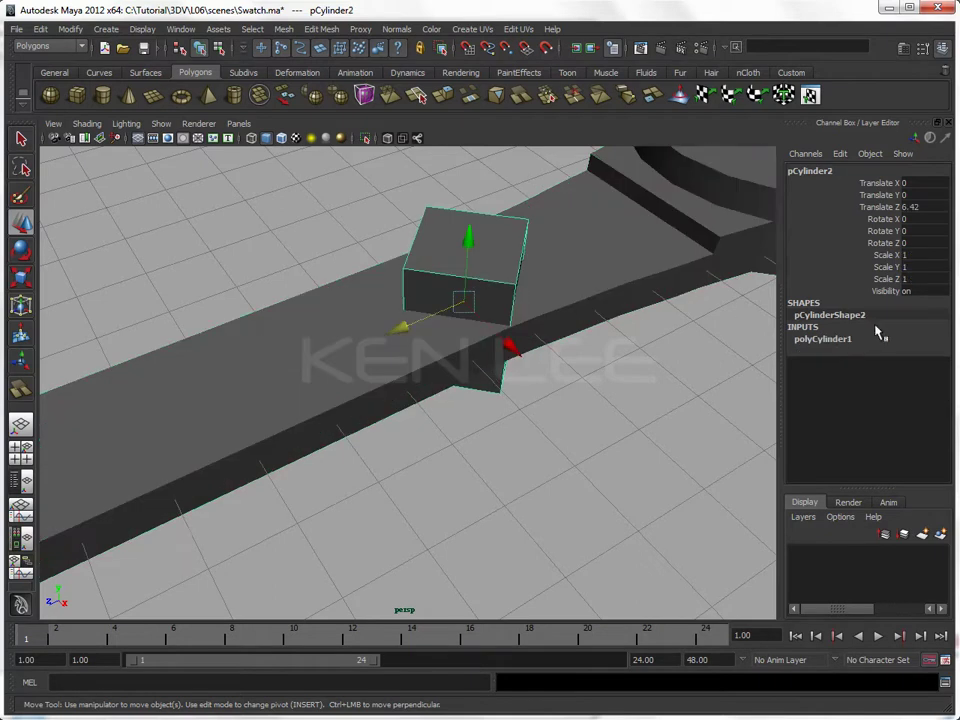
Step: Change the box's axis subdivisions to 8, giving an eight-sided cylinder
click(836, 341)
double_click(921, 375)
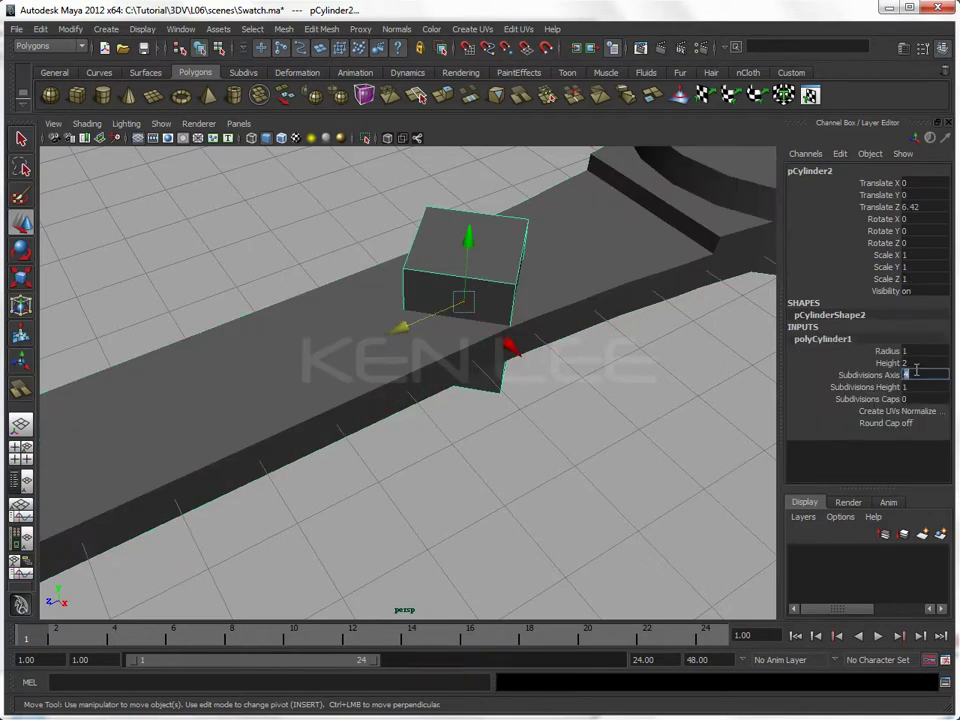
text(8)
key(Return)
mouse_move(629, 350)
alt+mouse_down()
mouse_move(630, 377)
mouse_move(656, 392)
mouse_move(609, 379)
mouse_move(488, 300)
mouse_move(415, 321)
mouse_move(298, 306)
alt+mouse_up()
Step: In top view, move the cylinder to Z 7.005 and shrink it uniformly
key(r)
key(space)
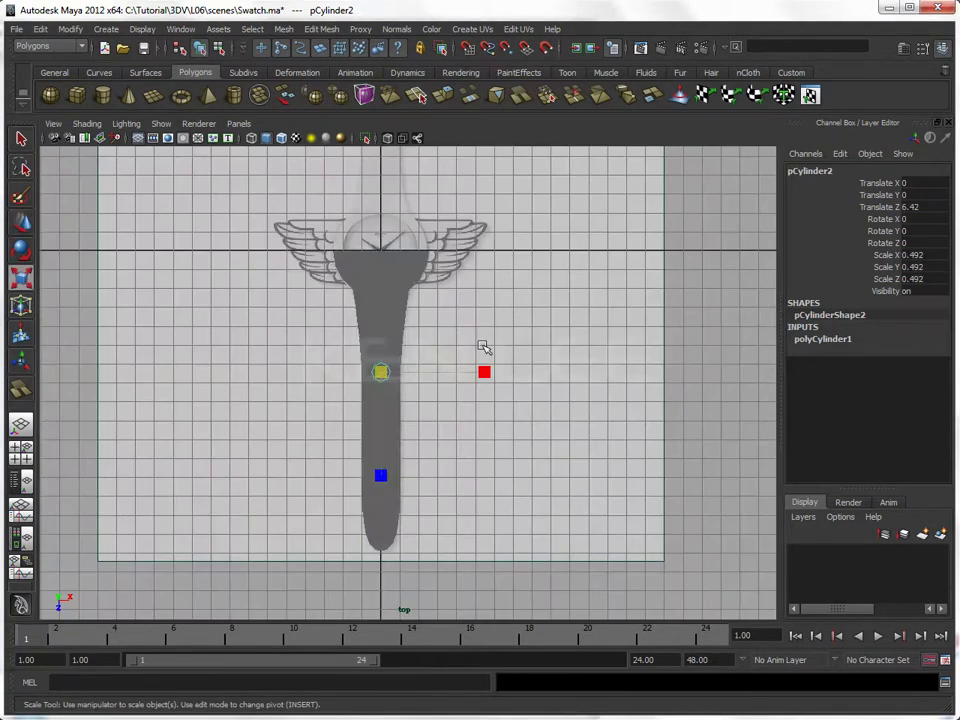
mouse_move(560, 370)
alt+right_down()
mouse_move(663, 376)
mouse_move(506, 356)
alt+right_up()
alt+middle_drag(506, 356, 381, 311)
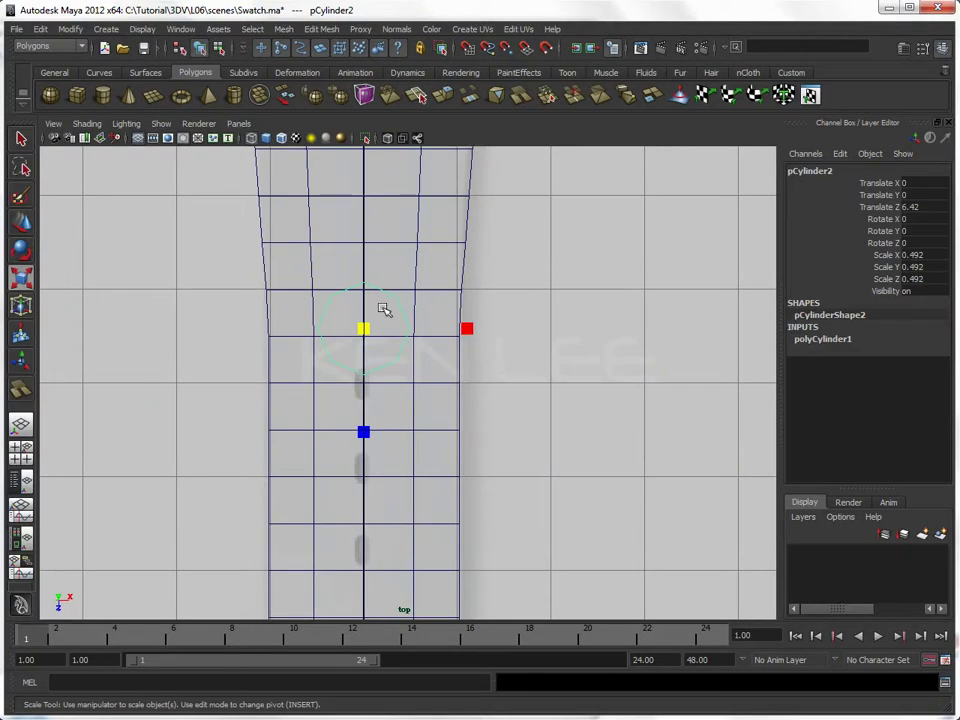
key(w)
drag(366, 402, 362, 450)
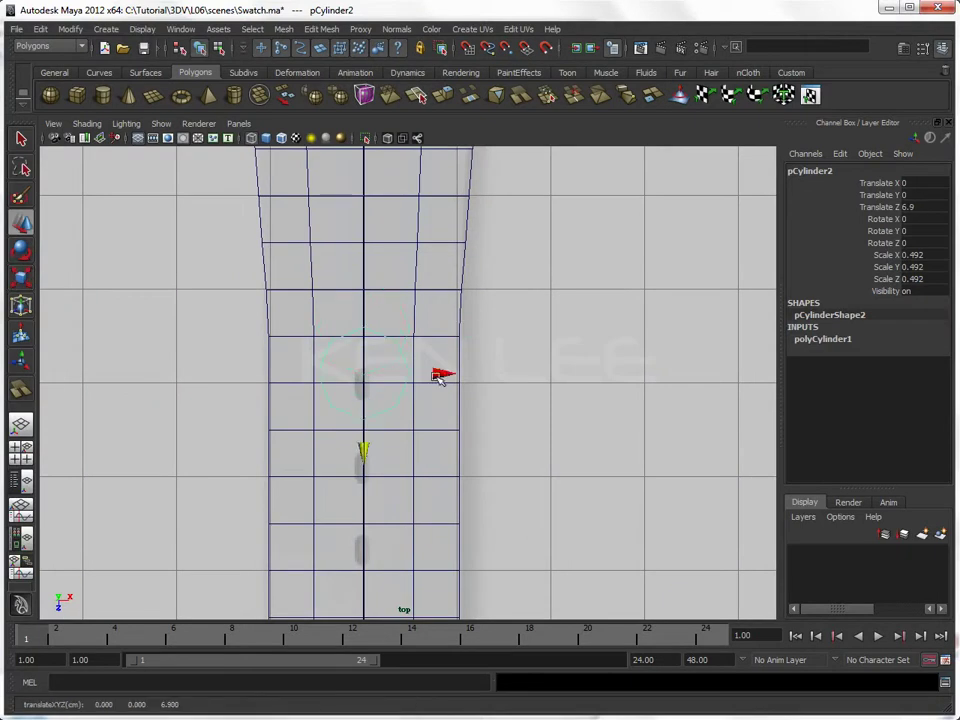
key(r)
mouse_move(362, 377)
mouse_down()
mouse_move(317, 379)
mouse_move(434, 376)
mouse_up()
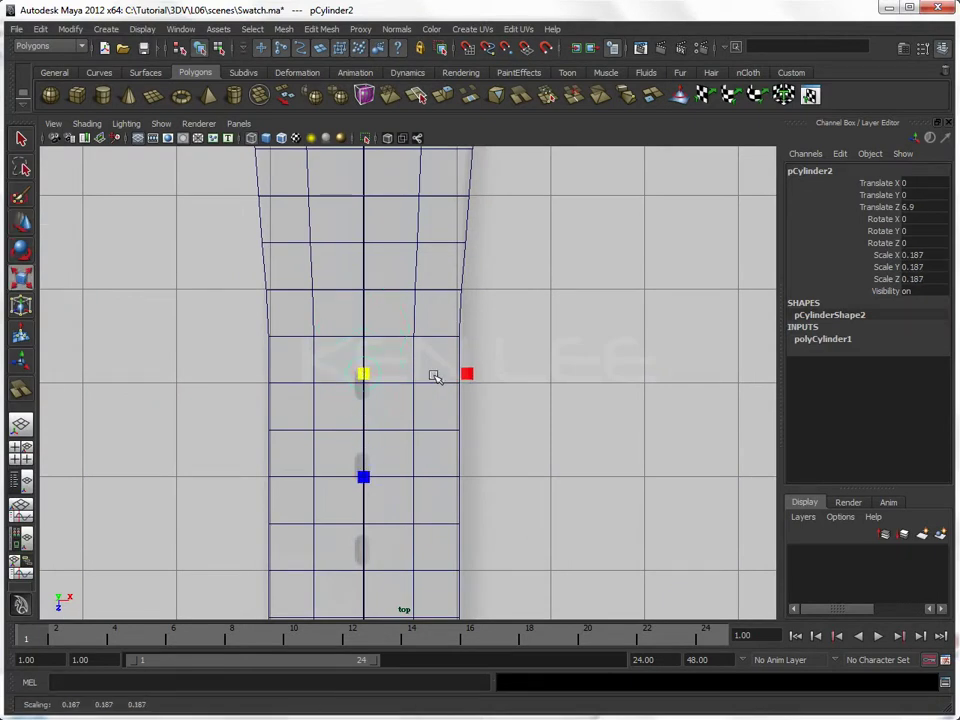
key(w)
drag(366, 444, 364, 455)
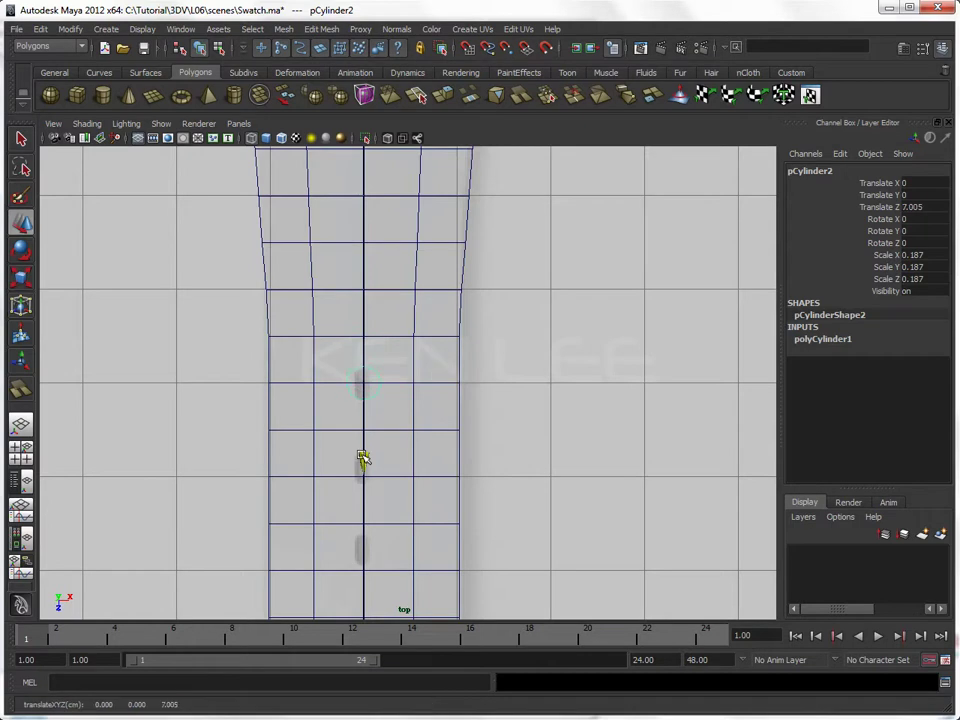
Step: Narrow the cylinder's X scale to 0.088 and stretch it taller along Y in perspective
key(r)
drag(467, 385, 427, 386)
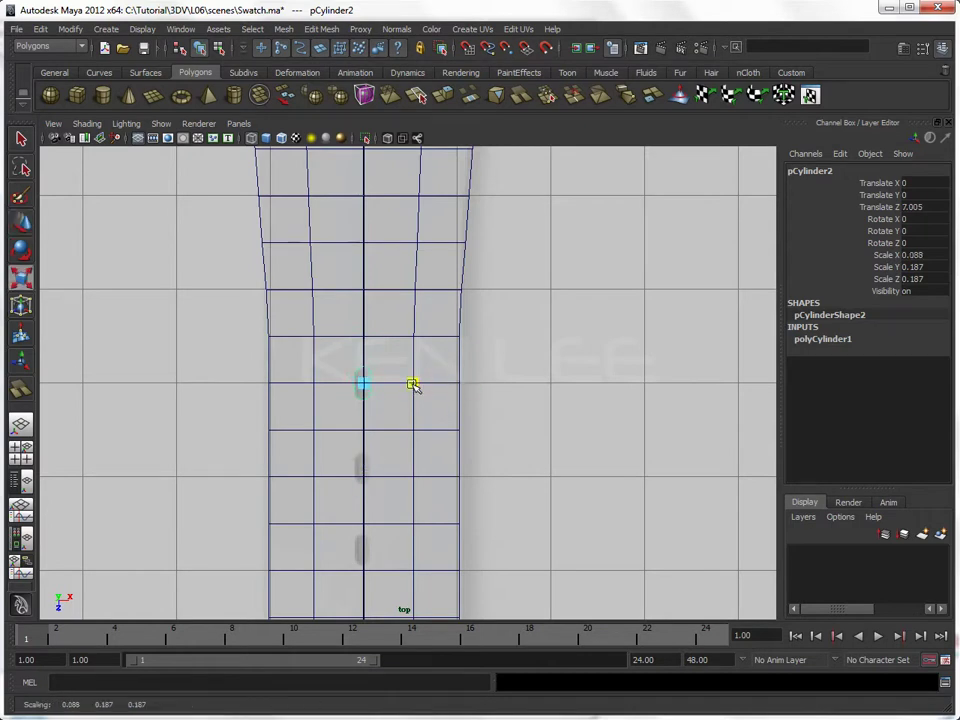
scroll(514, 402, up, 3)
scroll(454, 370, up, 2)
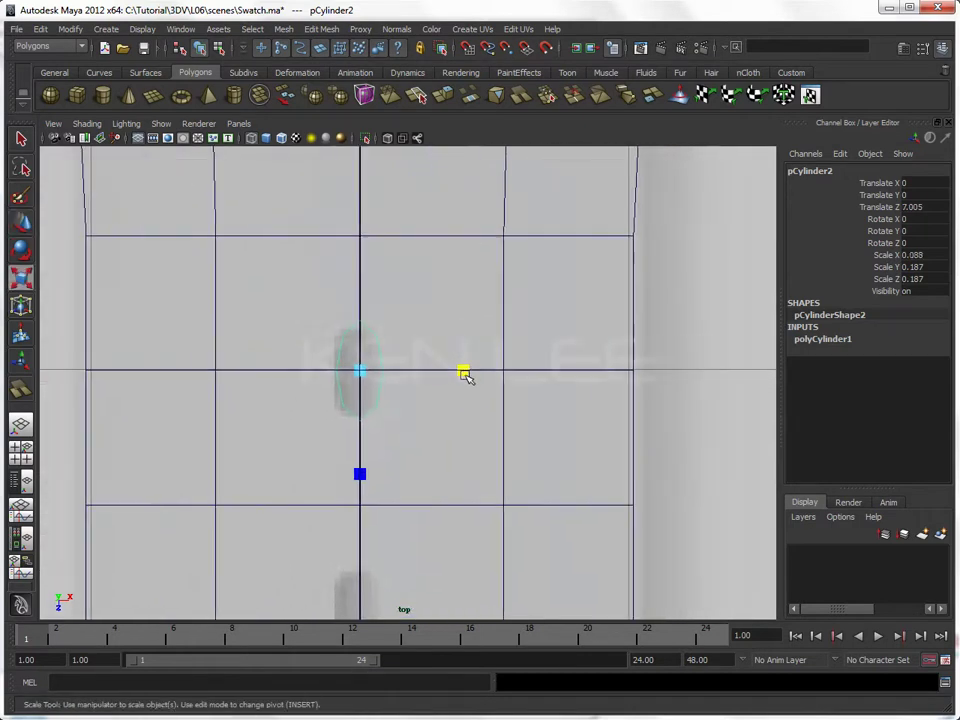
drag(442, 415, 364, 334)
mouse_move(482, 313)
alt+mouse_down()
mouse_move(424, 294)
mouse_move(429, 169)
alt+mouse_up()
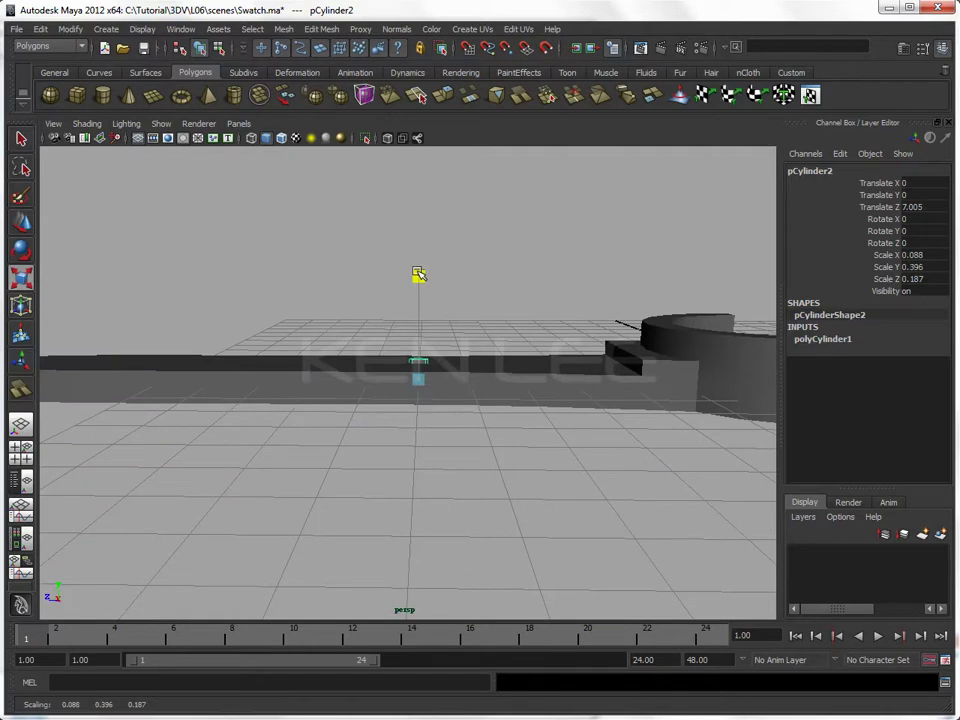
Step: In top view, duplicate the small peg cylinder and move copies down the strap to Z 7.9
click(484, 274)
mouse_move(484, 274)
alt+mouse_down()
mouse_move(544, 317)
mouse_move(508, 344)
mouse_move(440, 343)
alt+mouse_up()
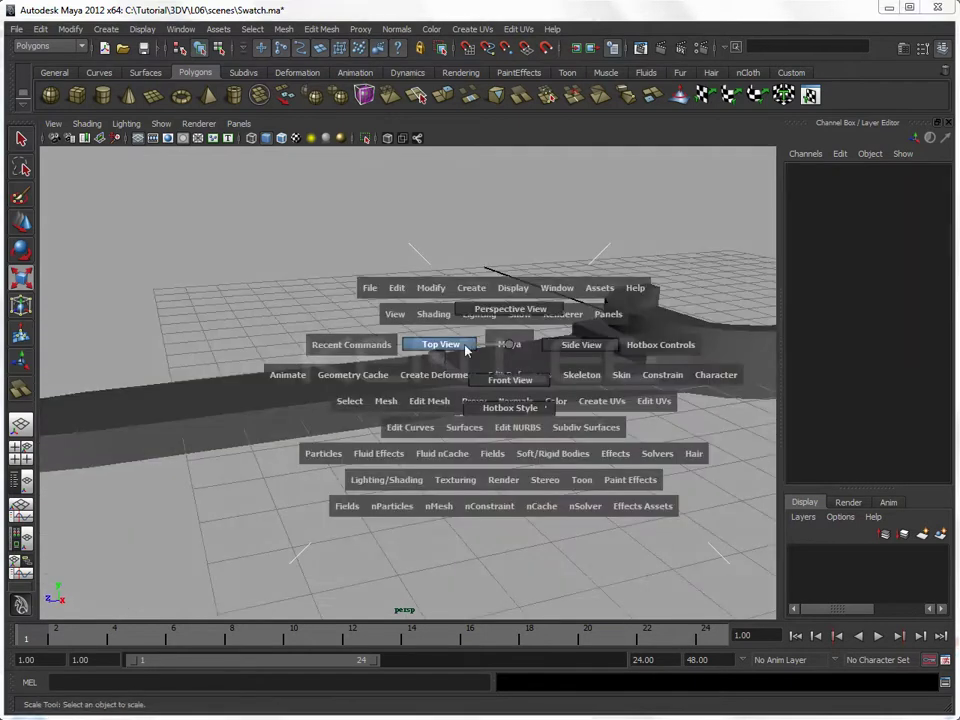
scroll(462, 343, down, 5)
scroll(469, 354, down, 3)
alt+middle_drag(313, 403, 279, 349)
scroll(279, 349, up, 2)
alt+middle_drag(421, 332, 434, 355)
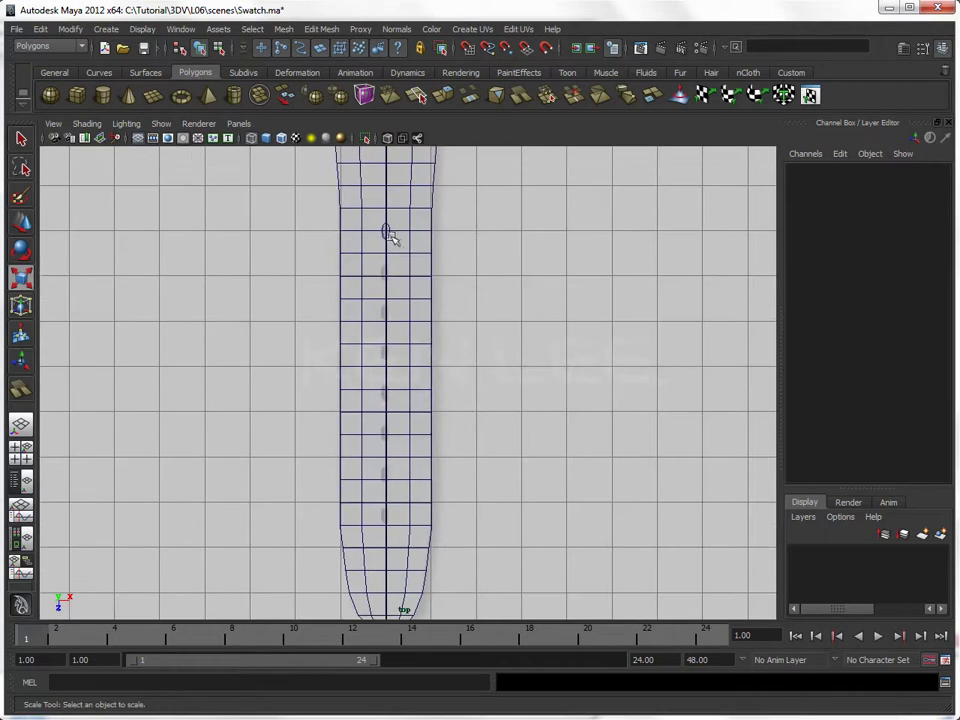
click(390, 235)
key(ctrl+d)
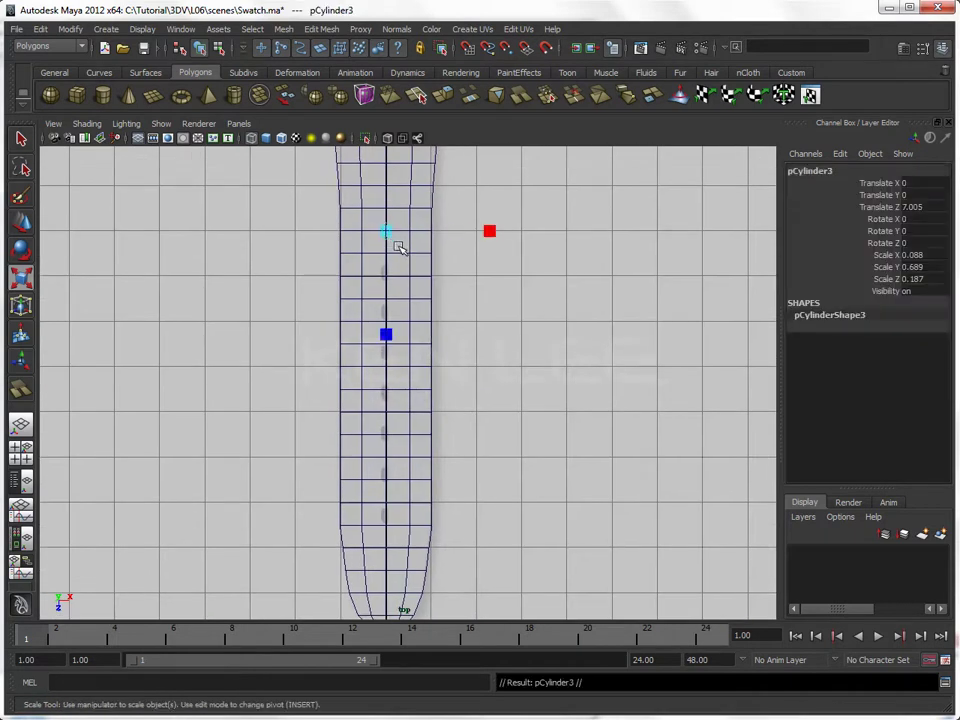
key(w)
drag(390, 308, 388, 579)
key(ctrl+d)
key(ctrl+d)
key(ctrl+d)
key(ctrl+d)
key(ctrl+d)
key(ctrl+d)
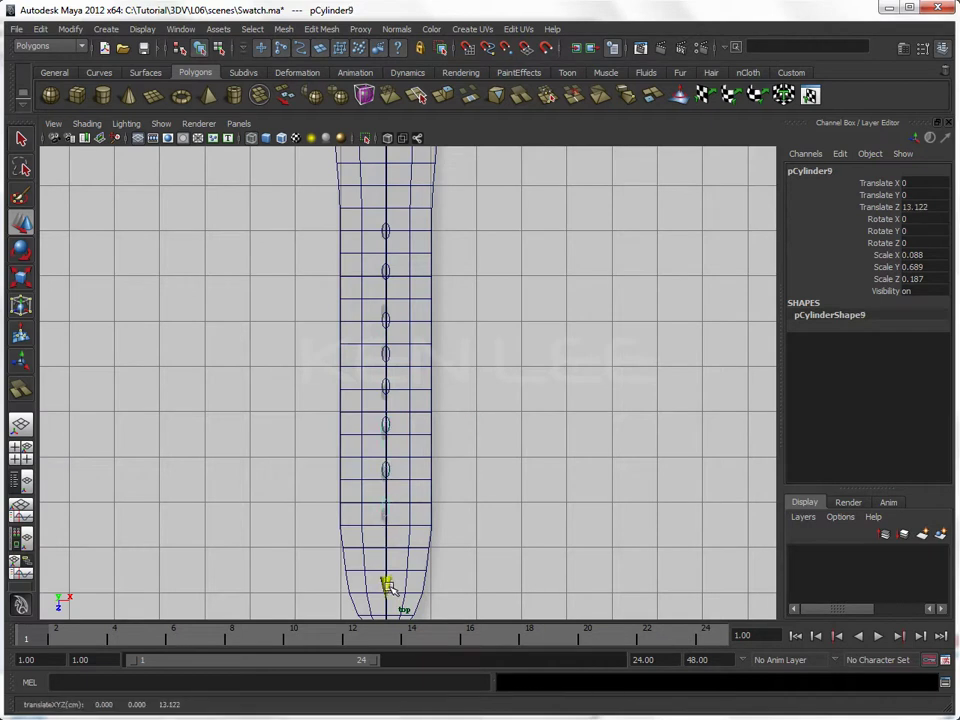
Step: Inspect the pegs in a shaded perspective view with wireframe on shaded
click(503, 466)
key(5)
key(space)
drag(484, 399, 465, 364)
mouse_move(523, 401)
alt+mouse_down()
mouse_move(370, 428)
mouse_move(326, 349)
alt+mouse_up()
click(55, 123)
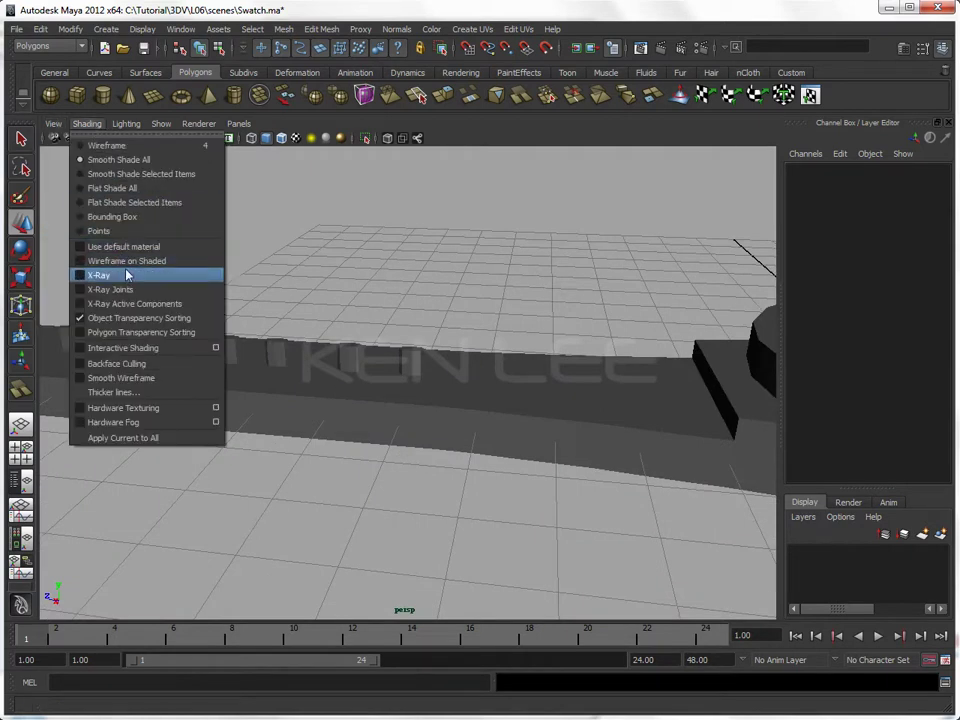
click(128, 261)
mouse_move(422, 311)
alt+mouse_down()
mouse_move(501, 364)
mouse_move(456, 381)
mouse_move(422, 369)
mouse_move(469, 390)
mouse_move(463, 330)
alt+mouse_up()
click(470, 382)
Step: Back in top view, reposition the uppermost peg cylinder on the strap
key(space)
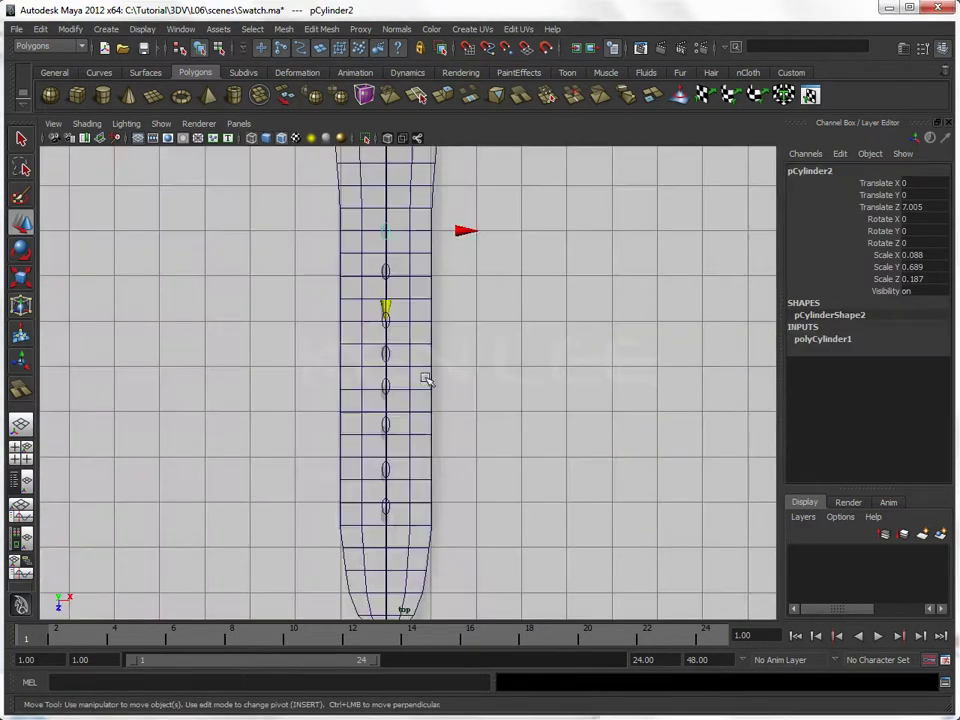
scroll(431, 381, up, 2)
scroll(271, 208, up, 2)
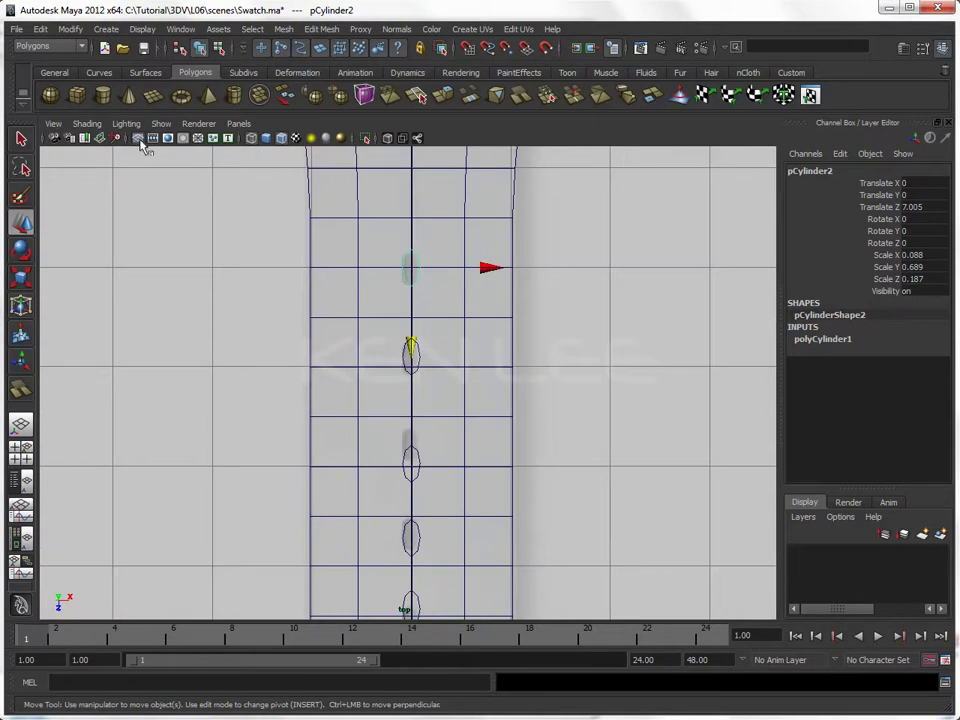
click(272, 311)
scroll(418, 362, up, 2)
scroll(466, 324, up, 2)
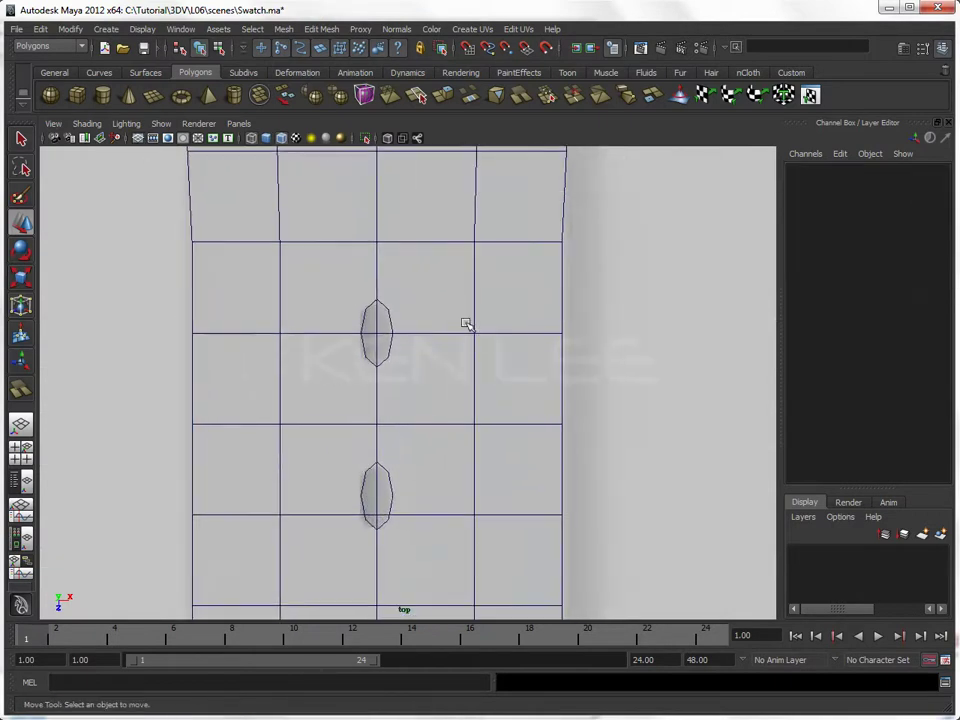
click(389, 310)
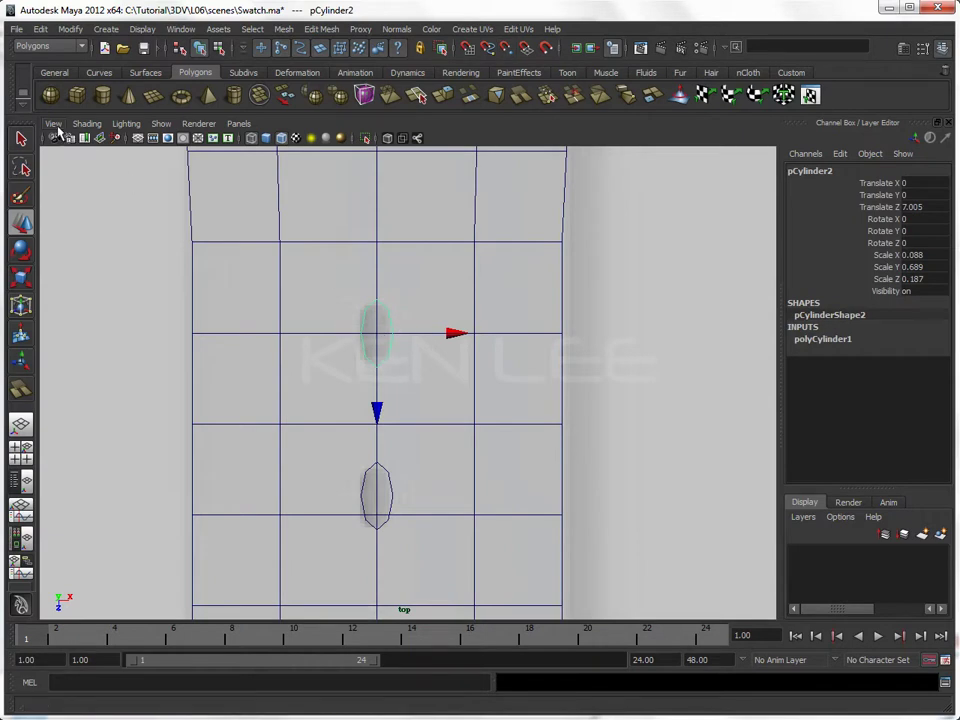
click(53, 124)
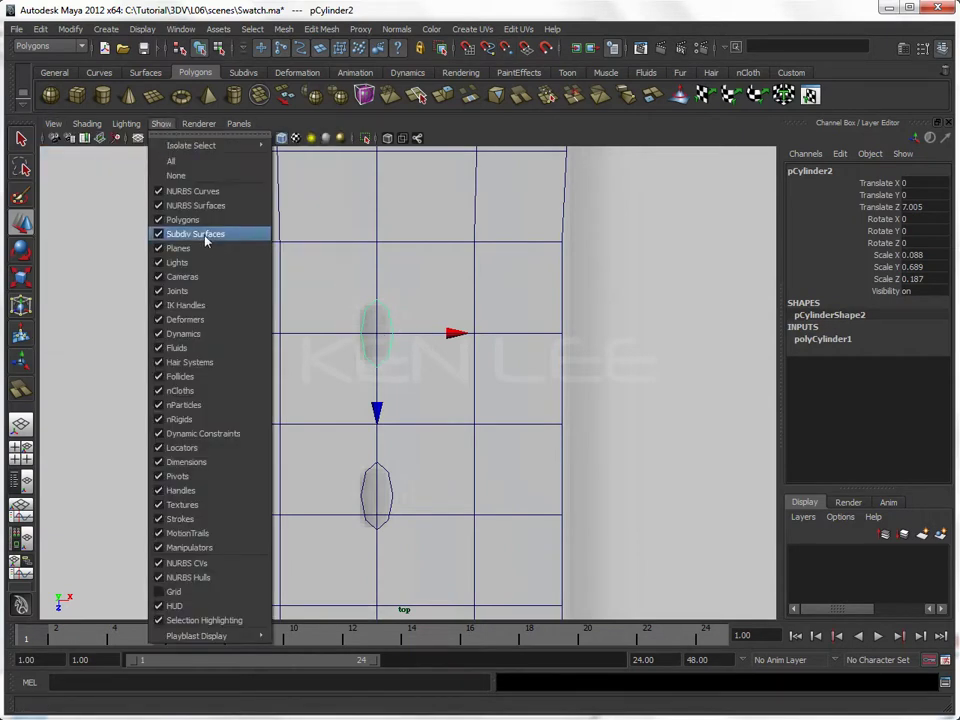
click(193, 278)
scroll(417, 333, up, 2)
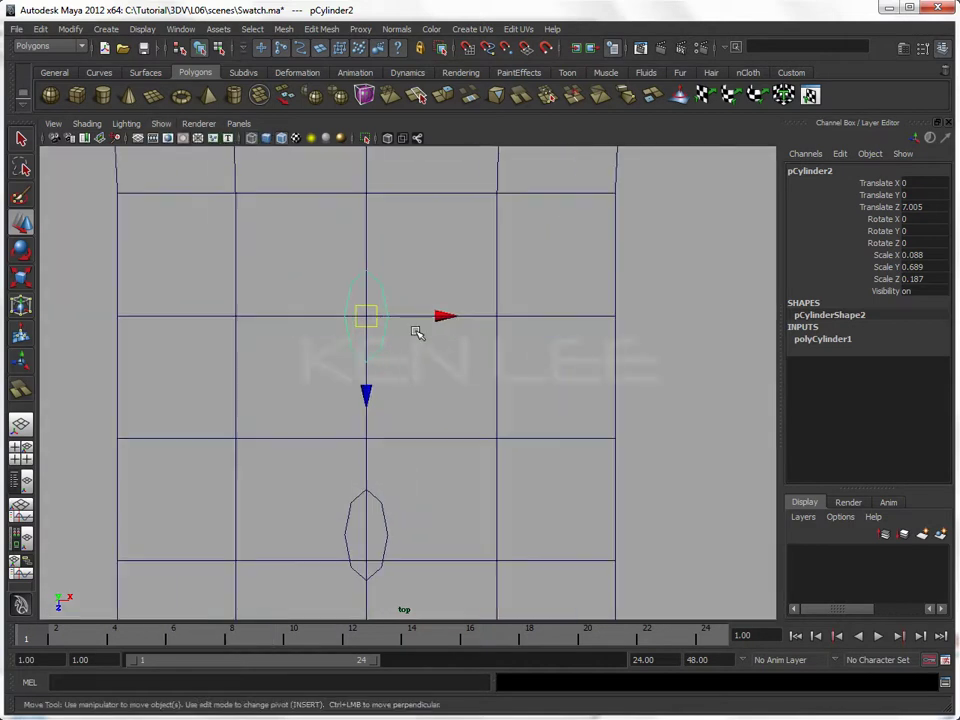
drag(366, 317, 367, 319)
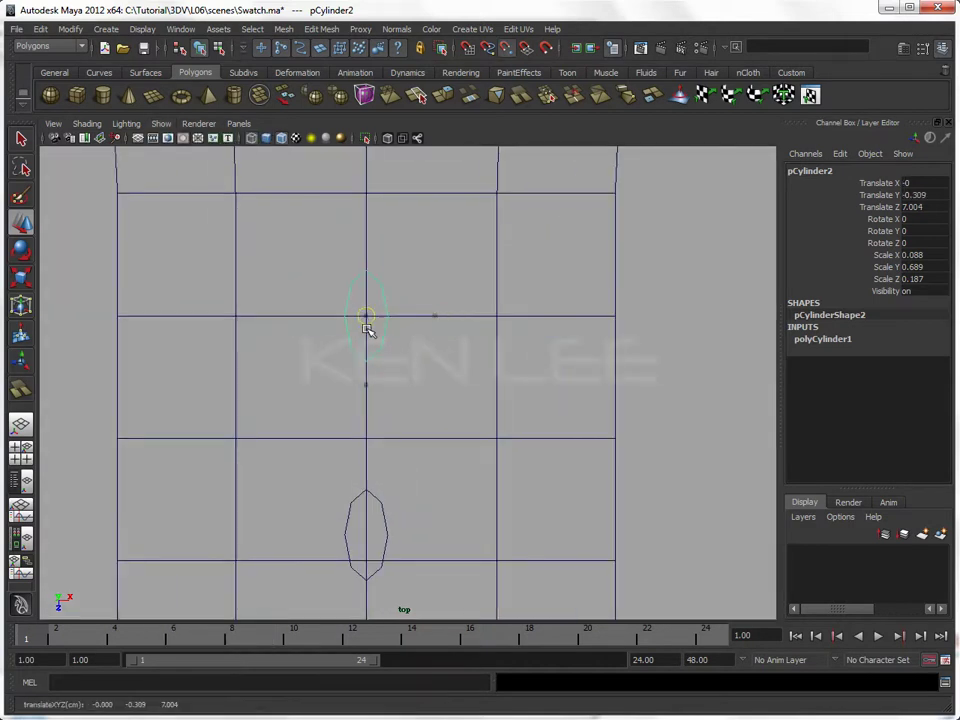
Step: Move the lower cylinder one unit along the strap and duplicate another one unit further
click(383, 502)
alt+middle_drag(398, 525, 424, 427)
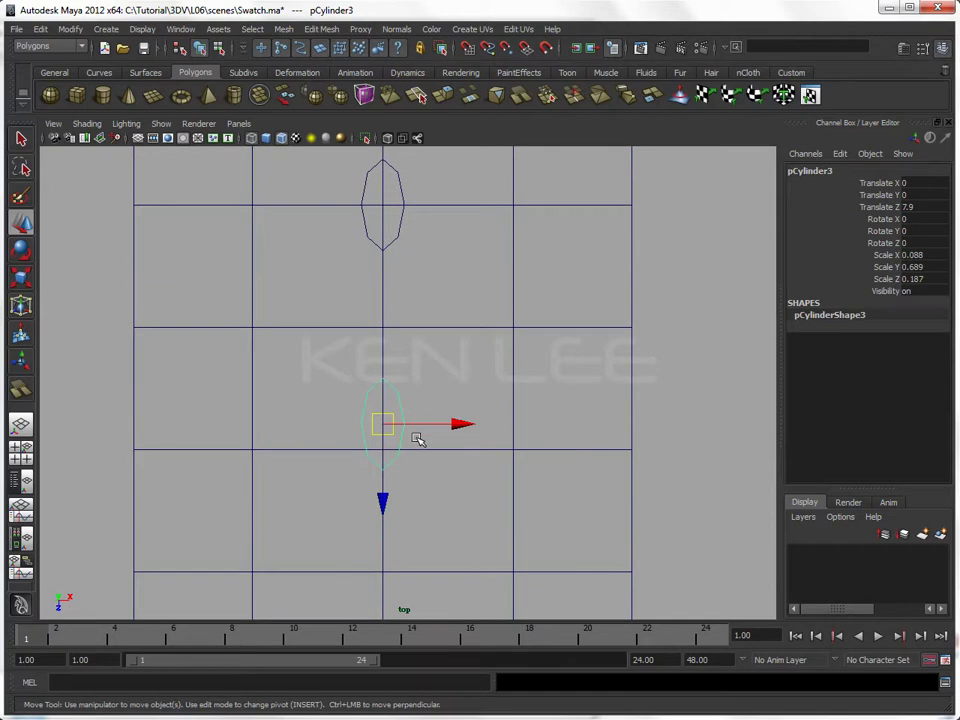
drag(388, 422, 386, 450)
alt+middle_drag(386, 450, 397, 503)
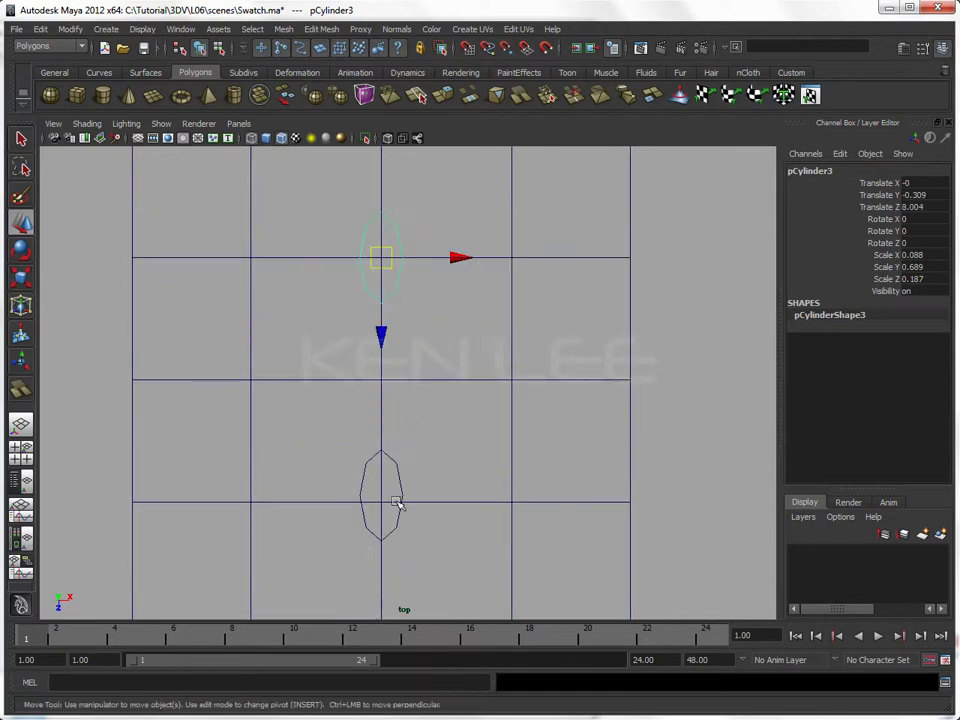
key(shift+d)
drag(381, 499, 383, 505)
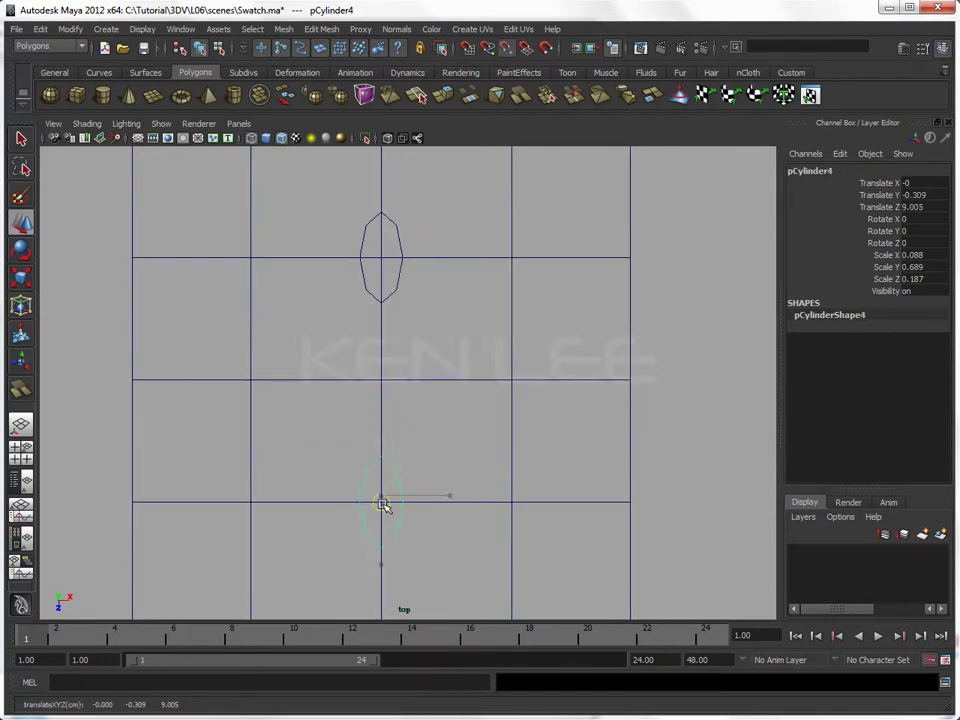
alt+middle_drag(383, 505, 446, 347)
alt+middle_drag(440, 598, 438, 392)
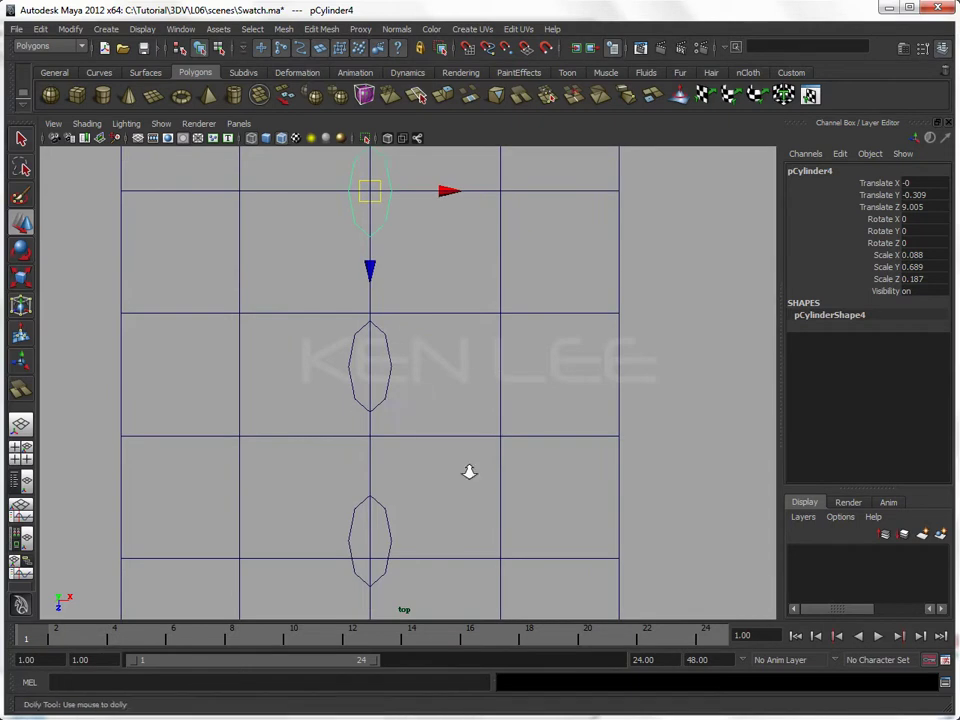
alt+right_drag(467, 471, 242, 450)
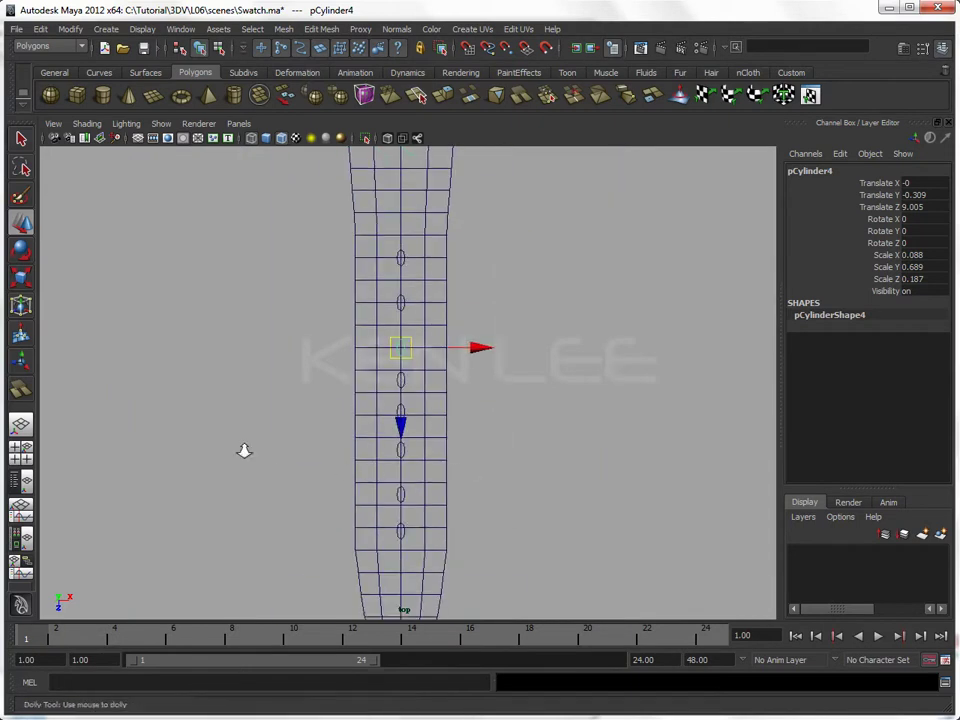
Step: Delete the three surplus cylinders from the row
click(404, 540)
click(404, 530)
key(ctrl+z)
key(shift+d)
click(406, 530)
key(Delete)
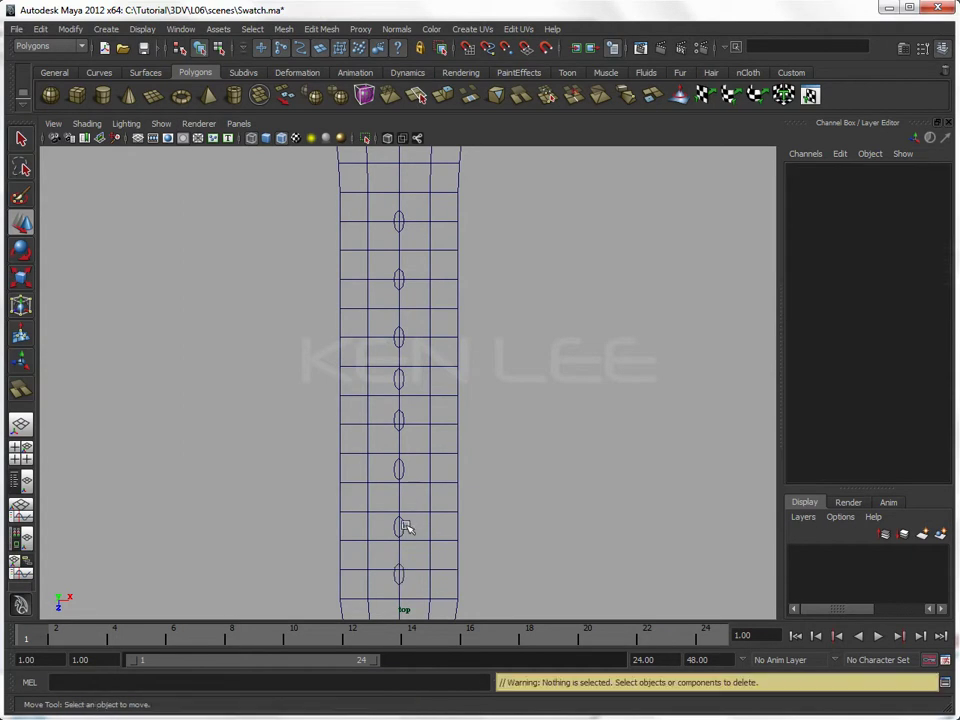
click(405, 527)
key(Delete)
click(402, 467)
key(Delete)
click(399, 418)
key(Delete)
Step: Move the middle cylinder to the next peg position and step duplicates down the strap
click(401, 383)
alt+right_drag(274, 439, 527, 416)
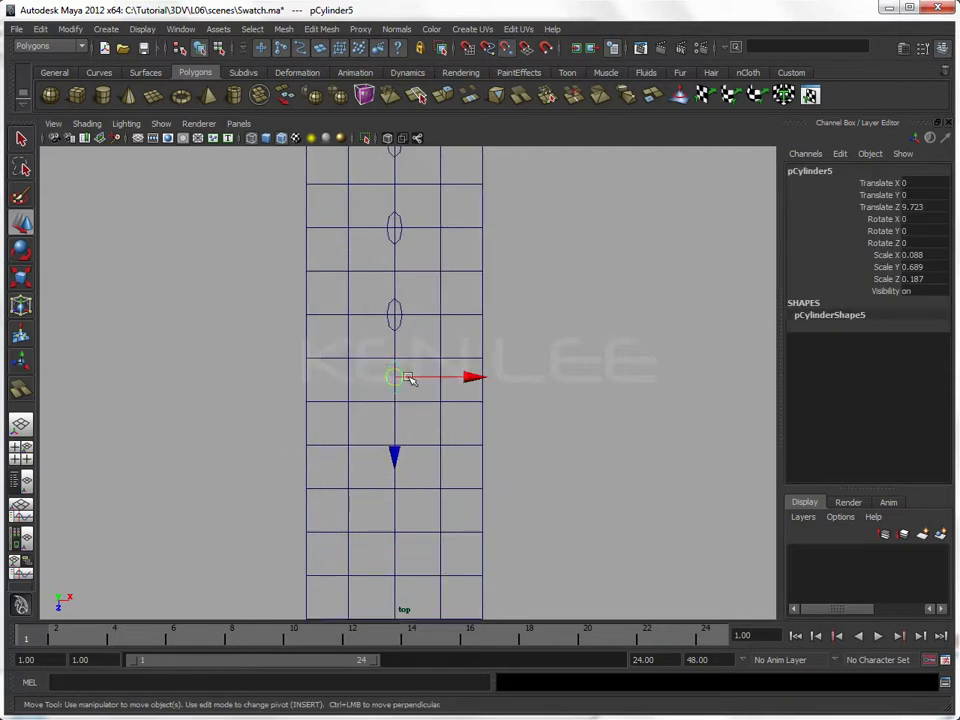
drag(405, 378, 394, 401)
alt+middle_drag(467, 444, 463, 359)
key(ctrl+d)
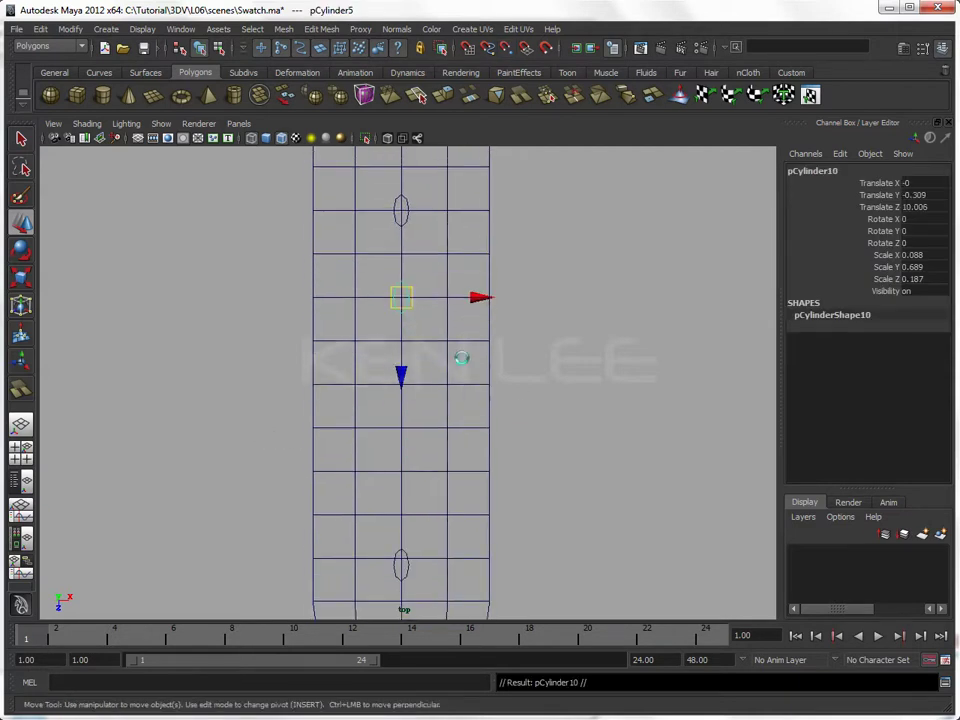
drag(401, 299, 401, 471)
key(ctrl+d)
click(405, 569)
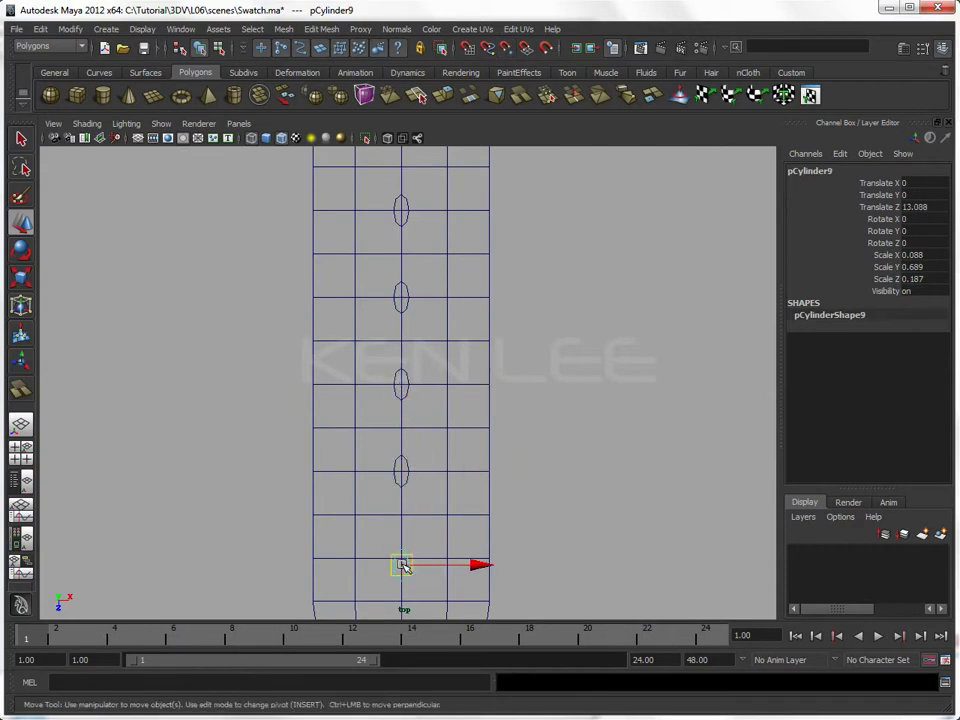
Step: Duplicate the top peg in one-unit steps to complete seven pegs from Z 7.004 to 13.009
click(516, 482)
mouse_move(516, 482)
alt+right_down()
mouse_move(508, 448)
mouse_move(478, 455)
alt+right_up()
alt+middle_drag(478, 455, 478, 468)
mouse_move(403, 390)
alt+right_down()
mouse_move(499, 381)
mouse_move(418, 263)
alt+right_up()
click(397, 271)
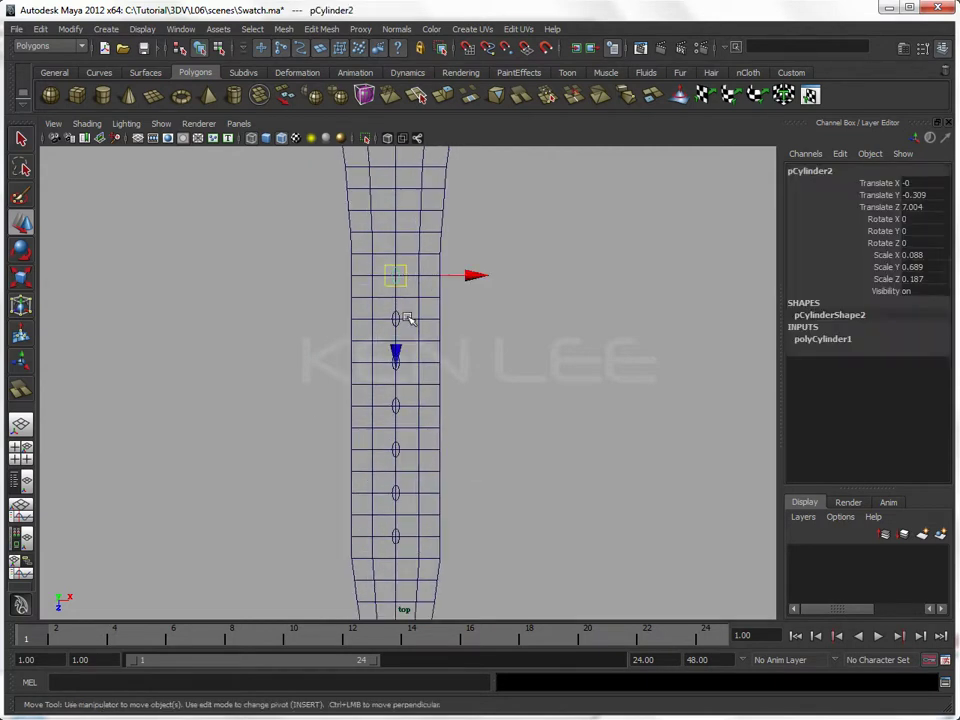
key(shift+d)
key(q)
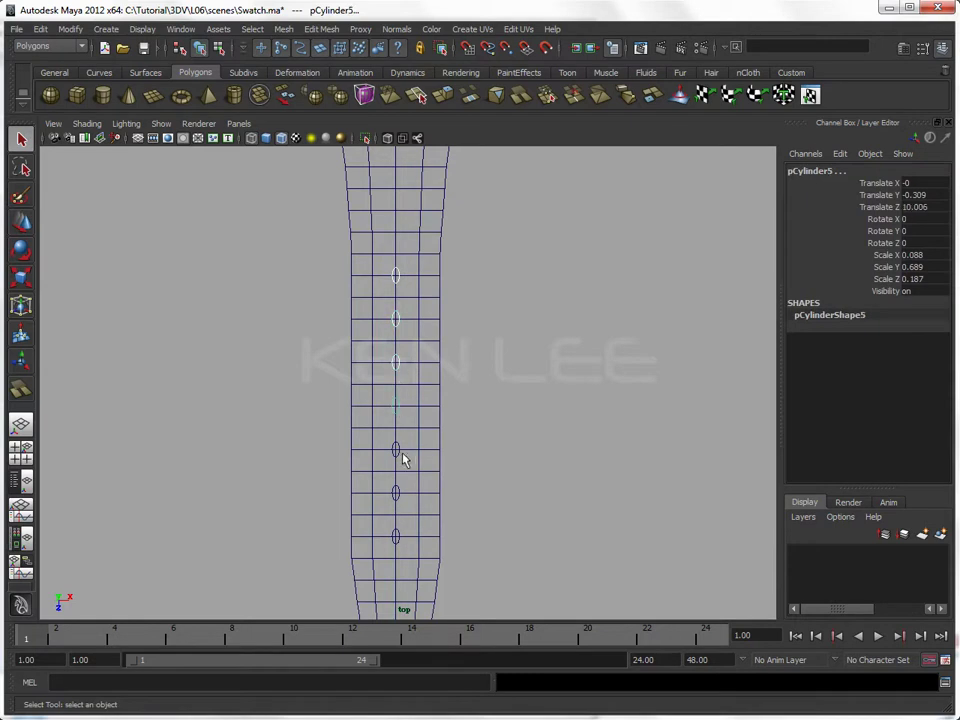
key(shift+d)
Step: Scale the bottom peg cylinder up uniformly and check it in perspective
click(396, 540)
key(r)
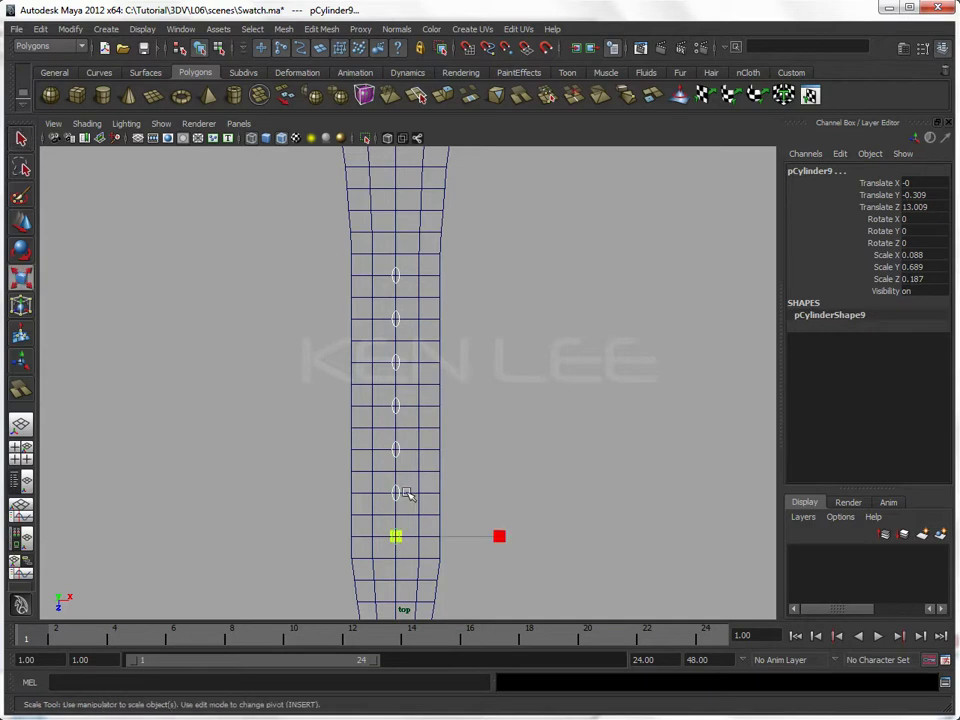
drag(398, 540, 410, 537)
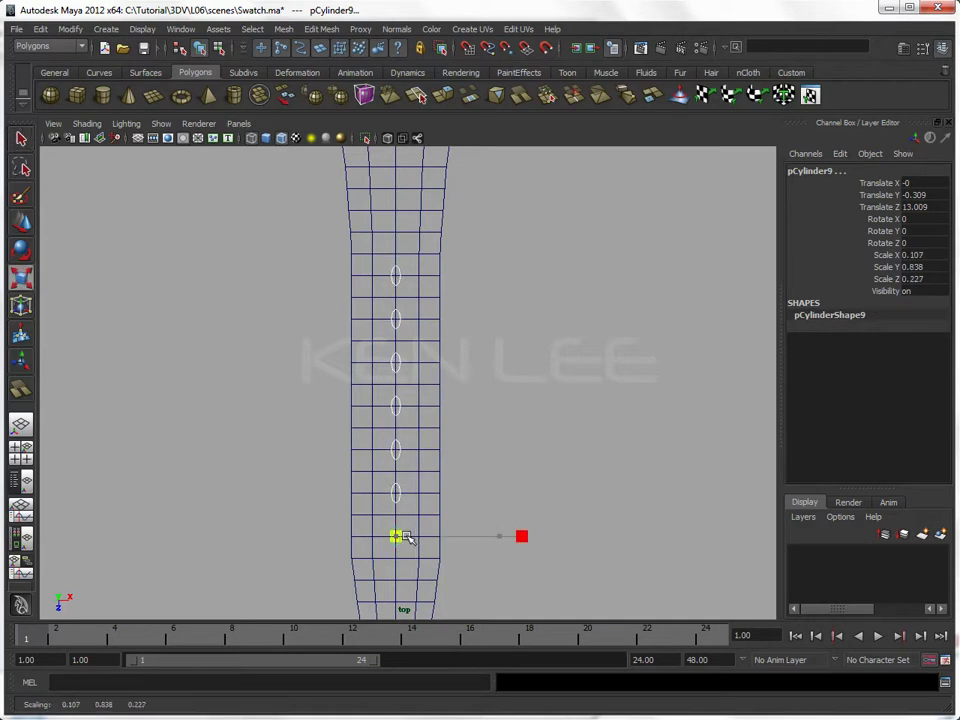
key(space)
mouse_move(500, 428)
mouse_down()
mouse_move(478, 405)
mouse_move(343, 454)
mouse_move(274, 446)
mouse_up()
key(space)
Step: Widen and lengthen the bottom peg to about 0.14 × 0.821 × 0.237, then view it shaded
drag(492, 535, 514, 536)
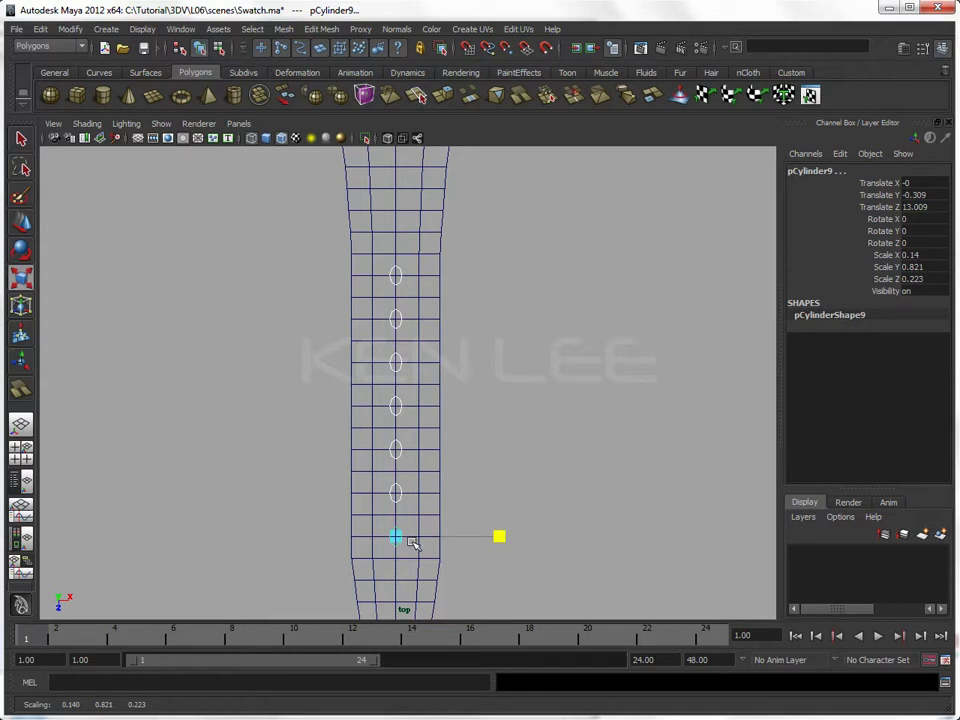
alt+middle_drag(413, 543, 467, 465)
drag(393, 567, 390, 575)
scroll(414, 396, down, 3)
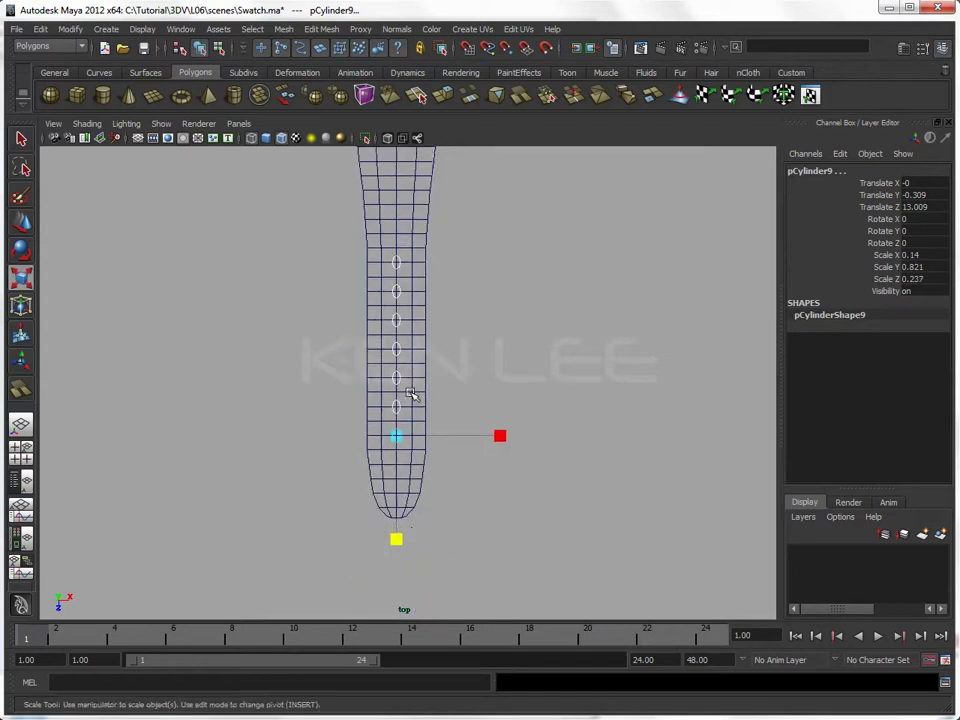
key(space)
click(459, 382)
mouse_move(459, 382)
alt+mouse_down()
mouse_move(456, 392)
mouse_move(453, 326)
mouse_move(471, 368)
mouse_move(450, 365)
mouse_move(420, 402)
alt+mouse_up()
key(5)
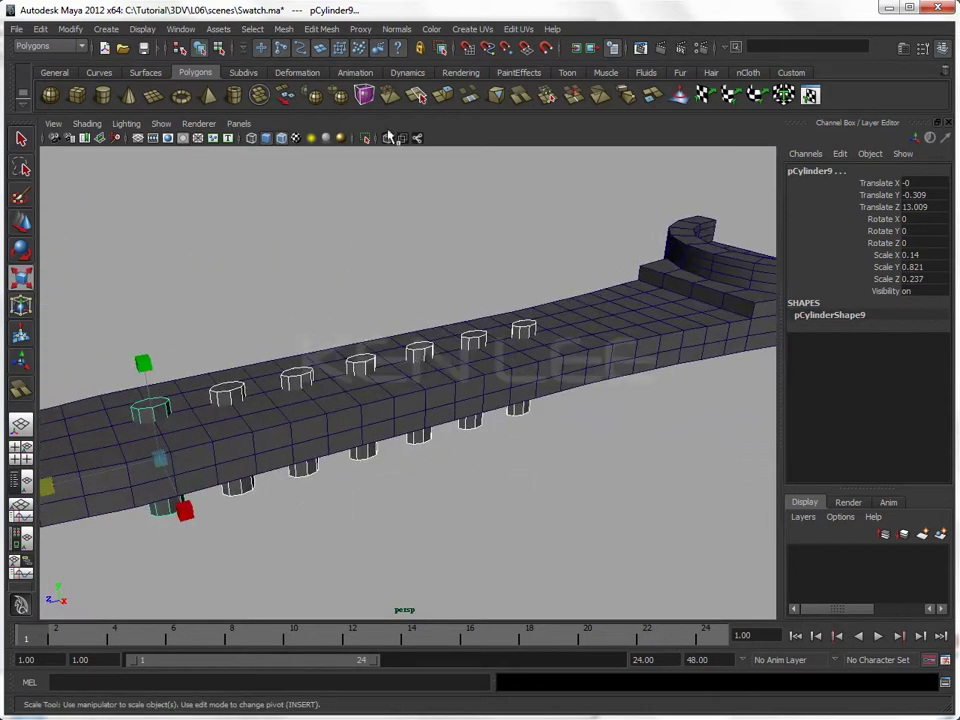
Step: Combine the peg cylinders into one mesh and delete history on the pegs and strap
click(283, 29)
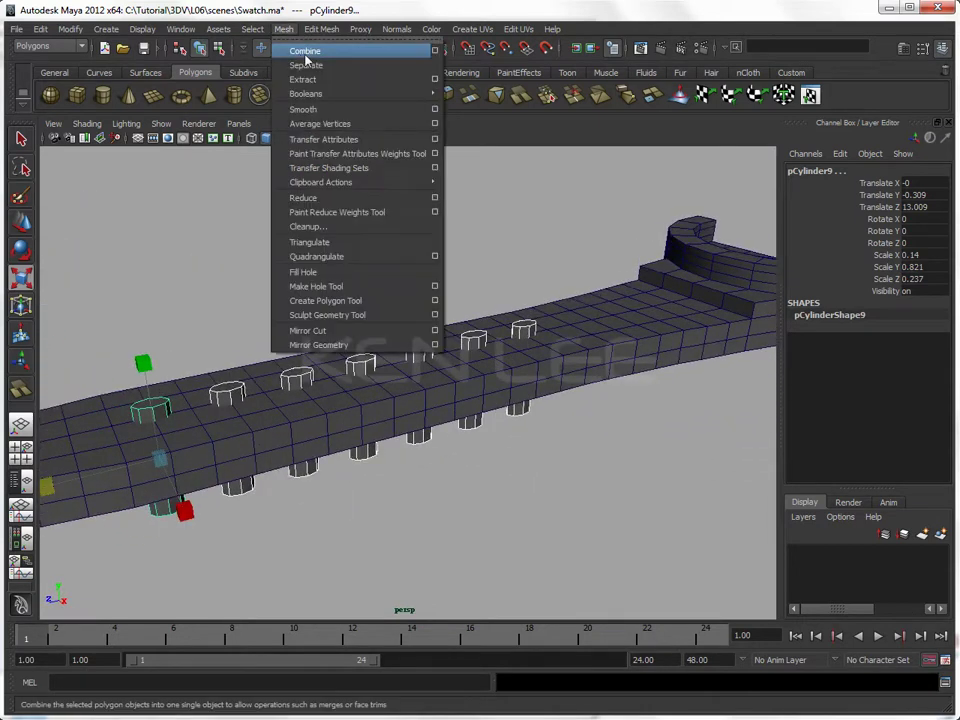
click(305, 58)
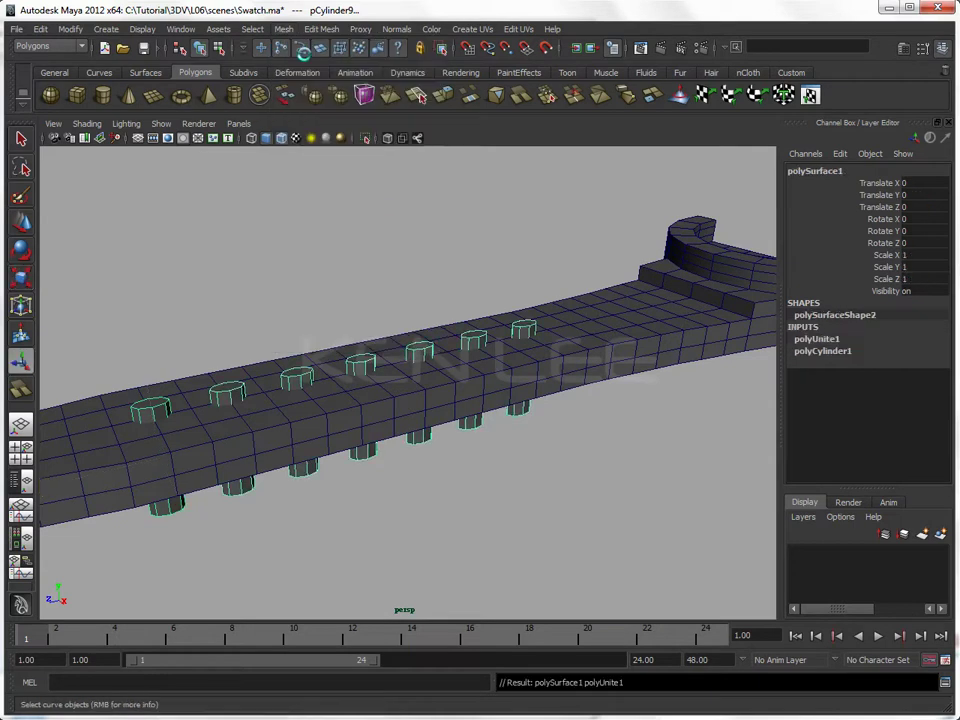
click(41, 29)
mouse_move(76, 184)
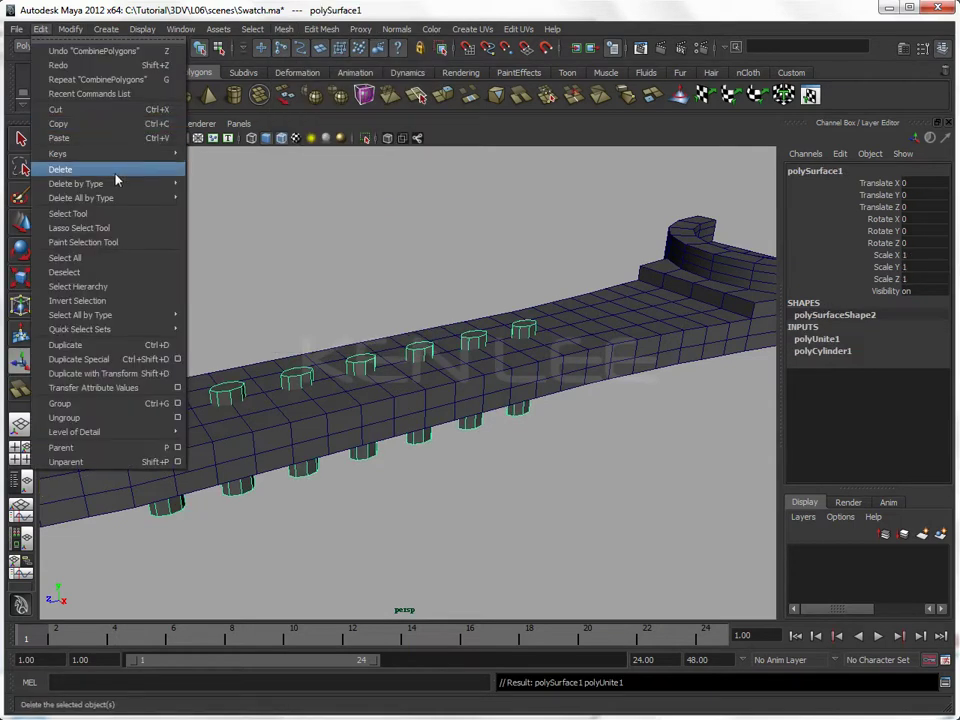
click(272, 194)
click(600, 316)
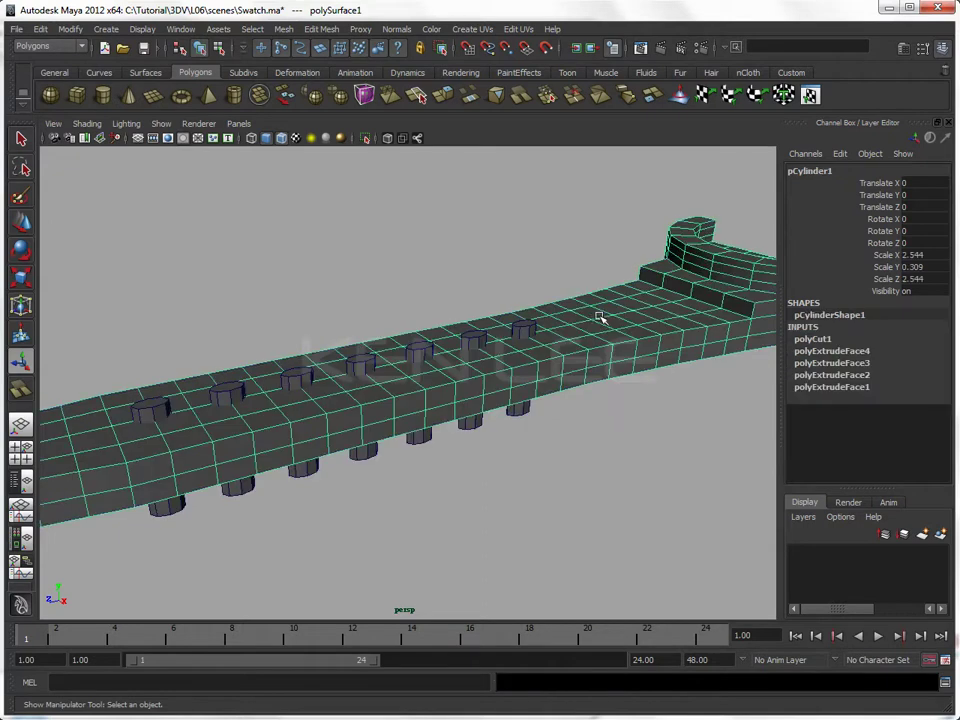
click(41, 29)
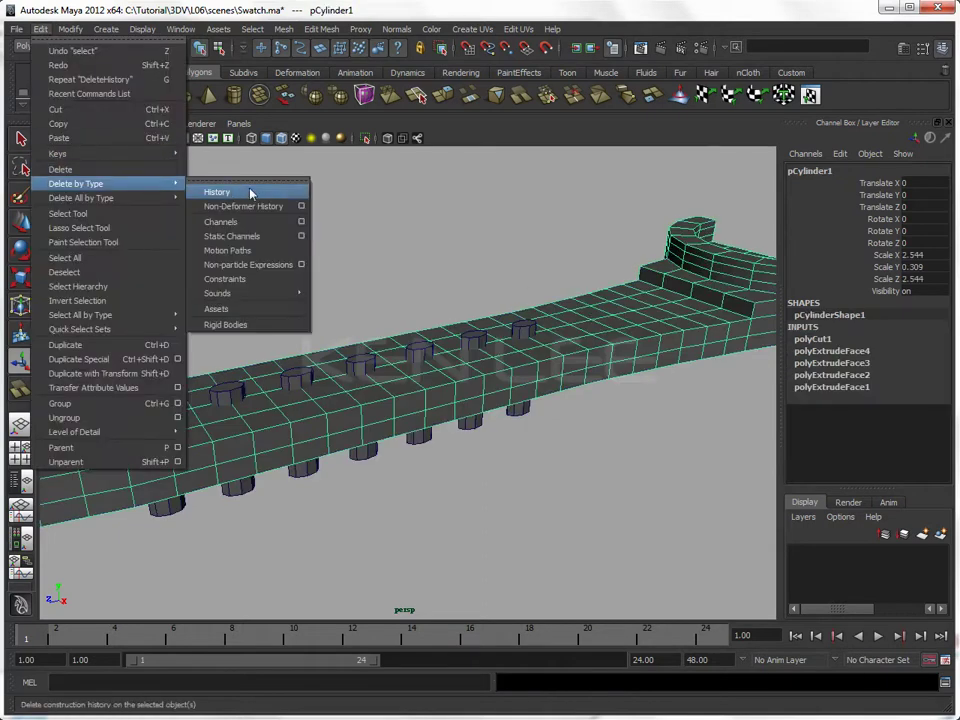
click(249, 190)
click(343, 218)
Step: Boolean-subtract the combined pegs from the strap to leave a row of holes
click(645, 325)
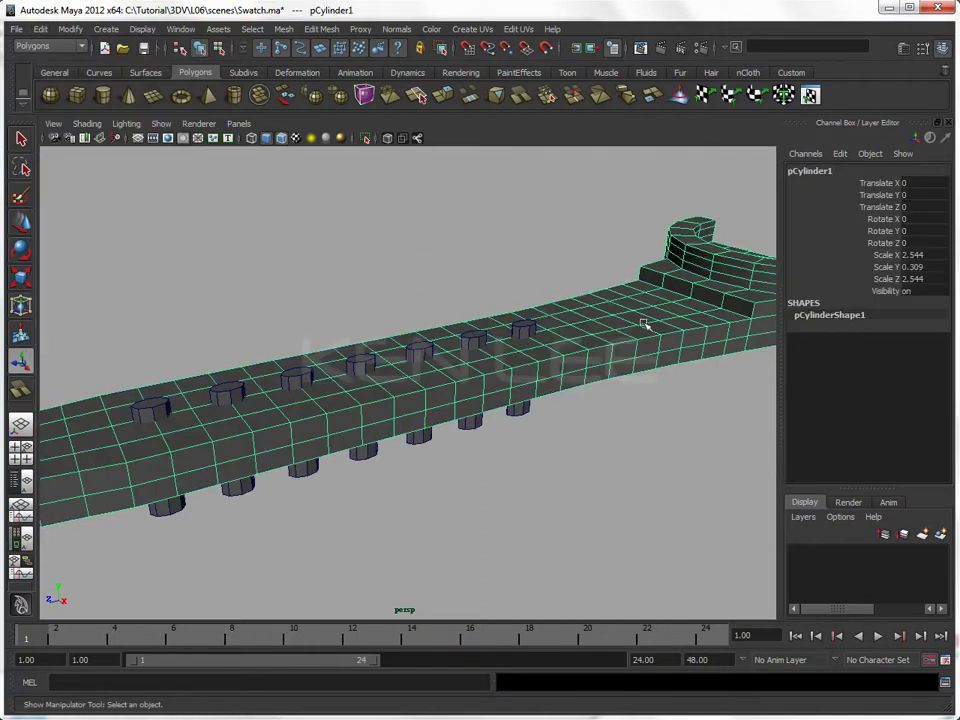
shift+click(524, 417)
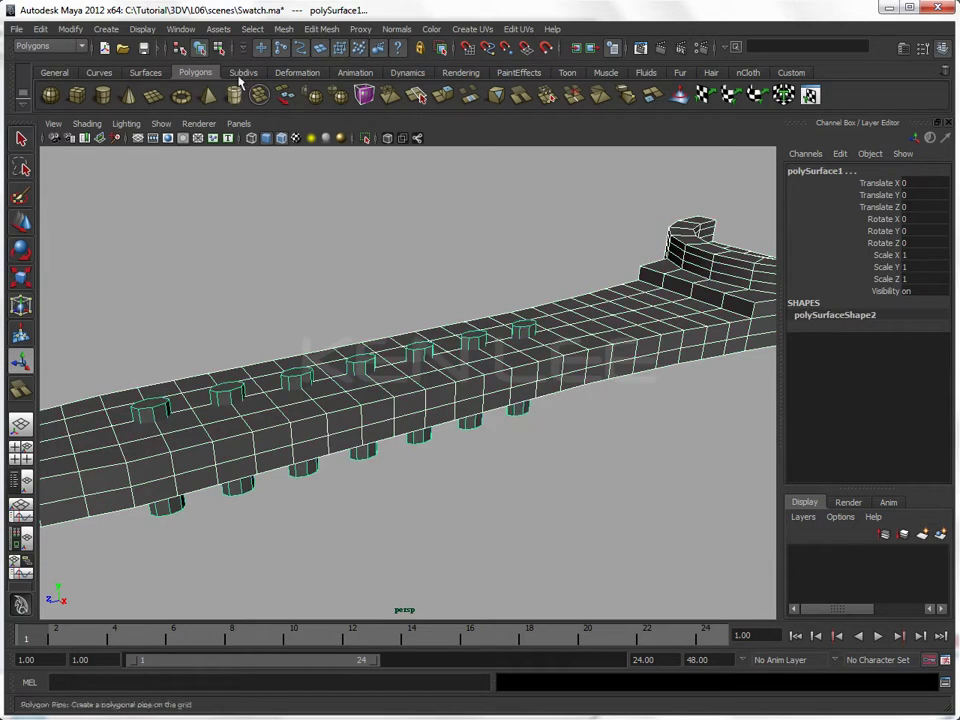
click(285, 29)
mouse_move(306, 93)
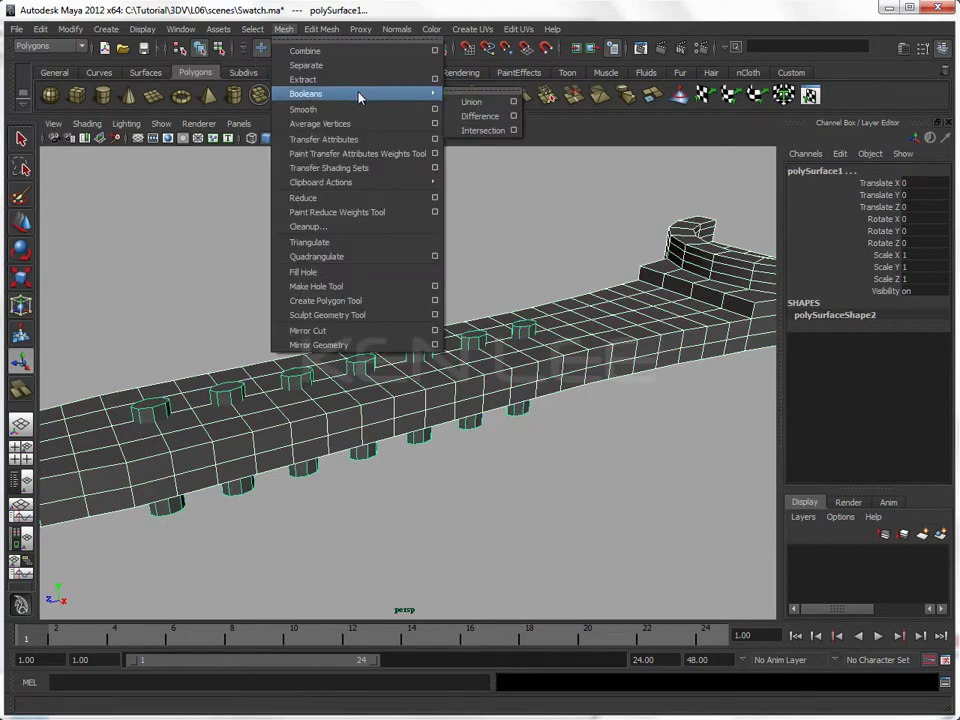
click(480, 116)
click(480, 255)
mouse_move(480, 255)
alt+mouse_down()
mouse_move(541, 429)
mouse_move(487, 434)
alt+mouse_up()
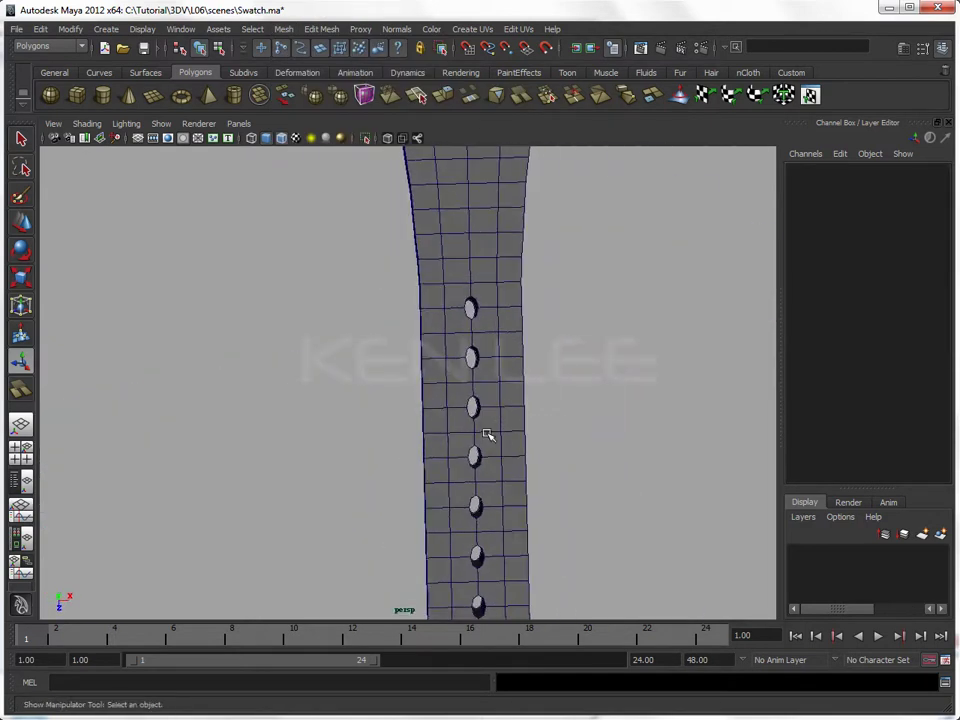
click(480, 434)
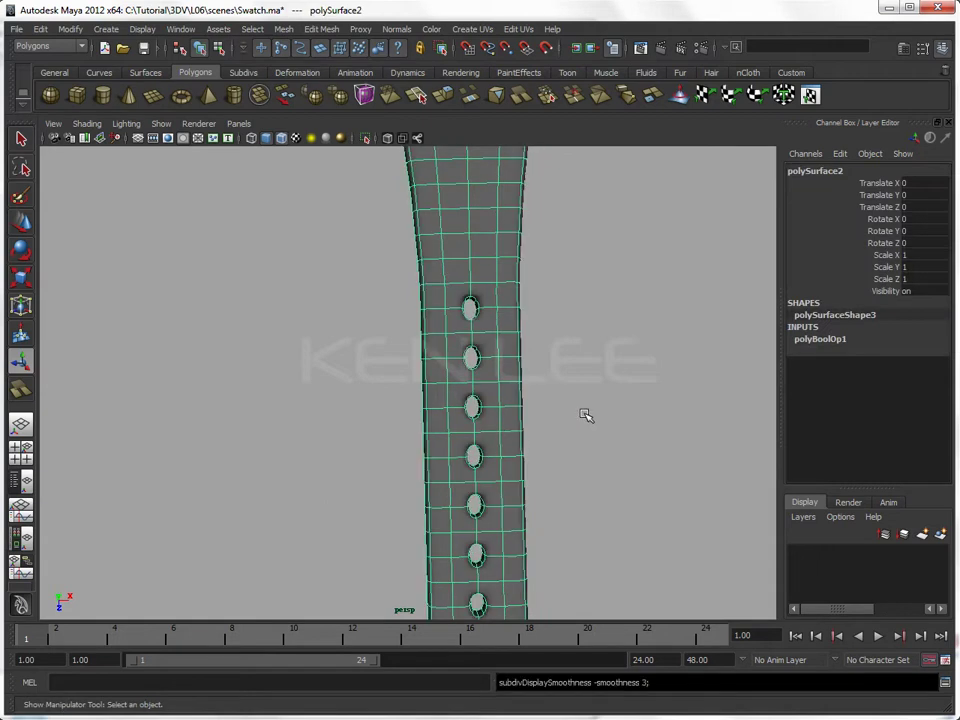
click(578, 416)
mouse_move(574, 418)
alt+mouse_down()
mouse_move(528, 427)
mouse_move(512, 375)
mouse_move(418, 386)
mouse_move(422, 431)
alt+mouse_up()
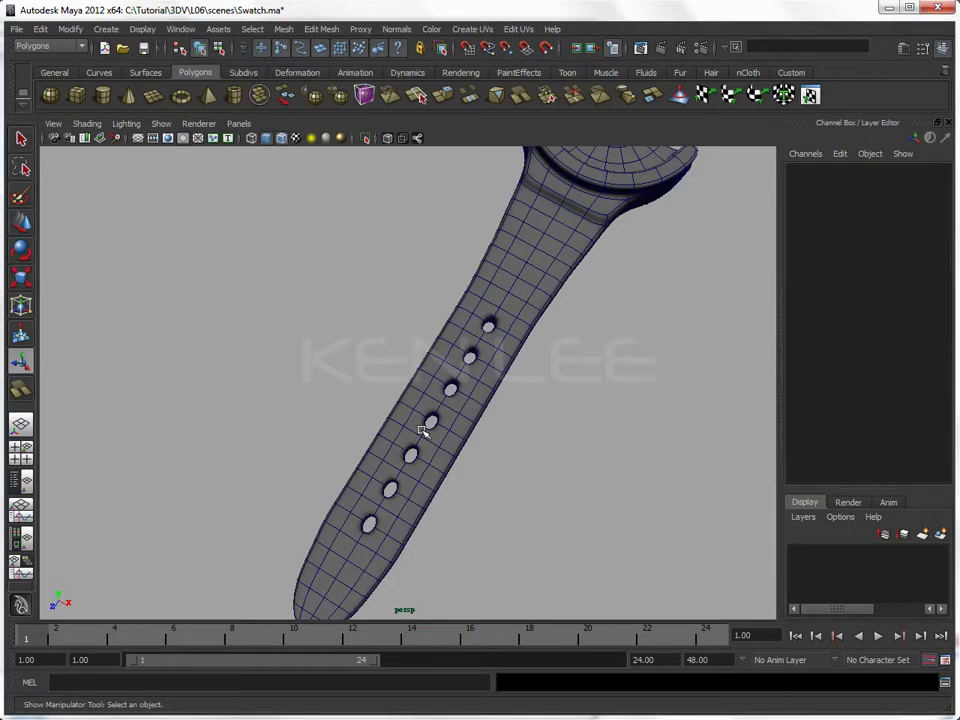
mouse_move(535, 408)
alt+mouse_down()
mouse_move(514, 409)
mouse_move(489, 353)
alt+mouse_up()
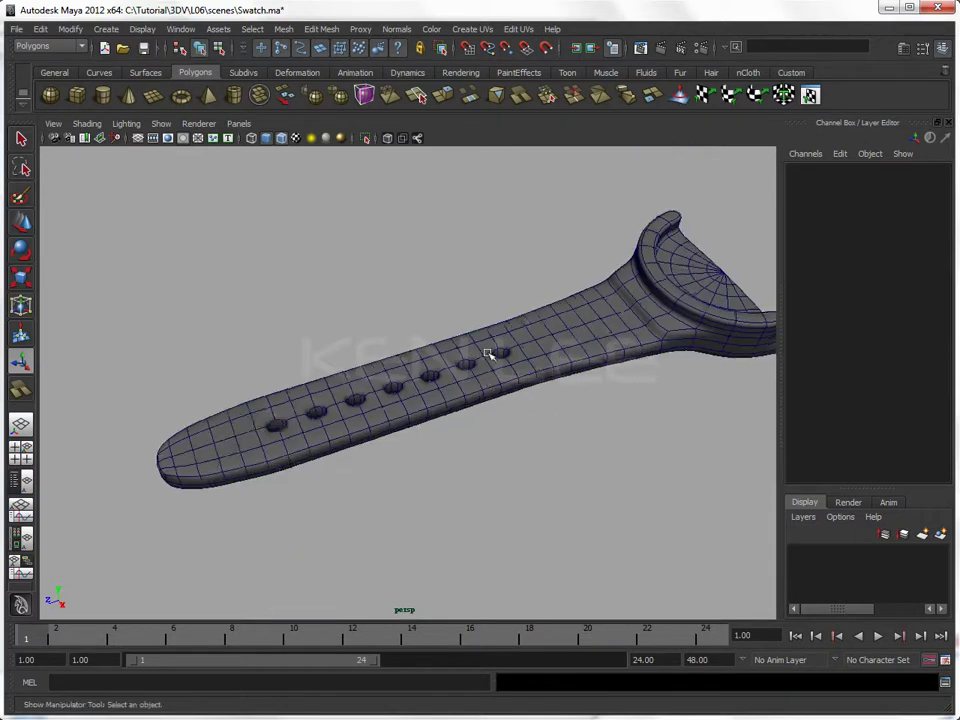
click(489, 353)
drag(491, 422, 572, 364)
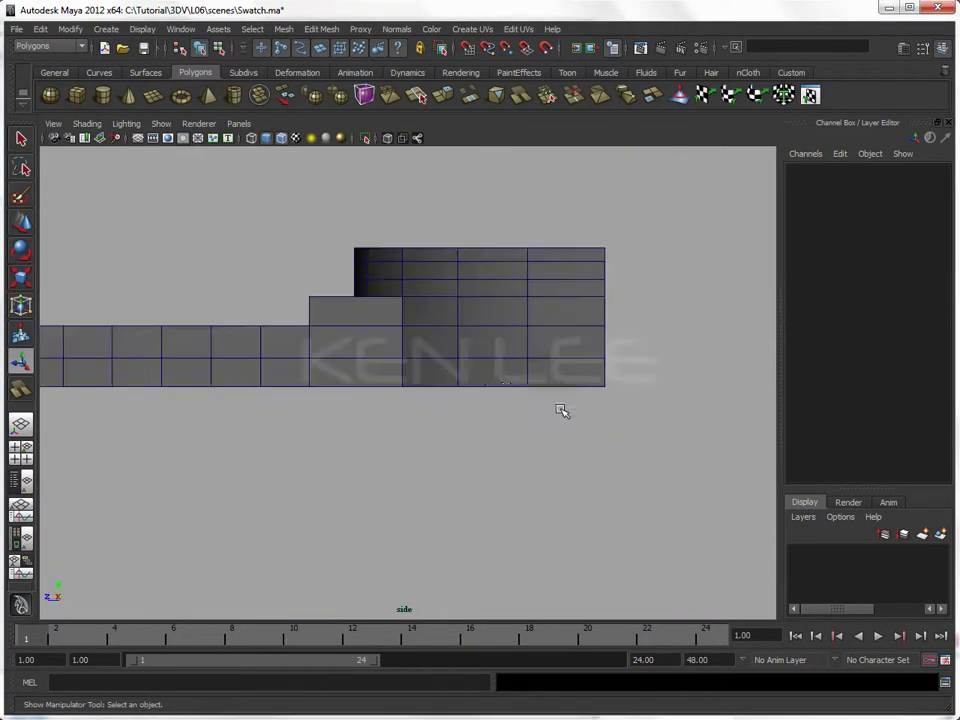
click(497, 393)
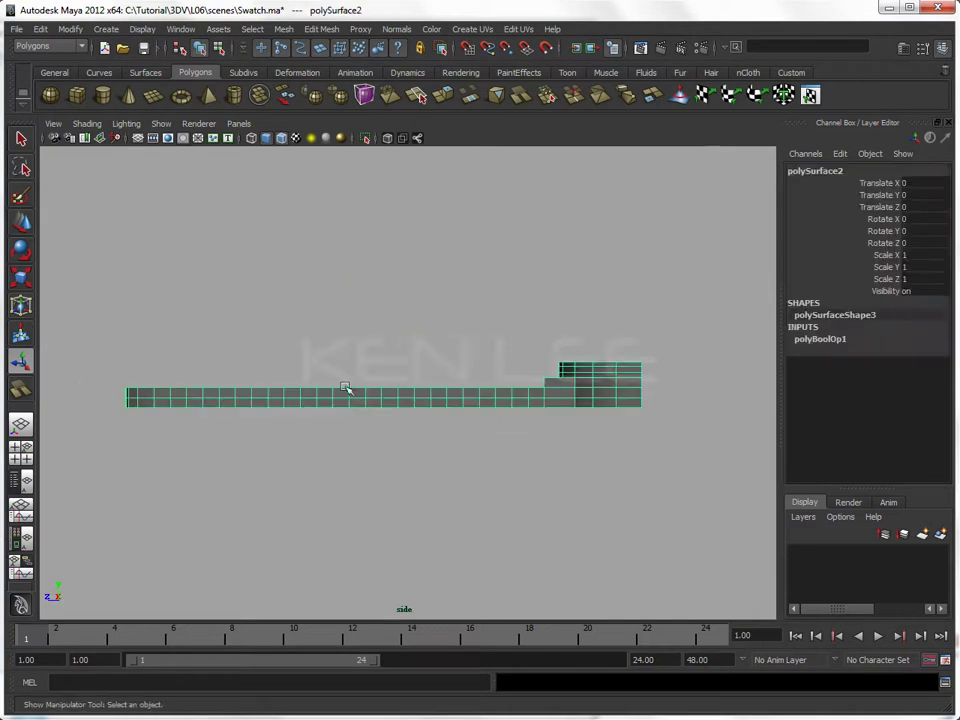
Step: Lower the strap's top-row vertices slightly along Y and preview the smoothed mesh
right_click(481, 387)
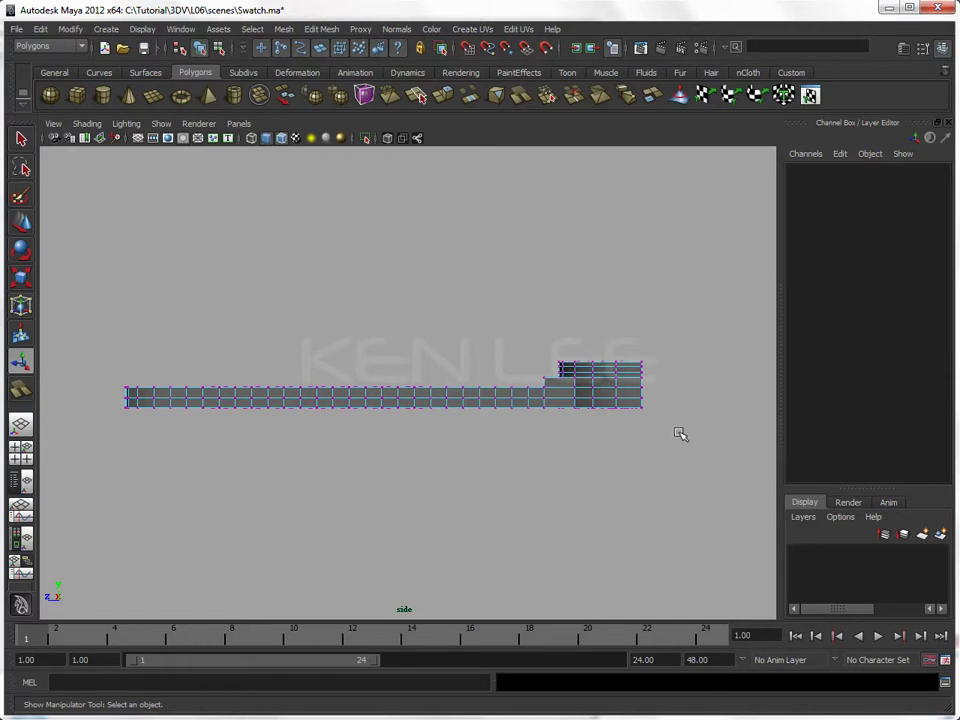
drag(497, 408, 86, 390)
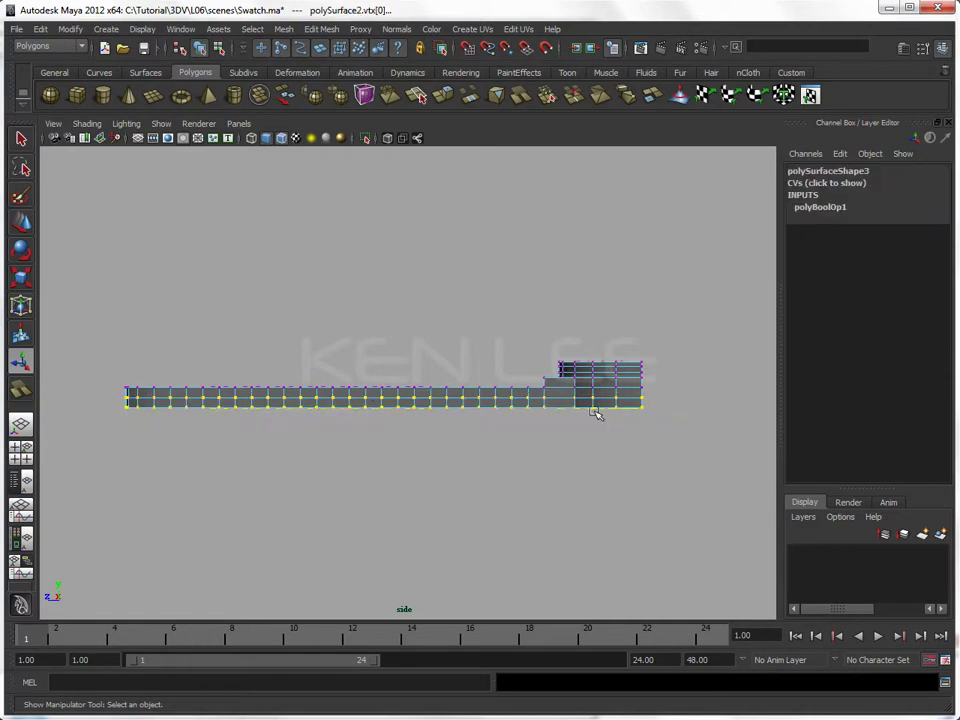
drag(91, 325, 700, 400)
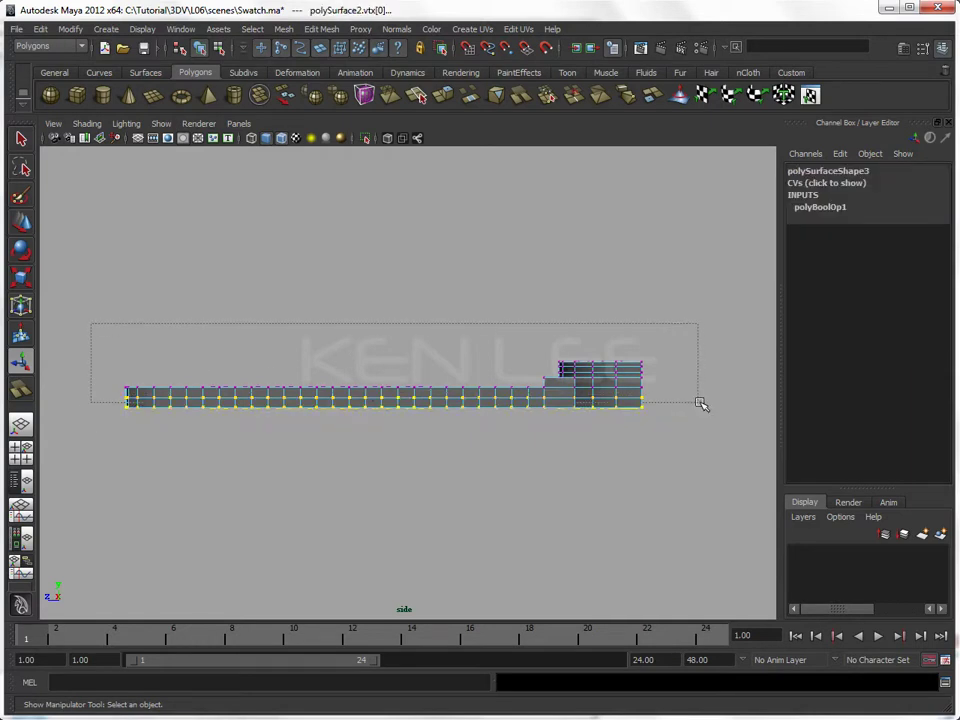
key(w)
click(385, 302)
drag(386, 302, 388, 306)
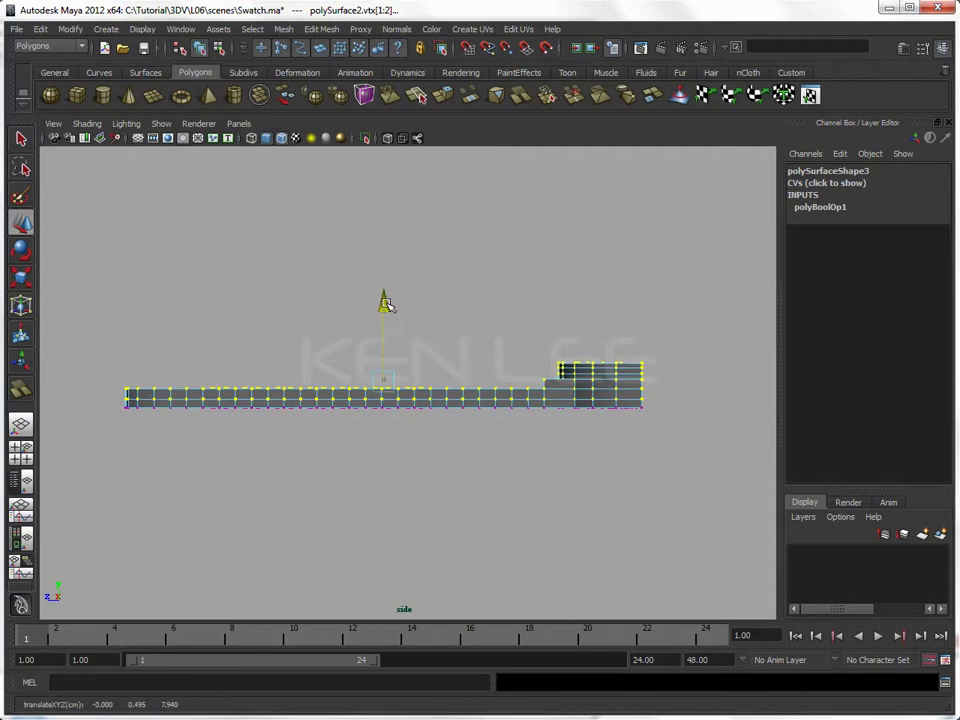
drag(86, 317, 686, 401)
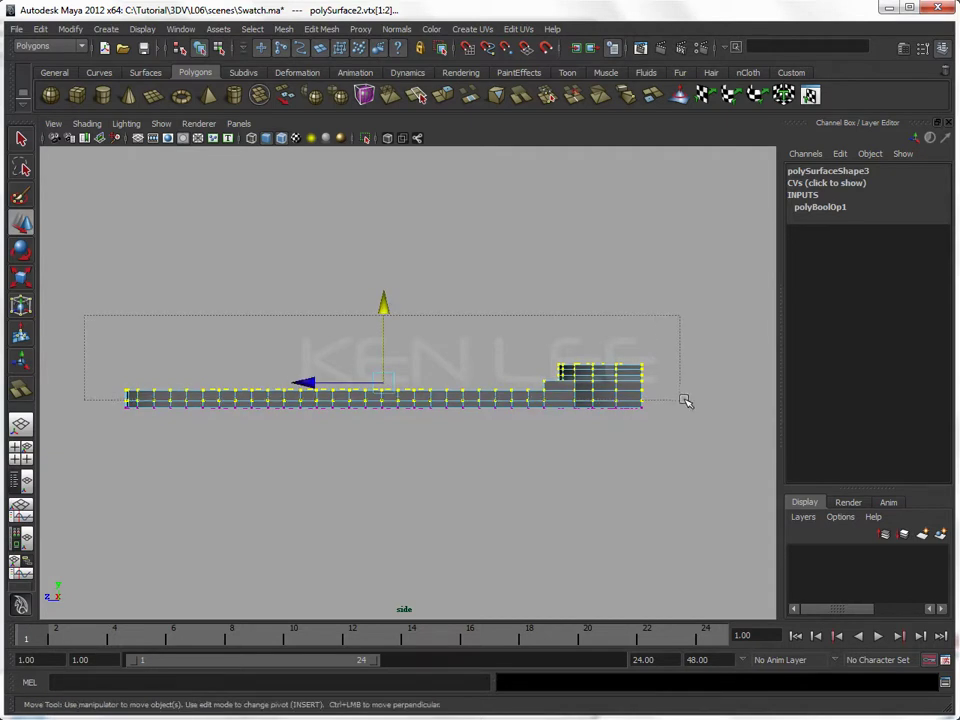
key(3)
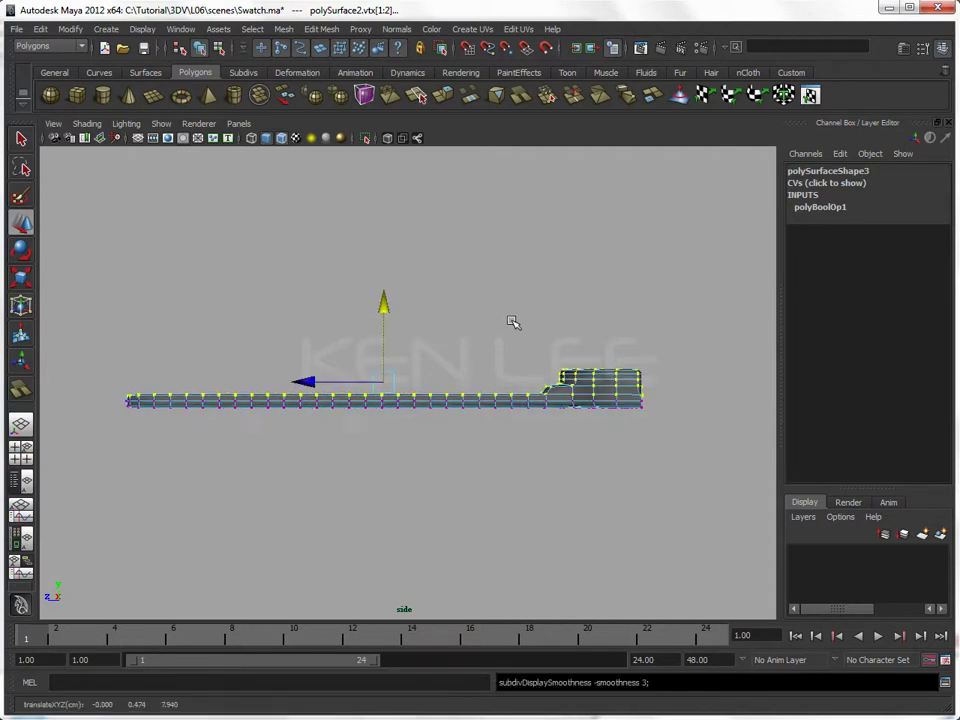
Step: Select a region of strap vertices and compare against the winged-watch reference photo
click(473, 338)
drag(62, 370, 539, 453)
key(alt+Tab)
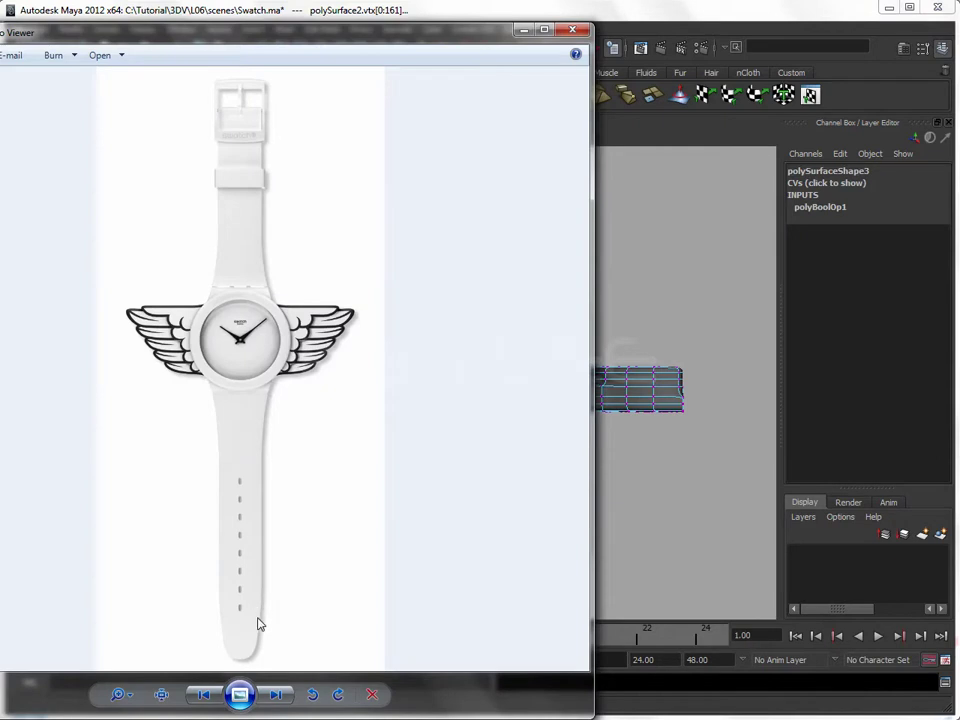
click(671, 540)
key(space)
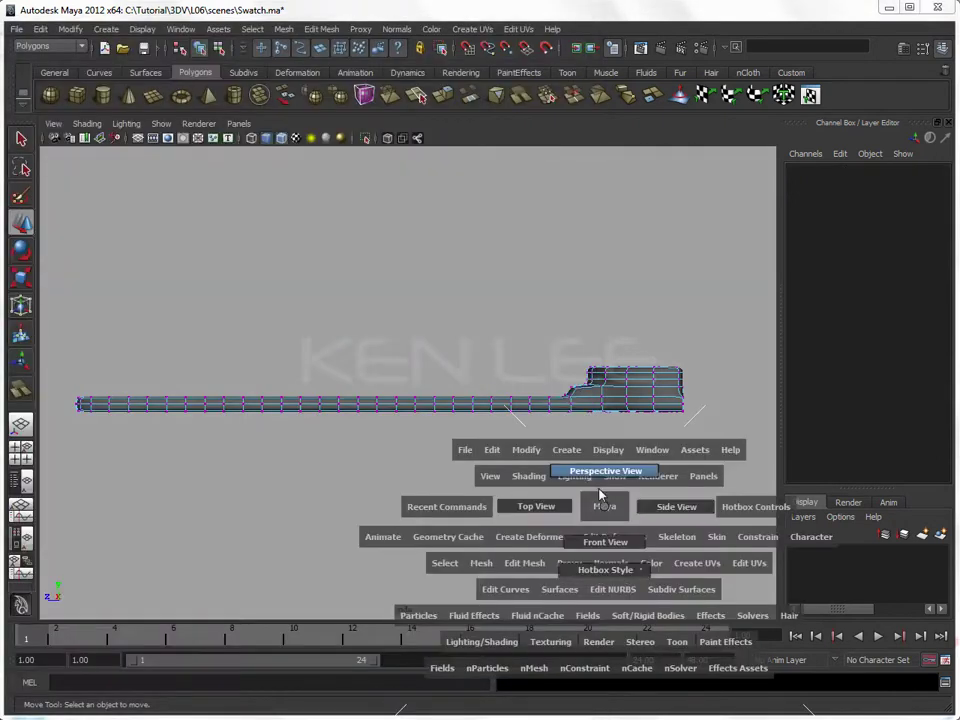
Step: Select the strap tip's vertices and add a lattice deformer from the Animation menu set
click(541, 507)
drag(367, 526, 297, 473)
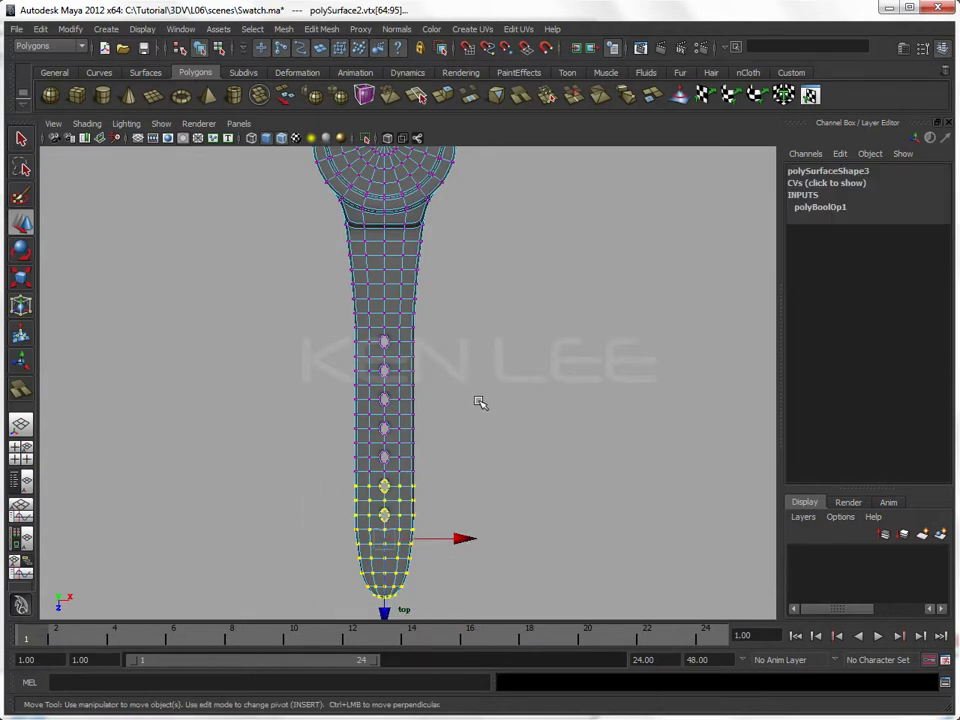
key(space)
mouse_move(480, 402)
mouse_down()
mouse_move(484, 302)
mouse_move(452, 338)
mouse_move(504, 343)
mouse_move(515, 362)
mouse_up()
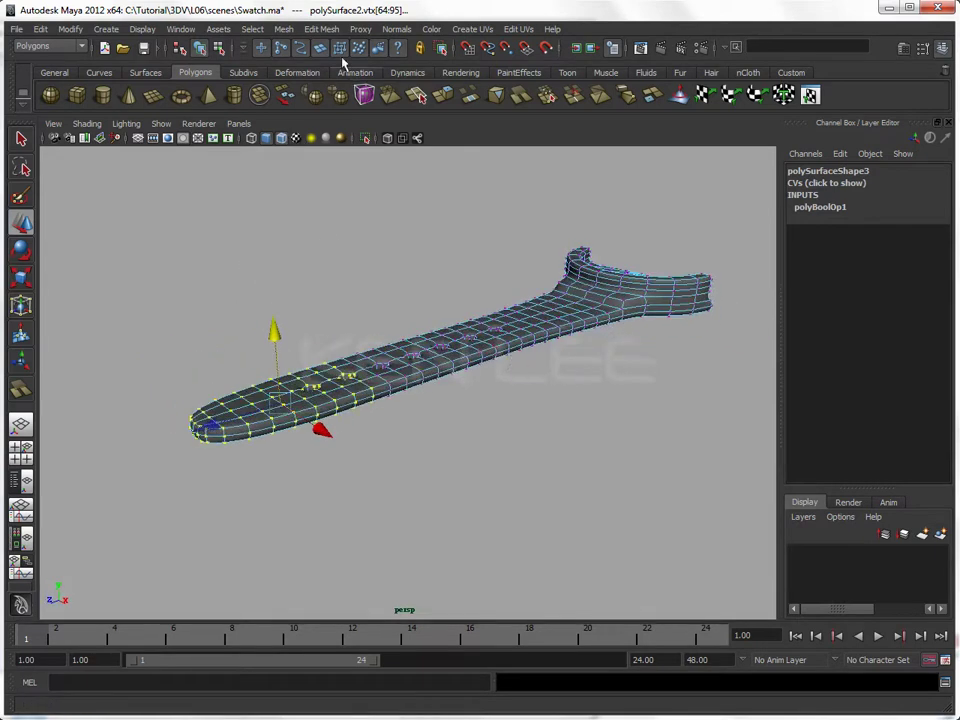
click(322, 30)
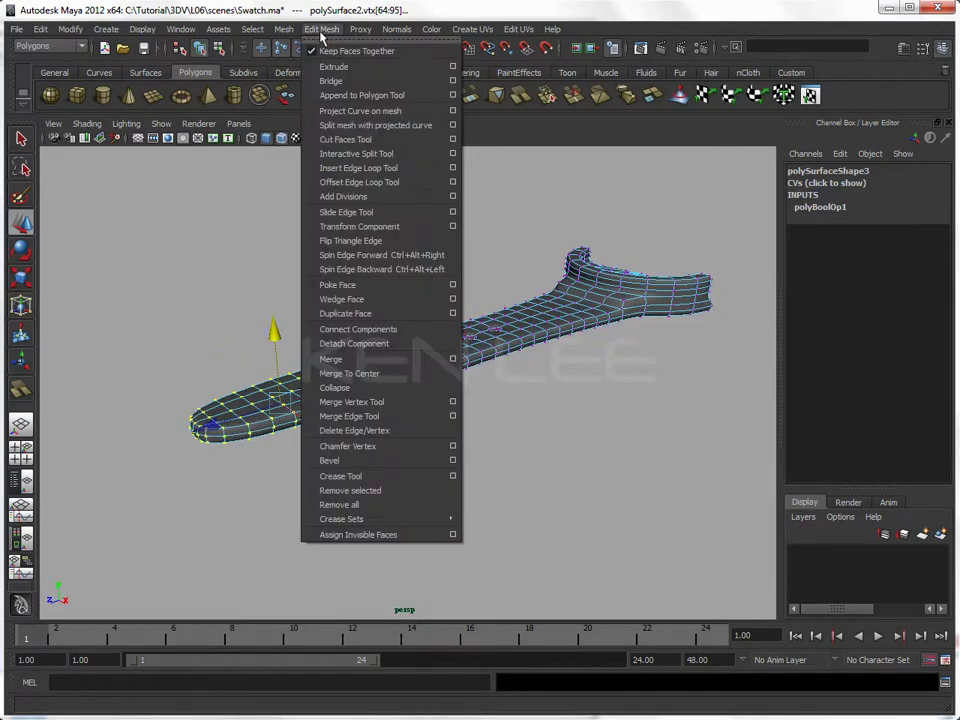
click(50, 46)
click(38, 60)
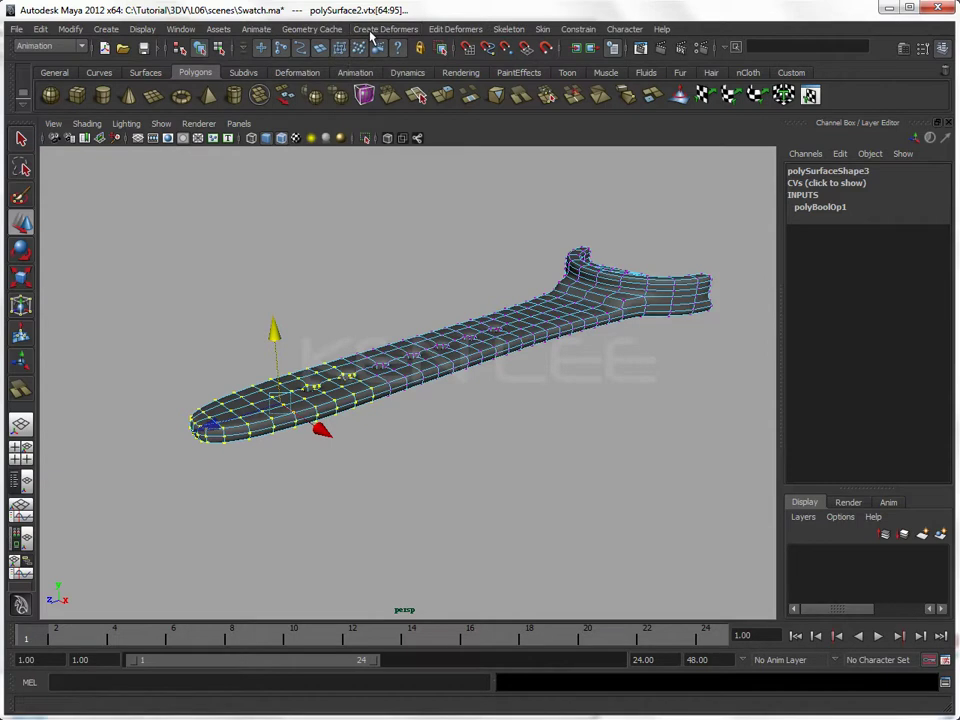
click(378, 30)
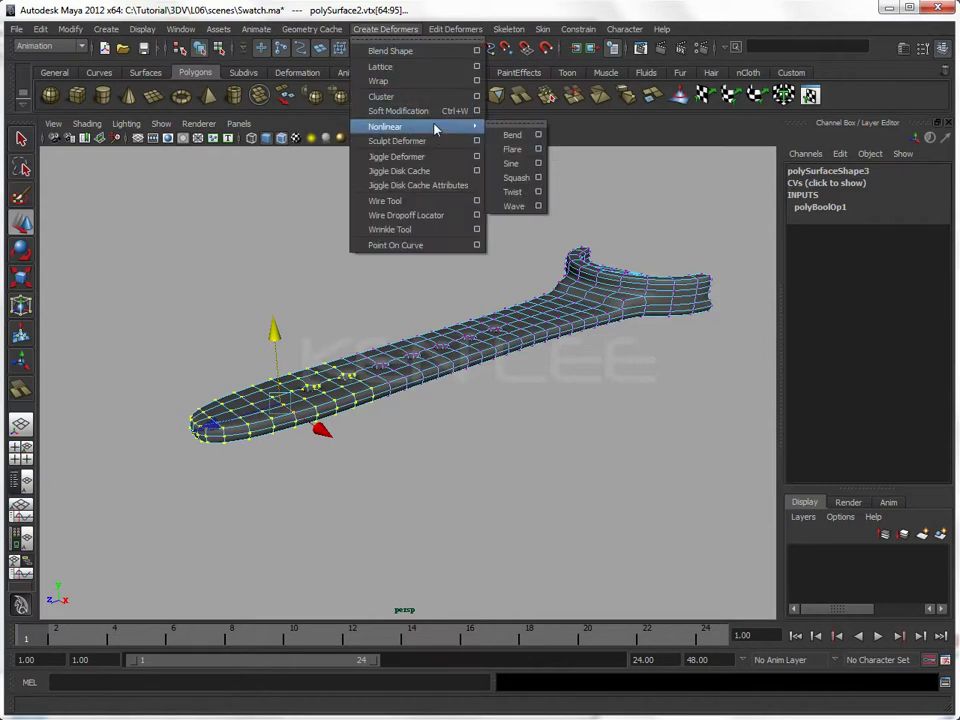
click(397, 67)
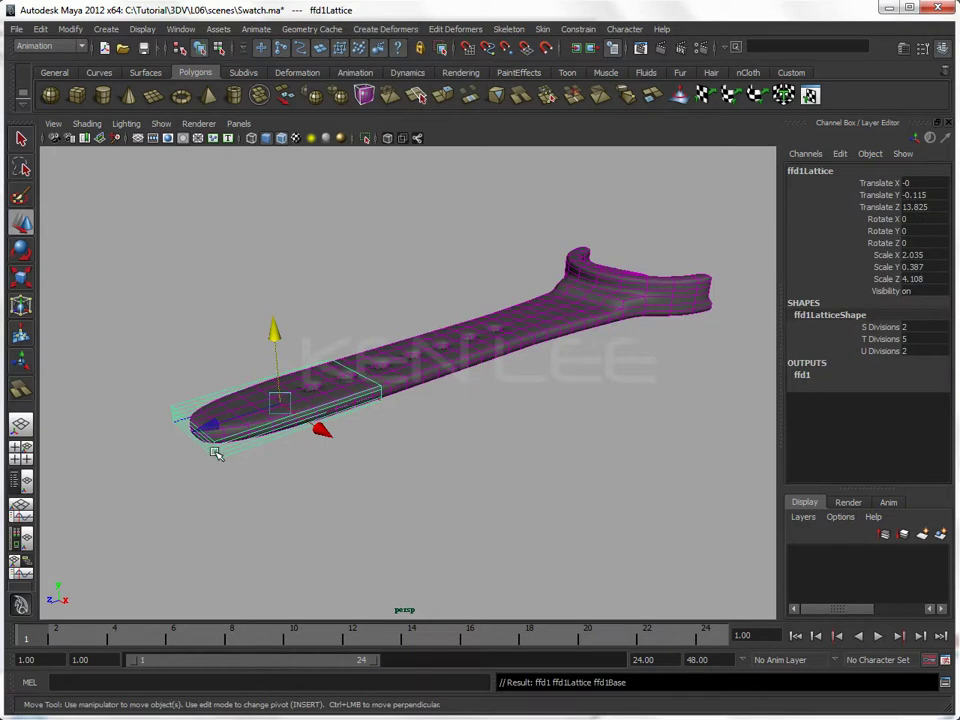
Step: In side view, scale the tip lattice points in Y to make the strap tip thinner
right_drag(215, 452, 141, 394)
drag(141, 394, 332, 497)
key(space)
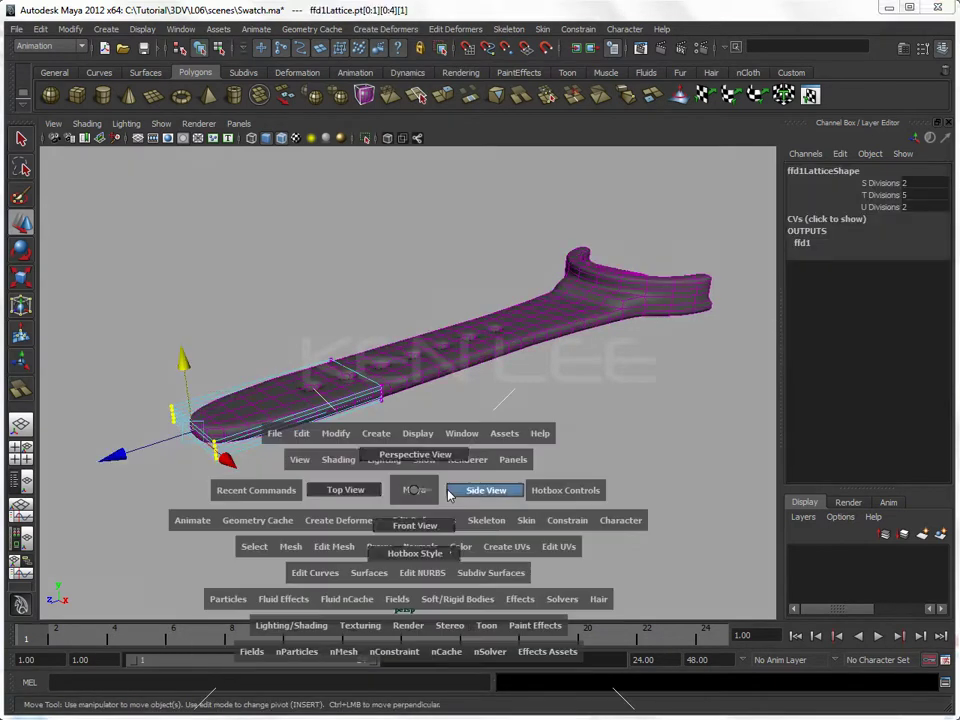
drag(449, 494, 470, 492)
key(r)
drag(75, 507, 78, 457)
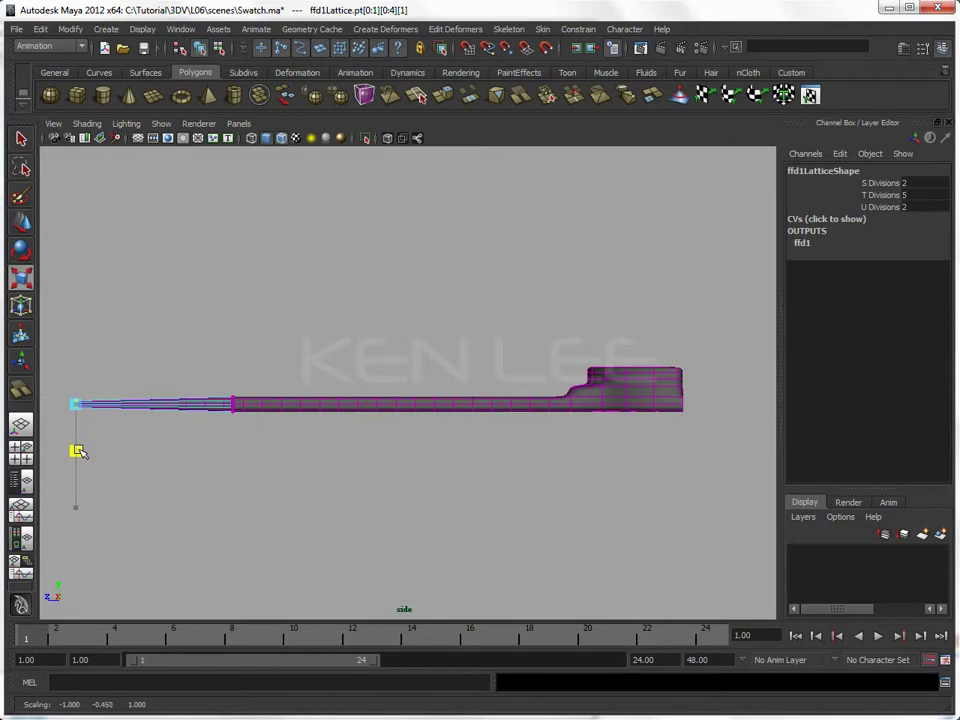
click(338, 485)
Step: Delete the strap's construction history and save Swatch.ma
key(space)
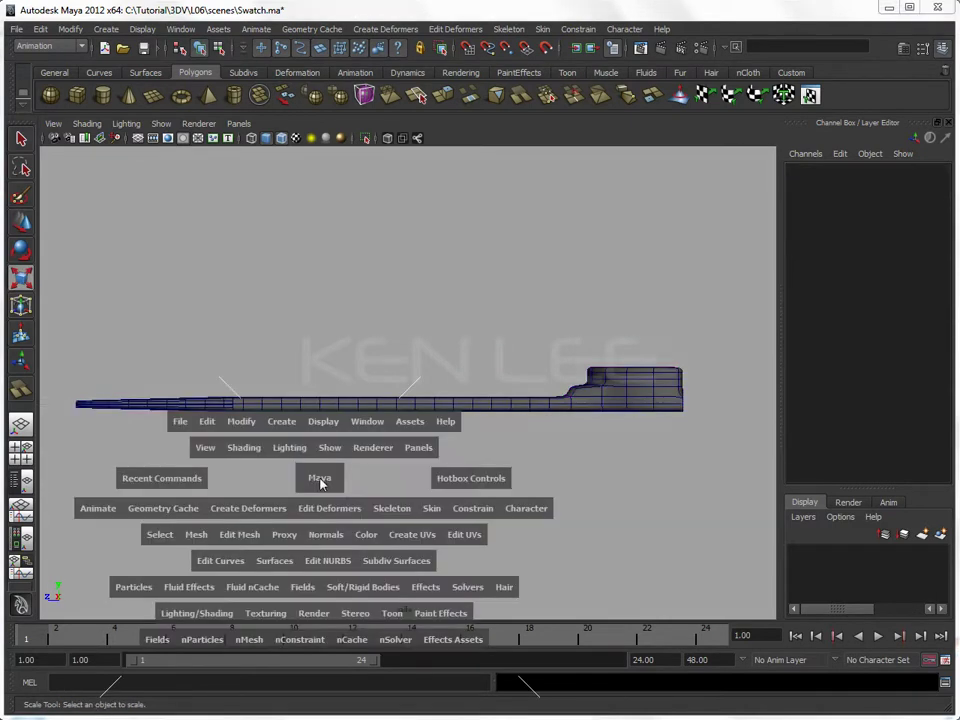
drag(318, 453, 318, 420)
mouse_move(318, 420)
alt+mouse_down()
mouse_move(375, 456)
mouse_move(514, 450)
mouse_move(414, 484)
mouse_move(470, 428)
mouse_move(407, 450)
alt+mouse_up()
click(463, 362)
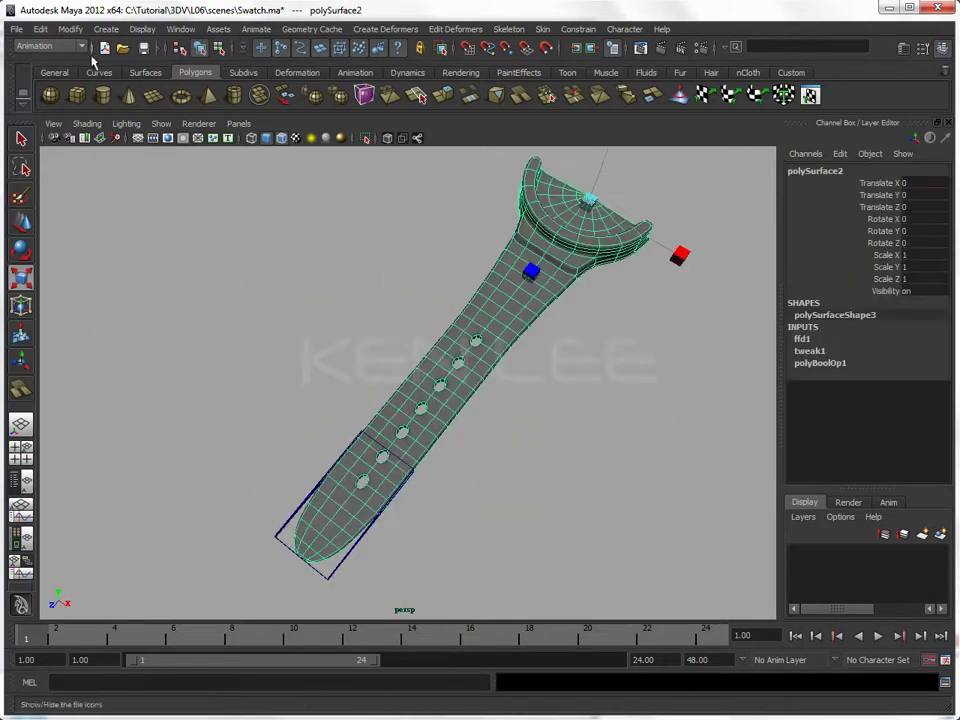
click(40, 29)
click(272, 189)
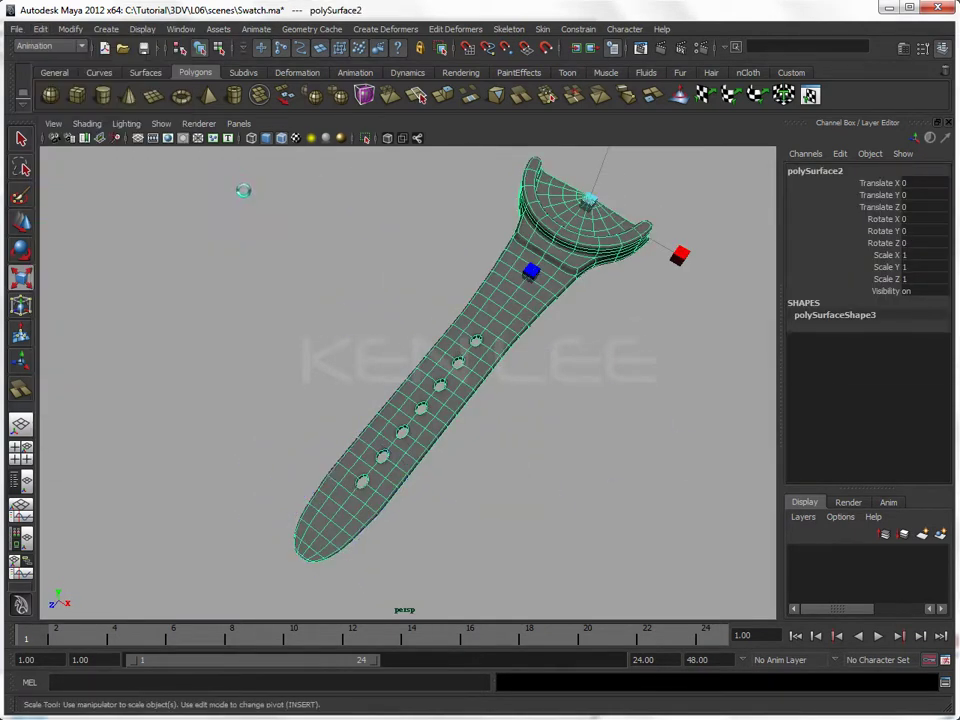
click(242, 189)
click(143, 50)
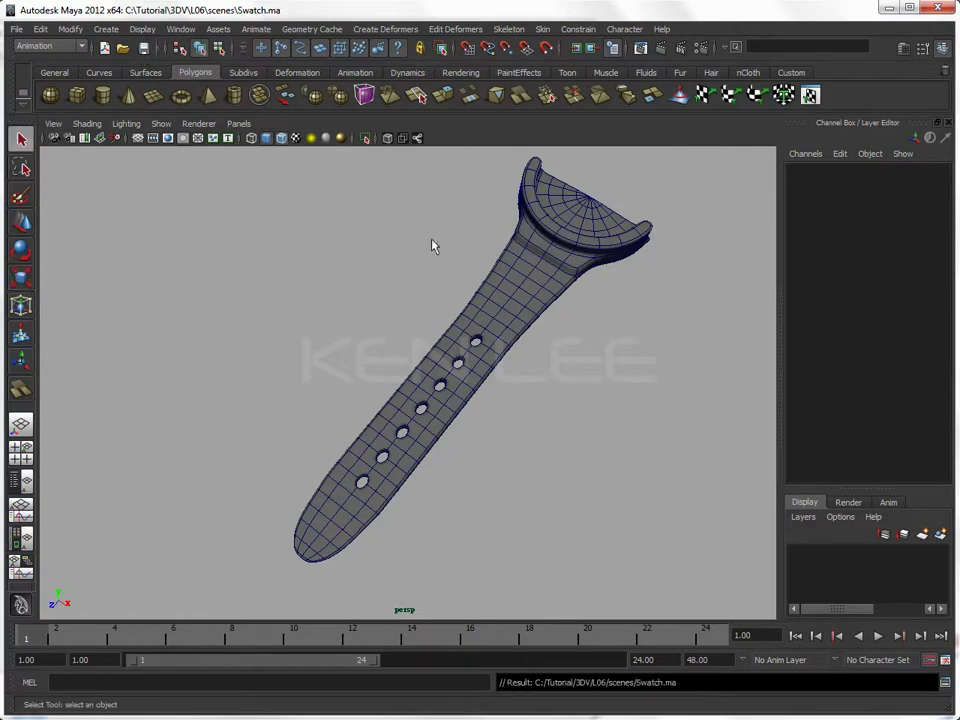
Step: Orbit to view the finished strap side-on and select it
click(527, 285)
click(605, 320)
alt+drag(594, 324, 505, 347)
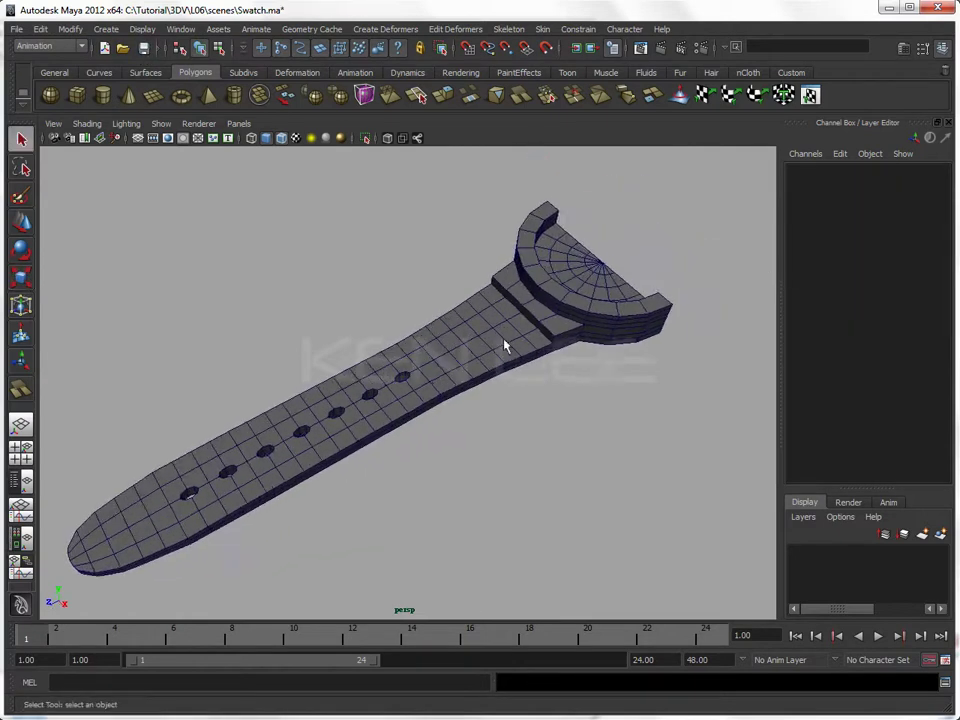
click(448, 381)
Step: Select the two side faces at the strap-to-case junction in face mode
key(3)
click(529, 407)
mouse_move(520, 400)
alt+mouse_down()
mouse_move(379, 420)
mouse_move(546, 418)
mouse_move(497, 422)
mouse_move(502, 432)
alt+mouse_up()
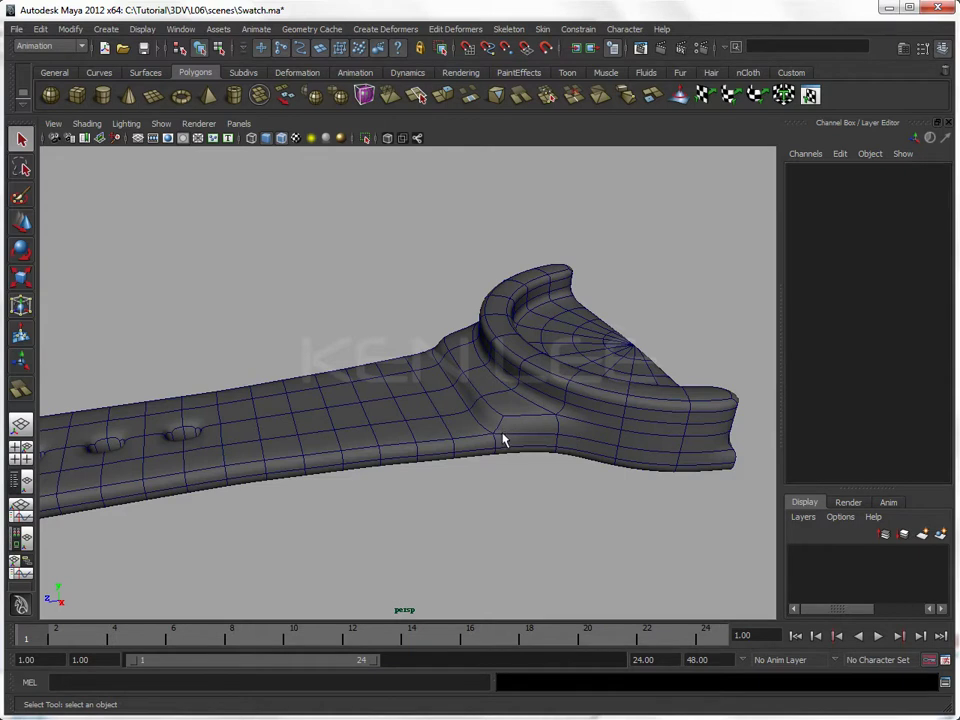
click(505, 440)
key(1)
mouse_move(514, 450)
alt+mouse_down()
mouse_move(510, 439)
mouse_move(463, 433)
mouse_move(480, 439)
alt+mouse_up()
right_drag(506, 422, 506, 452)
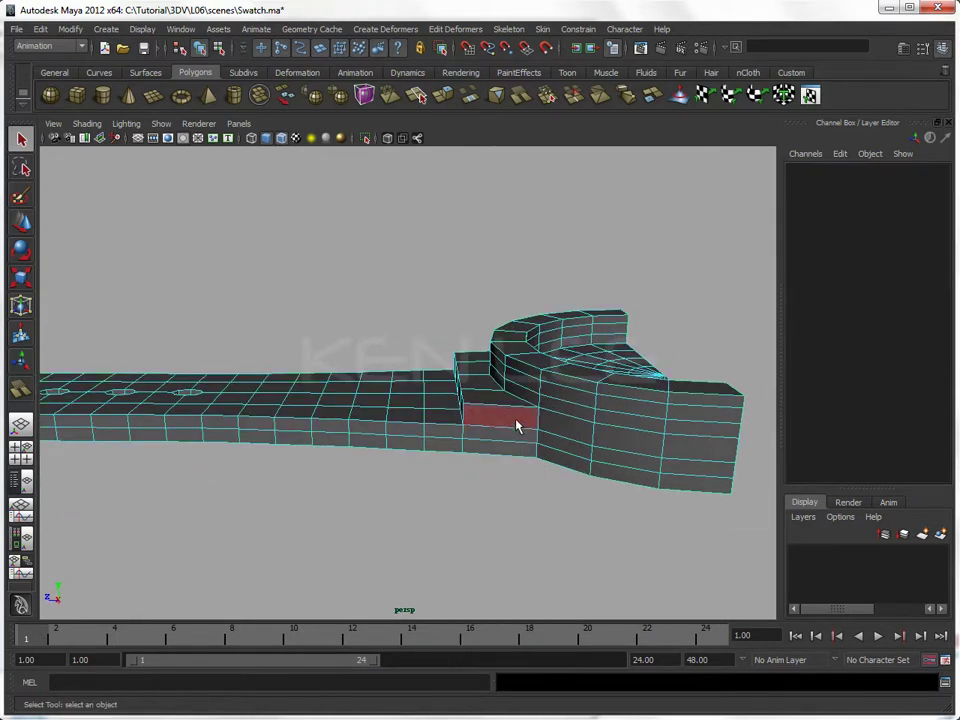
click(517, 427)
mouse_move(506, 448)
alt+mouse_down()
mouse_move(517, 462)
mouse_move(331, 427)
alt+mouse_up()
shift+click(345, 455)
alt+drag(542, 469, 268, 450)
key(3)
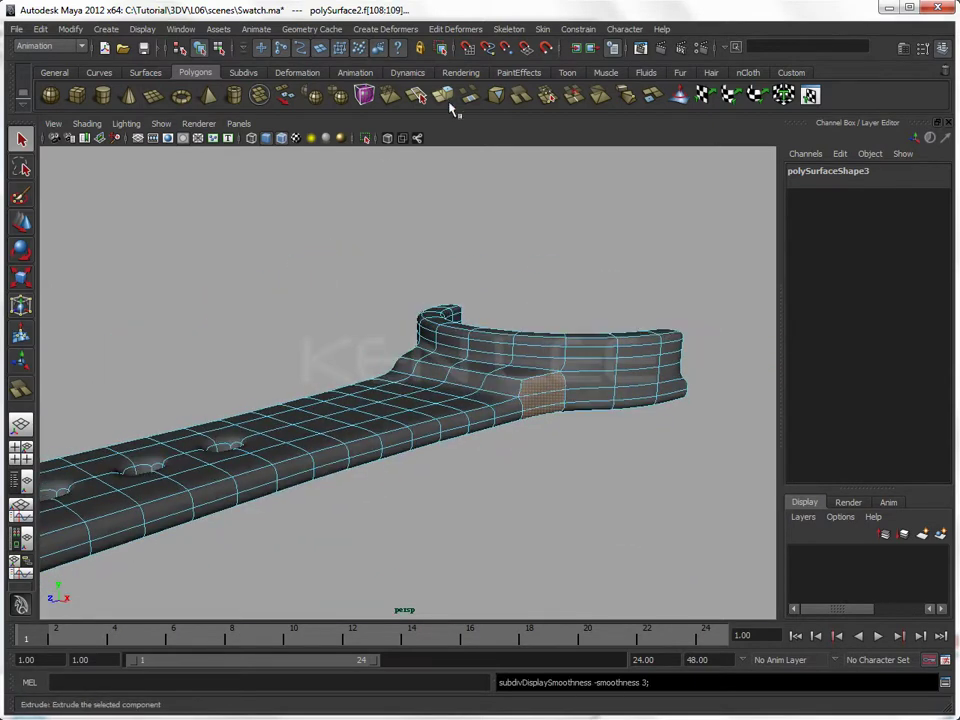
Step: Extrude the two junction faces and pull them outward to a shallow depth
click(450, 100)
key(1)
mouse_move(604, 446)
mouse_down()
mouse_move(608, 432)
mouse_move(540, 448)
mouse_move(553, 484)
mouse_move(542, 493)
mouse_move(428, 432)
mouse_move(450, 403)
mouse_move(255, 418)
mouse_move(447, 455)
mouse_up()
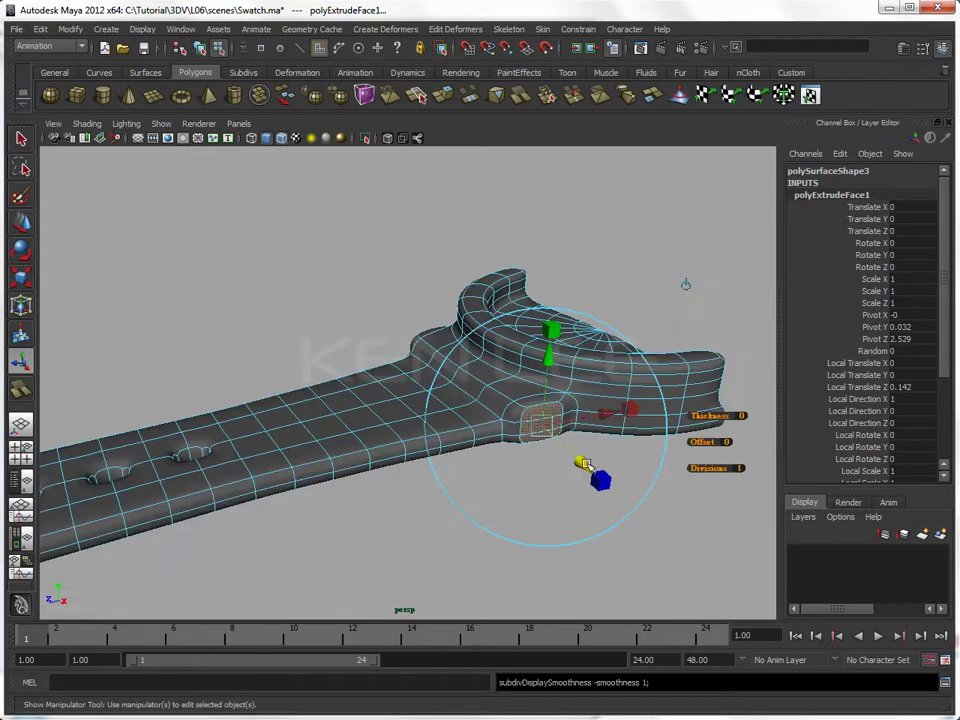
key(1)
drag(585, 465, 587, 462)
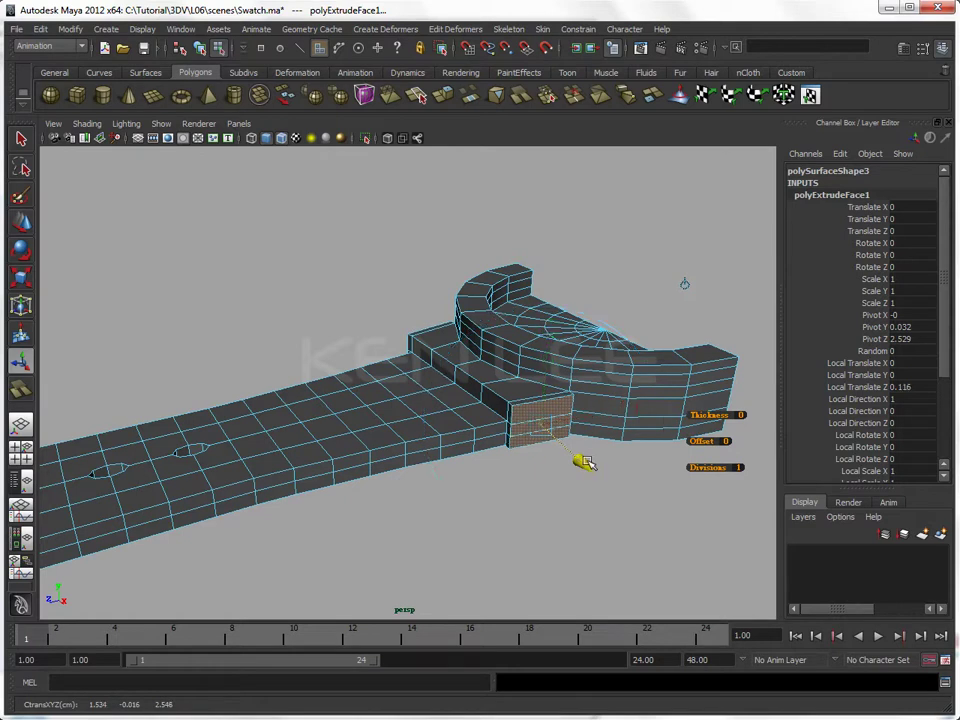
Step: Extrude the junction faces a second time, pushing them out 0.179, then deselect
key(ctrl+e)
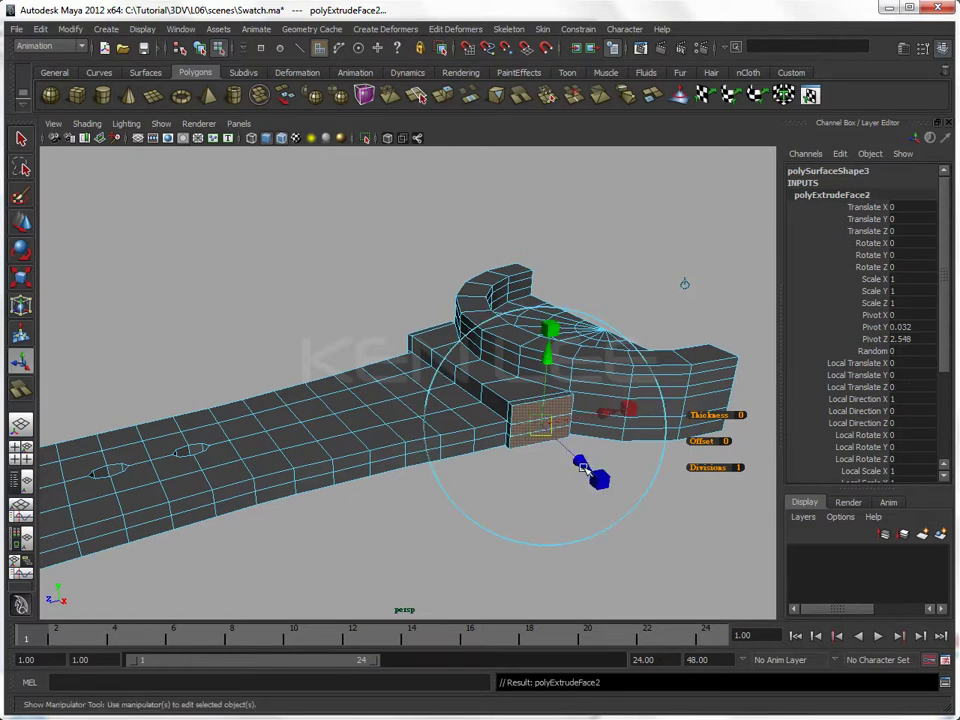
drag(582, 468, 583, 463)
key(3)
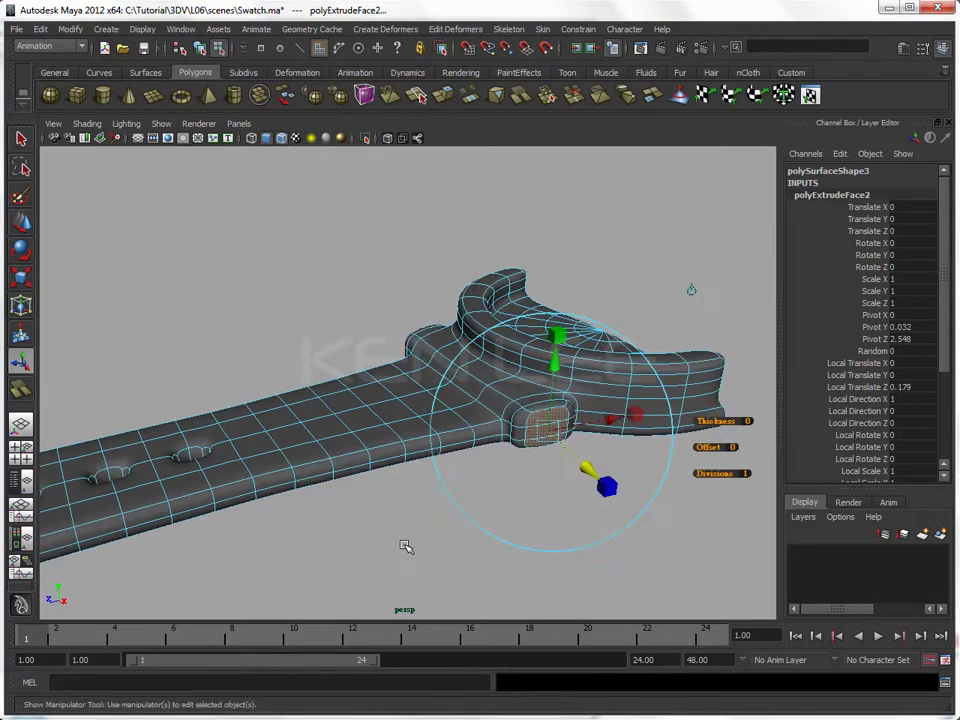
click(405, 545)
Step: Zoom in on the new lug block and inspect its edges in edge mode
key(1)
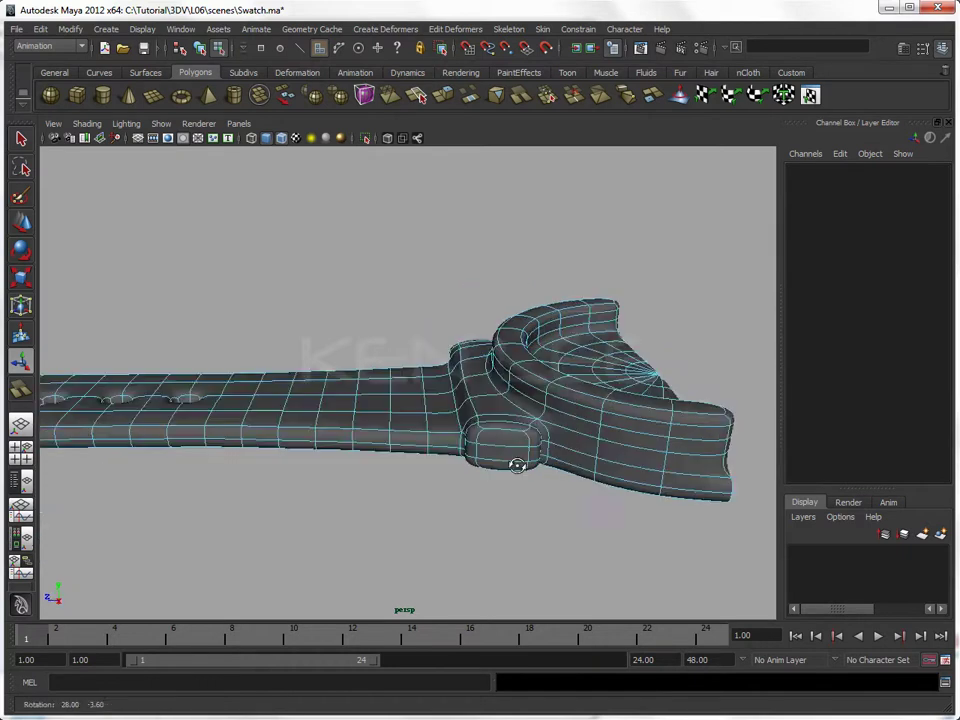
scroll(546, 489, up, 3)
mouse_move(546, 489)
alt+mouse_down()
mouse_move(478, 508)
mouse_move(471, 499)
alt+mouse_up()
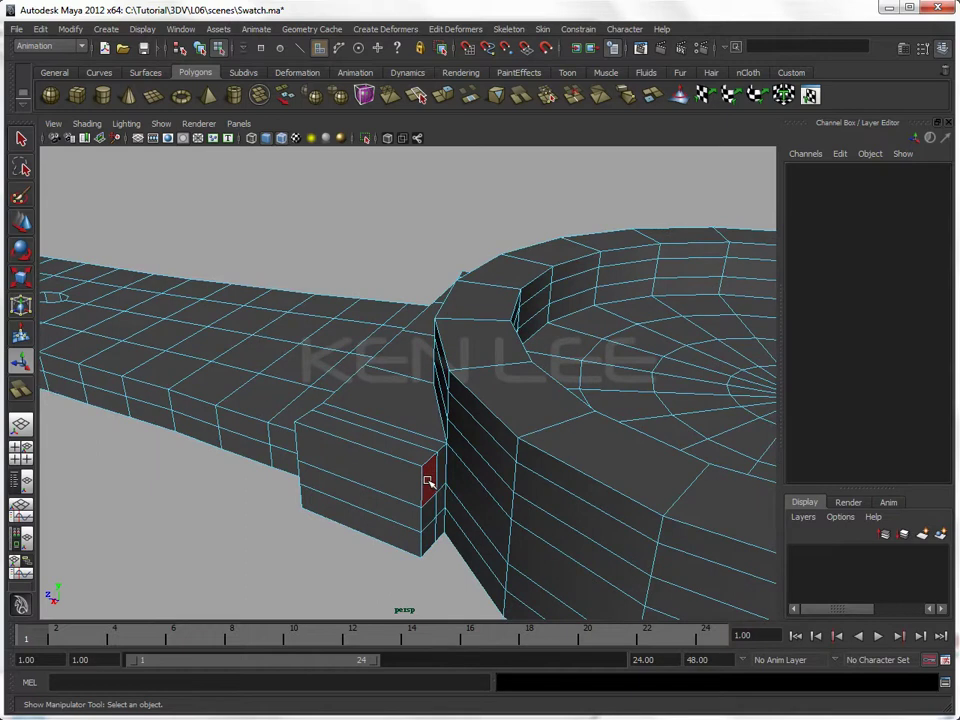
right_drag(428, 482, 441, 490)
click(438, 476)
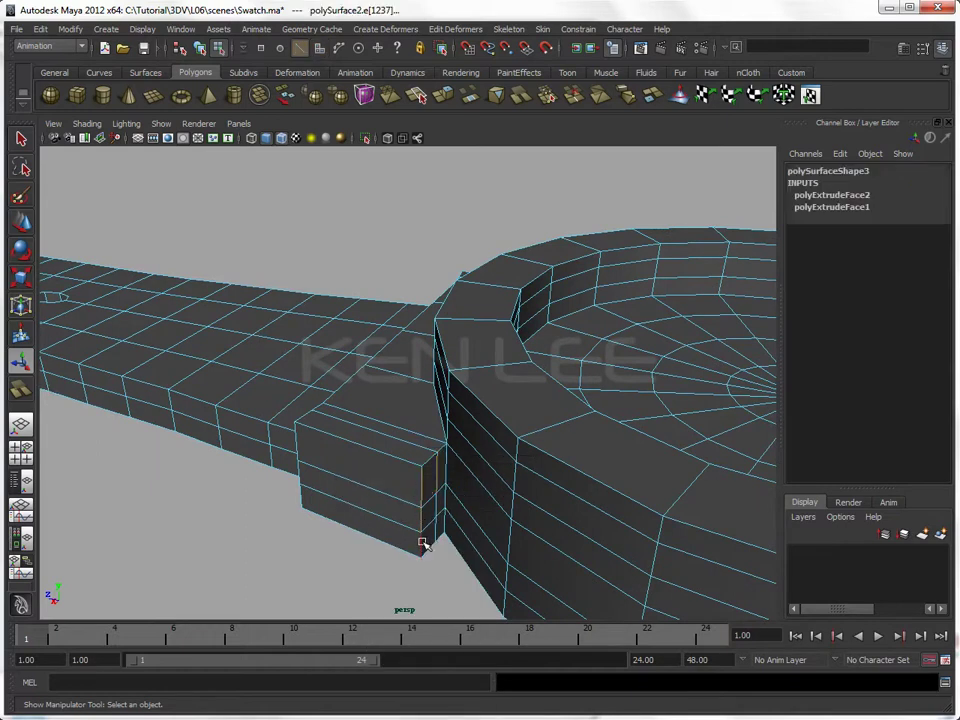
click(396, 568)
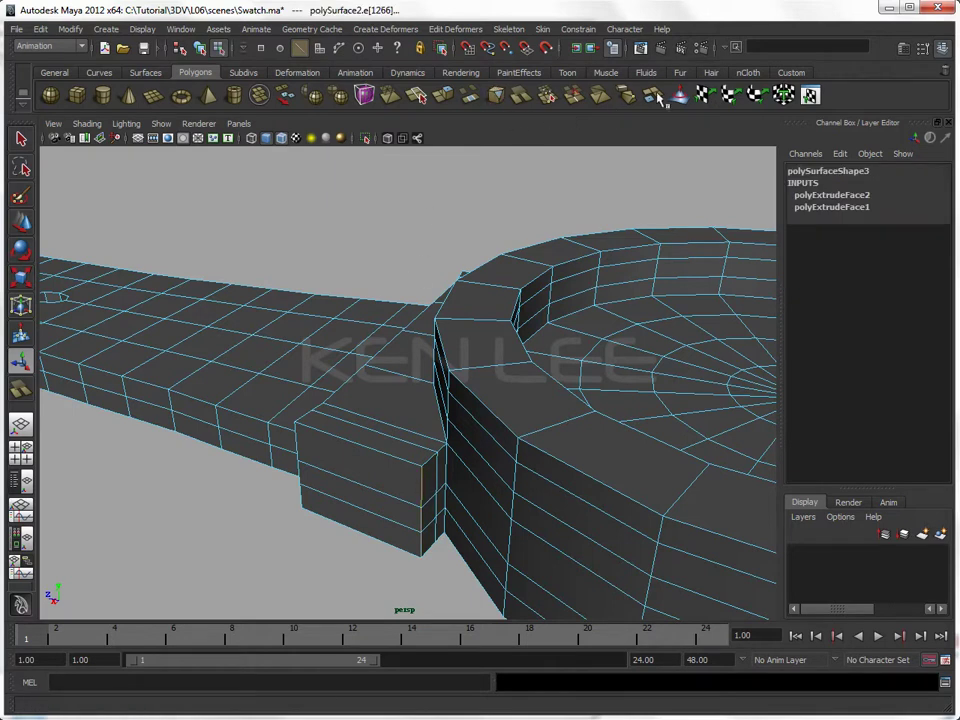
Step: Switch to the Polygons menu set and add Edit Mesh > Delete Edge/Vertex to the Custom shelf
click(784, 74)
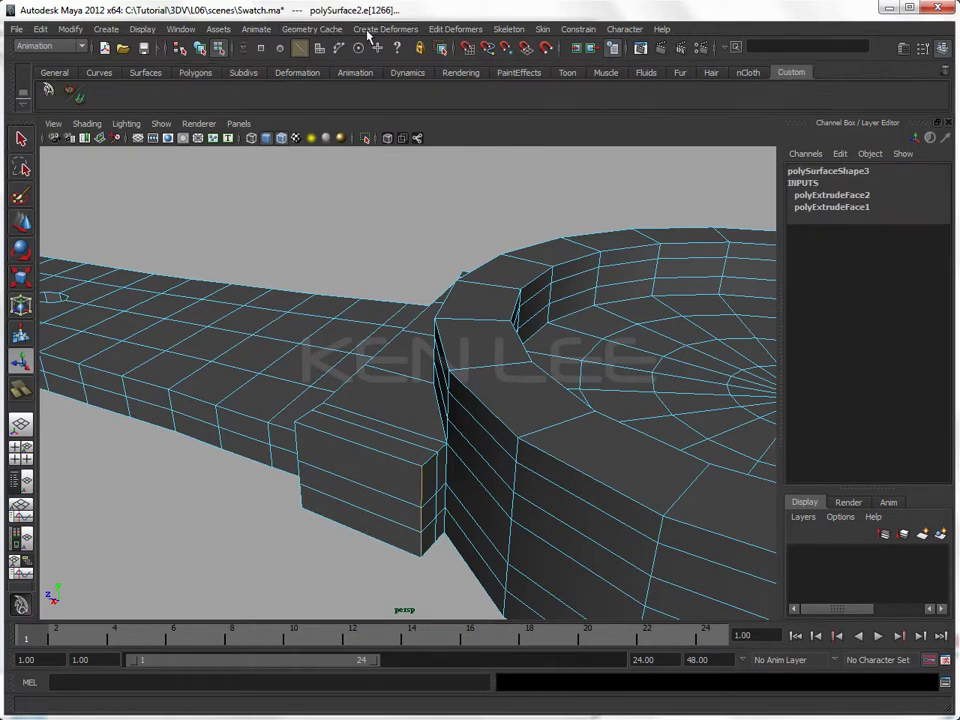
click(45, 46)
click(40, 70)
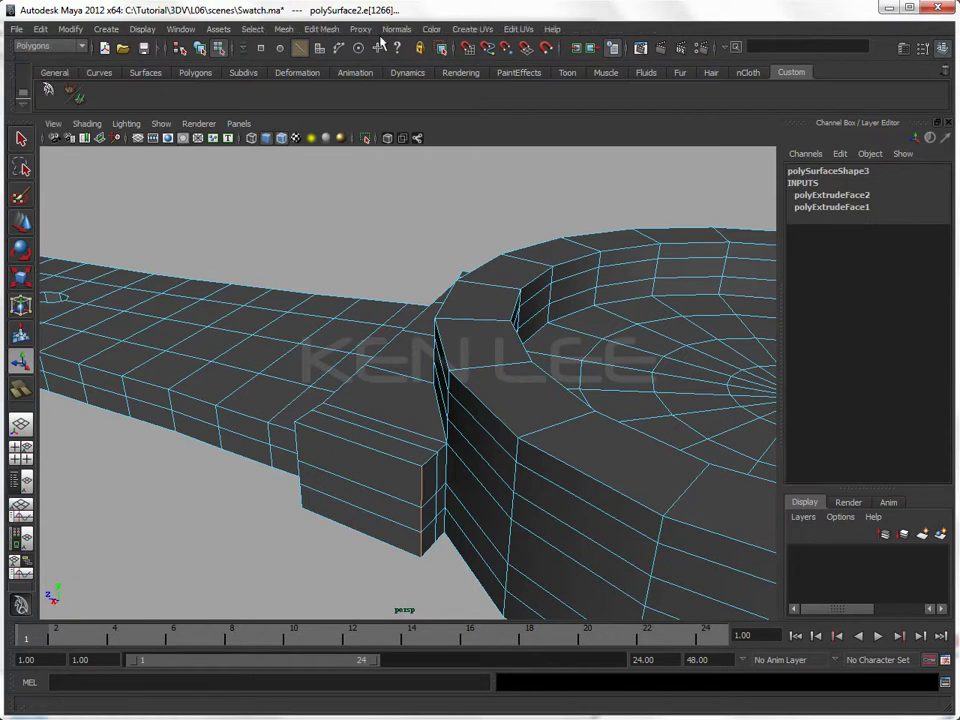
click(322, 30)
ctrl+shift+click(439, 430)
Step: Delete two lug-block edges with the shelf button and check the smoothed junction
click(100, 93)
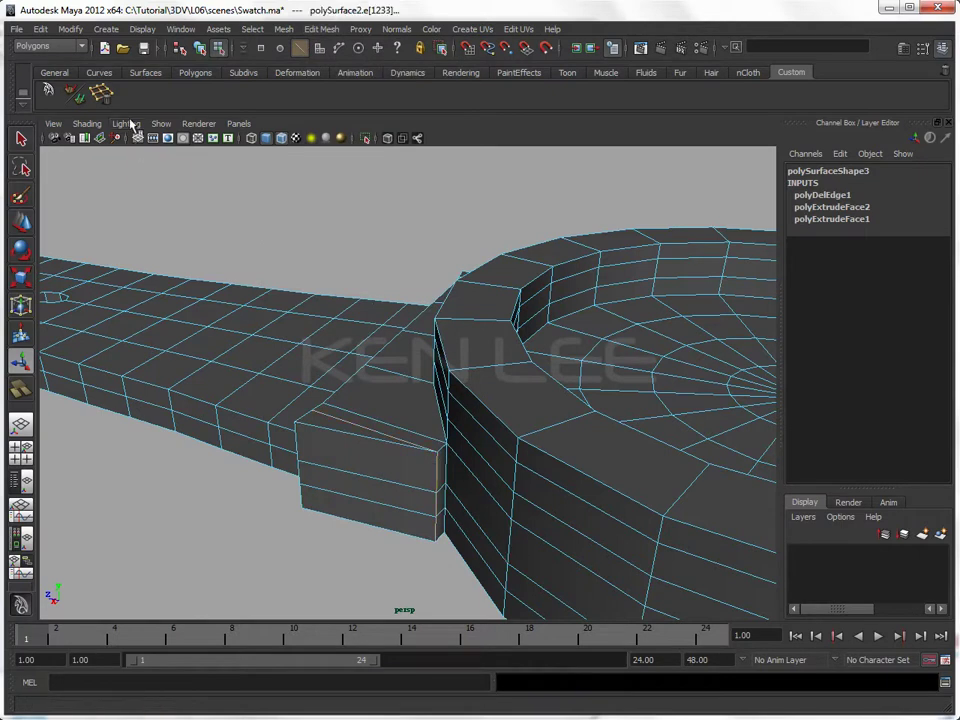
click(100, 93)
alt+drag(169, 189, 306, 234)
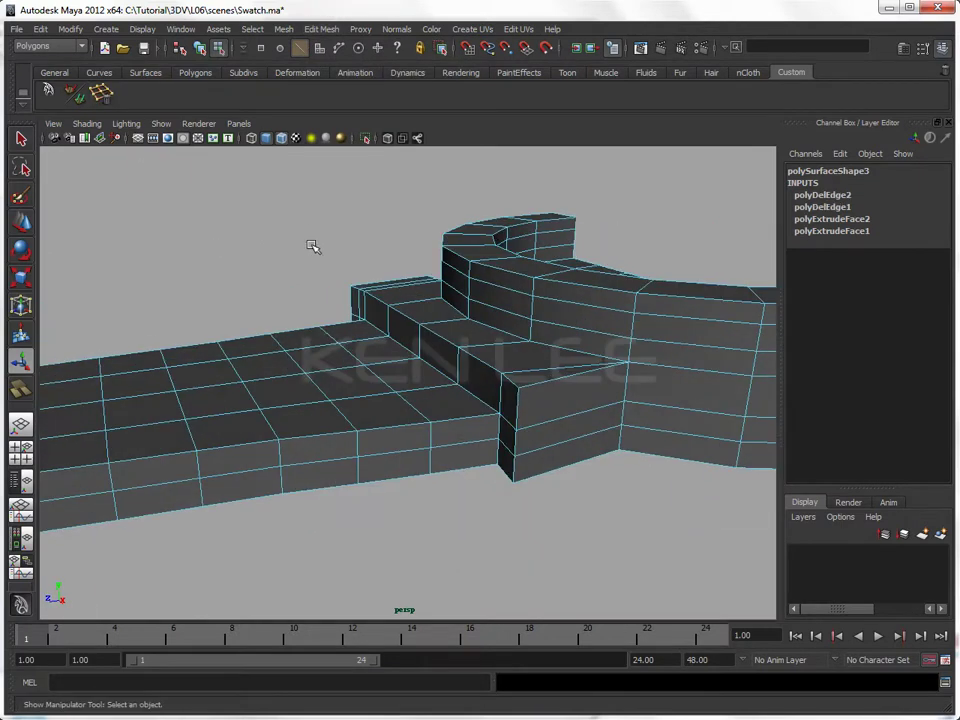
key(3)
alt+drag(514, 482, 546, 542)
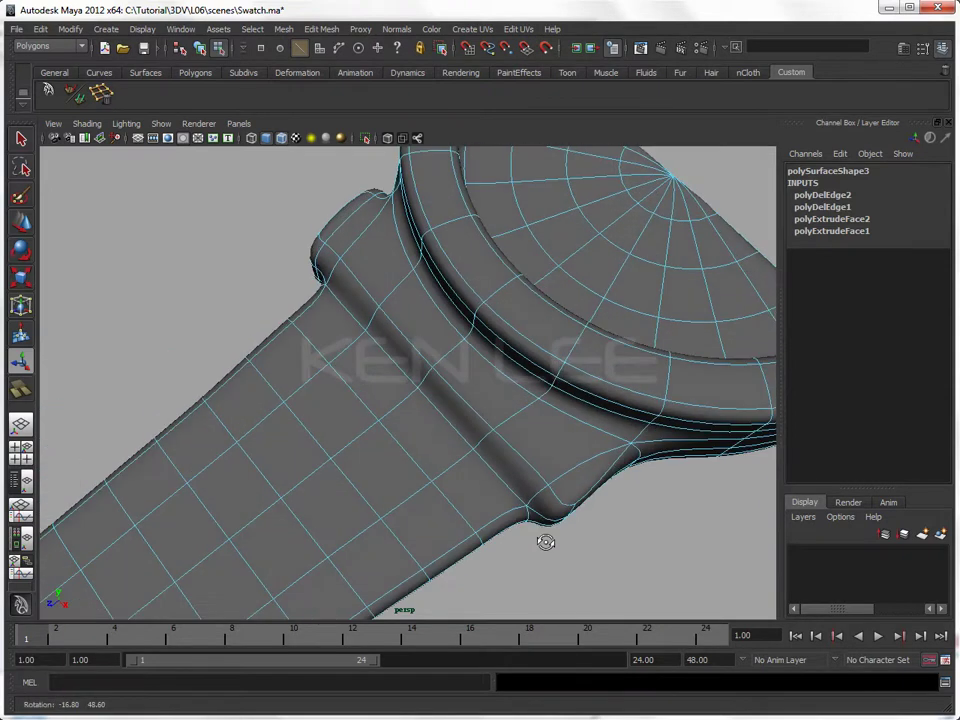
mouse_move(465, 510)
alt+mouse_down()
mouse_move(285, 454)
mouse_move(411, 452)
alt+mouse_up()
key(1)
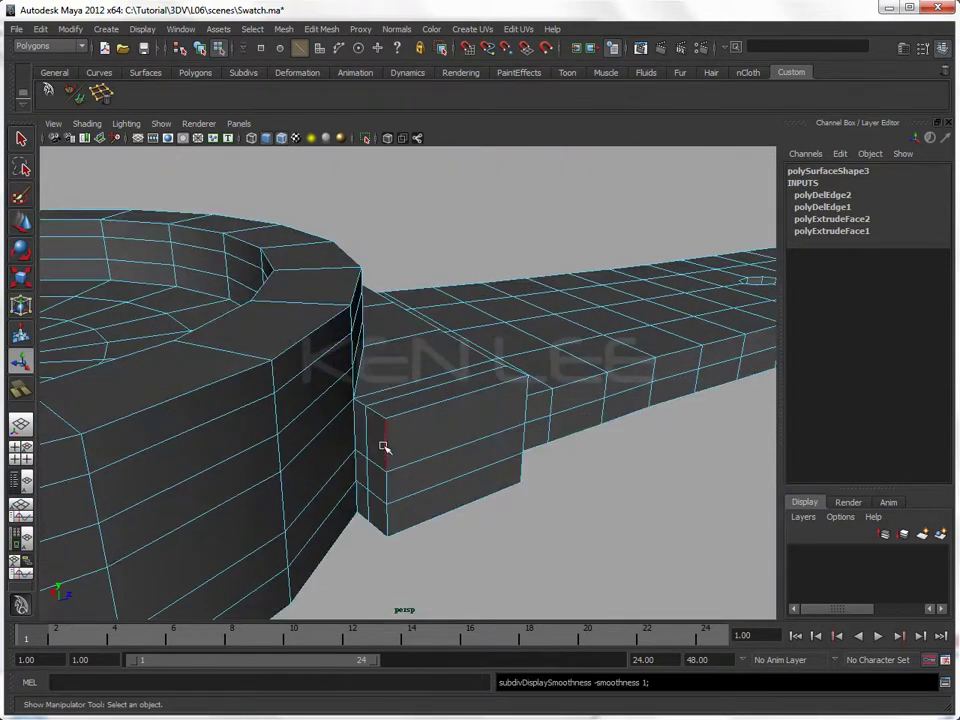
Step: Delete two more vertical edges on the lug block and preview the smoothed result
click(384, 447)
key(Delete)
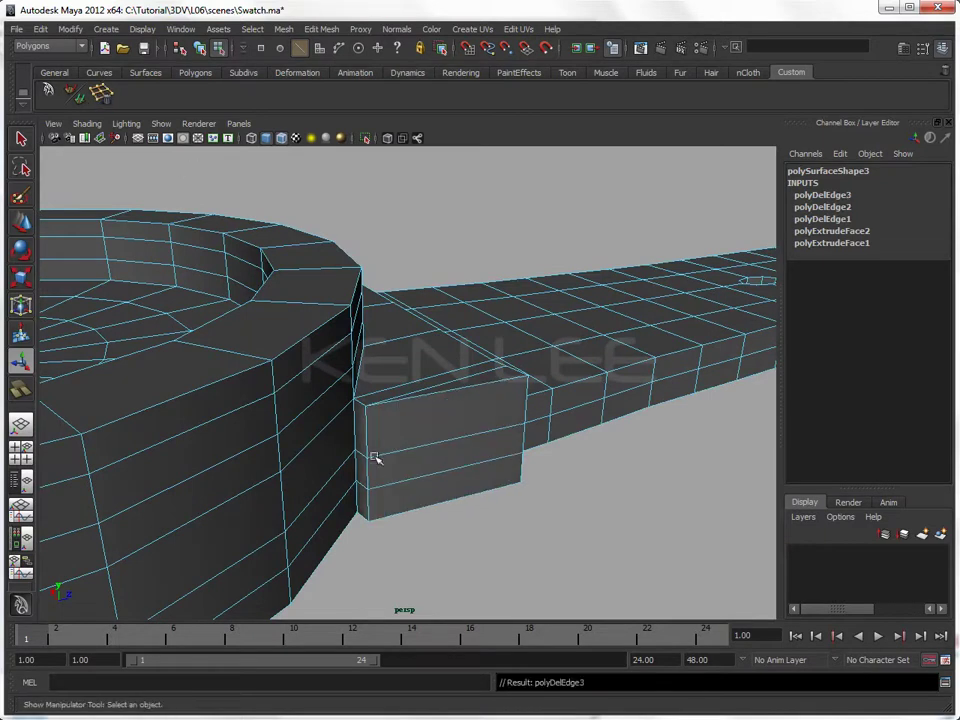
click(368, 438)
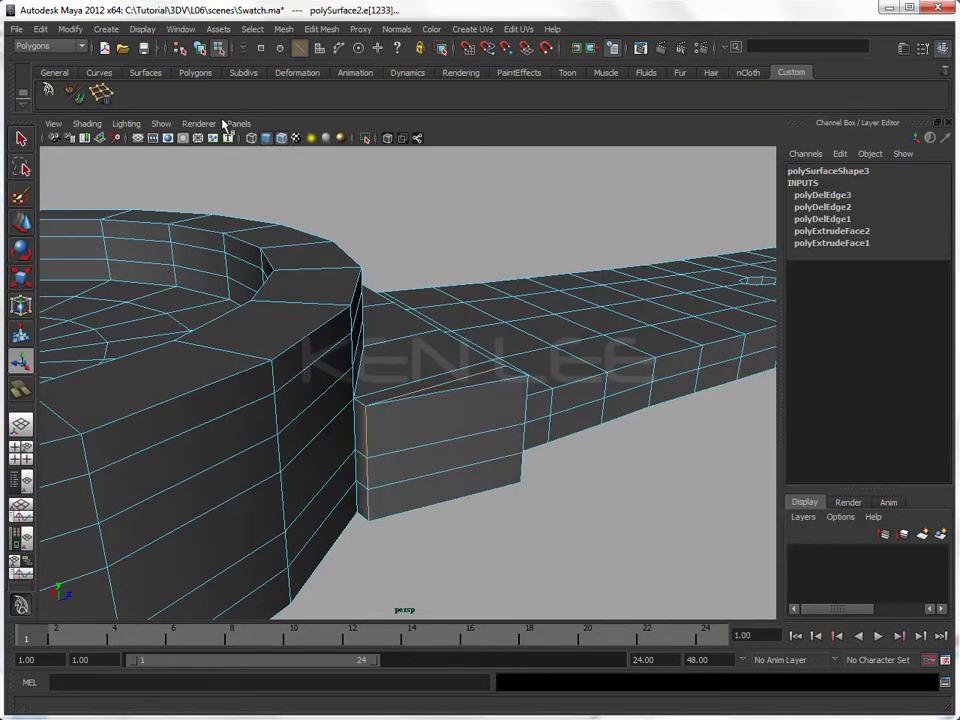
key(Delete)
mouse_move(439, 360)
alt+mouse_down()
mouse_move(398, 400)
mouse_move(497, 336)
alt+mouse_up()
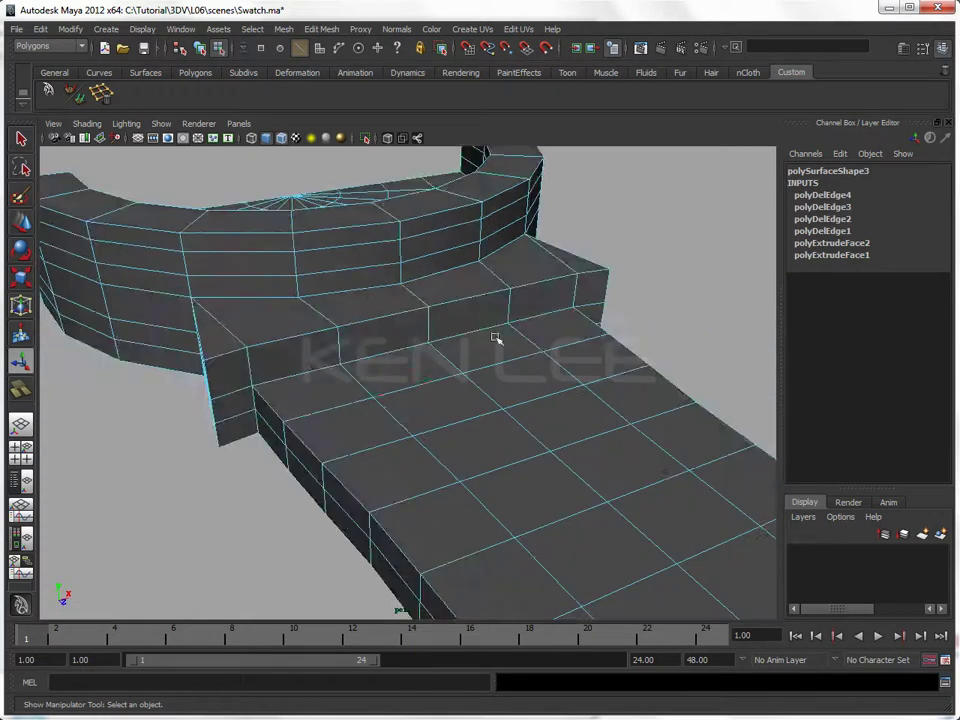
key(3)
mouse_move(608, 300)
alt+mouse_down()
mouse_move(568, 381)
mouse_move(389, 378)
alt+mouse_up()
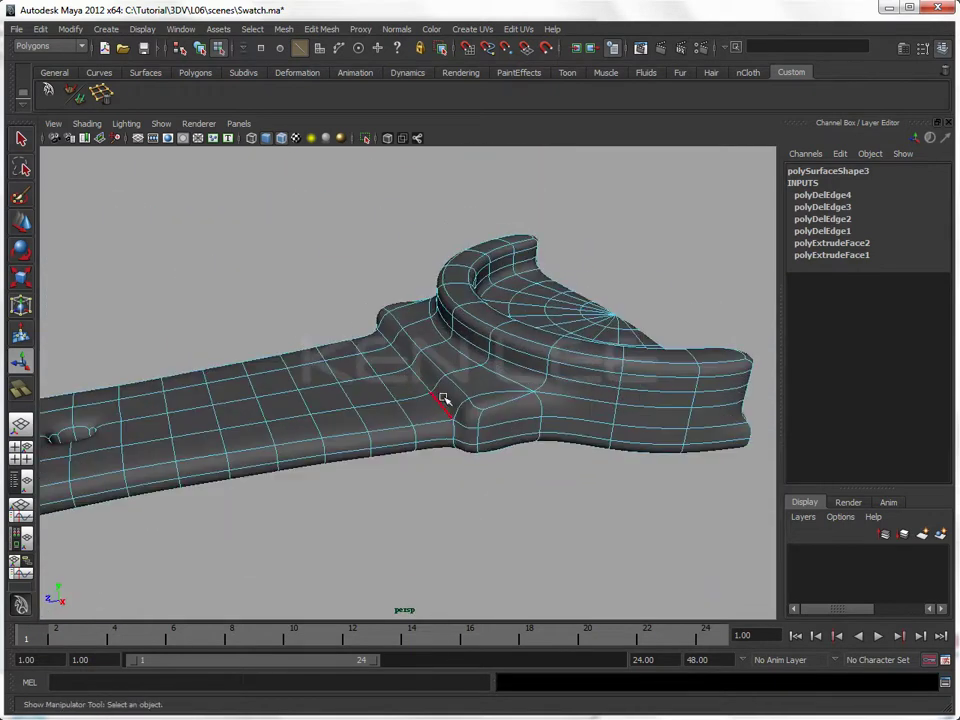
Step: In the Top view, scale the lug's lower-edge vertex row flat in Z into a straight line
key(1)
key(space)
click(401, 398)
mouse_move(388, 396)
alt+right_down()
mouse_move(624, 551)
mouse_move(568, 435)
mouse_move(358, 487)
mouse_move(521, 497)
mouse_move(456, 486)
alt+right_up()
drag(682, 536, 683, 537)
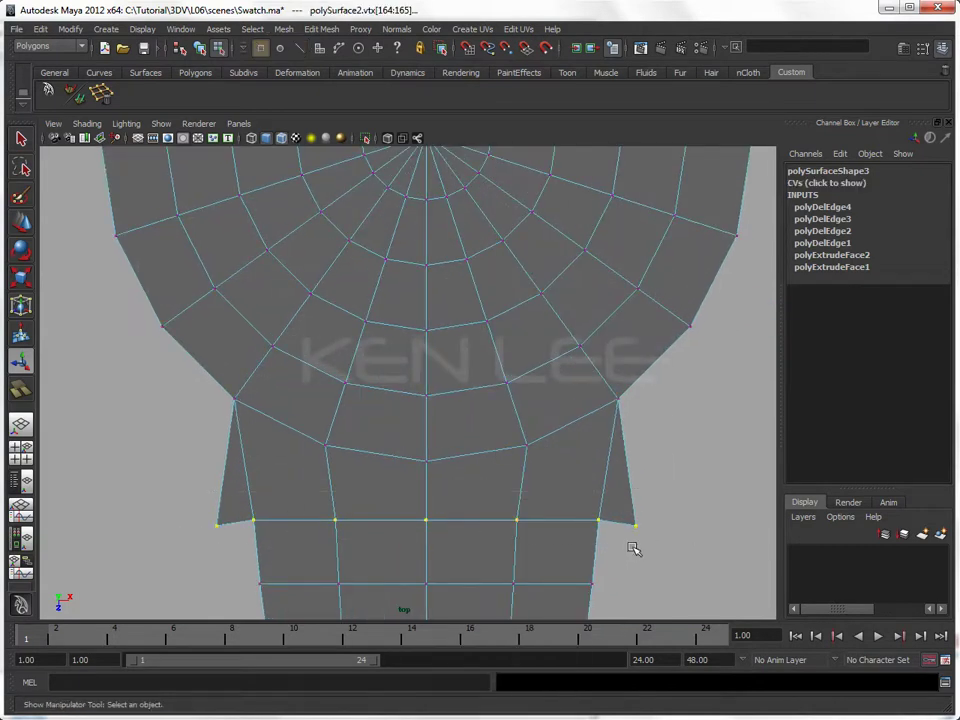
key(r)
drag(428, 423, 433, 511)
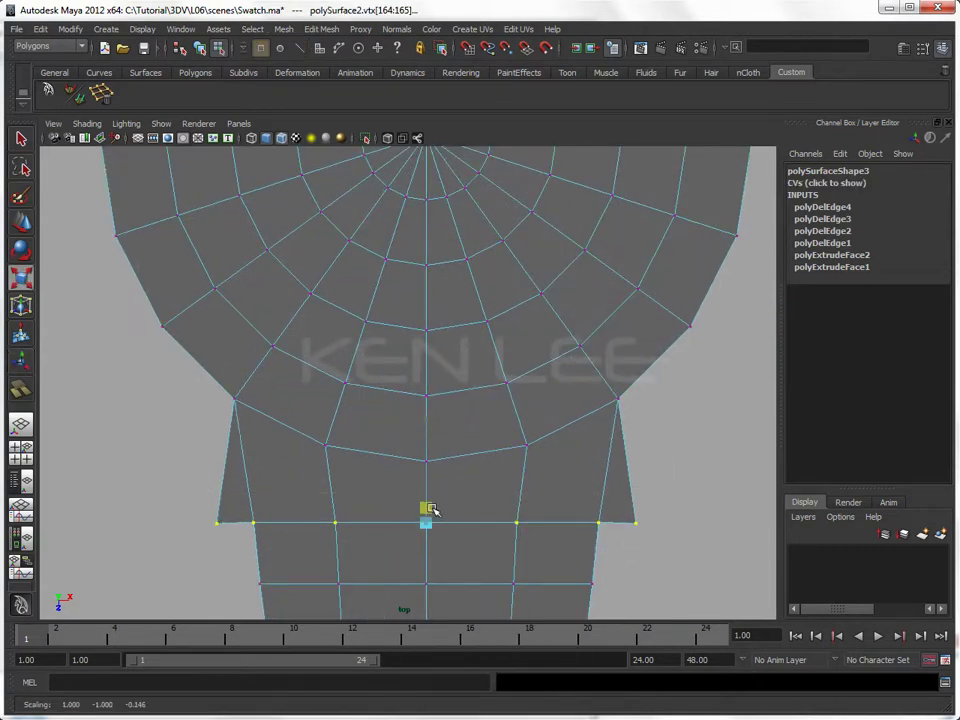
click(622, 543)
key(space)
mouse_move(615, 518)
mouse_down()
mouse_move(611, 494)
mouse_move(490, 491)
mouse_up()
key(space)
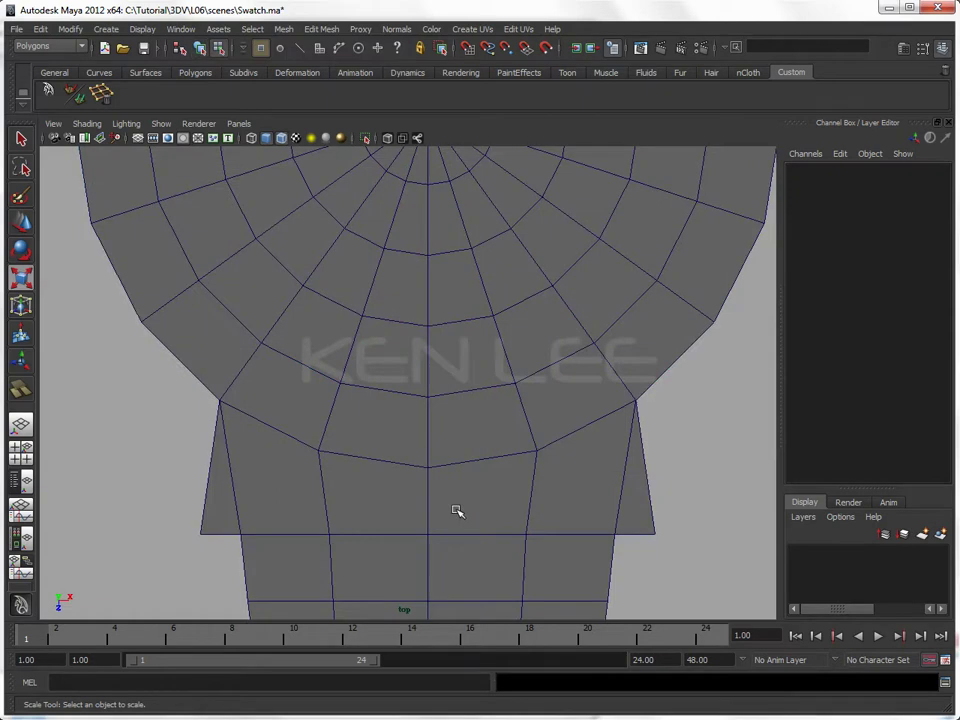
click(441, 489)
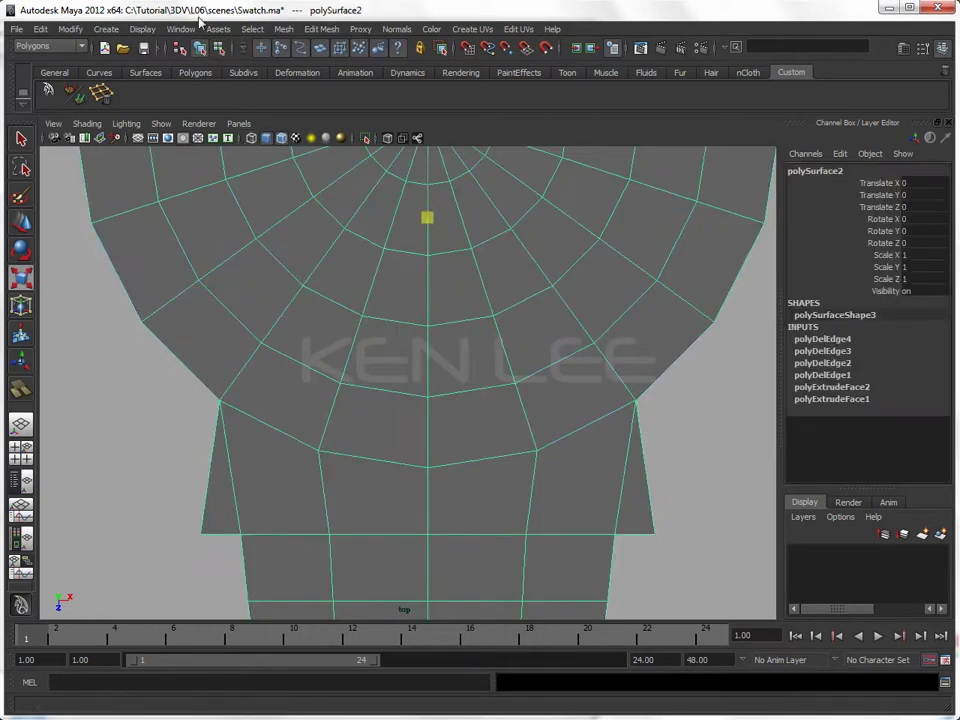
Step: Cut two new edge lines across the lug area with the Cut Faces Tool
click(330, 29)
click(345, 146)
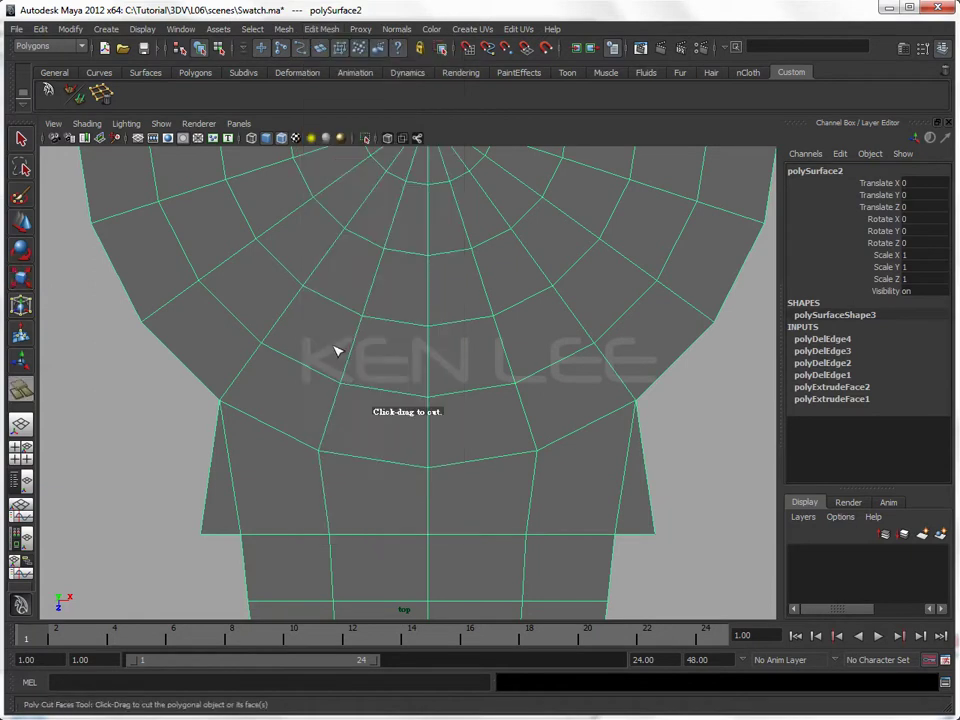
mouse_move(256, 528)
mouse_down()
mouse_move(274, 549)
mouse_move(334, 555)
mouse_move(343, 516)
mouse_up()
key(w)
key(space)
key(3)
click(428, 523)
mouse_move(428, 523)
alt+mouse_down()
mouse_move(561, 508)
mouse_move(446, 493)
mouse_move(392, 458)
mouse_move(492, 482)
mouse_move(431, 486)
mouse_move(497, 484)
alt+mouse_up()
Step: In the Side view, move the lug block's upper vertices slightly down on Y
key(space)
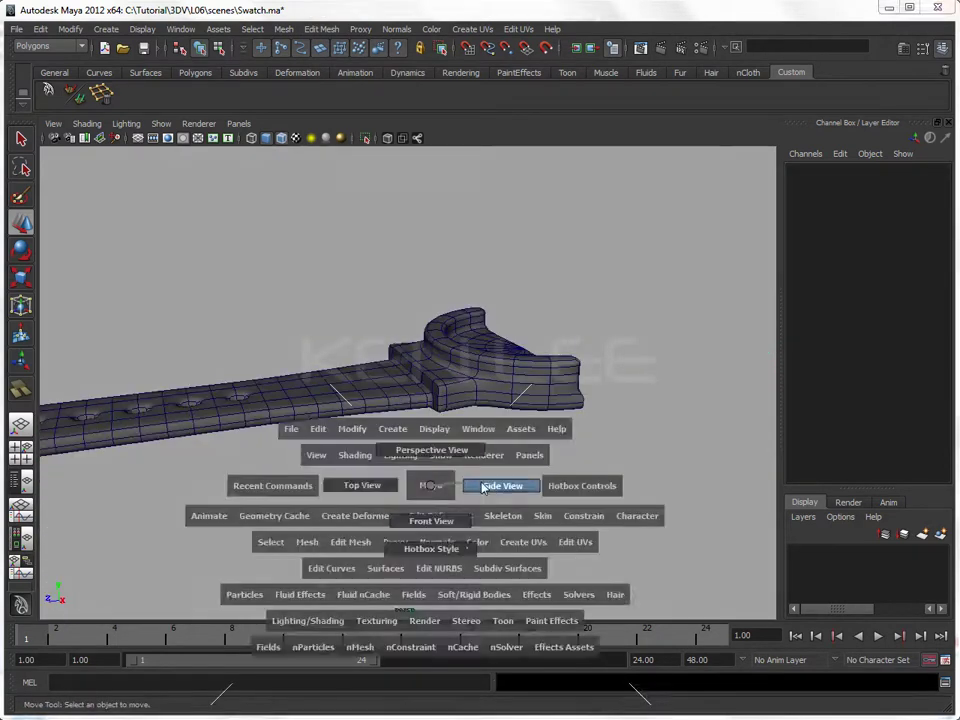
scroll(446, 453, up, 3)
scroll(446, 453, up, 2)
click(527, 450)
key(1)
right_drag(527, 450, 465, 450)
drag(258, 378, 677, 480)
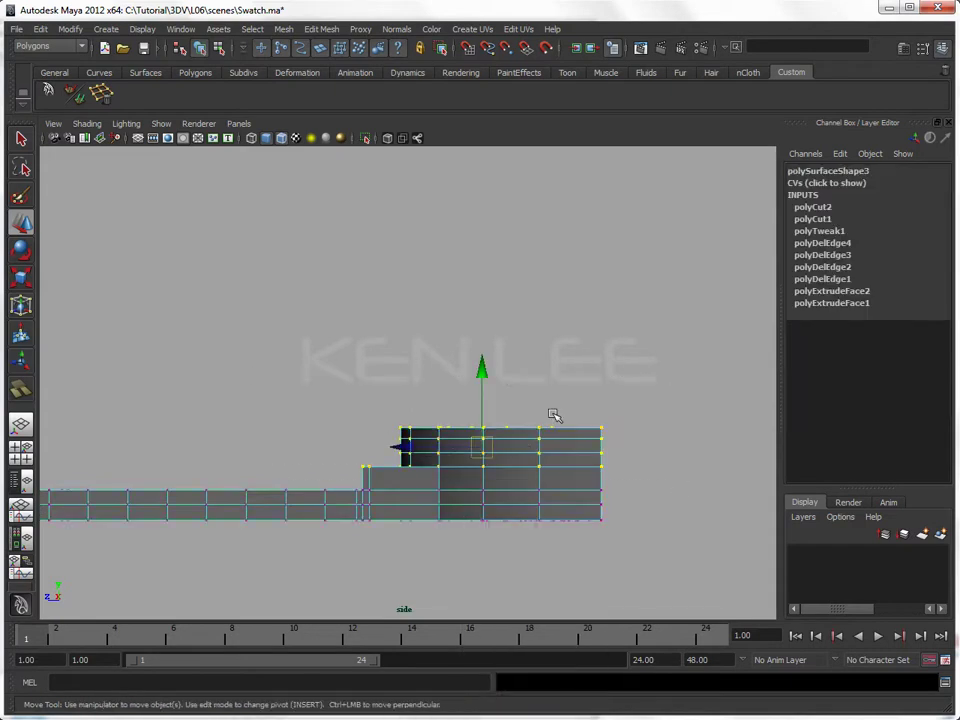
drag(482, 364, 481, 378)
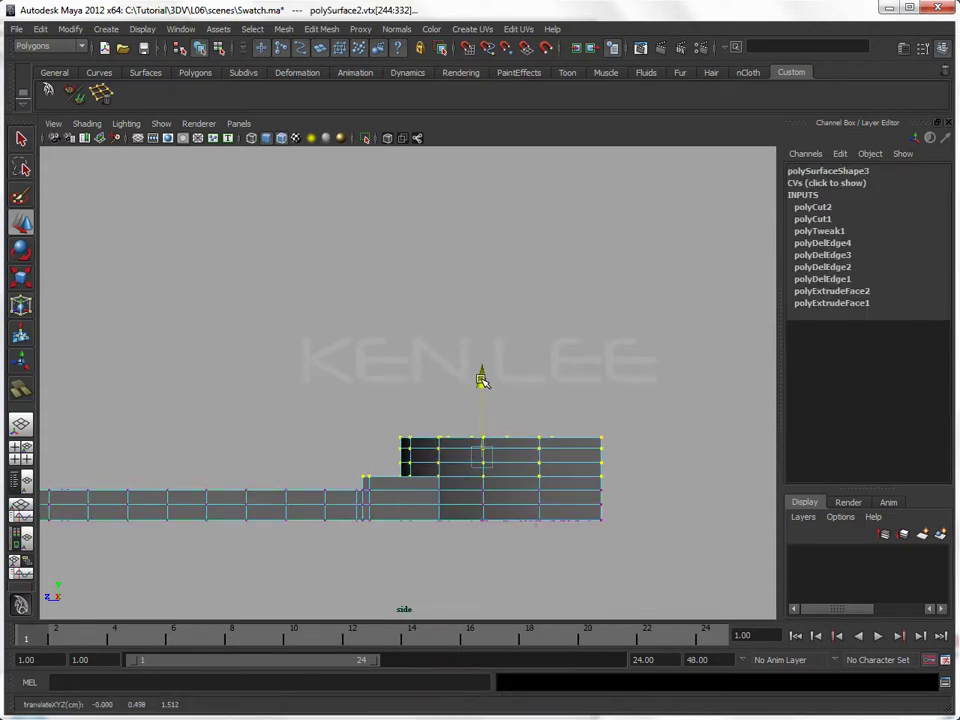
click(591, 383)
Step: Return to object mode and inspect the thinner lug block in perspective
key(F8)
key(space)
click(567, 369)
alt+drag(529, 405, 531, 377)
click(531, 377)
click(555, 433)
alt+right_drag(555, 433, 396, 428)
mouse_move(396, 428)
alt+mouse_down()
mouse_move(544, 441)
mouse_move(516, 461)
mouse_move(411, 431)
mouse_move(526, 432)
mouse_move(474, 441)
alt+mouse_up()
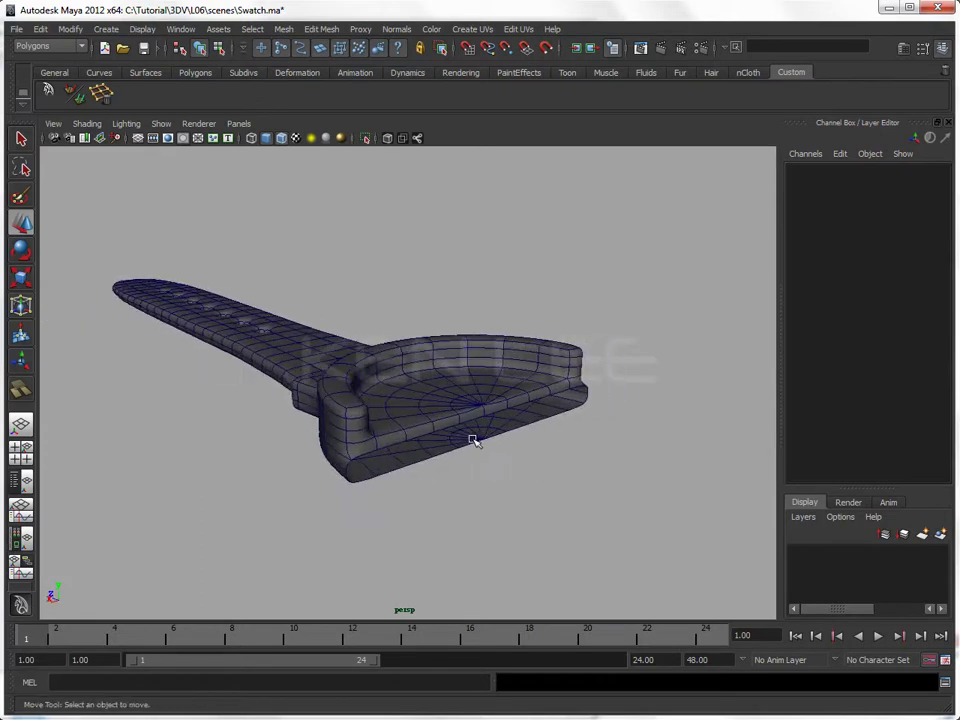
Step: Delete the strip of faces down the lug column and along the case's bottom row
click(459, 424)
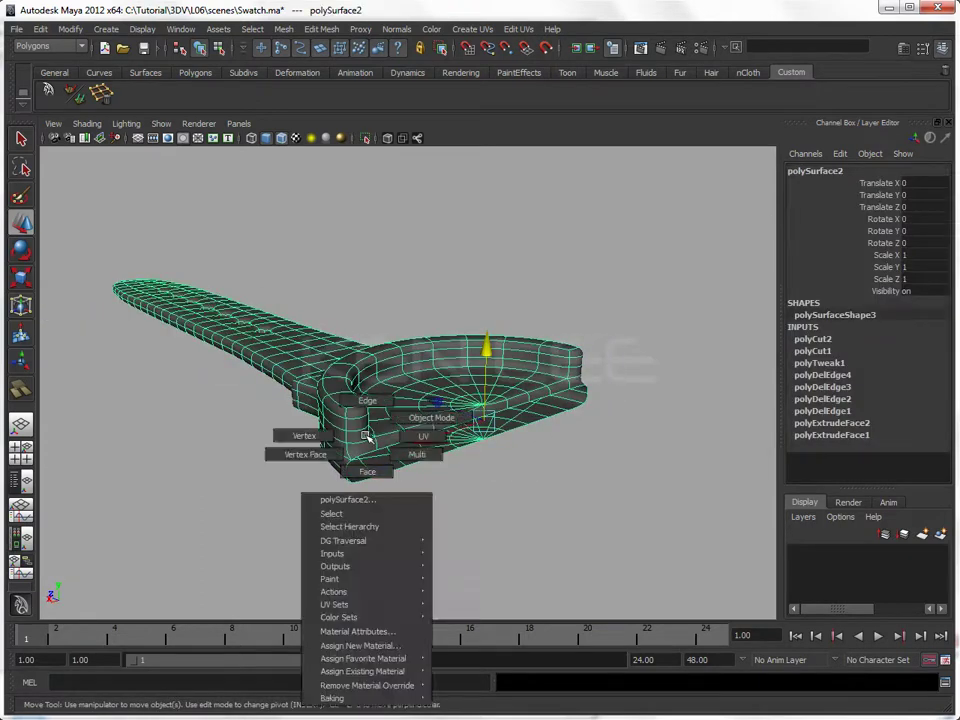
right_drag(370, 440, 311, 467)
alt+drag(311, 467, 293, 450)
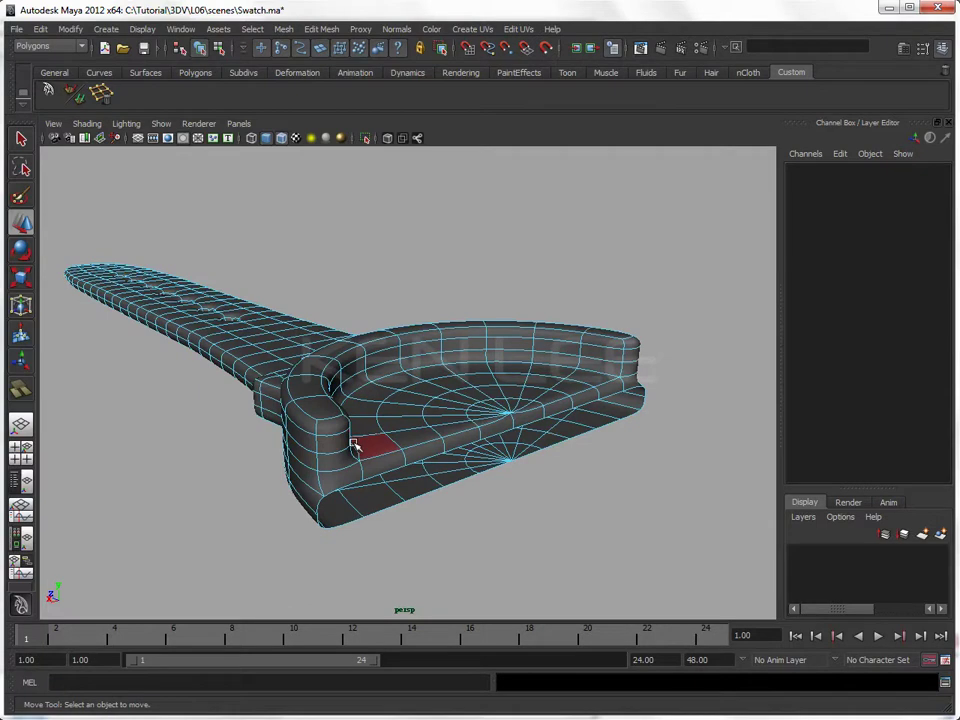
key(1)
click(339, 447)
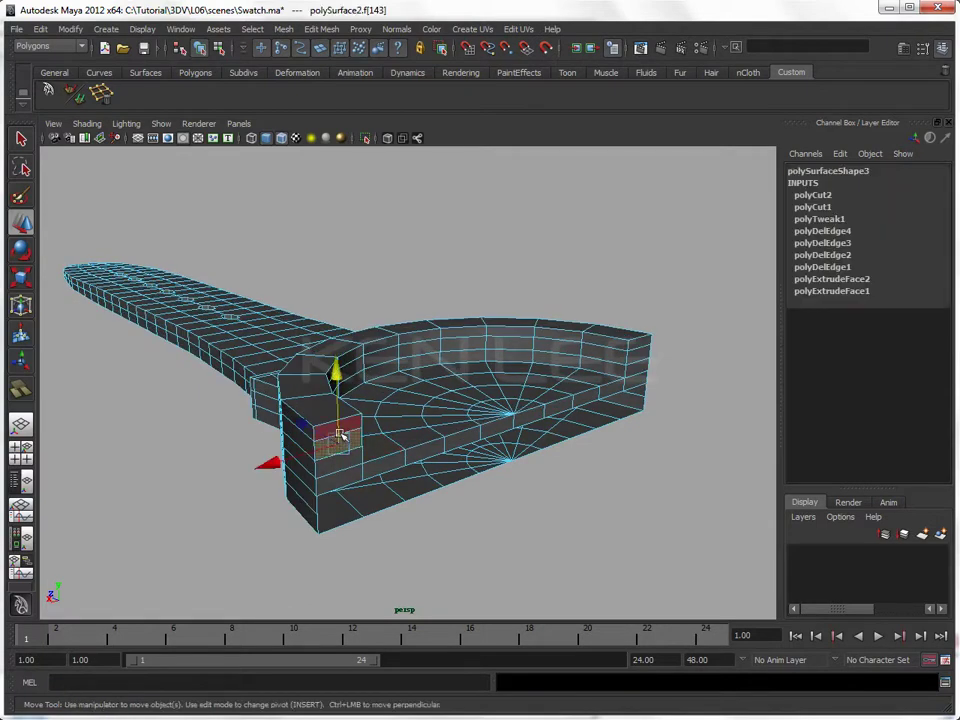
shift+click(348, 472)
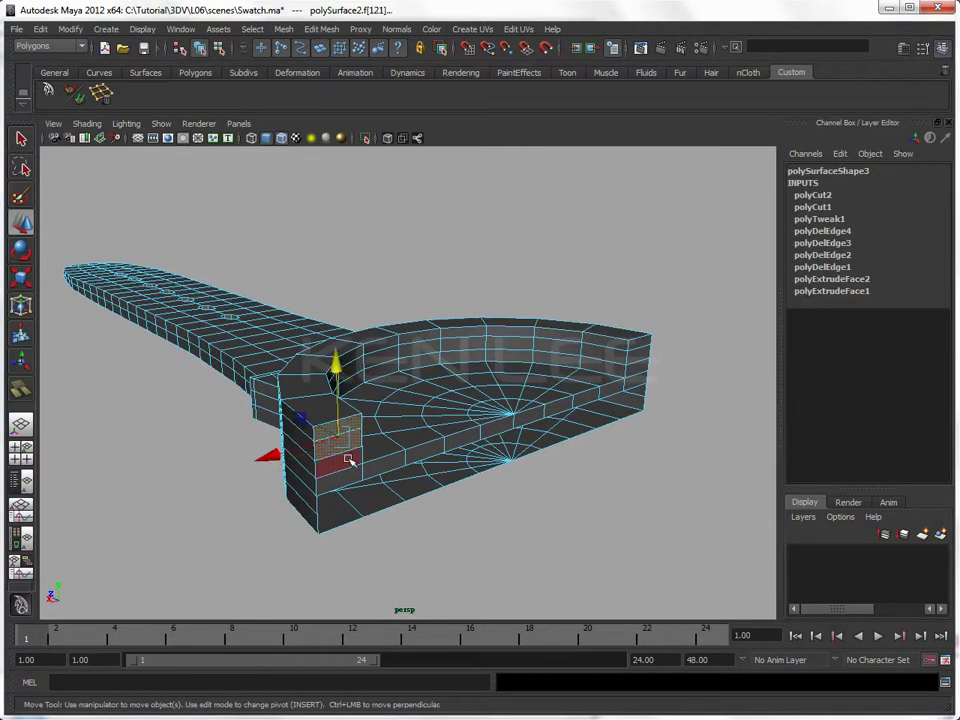
shift+click(390, 468)
shift+click(421, 452)
shift+click(458, 440)
shift+click(495, 428)
shift+click(528, 416)
shift+click(566, 405)
shift+click(597, 394)
shift+click(620, 382)
shift+click(633, 372)
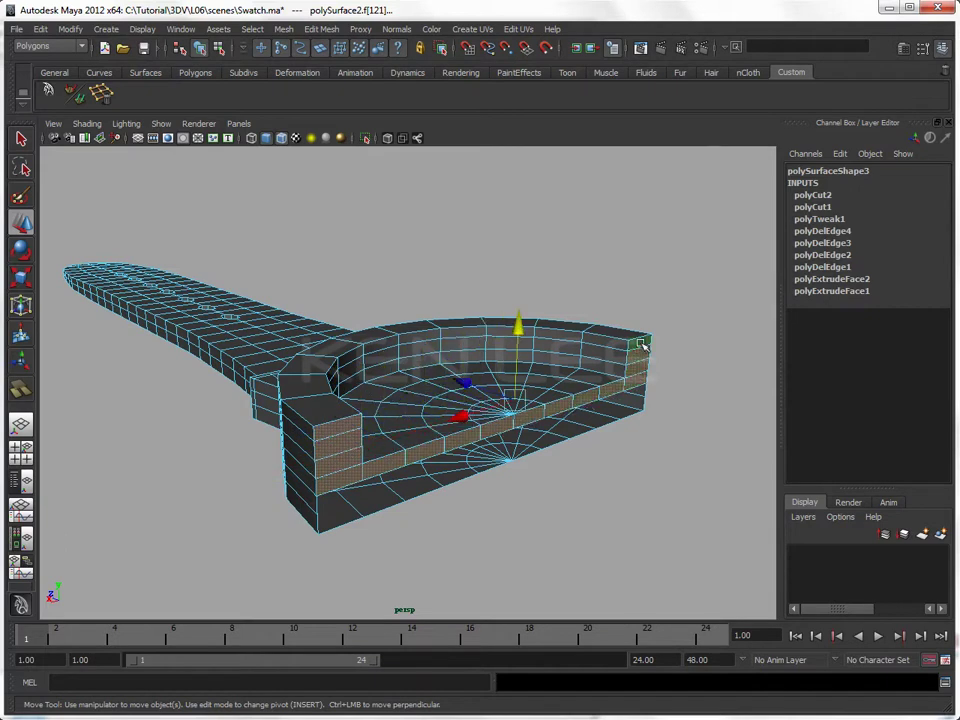
key(Delete)
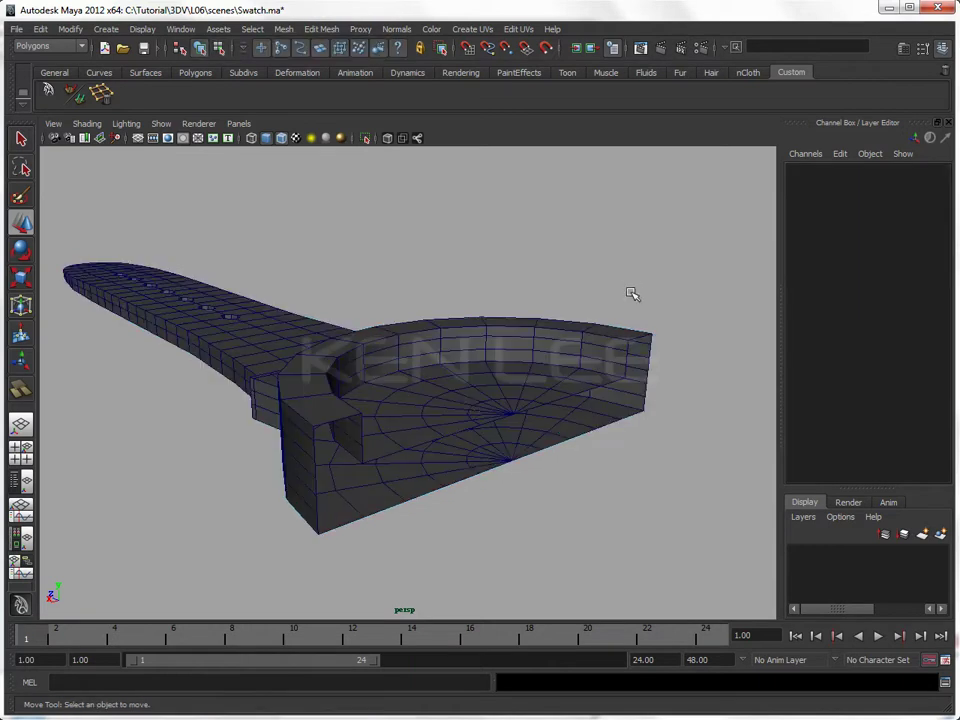
Step: Turn off Wireframe on Shaded and preview the strap smoothed
right_drag(632, 293, 690, 245)
click(55, 125)
mouse_move(100, 249)
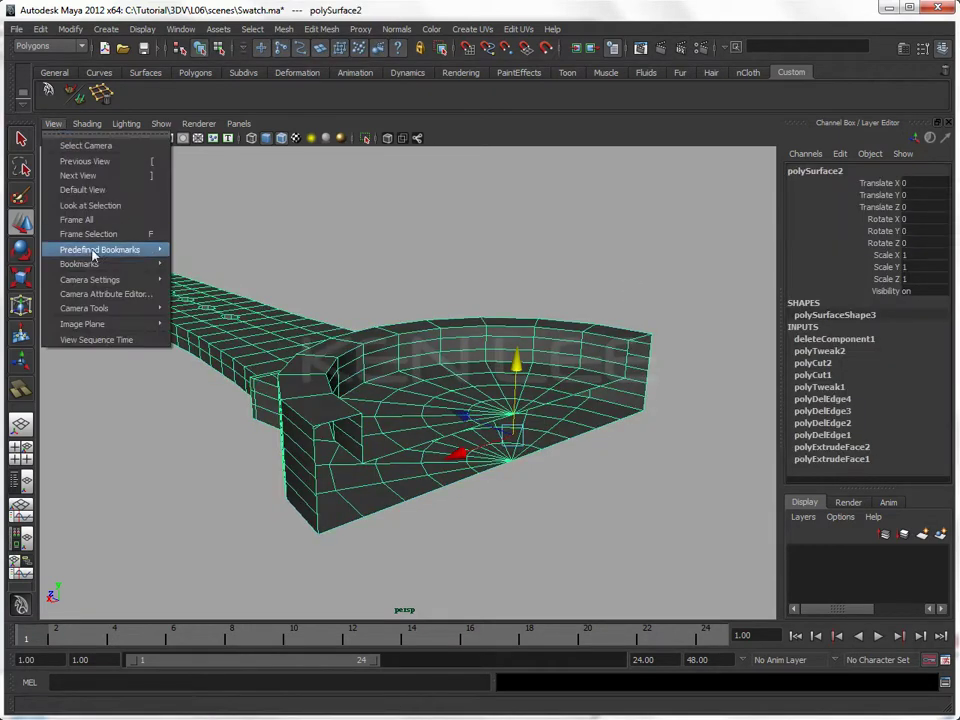
click(114, 261)
mouse_move(300, 300)
alt+mouse_down()
mouse_move(424, 248)
mouse_move(553, 364)
mouse_move(540, 403)
mouse_move(420, 300)
alt+mouse_up()
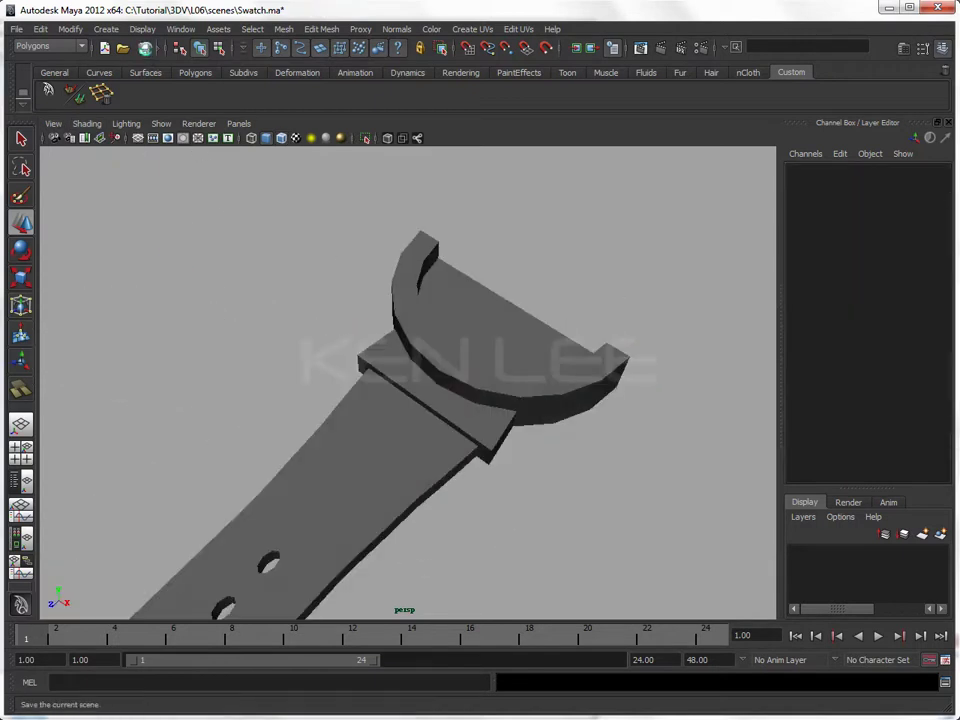
click(478, 379)
key(3)
click(596, 296)
alt+drag(484, 371, 368, 390)
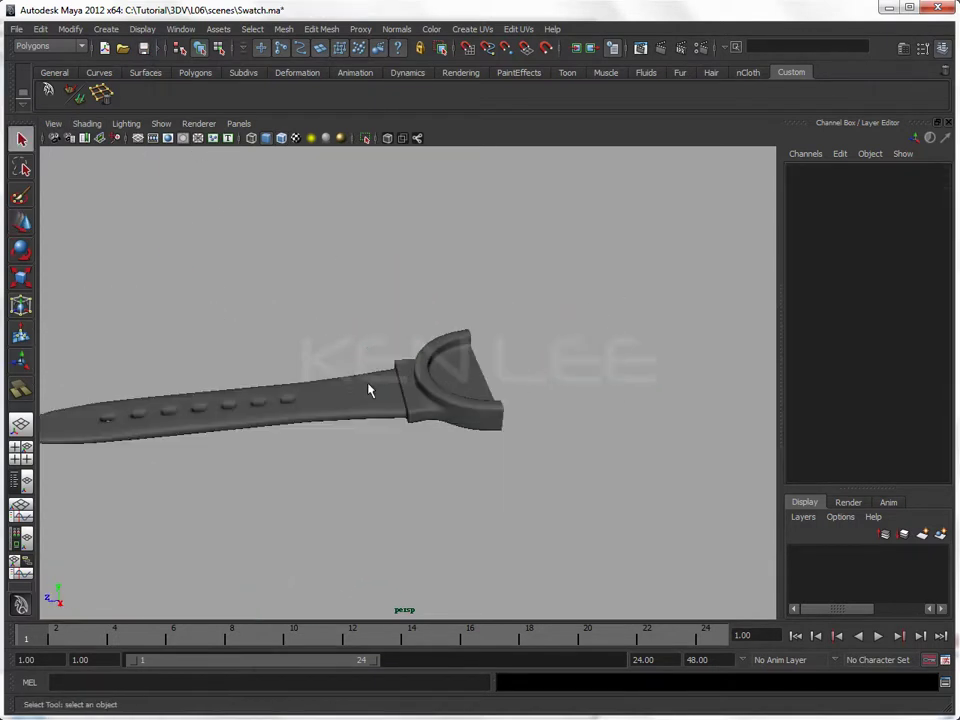
click(447, 390)
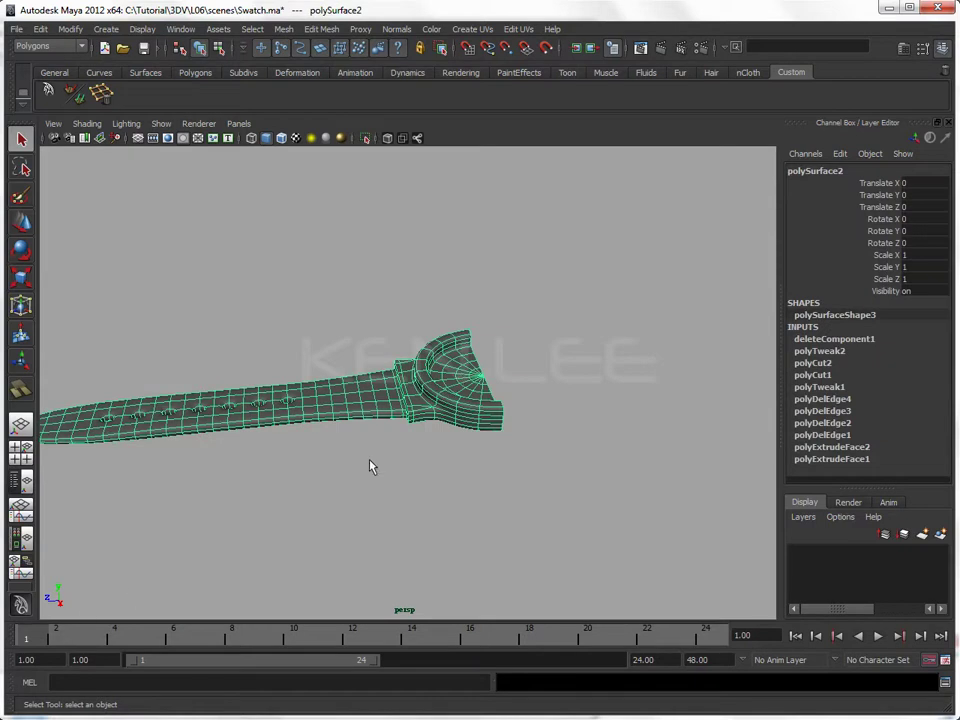
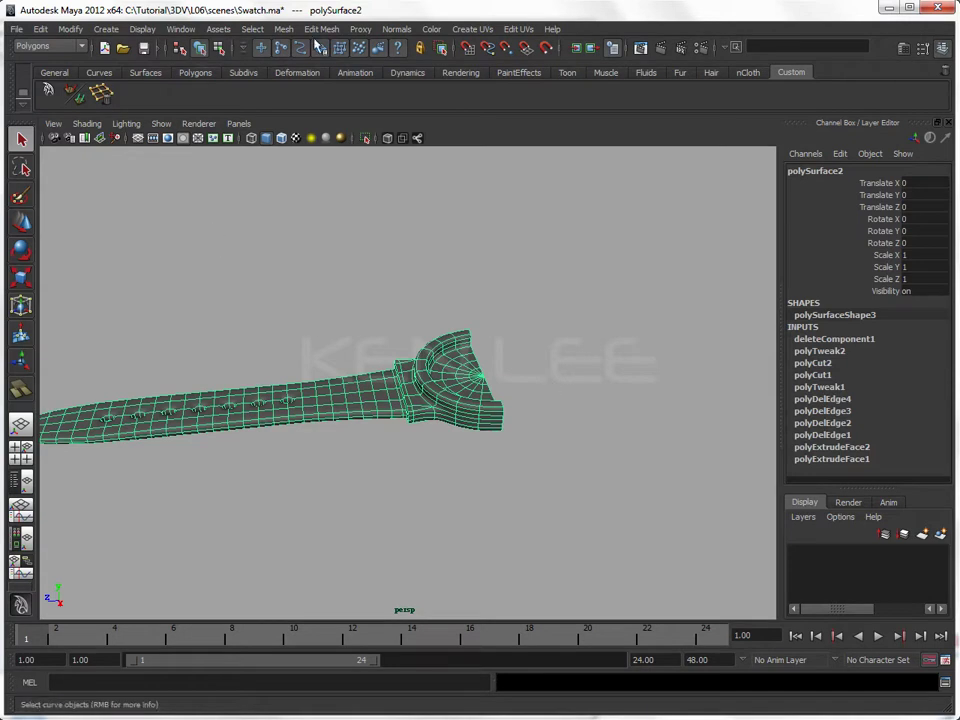
Step: Mirror the watch mesh across -Z with merged vertices
click(283, 29)
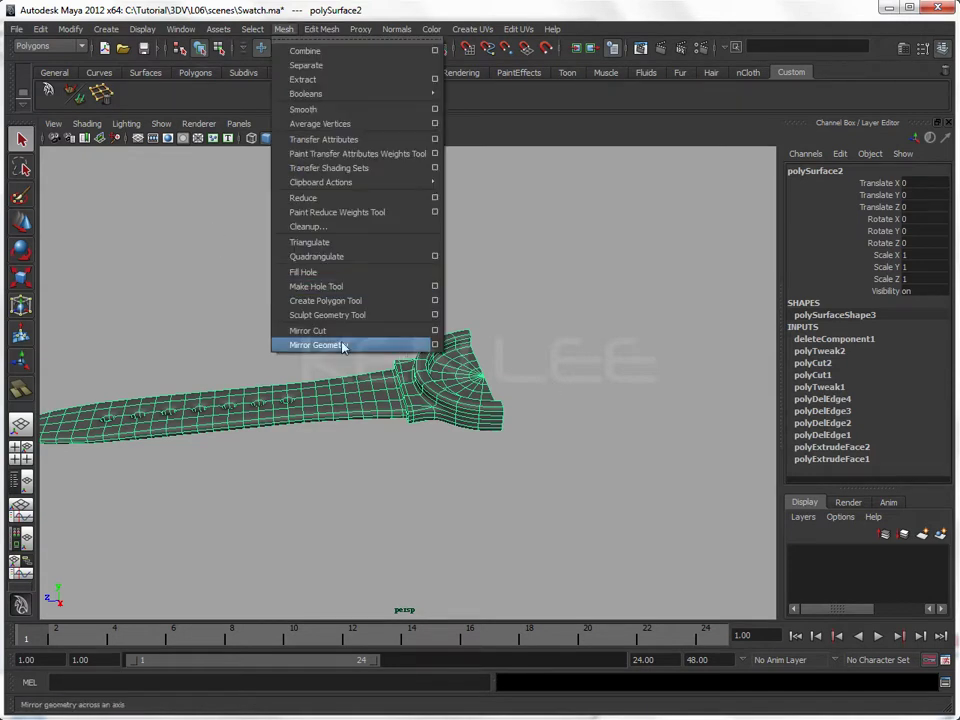
click(434, 345)
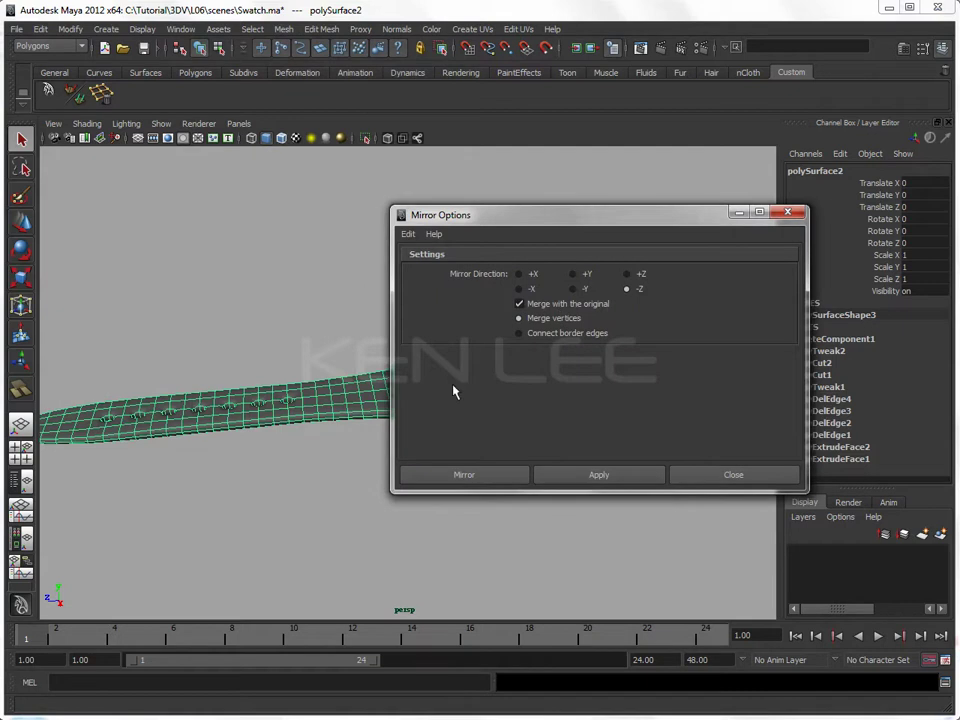
click(614, 476)
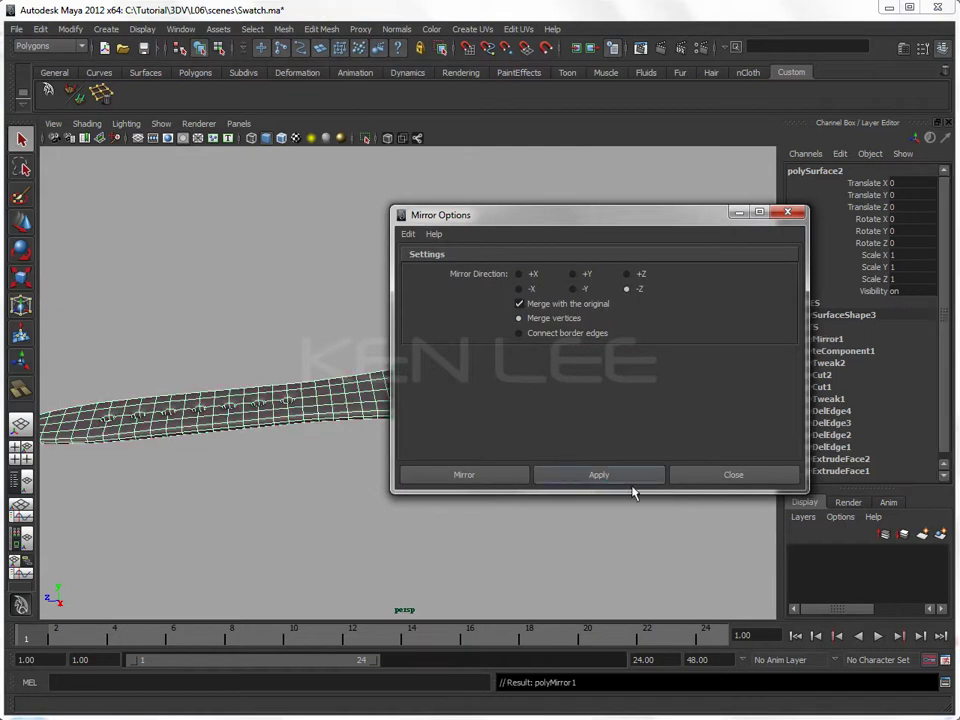
click(757, 477)
Step: Frame the full mirrored watch, then view the white watch reference photo
click(646, 522)
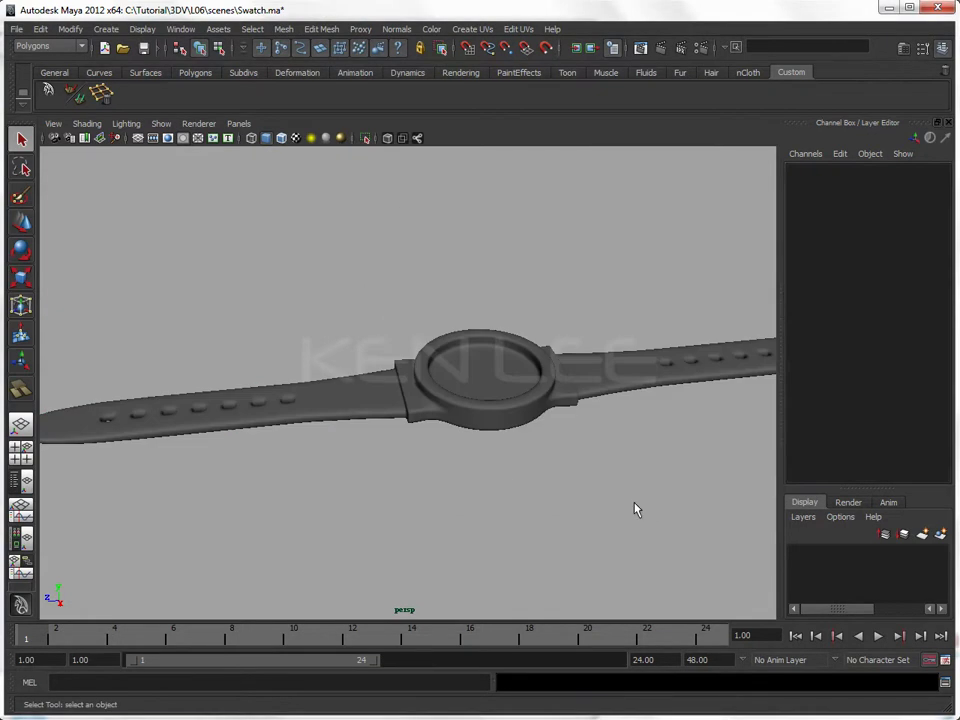
alt+drag(634, 510, 559, 486)
alt+right_drag(559, 486, 435, 422)
alt+drag(435, 422, 516, 255)
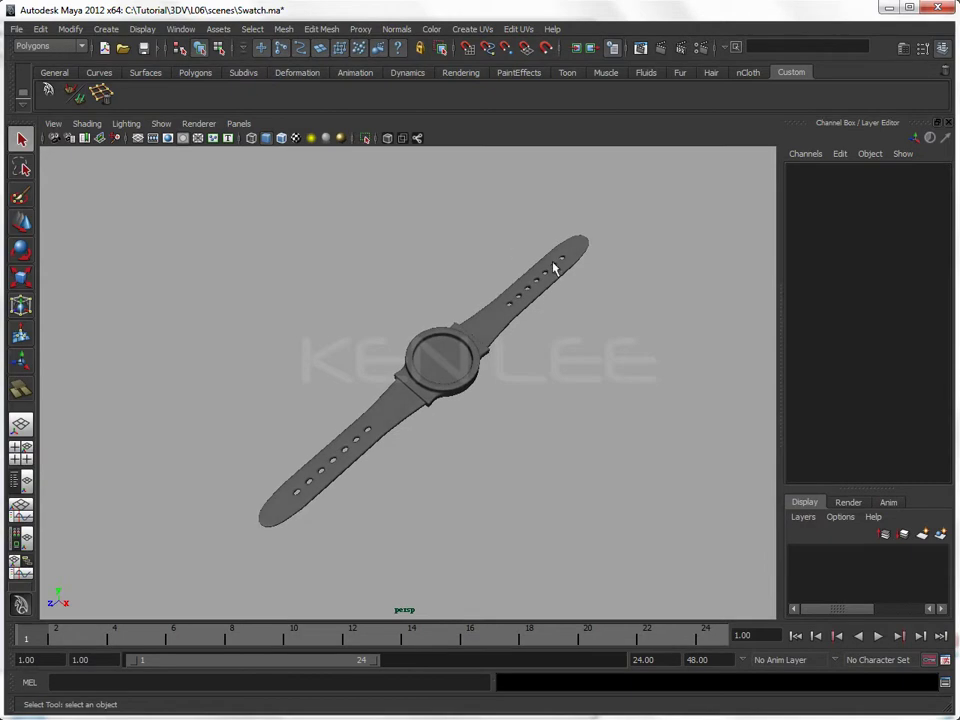
key(alt+Tab)
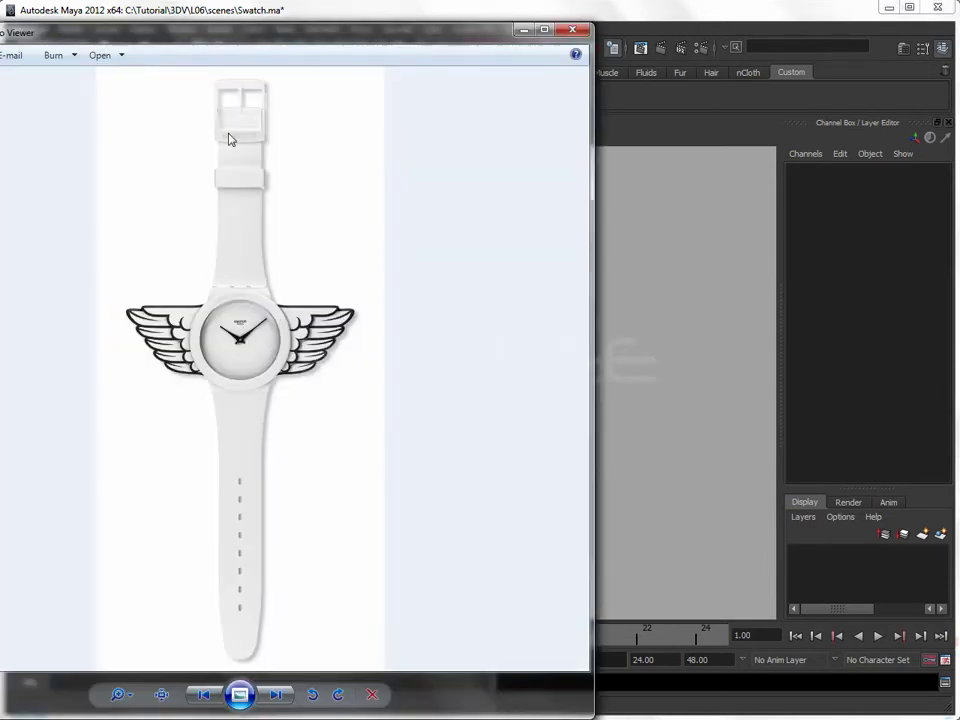
click(696, 306)
Step: Select the watch mesh and frame the holed strap in top view
click(514, 311)
alt+drag(574, 326, 598, 323)
scroll(598, 323, up, 3)
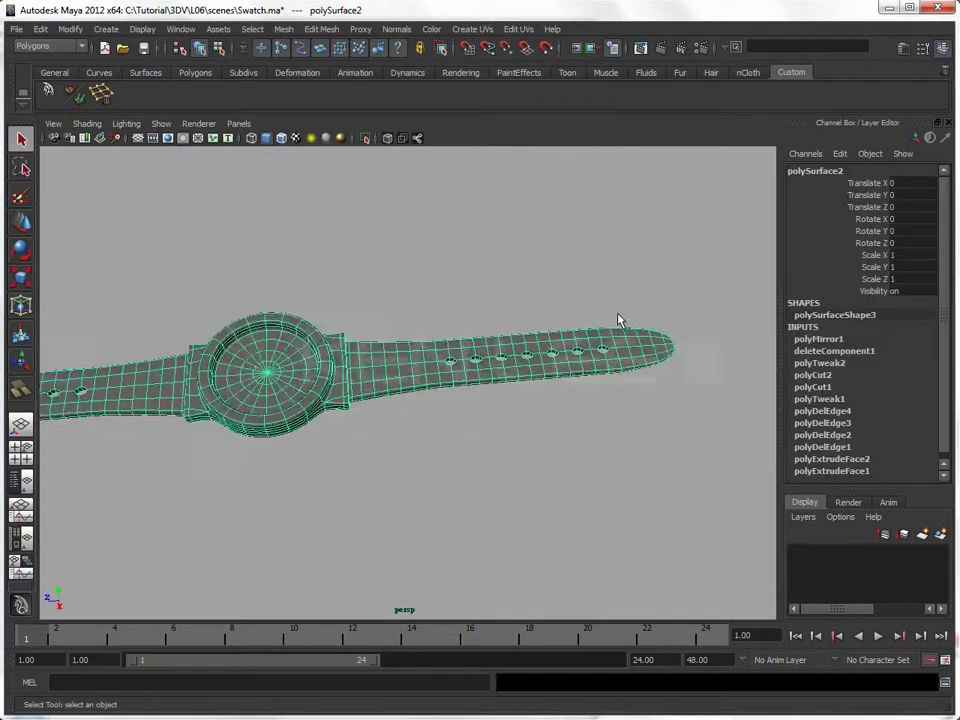
alt+middle_drag(619, 319, 461, 300)
key(space)
drag(461, 300, 380, 298)
scroll(455, 306, down, 5)
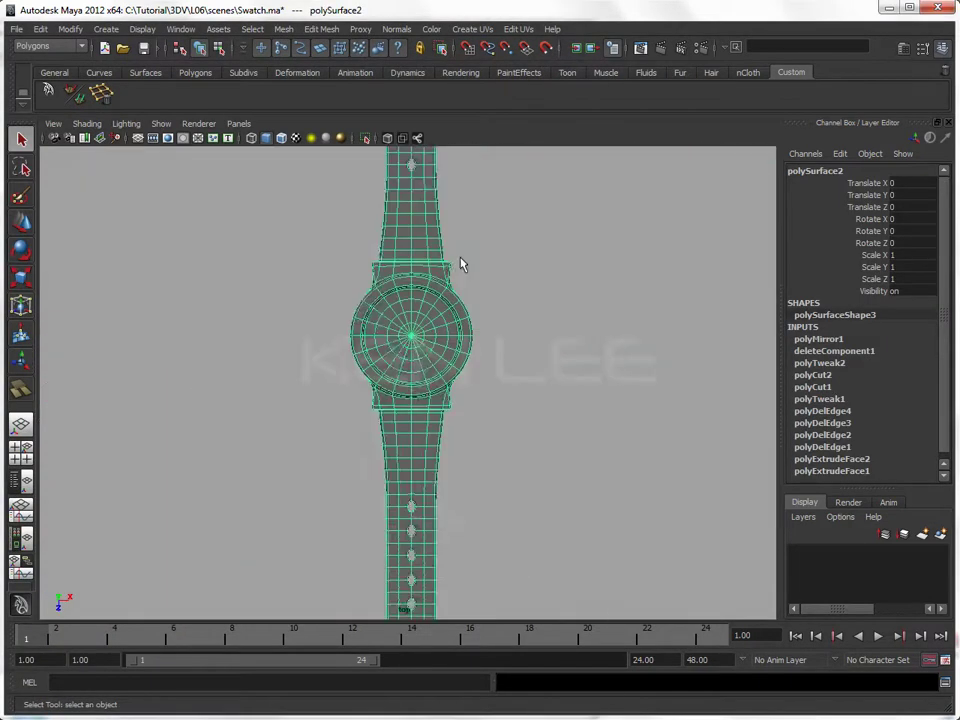
alt+middle_drag(461, 264, 574, 332)
scroll(508, 364, up, 2)
scroll(418, 278, down, 2)
Step: Delete the holed upper strap faces and return to the perspective view
right_drag(418, 278, 330, 183)
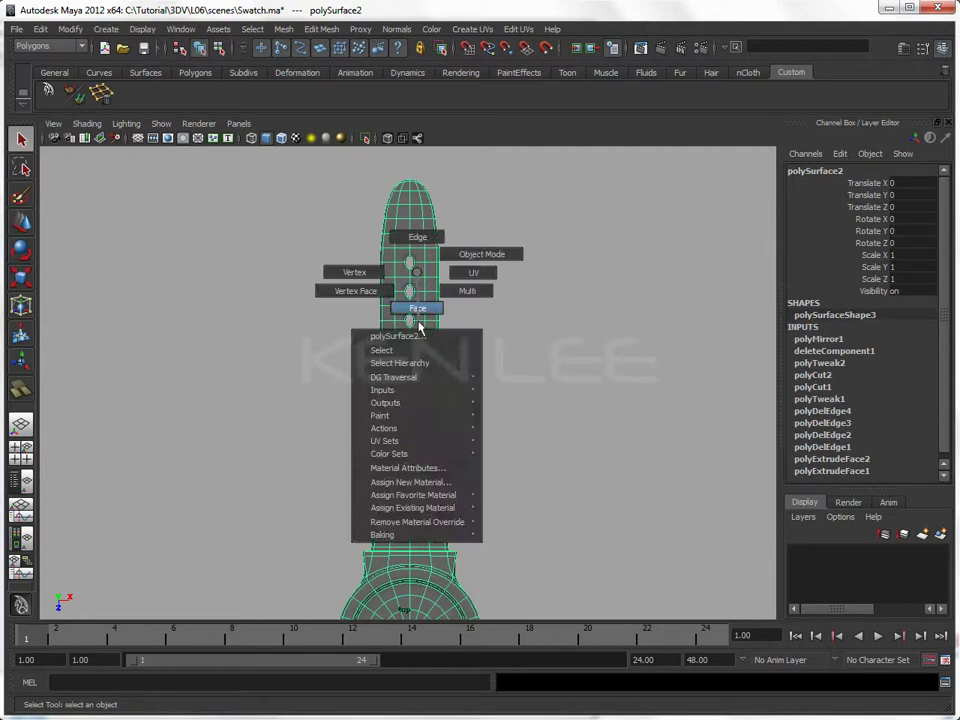
drag(553, 426, 567, 449)
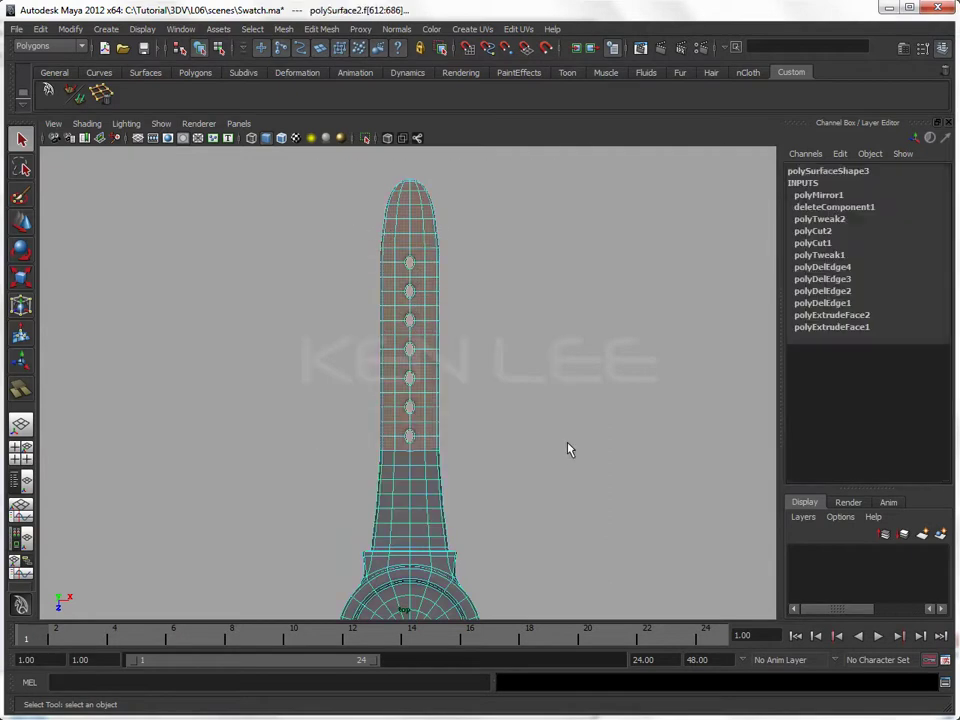
drag(367, 249, 518, 527)
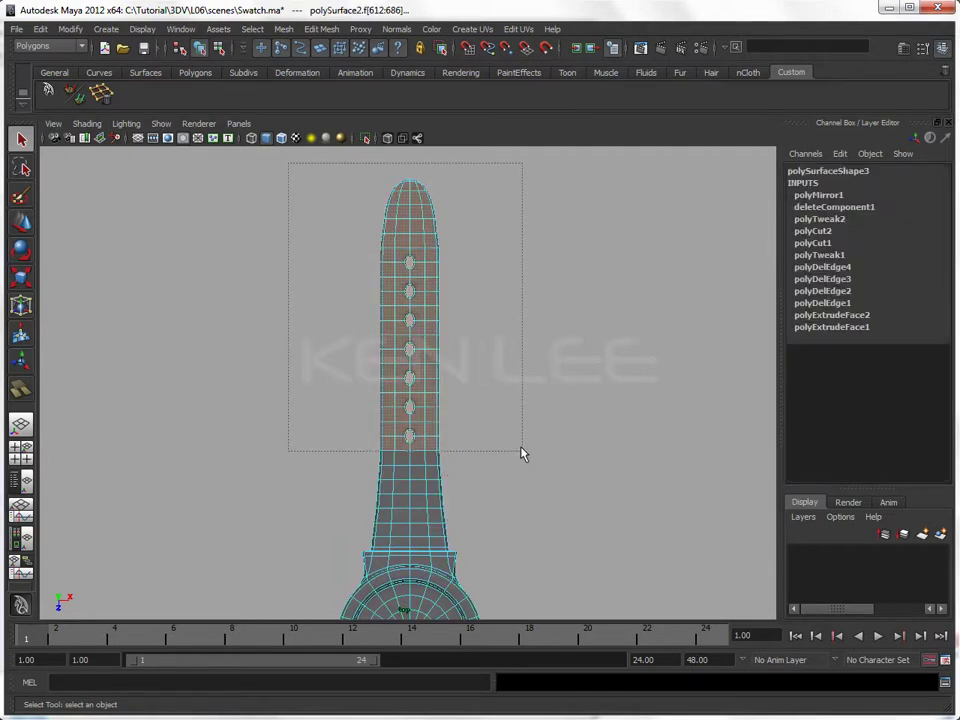
drag(520, 452, 520, 450)
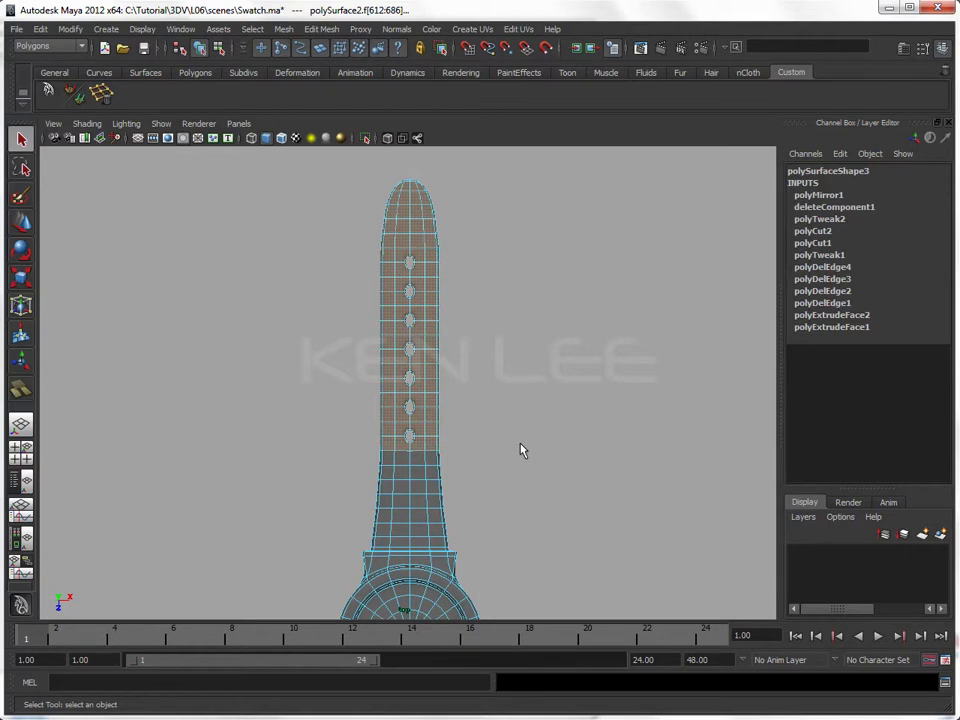
key(Delete)
click(525, 450)
key(space)
click(510, 446)
mouse_move(516, 454)
alt+mouse_down()
mouse_move(484, 448)
mouse_move(521, 515)
mouse_move(467, 482)
mouse_move(426, 484)
mouse_move(514, 439)
alt+mouse_up()
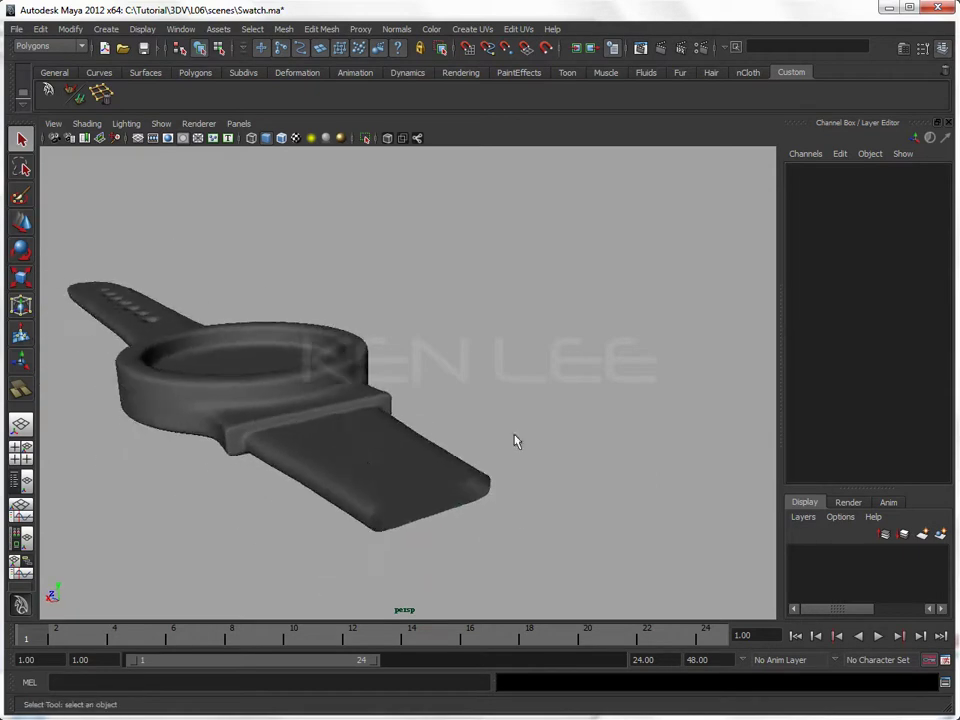
Step: Cap the strap stub's open end with Fill Hole and turn off smooth preview
click(375, 470)
click(252, 29)
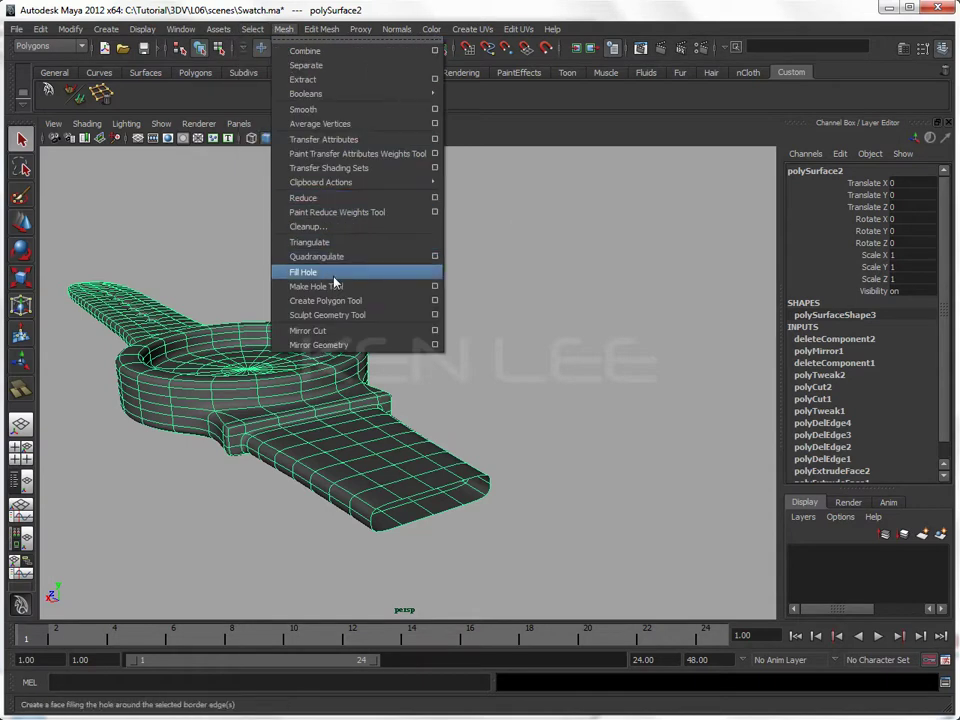
mouse_move(283, 29)
click(334, 278)
key(1)
scroll(445, 495, up, 3)
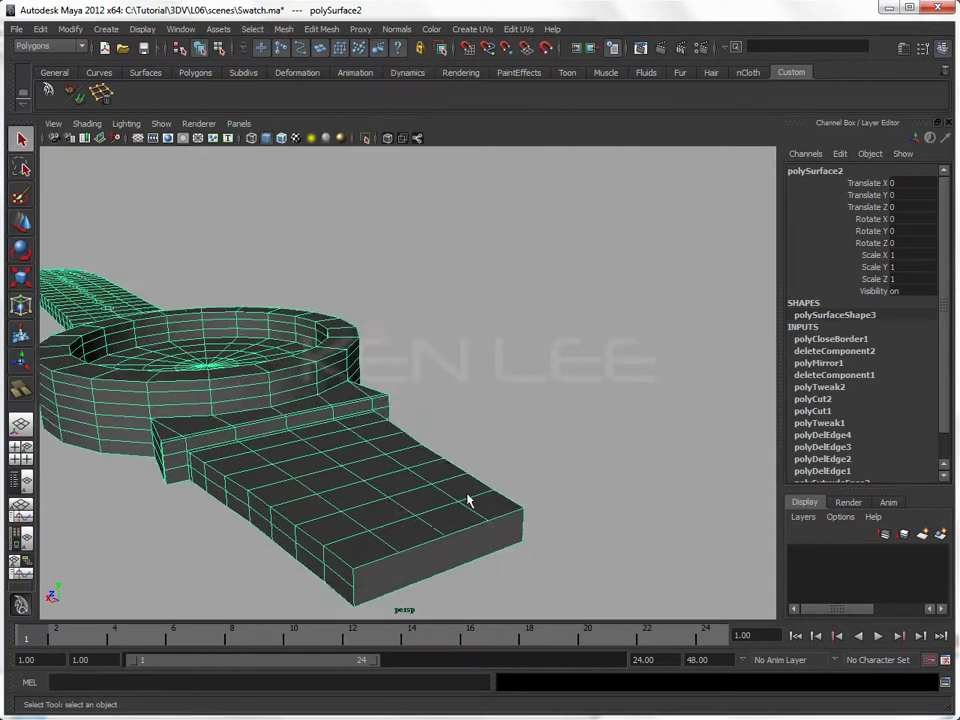
scroll(467, 501, down, 1)
click(321, 29)
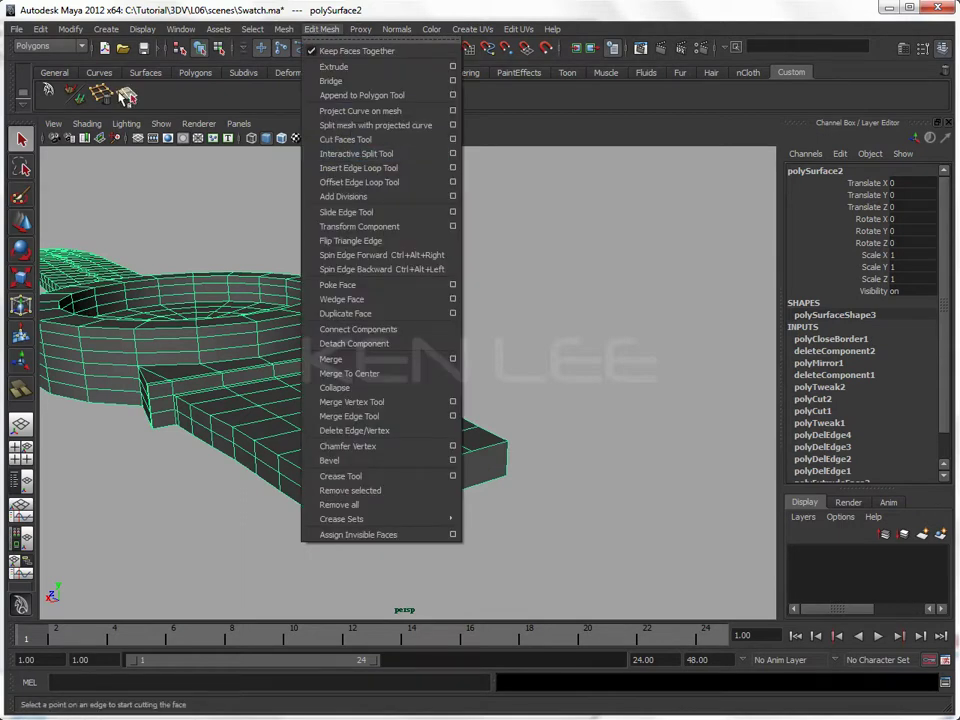
Step: Split the strap stub's capped front face with four vertical edges
click(360, 154)
alt+drag(340, 513, 317, 506)
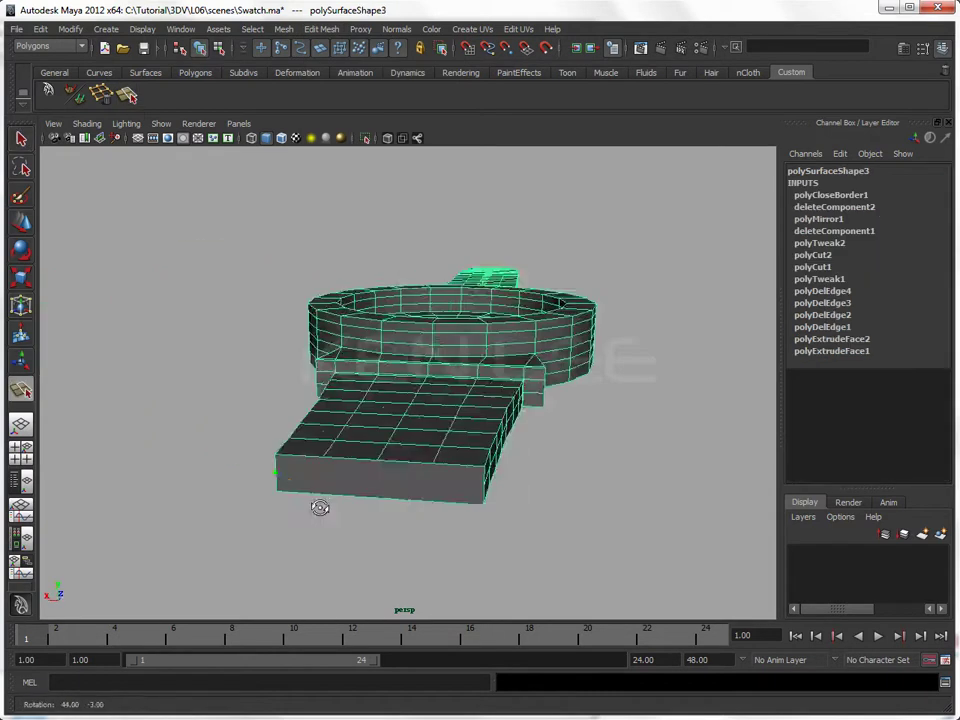
click(478, 486)
key(Return)
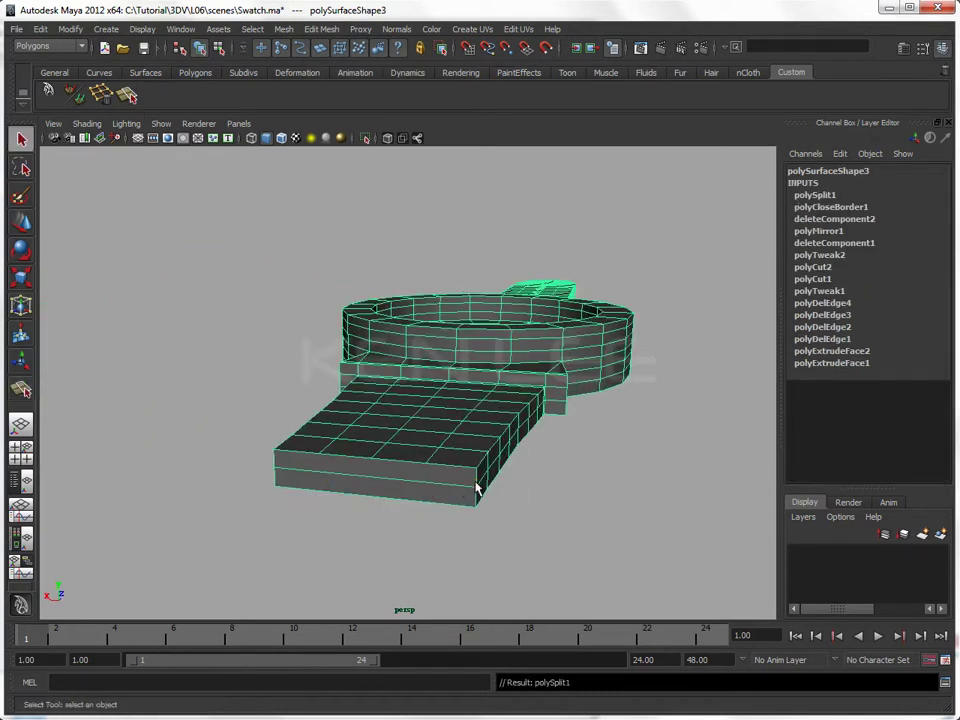
click(427, 462)
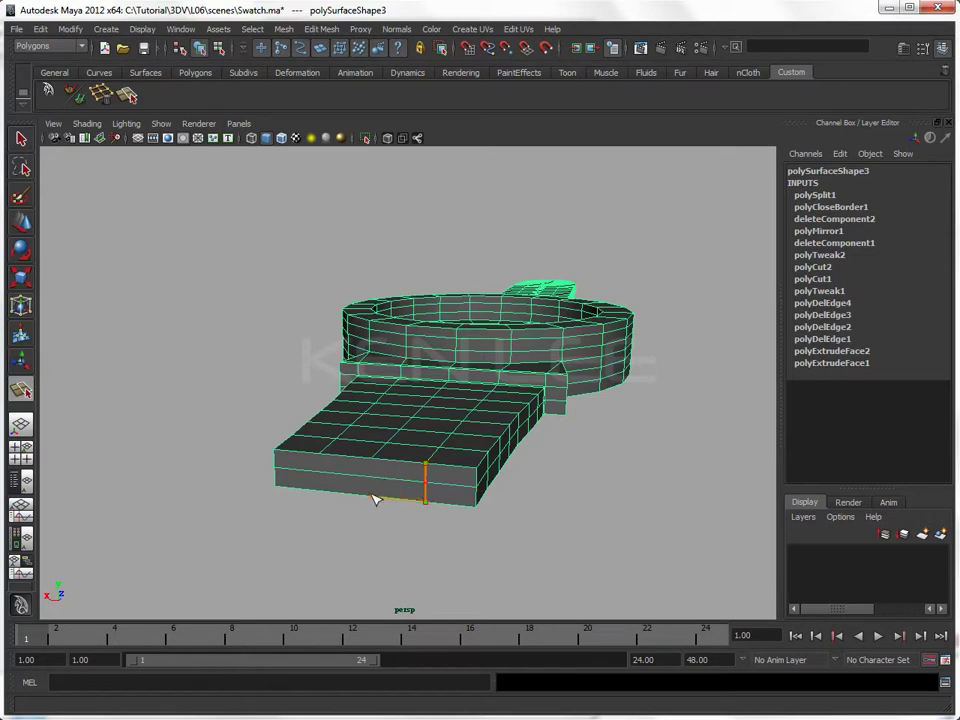
key(Return)
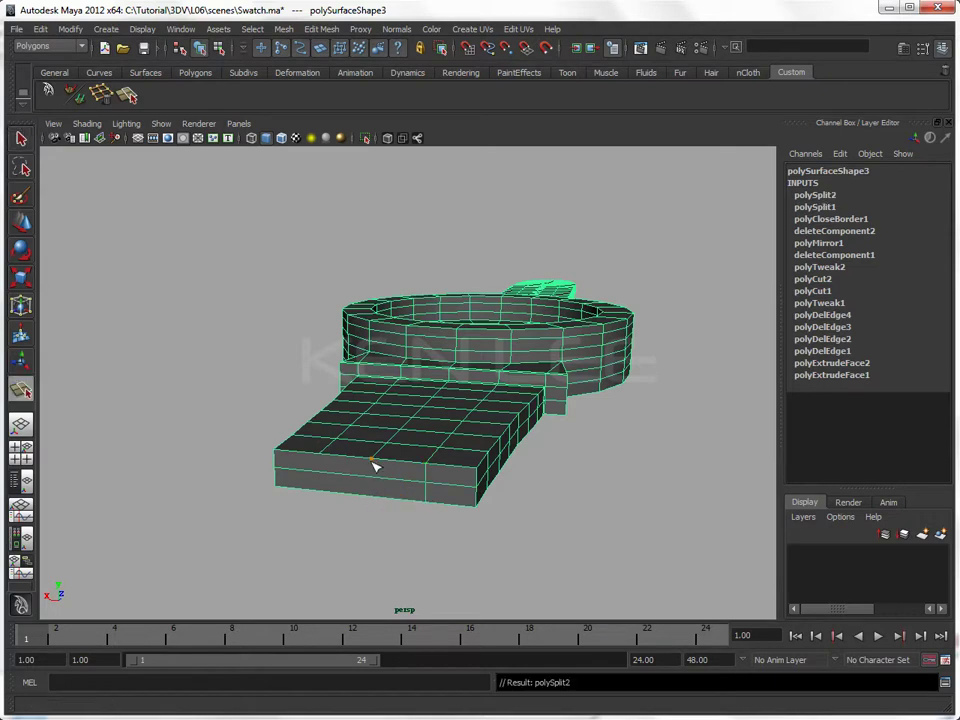
click(373, 462)
key(Return)
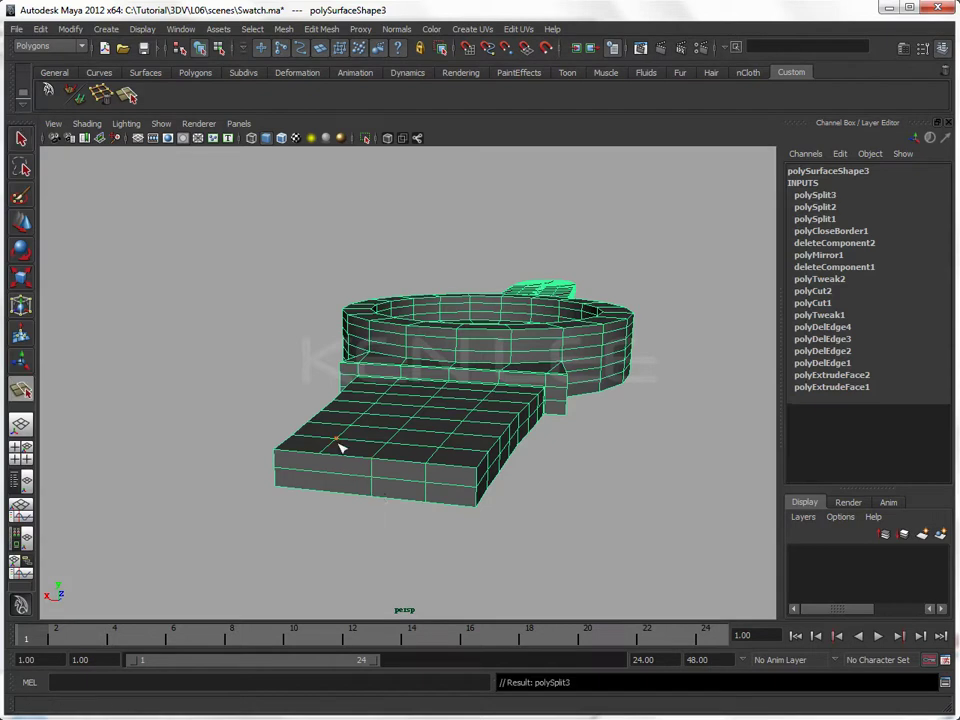
click(323, 465)
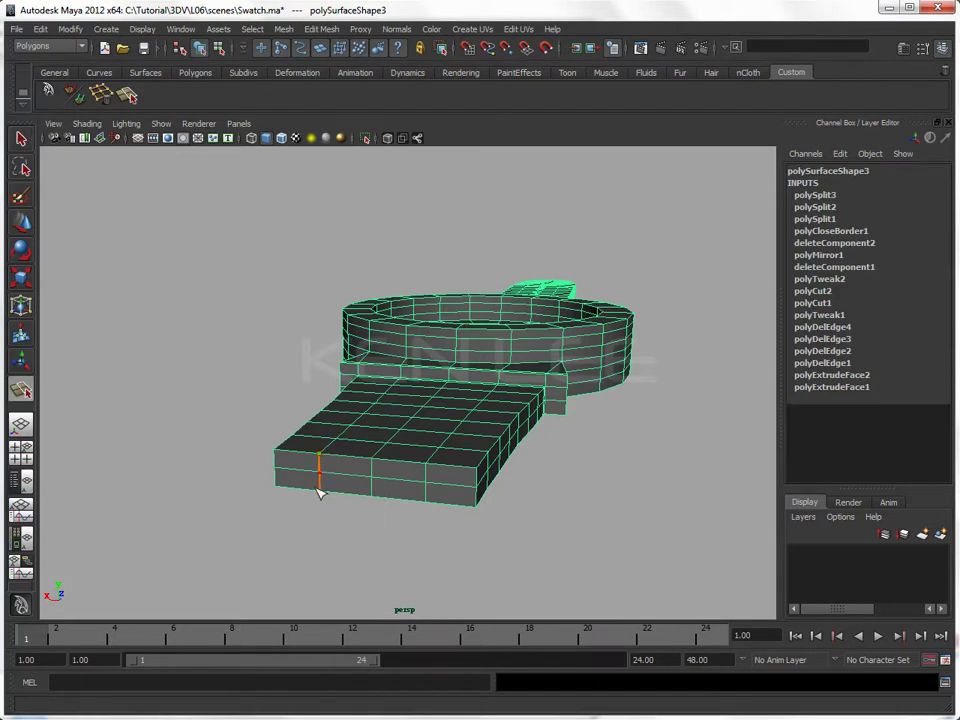
key(Return)
mouse_move(317, 493)
alt+mouse_down()
mouse_move(414, 559)
mouse_move(471, 469)
alt+mouse_up()
Step: Select all six front faces of the strap stub and switch to top view
right_drag(470, 467, 468, 490)
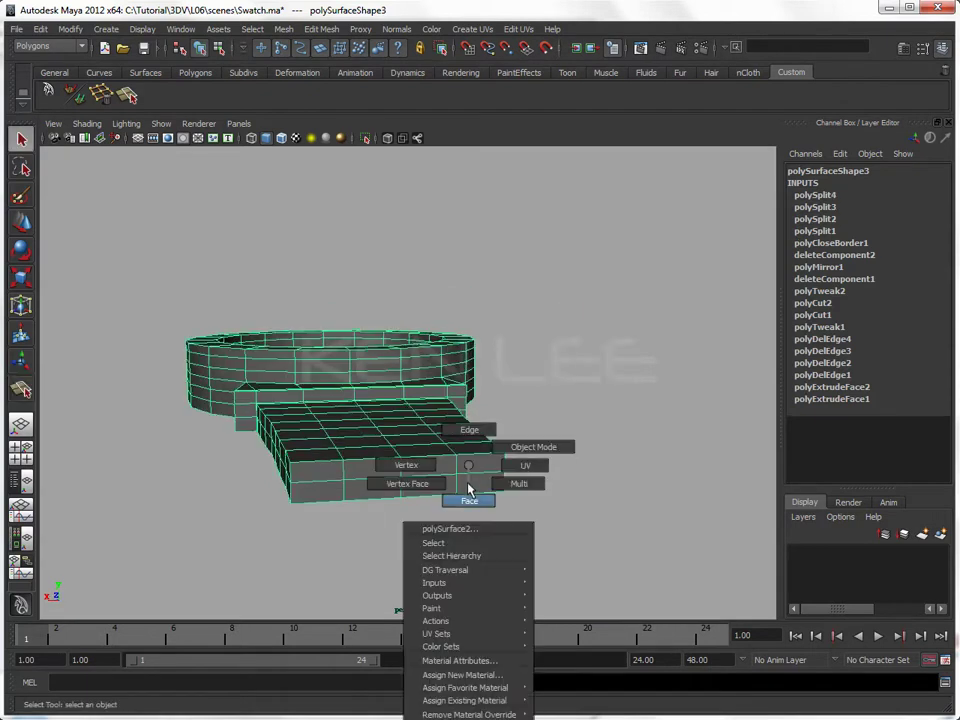
click(482, 486)
shift+click(445, 482)
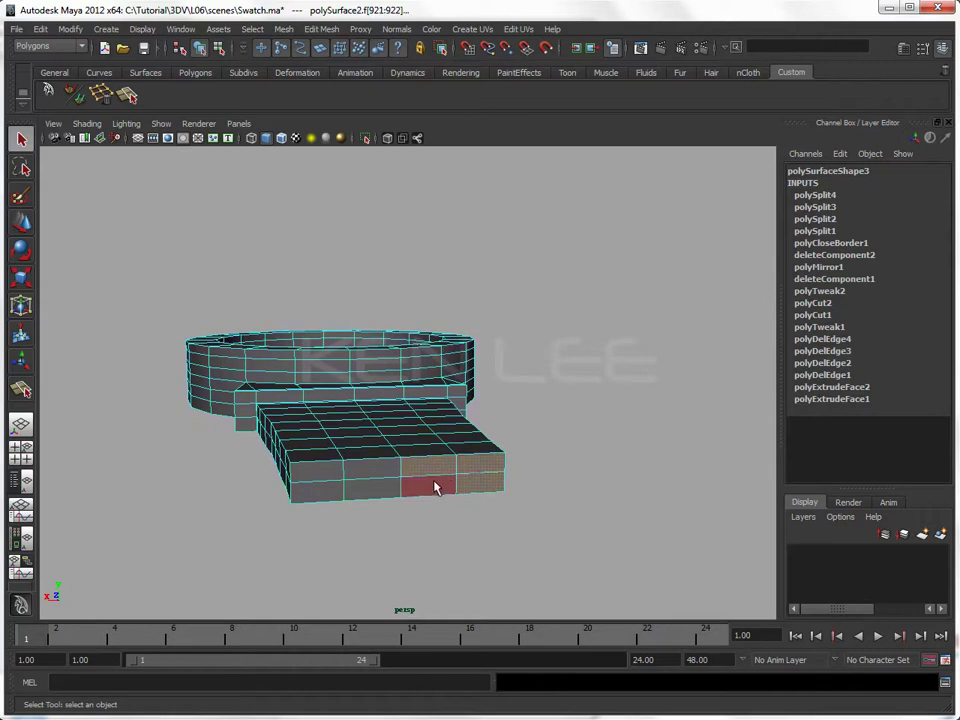
click(386, 476)
click(371, 508)
click(326, 490)
click(326, 490)
shift+click(364, 471)
shift+click(375, 489)
shift+click(413, 484)
shift+click(428, 465)
shift+click(316, 465)
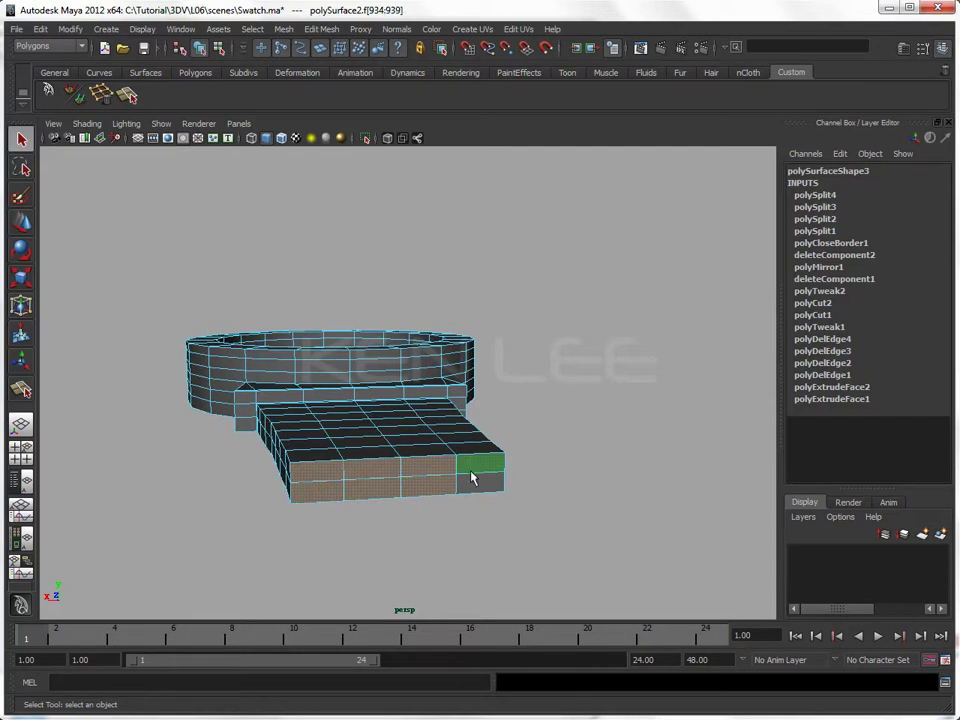
key(space)
drag(492, 392, 441, 319)
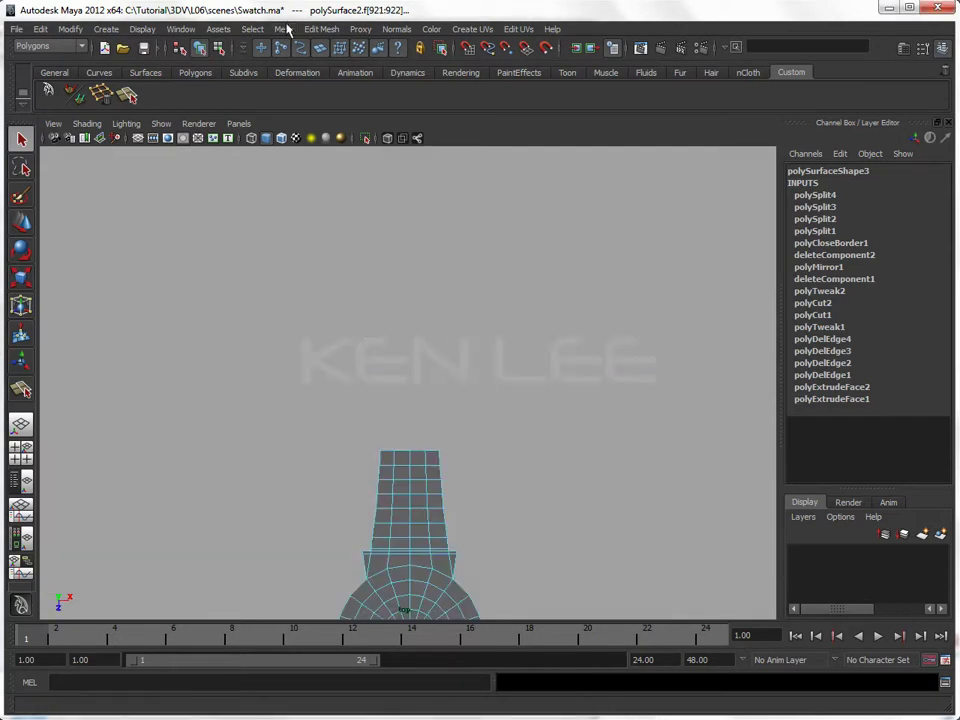
Step: Open the Extrude Face options and redisplay the winged-watch reference image
click(286, 29)
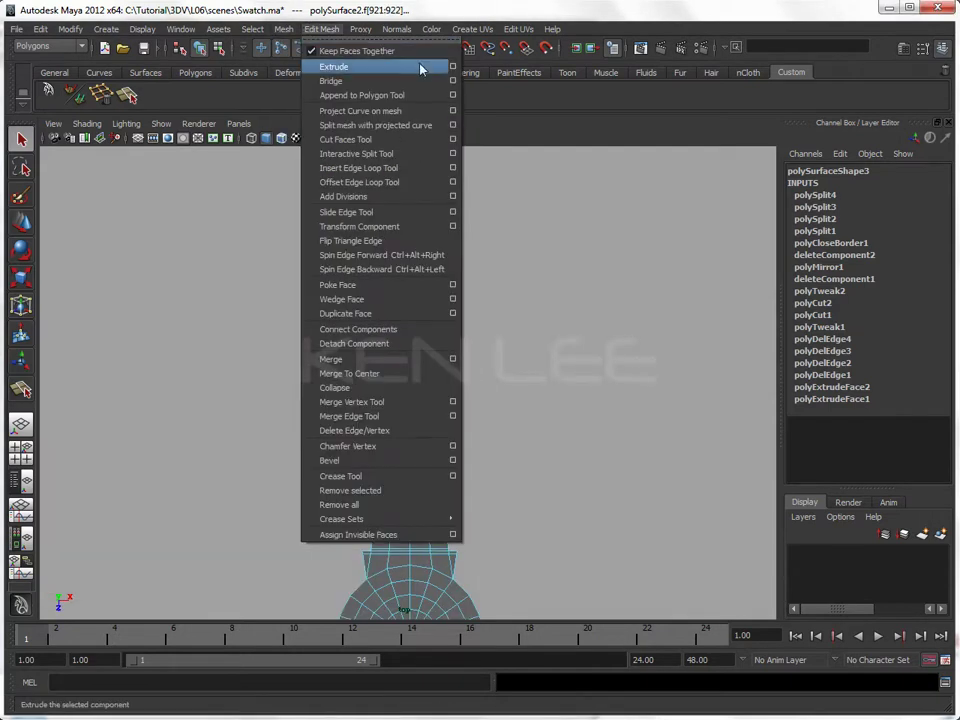
click(452, 67)
drag(594, 214, 709, 210)
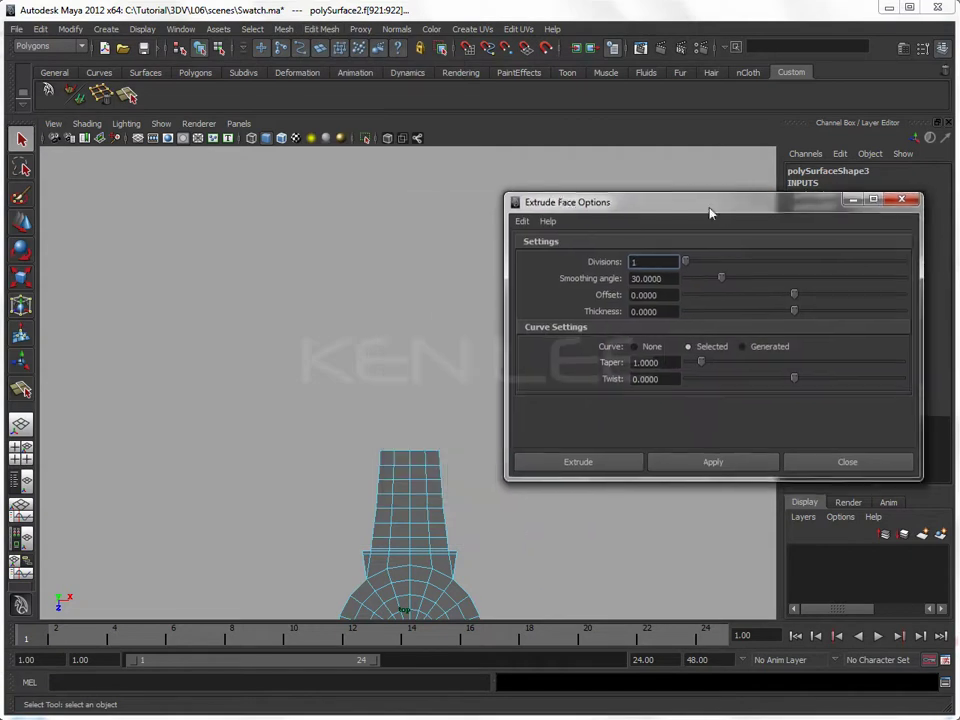
scroll(386, 356, down, 2)
alt+middle_drag(208, 360, 280, 302)
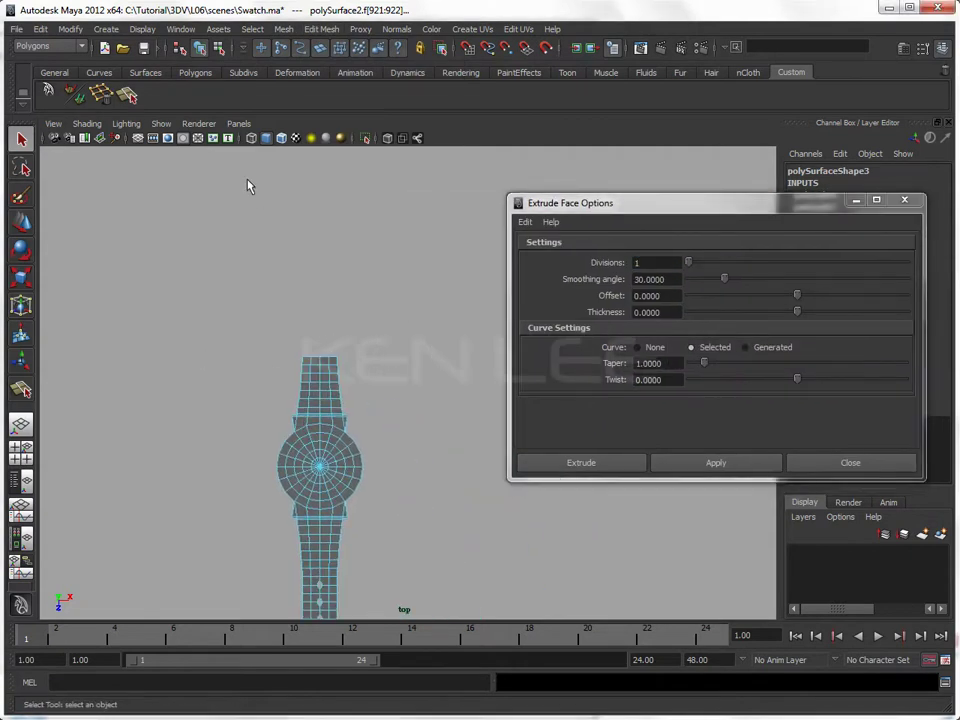
click(161, 123)
click(200, 277)
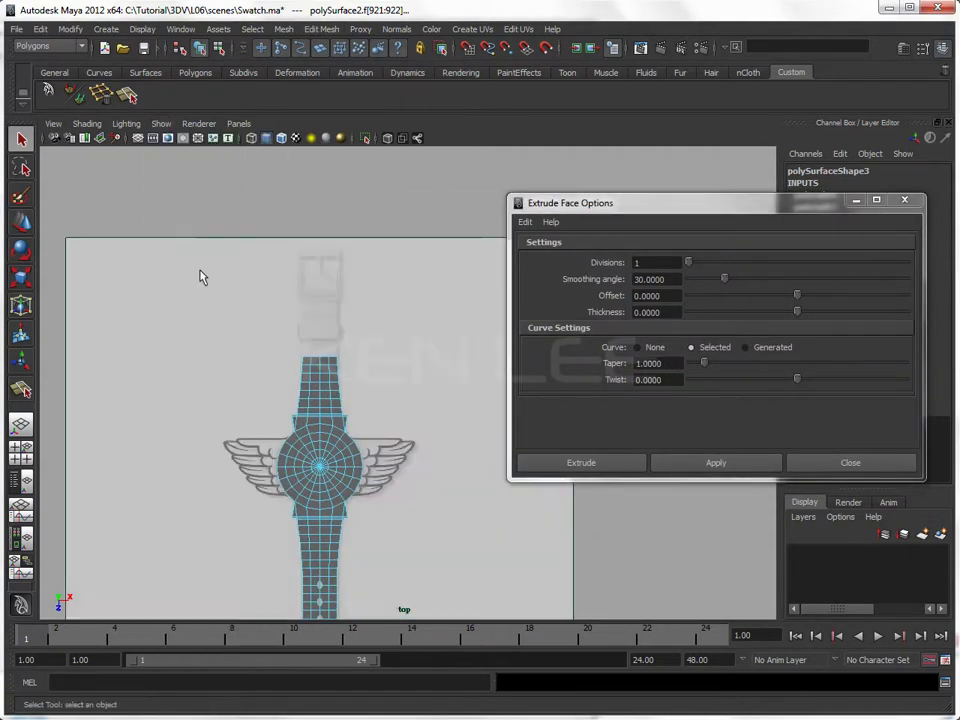
scroll(171, 336, up, 2)
scroll(429, 401, up, 2)
scroll(450, 380, up, 1)
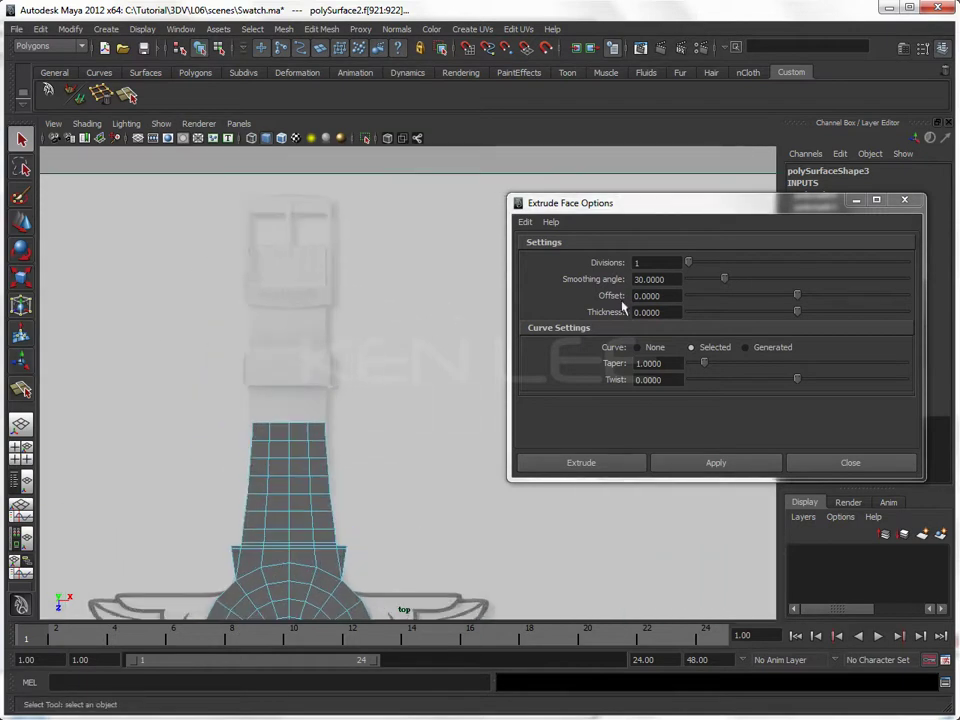
Step: Extrude the front faces with 10 divisions, pulling the strap end upward
double_click(653, 264)
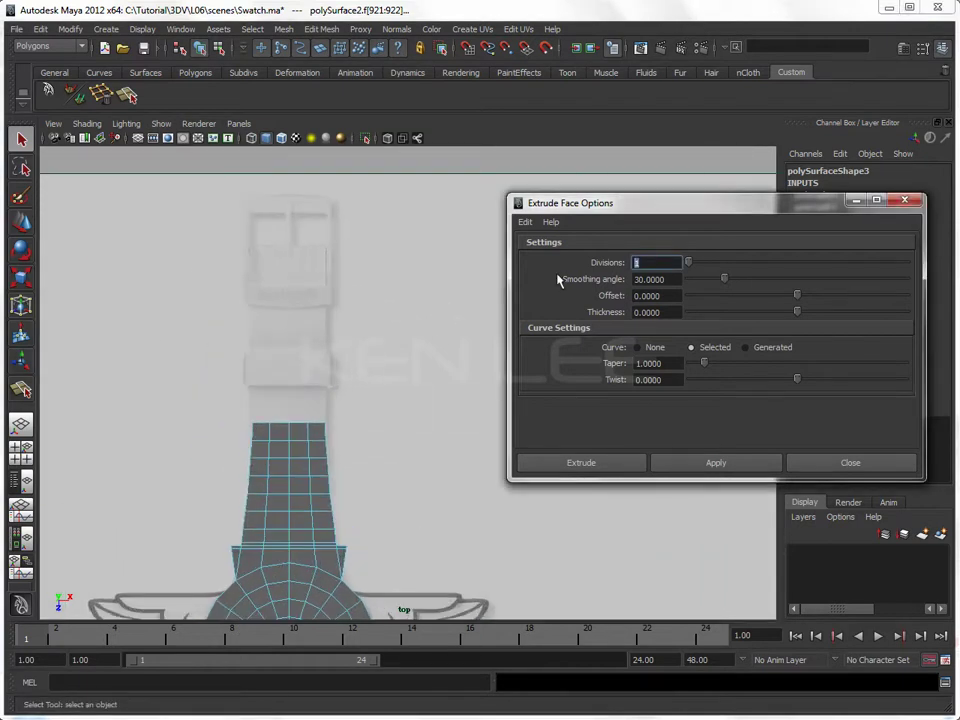
click(715, 460)
drag(257, 318, 261, 163)
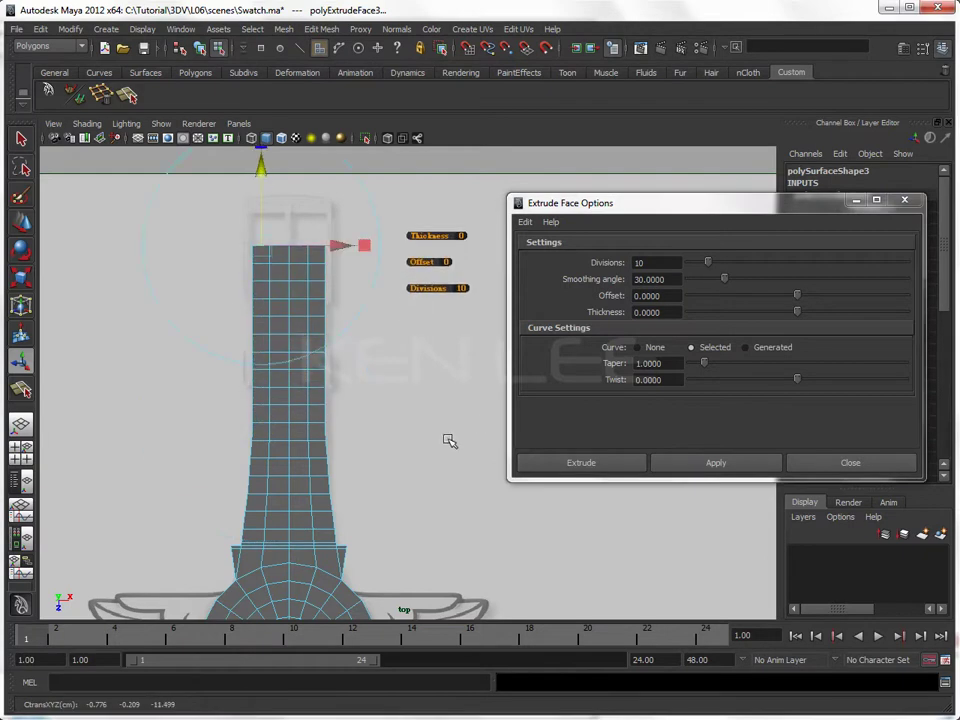
click(850, 462)
click(467, 411)
Step: Smooth-preview the strap mesh, check it in perspective, and save
key(F8)
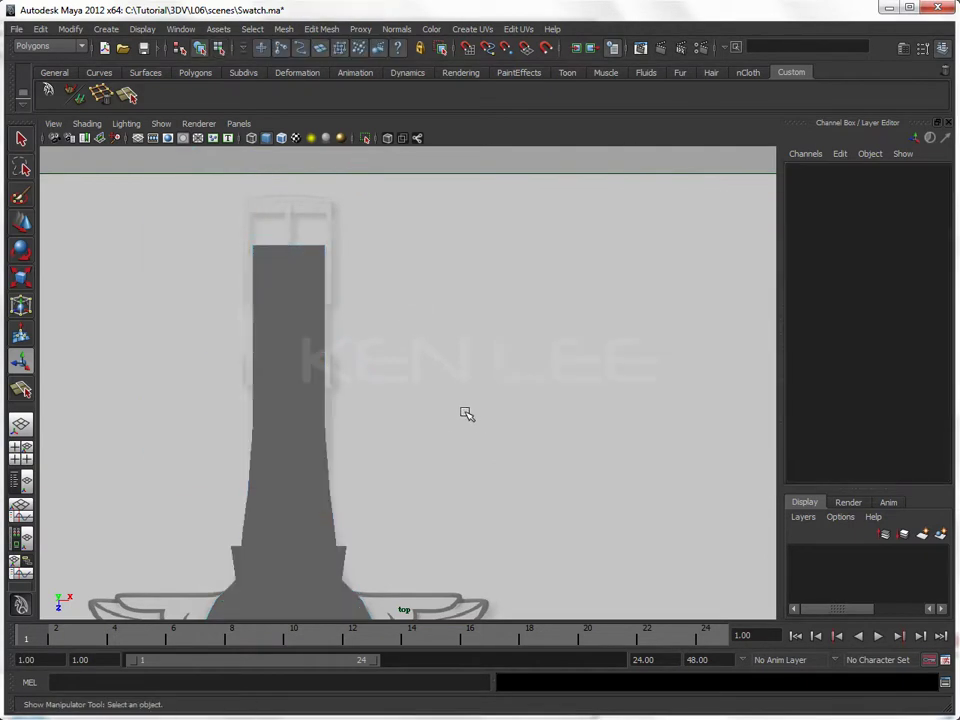
click(304, 435)
key(3)
click(430, 422)
key(space)
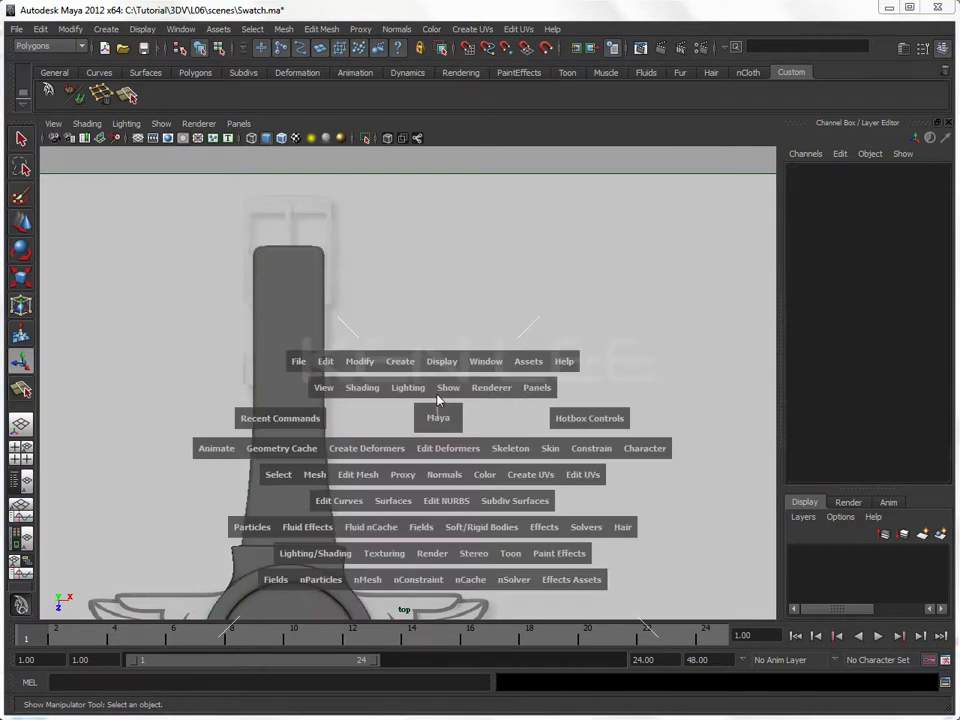
click(438, 417)
mouse_move(450, 437)
alt+mouse_down()
mouse_move(253, 450)
mouse_move(403, 432)
mouse_move(506, 407)
mouse_move(510, 394)
alt+mouse_up()
key(ctrl+s)
Step: Return to top view in wireframe and save Swatch.ma again
mouse_move(439, 336)
alt+mouse_down()
mouse_move(510, 343)
mouse_move(422, 379)
mouse_move(414, 414)
mouse_move(367, 380)
alt+mouse_up()
key(space)
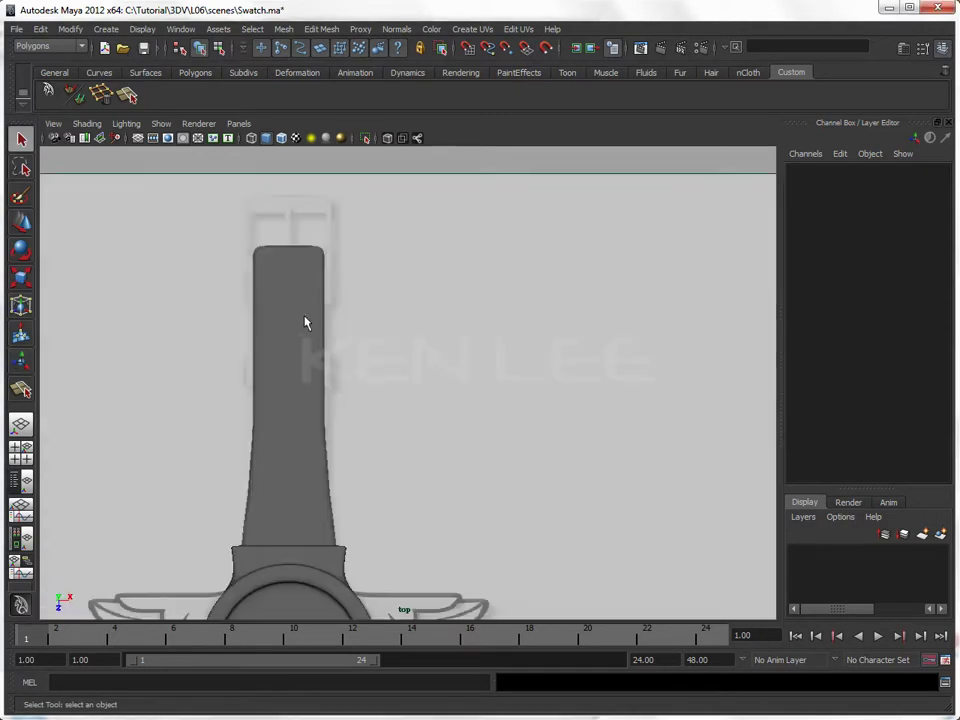
key(4)
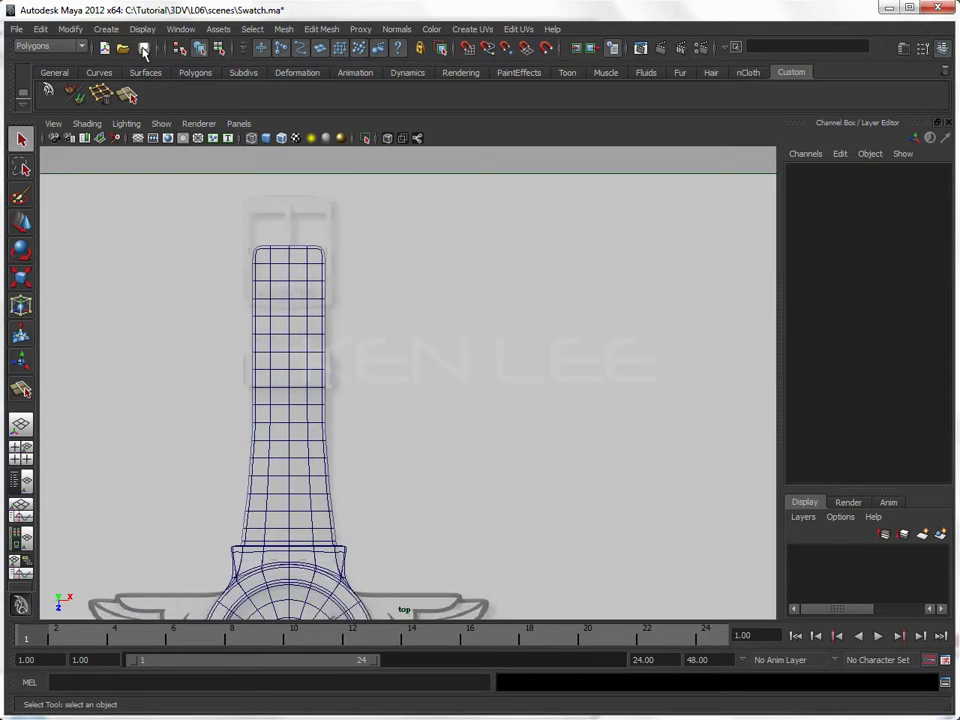
key(ctrl+s)
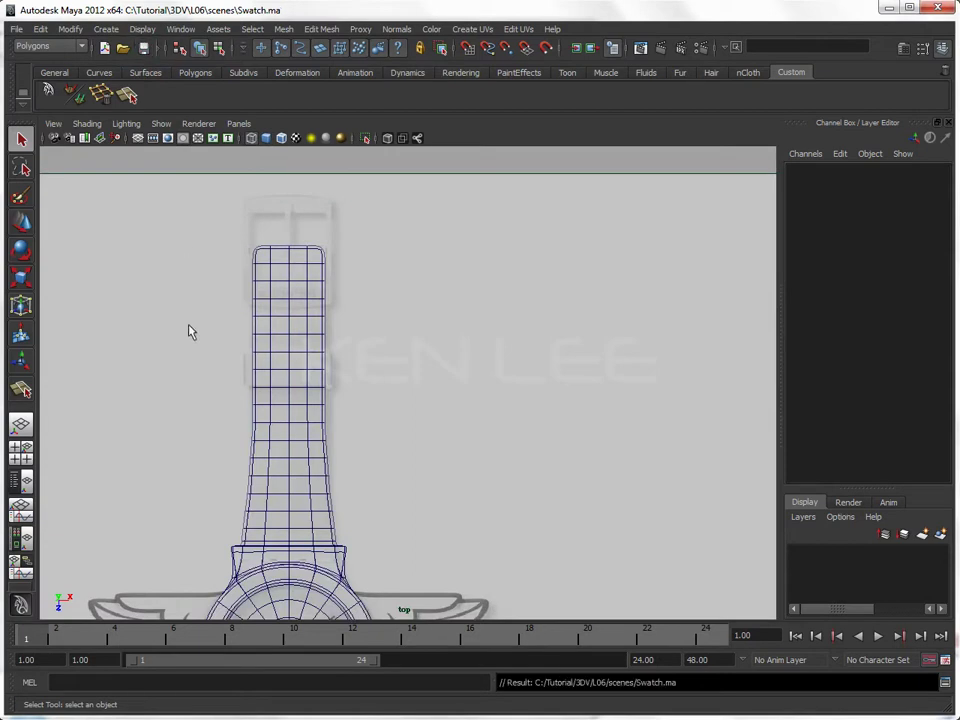
mouse_move(206, 317)
alt+middle_down()
mouse_move(332, 379)
mouse_move(382, 453)
alt+middle_up()
scroll(377, 371, up, 2)
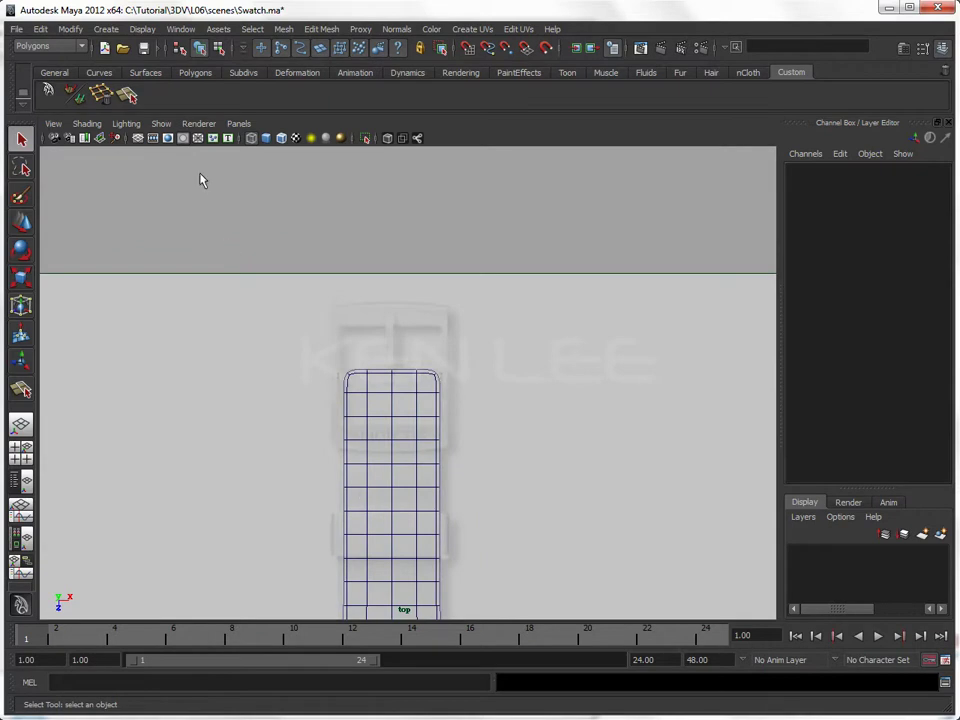
Step: Create a polygon plane, move it over the buckle reference and scale it to about 2.9
click(196, 73)
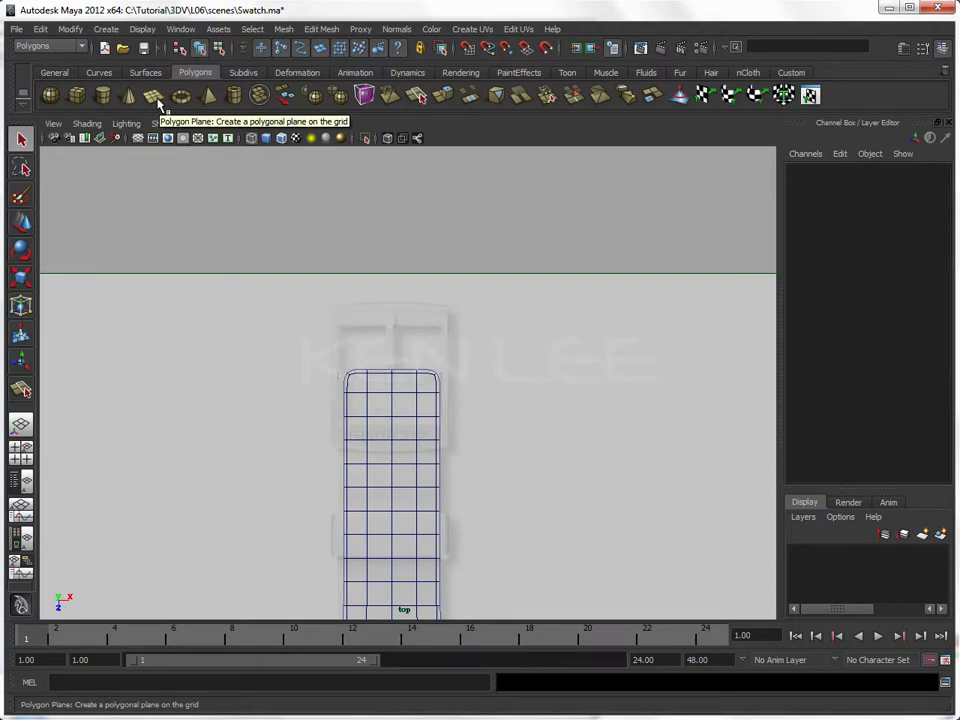
click(154, 98)
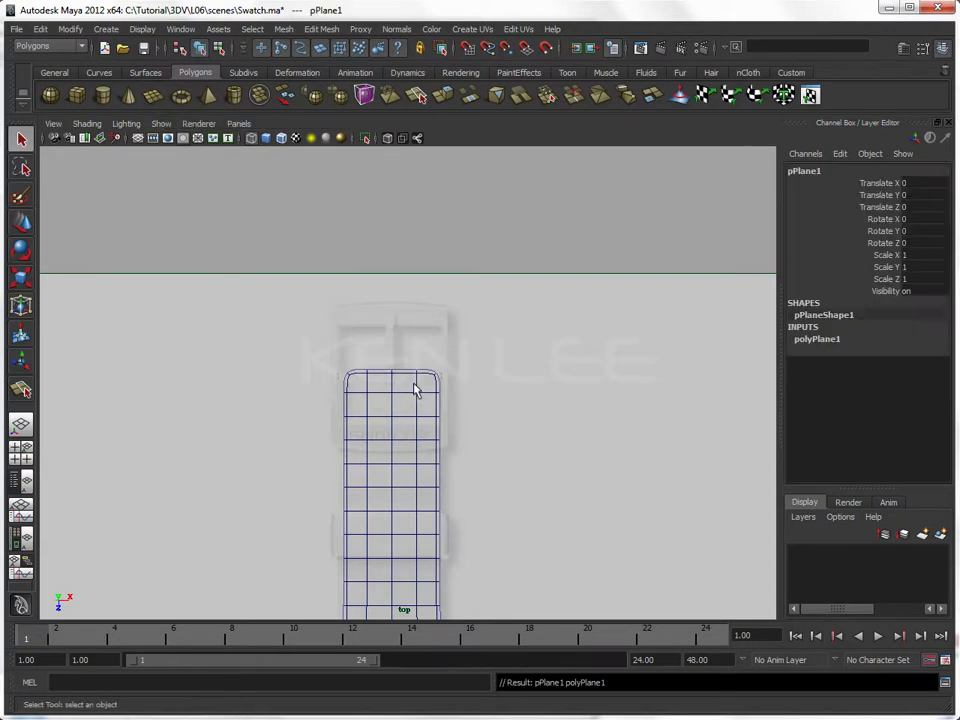
key(w)
mouse_move(448, 460)
alt+mouse_down()
mouse_move(457, 502)
mouse_move(467, 448)
mouse_move(405, 480)
mouse_move(377, 259)
alt+mouse_up()
alt+middle_drag(377, 259, 411, 424)
alt+right_drag(411, 424, 641, 377)
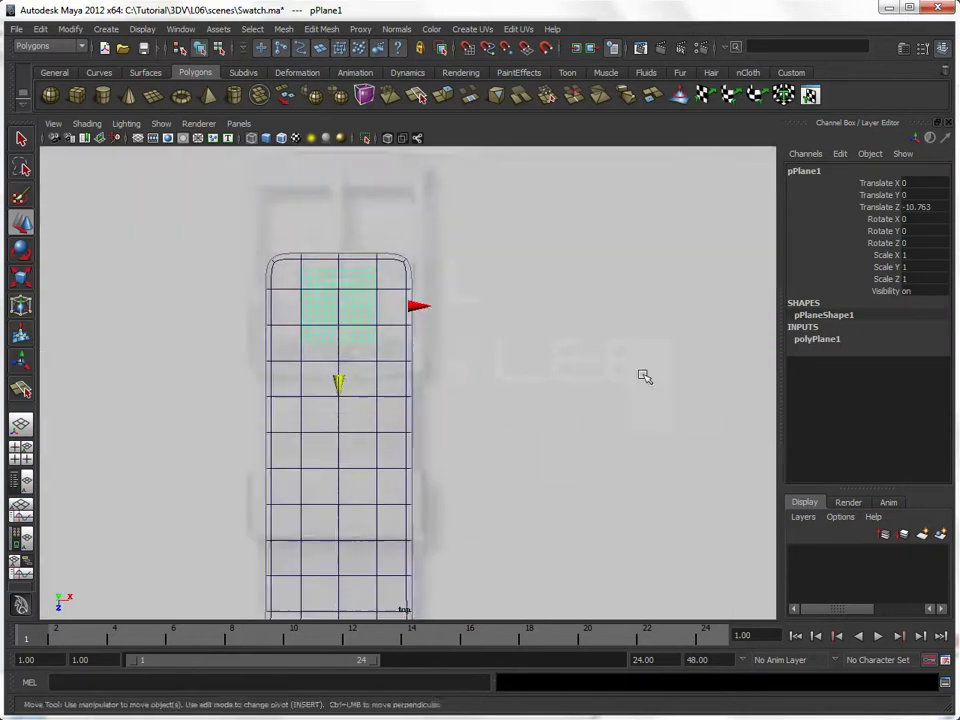
drag(391, 473, 390, 437)
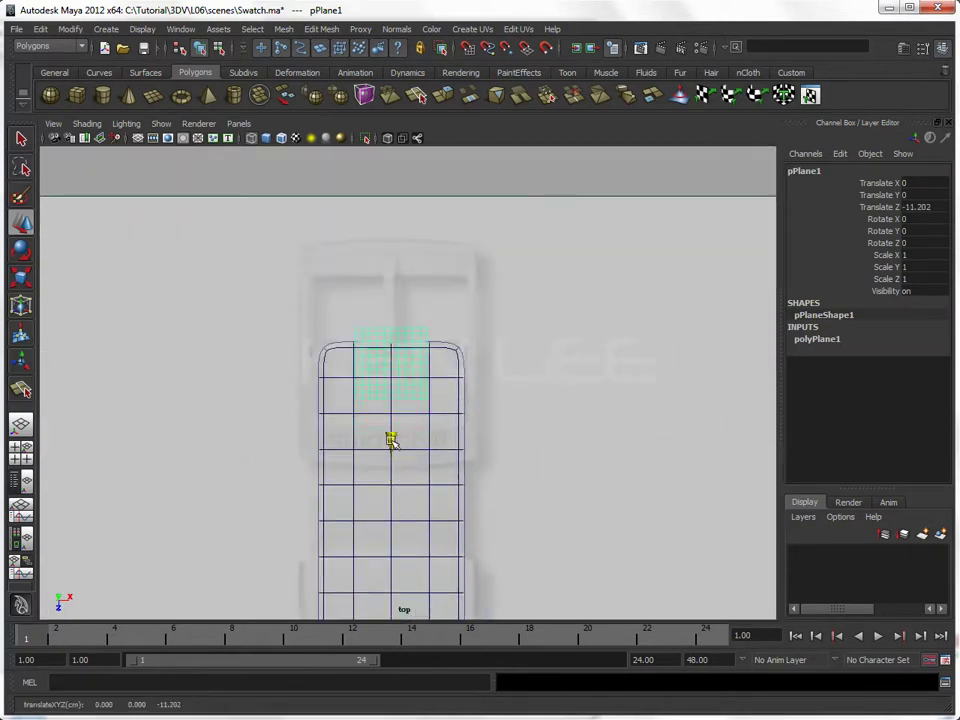
key(r)
drag(390, 364, 488, 369)
key(w)
drag(405, 450, 392, 430)
alt+right_drag(392, 430, 412, 398)
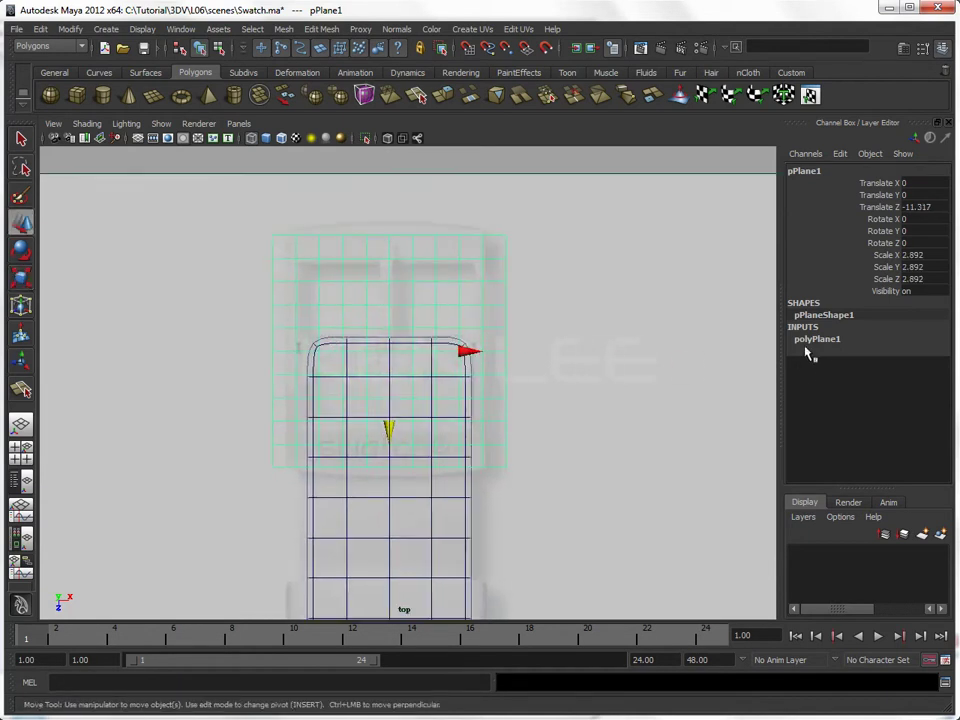
Step: Edit the plane's width subdivisions, then narrow and slightly lengthen it to fit the buckle
click(815, 339)
click(922, 375)
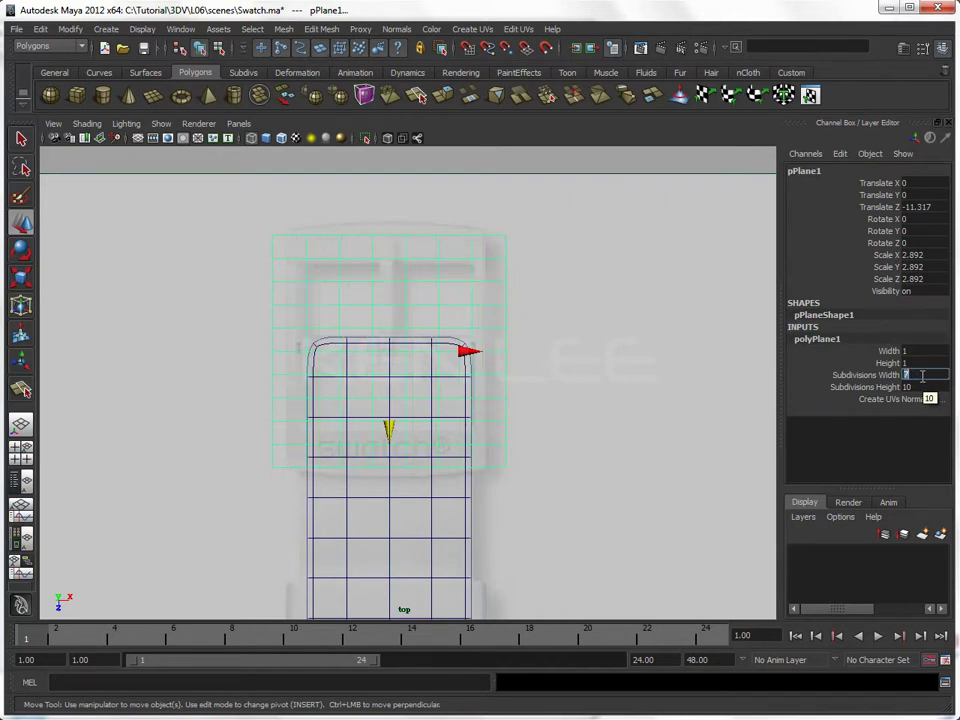
click(604, 386)
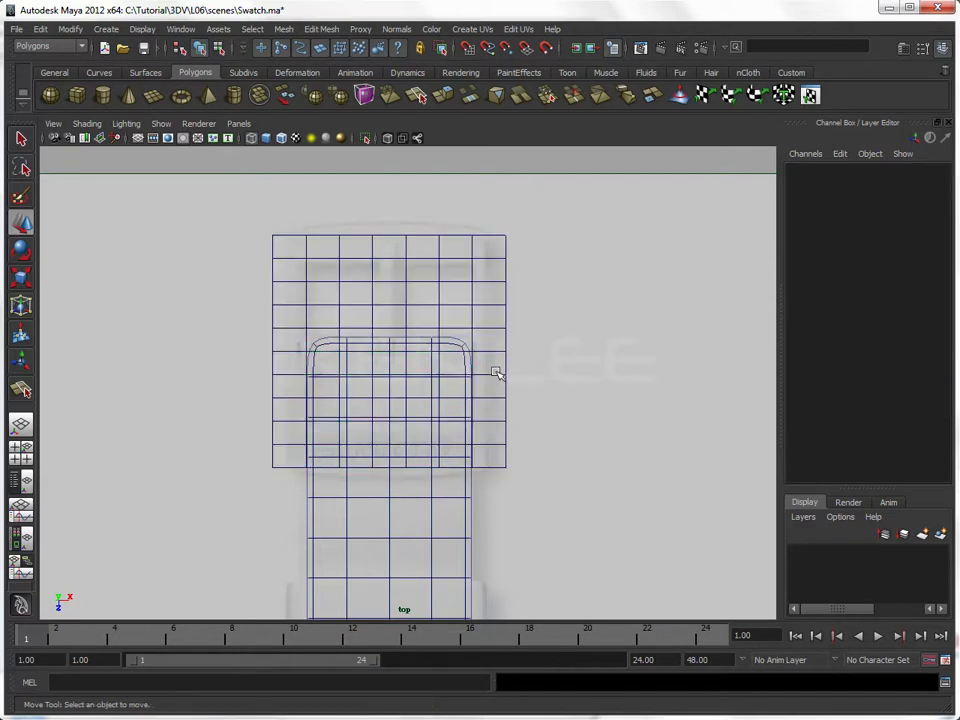
click(495, 372)
key(r)
mouse_move(490, 352)
mouse_down()
mouse_move(480, 358)
mouse_move(494, 358)
mouse_up()
drag(390, 459, 390, 461)
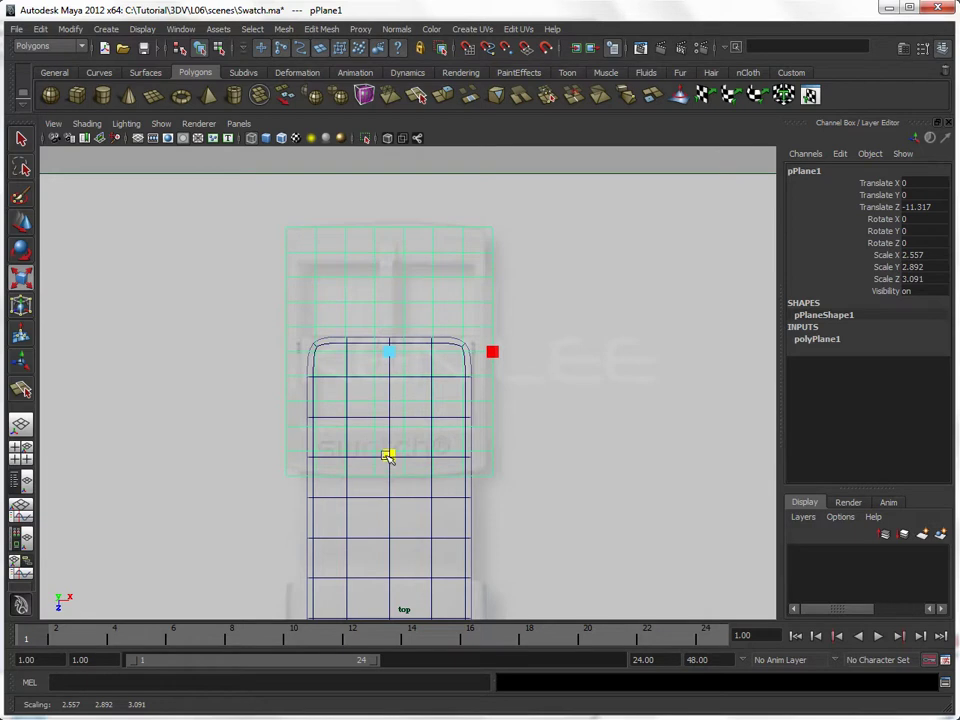
Step: Raise one vertex row slightly and squeeze the lower vertex rows closer together
right_drag(452, 282, 447, 315)
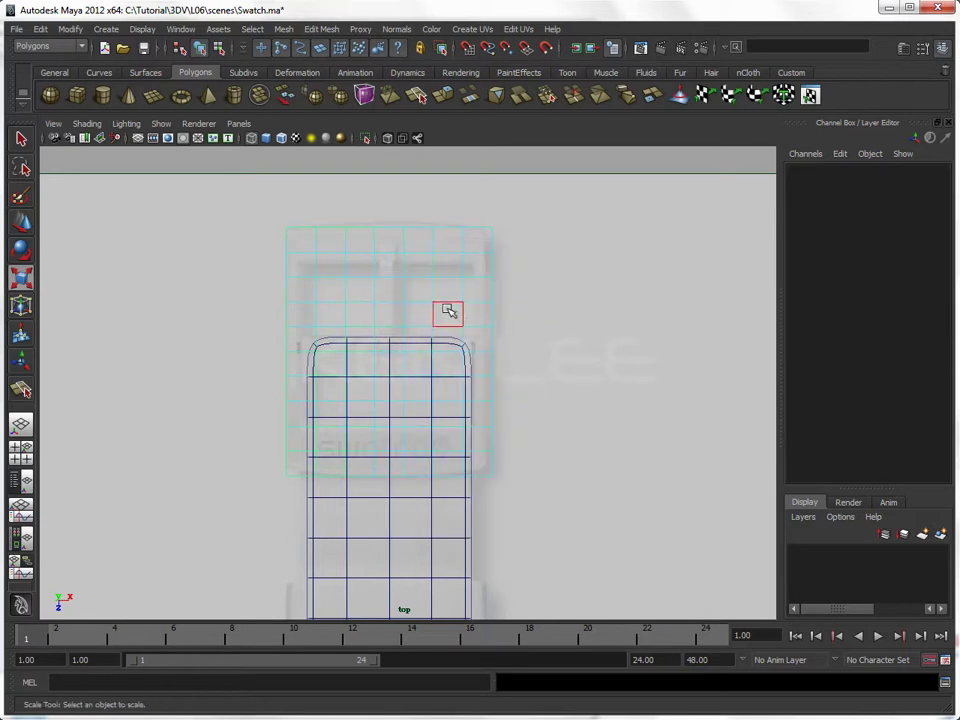
right_drag(330, 262, 302, 261)
drag(253, 242, 500, 262)
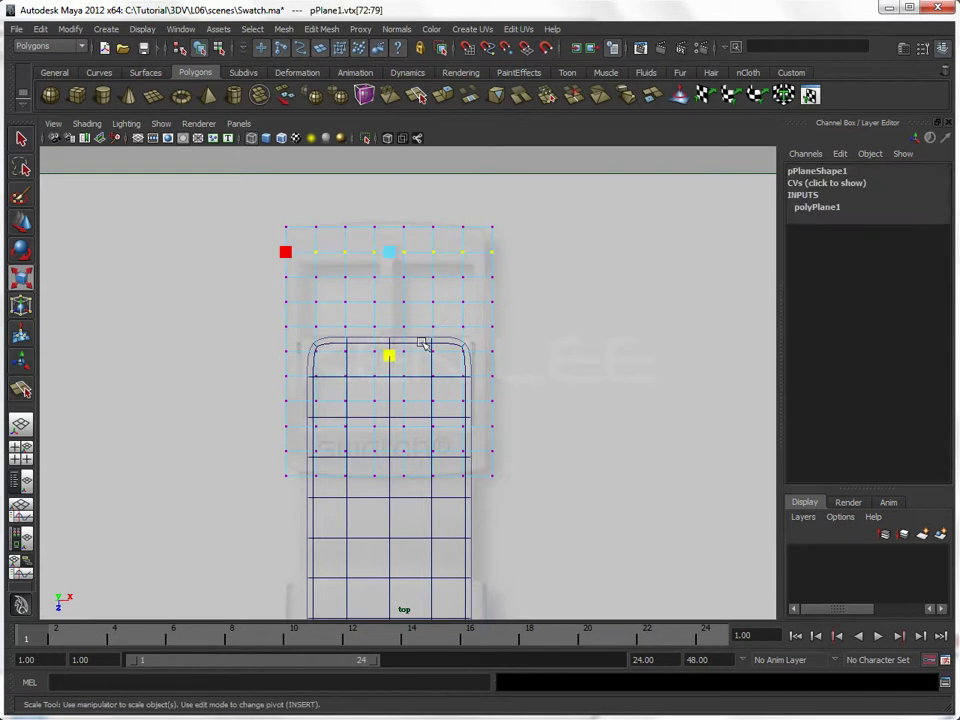
key(w)
drag(300, 268, 520, 287)
drag(398, 348, 398, 334)
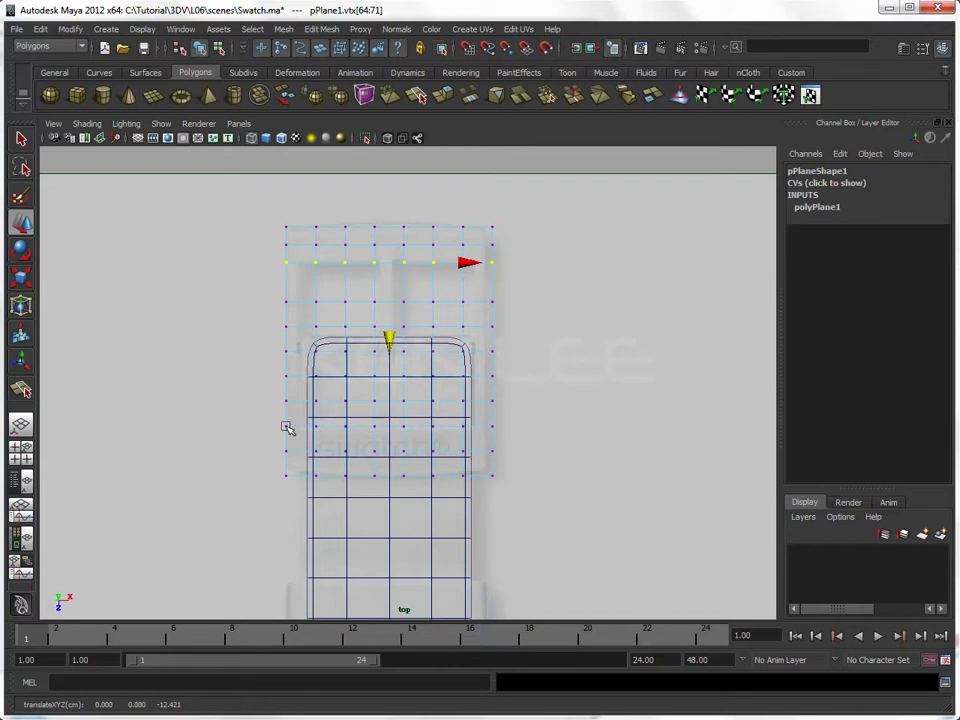
scroll(250, 425, up, 2)
scroll(236, 424, up, 2)
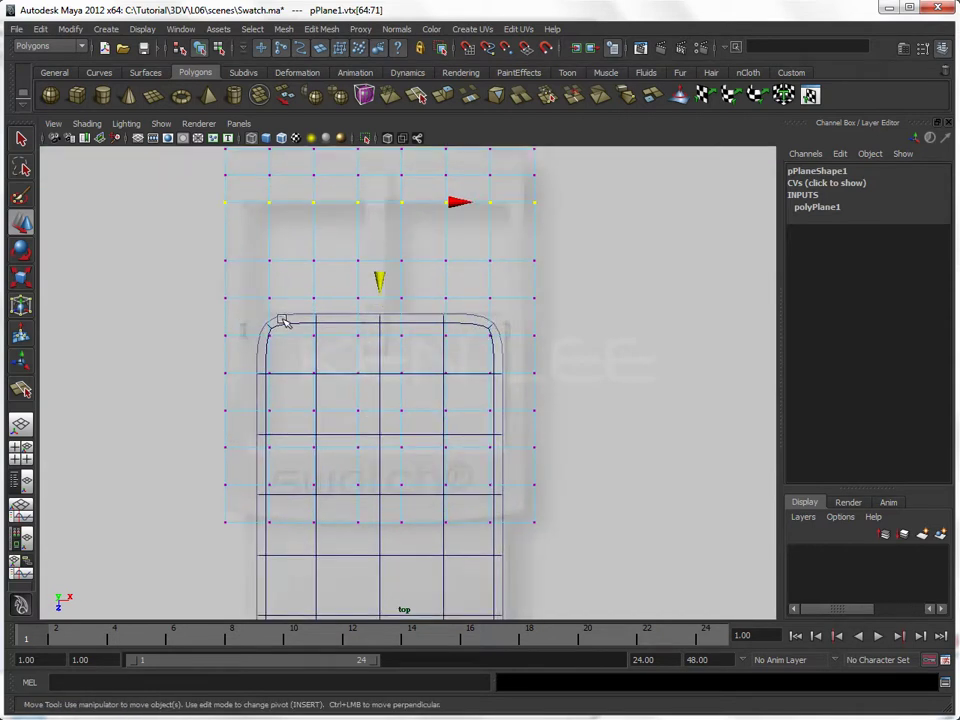
drag(195, 286, 588, 494)
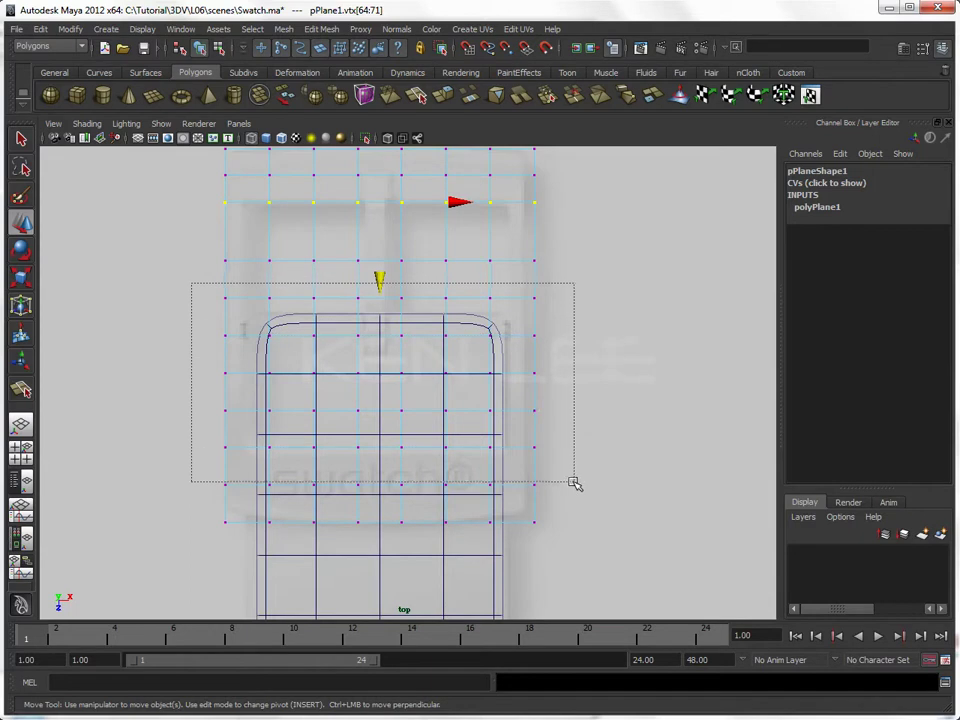
key(r)
drag(380, 495, 384, 489)
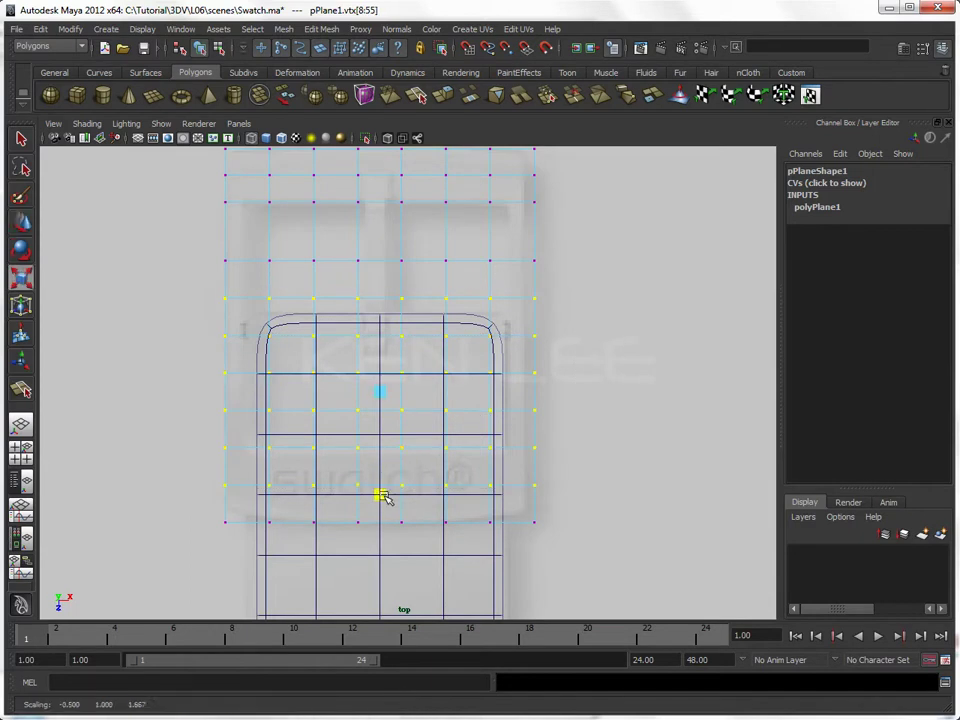
key(w)
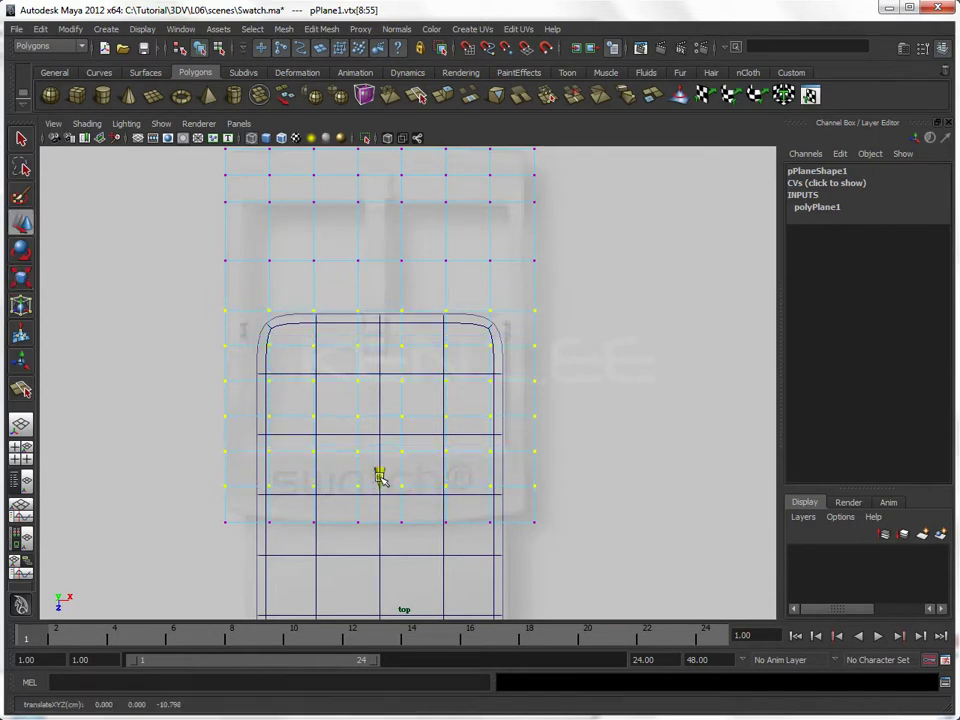
Step: Spread the plane's inner vertex columns wider and select the two middle columns
alt+middle_drag(450, 377, 462, 466)
scroll(416, 295, down, 3)
drag(339, 287, 463, 519)
alt+middle_drag(483, 463, 418, 350)
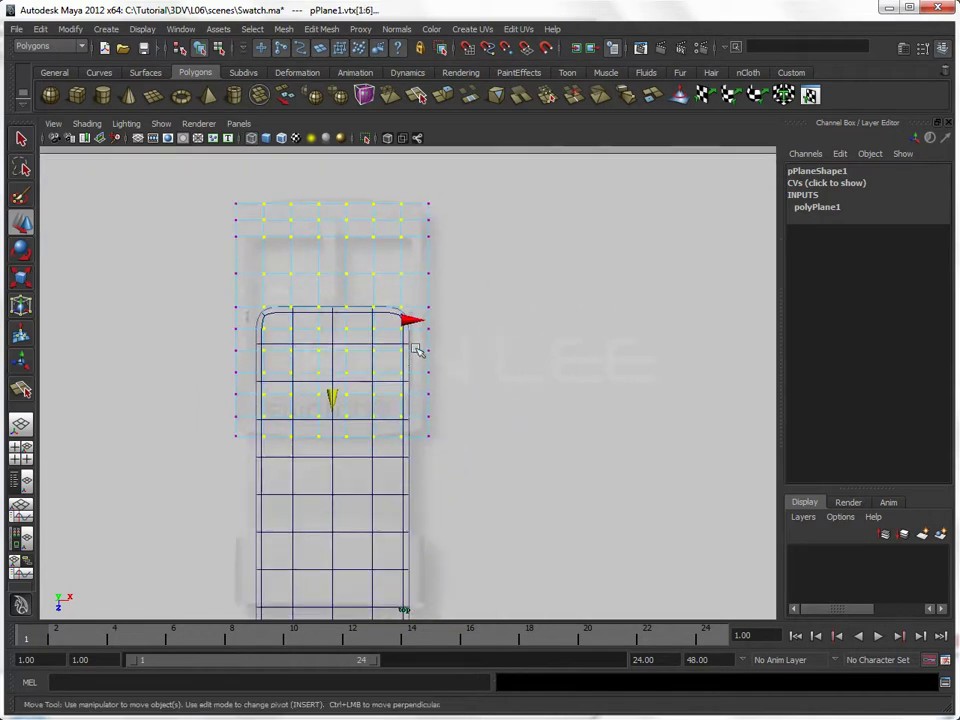
key(r)
drag(229, 320, 216, 321)
drag(302, 187, 369, 471)
Step: Return the buckle plane to object mode, then adjust its component selection
key(F8)
click(470, 305)
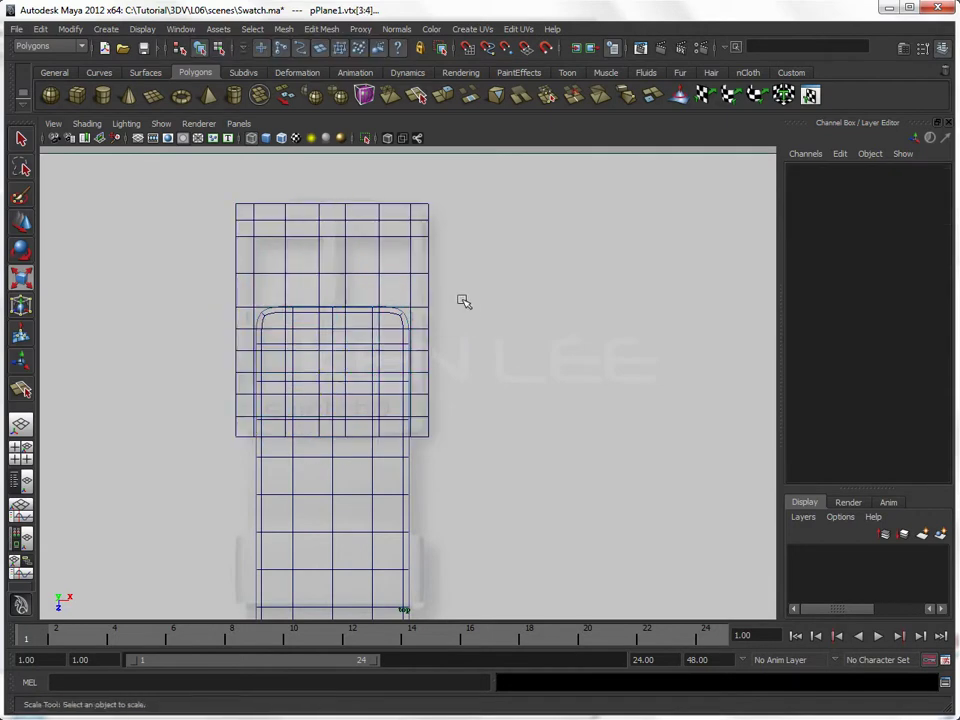
click(401, 276)
alt+middle_drag(375, 278, 469, 302)
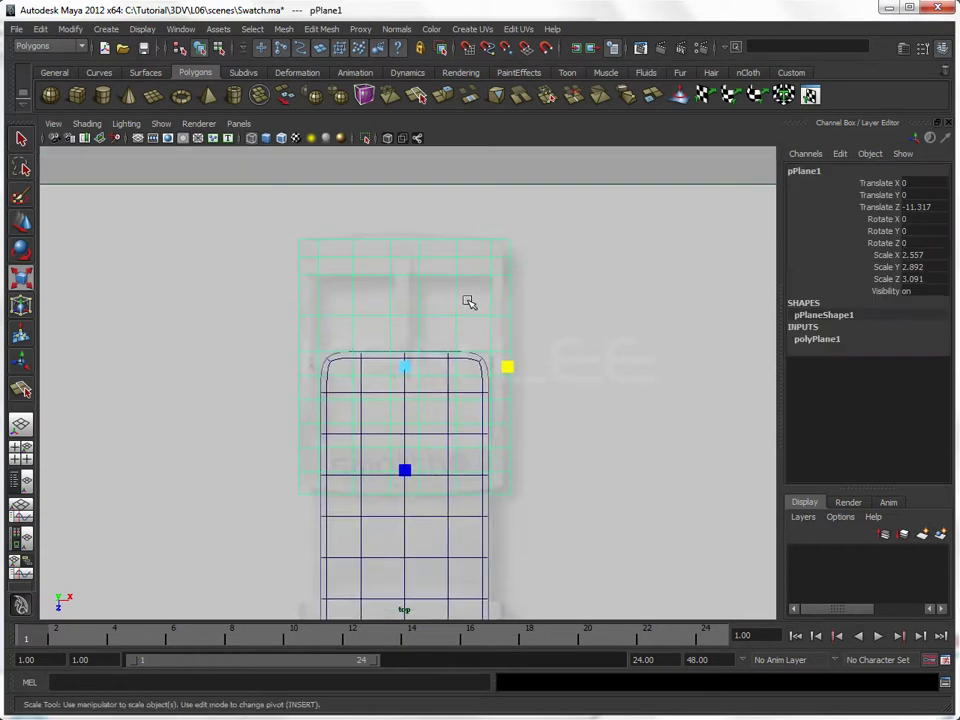
key(F8)
drag(439, 296, 475, 337)
click(475, 337)
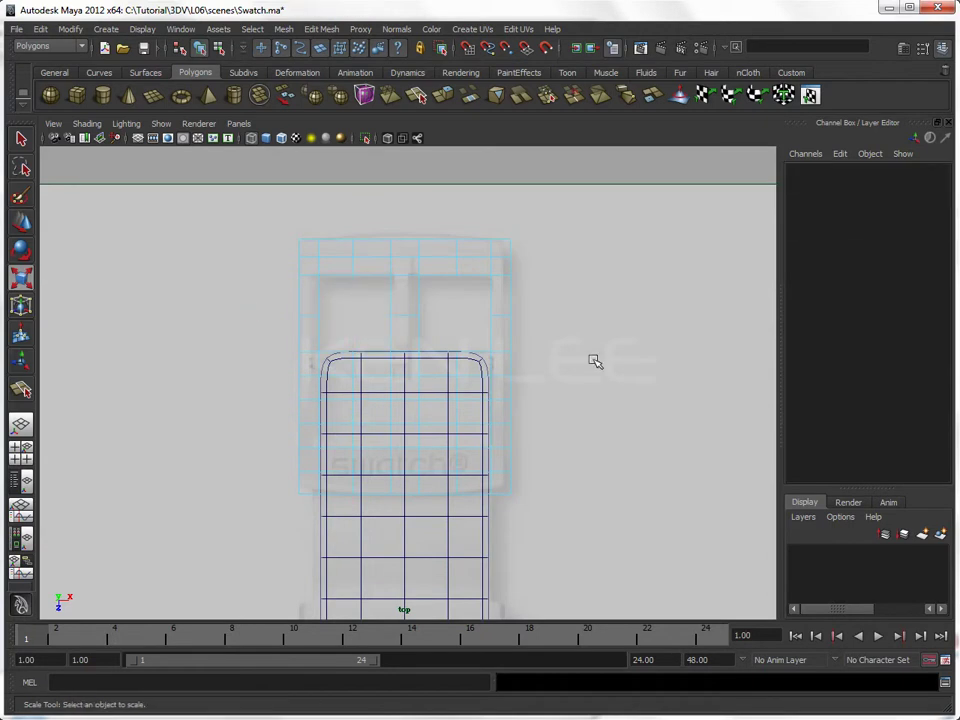
mouse_move(407, 343)
mouse_down()
mouse_move(392, 319)
mouse_move(426, 332)
mouse_up()
click(729, 349)
Step: Select the whole buckle plane and view it smooth-shaded from the perspective camera
key(F8)
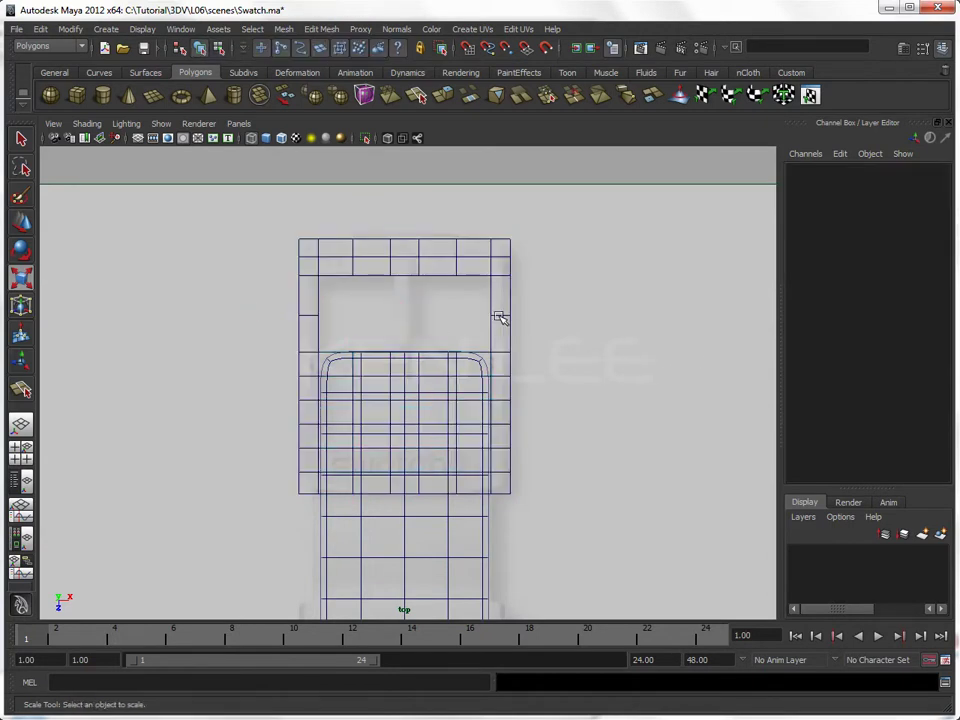
click(505, 318)
key(space)
mouse_move(509, 307)
mouse_down()
mouse_move(437, 349)
mouse_move(555, 328)
mouse_move(365, 186)
mouse_up()
key(5)
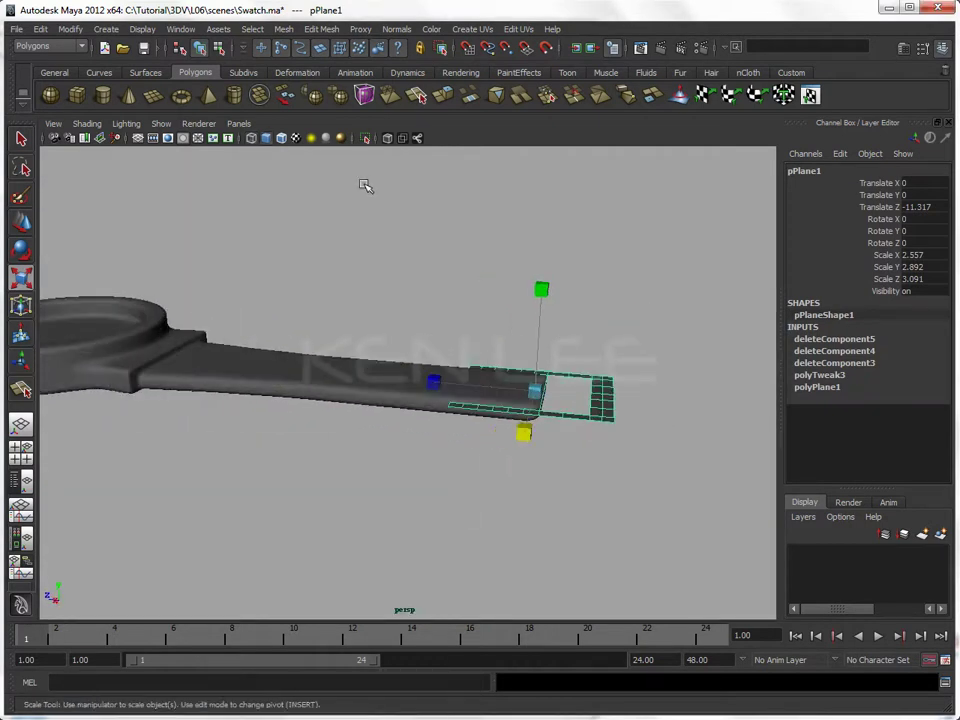
Step: Extrude the buckle plane's faces from the Extrude Face options and preview it smoothed
click(321, 29)
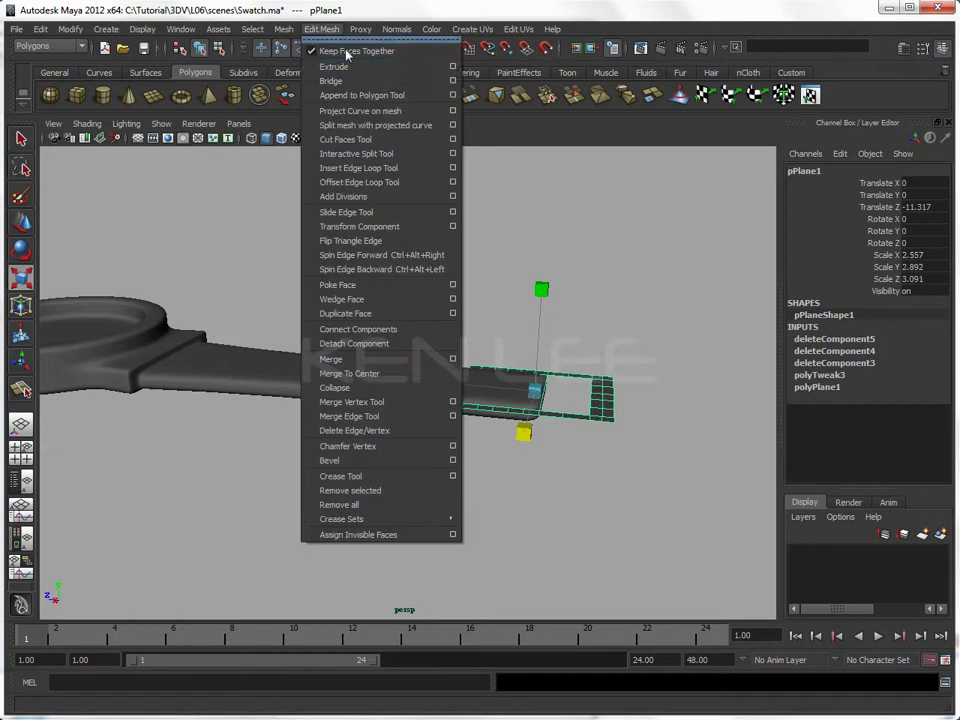
click(450, 66)
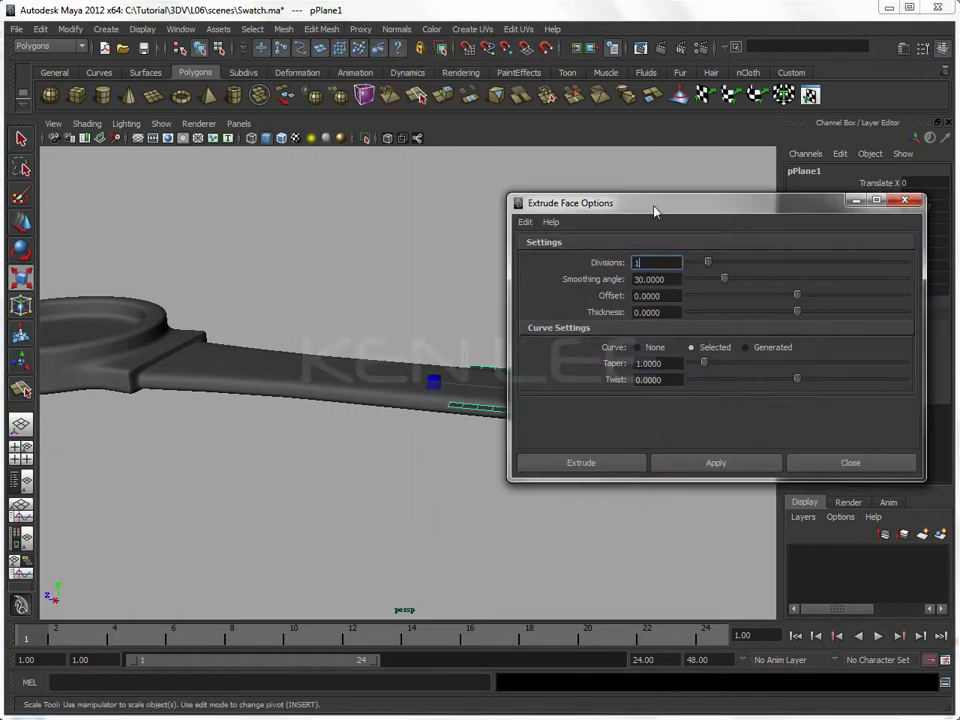
drag(655, 211, 695, 87)
click(751, 339)
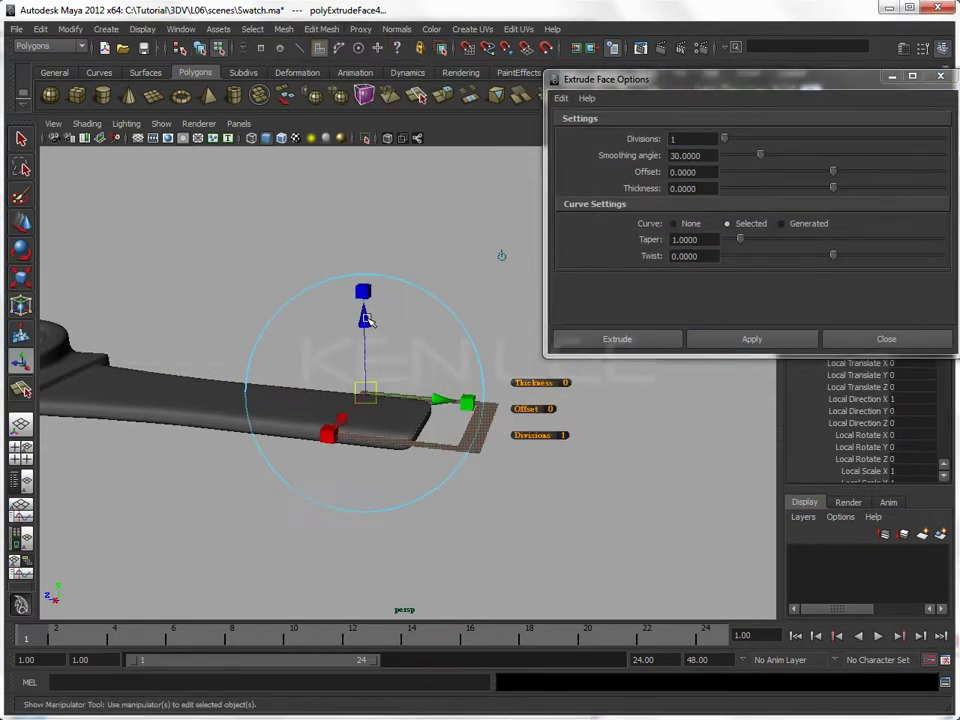
click(283, 240)
mouse_move(290, 477)
mouse_down()
mouse_move(533, 439)
mouse_move(536, 428)
mouse_up()
key(3)
click(540, 436)
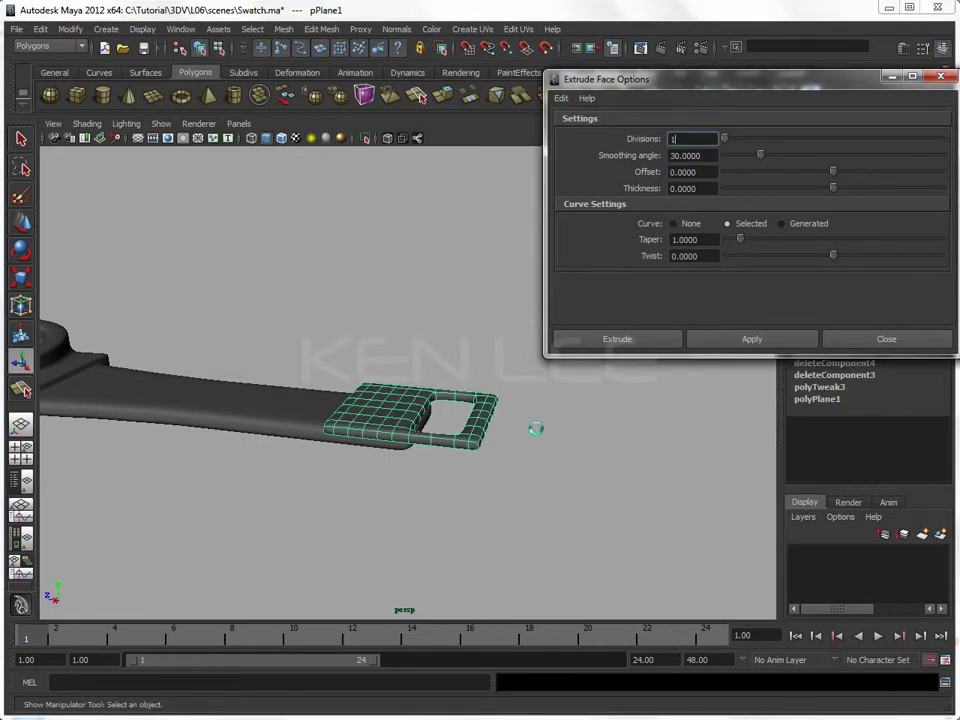
click(500, 421)
drag(506, 422, 560, 431)
click(560, 431)
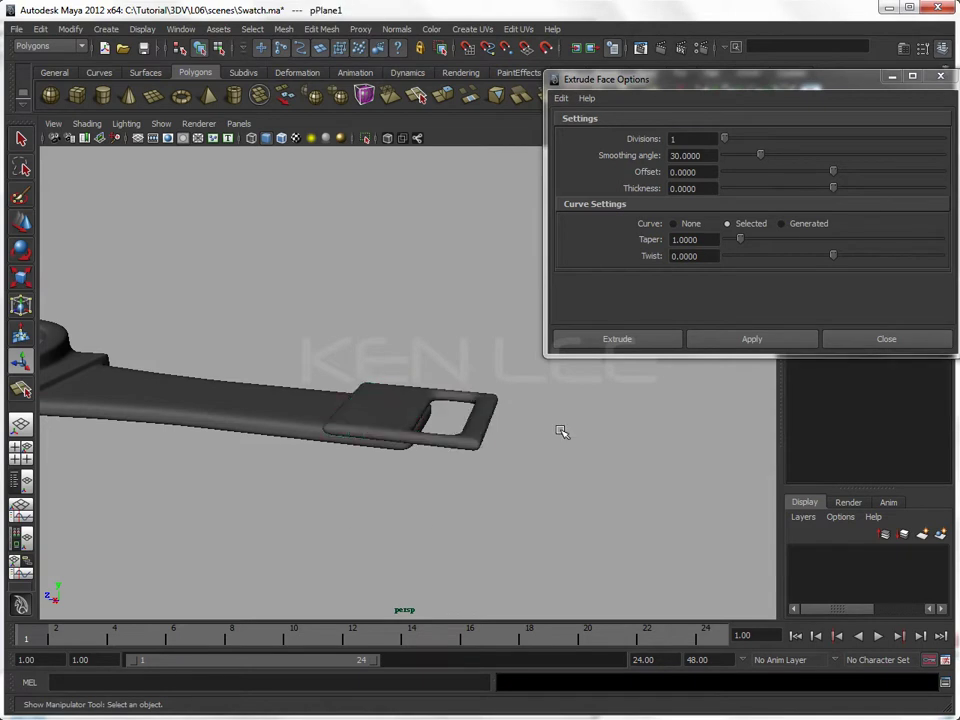
Step: Switch to the top view, close the Extrude Face options, and show wireframe
key(space)
drag(500, 432, 488, 435)
click(483, 410)
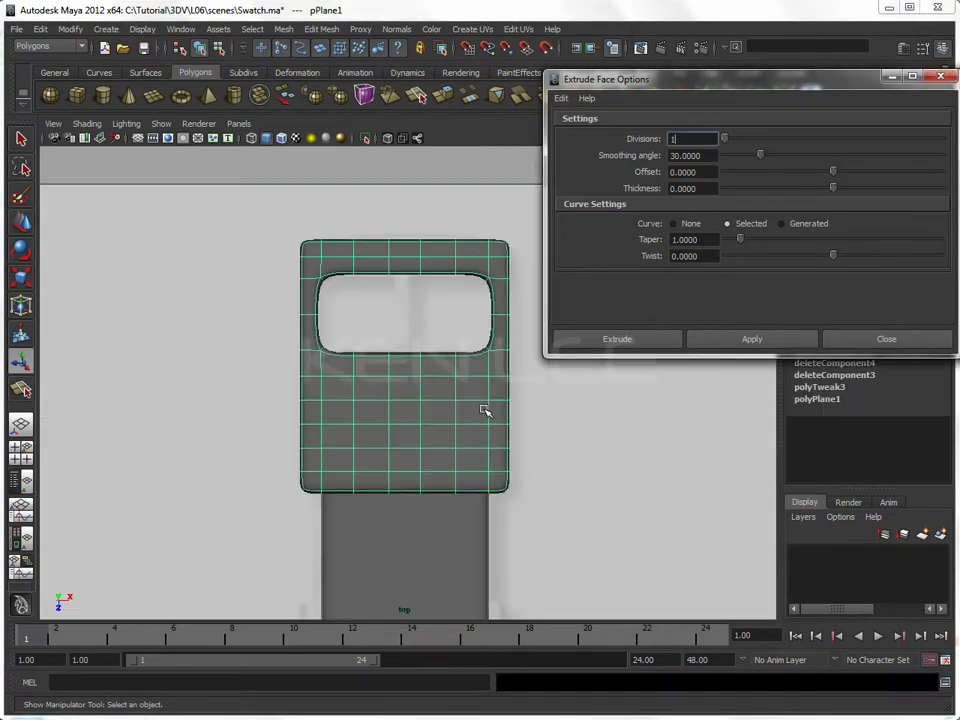
text(4)
click(567, 425)
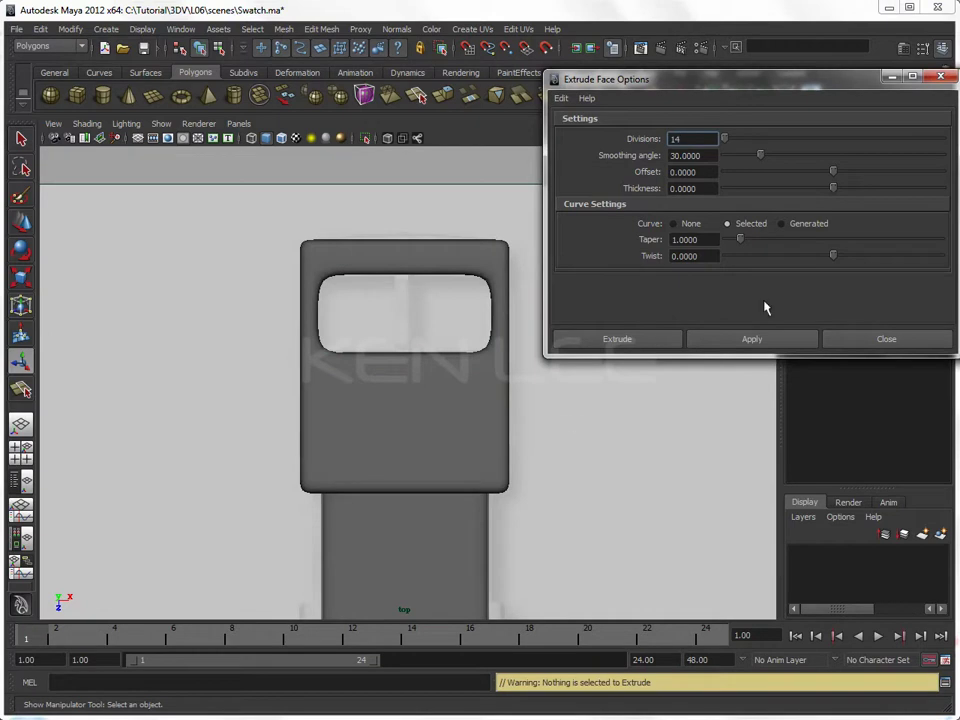
click(847, 341)
key(4)
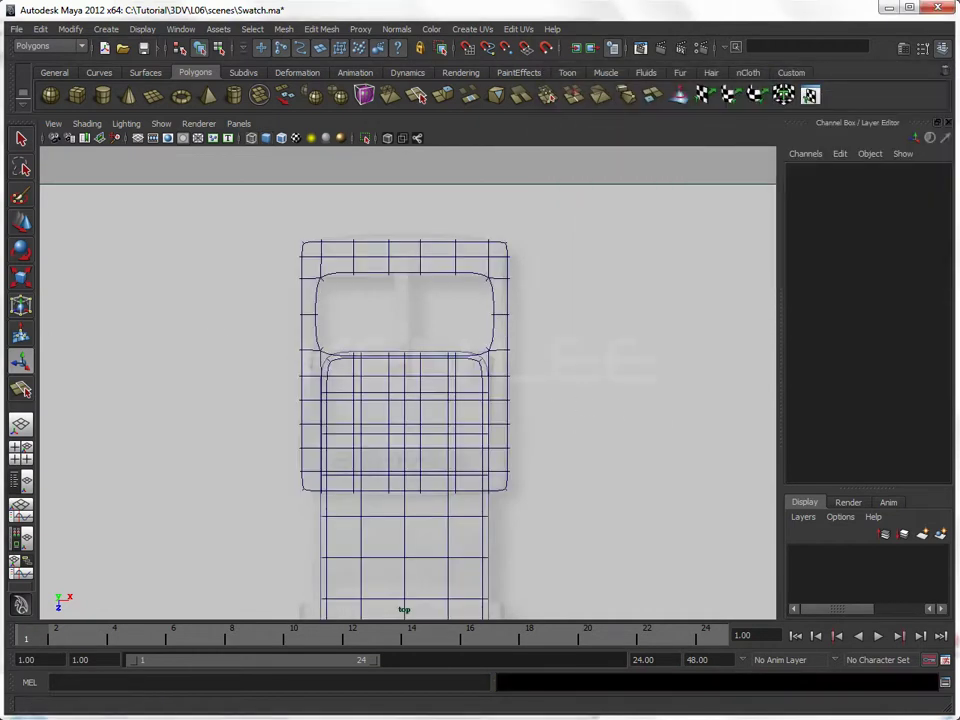
key(alt+Tab)
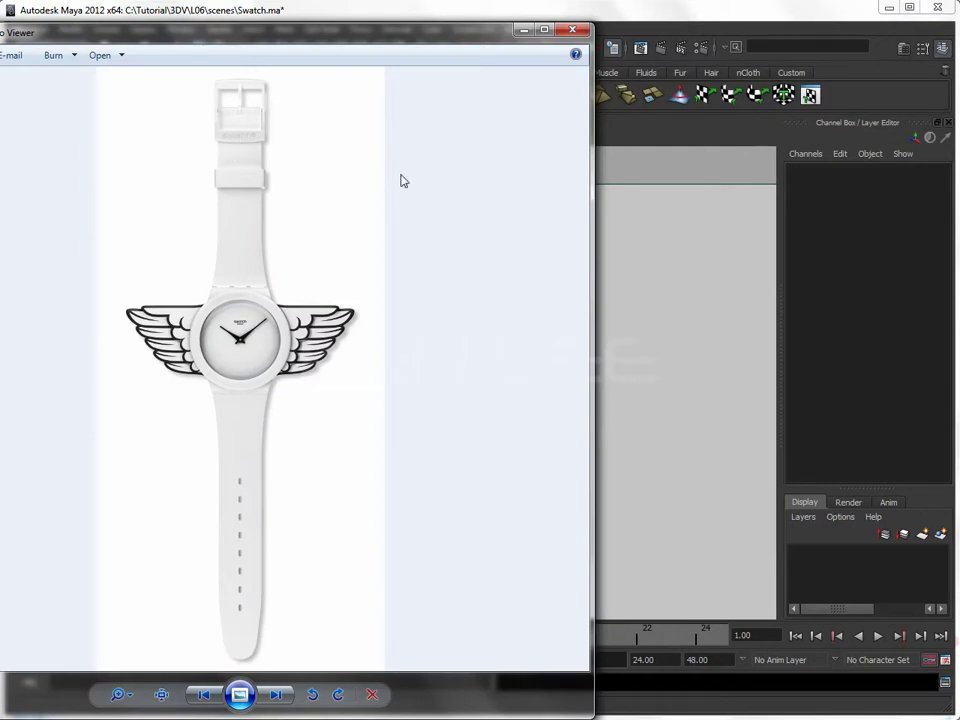
Step: Undo the extrusion three times and select the row of faces across the buckle's middle
key(alt+Tab)
key(ctrl+z)
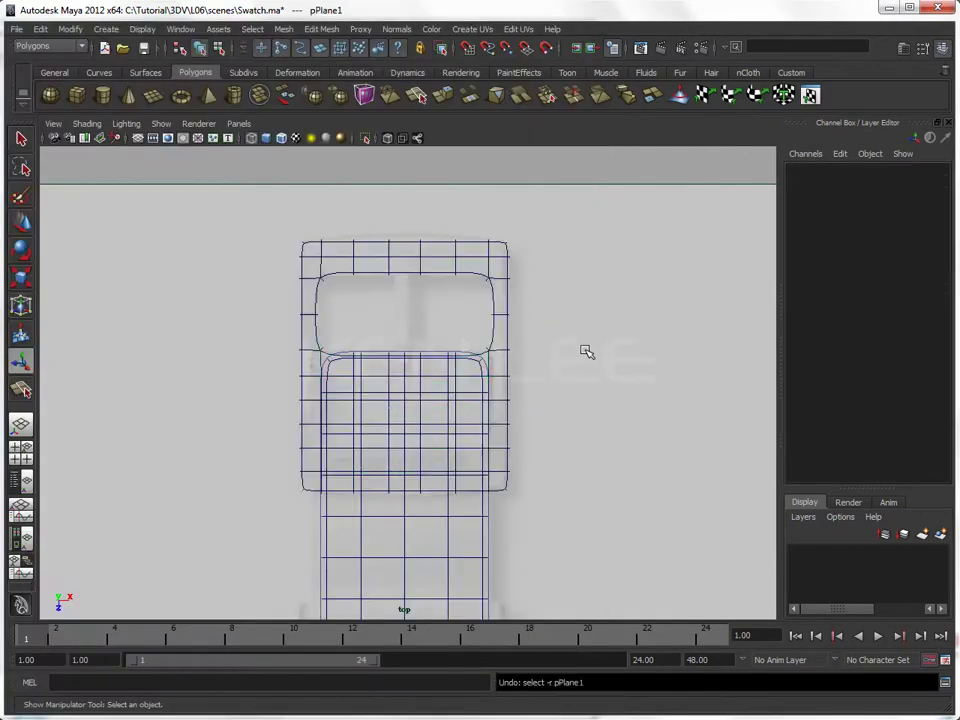
key(ctrl+z)
key(ctrl+z)
key(ctrl+z)
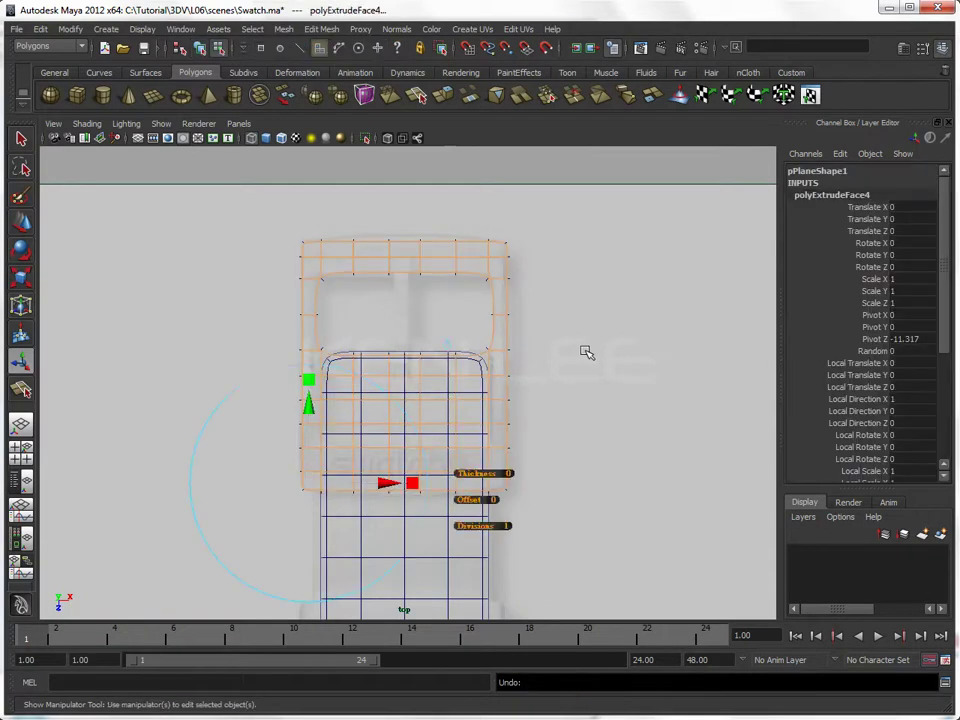
key(ctrl+z)
key(ctrl+z)
key(F8)
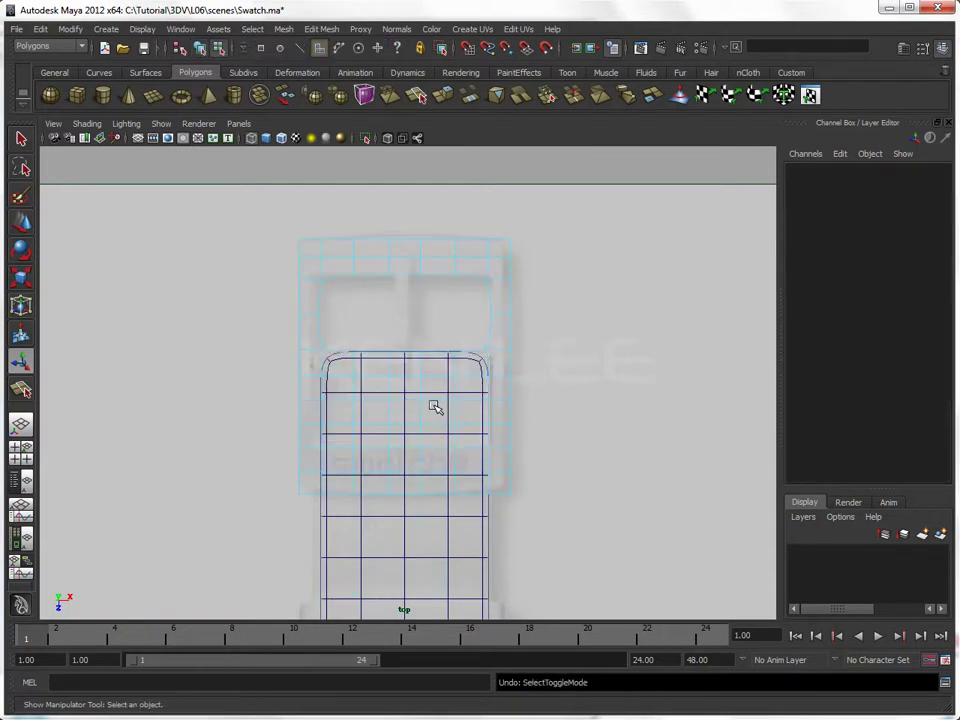
scroll(302, 420, up, 1)
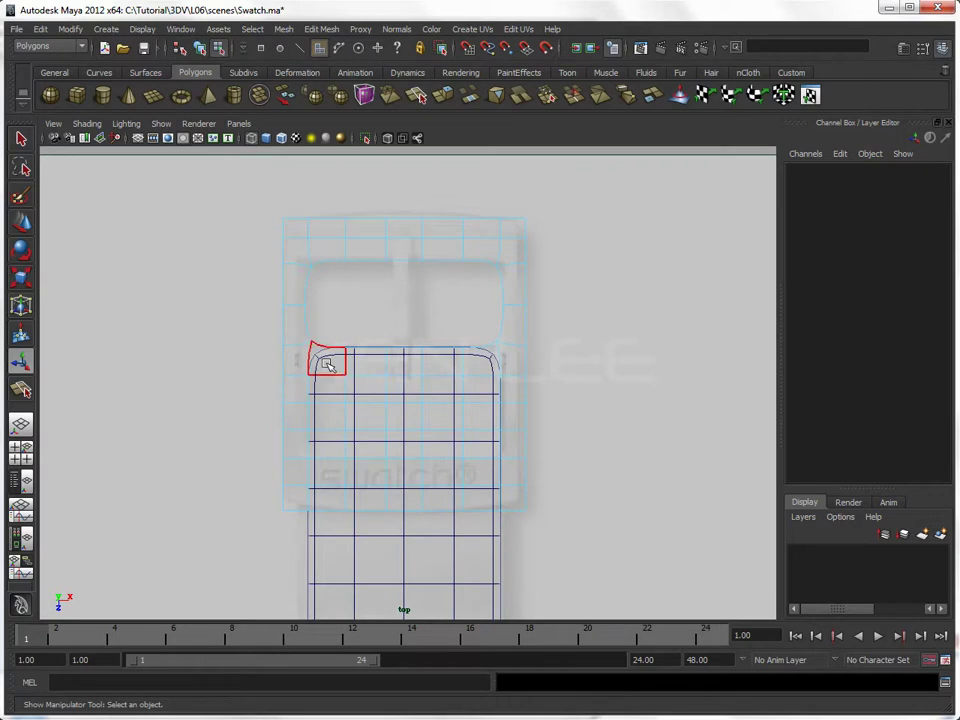
drag(329, 394, 471, 424)
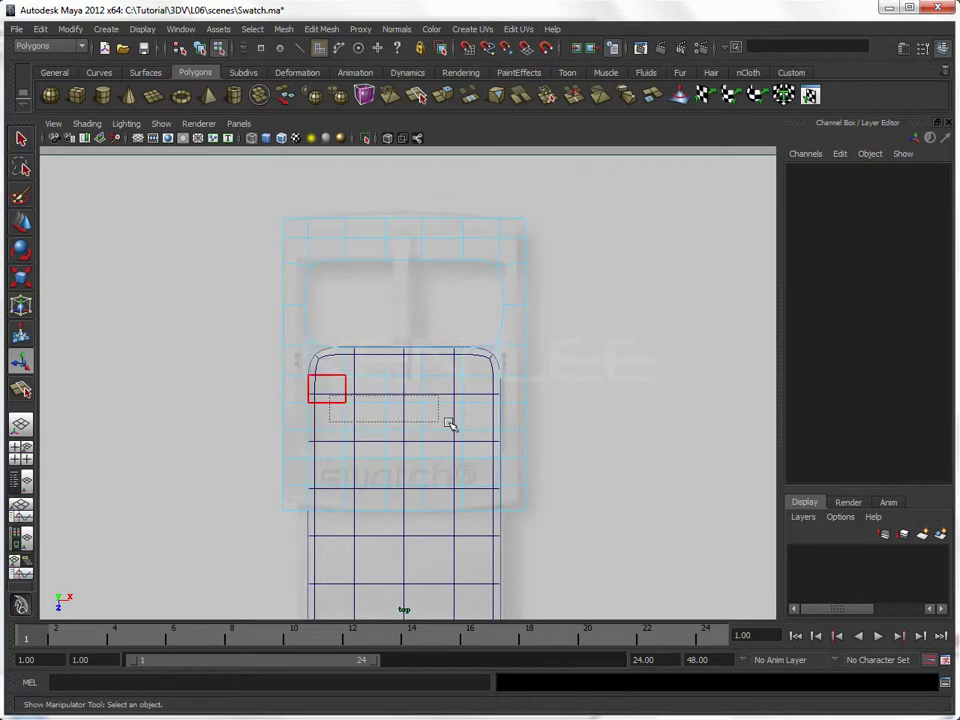
Step: Compare with the reference photo, then reselect the whole buckle plane
key(alt+Tab)
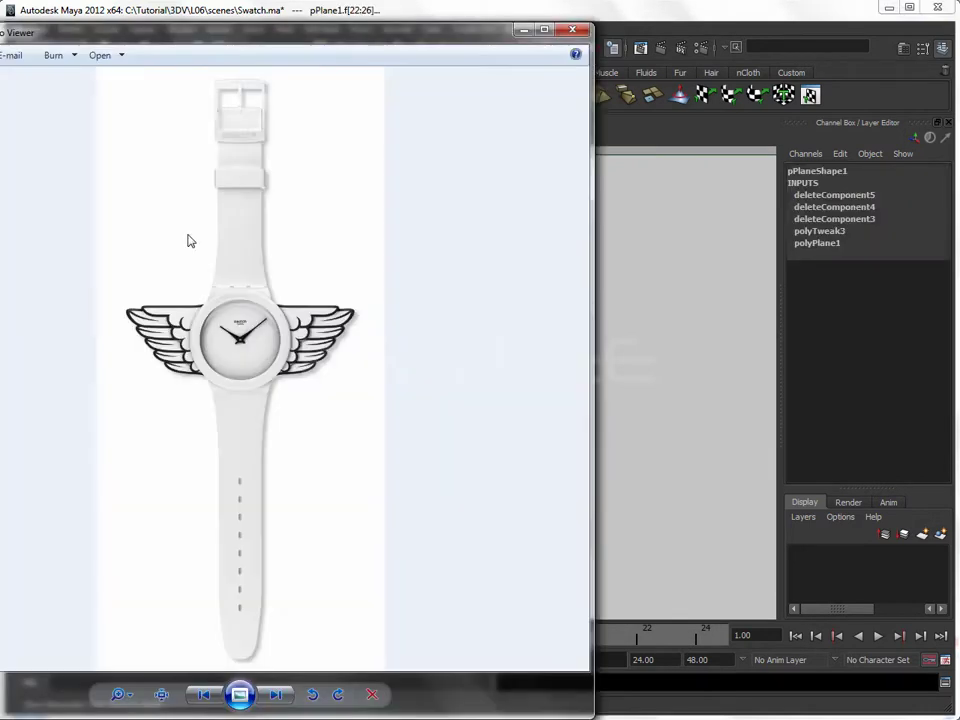
click(692, 30)
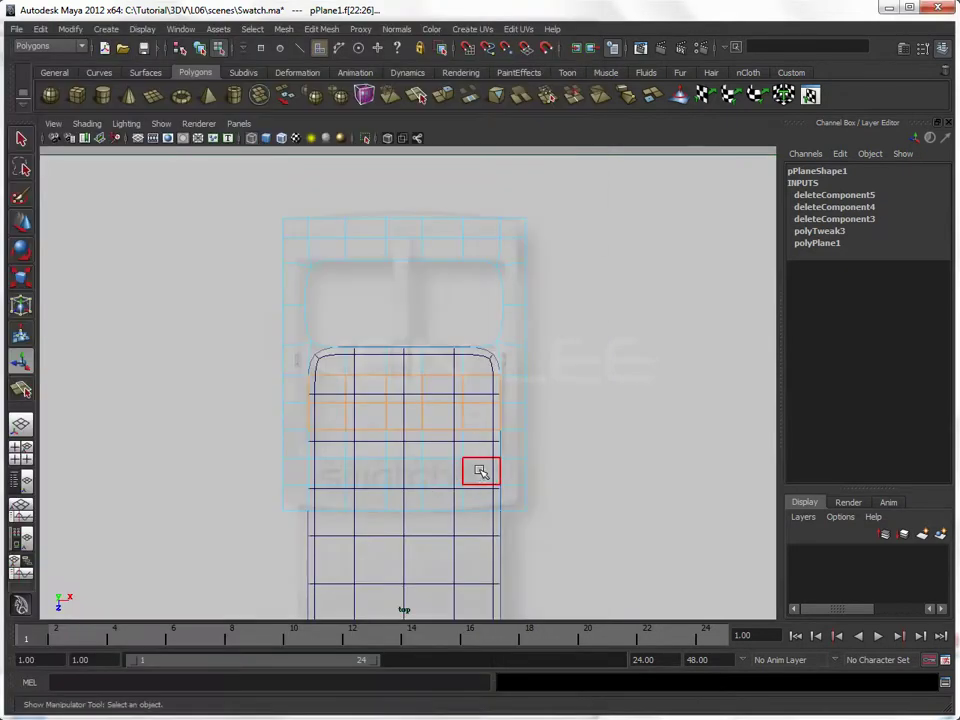
click(569, 461)
scroll(420, 450, up, 1)
right_drag(446, 435, 399, 437)
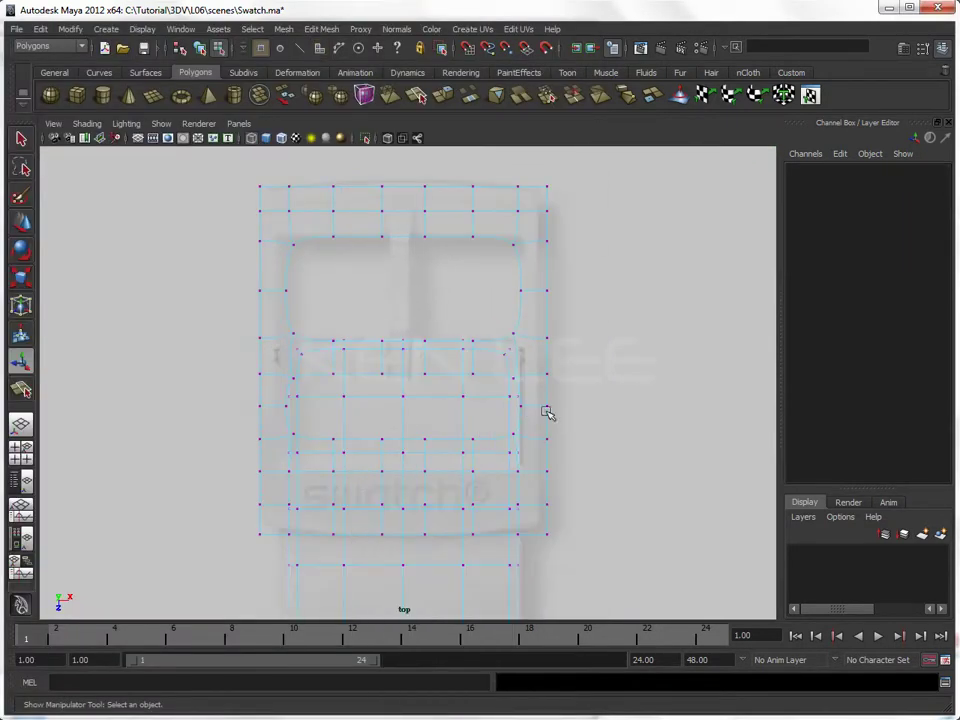
click(594, 397)
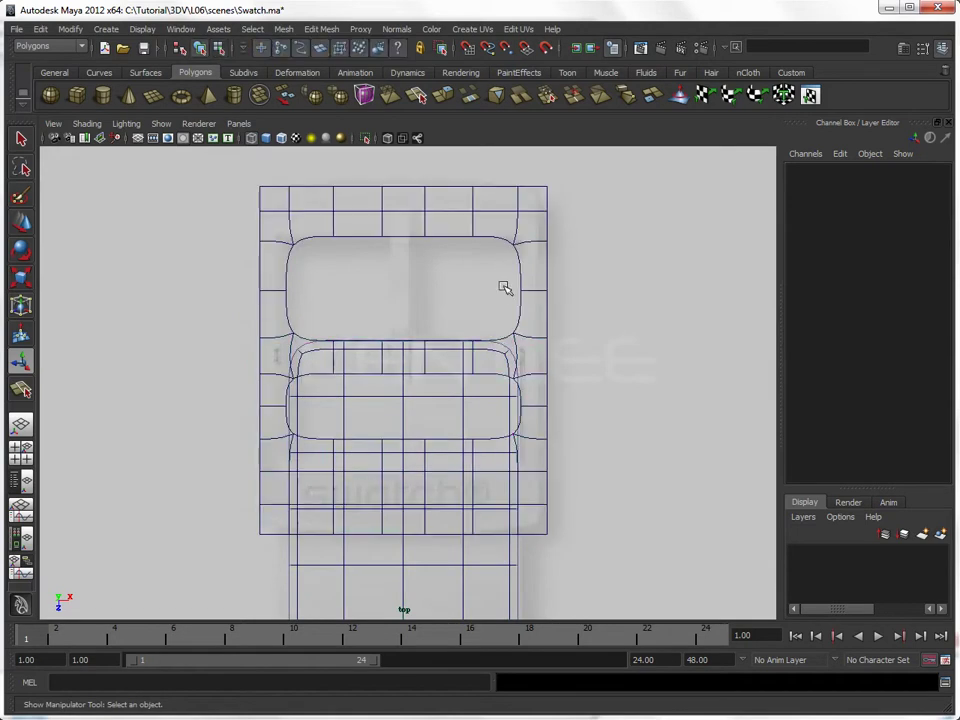
drag(508, 285, 590, 321)
Step: Raise the buckle plane slightly above the strap, then return to a wireframe top view
key(5)
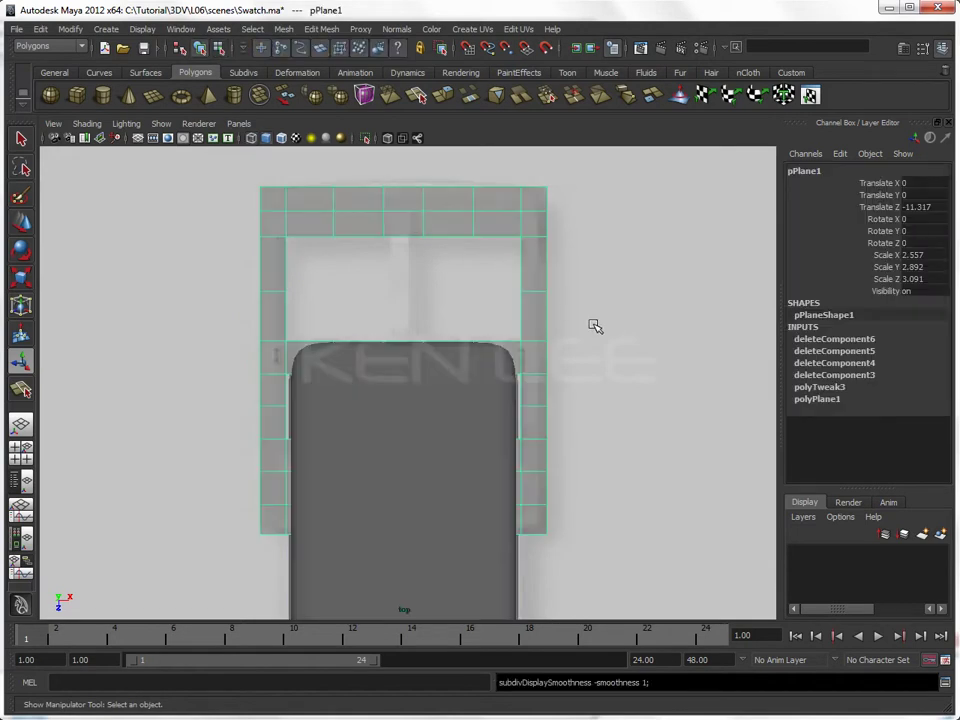
key(space)
drag(594, 326, 591, 285)
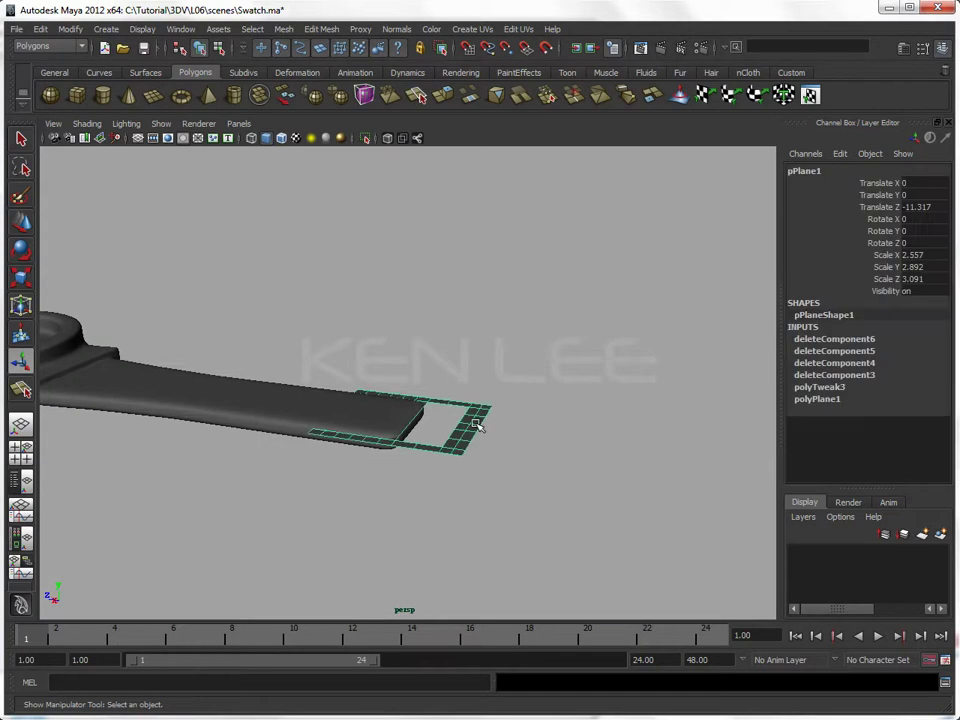
key(w)
mouse_move(402, 345)
mouse_down()
mouse_move(400, 321)
mouse_move(485, 436)
mouse_up()
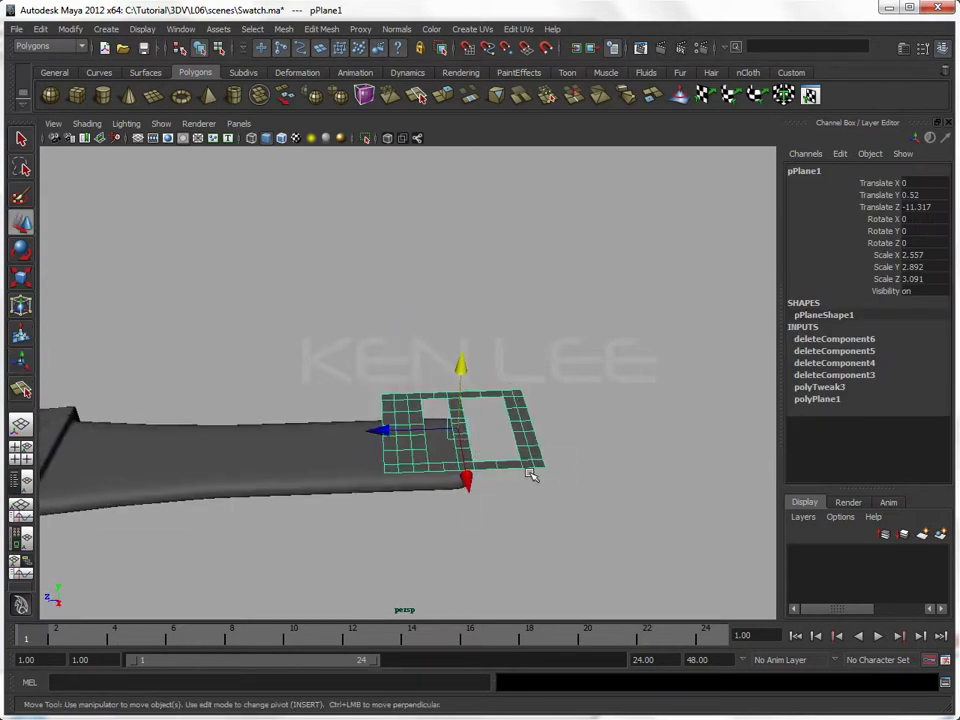
key(space)
drag(531, 476, 461, 471)
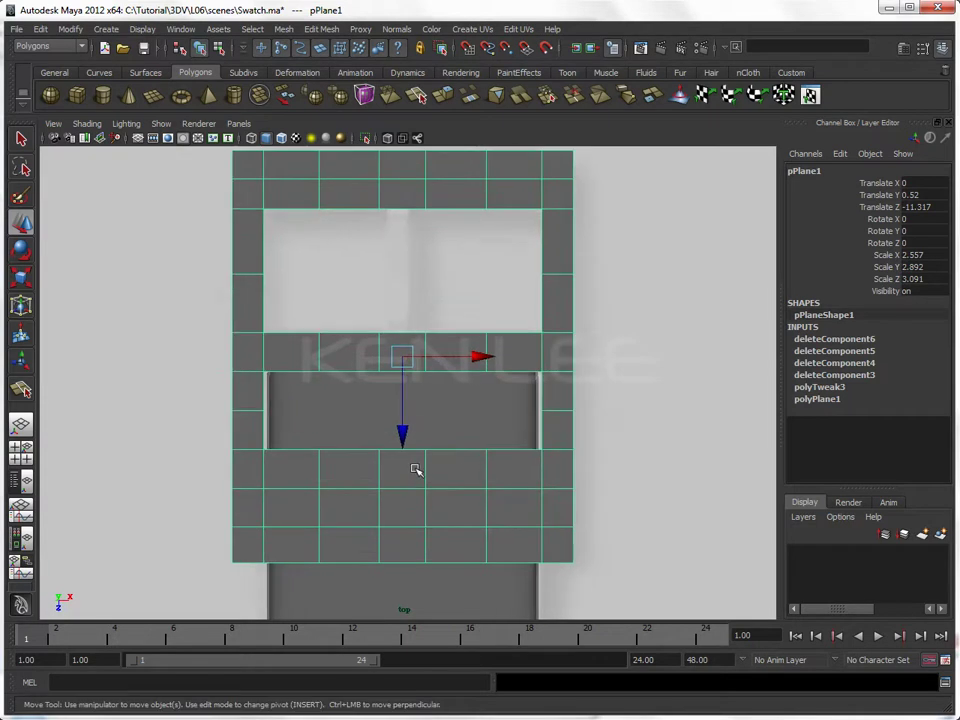
key(4)
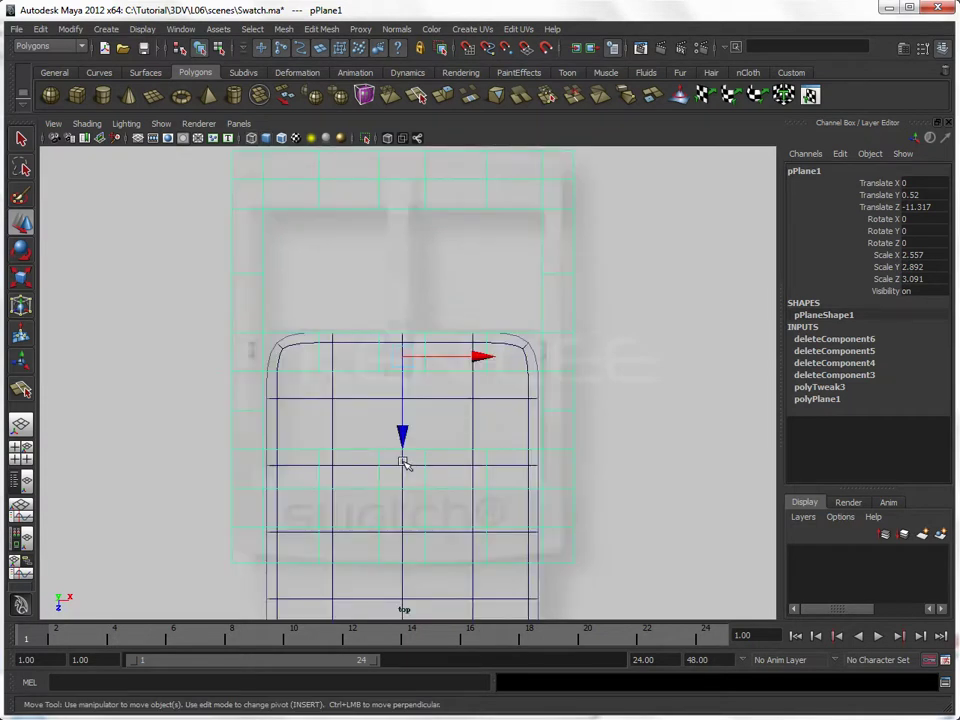
Step: Inspect a row of the strap's vertices, then reselect the buckle plane
right_drag(402, 463, 221, 437)
drag(180, 435, 626, 518)
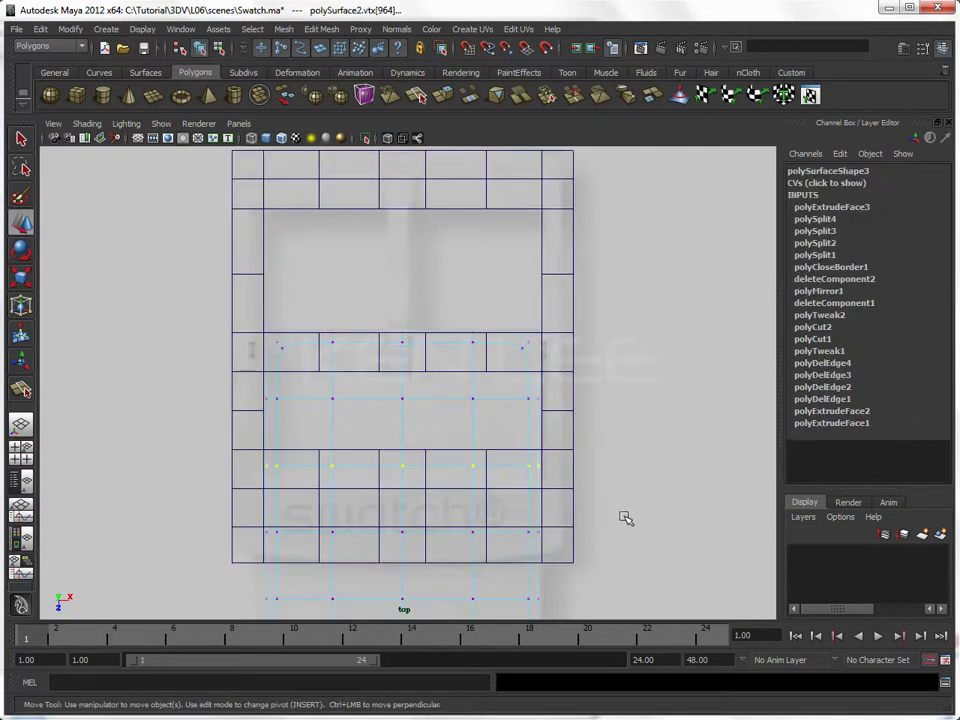
key(F8)
drag(525, 268, 583, 295)
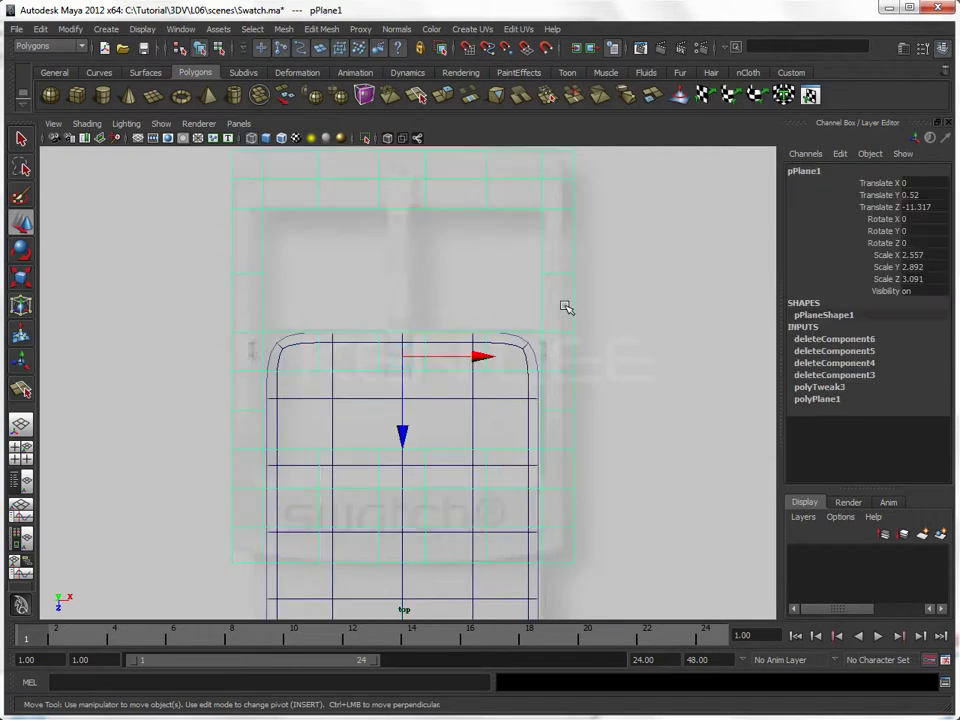
Step: Squeeze the buckle's lower vertex rows closer together vertically
right_drag(557, 277, 524, 281)
mouse_move(205, 443)
mouse_down()
mouse_move(611, 510)
mouse_move(628, 538)
mouse_up()
key(r)
mouse_move(402, 585)
mouse_down()
mouse_move(402, 570)
mouse_move(399, 579)
mouse_up()
key(w)
key(r)
click(401, 606)
key(w)
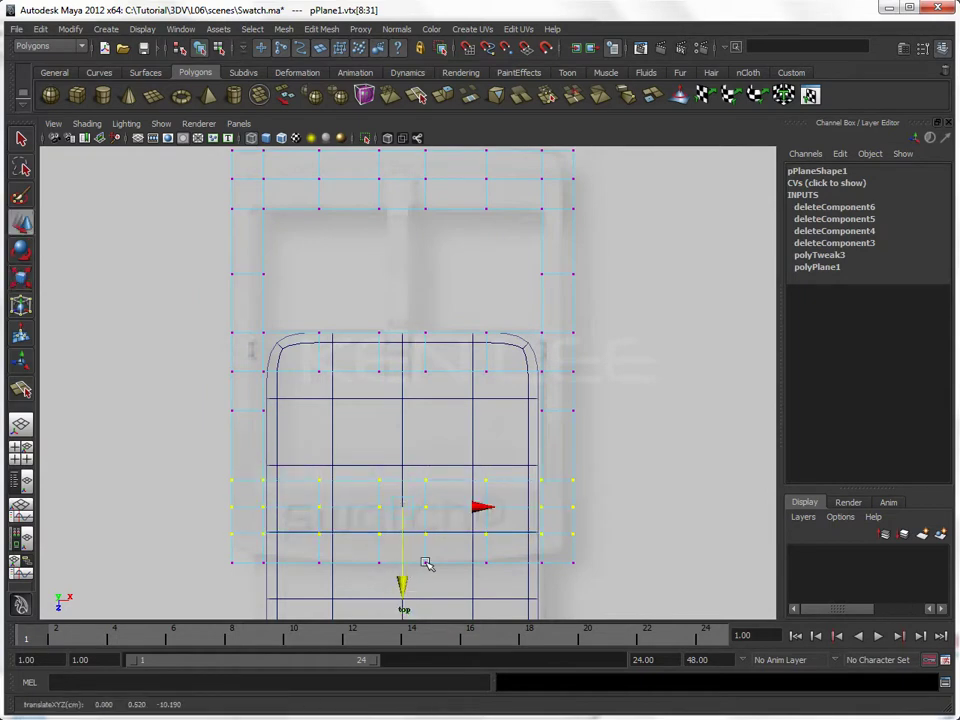
click(602, 480)
key(F8)
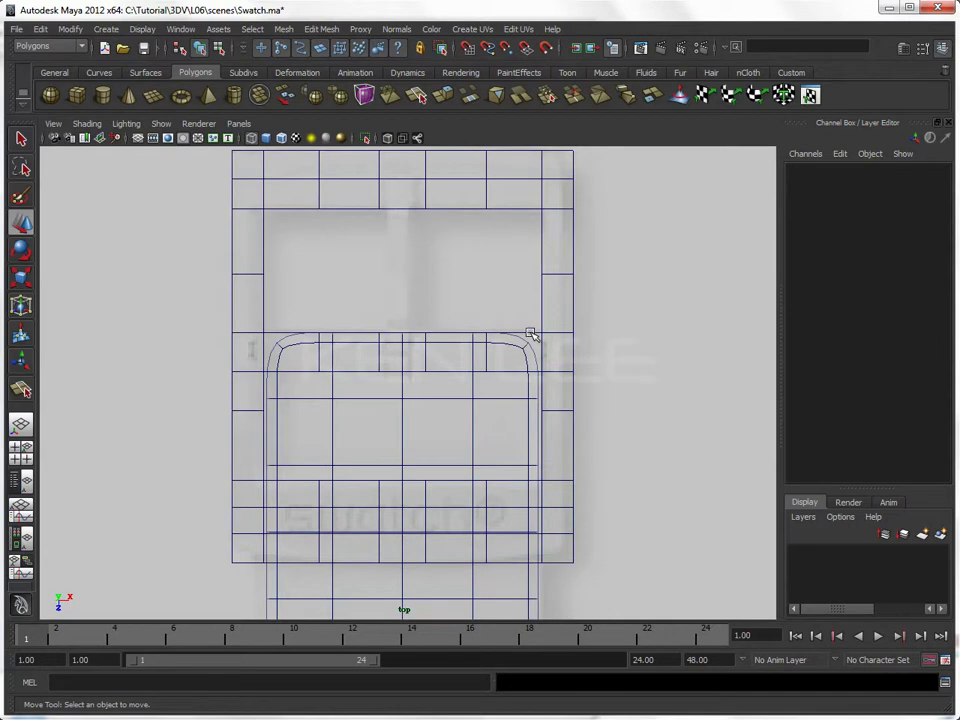
Step: Raise a row of buckle outline vertices slightly, then return to object mode
click(531, 334)
right_drag(531, 334, 471, 332)
drag(197, 360, 648, 398)
drag(404, 450, 405, 443)
drag(222, 399, 629, 444)
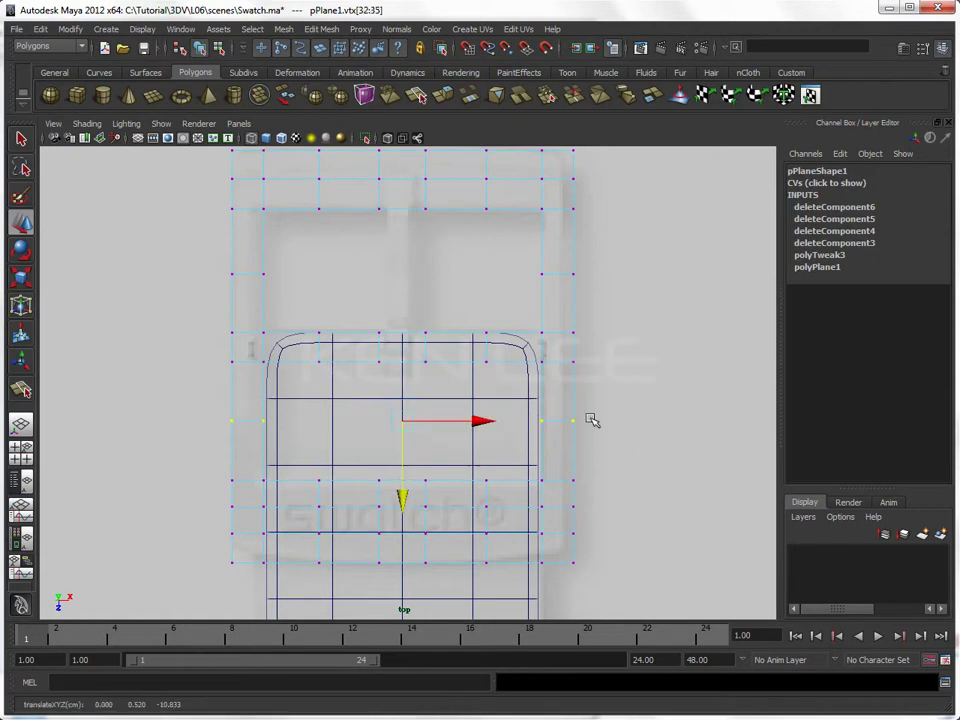
key(F8)
click(588, 344)
drag(552, 332, 557, 328)
Step: Extrude the buckle outline faces into a thicker frame and close the extrusion settings
key(5)
click(513, 390)
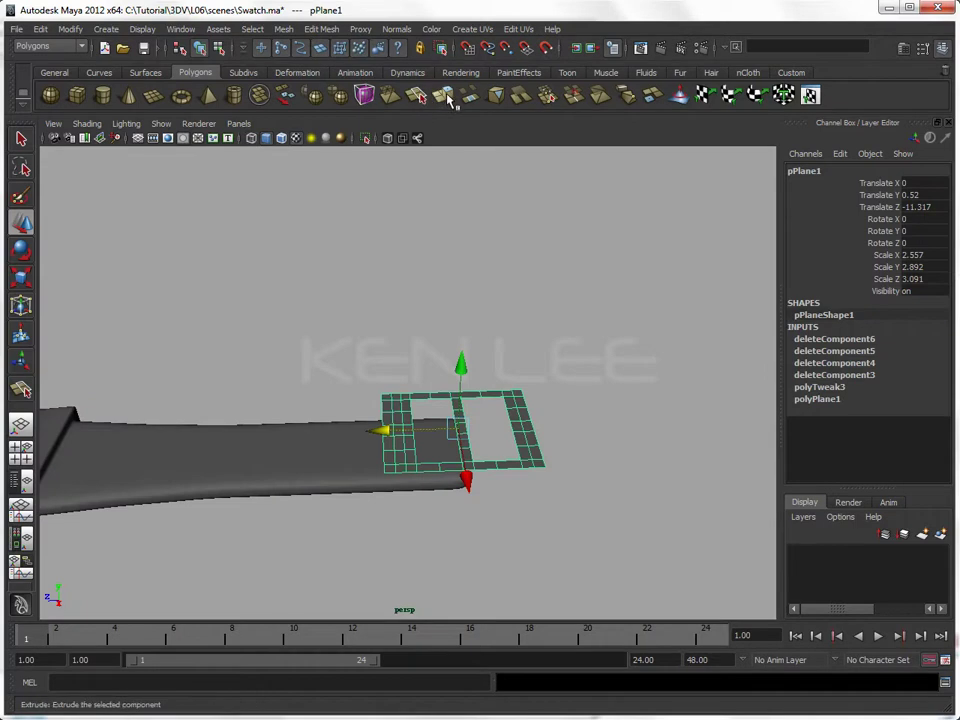
click(322, 29)
click(452, 66)
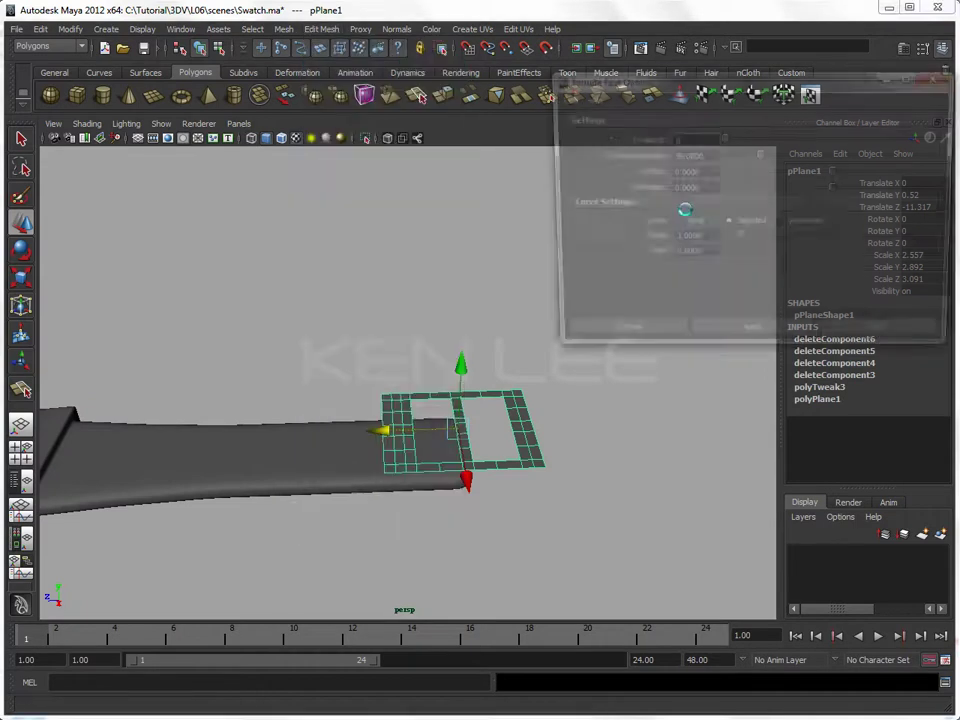
click(752, 339)
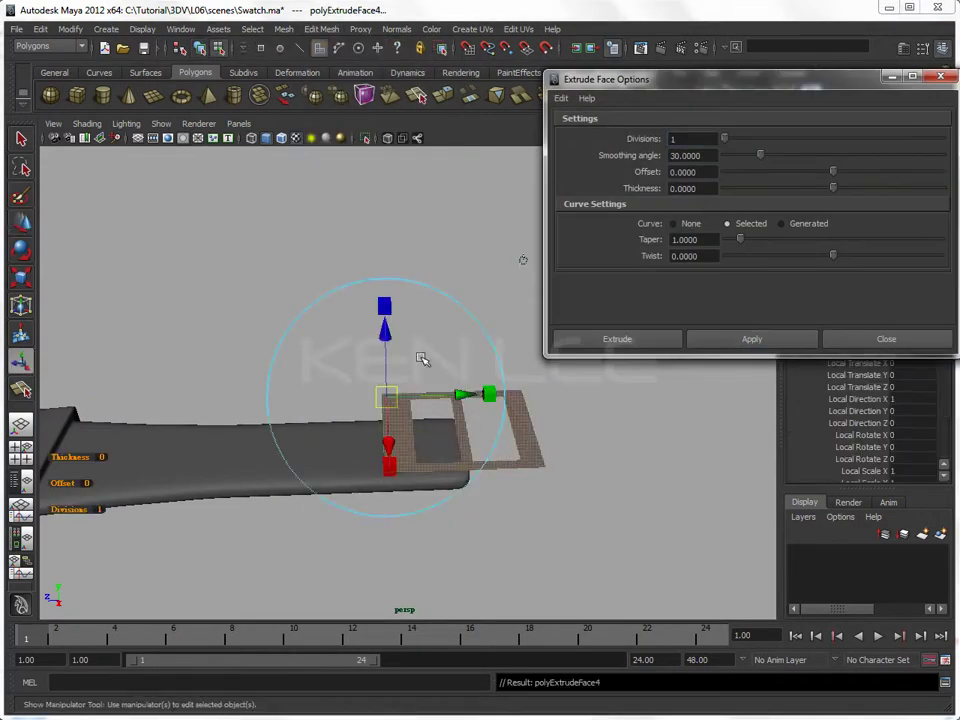
drag(388, 337, 386, 322)
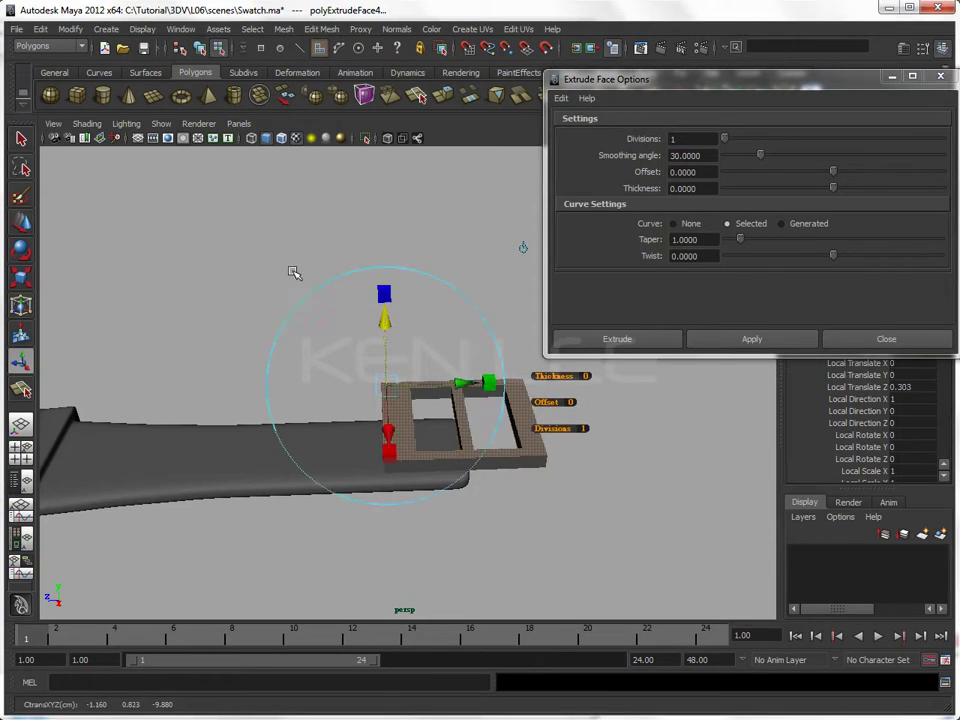
click(355, 330)
click(509, 405)
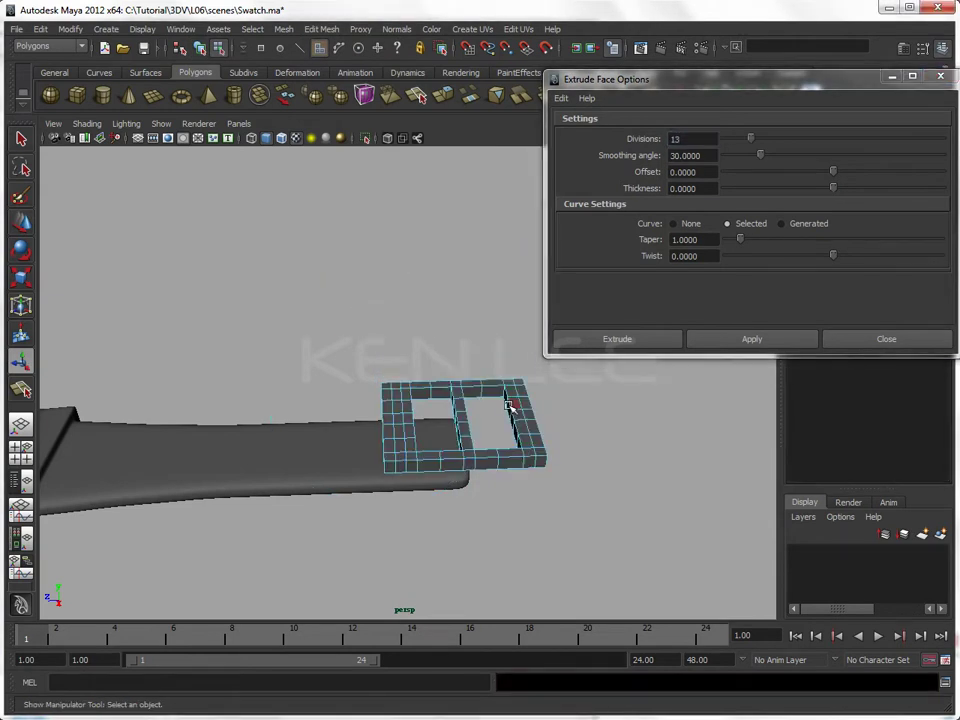
key(F8)
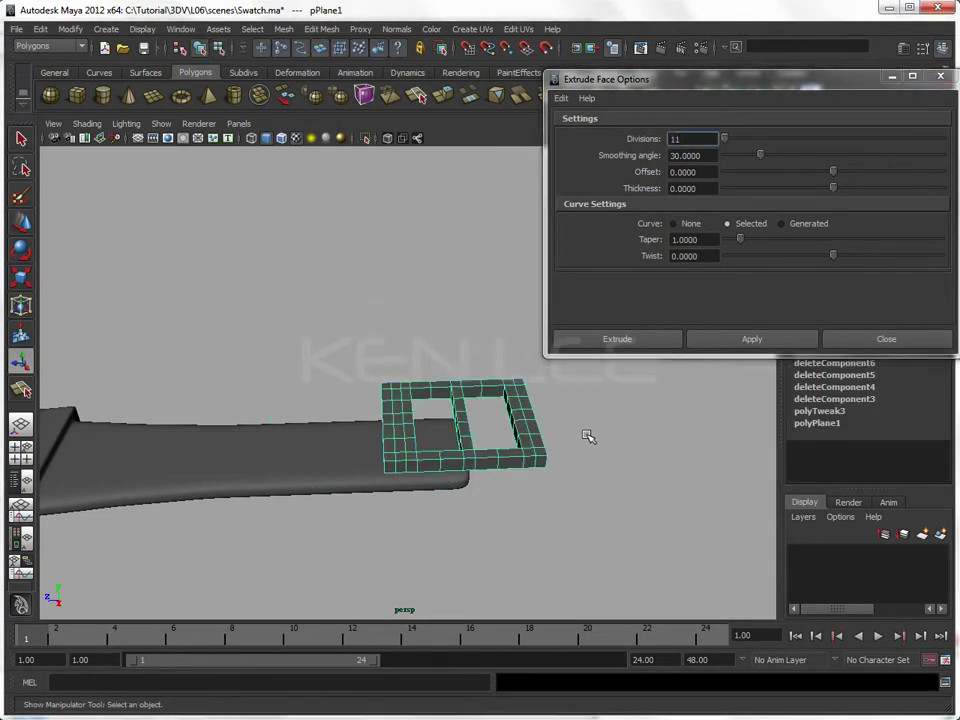
click(845, 340)
Step: Orbit in close to the buckle frame and bring up the watch reference photo
click(598, 398)
mouse_move(598, 398)
alt+mouse_down()
mouse_move(525, 440)
mouse_move(527, 458)
alt+mouse_up()
click(567, 497)
alt+drag(381, 347, 131, 341)
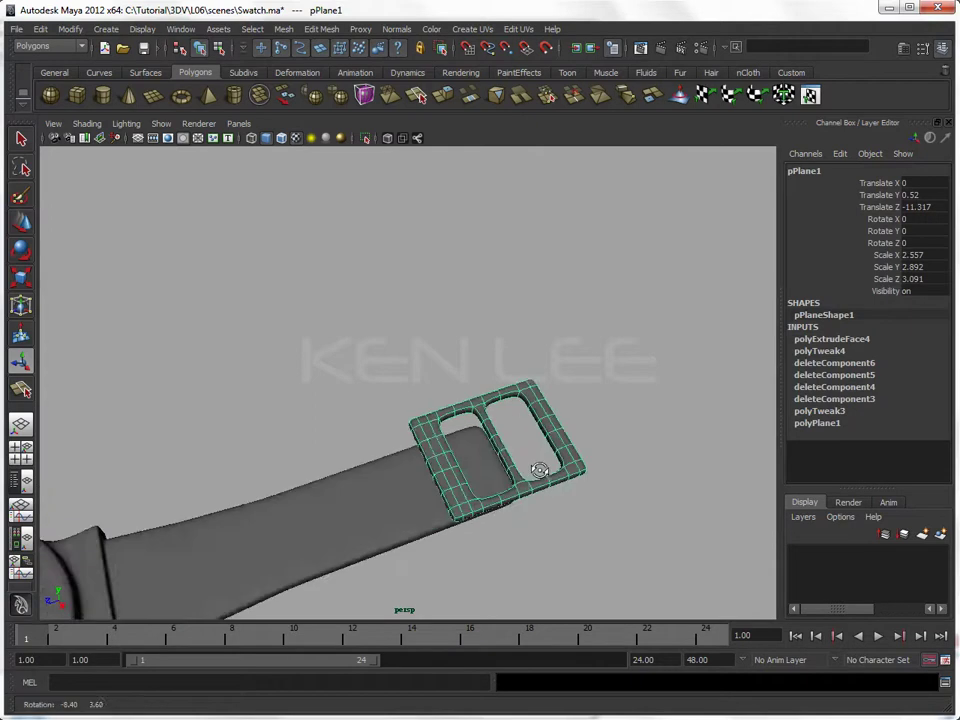
key(alt+Tab)
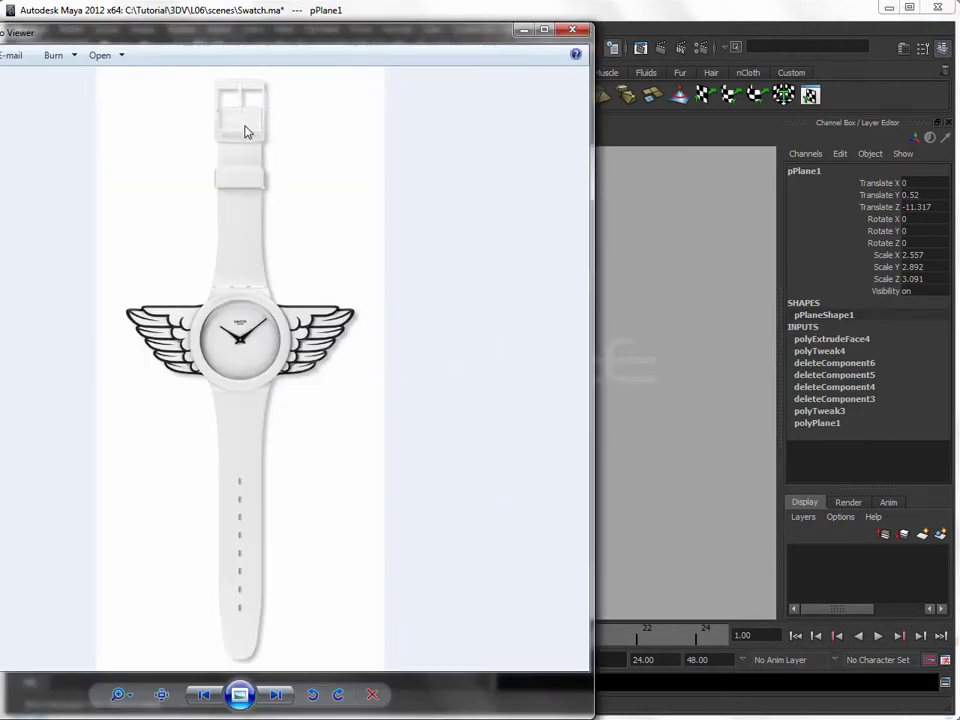
Step: Raise a face on the buckle's crossbar and extrude it
key(alt+Tab)
click(490, 454)
click(503, 463)
right_drag(545, 468, 543, 501)
click(540, 461)
mouse_move(540, 461)
alt+mouse_down()
mouse_move(416, 420)
mouse_move(465, 444)
alt+mouse_up()
key(w)
mouse_move(449, 373)
mouse_down()
mouse_move(452, 385)
mouse_move(461, 368)
mouse_move(396, 418)
mouse_move(407, 310)
mouse_move(398, 349)
mouse_up()
click(443, 95)
Step: Redo the crossbar face extrusion, narrowing it to 0.888 in X and pushing it inward
key(ctrl+z)
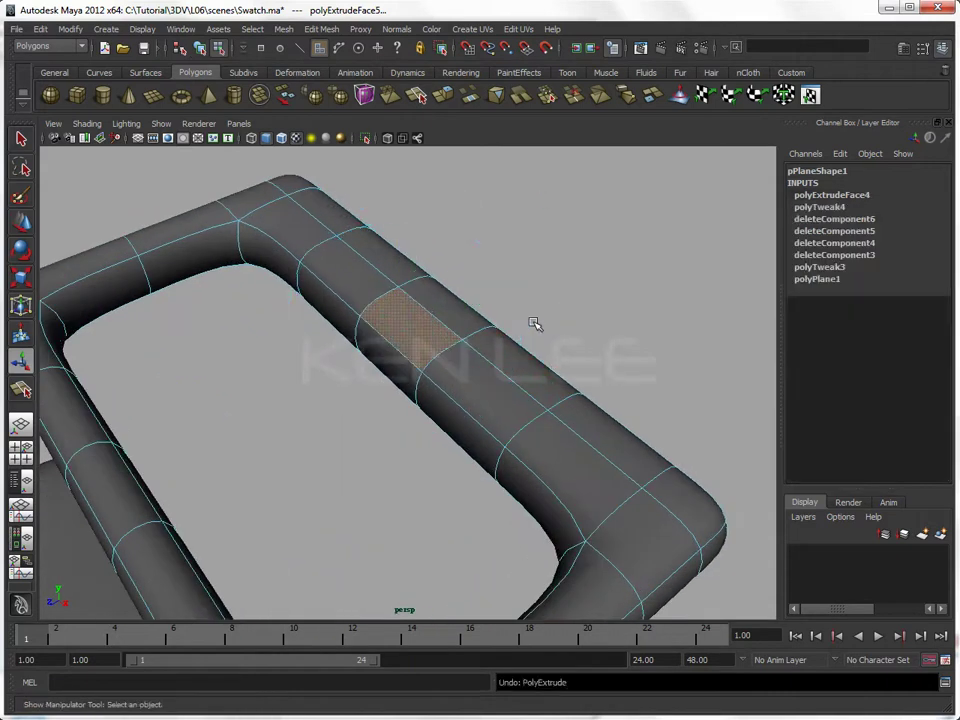
key(ctrl+z)
click(411, 336)
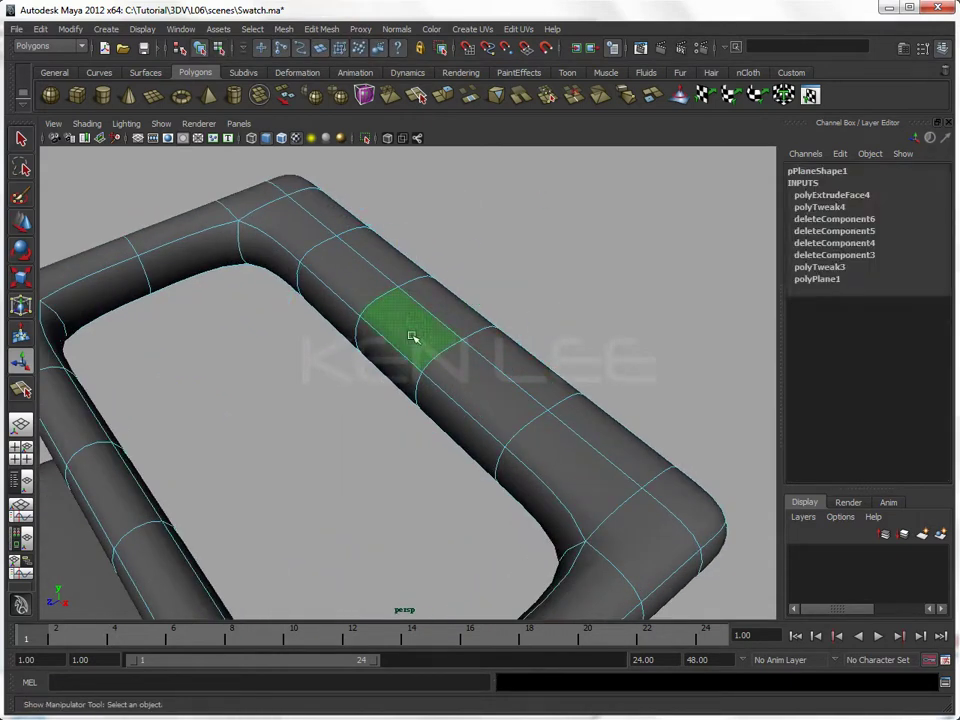
click(443, 95)
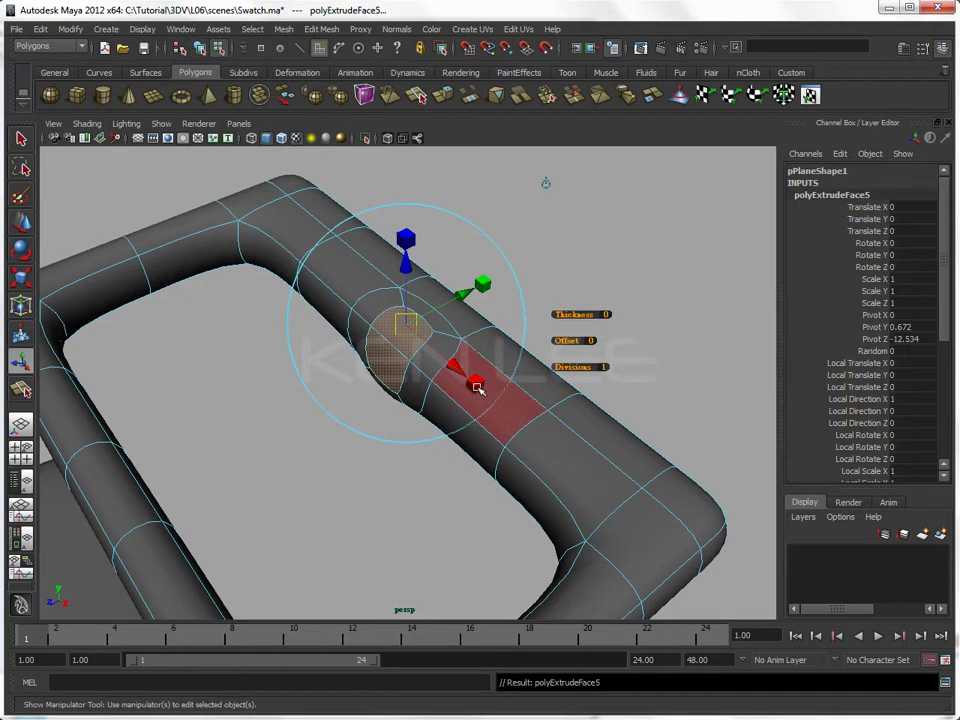
key(1)
drag(476, 384, 467, 375)
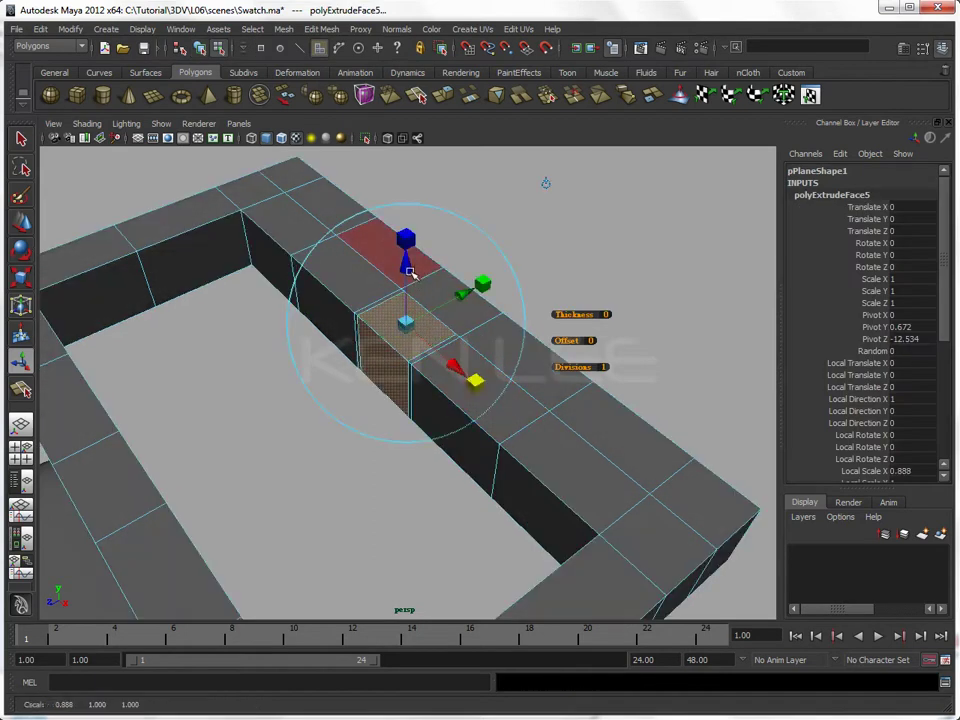
drag(409, 273, 408, 297)
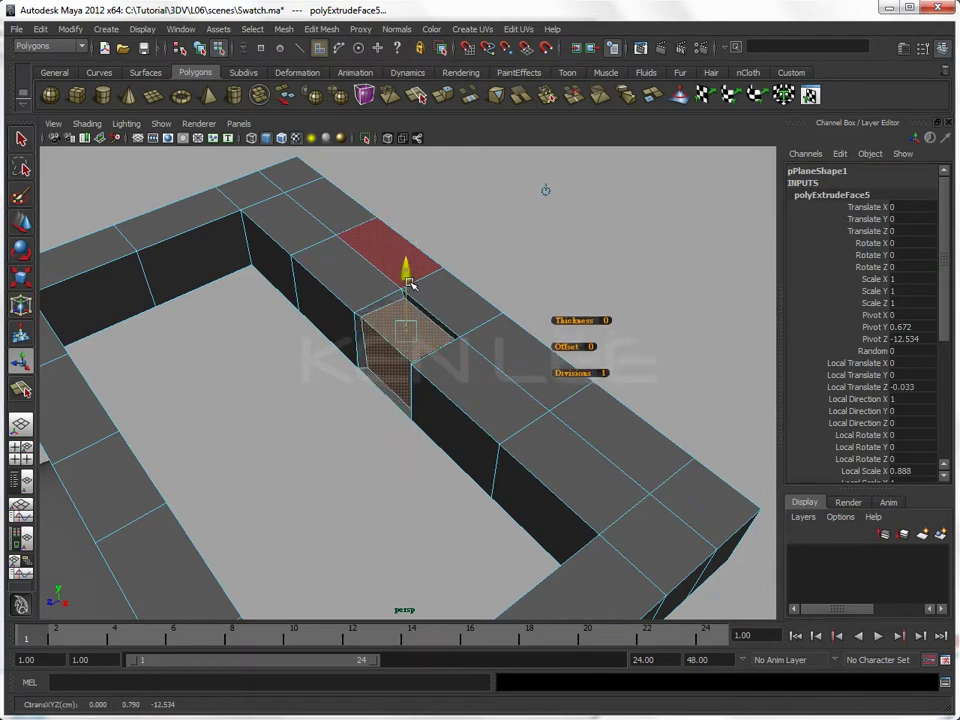
Step: Check the recess smoothed, undo the view changes, and readjust the face's depth
key(3)
key(ctrl+z)
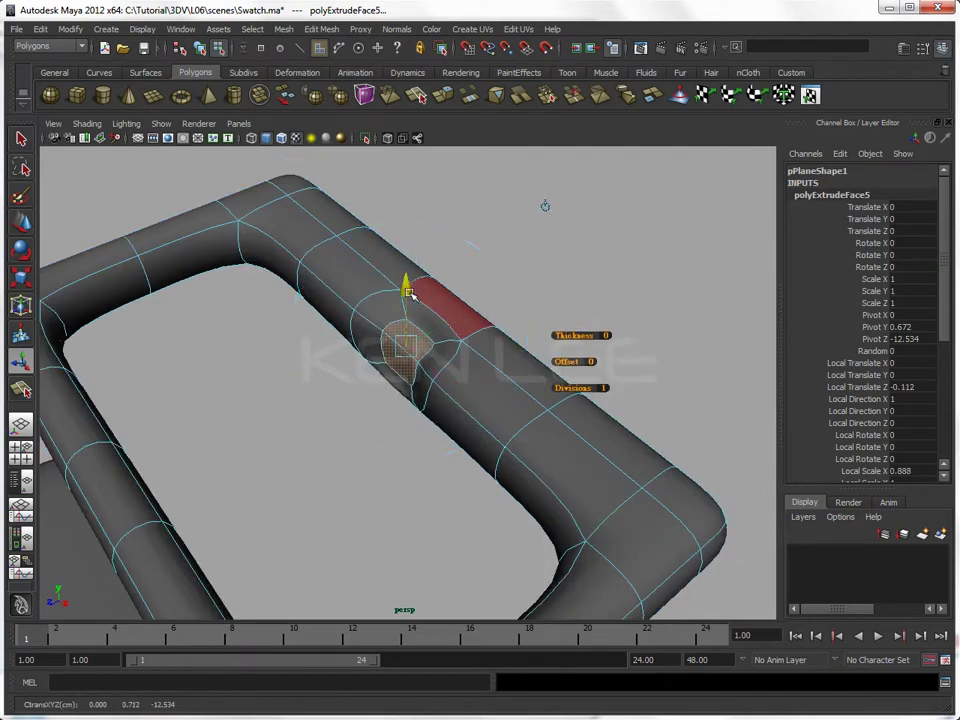
key(ctrl+z)
key(ctrl+z)
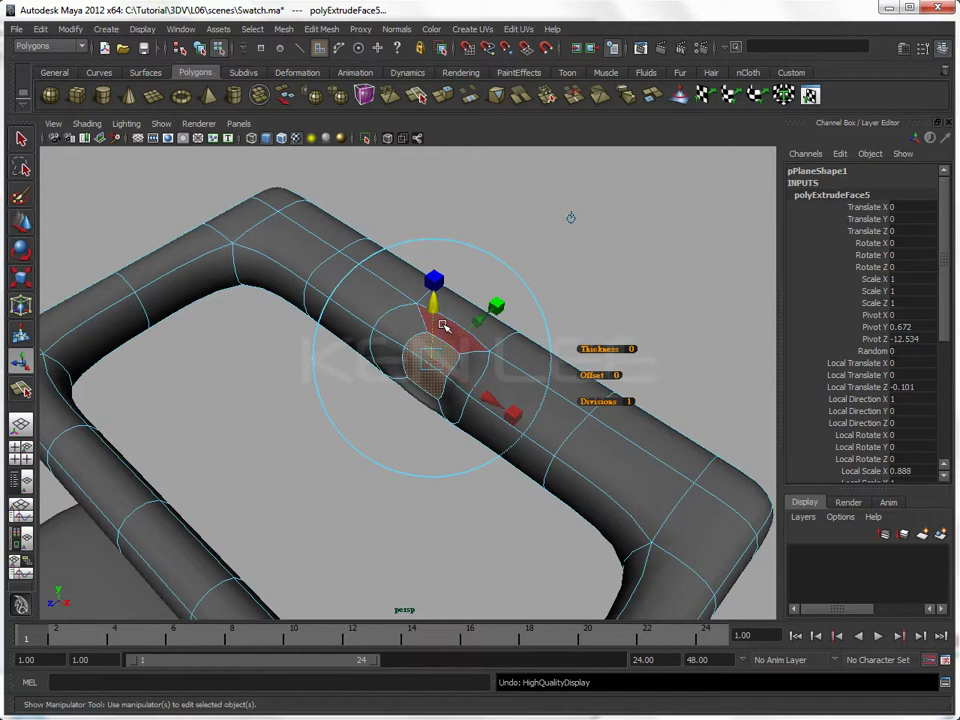
key(1)
key(ctrl+z)
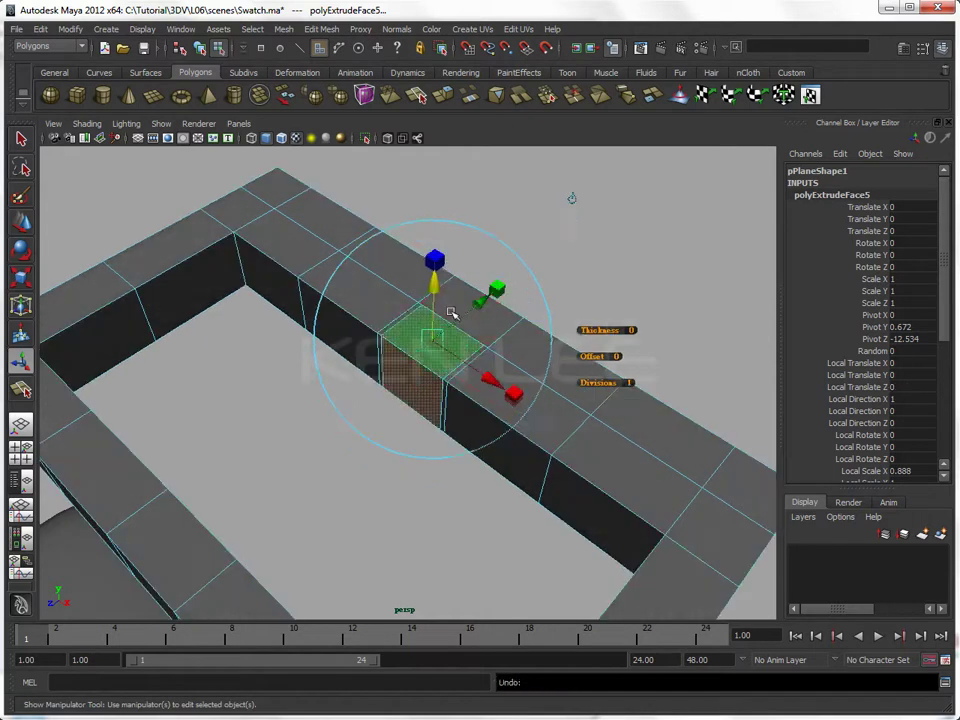
drag(437, 285, 437, 289)
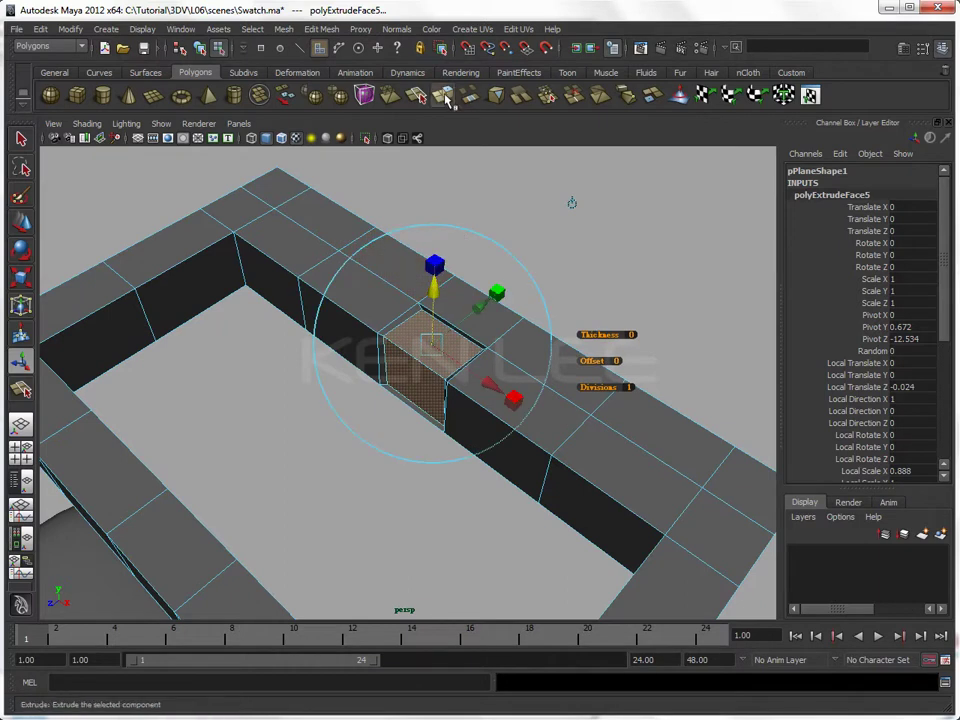
Step: Extrude the recessed face a second time and push it deeper into the crossbar
click(468, 95)
drag(437, 288, 437, 300)
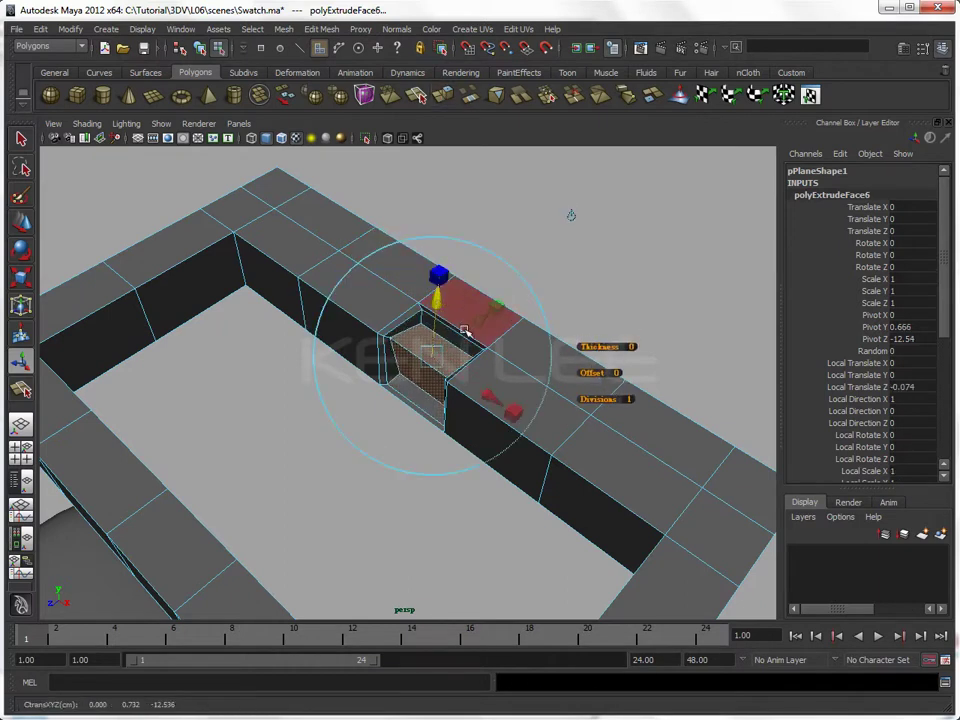
key(3)
mouse_move(469, 444)
alt+mouse_down()
mouse_move(540, 452)
mouse_move(546, 429)
mouse_move(654, 392)
alt+mouse_up()
click(650, 348)
alt+drag(650, 348, 574, 364)
Step: Move the recess edge lower and toward the back along the depth axis
key(1)
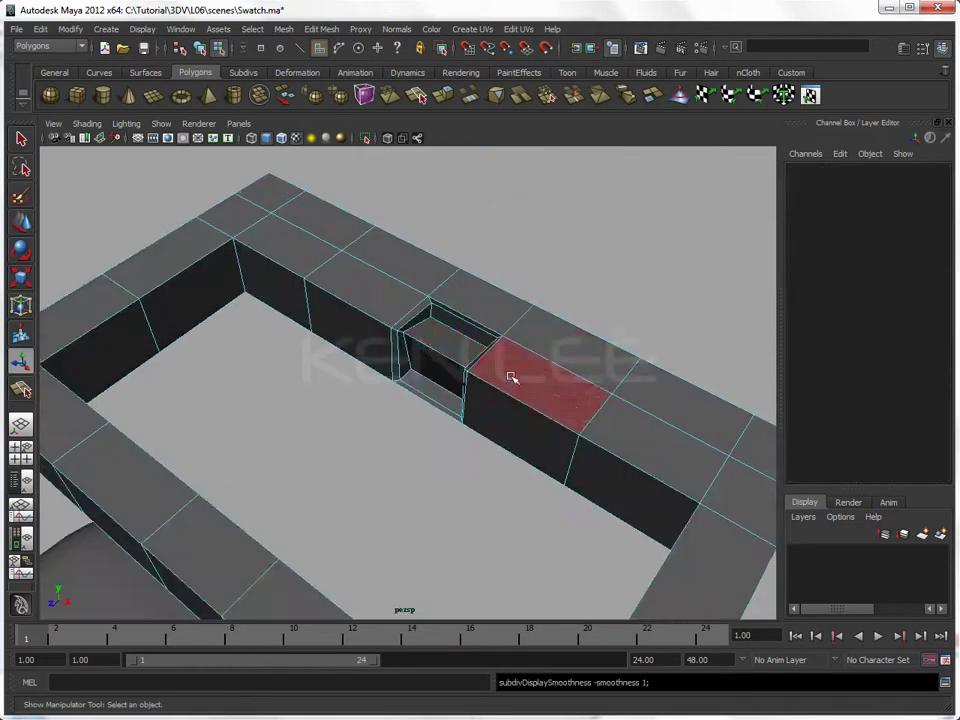
right_drag(433, 347, 403, 346)
mouse_move(403, 346)
alt+mouse_down()
mouse_move(491, 379)
mouse_move(429, 371)
alt+mouse_up()
right_drag(429, 371, 426, 332)
click(418, 385)
key(w)
click(367, 416)
drag(424, 320, 420, 352)
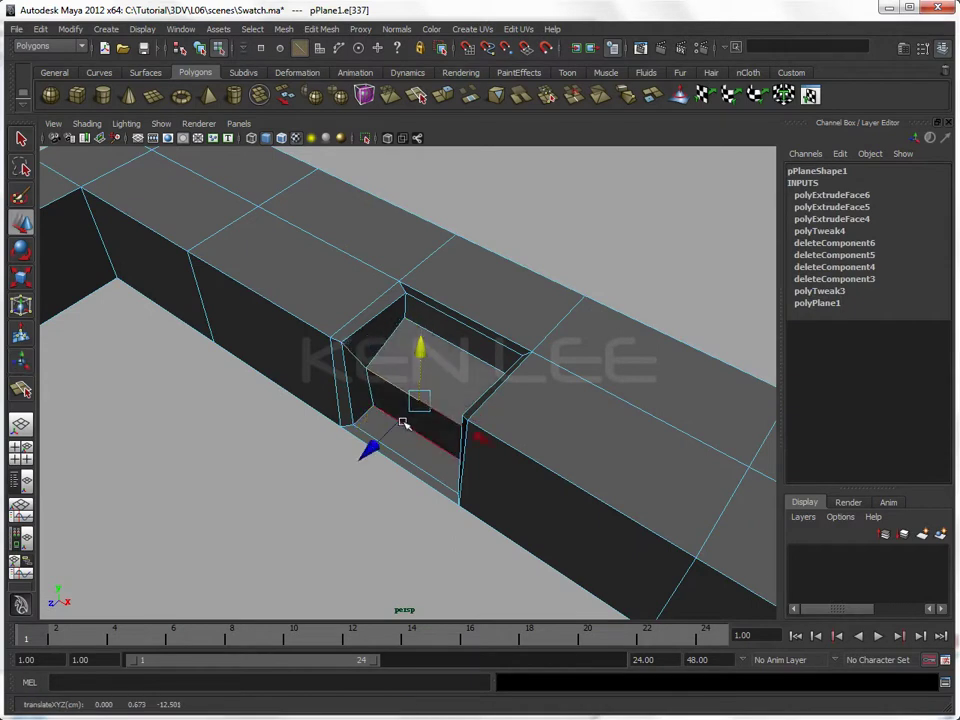
drag(392, 446, 416, 443)
drag(443, 330, 440, 342)
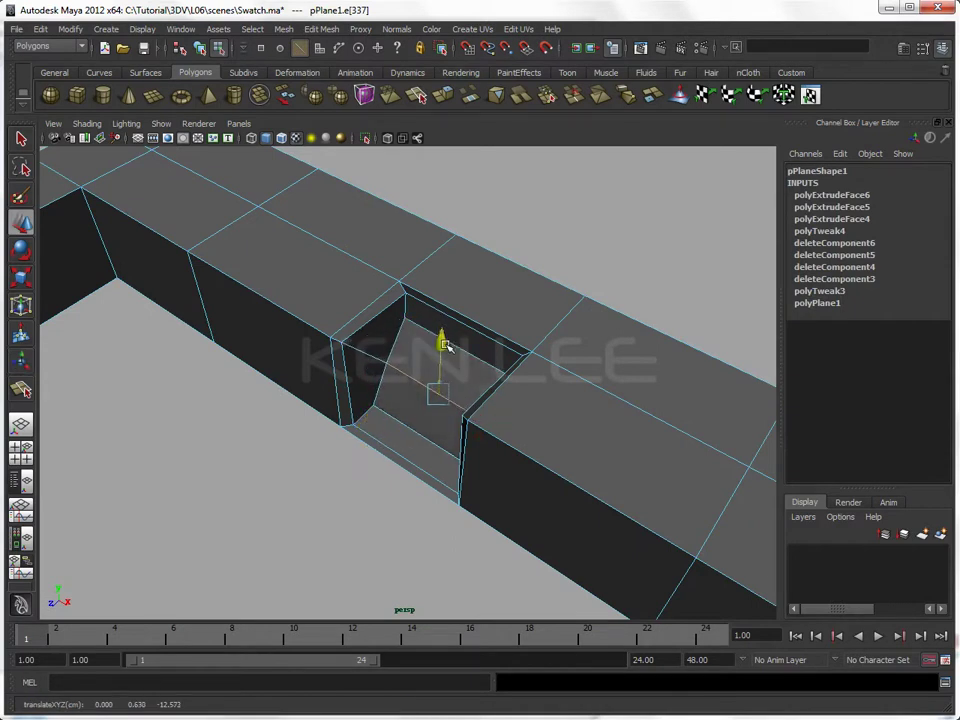
drag(392, 442, 396, 444)
Step: Check the reshaped recess in smooth preview from a lower angle
key(3)
click(377, 505)
mouse_move(377, 505)
alt+mouse_down()
mouse_move(445, 505)
mouse_move(556, 446)
mouse_move(484, 454)
mouse_move(450, 446)
mouse_move(459, 401)
mouse_move(435, 439)
mouse_move(467, 426)
alt+mouse_up()
key(1)
right_drag(467, 425, 466, 405)
Step: Try deleting the notch's bottom edge, then undo the deletion
click(463, 428)
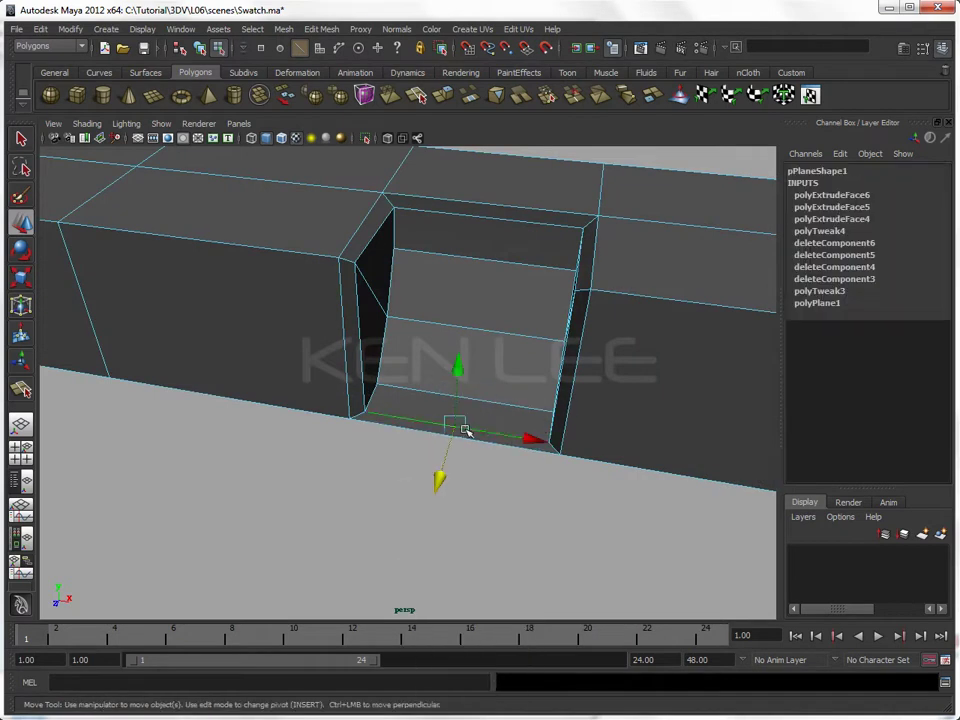
click(791, 72)
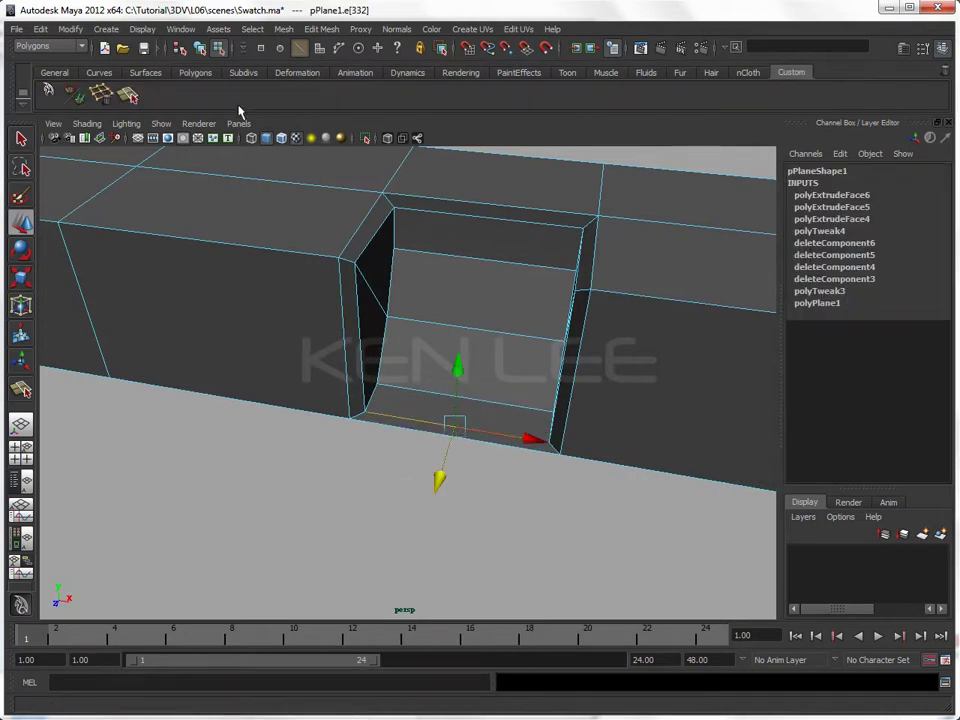
click(108, 91)
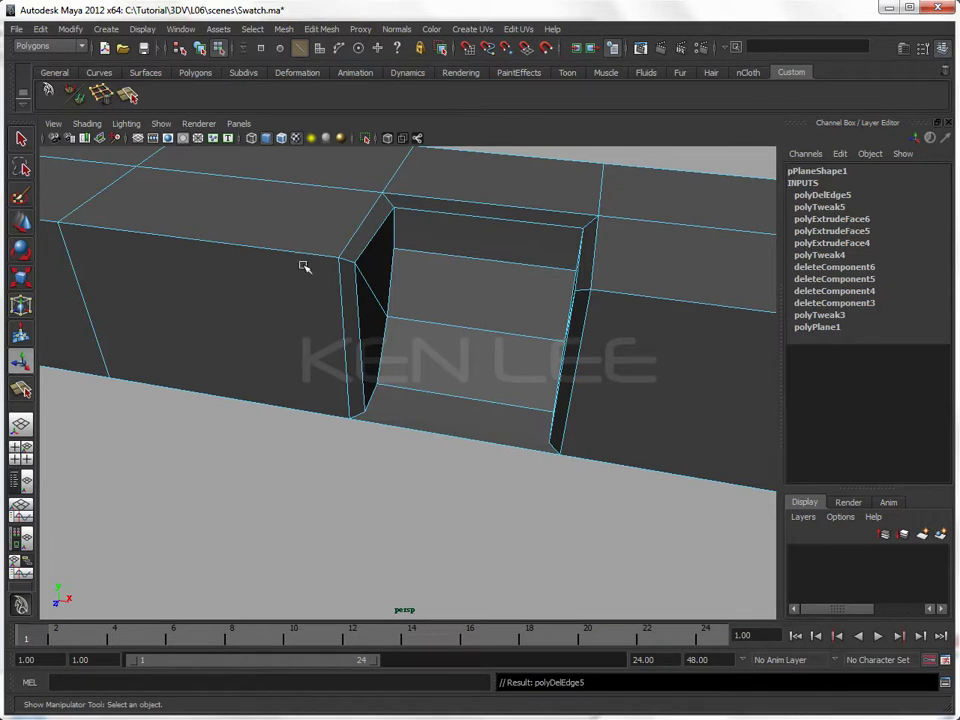
mouse_move(447, 460)
alt+mouse_down()
mouse_move(439, 463)
mouse_move(499, 450)
alt+mouse_up()
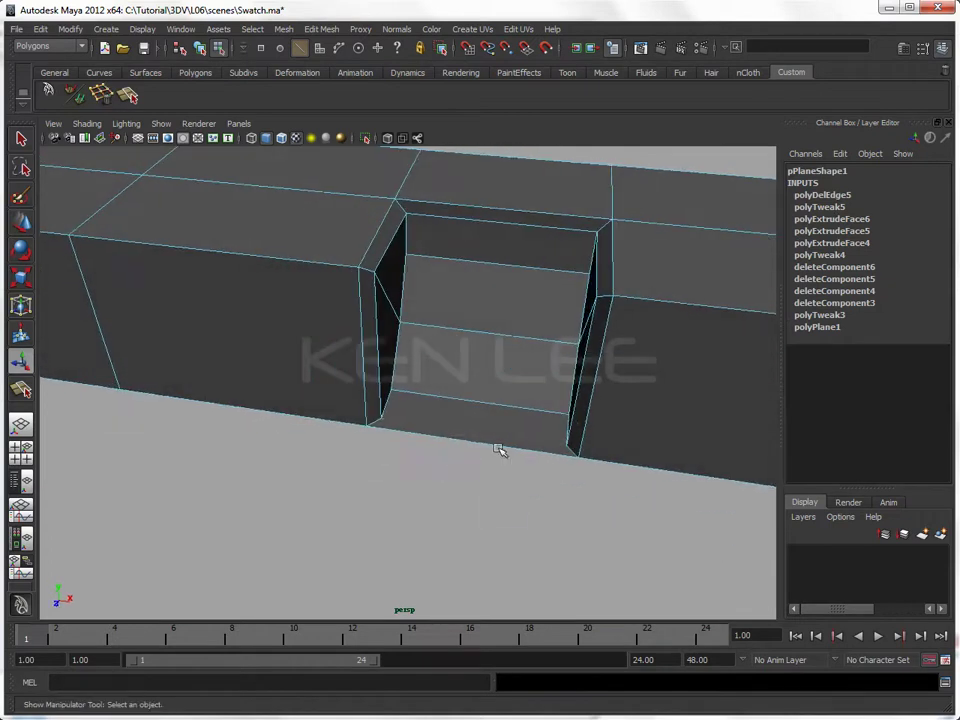
key(ctrl+z)
Step: Inspect the smoothed notch, then move the notch's front face upward
mouse_move(589, 400)
alt+mouse_down()
mouse_move(484, 435)
mouse_move(439, 479)
alt+mouse_up()
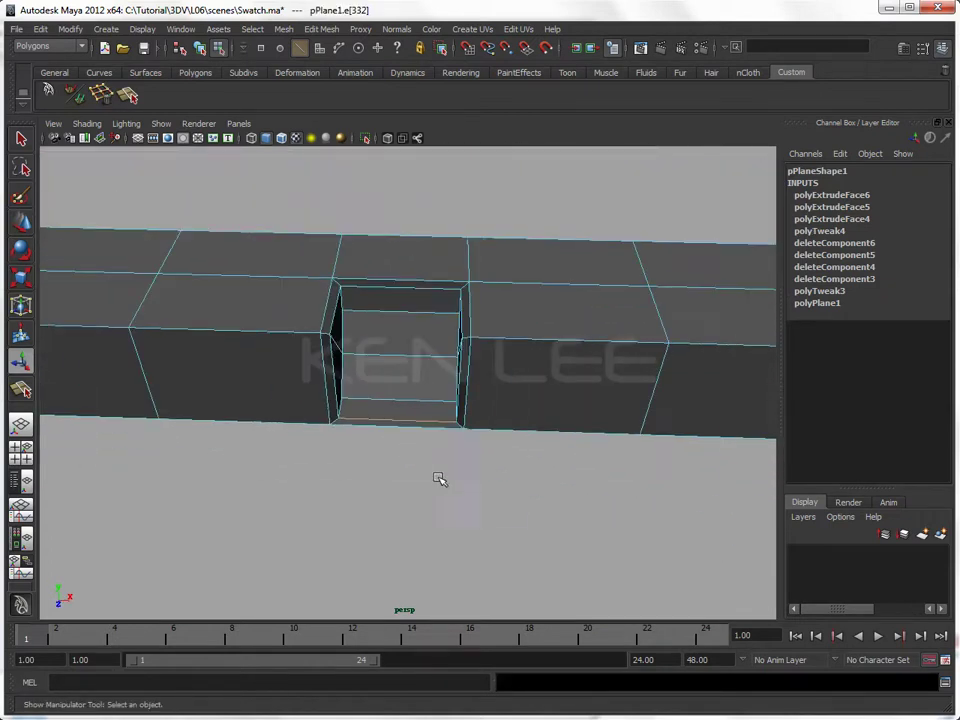
key(3)
mouse_move(454, 403)
alt+mouse_down()
mouse_move(418, 452)
mouse_move(484, 373)
mouse_move(399, 375)
alt+mouse_up()
key(1)
right_click(480, 331)
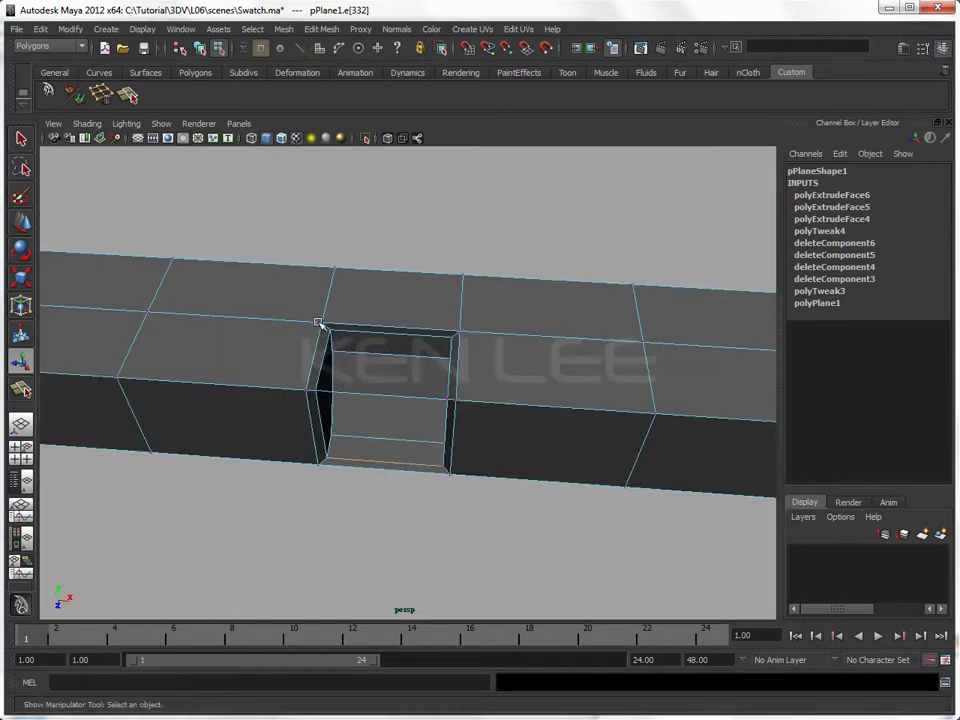
right_drag(407, 333, 407, 366)
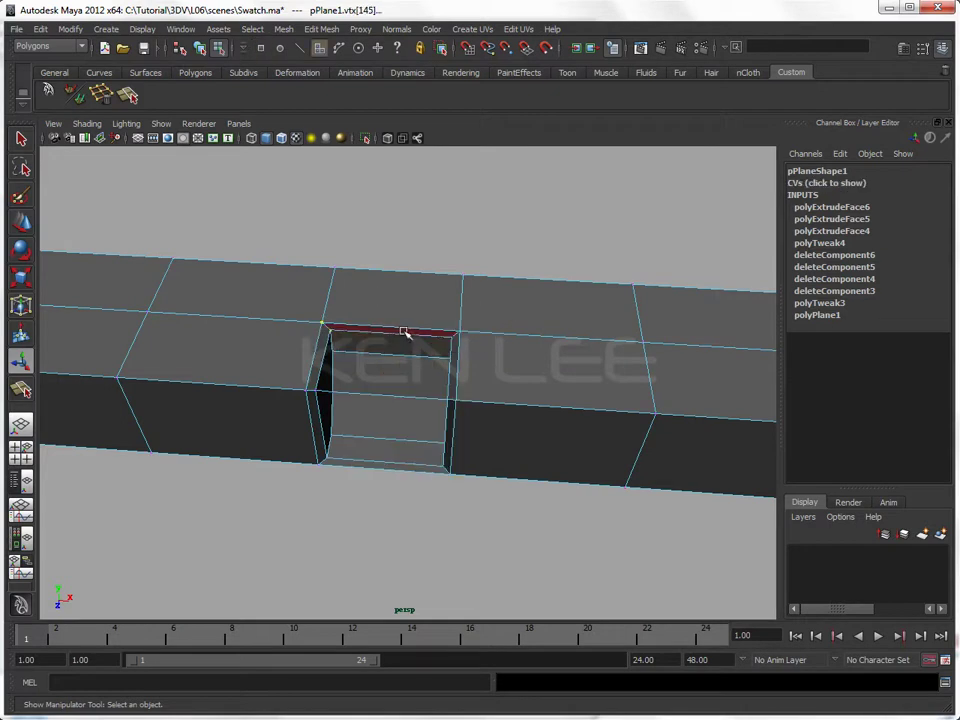
click(399, 373)
key(w)
mouse_move(381, 385)
mouse_down()
mouse_move(381, 368)
mouse_move(343, 377)
mouse_move(253, 366)
mouse_move(414, 386)
mouse_move(467, 369)
mouse_up()
key(3)
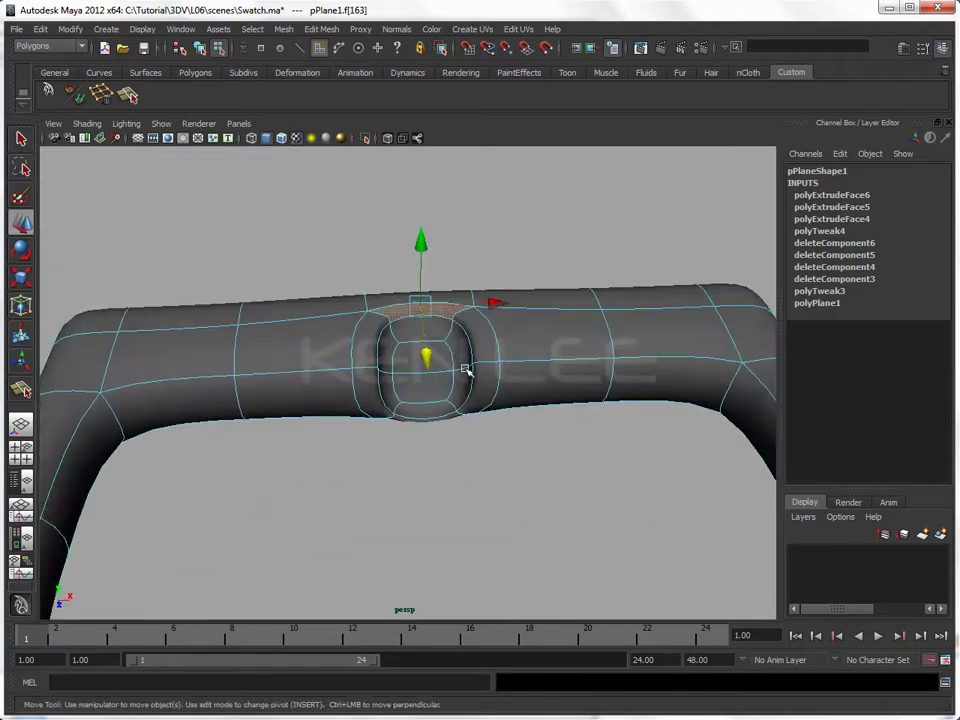
Step: Select the matching notch edges and save the Swatch.ma scene
right_drag(493, 362, 494, 333)
click(393, 371)
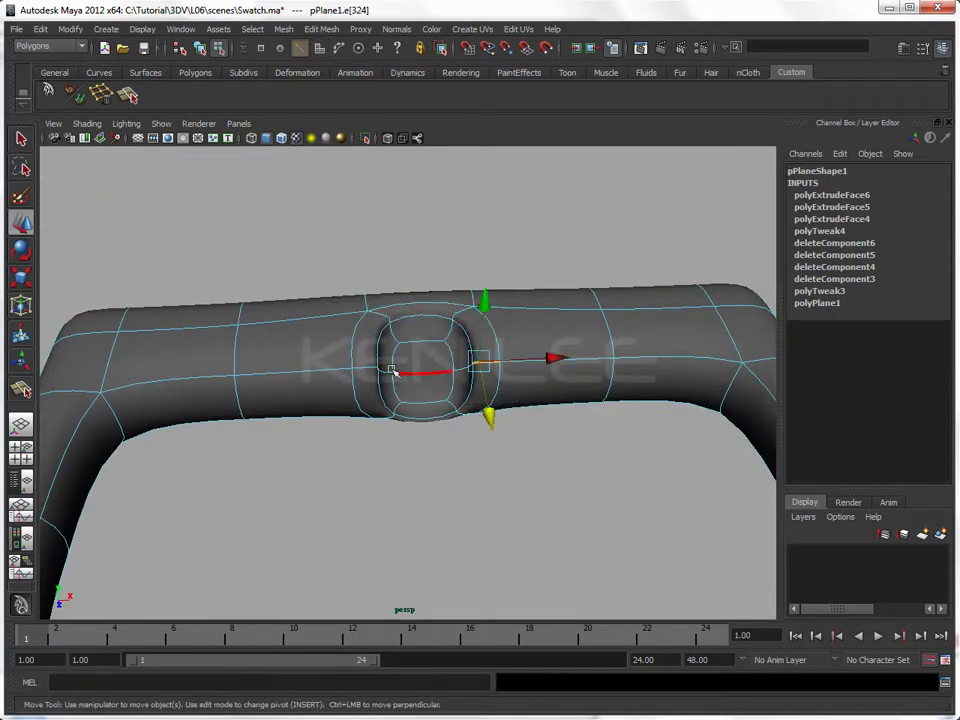
double_click(371, 369)
click(370, 369)
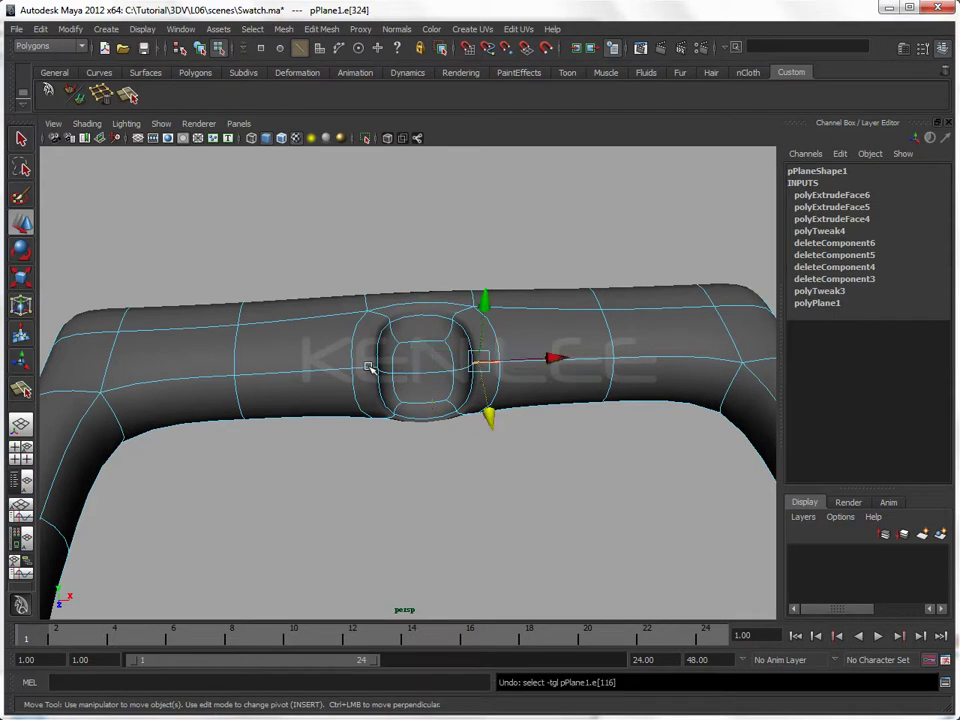
shift+click(369, 368)
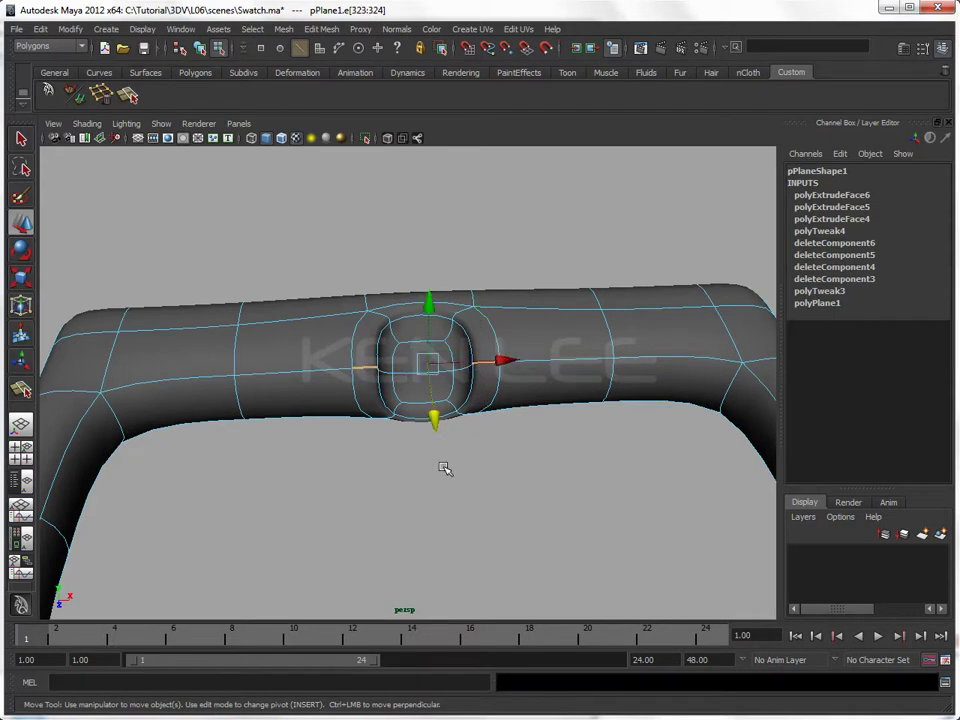
alt+drag(444, 468, 519, 495)
click(143, 47)
key(q)
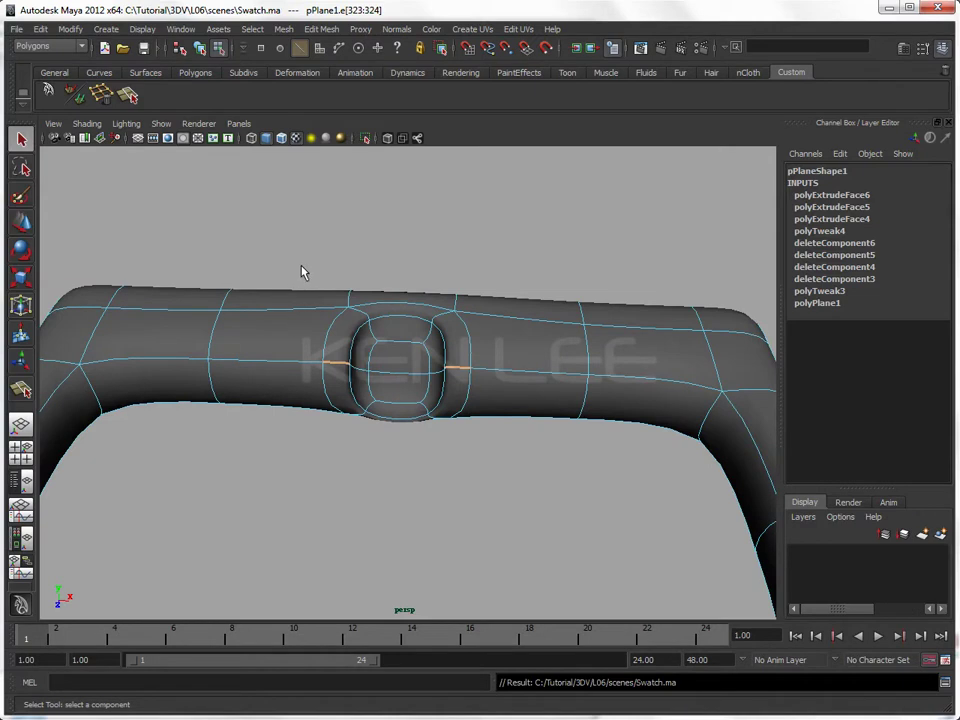
Step: Turn on Move Tool reflection across World X
click(460, 478)
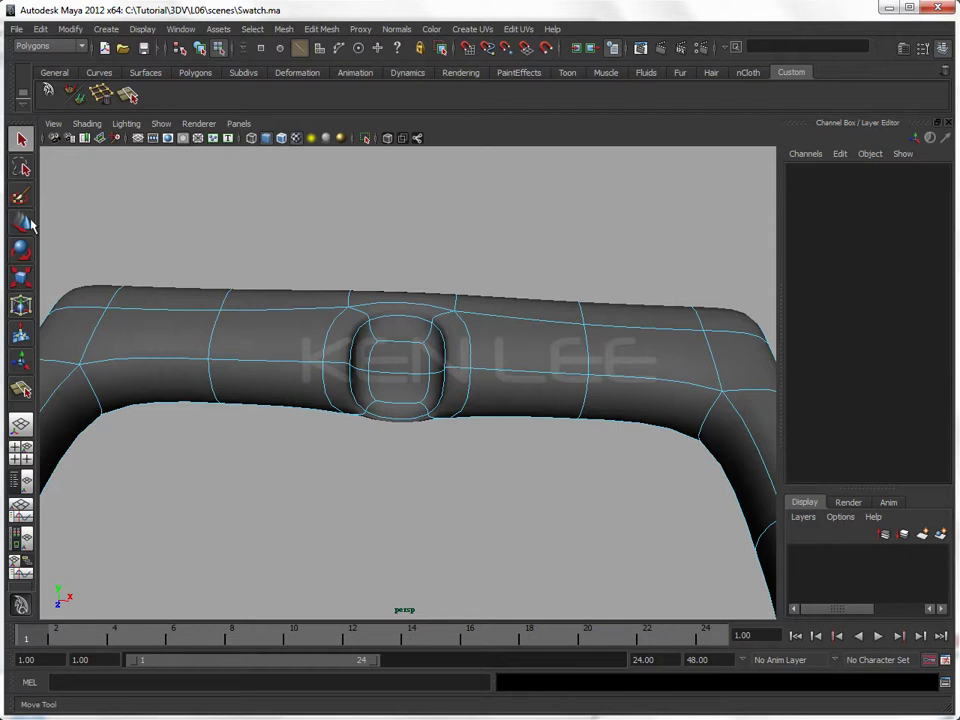
double_click(28, 224)
scroll(200, 436, down, 5)
scroll(200, 436, down, 5)
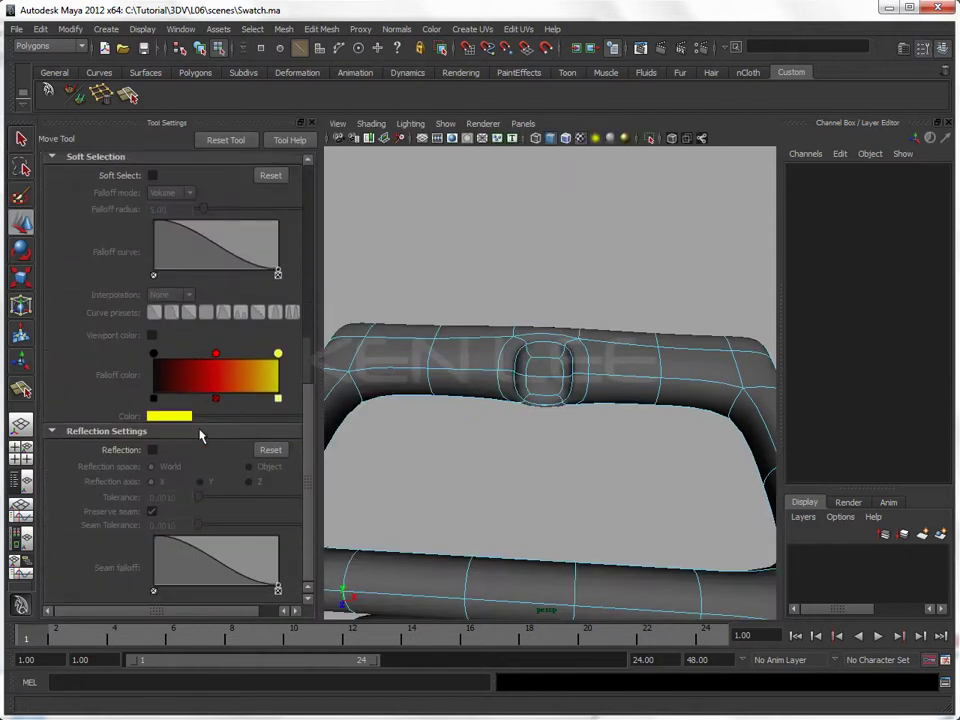
click(152, 450)
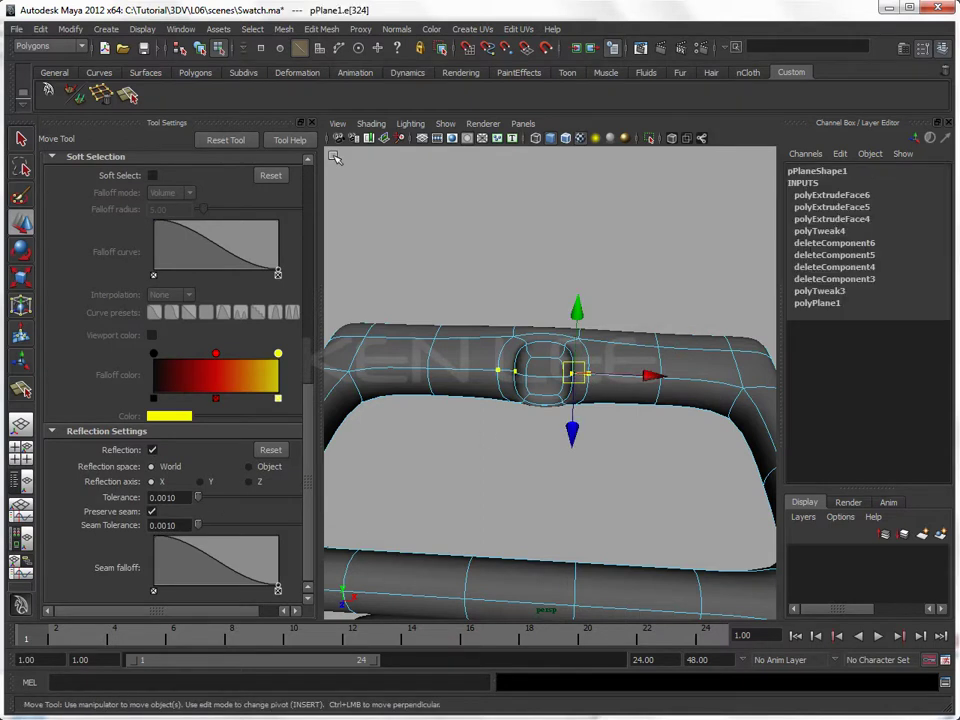
Step: Shift the notch's point and edge along X symmetrically
click(311, 124)
mouse_move(450, 380)
alt+mouse_down()
mouse_move(364, 364)
mouse_move(412, 367)
mouse_move(354, 394)
mouse_move(452, 394)
mouse_move(368, 380)
alt+mouse_up()
click(320, 382)
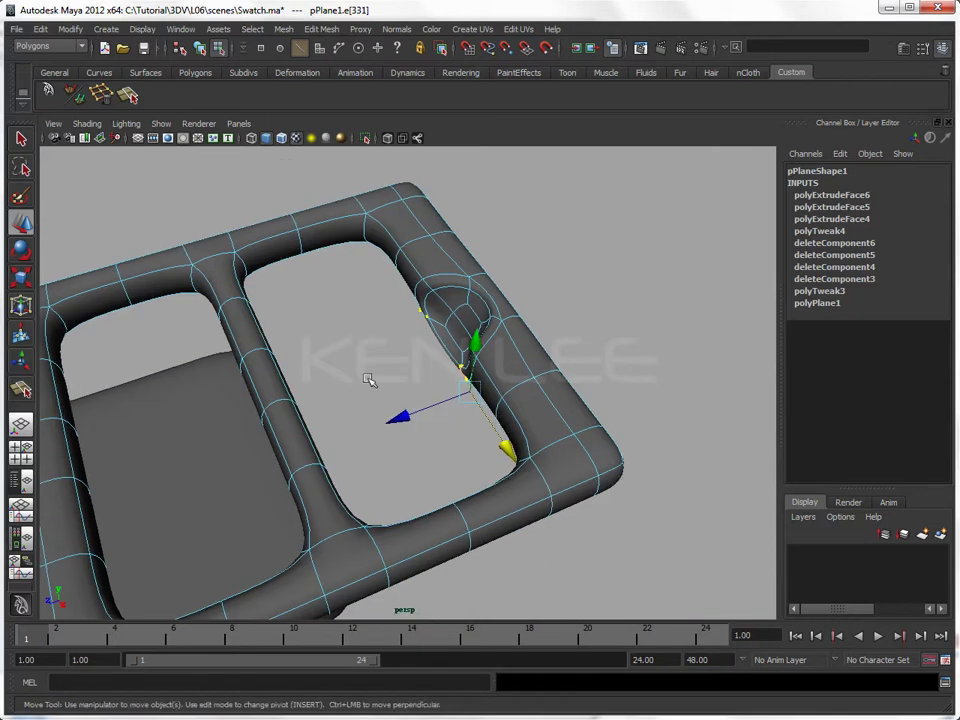
click(347, 362)
Step: Return to object mode and frame the buckle in the view
key(F8)
click(490, 347)
mouse_move(490, 347)
alt+mouse_down()
mouse_move(455, 390)
mouse_move(534, 354)
mouse_move(431, 349)
mouse_move(410, 372)
mouse_move(418, 414)
mouse_move(456, 420)
alt+mouse_up()
click(410, 397)
alt+middle_drag(456, 420, 476, 359)
Step: Lower the buckle, rotate it -17.2° on X, then raise it to Y 0.146
alt+drag(476, 359, 437, 328)
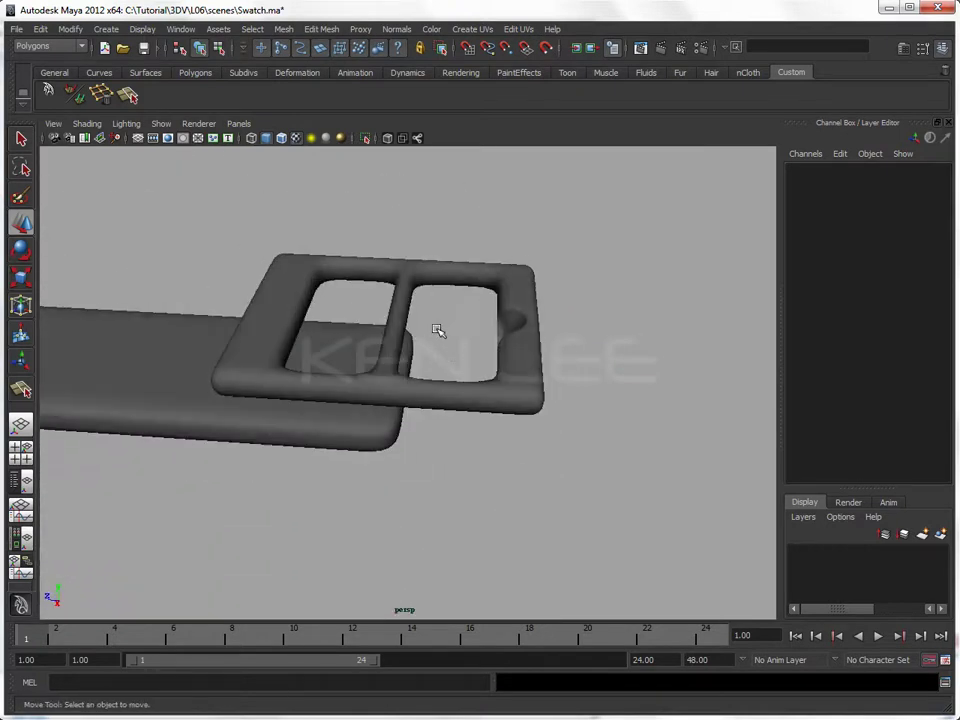
click(497, 360)
drag(390, 274, 390, 346)
key(e)
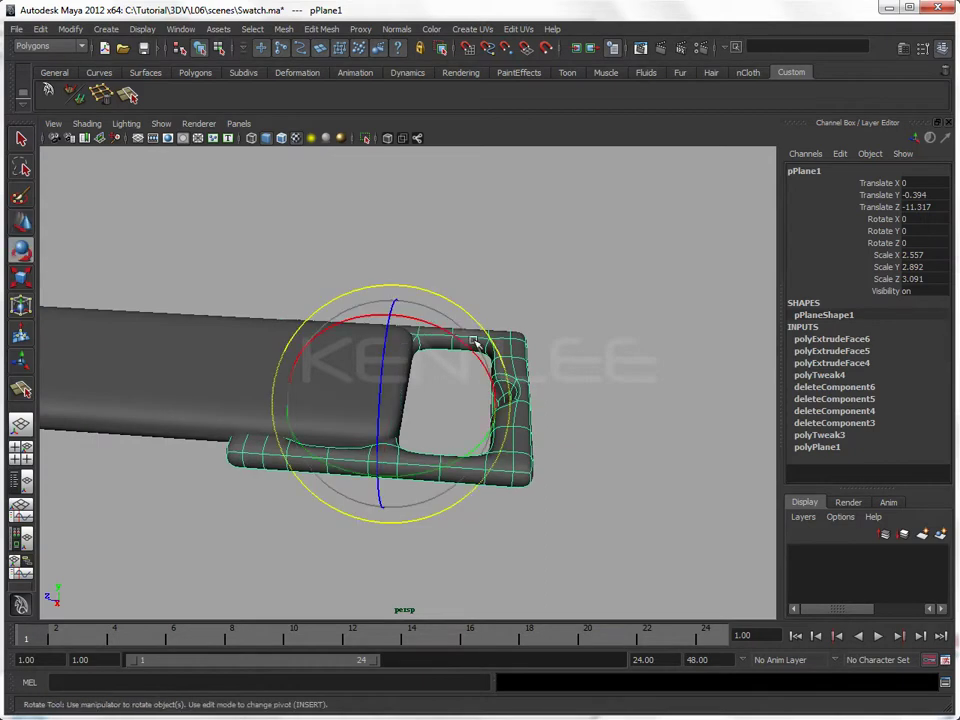
drag(456, 338, 525, 342)
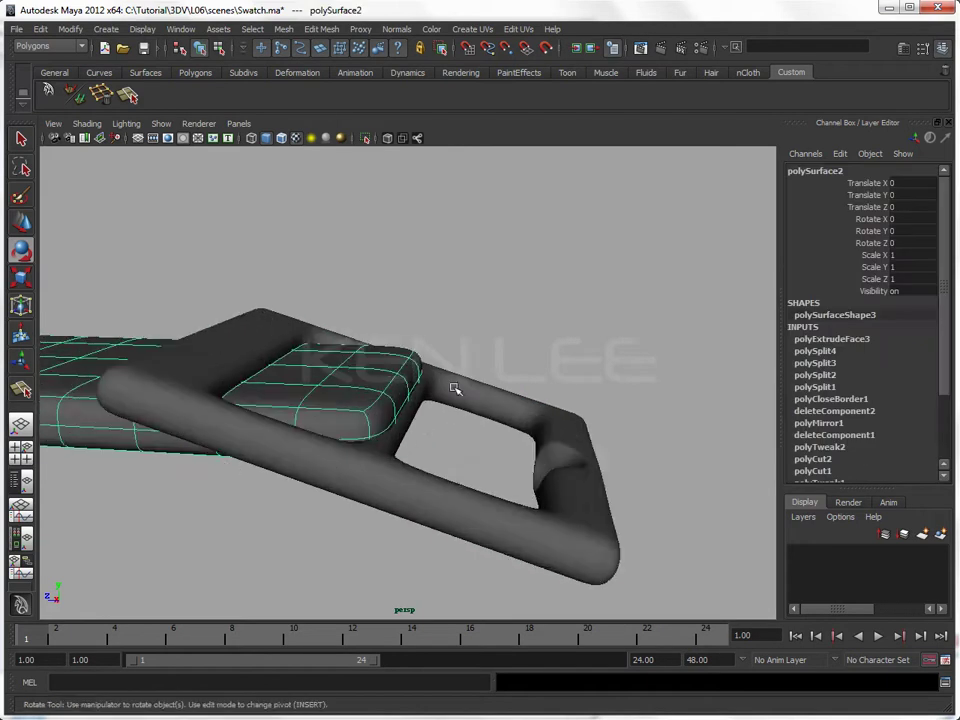
click(455, 388)
key(w)
mouse_move(386, 388)
mouse_down()
mouse_move(396, 268)
mouse_move(377, 403)
mouse_move(400, 412)
mouse_up()
Step: Toggle the strap's smooth preview on and off to check the buckle's fit
click(393, 410)
key(1)
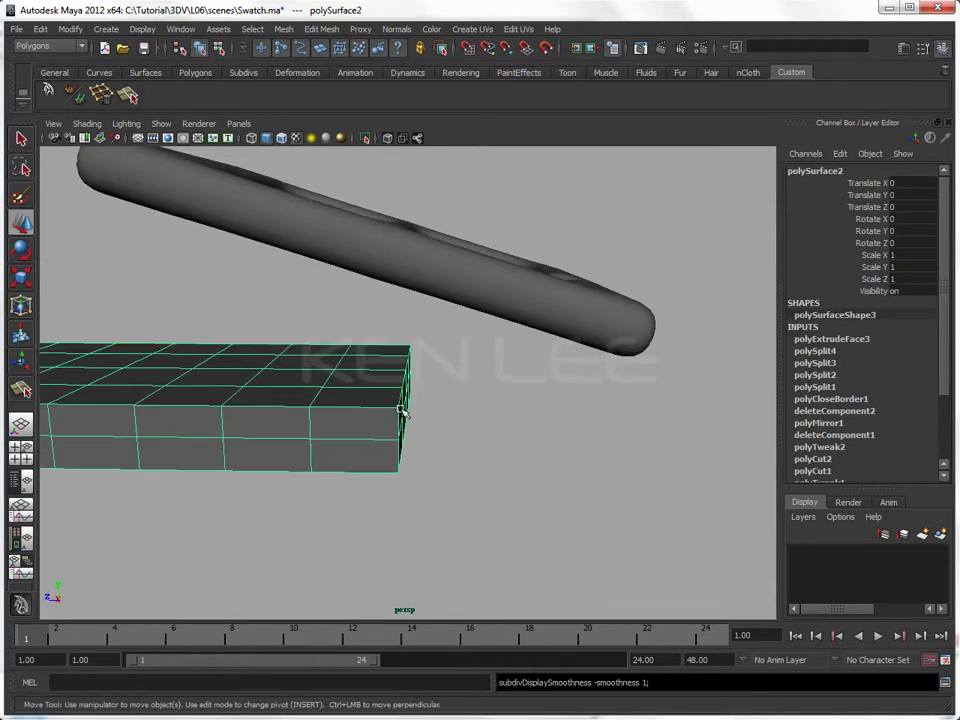
key(3)
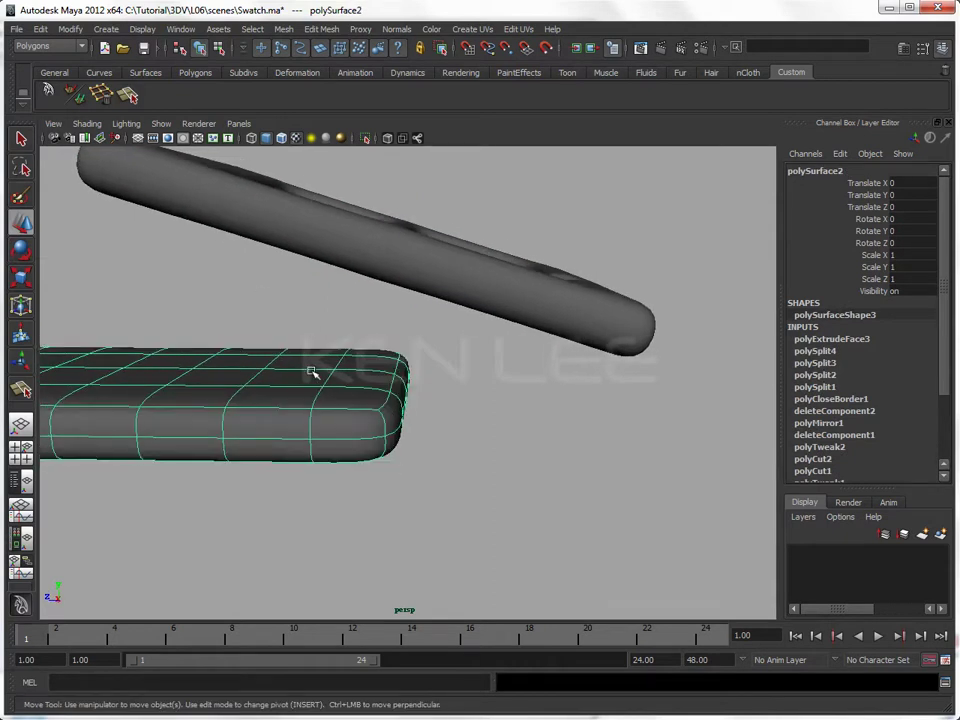
key(1)
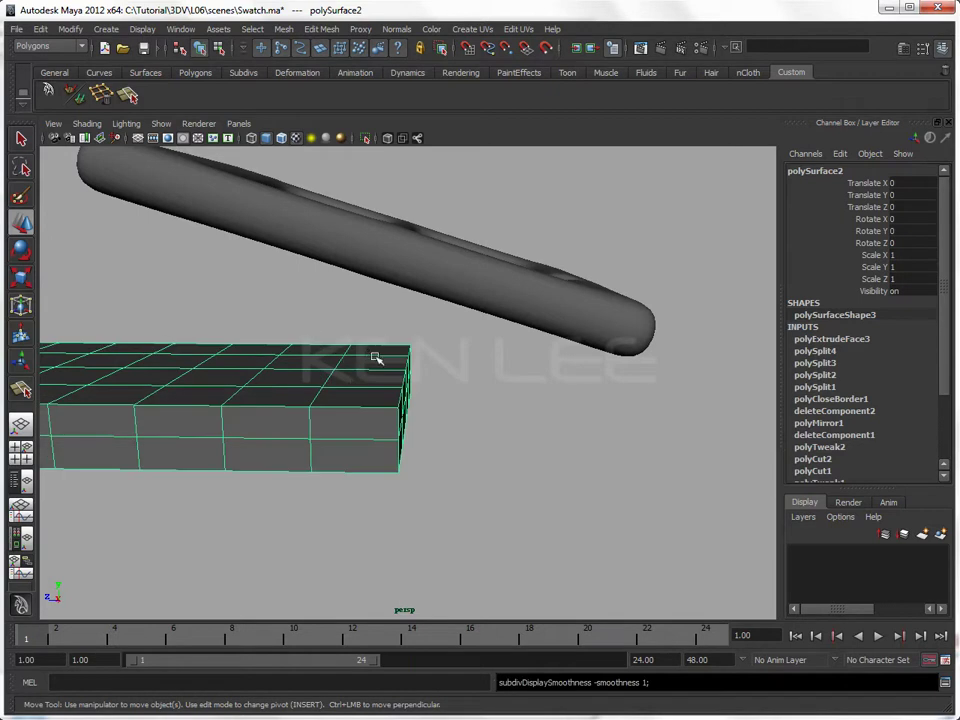
alt+drag(375, 358, 364, 300)
Step: Create a polygon cylinder at the strap end and rotate it 90° on Z
click(197, 74)
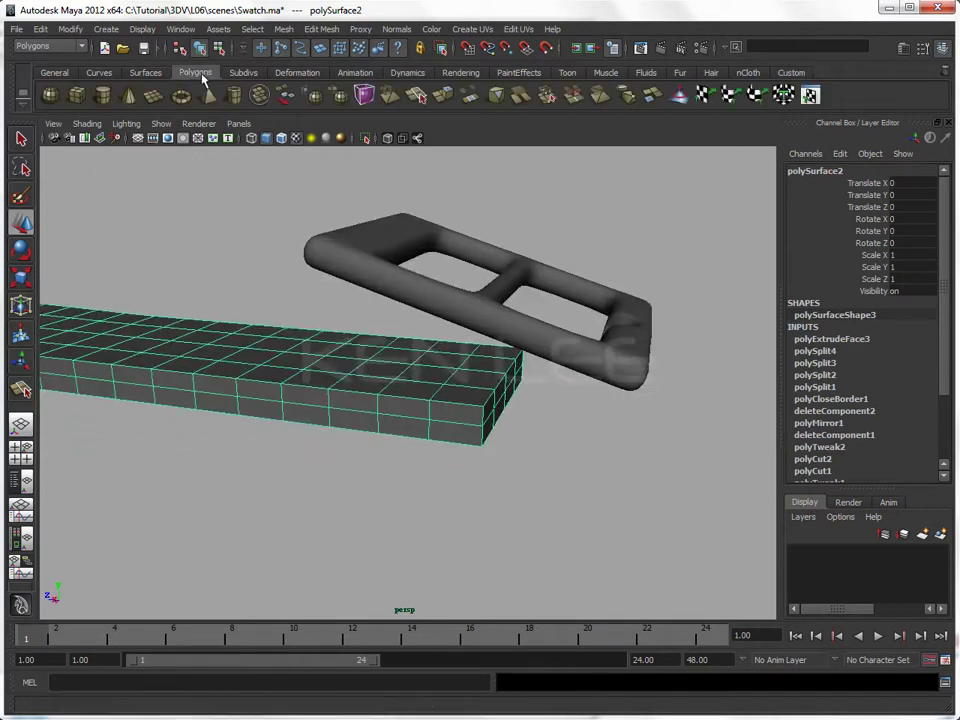
click(105, 94)
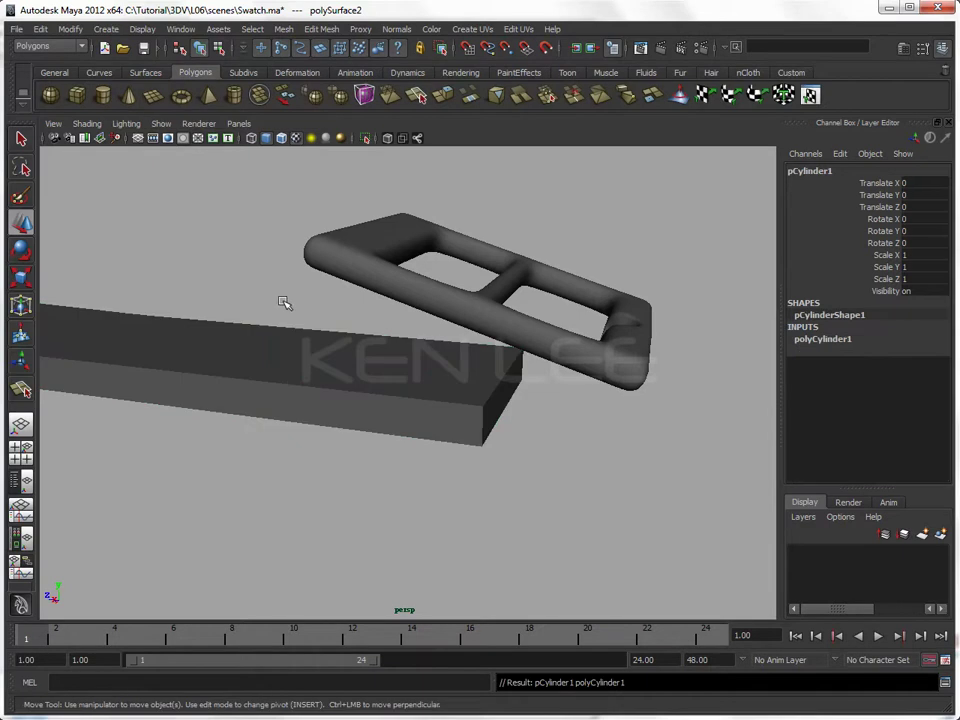
alt+right_drag(280, 357, 114, 364)
drag(110, 356, 375, 424)
key(e)
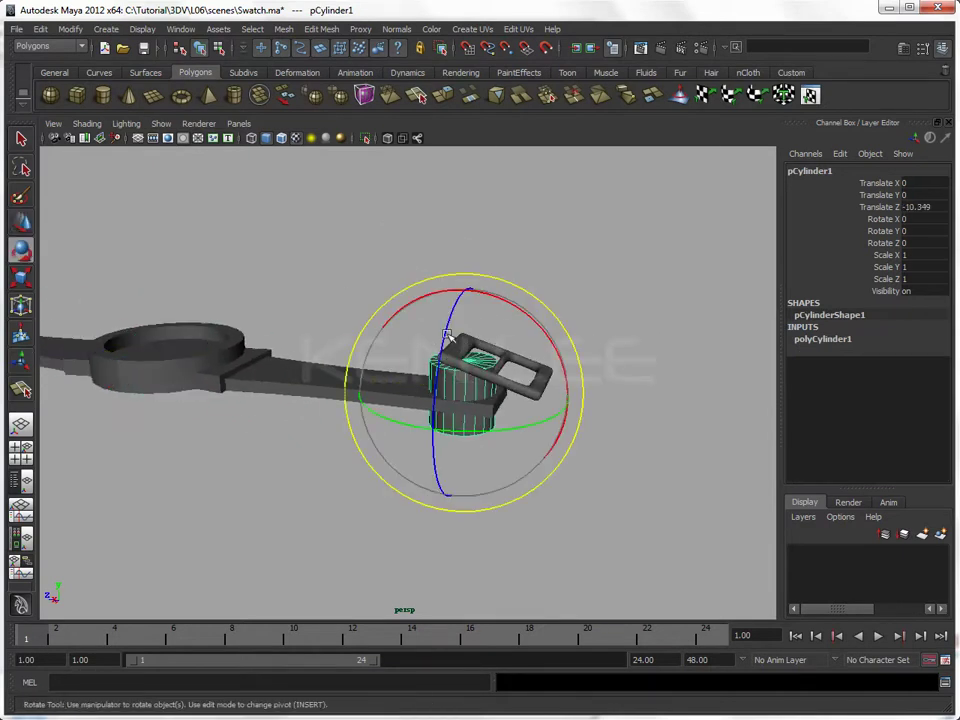
drag(447, 333, 439, 418)
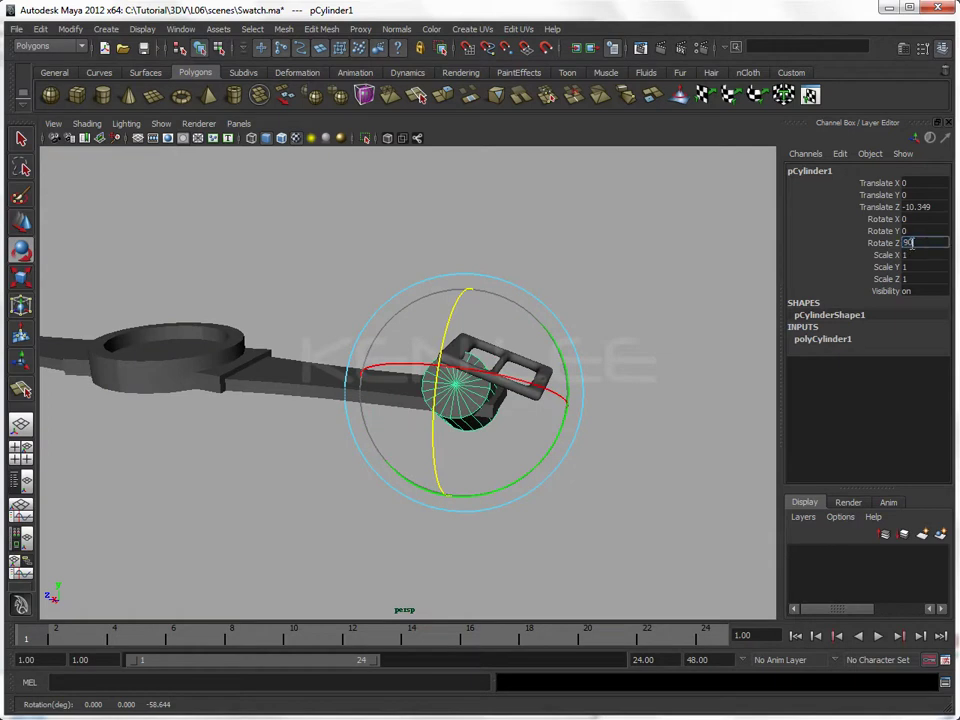
key(Return)
Step: Give the cylinder 8 axis subdivisions
alt+right_drag(493, 444, 510, 416)
alt+drag(510, 416, 540, 400)
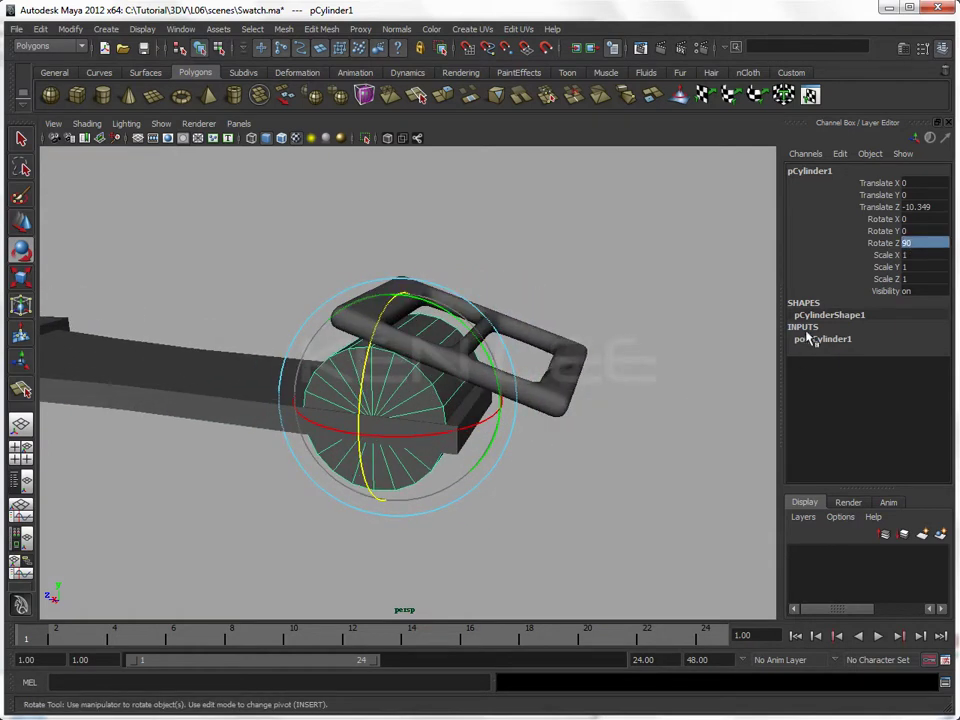
click(812, 339)
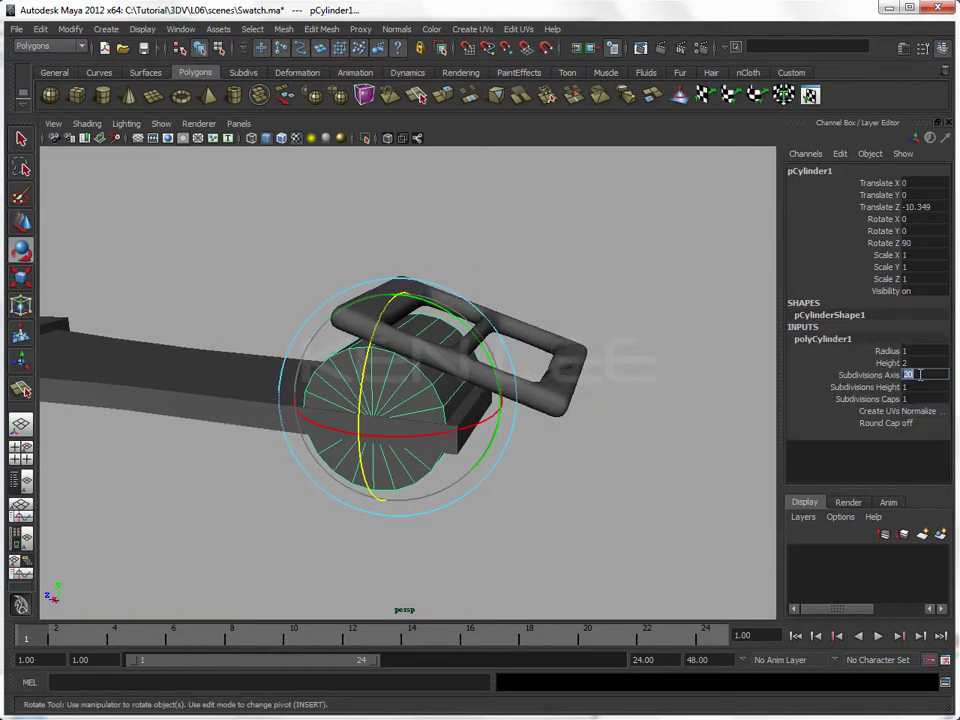
key(Return)
key(Return)
Step: Scale the cylinder into a thin rod about 0.1 × 2.9 × 0.1
click(369, 501)
click(386, 474)
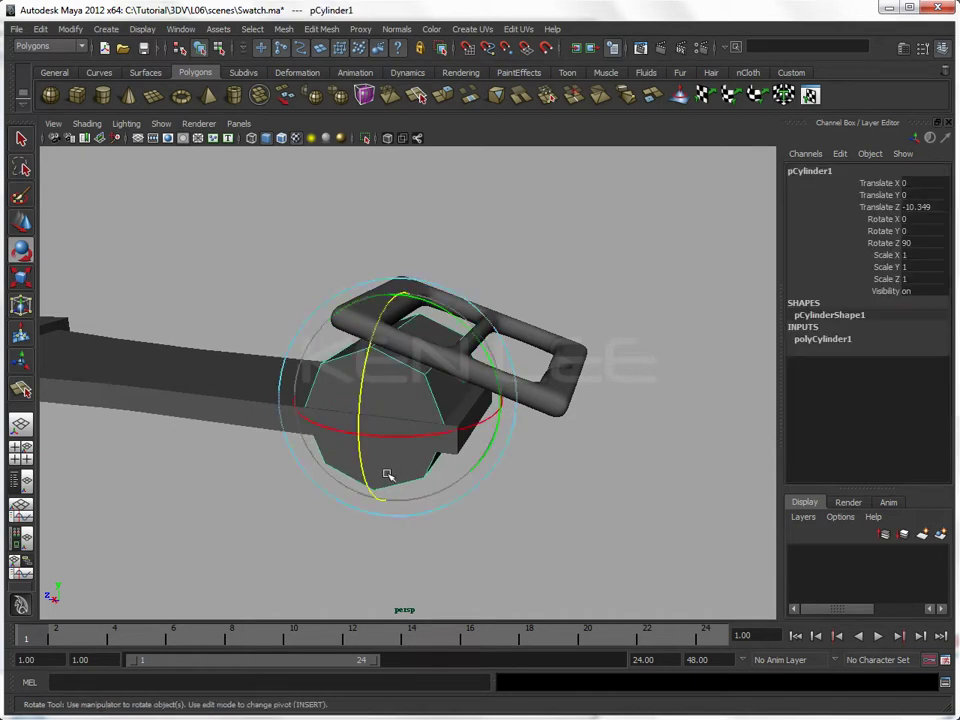
key(r)
mouse_move(396, 398)
mouse_down()
mouse_move(372, 416)
mouse_move(293, 434)
mouse_up()
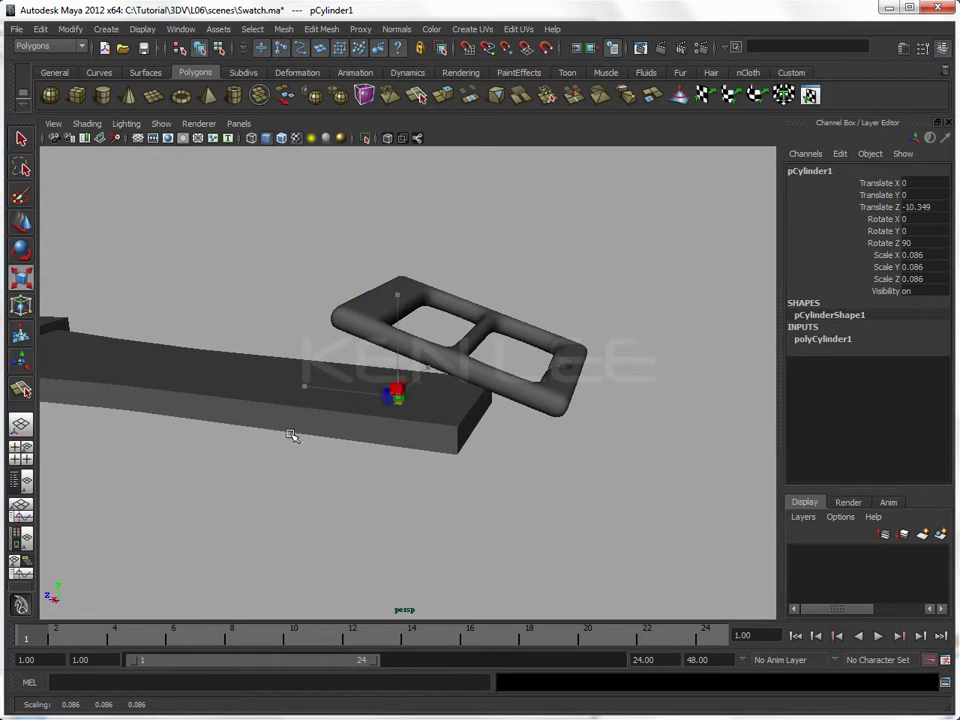
drag(428, 368, 581, 265)
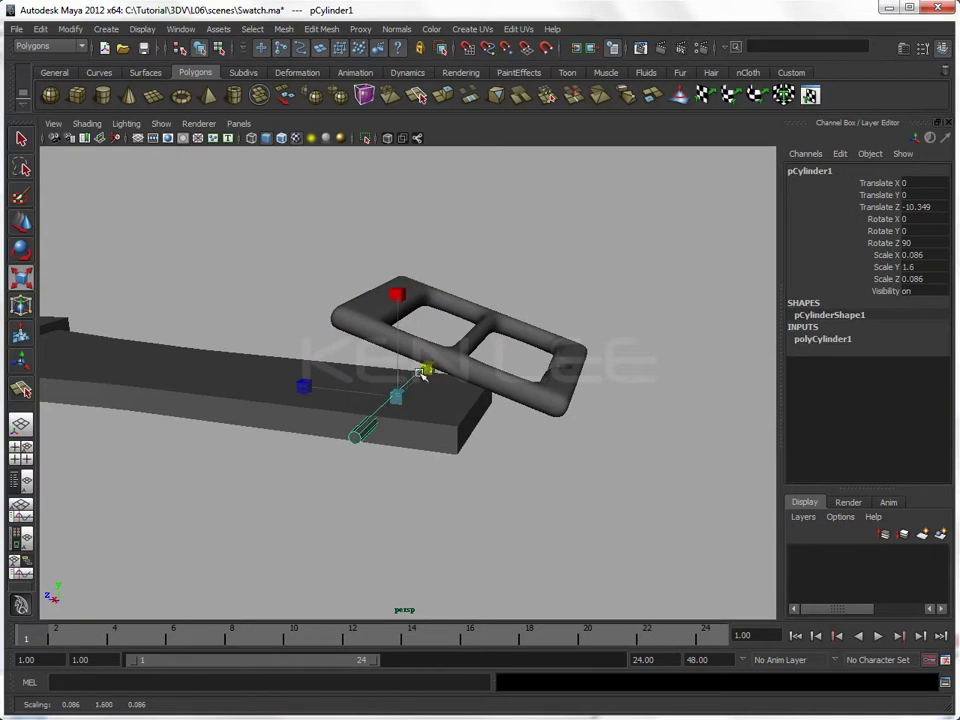
drag(422, 373, 439, 360)
drag(397, 398, 471, 363)
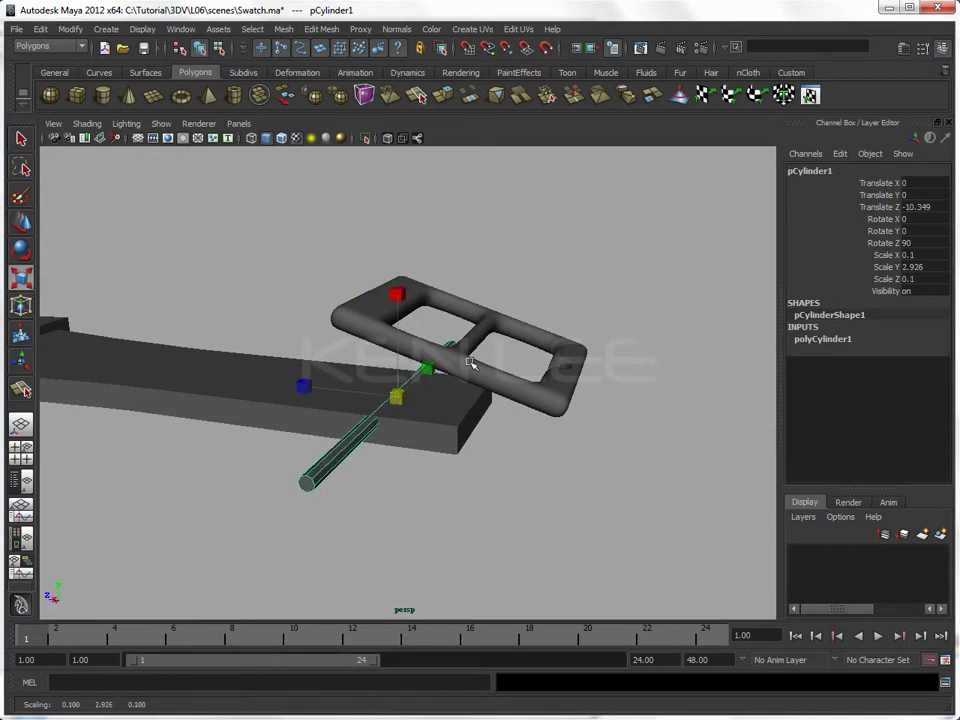
Step: In wireframe side view, move the pin to the strap end
key(w)
drag(426, 452, 470, 450)
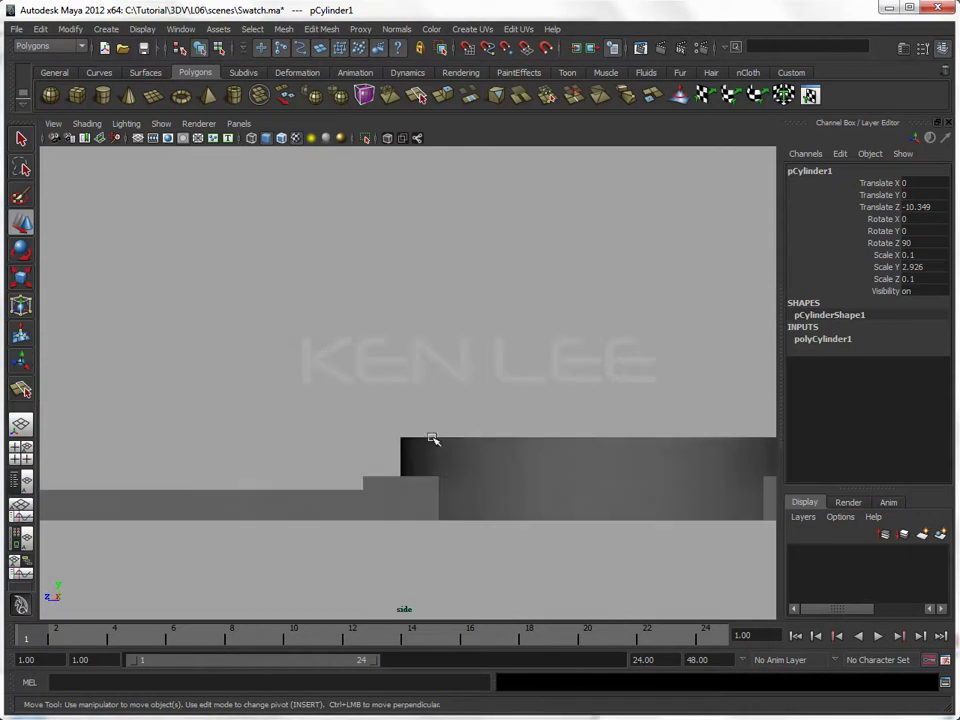
key(a)
mouse_move(360, 394)
alt+right_down()
mouse_move(499, 407)
mouse_move(342, 427)
mouse_move(428, 418)
alt+right_up()
key(4)
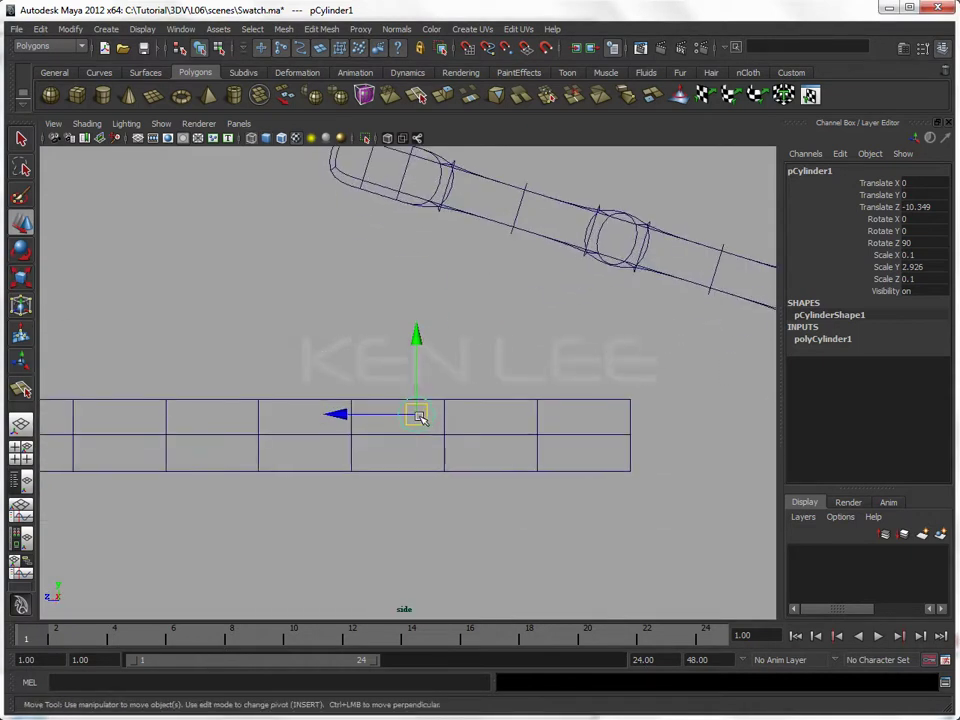
drag(420, 413, 525, 432)
Step: Enlarge the pin slightly to about 0.115 × 3.357
click(568, 500)
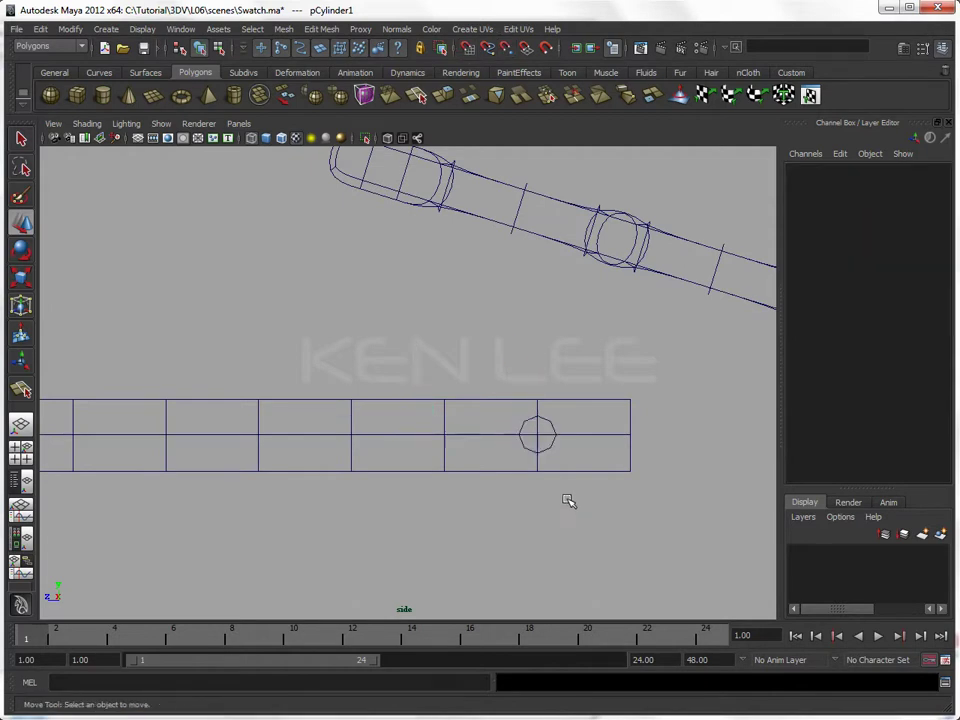
click(538, 440)
key(r)
mouse_move(563, 436)
mouse_down()
mouse_move(617, 444)
mouse_move(580, 402)
mouse_up()
mouse_move(621, 400)
alt+right_down()
mouse_move(559, 413)
mouse_move(655, 441)
alt+right_up()
click(466, 303)
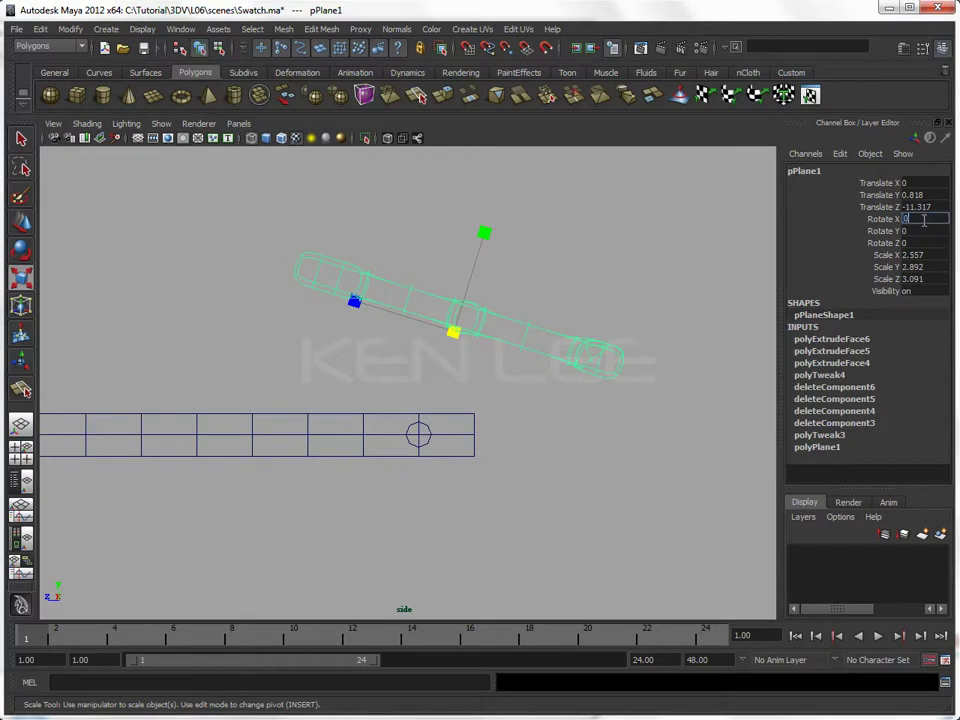
Step: Lay the buckle flat by setting Rotate X to 0
key(Return)
click(414, 334)
alt+right_drag(280, 317, 456, 366)
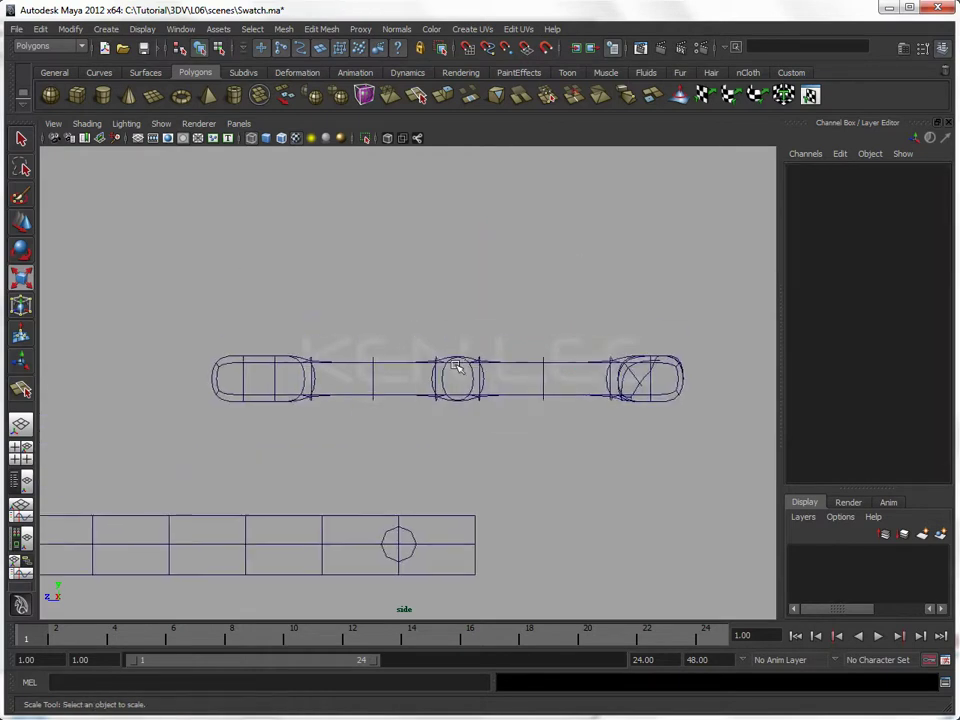
click(396, 360)
Step: Scale the buckle's middle-bar vertices vertically and preview the mesh smoothed
key(F9)
drag(418, 329, 482, 430)
drag(463, 473, 465, 448)
key(3)
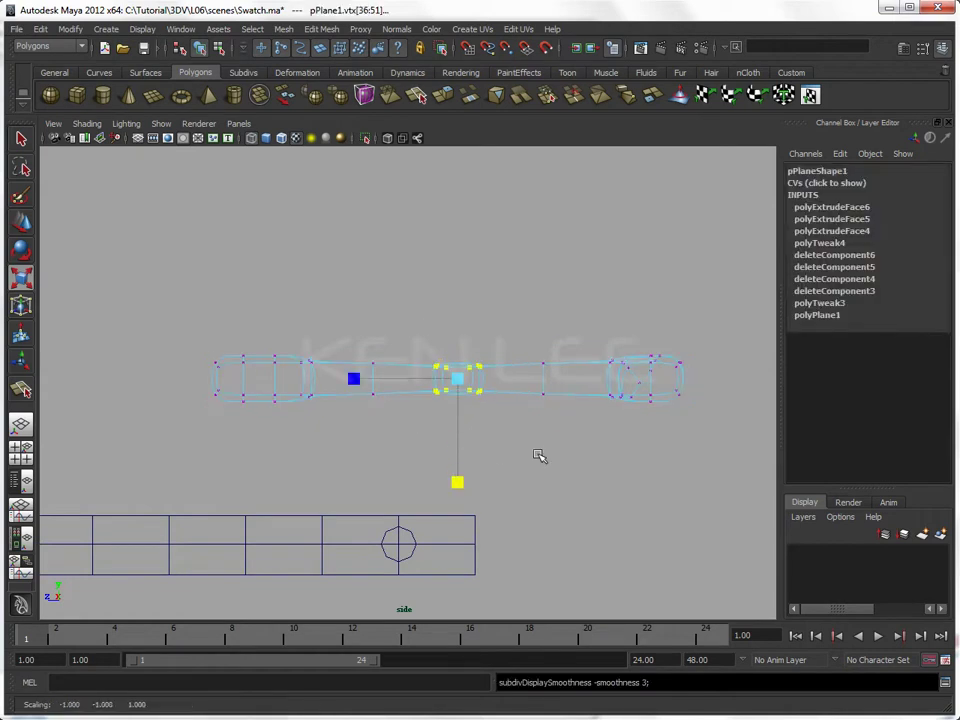
click(532, 447)
Step: Switch to smooth shaded display and bring up the camera views for Top view
key(space)
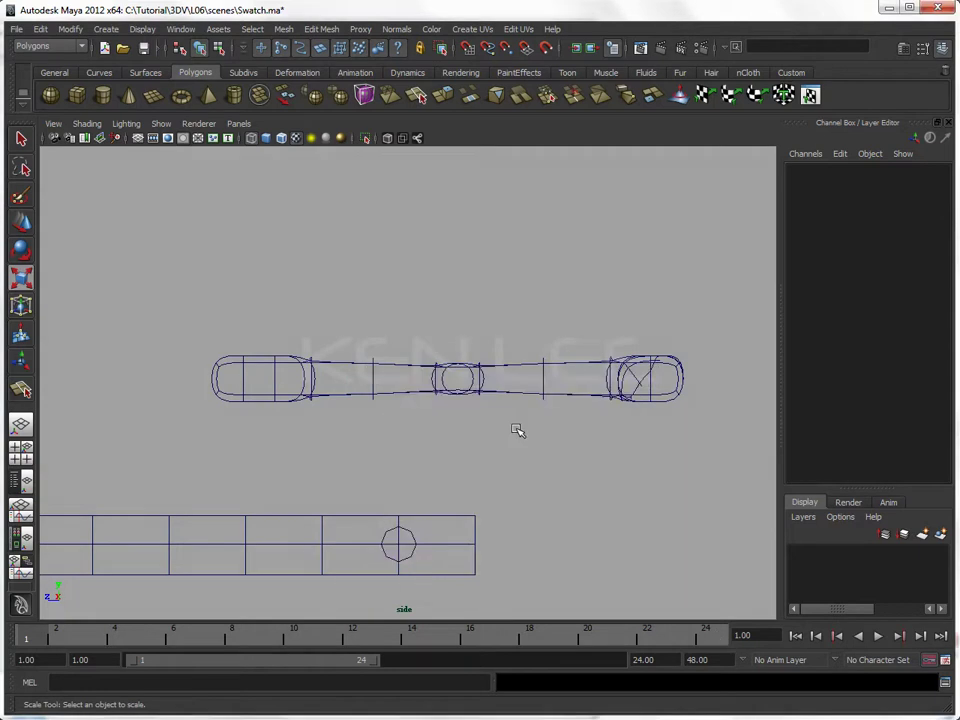
key(5)
key(space)
mouse_move(497, 428)
mouse_down()
mouse_move(493, 390)
mouse_move(471, 427)
mouse_move(557, 424)
mouse_up()
click(400, 359)
key(space)
Step: In top view, push the buckle's bottom-edge vertices down, inner columns further, to round the edge
drag(400, 359, 332, 358)
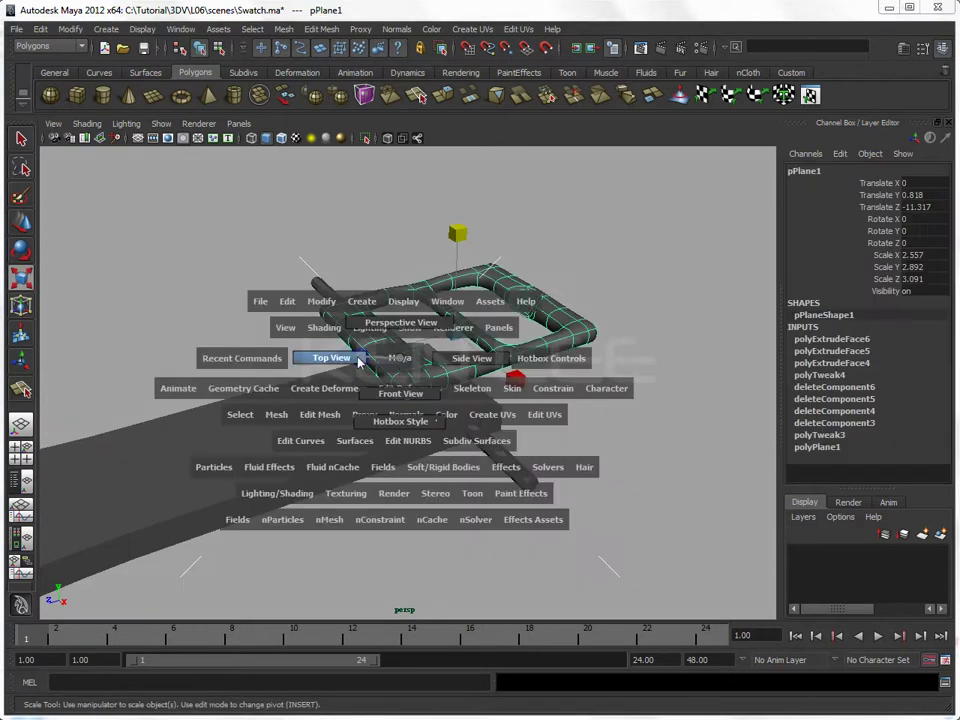
right_drag(400, 451, 354, 409)
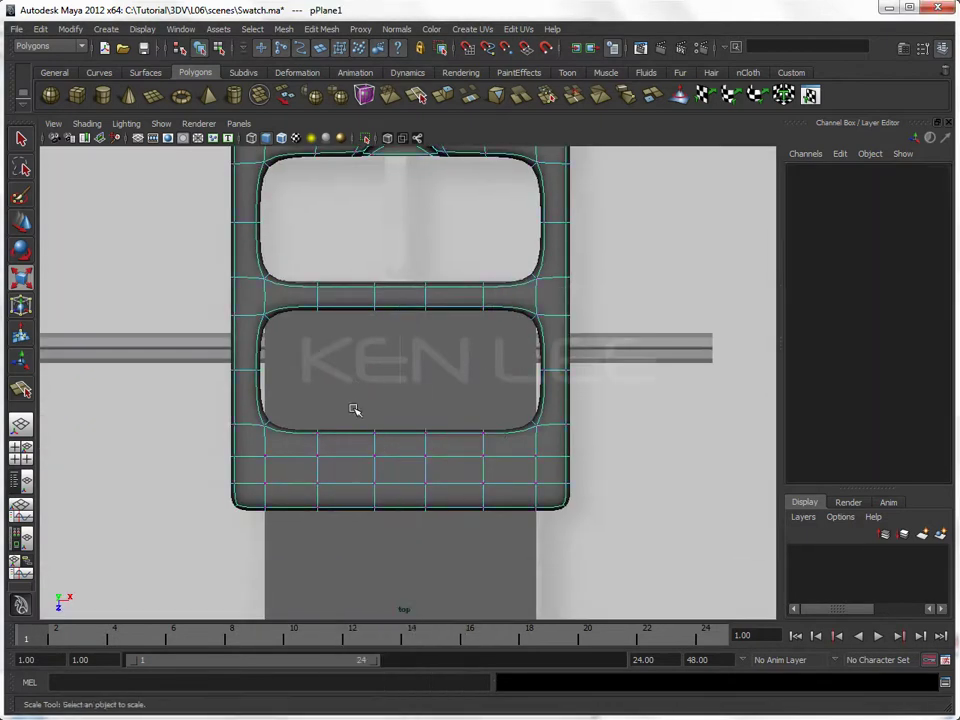
drag(493, 537, 480, 533)
key(w)
drag(400, 574, 399, 555)
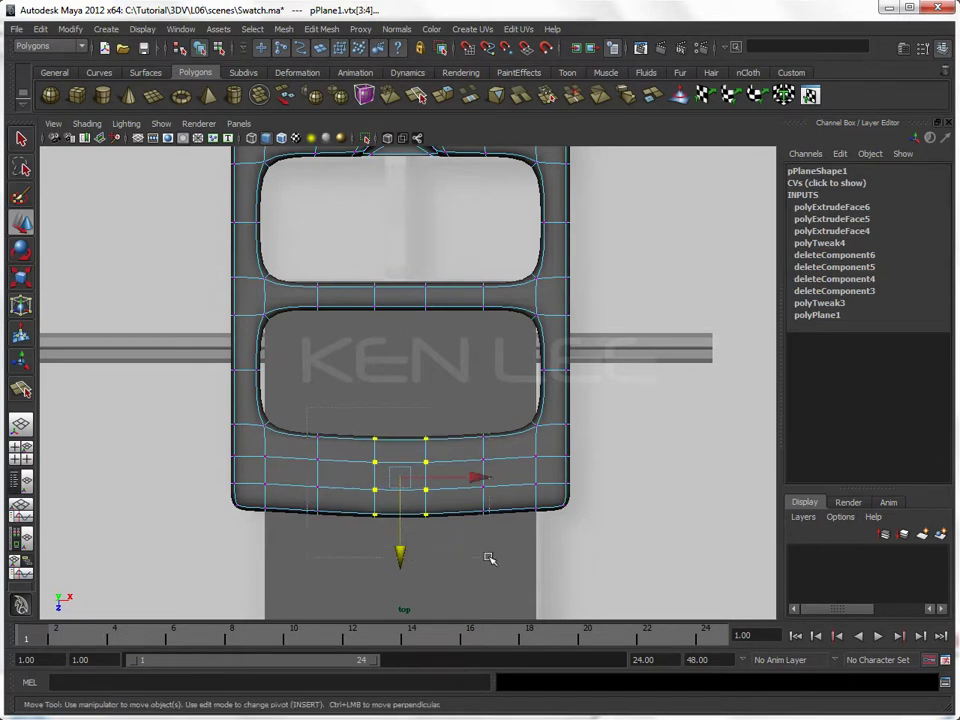
shift+drag(262, 530, 545, 453)
drag(400, 555, 400, 567)
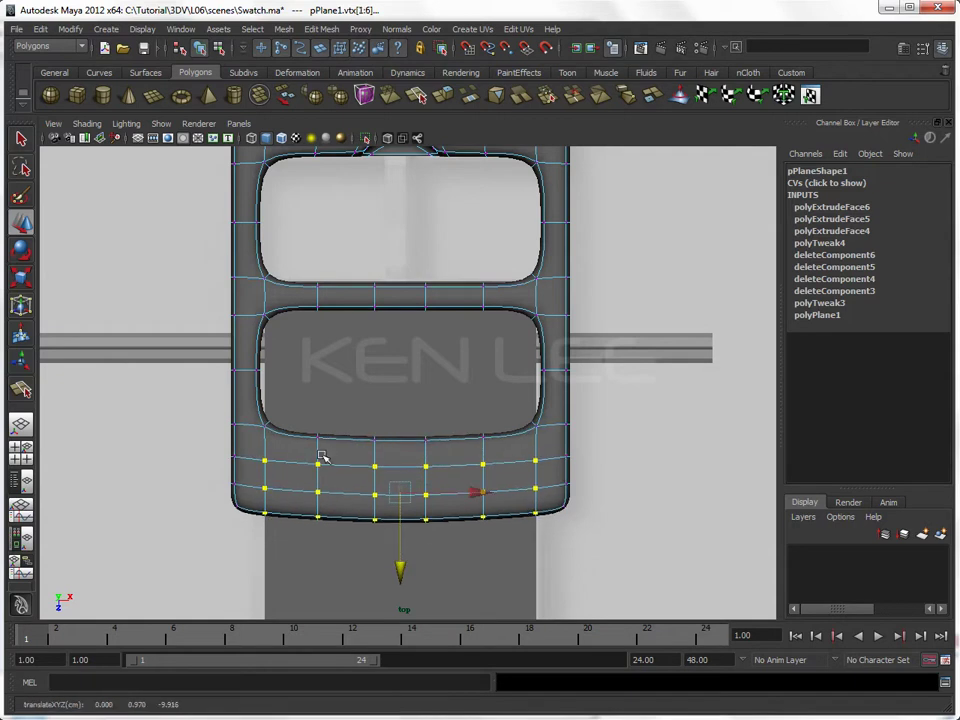
drag(497, 573, 497, 573)
drag(400, 555, 400, 567)
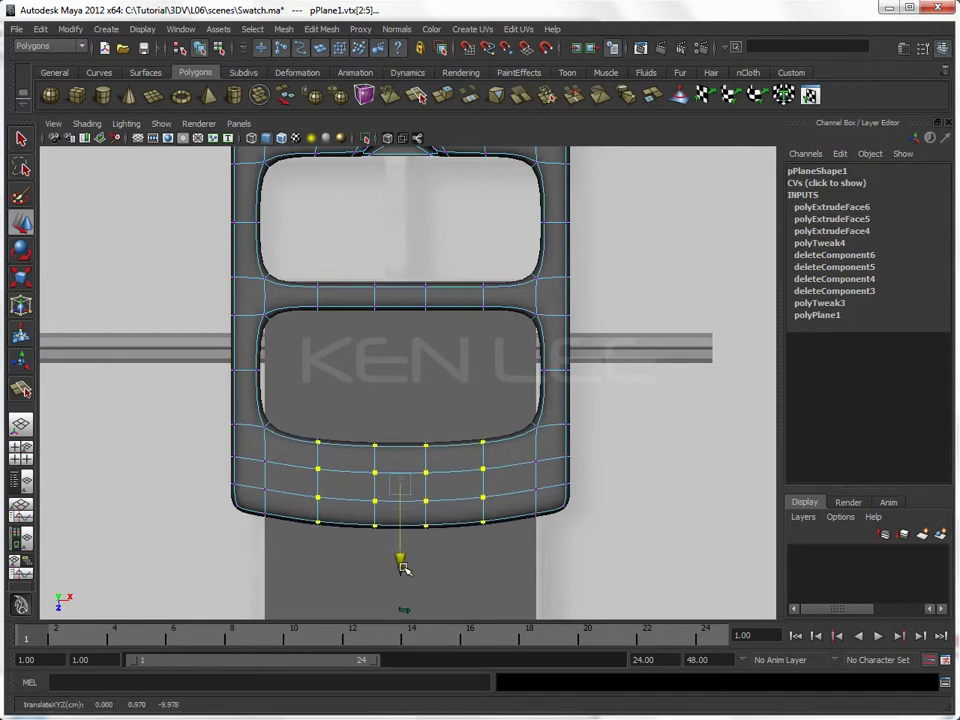
click(583, 557)
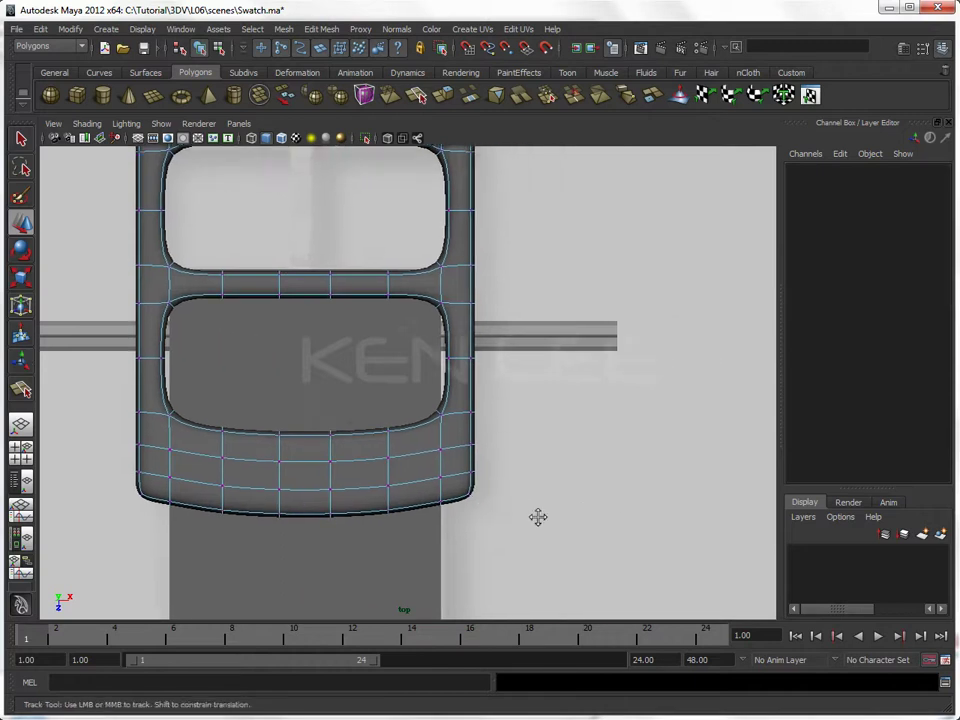
Step: Raise the buckle's top vertex rows, lifting the inner and centre vertices most, then return to object mode
alt+middle_drag(583, 557, 381, 452)
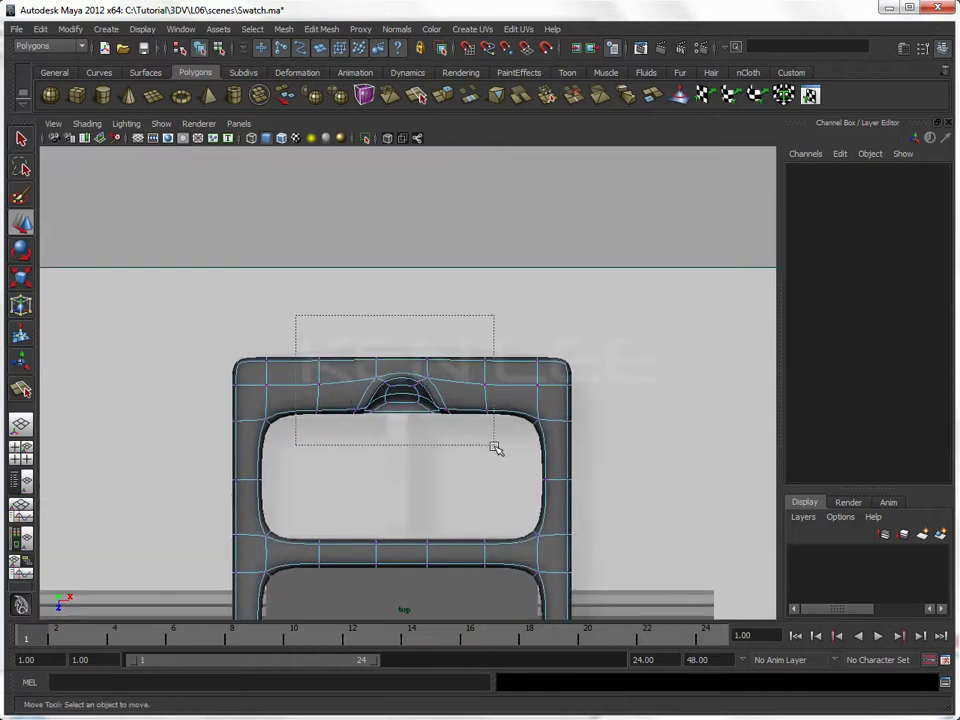
drag(381, 374, 495, 446)
drag(259, 336, 547, 438)
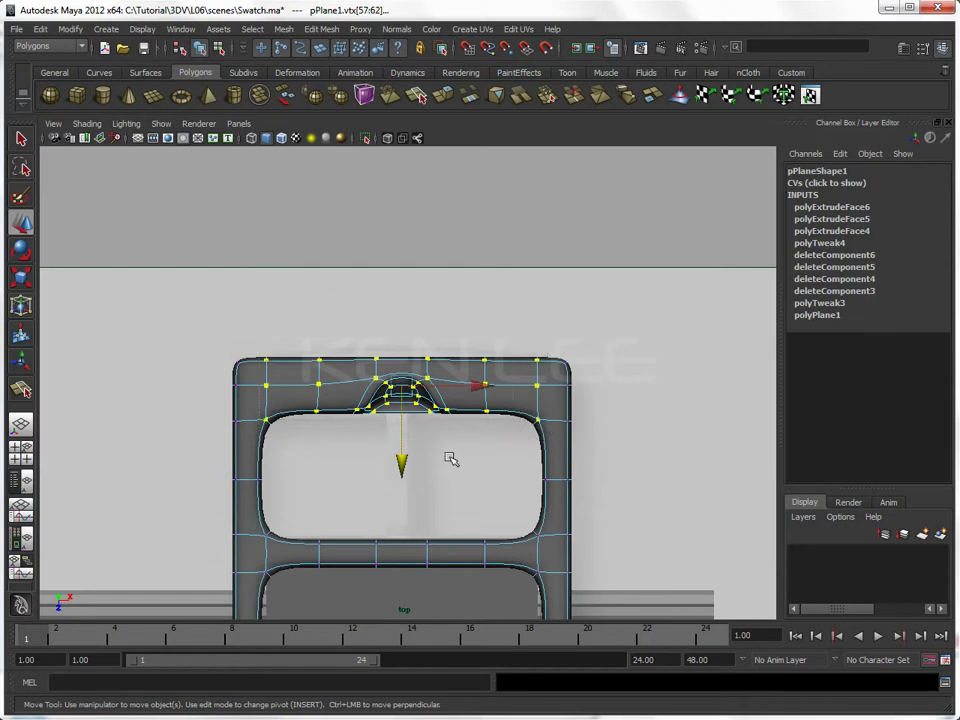
drag(405, 465, 404, 458)
drag(305, 316, 491, 439)
drag(403, 462, 402, 457)
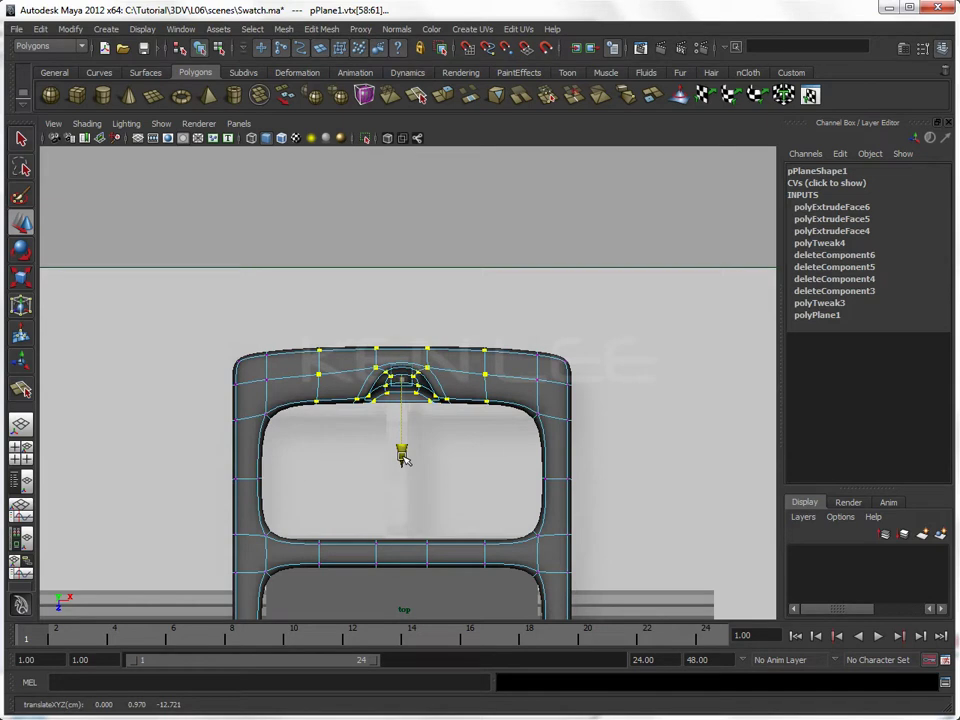
drag(339, 317, 459, 433)
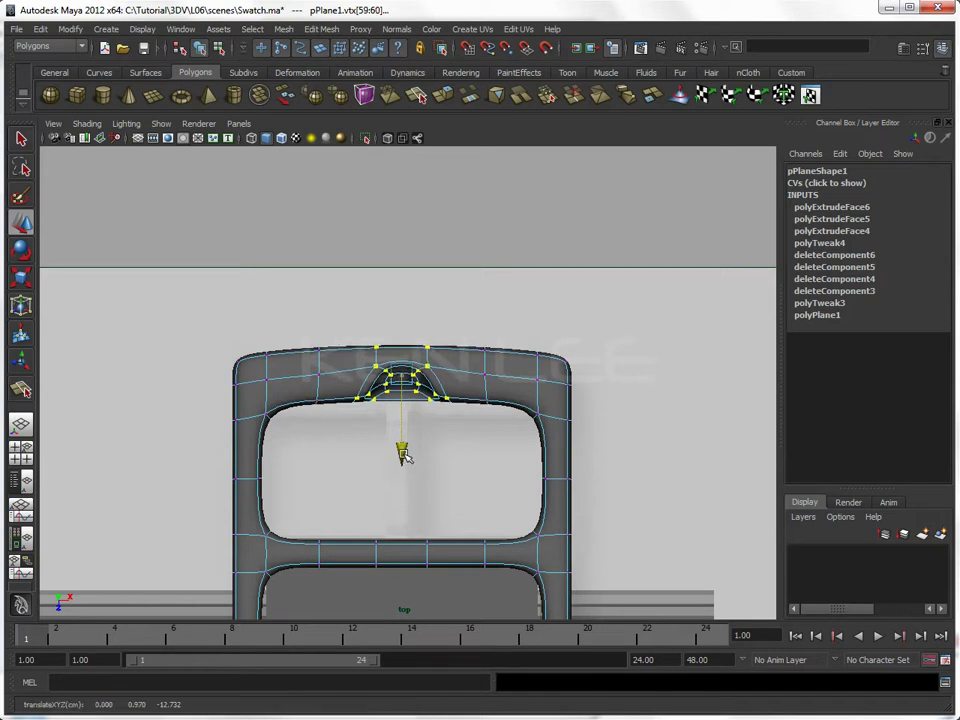
click(461, 251)
scroll(493, 431, down, 5)
alt+middle_drag(493, 431, 476, 353)
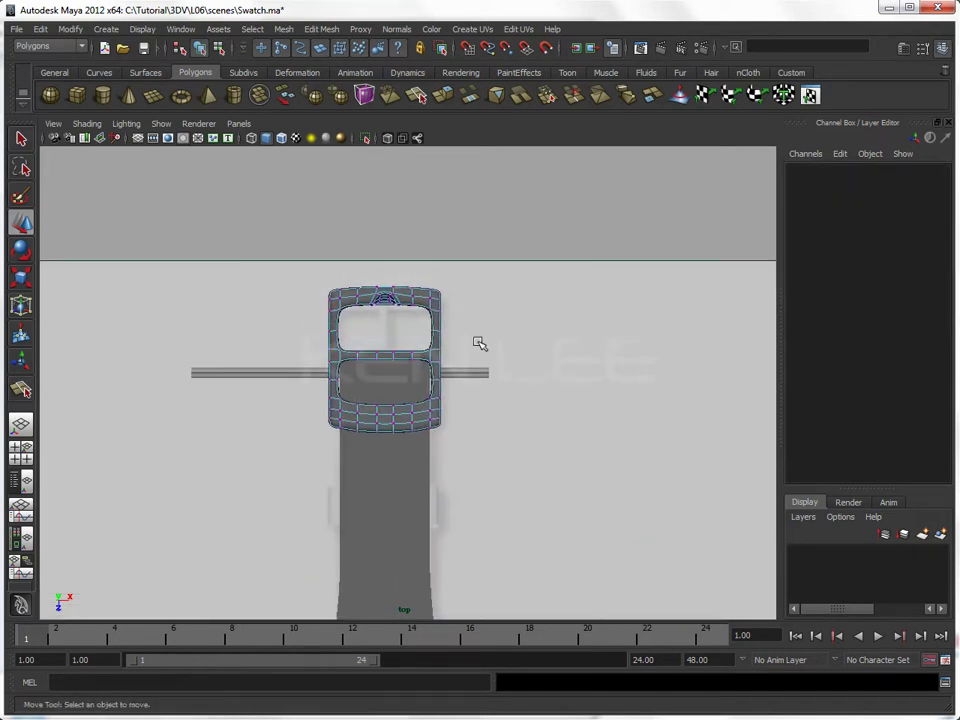
key(F8)
key(space)
Step: In side wireframe view, scale the strap's vertex column at the pin wider in Y
drag(447, 365, 428, 328)
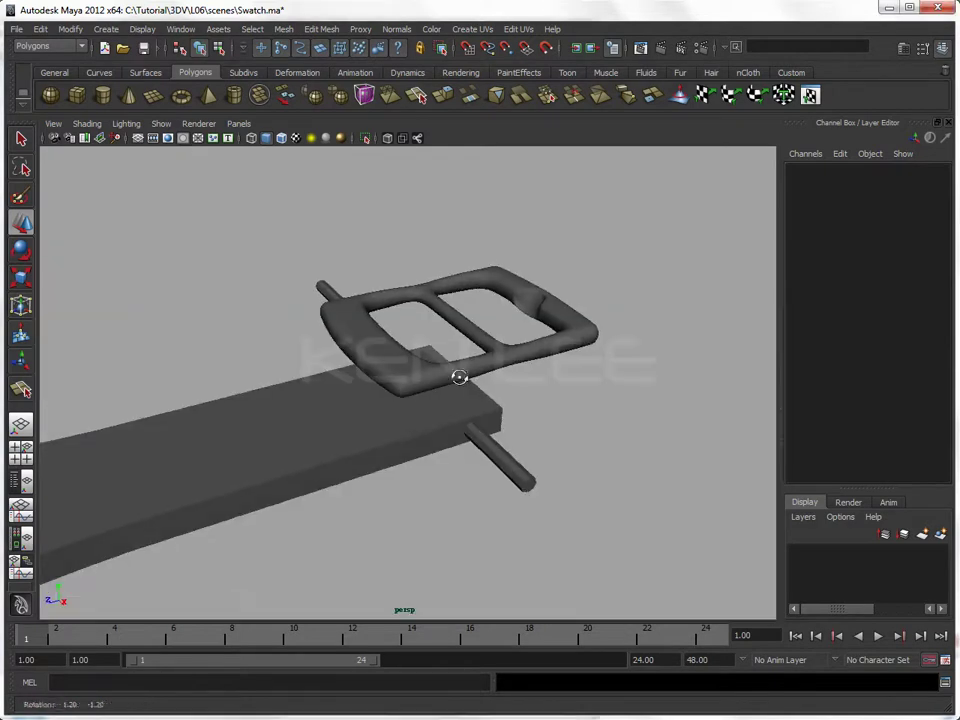
click(424, 428)
alt+drag(424, 428, 512, 416)
key(space)
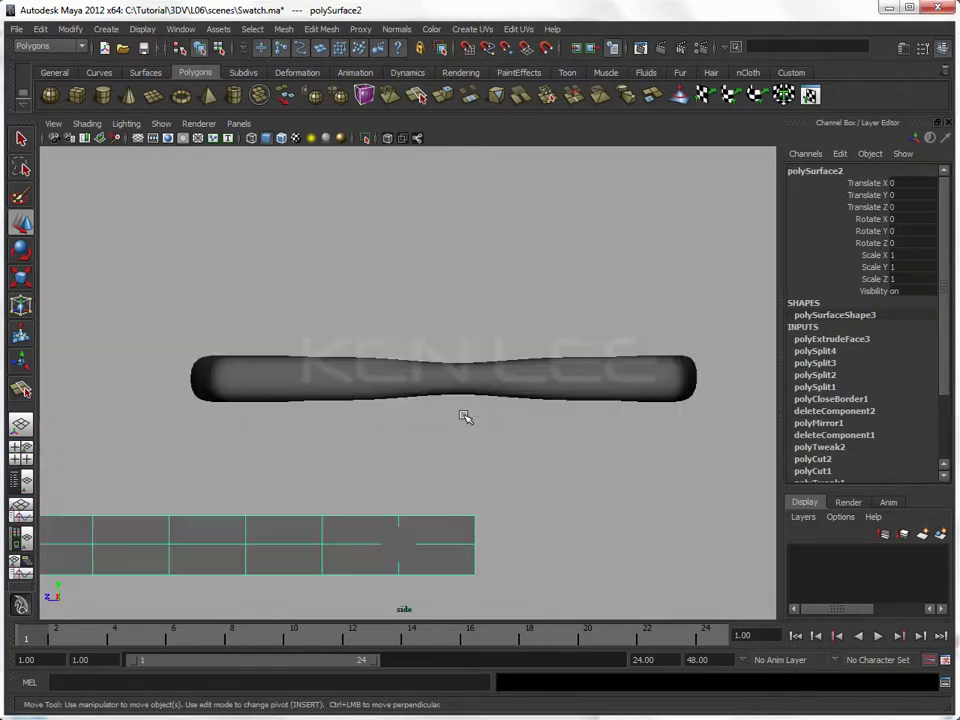
alt+middle_drag(461, 388, 430, 468)
key(4)
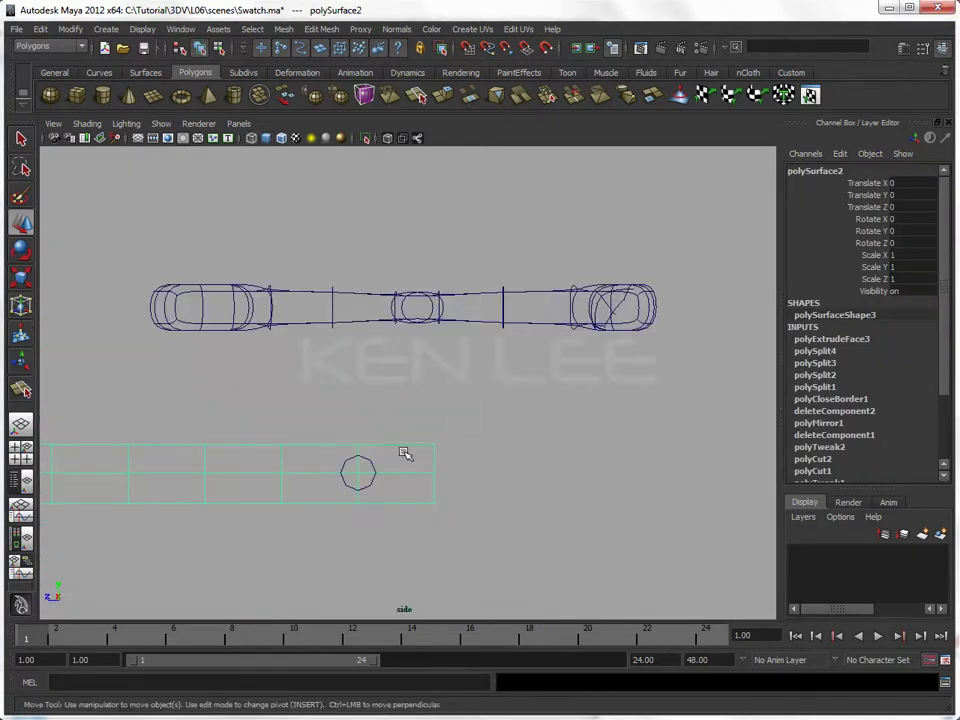
key(3)
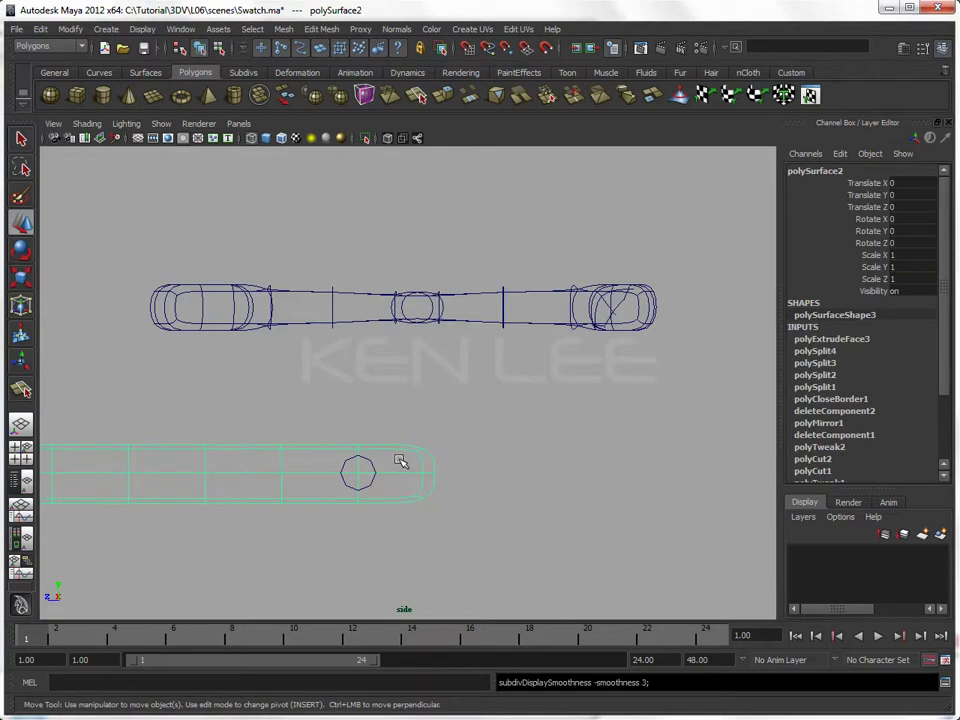
right_drag(390, 447, 345, 443)
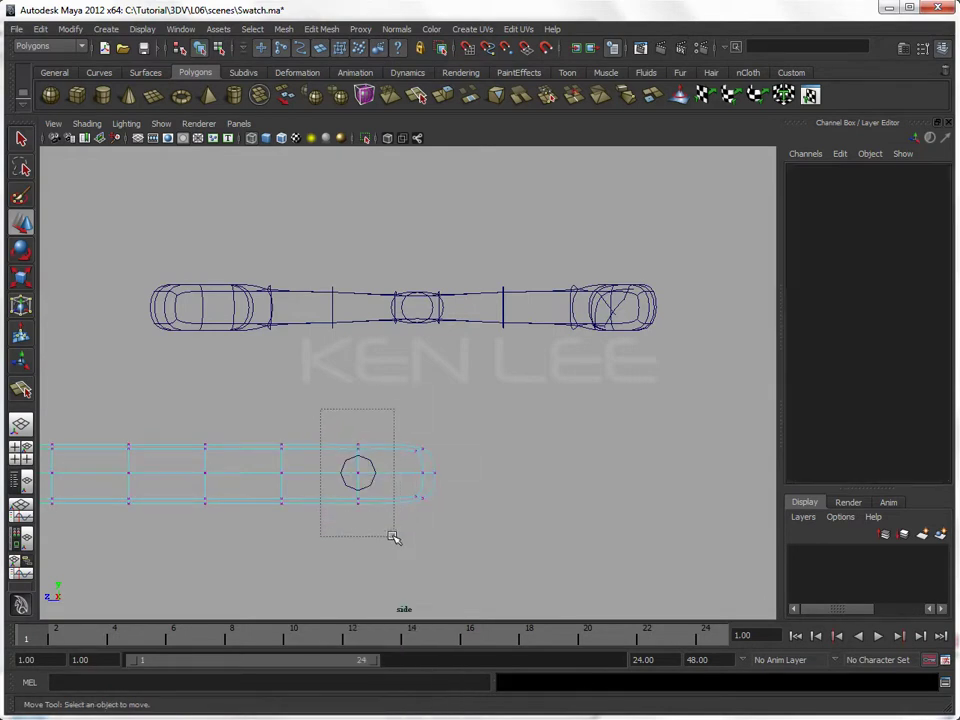
drag(394, 537, 362, 460)
key(r)
drag(366, 378, 300, 330)
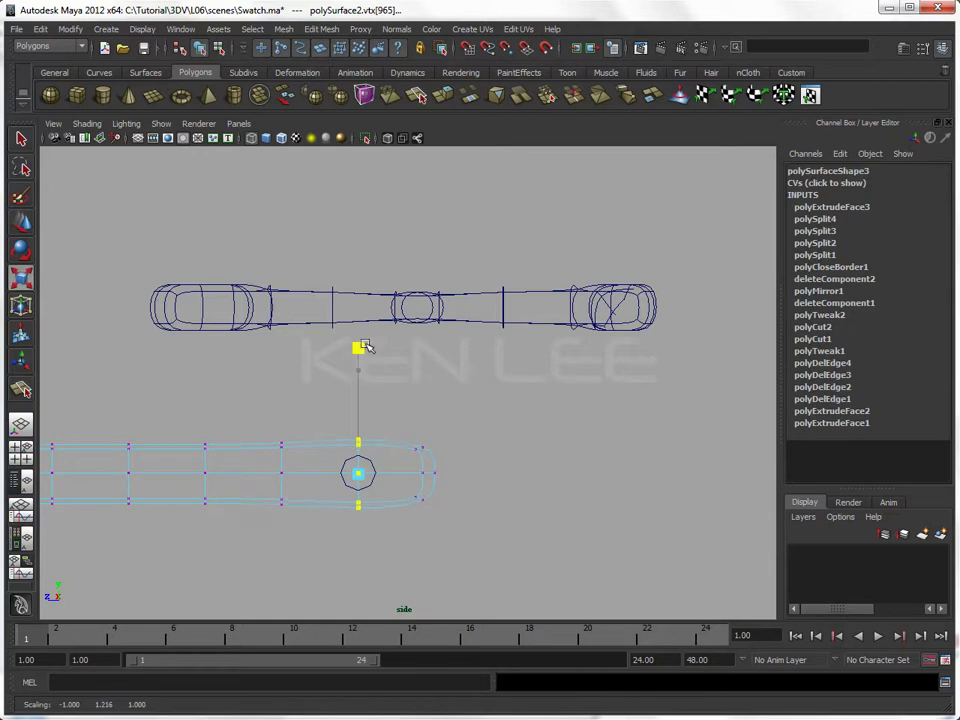
Step: Spread the next inward strap vertex column vertically to taper the strap end
scroll(390, 430, down, 3)
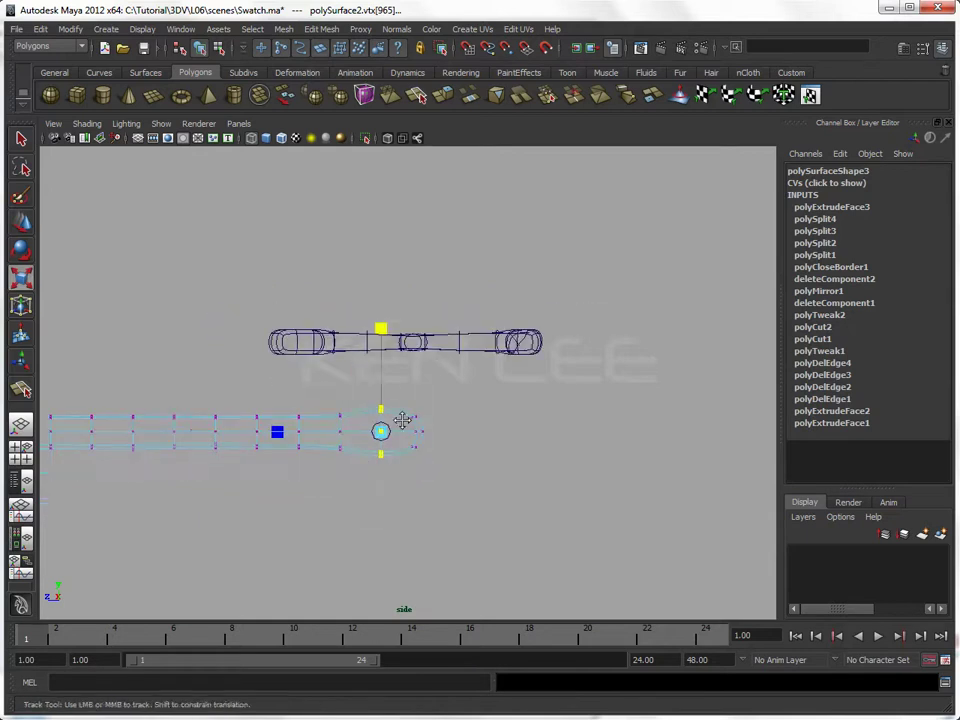
alt+middle_drag(401, 420, 510, 443)
scroll(510, 443, up, 2)
drag(416, 459, 414, 455)
drag(409, 344, 410, 306)
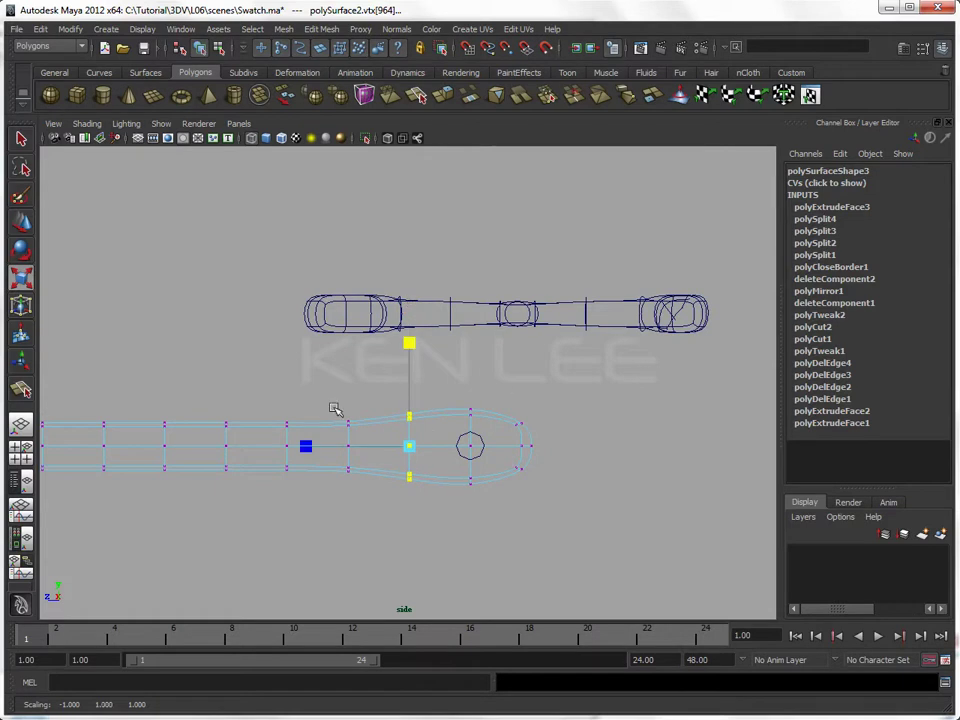
drag(334, 408, 365, 500)
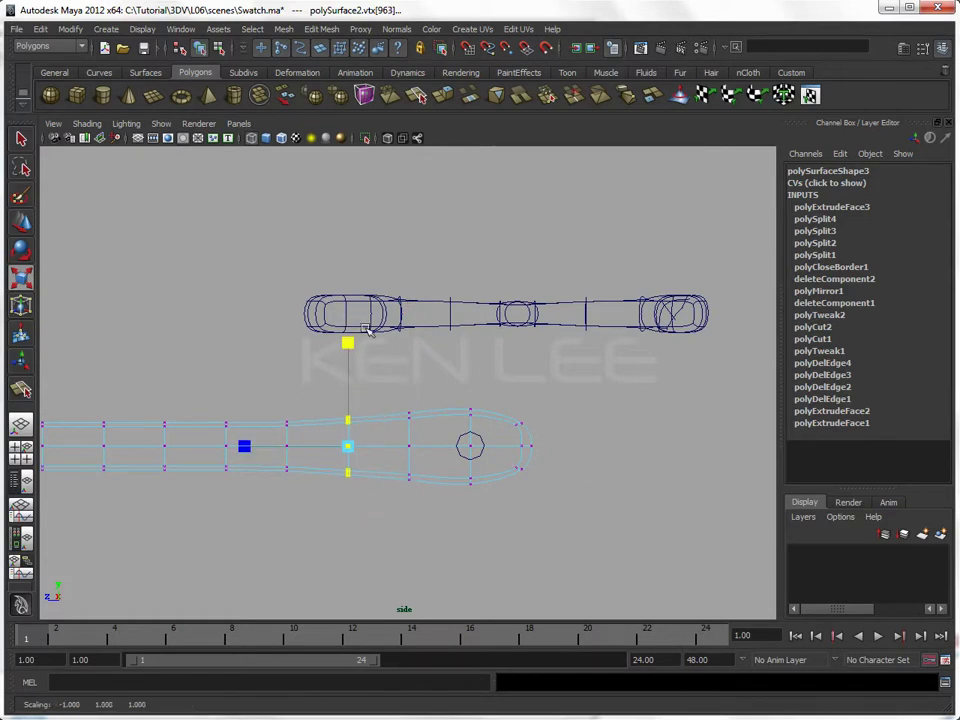
click(586, 462)
Step: Subtract the pin cylinder from the strap with Boolean Difference, punching a round hole
key(space)
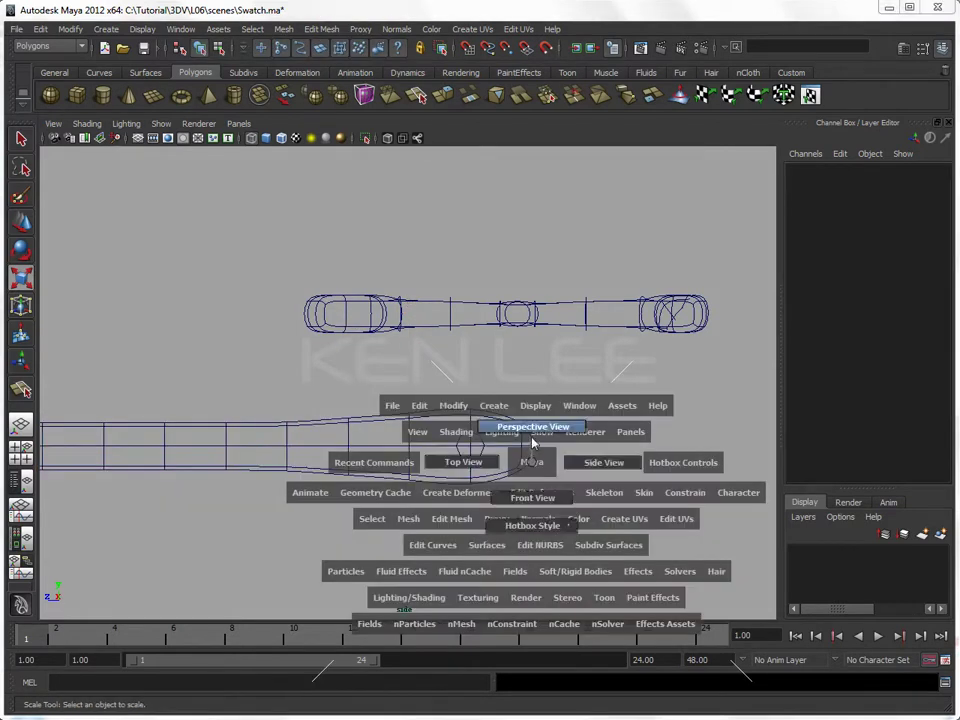
drag(533, 463, 500, 368)
key(5)
click(332, 411)
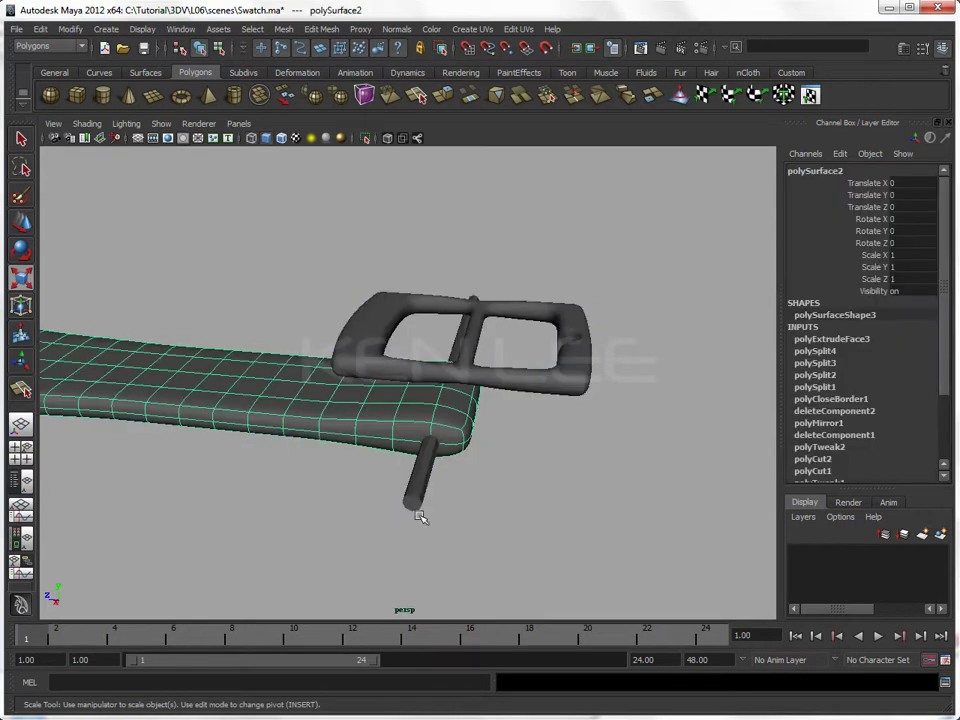
shift+click(415, 495)
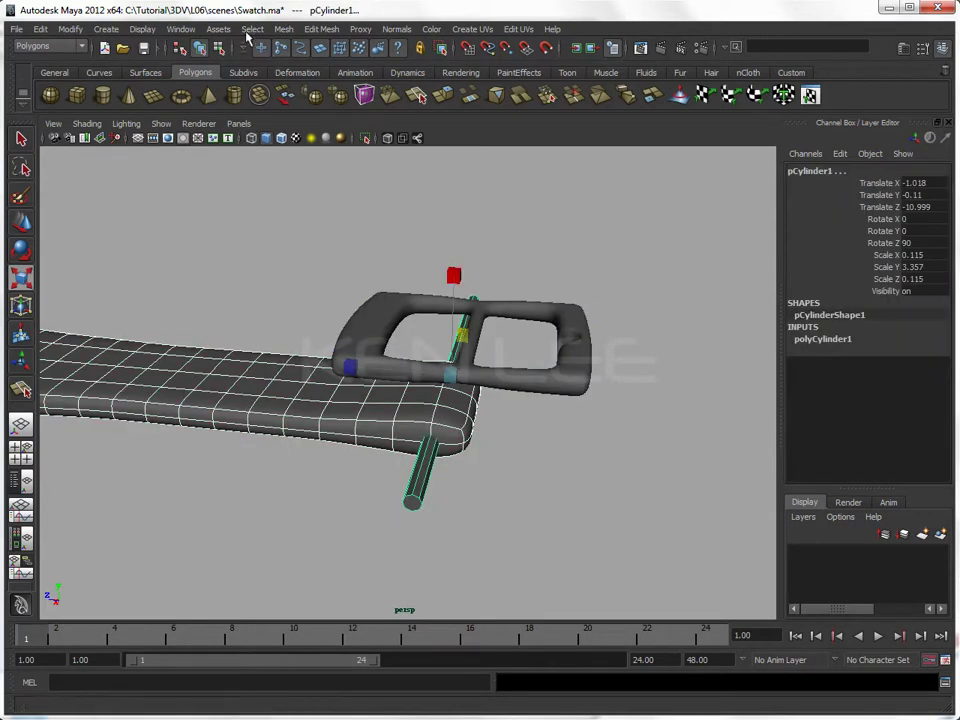
click(280, 29)
mouse_move(306, 93)
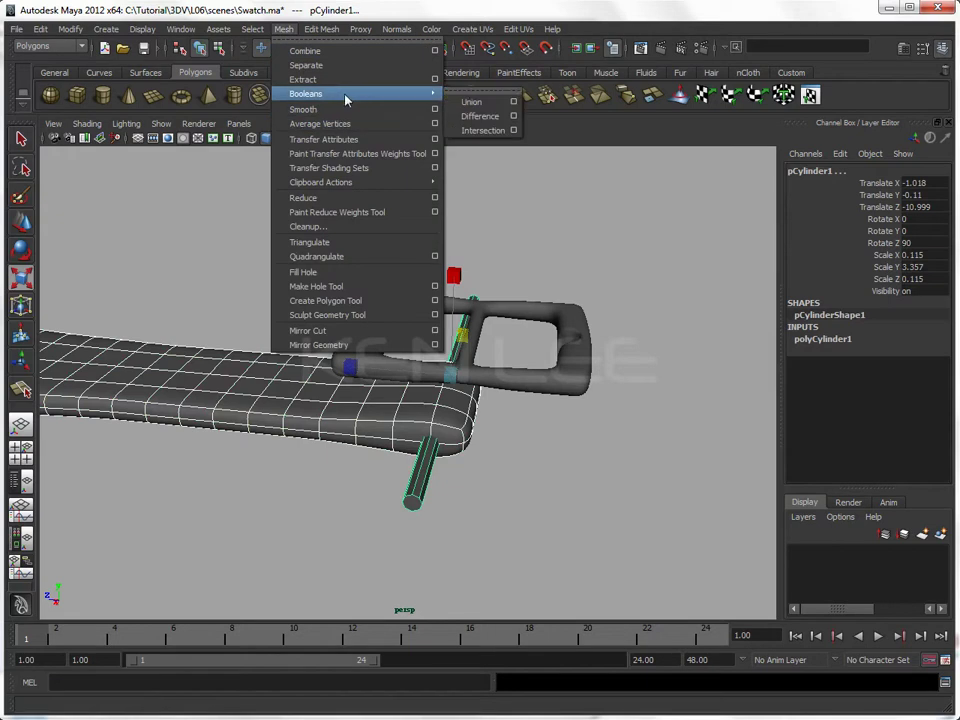
click(464, 117)
alt+drag(537, 489, 471, 450)
mouse_move(544, 480)
alt+mouse_down()
mouse_move(499, 454)
mouse_move(517, 440)
mouse_move(491, 459)
alt+mouse_up()
drag(525, 390, 587, 386)
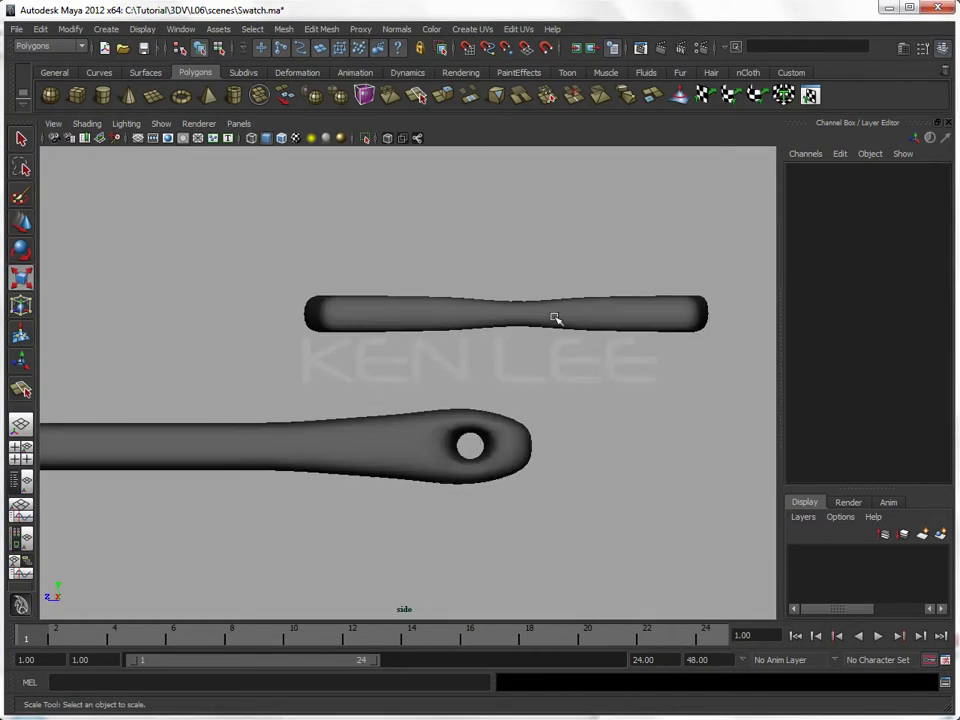
Step: Lower and slide the buckle onto the strap end and tilt it about 23° around X
drag(547, 286, 542, 347)
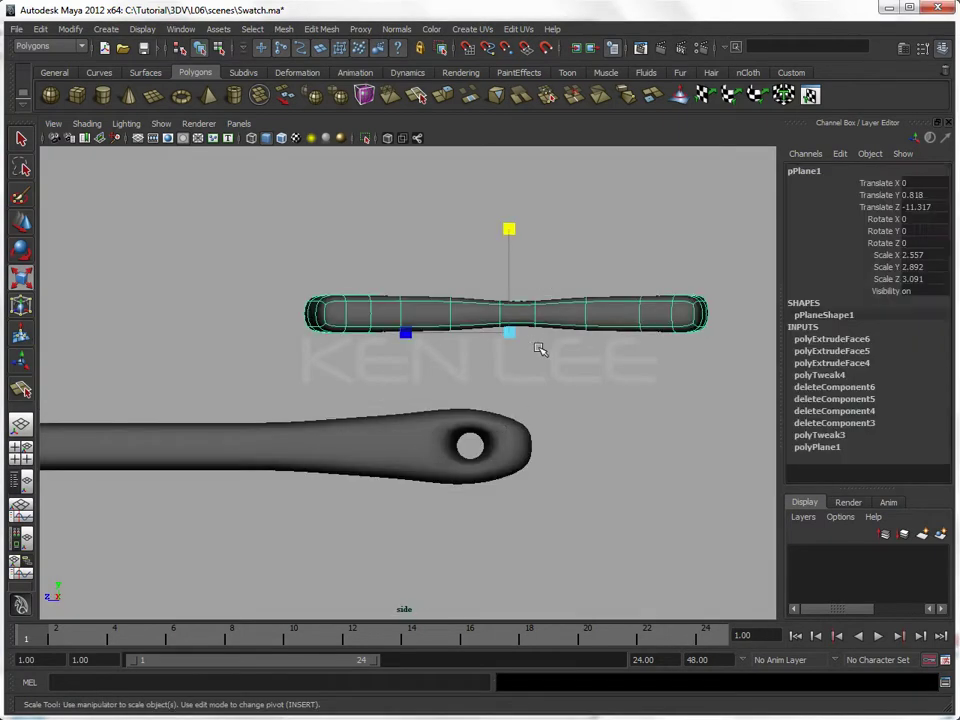
key(w)
key(space)
mouse_move(510, 257)
mouse_down()
mouse_move(507, 337)
mouse_move(514, 325)
mouse_up()
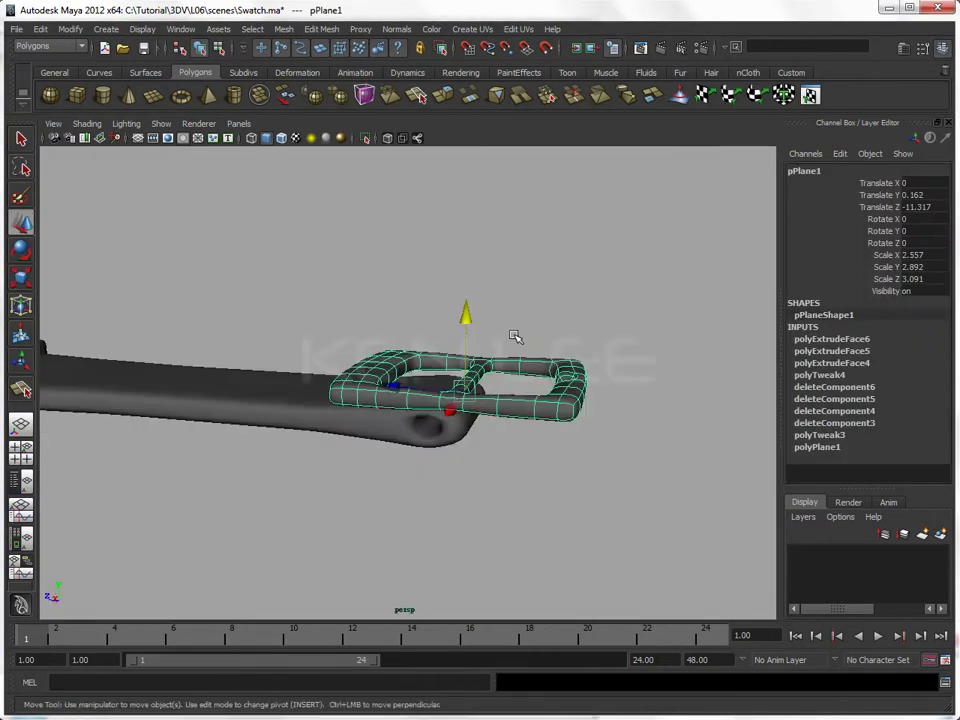
drag(396, 386, 399, 363)
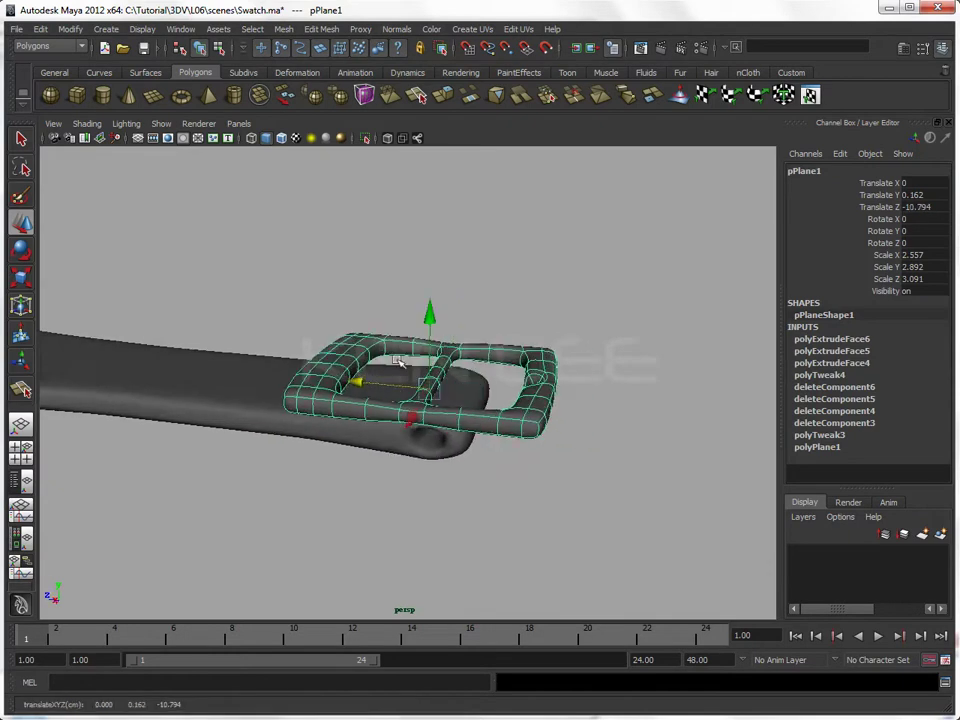
mouse_move(429, 317)
mouse_down()
mouse_move(428, 350)
mouse_move(481, 393)
mouse_up()
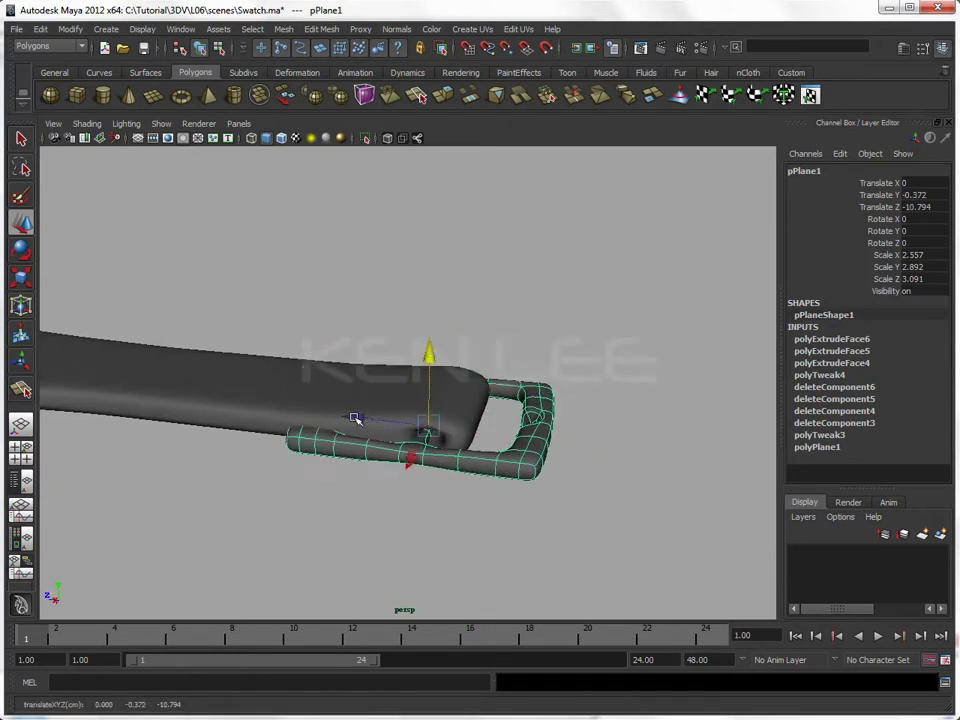
drag(355, 418, 364, 420)
key(e)
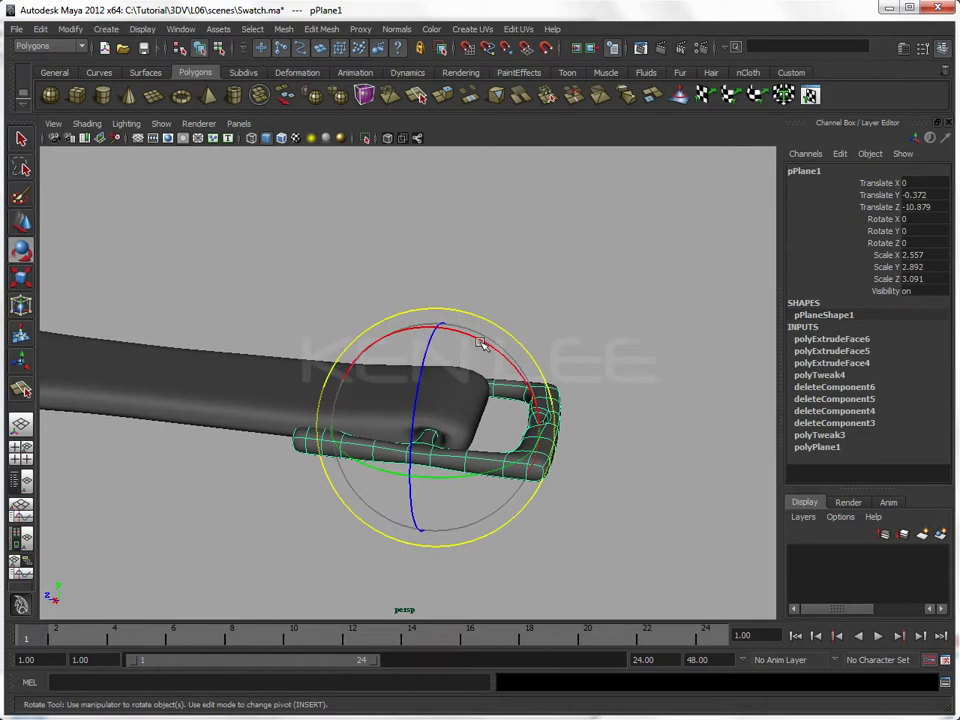
drag(481, 343, 511, 391)
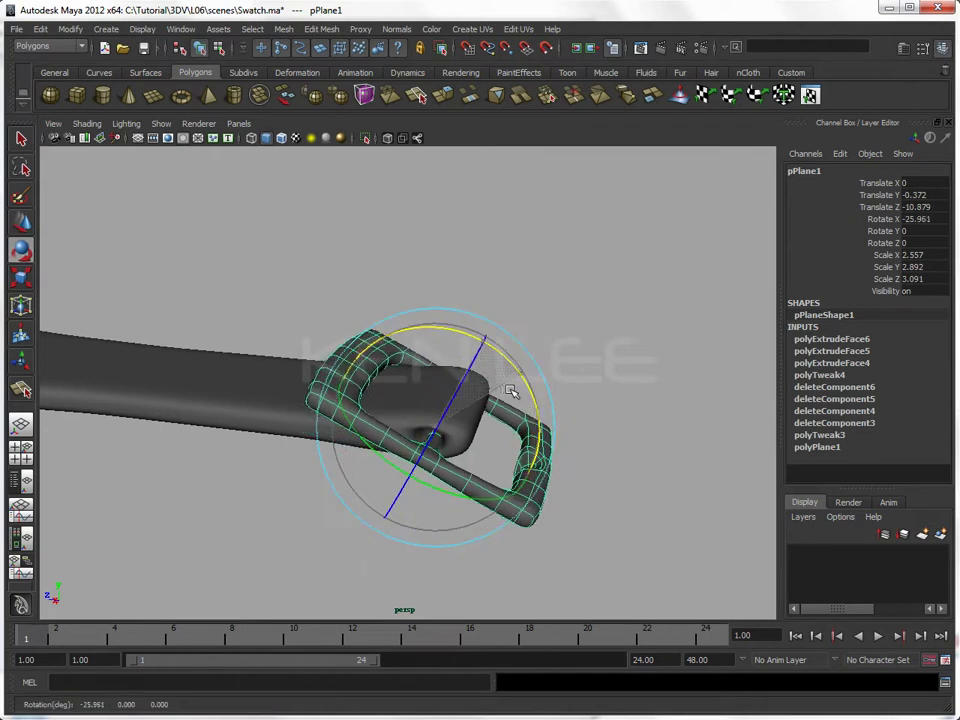
click(587, 354)
mouse_move(587, 354)
alt+mouse_down()
mouse_move(564, 379)
mouse_move(570, 390)
alt+mouse_up()
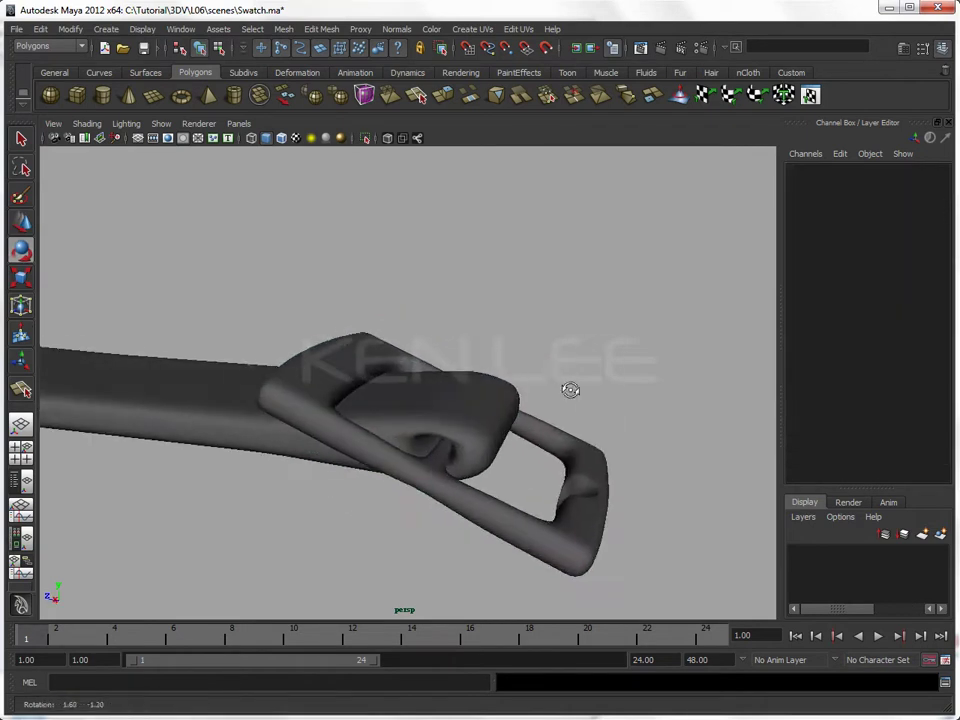
Step: Open the Outliner, select polySurface2 then pCylinder1, and try scaling pCylinder1
click(142, 29)
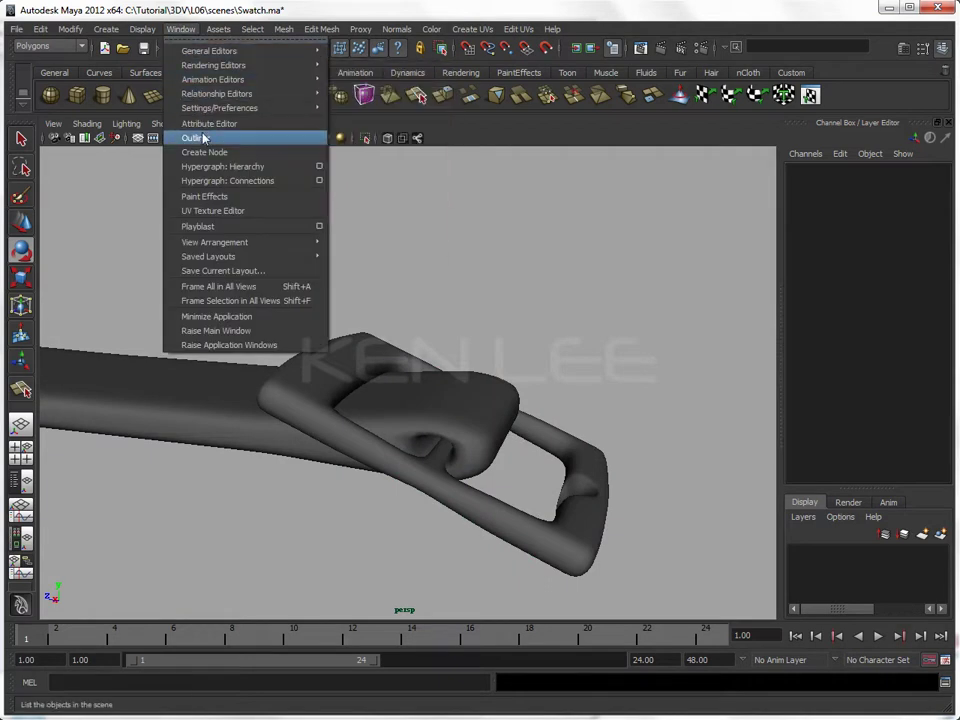
click(203, 138)
drag(60, 163, 112, 157)
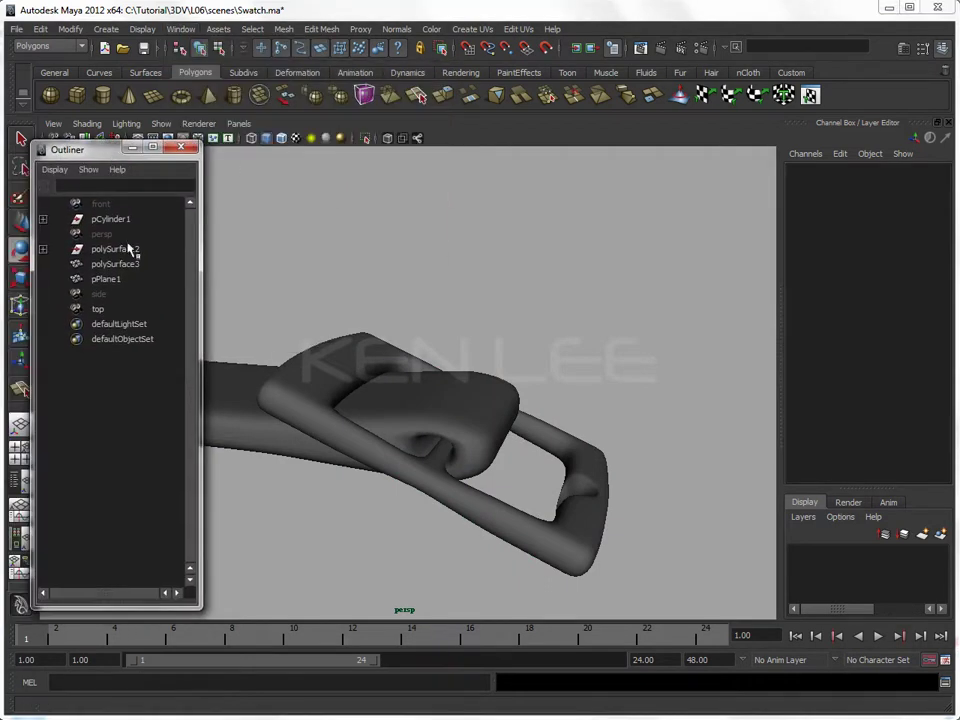
click(126, 252)
click(117, 220)
key(w)
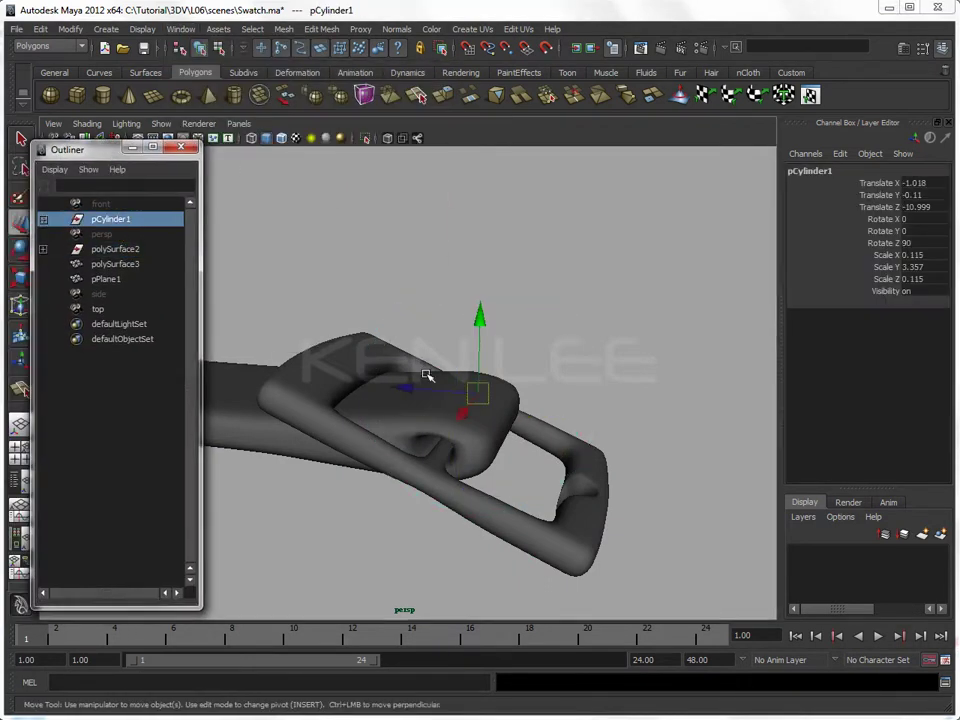
key(r)
mouse_move(382, 389)
mouse_down()
mouse_move(456, 399)
mouse_move(480, 388)
mouse_move(443, 379)
mouse_move(454, 392)
mouse_move(452, 356)
mouse_up()
Step: Raise buckle pPlane1 slightly in side view to Translate Y -0.215 and save the scene
click(498, 413)
key(w)
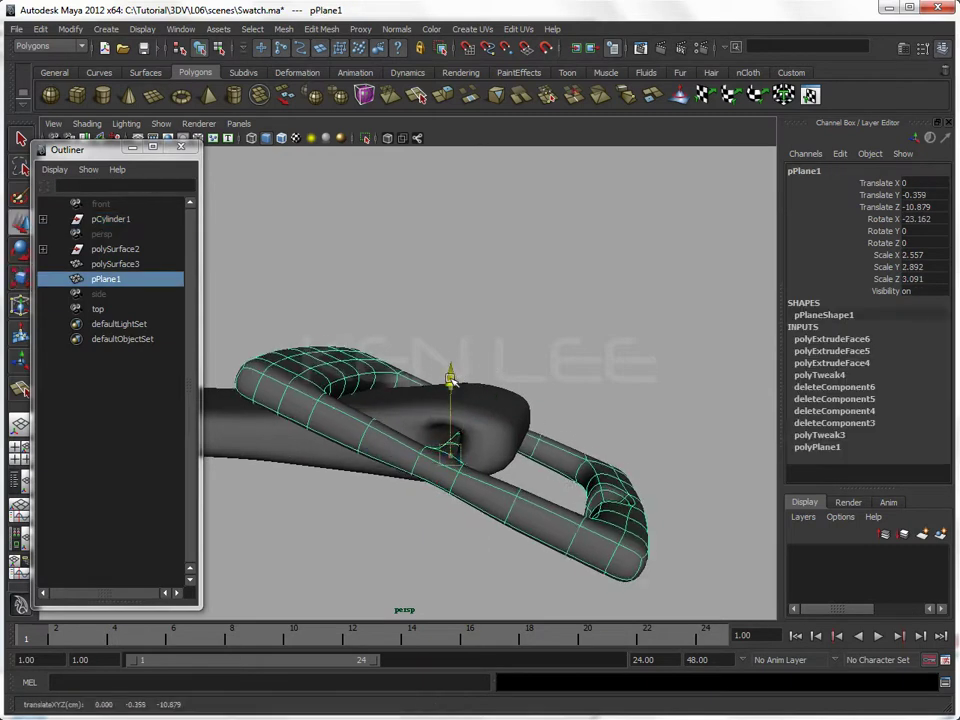
key(space)
drag(480, 409, 510, 399)
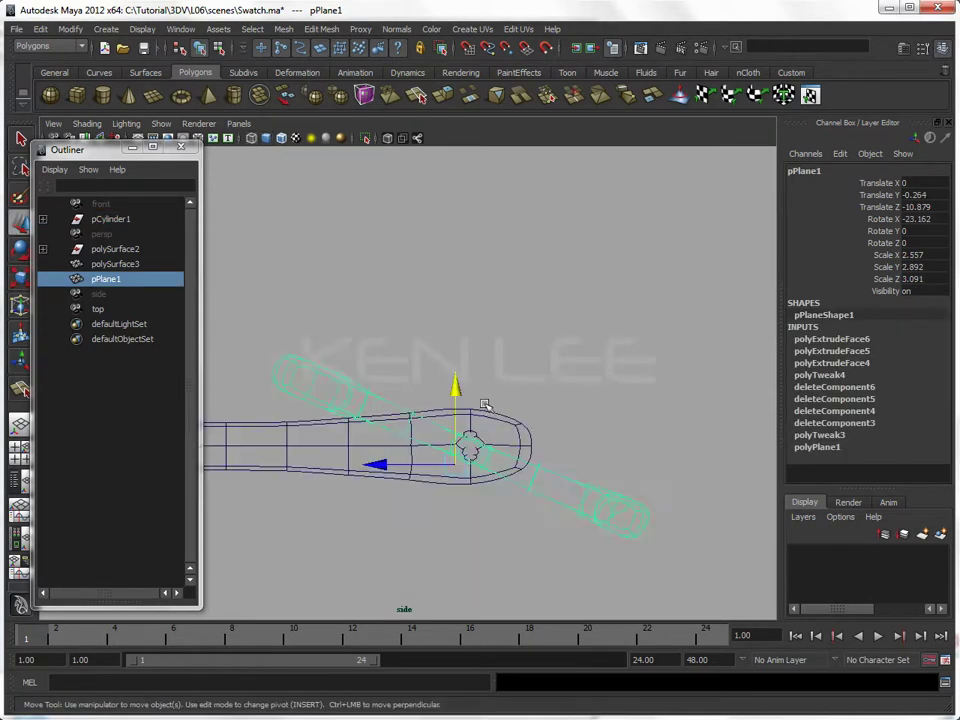
drag(499, 516, 501, 466)
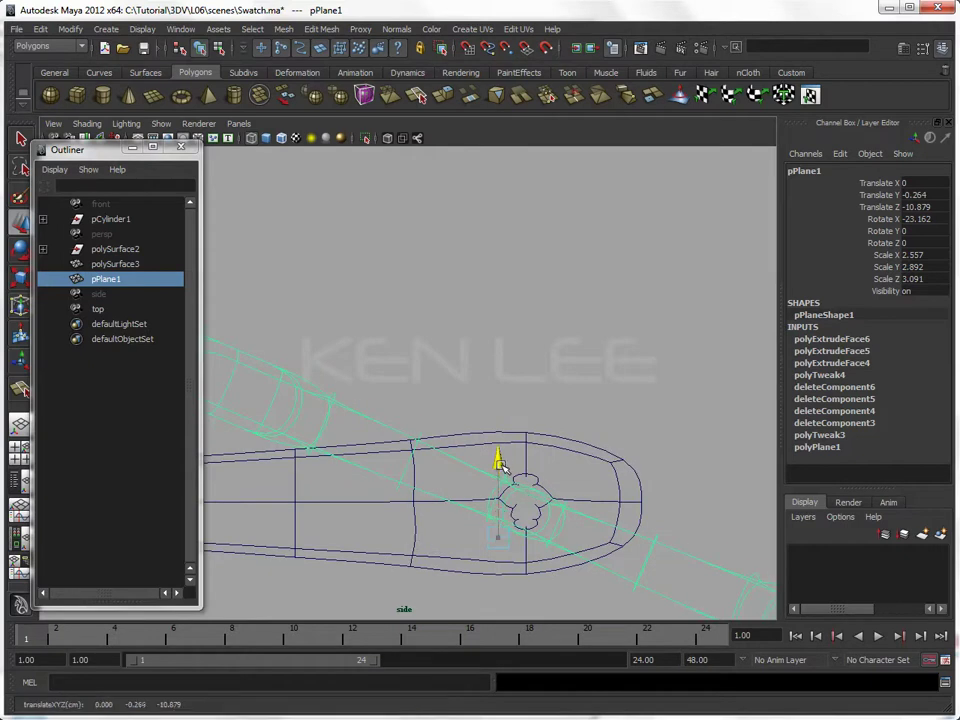
mouse_move(602, 418)
mouse_down()
mouse_move(591, 403)
mouse_move(396, 437)
mouse_move(289, 424)
mouse_move(505, 426)
mouse_move(519, 429)
mouse_move(519, 440)
mouse_up()
key(5)
click(596, 377)
scroll(498, 430, down, 3)
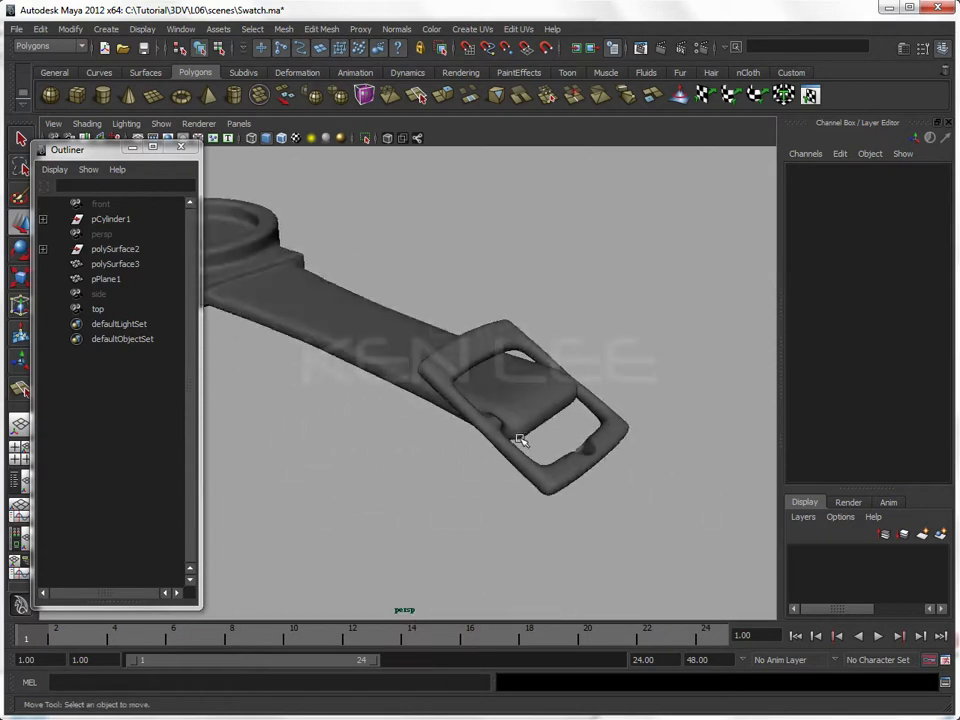
key(q)
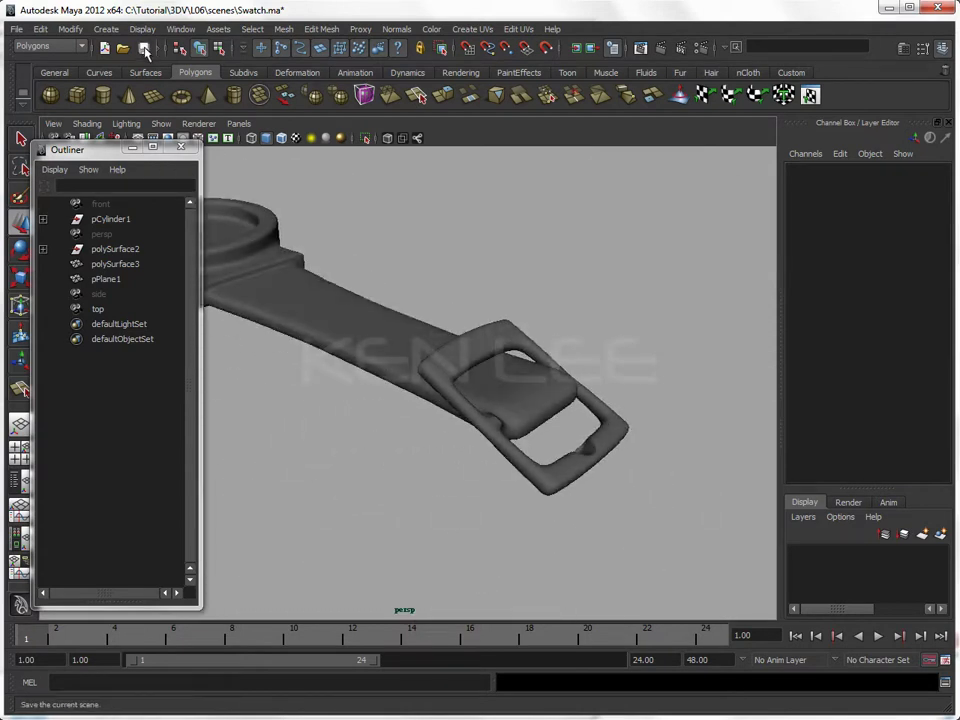
key(ctrl+s)
Step: Close the Outliner and select the strap polySurface3, then the buckle pPlane1
click(131, 150)
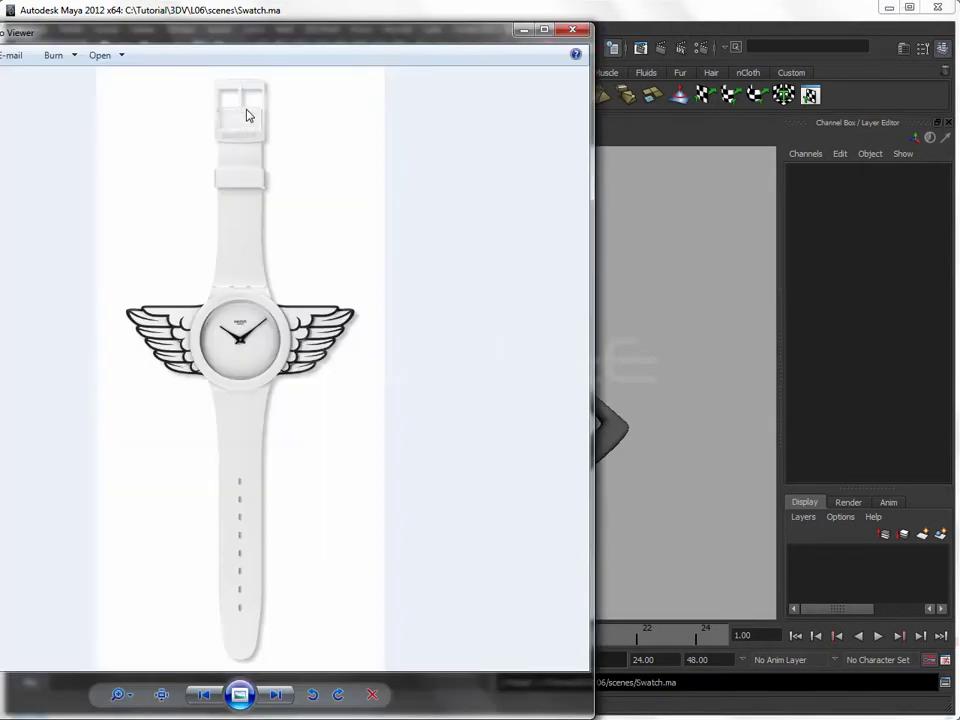
click(619, 276)
click(450, 393)
mouse_move(450, 393)
alt+mouse_down()
mouse_move(375, 396)
mouse_move(435, 396)
mouse_move(420, 349)
mouse_move(425, 360)
alt+mouse_up()
click(421, 337)
scroll(425, 360, up, 3)
Step: Compare the strap and buckle against the white winged-watch reference photo, switching back and forth
key(alt+Tab)
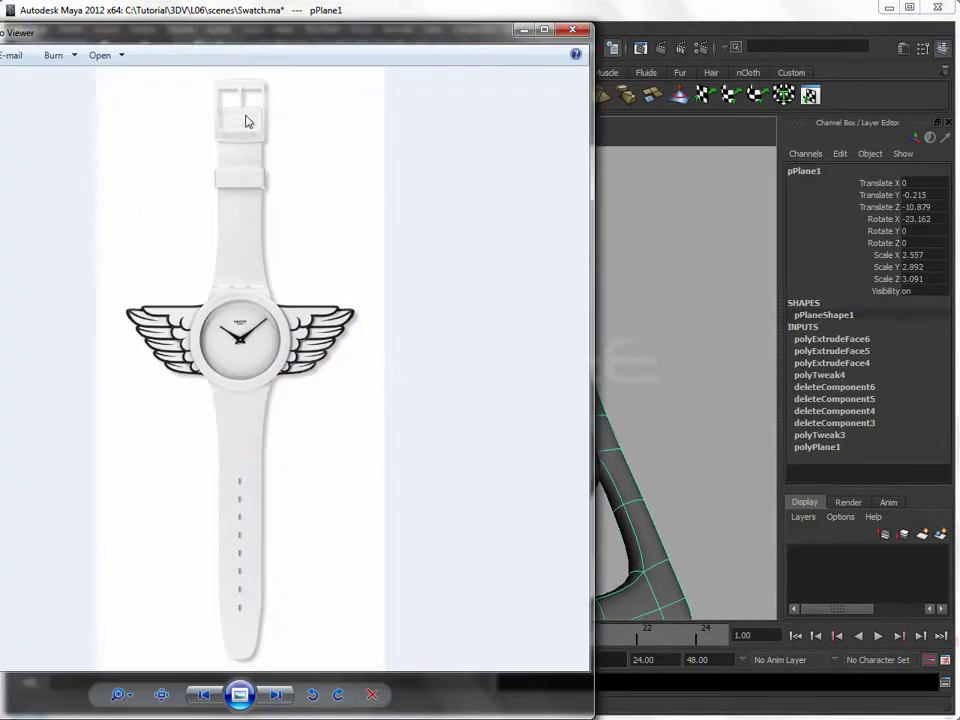
key(alt+Tab)
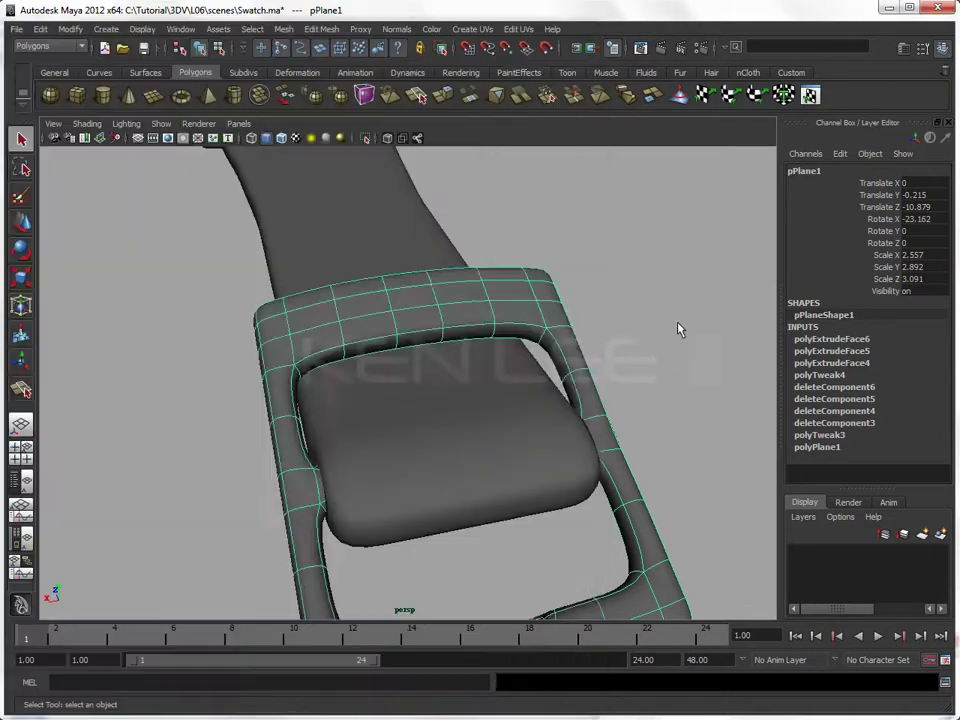
click(677, 326)
click(495, 506)
key(alt+Tab)
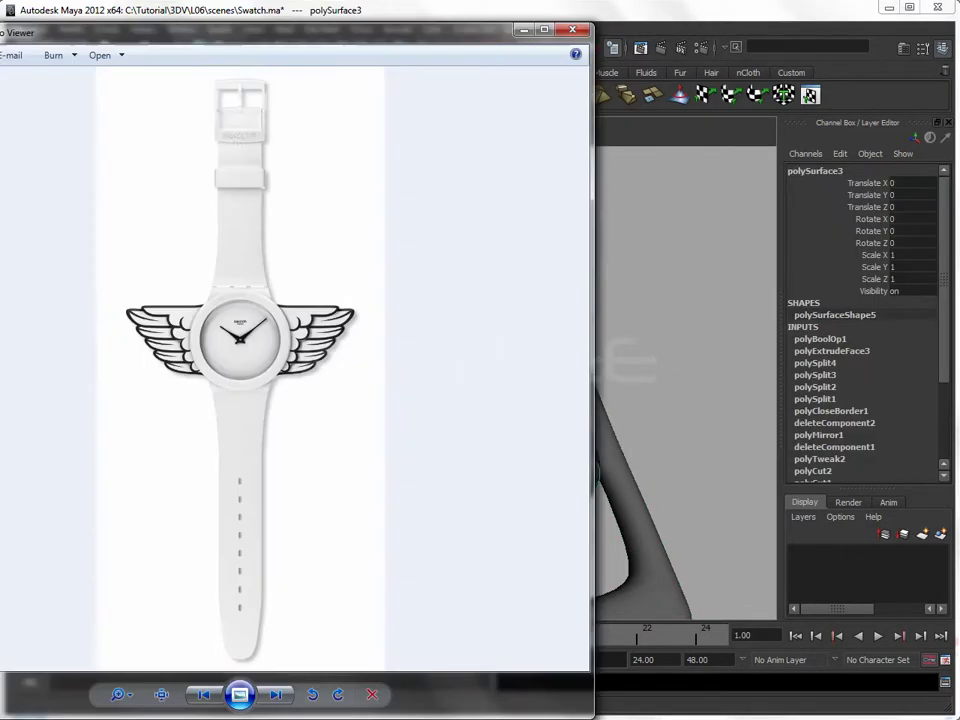
key(alt+Tab)
mouse_move(525, 469)
alt+mouse_down()
mouse_move(615, 463)
mouse_move(519, 446)
mouse_move(330, 290)
alt+mouse_up()
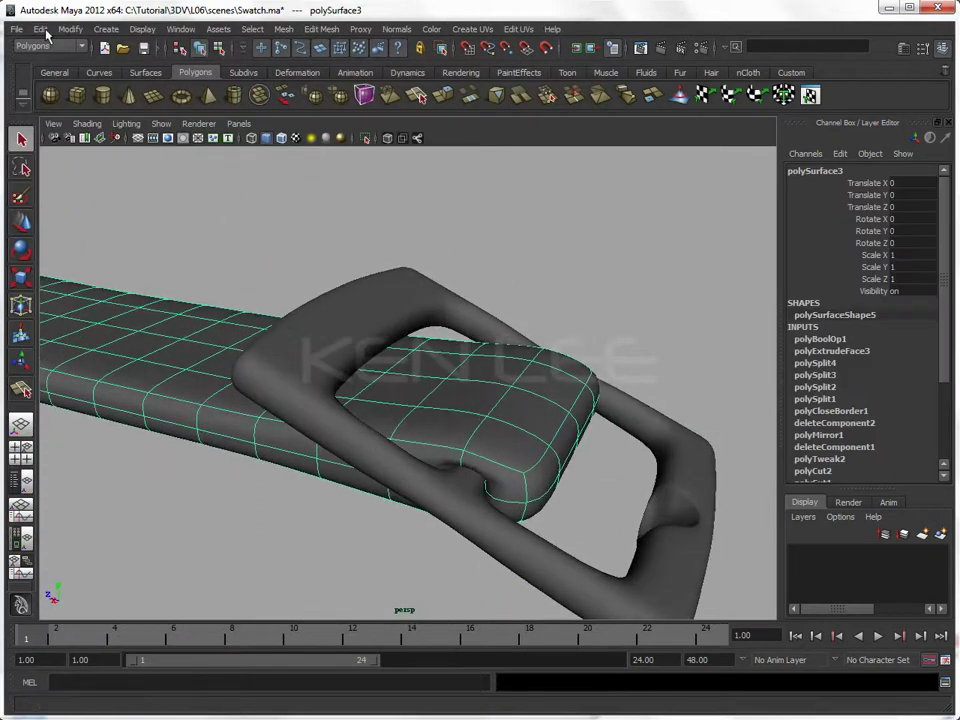
Step: Delete the strap's history, select its end front faces, and extrude them slightly outward, shrinking them
click(40, 29)
click(274, 189)
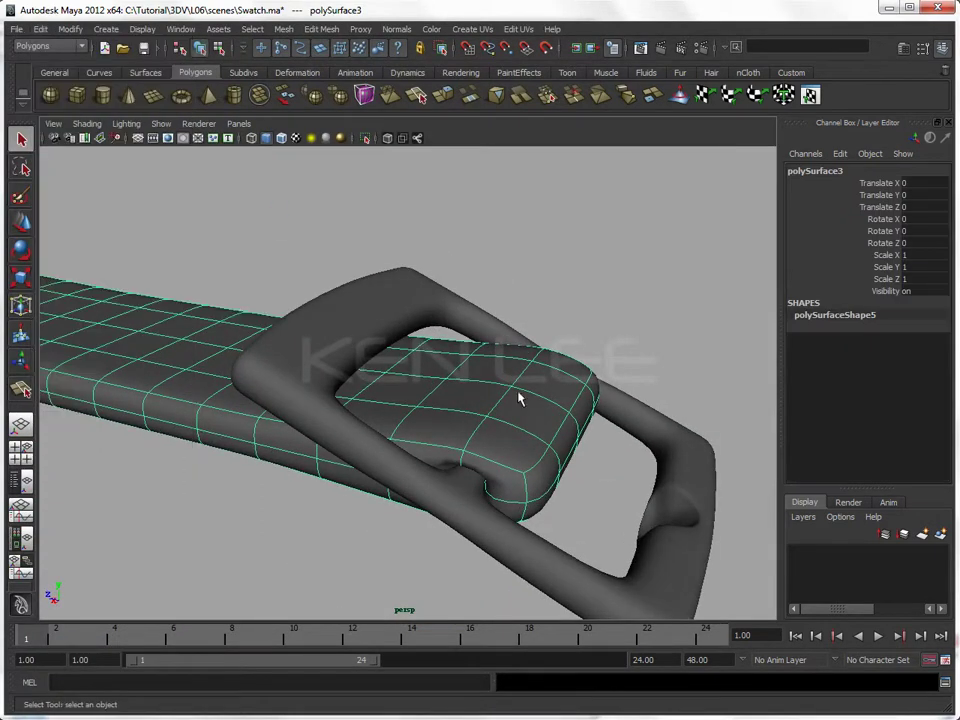
right_drag(543, 497, 570, 482)
alt+drag(570, 482, 516, 484)
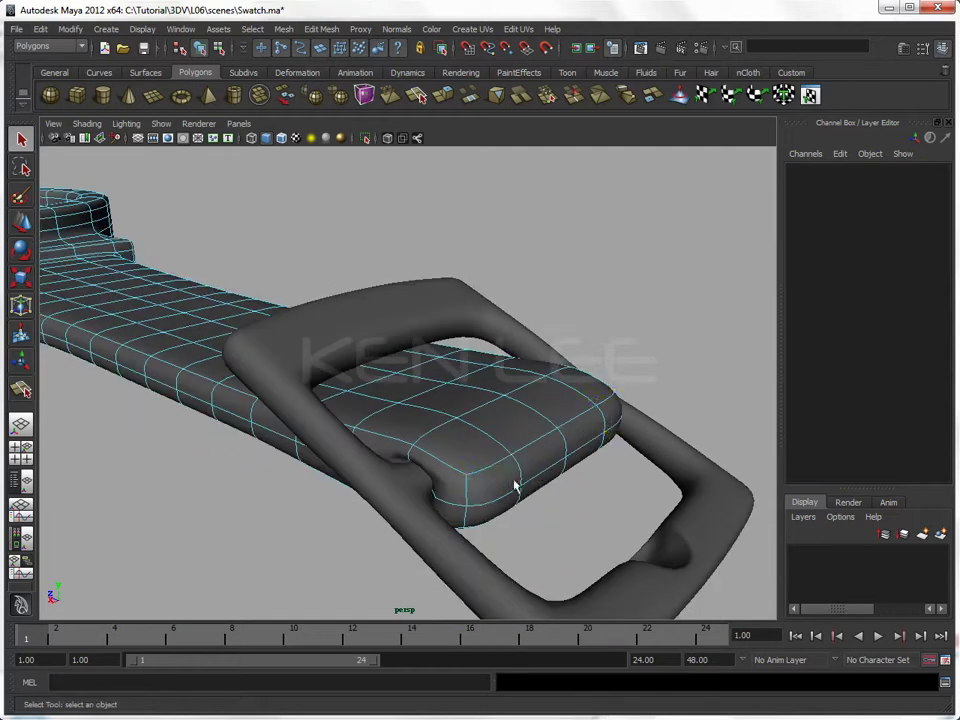
click(491, 486)
shift+click(548, 468)
shift+click(575, 440)
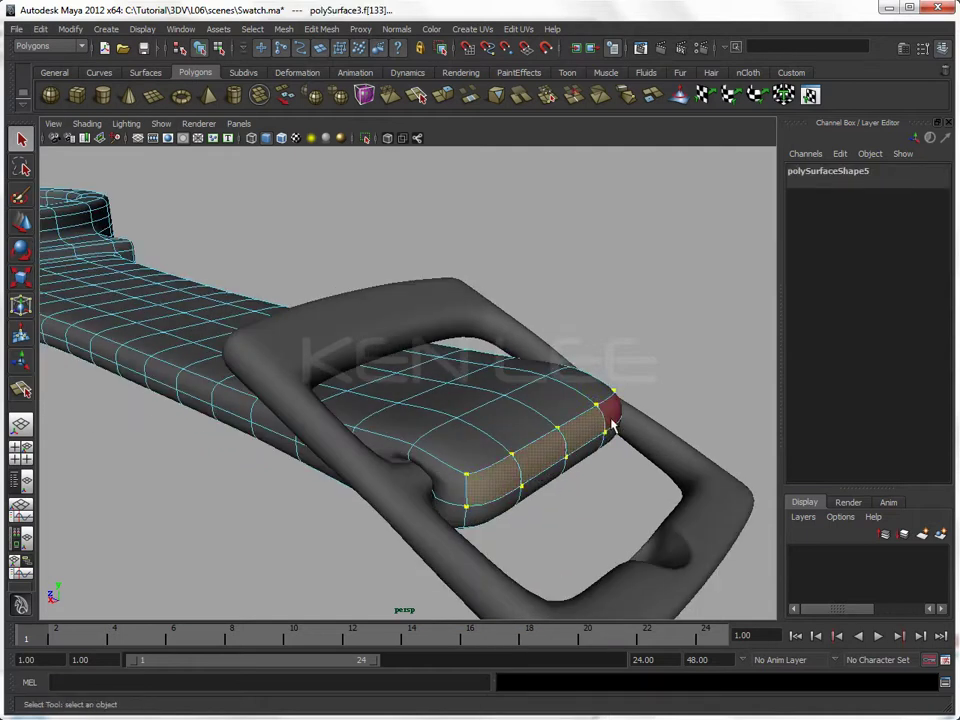
shift+click(506, 490)
shift+click(500, 508)
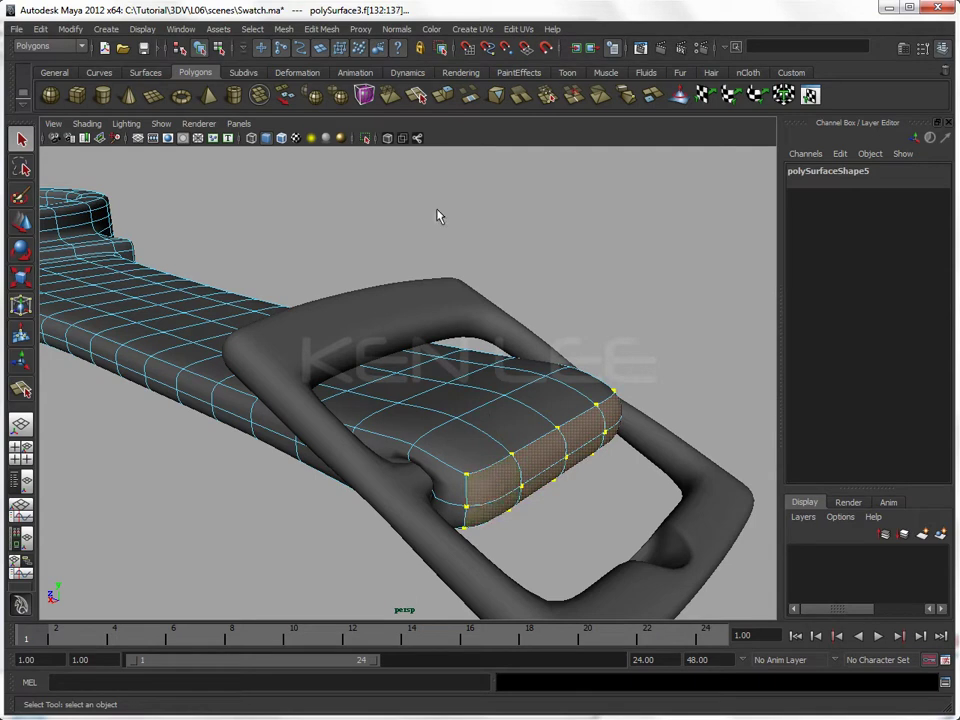
key(ctrl+e)
drag(589, 554, 552, 530)
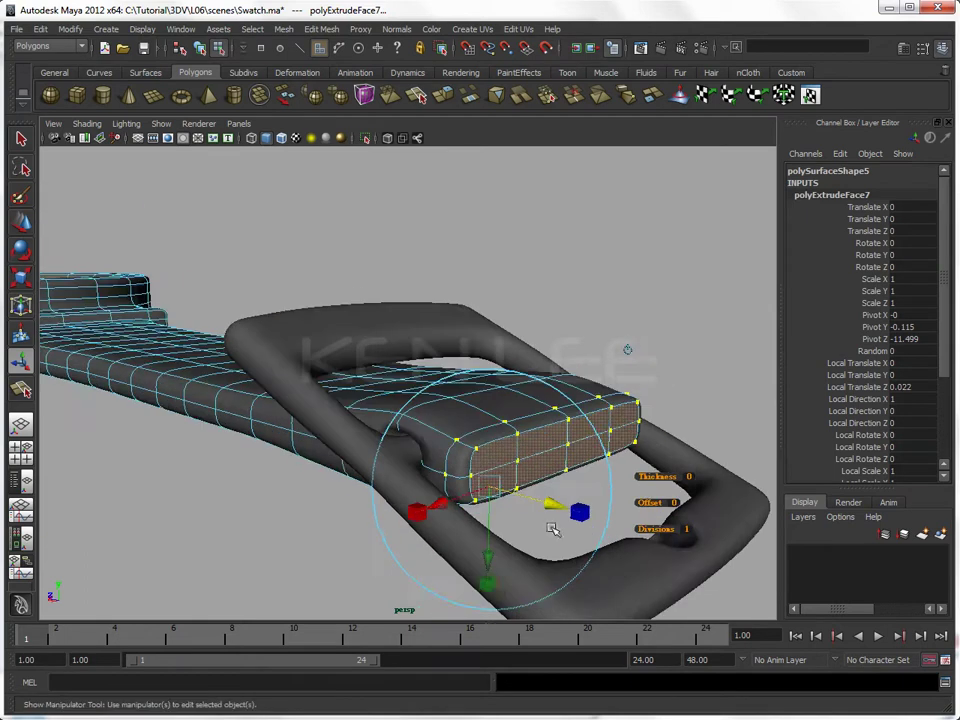
drag(493, 587, 489, 568)
drag(420, 513, 524, 540)
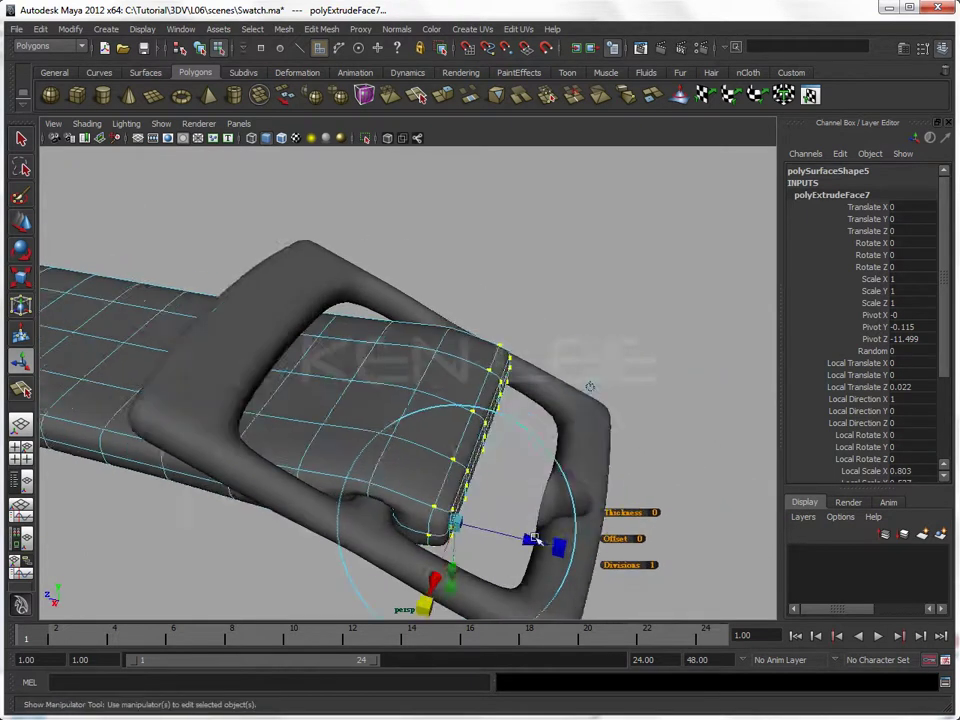
Step: After checking the reference photo, lengthen the strap-end extrusion through the buckle opening
key(alt+Tab)
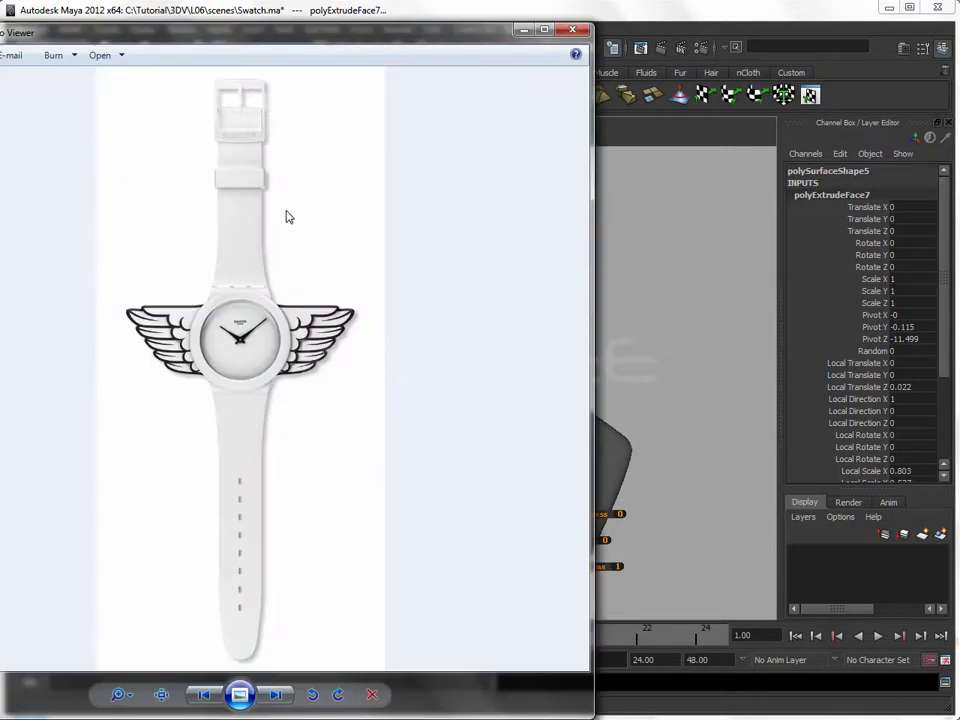
click(668, 289)
mouse_move(610, 304)
alt+mouse_down()
mouse_move(647, 281)
mouse_move(540, 396)
alt+mouse_up()
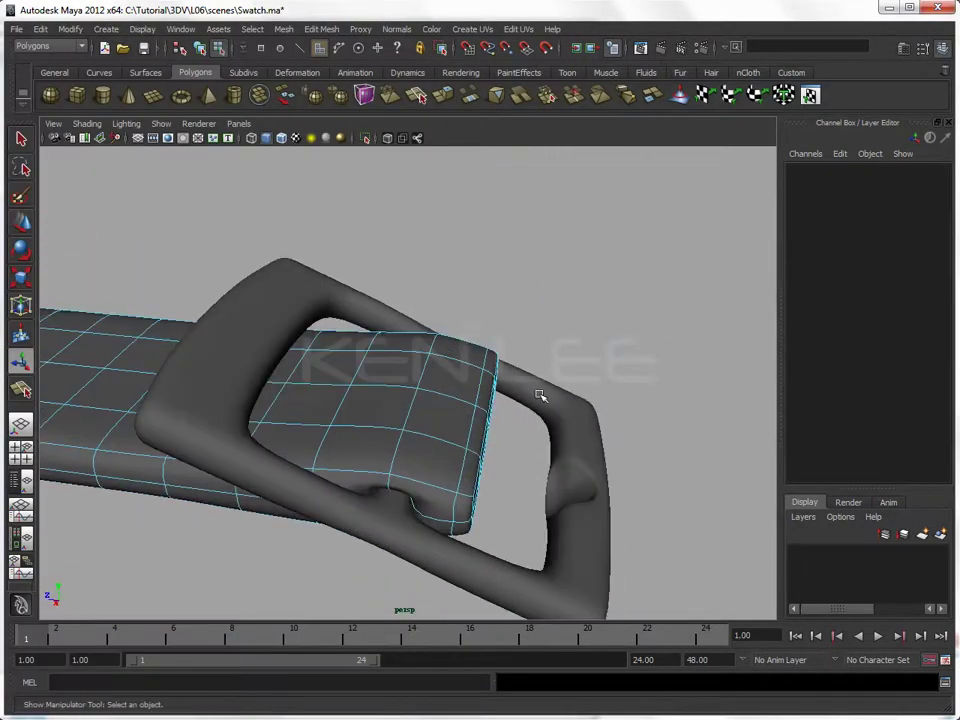
click(482, 432)
key(ctrl+e)
alt+drag(501, 506, 536, 347)
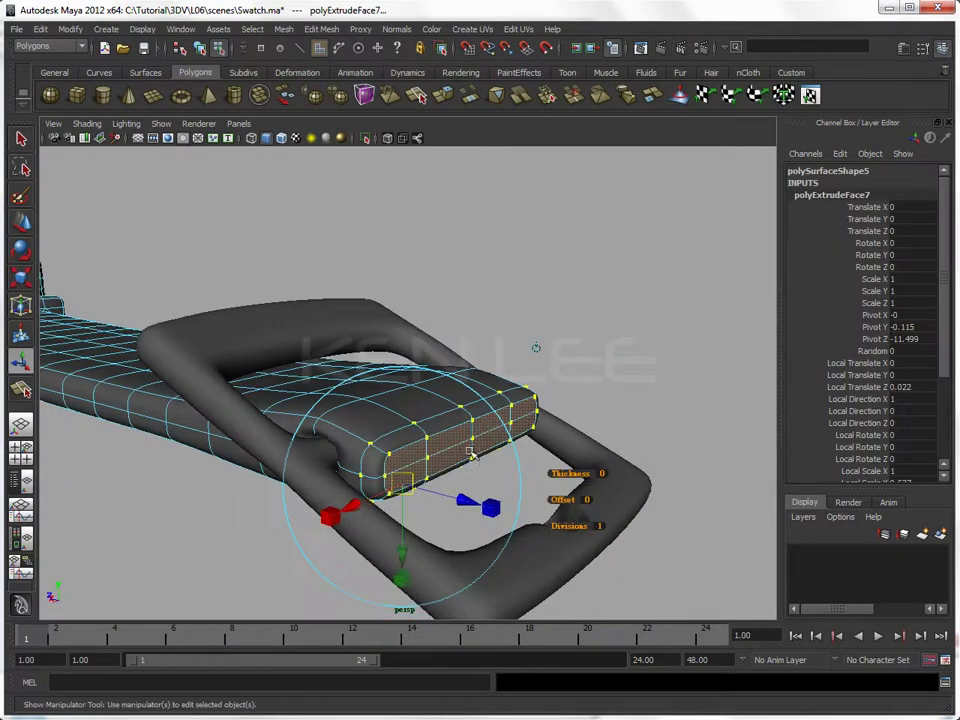
mouse_move(401, 580)
mouse_down()
mouse_move(401, 602)
mouse_move(499, 490)
mouse_up()
alt+middle_drag(499, 490, 476, 413)
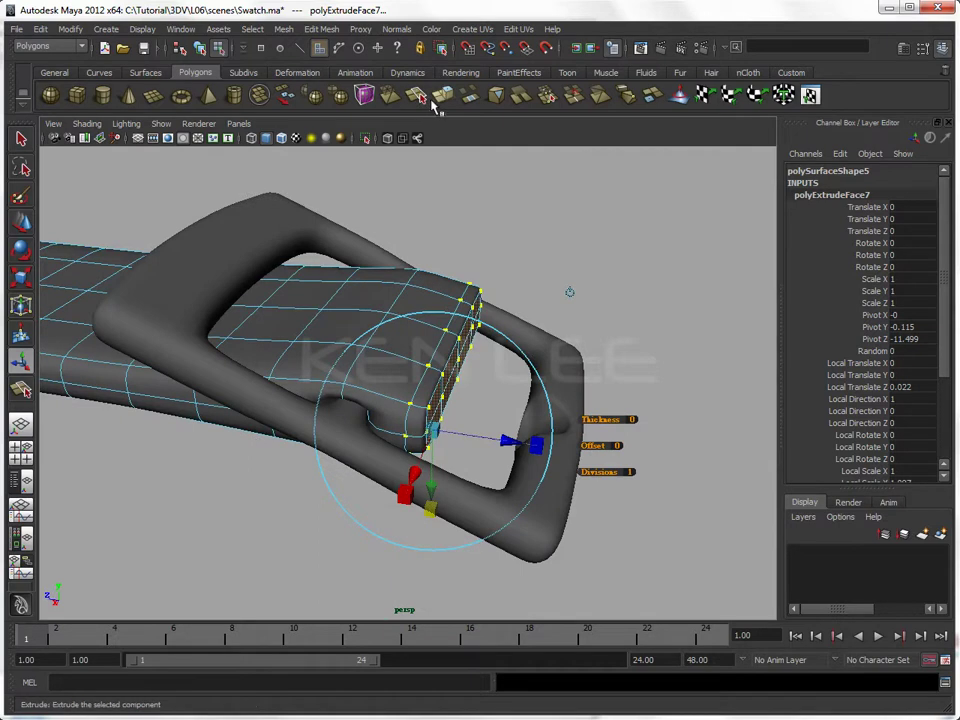
Step: Extrude the strap-end faces a second time, pushing them further through the buckle
key(ctrl+e)
drag(536, 446, 535, 445)
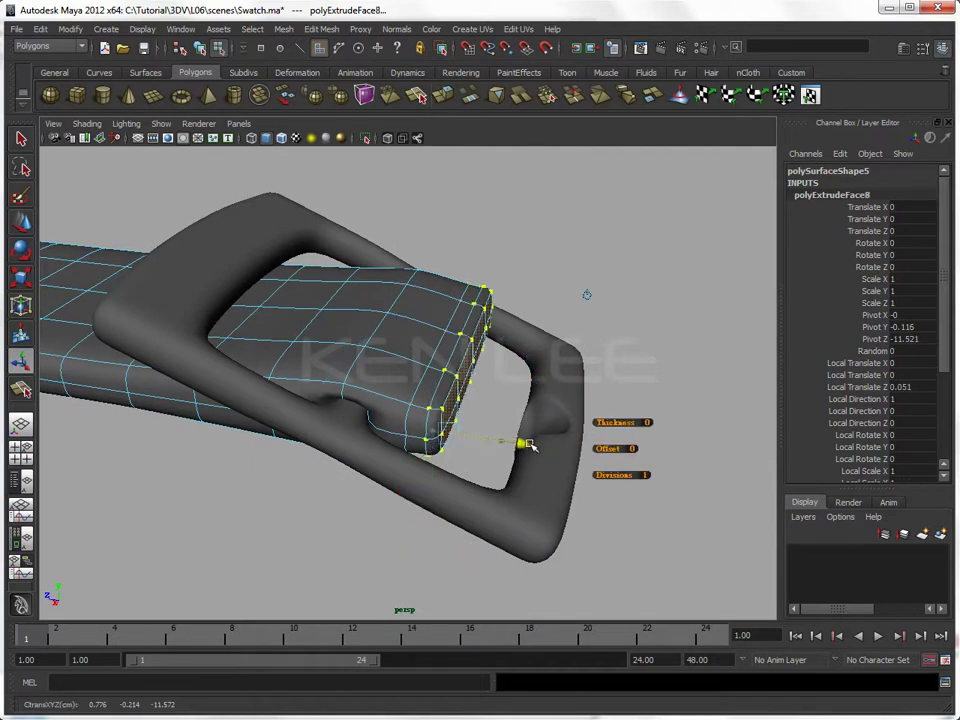
click(589, 294)
click(553, 251)
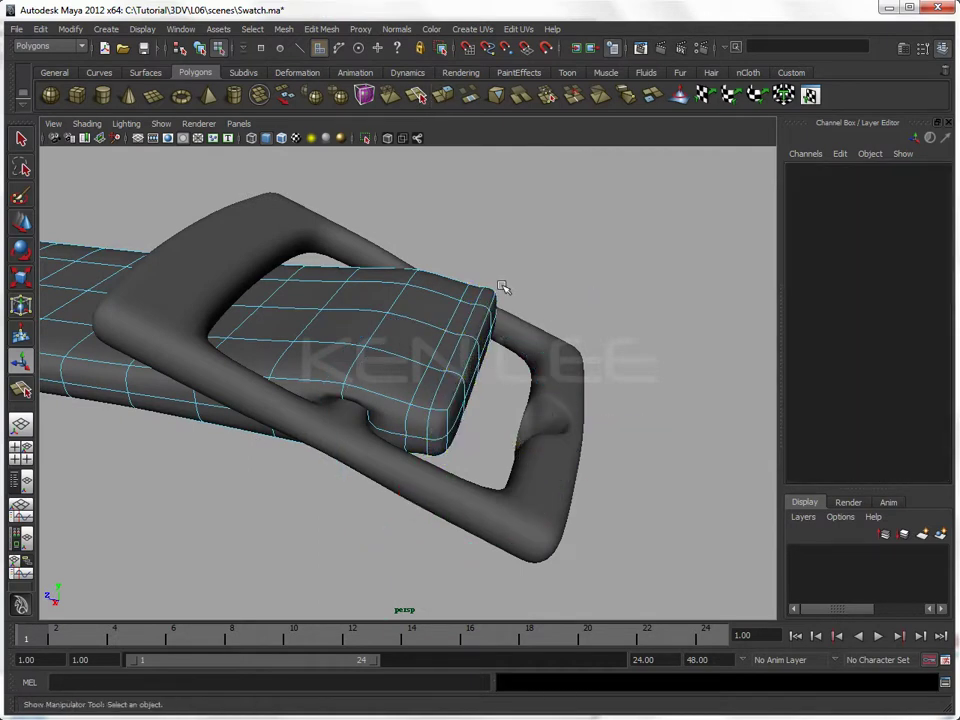
mouse_move(465, 356)
alt+mouse_down()
mouse_move(420, 377)
mouse_move(437, 421)
mouse_move(257, 444)
mouse_move(399, 454)
mouse_move(422, 431)
alt+mouse_up()
click(465, 358)
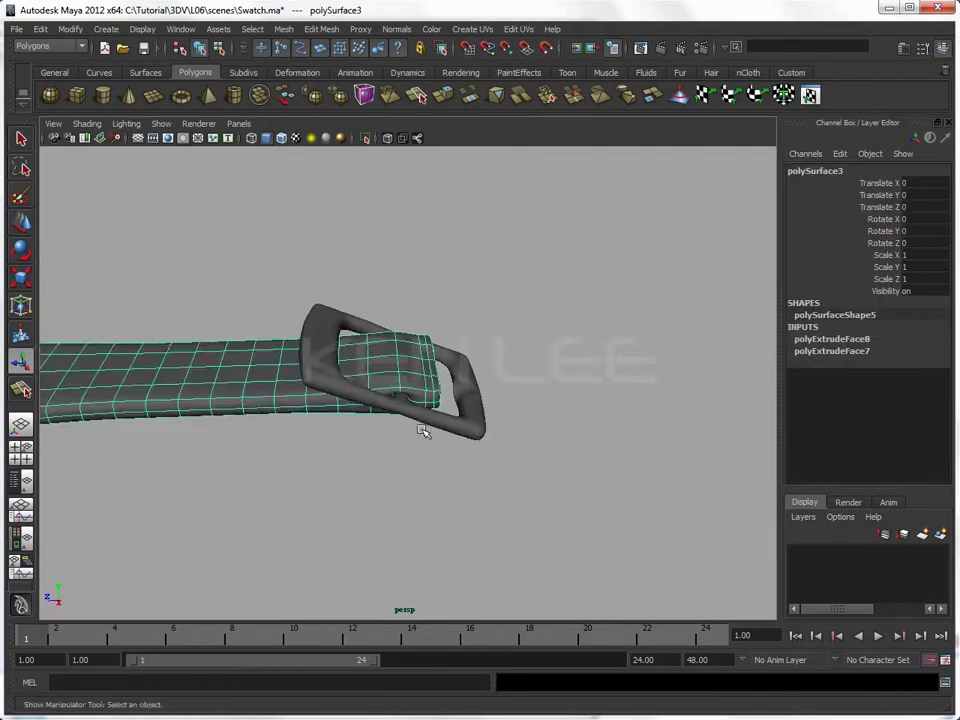
Step: In side view, select the strap's vertex columns where the buckle sits
alt+right_drag(422, 431, 308, 434)
mouse_move(308, 434)
alt+mouse_down()
mouse_move(373, 469)
mouse_move(378, 485)
mouse_move(341, 422)
mouse_move(362, 429)
mouse_move(347, 443)
mouse_move(420, 441)
alt+mouse_up()
key(space)
right_drag(488, 413, 424, 394)
drag(375, 332, 463, 568)
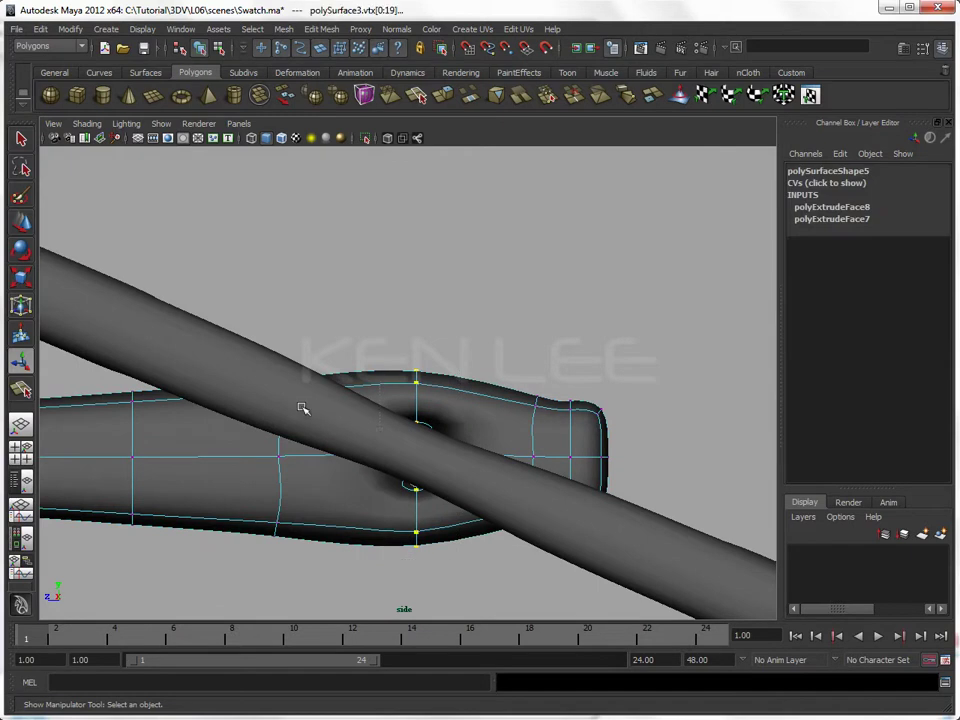
key(shift+period)
Step: Try sliding a strap vertex column toward the buckle, undo it, and reselect three columns
key(4)
key(w)
drag(250, 340, 326, 561)
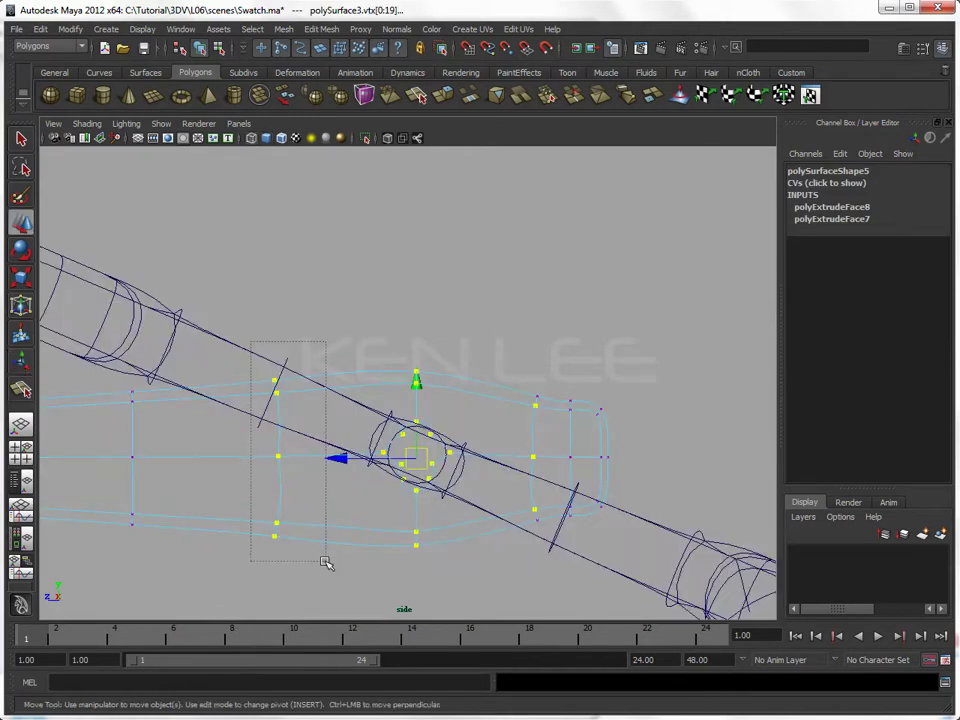
drag(205, 460, 262, 468)
key(ctrl+z)
drag(240, 345, 553, 585)
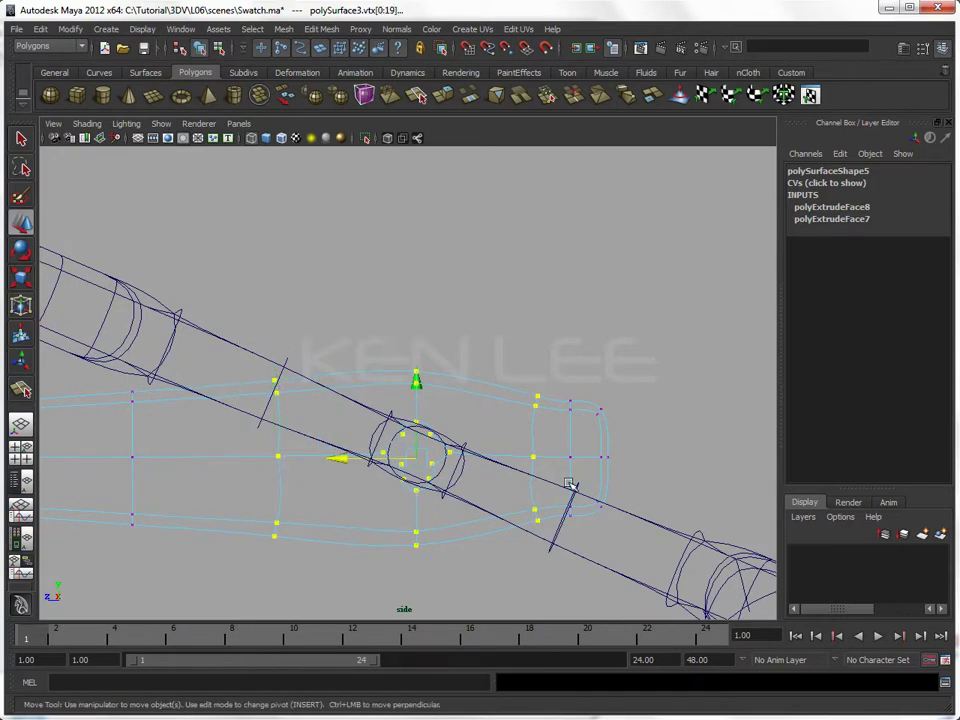
Step: Set the buckle's Rotate X to 0 in the Channel Box
key(F8)
click(636, 520)
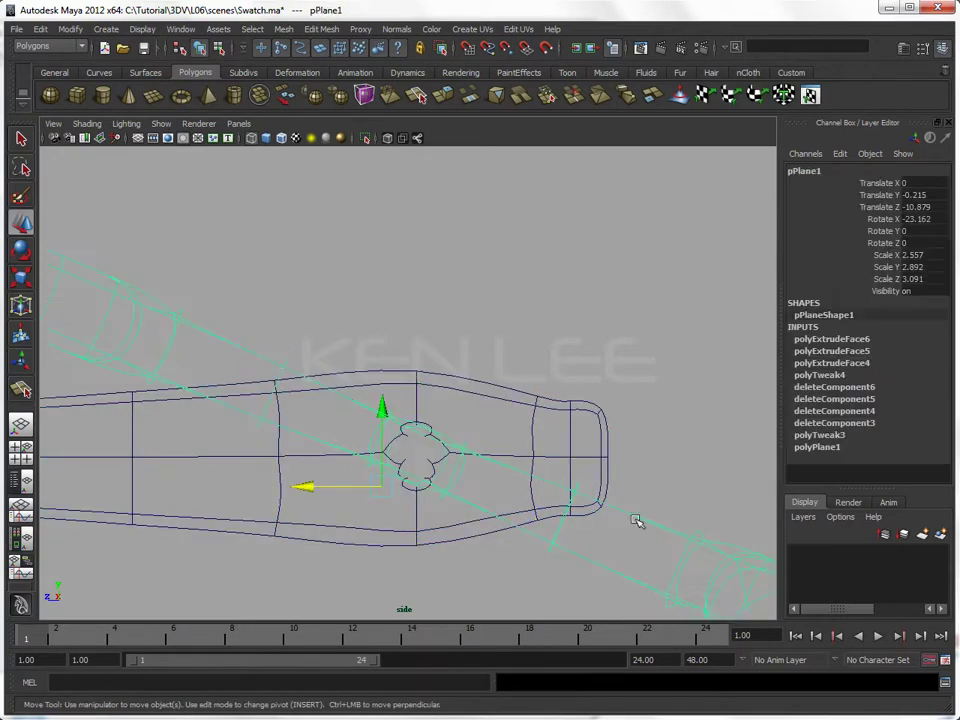
click(924, 220)
text(0)
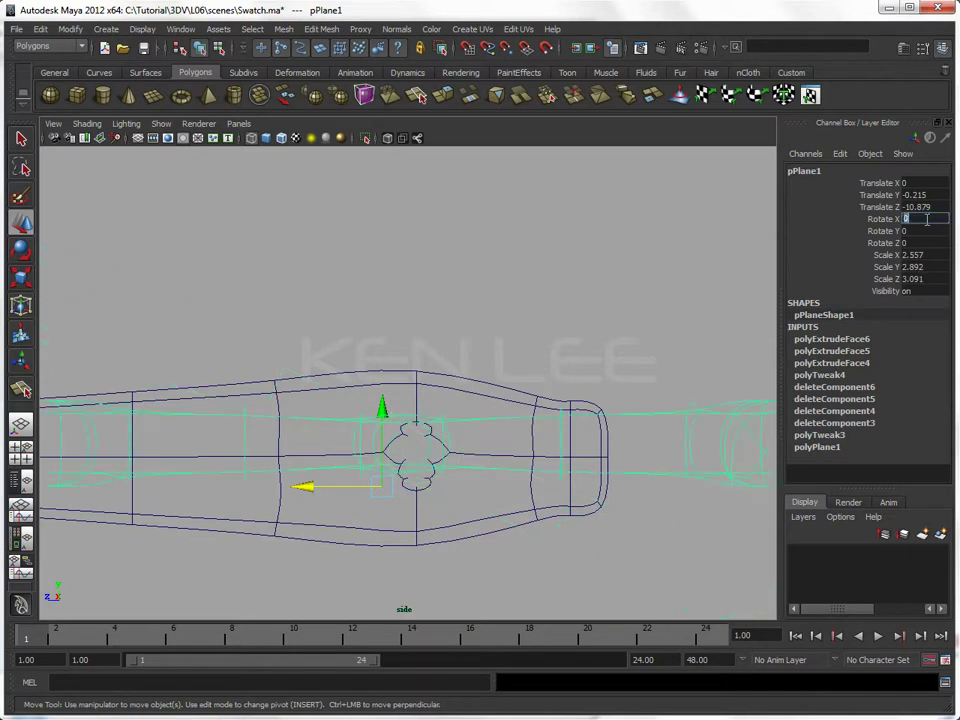
Step: In top view, select only the buckle's top vertex rows
key(space)
drag(607, 287, 566, 284)
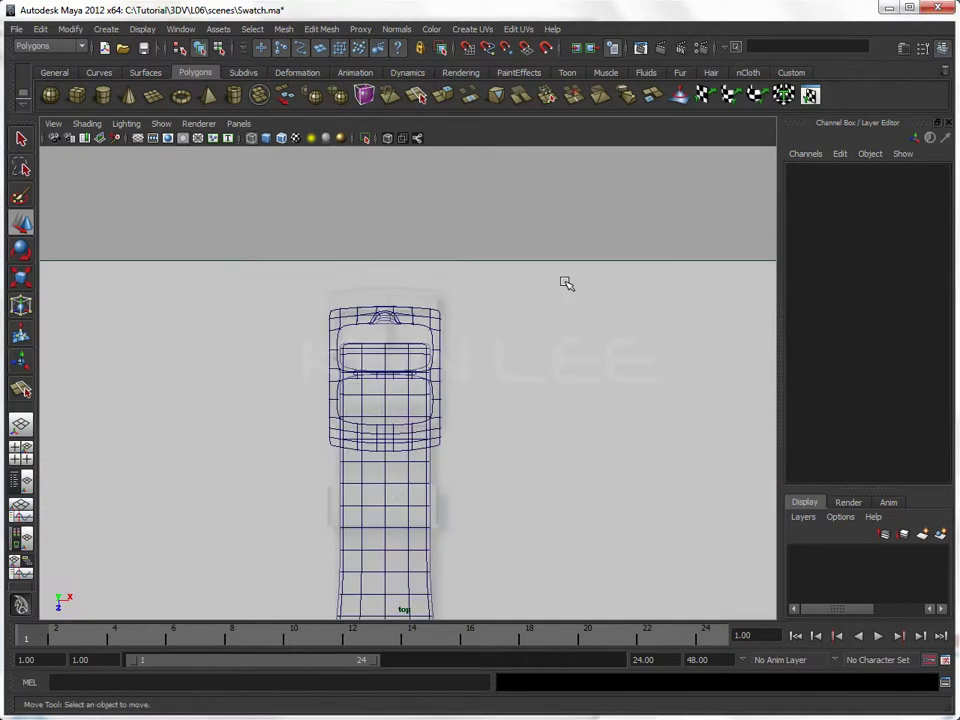
key(5)
click(428, 318)
mouse_move(424, 321)
right_down()
mouse_move(395, 323)
mouse_move(614, 377)
right_up()
drag(148, 191, 557, 562)
scroll(519, 463, down, 4)
key(4)
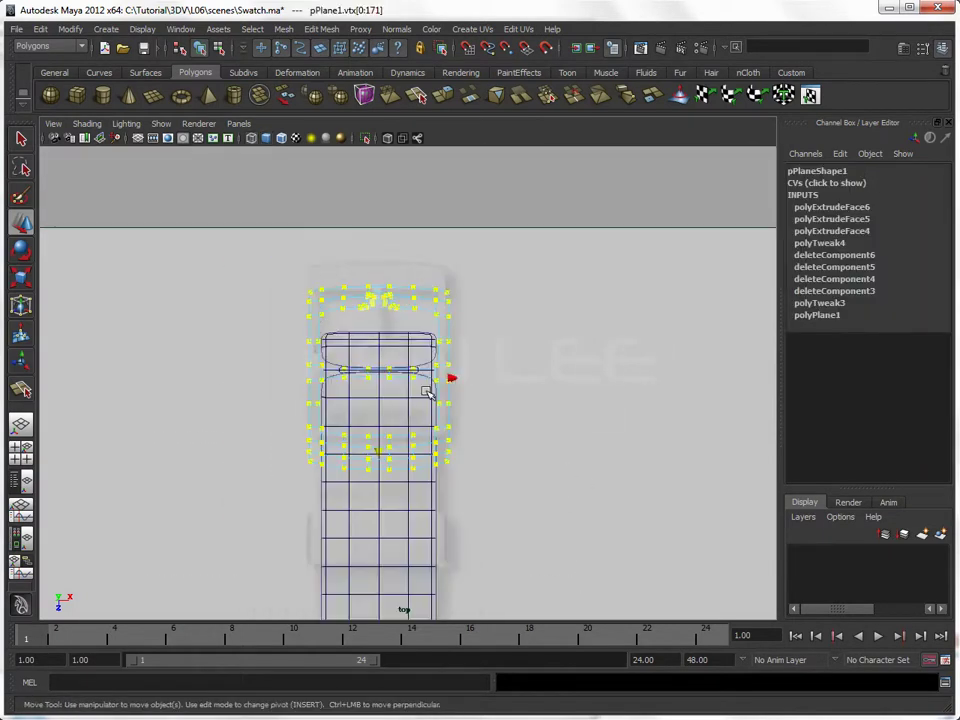
alt+middle_drag(428, 392, 497, 487)
drag(285, 343, 574, 469)
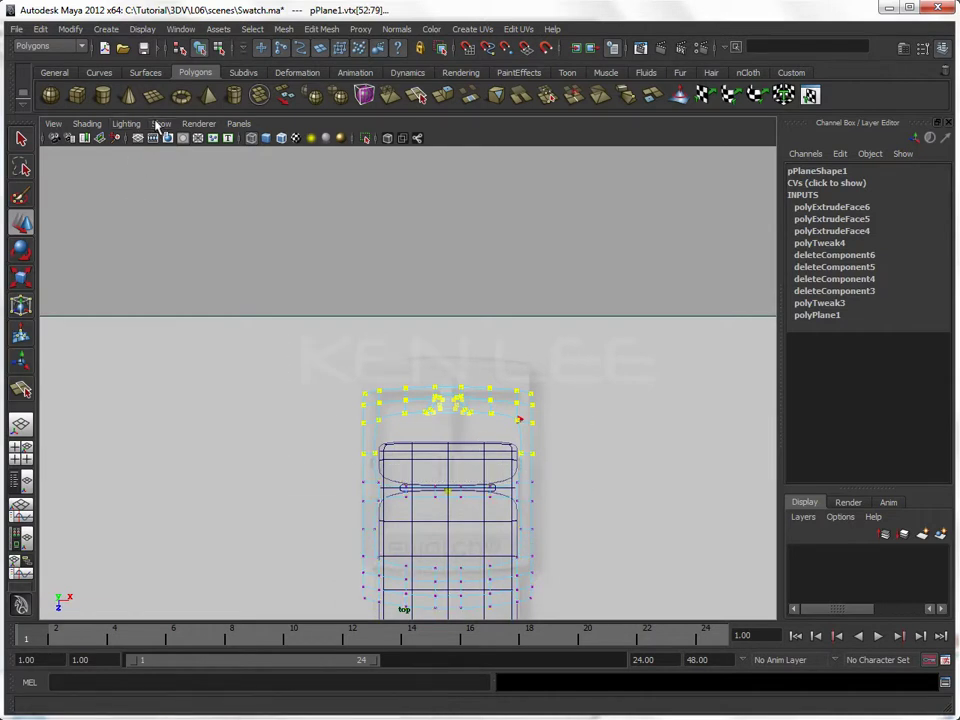
Step: Move the buckle's top vertex rows up in Y and its middle rows up slightly
click(160, 123)
click(194, 280)
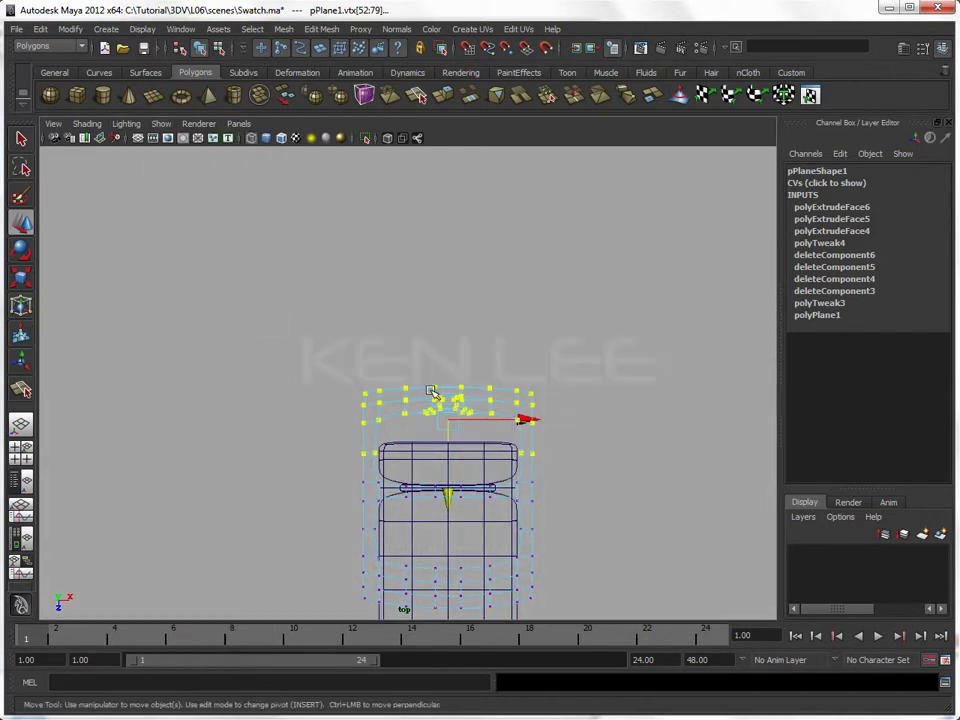
drag(452, 500, 450, 450)
mouse_move(318, 457)
mouse_down()
mouse_move(562, 523)
mouse_move(530, 533)
mouse_up()
drag(450, 574, 449, 566)
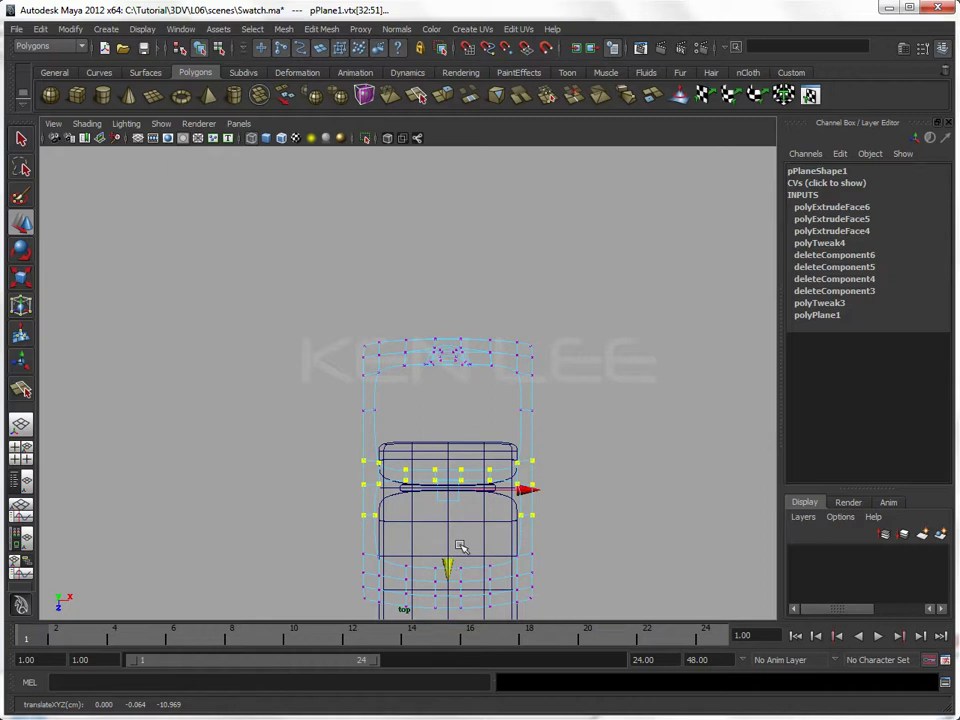
key(F8)
click(543, 403)
key(5)
key(3)
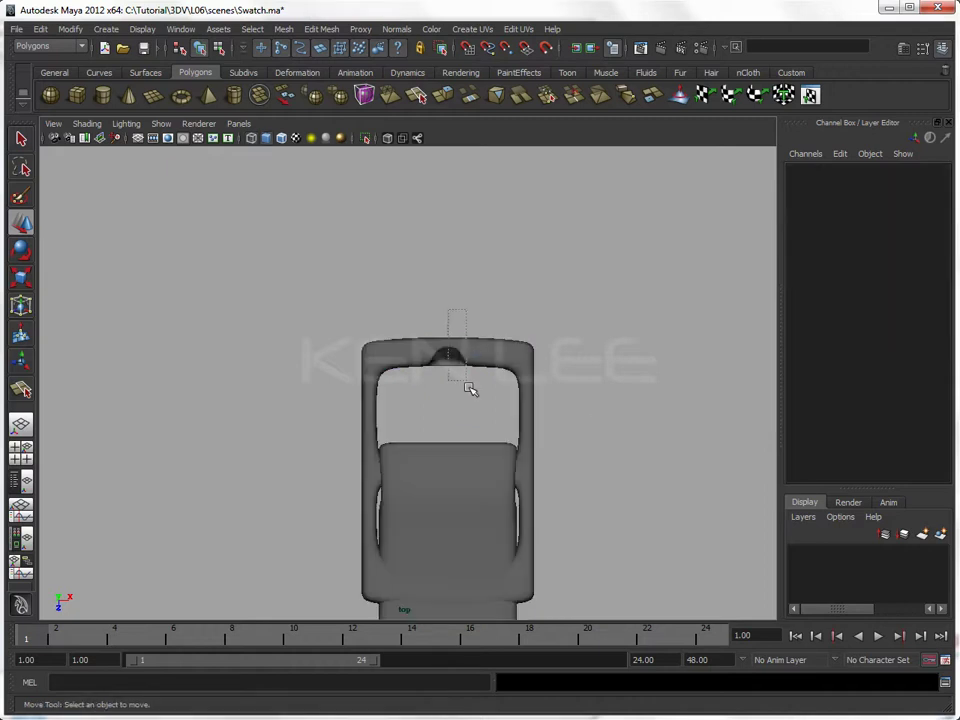
click(470, 389)
Step: Nudge the buckle slightly along the strap
key(4)
drag(449, 576, 450, 589)
click(578, 503)
key(5)
mouse_move(561, 472)
mouse_down()
mouse_move(561, 369)
mouse_move(582, 484)
mouse_move(546, 486)
mouse_up()
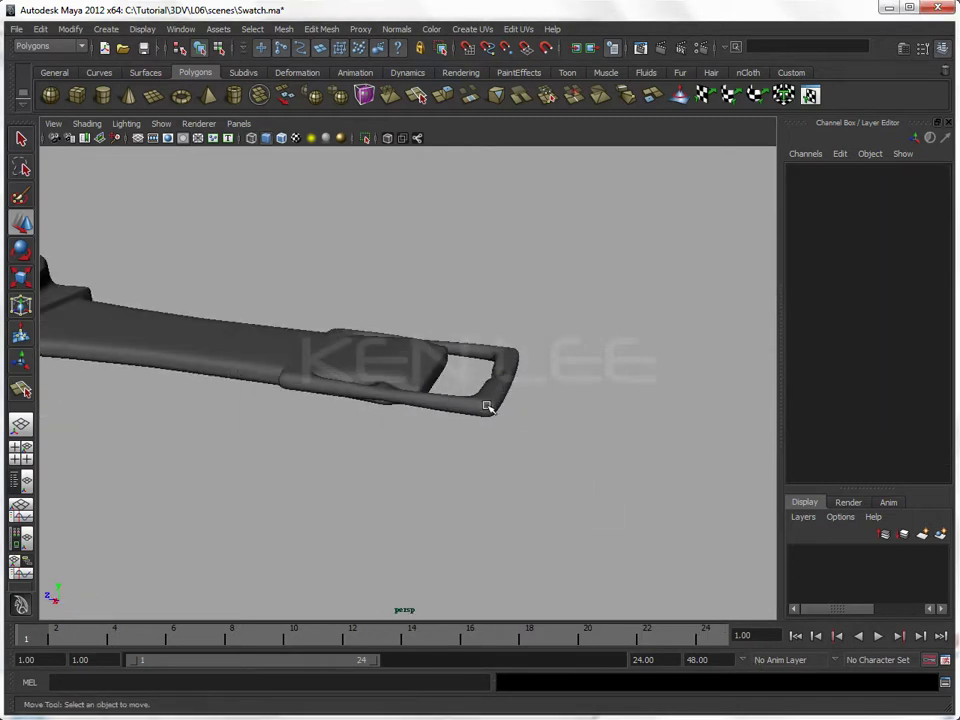
Step: Tilt the buckle to about -18° in X to match the strap angle
click(491, 403)
key(space)
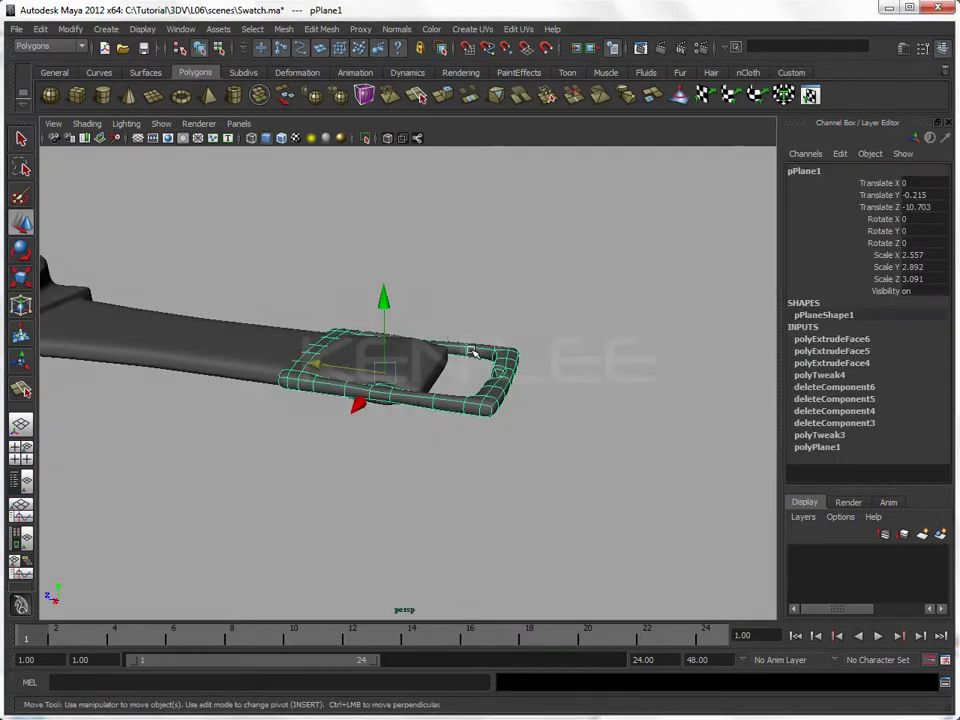
key(e)
mouse_move(461, 306)
mouse_down()
mouse_move(465, 352)
mouse_move(500, 353)
mouse_up()
key(space)
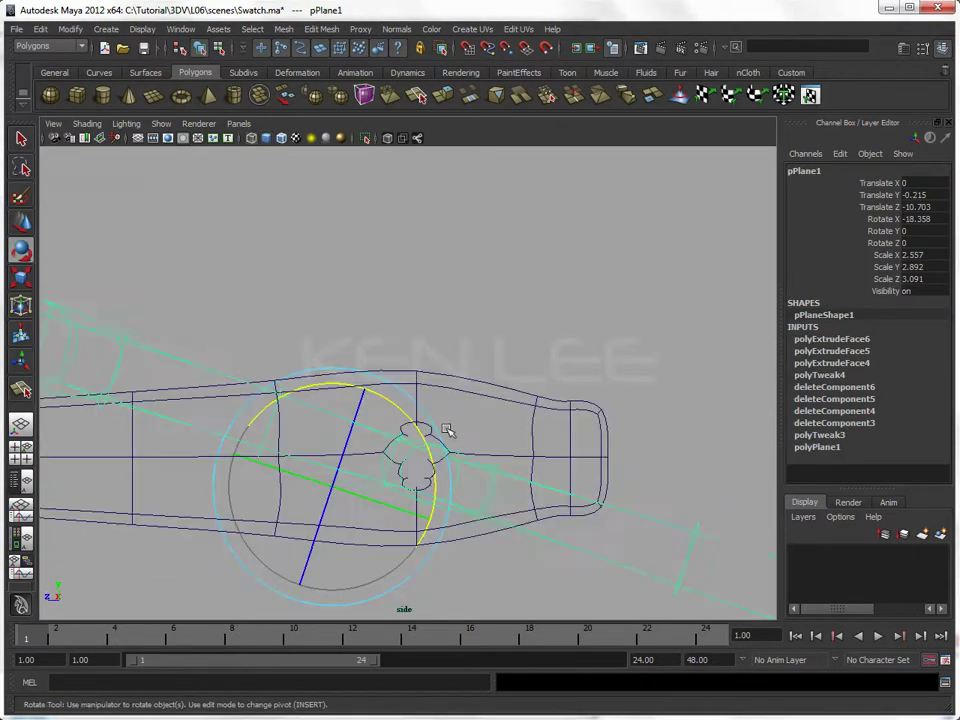
Step: Move the buckle in side view to about Y -0.139, Z -10.655 over the strap end
key(w)
drag(327, 414, 332, 390)
drag(275, 468, 255, 466)
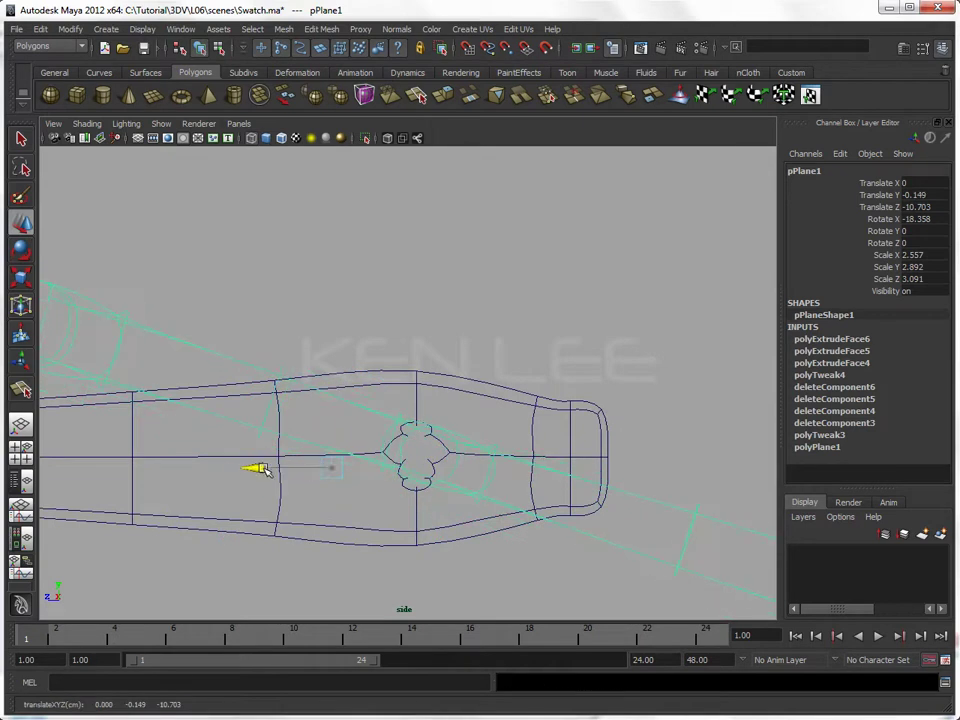
drag(317, 393, 316, 390)
drag(311, 482, 316, 462)
key(ctrl+z)
drag(250, 466, 250, 467)
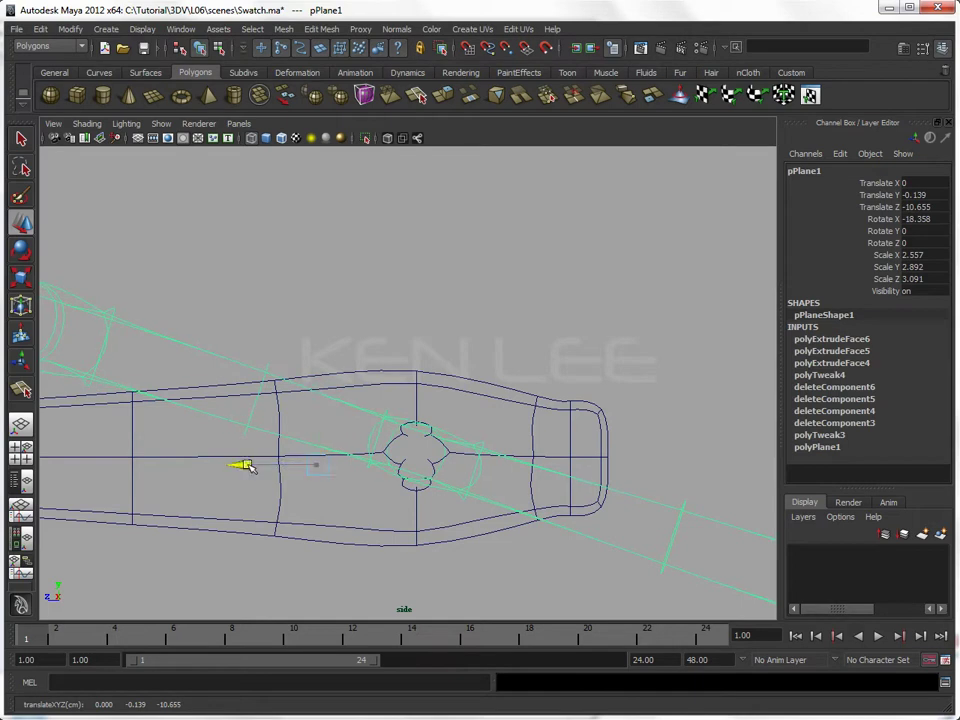
click(449, 334)
key(5)
drag(450, 336, 394, 186)
mouse_move(440, 340)
alt+mouse_down()
mouse_move(474, 383)
mouse_move(424, 396)
mouse_move(137, 212)
alt+mouse_up()
Step: Save the scene and glance at the watch reference photo
key(q)
key(ctrl+s)
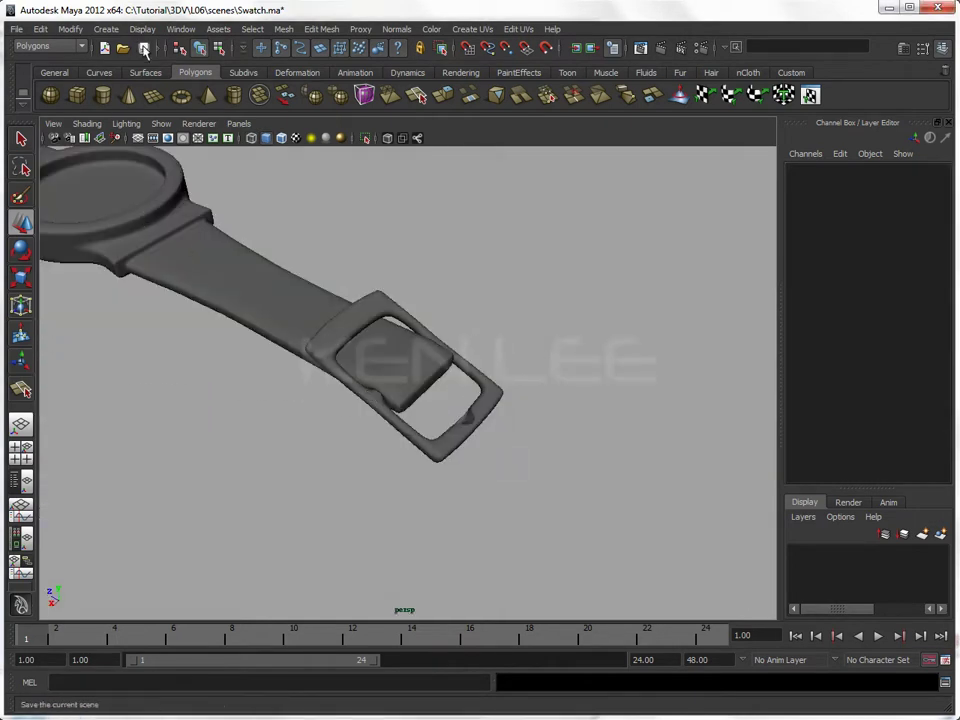
key(alt+Tab)
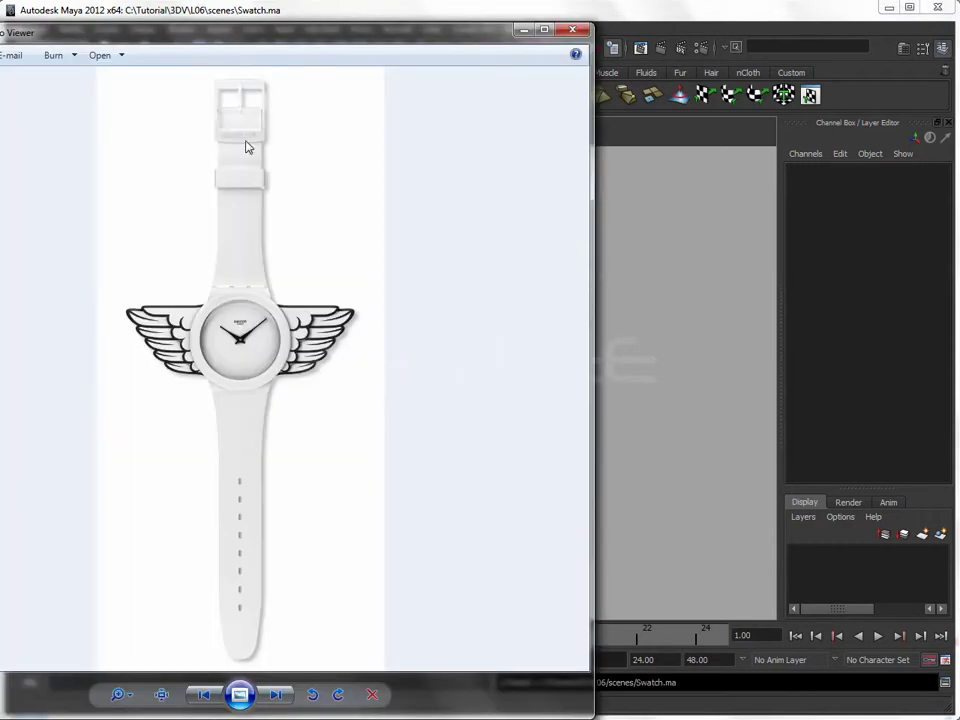
key(alt+Tab)
Step: Show the strap's unsmoothed cage and start the Interactive Split Tool on its end
click(435, 377)
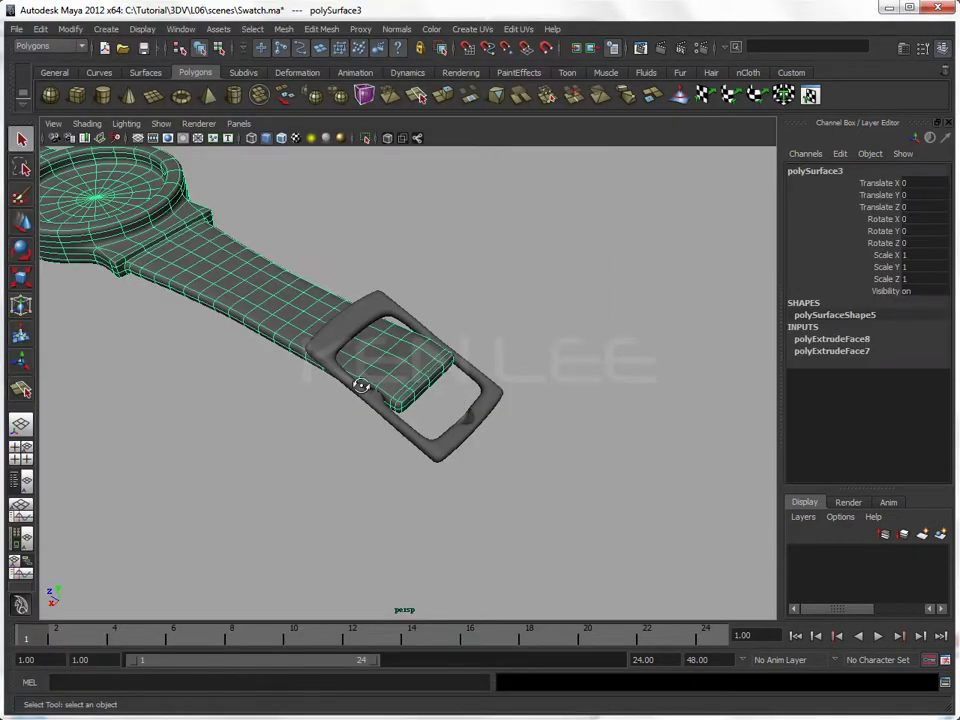
scroll(445, 400, up, 8)
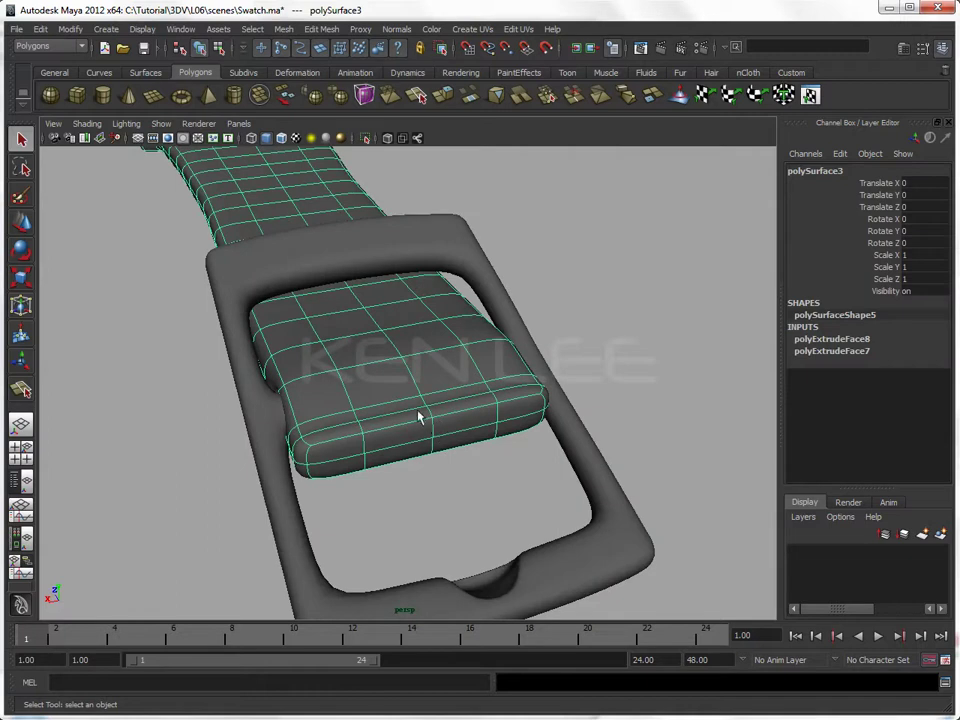
key(1)
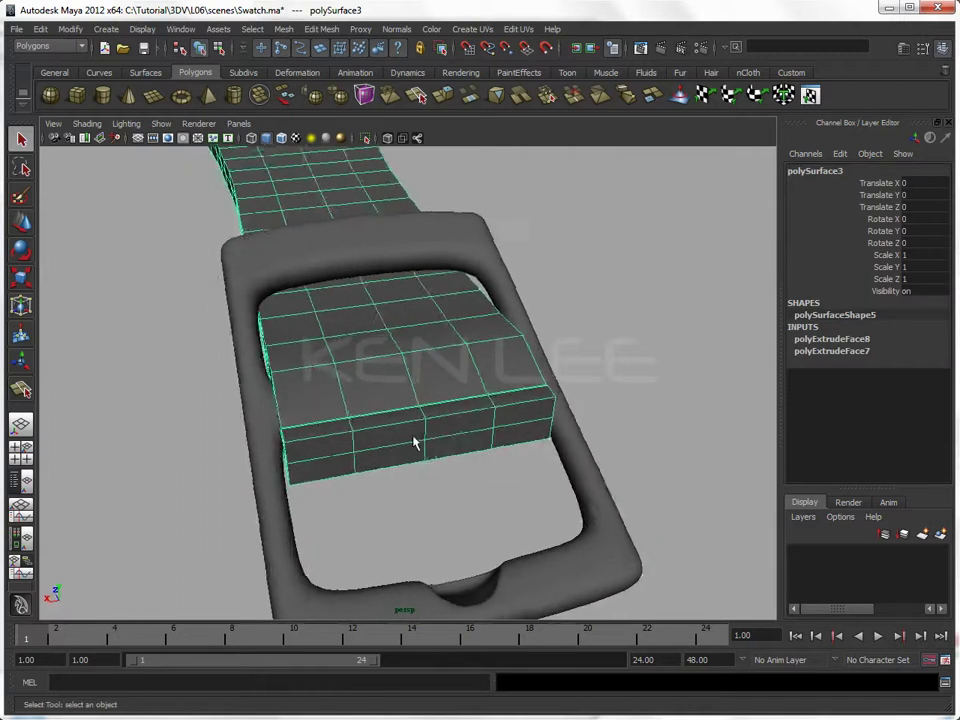
alt+drag(435, 422, 470, 350)
click(416, 94)
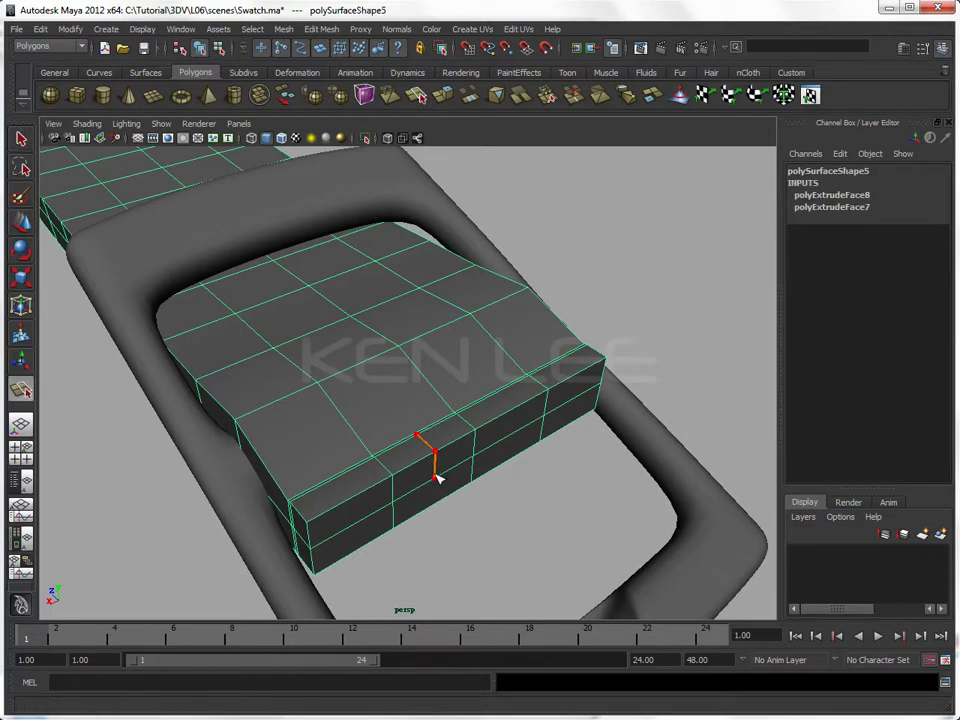
Step: Split two new edge loops across the side face of the rounded block
key(Return)
click(494, 395)
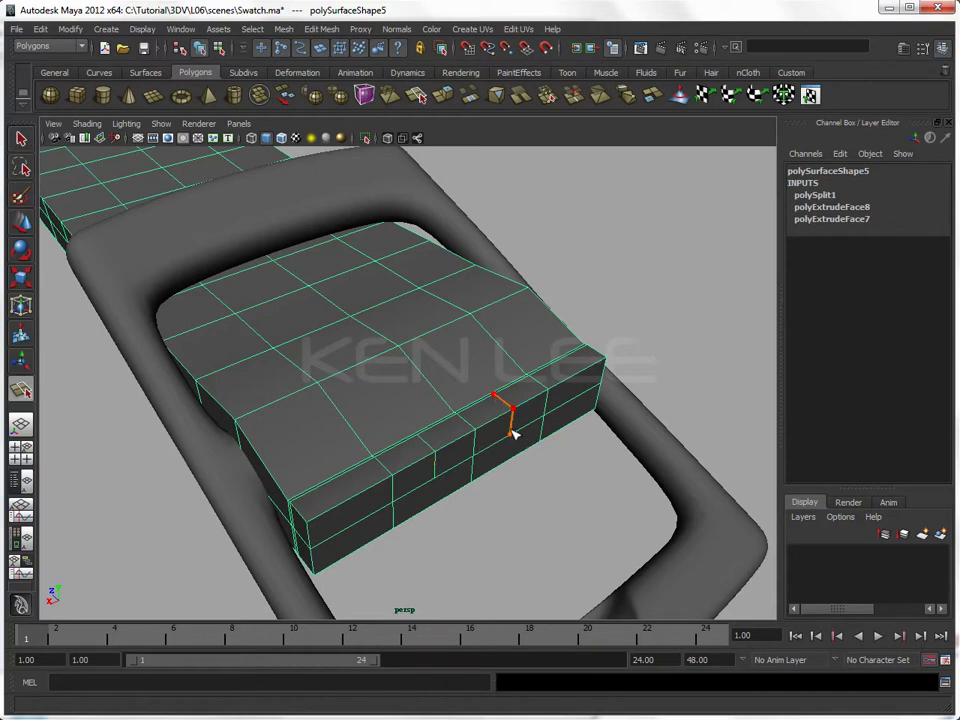
key(Return)
key(3)
Step: Extrude two side faces twice, scaling them inward and pushing them in to form a slot
right_drag(499, 418, 493, 448)
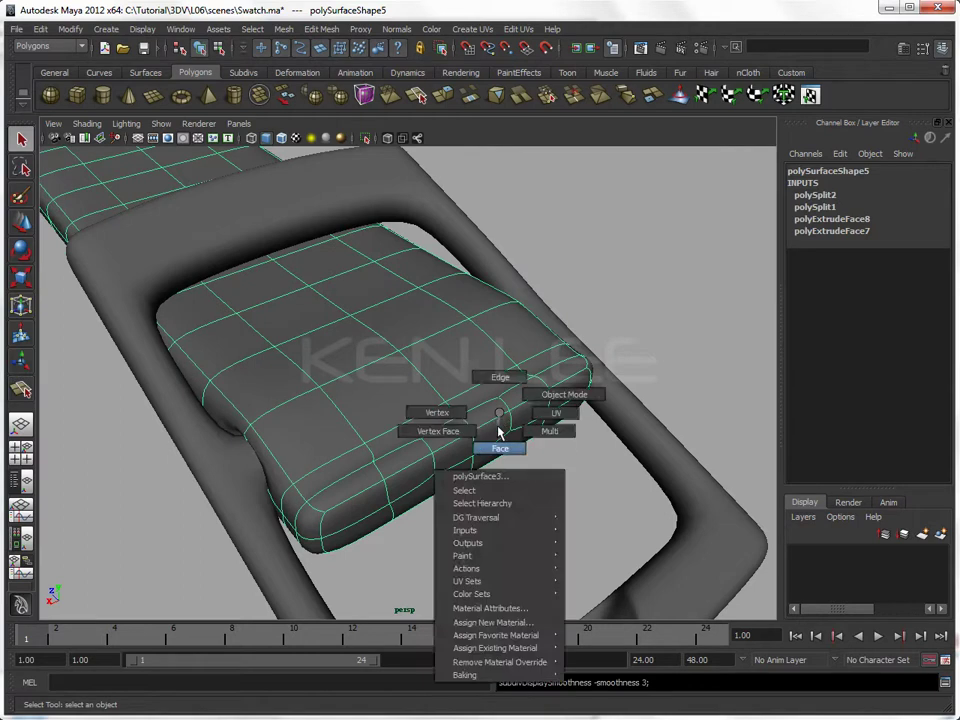
click(489, 421)
shift+click(448, 437)
mouse_move(450, 440)
alt+mouse_down()
mouse_move(433, 380)
mouse_move(429, 154)
alt+mouse_up()
click(334, 88)
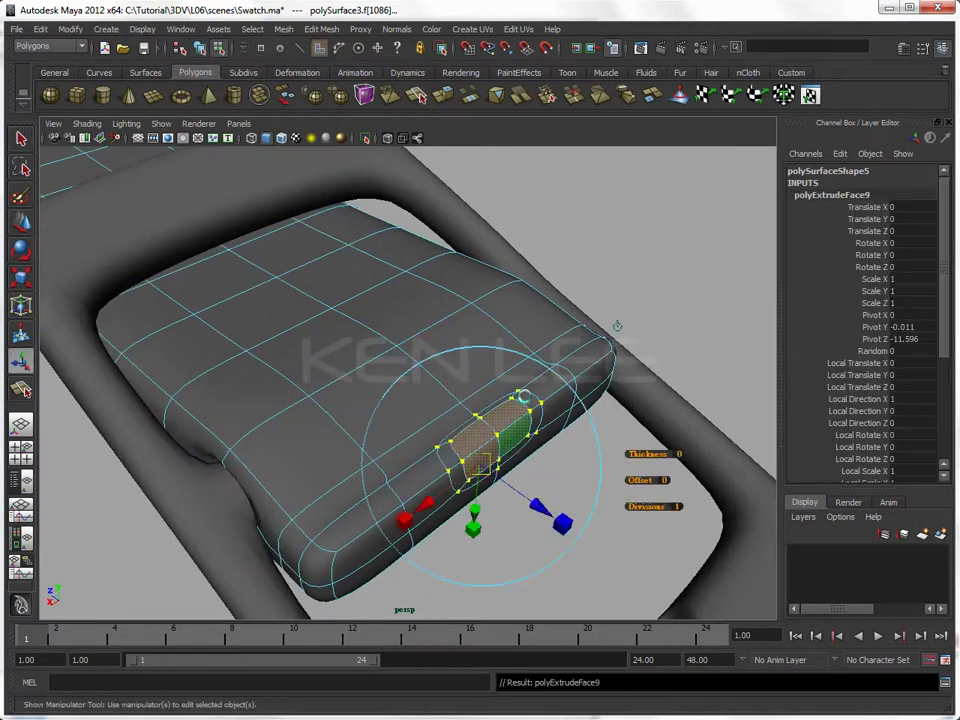
drag(409, 517, 402, 522)
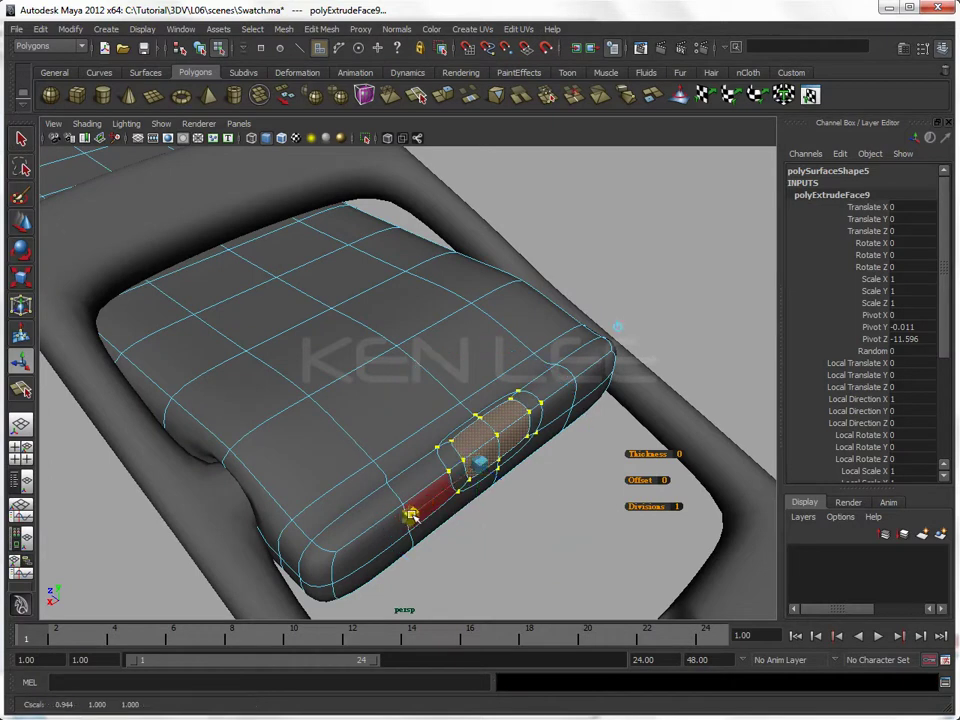
drag(536, 508, 531, 482)
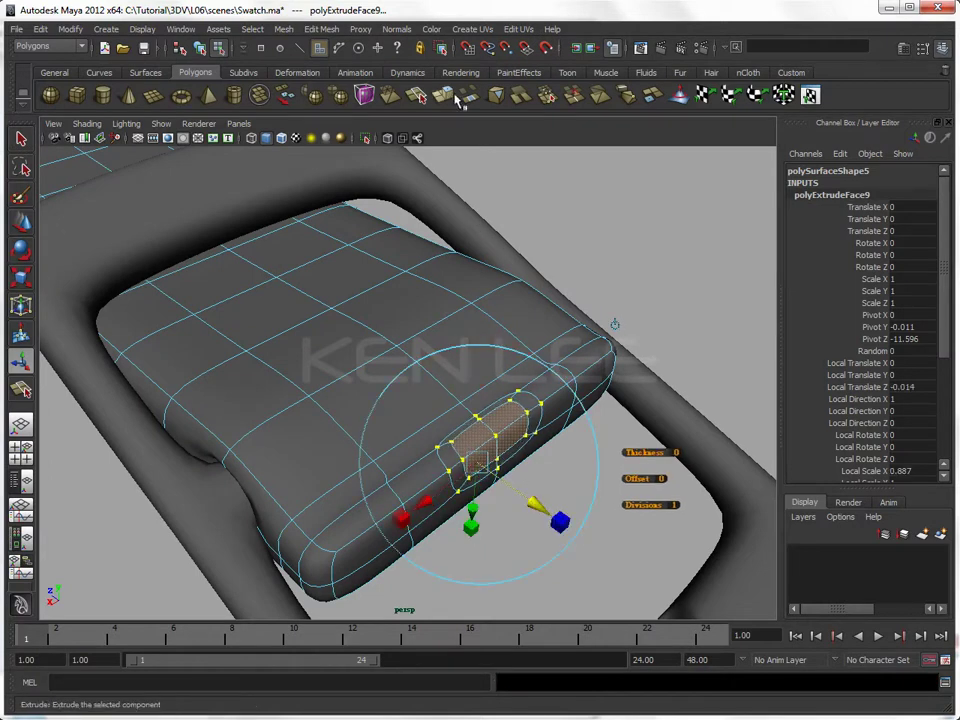
key(ctrl+e)
middle_drag(530, 505, 520, 498)
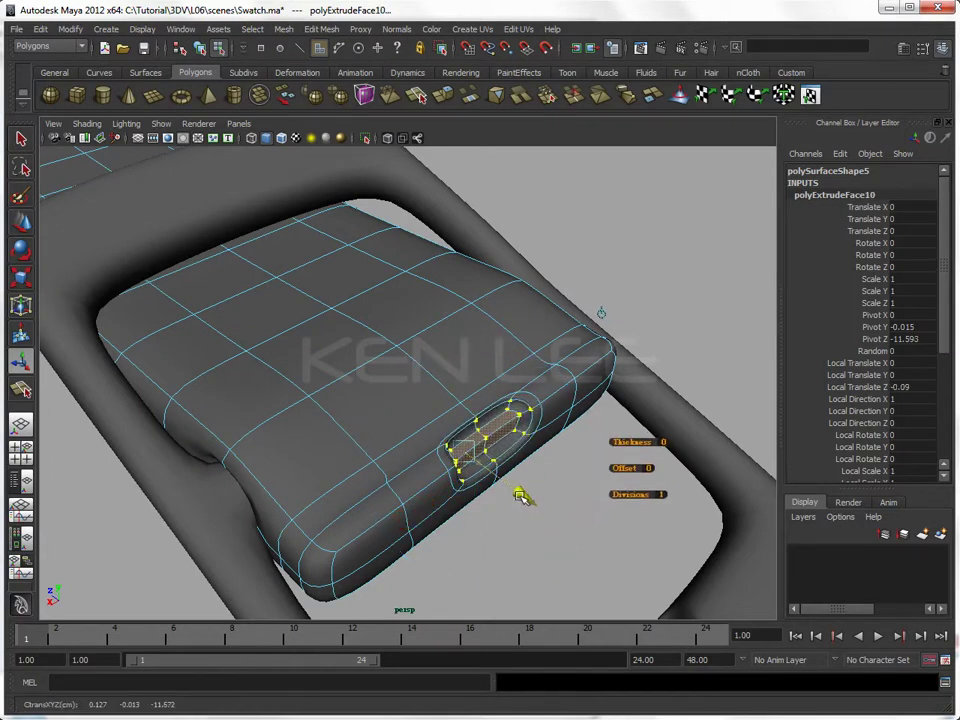
Step: Move an edge beside the recess to reshape the slot, then view it smoothed
click(596, 556)
key(F8)
mouse_move(497, 493)
alt+mouse_down()
mouse_move(369, 493)
mouse_move(390, 498)
mouse_move(364, 510)
mouse_move(356, 501)
alt+mouse_up()
click(475, 488)
right_drag(356, 501, 343, 460)
key(1)
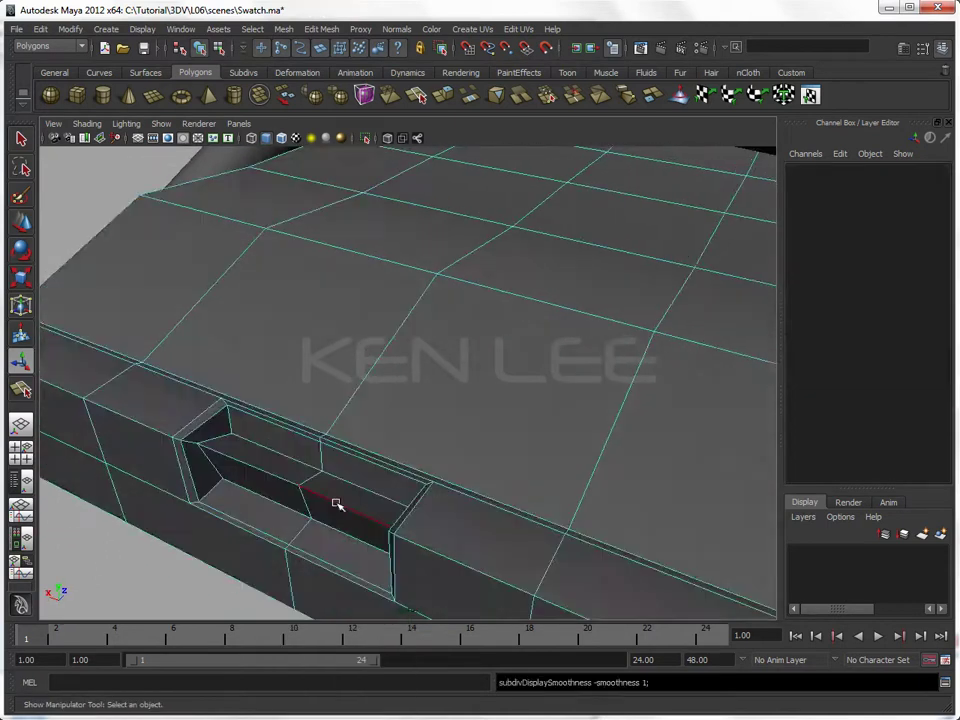
click(338, 502)
key(w)
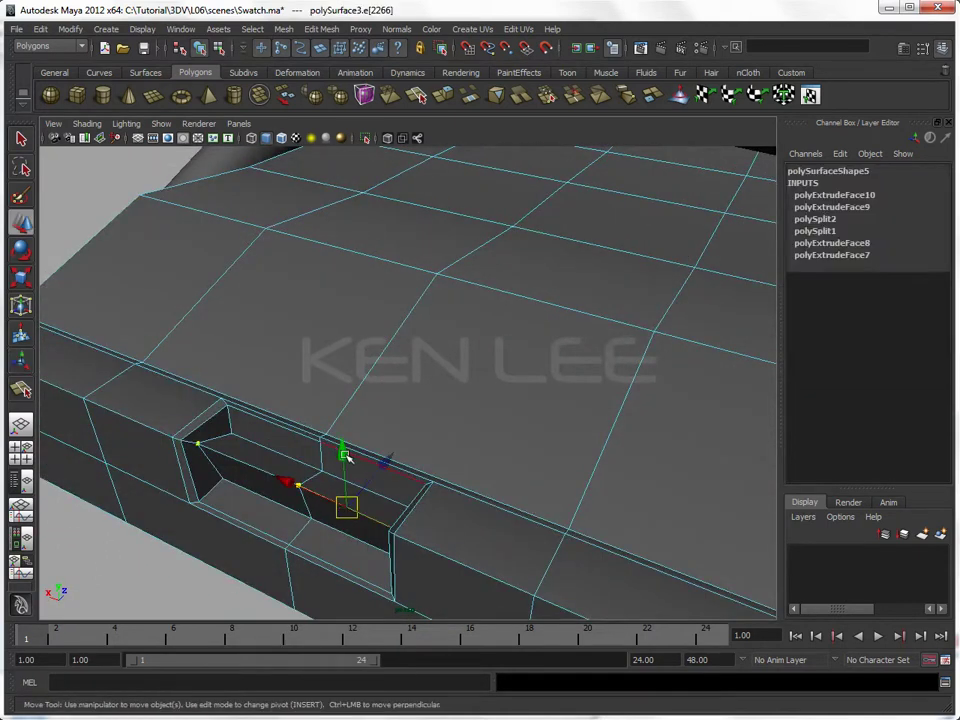
mouse_move(343, 456)
mouse_down()
mouse_move(362, 443)
mouse_move(360, 476)
mouse_move(553, 572)
mouse_move(364, 519)
mouse_move(469, 476)
mouse_move(253, 205)
mouse_up()
key(3)
click(551, 571)
click(551, 571)
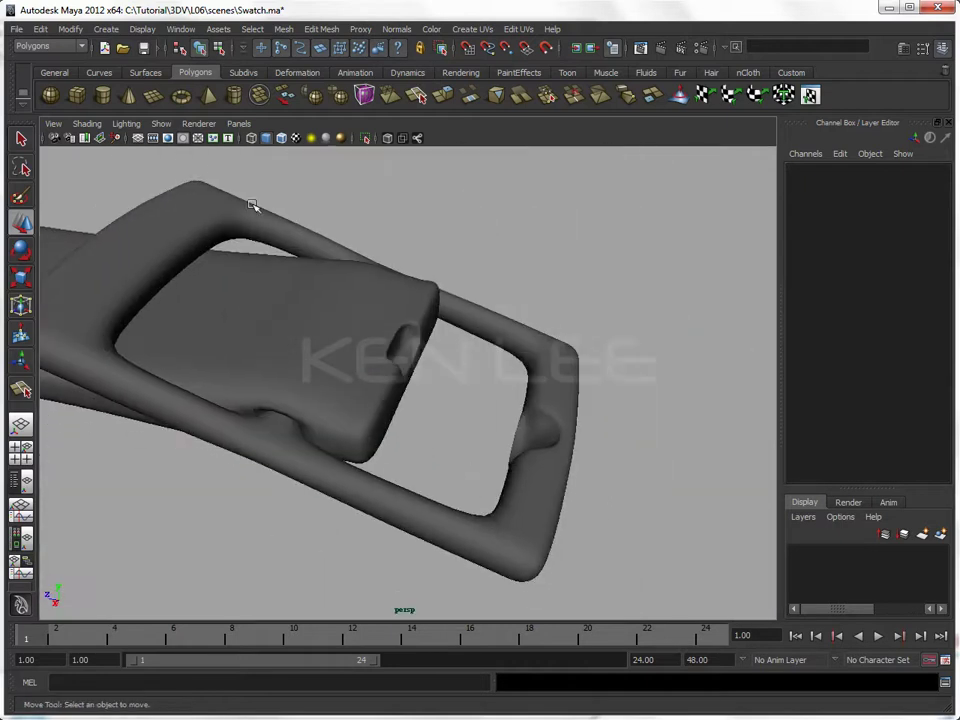
Step: Create a polygon cube beside the buckle with 5 depth subdivisions
click(80, 97)
scroll(79, 296, down, 3)
scroll(73, 307, down, 3)
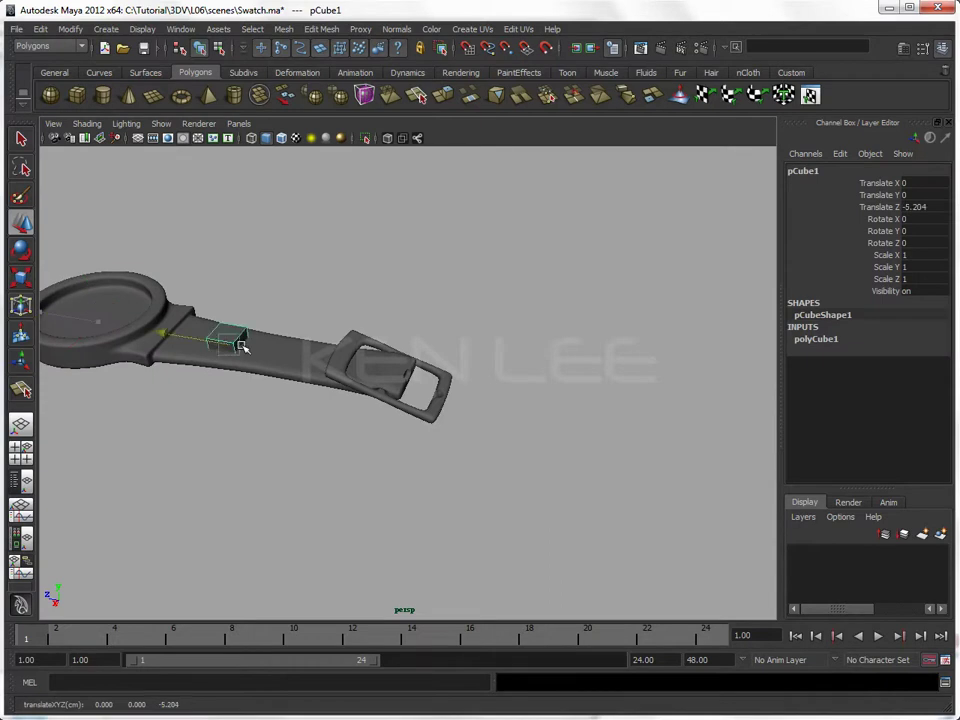
mouse_move(62, 315)
mouse_down()
mouse_move(400, 360)
mouse_move(500, 340)
mouse_up()
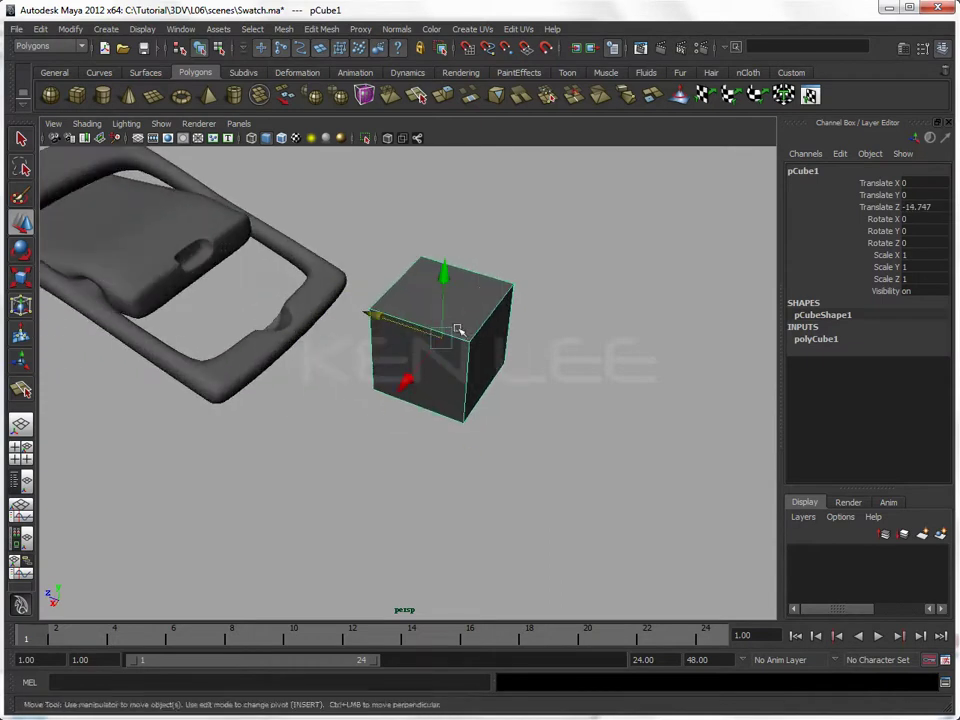
key(q)
click(816, 339)
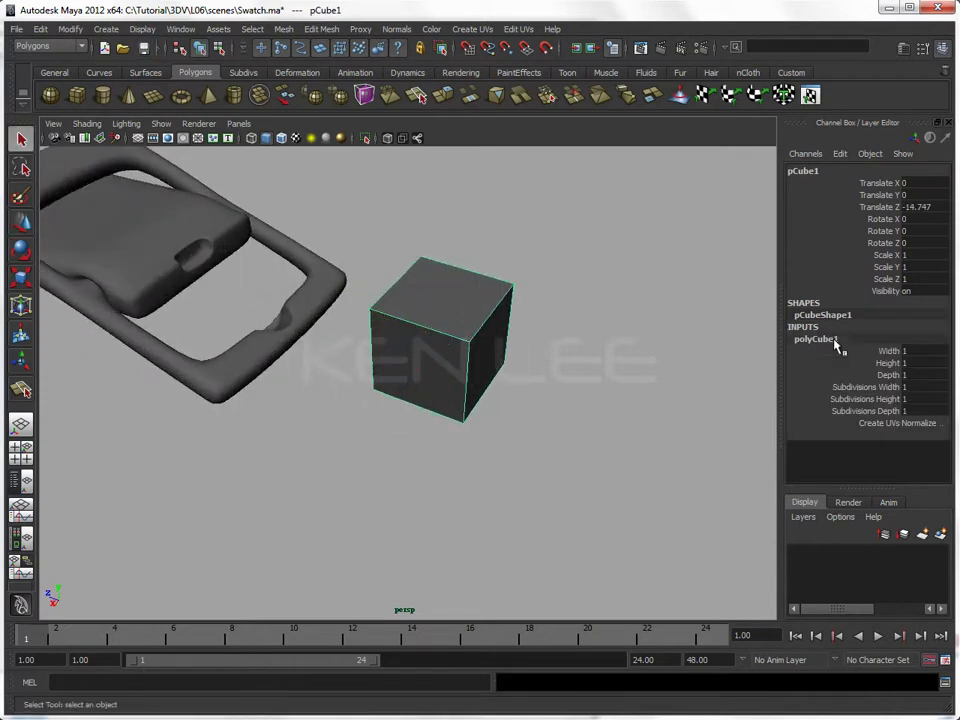
click(908, 410)
text(5)
key(Return)
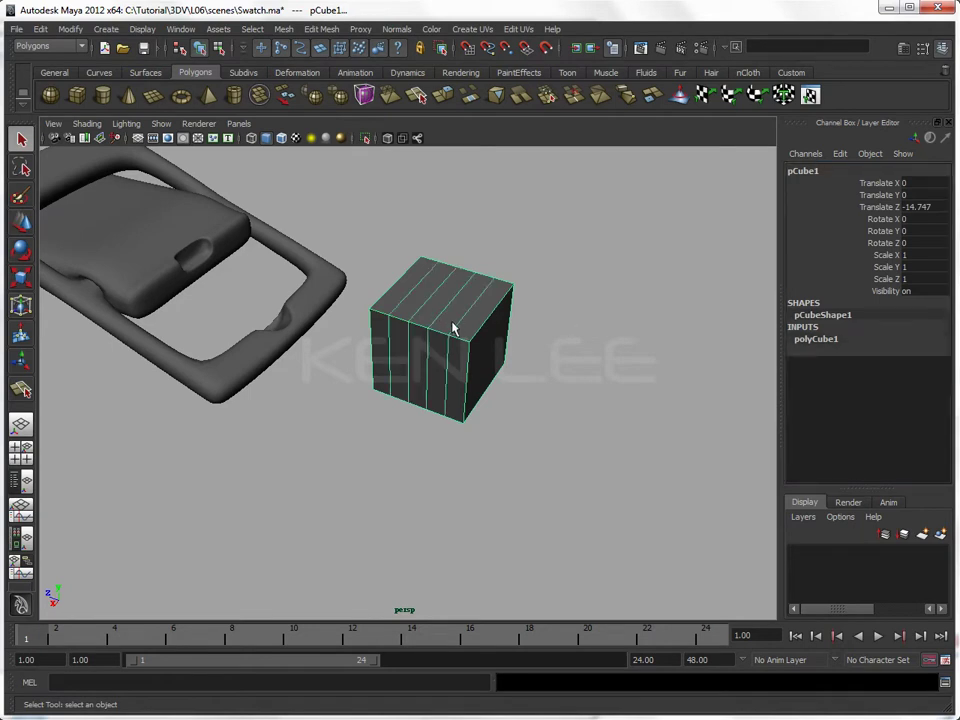
Step: Scale the cube down and stretch it into a long bar
key(r)
drag(438, 336, 387, 360)
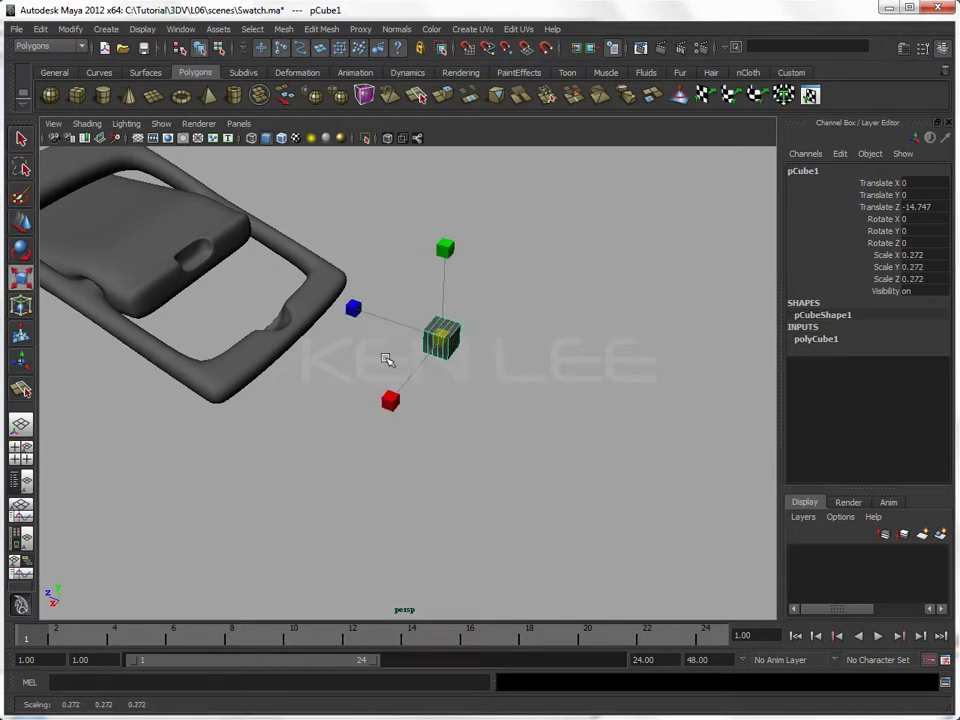
drag(358, 310, 100, 231)
key(3)
key(1)
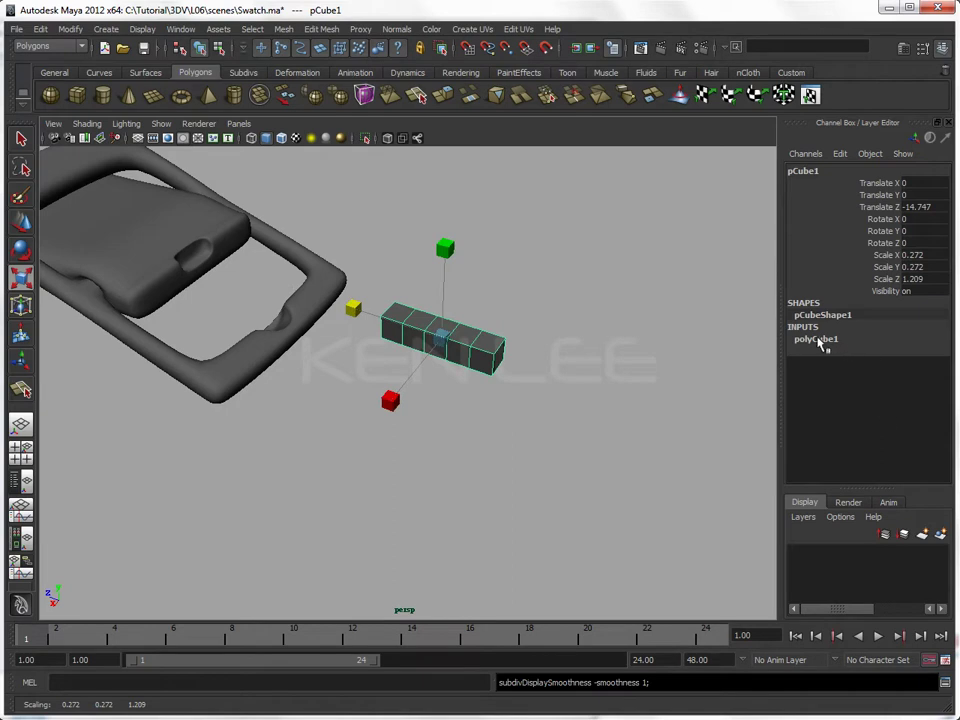
Step: Give the bar 2 height subdivisions and flatten it into a thin slab
click(818, 340)
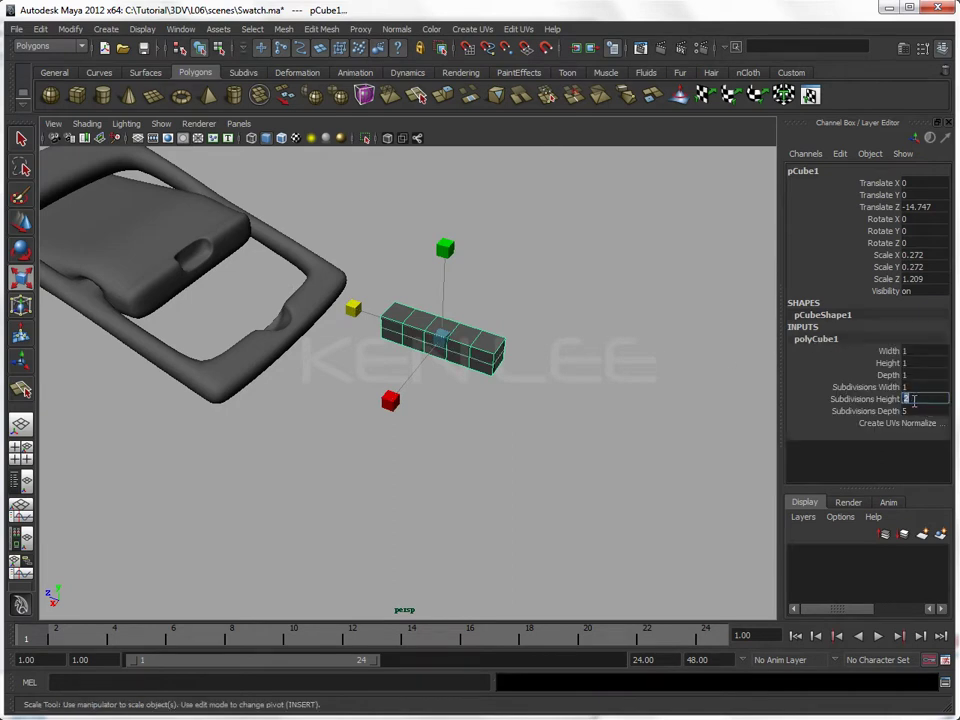
click(912, 386)
click(476, 345)
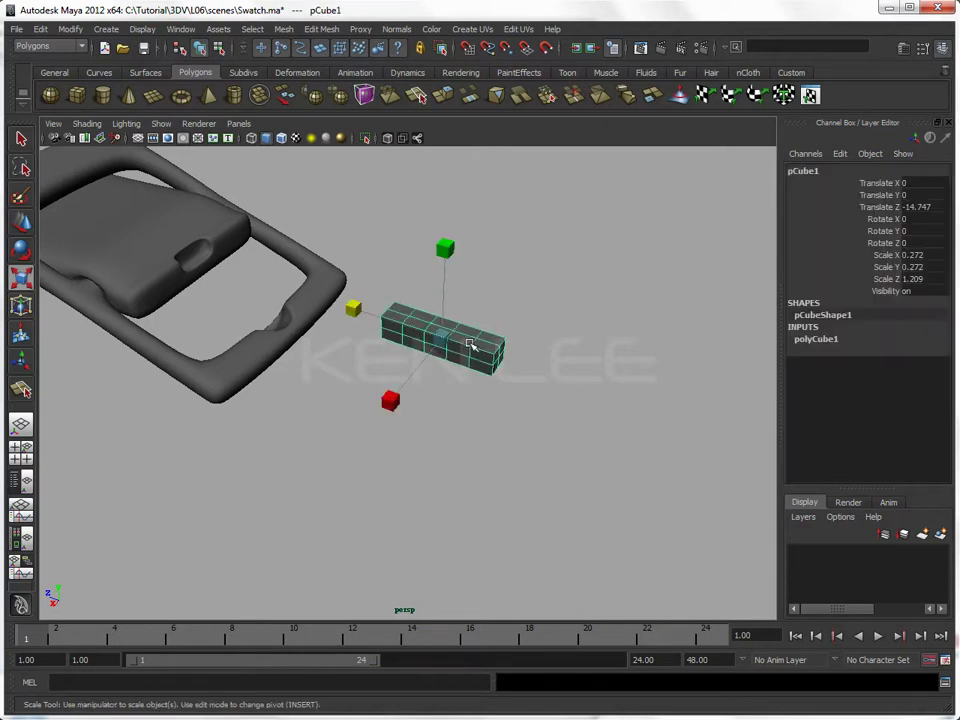
key(3)
key(1)
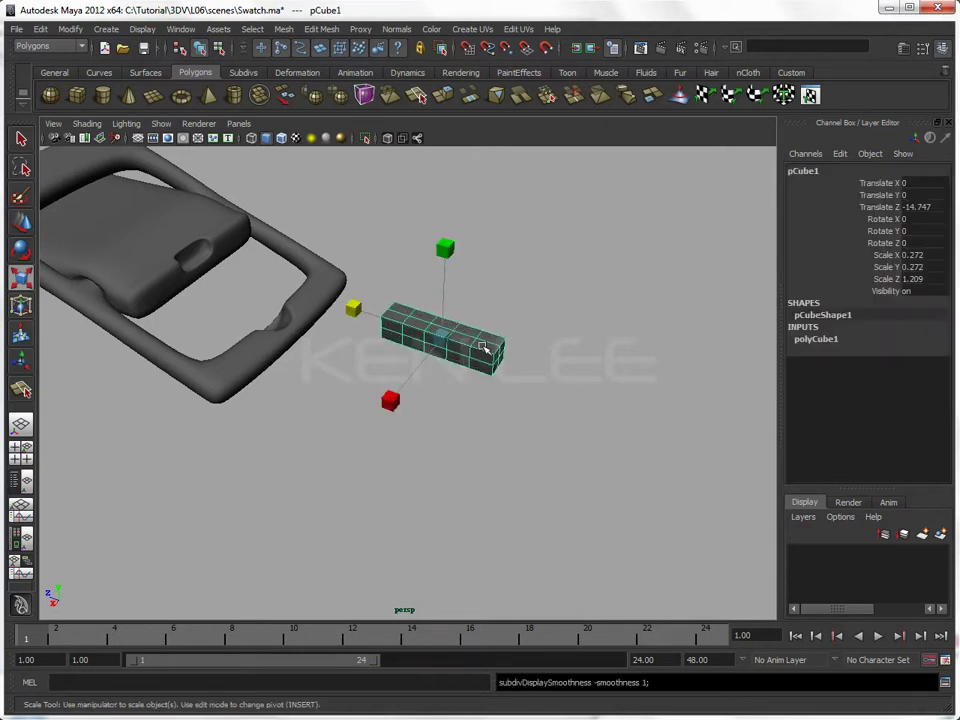
drag(445, 247, 439, 311)
key(space)
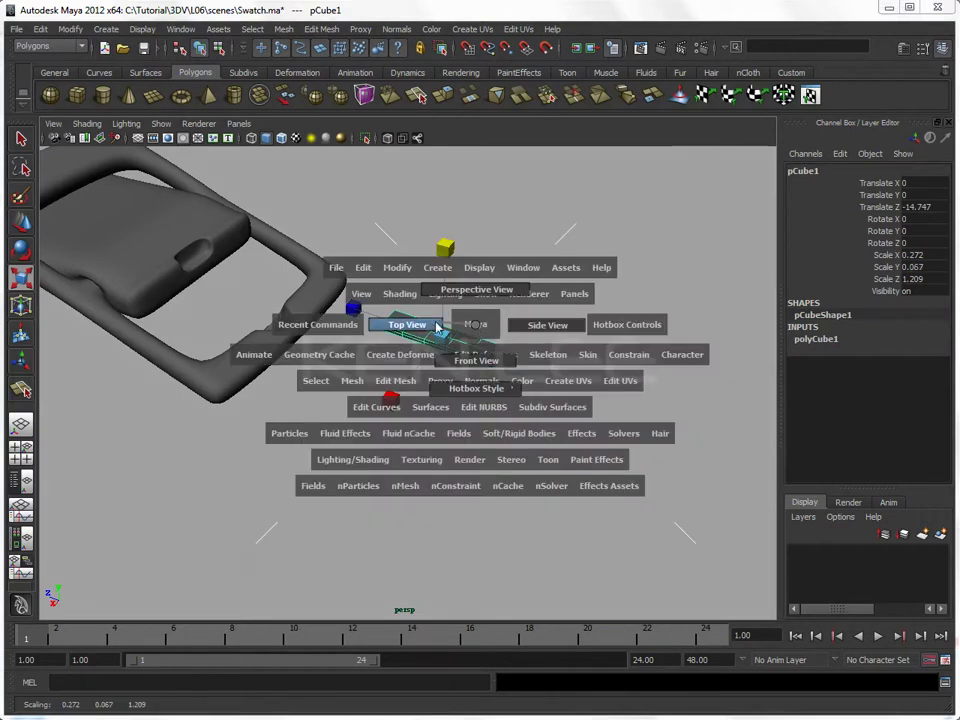
drag(445, 246, 452, 174)
Step: In top view, move the bar onto the buckle
key(space)
drag(468, 310, 451, 480)
key(w)
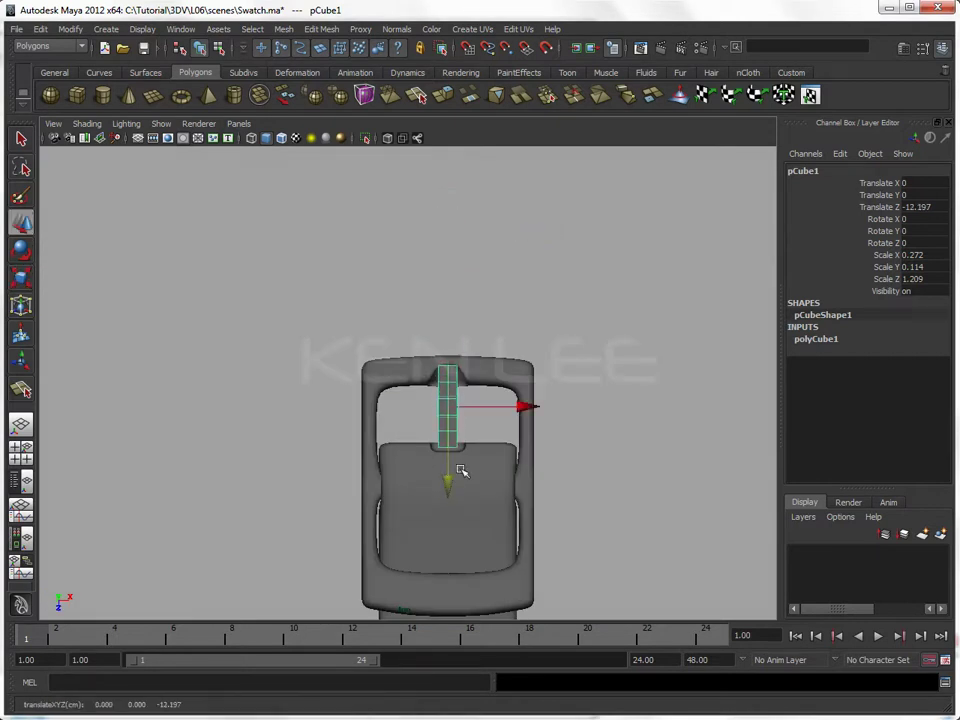
alt+middle_drag(506, 494, 489, 514)
scroll(484, 422, up, 3)
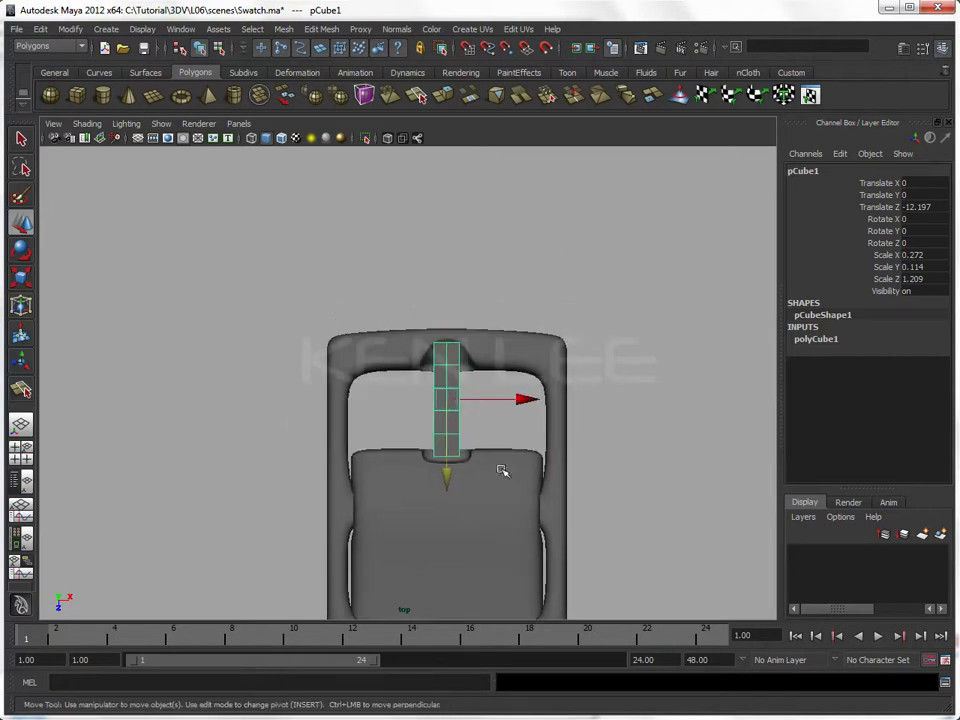
Step: Widen and lengthen the bar slightly and nudge it into place across the buckle opening
key(r)
drag(548, 399, 557, 396)
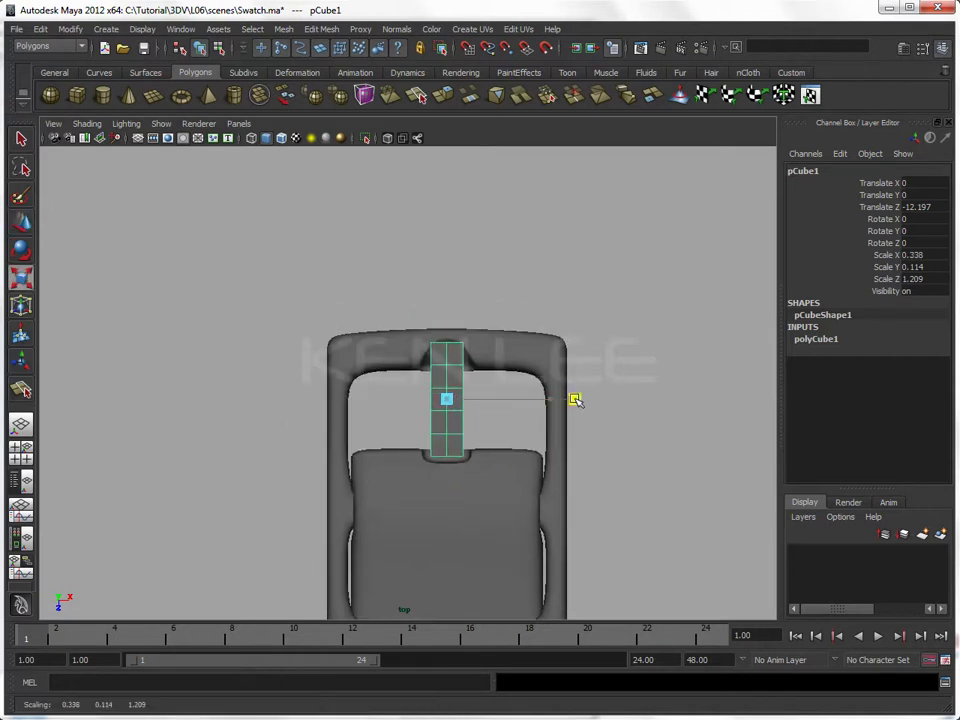
drag(447, 502, 448, 505)
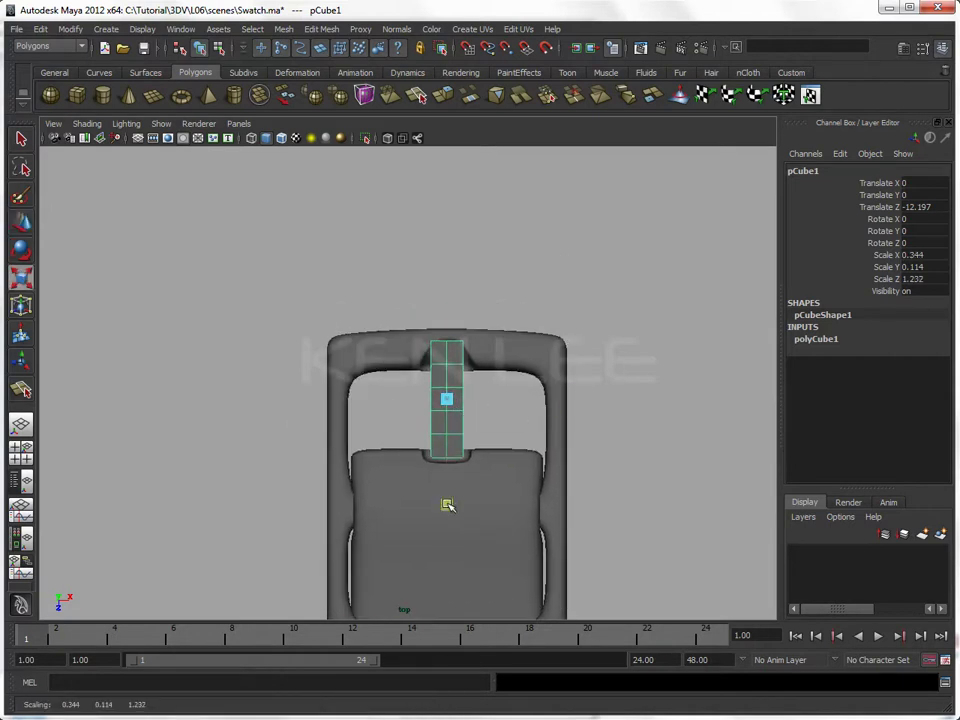
key(w)
drag(452, 461, 446, 463)
key(3)
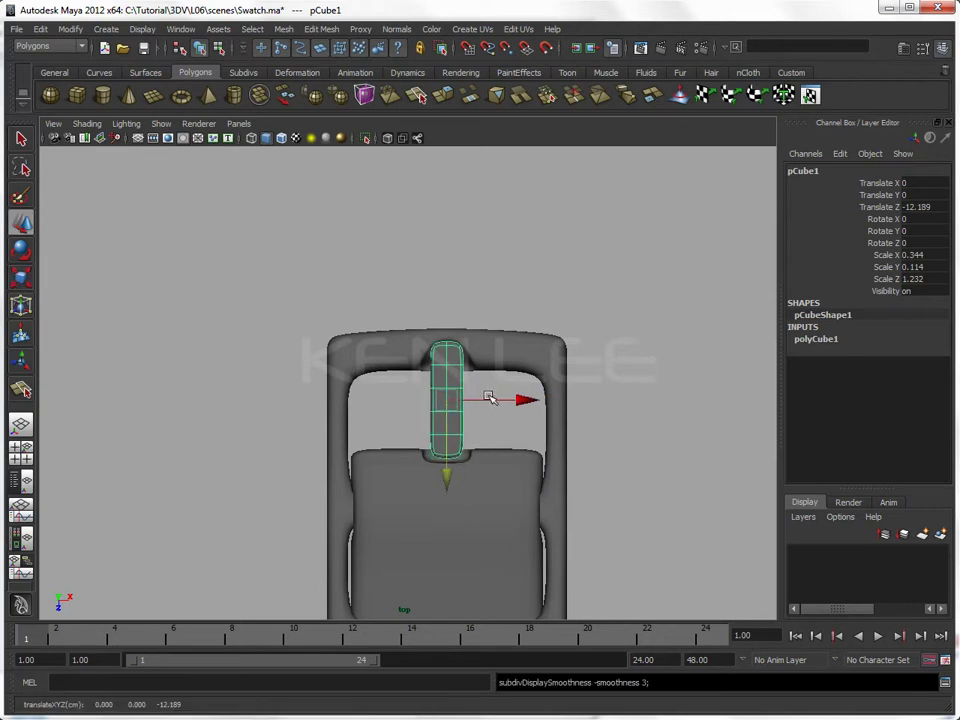
scroll(558, 417, up, 4)
drag(491, 501, 491, 506)
key(1)
Step: Raise the bar's depth subdivisions to 8 and check it smoothed
click(834, 342)
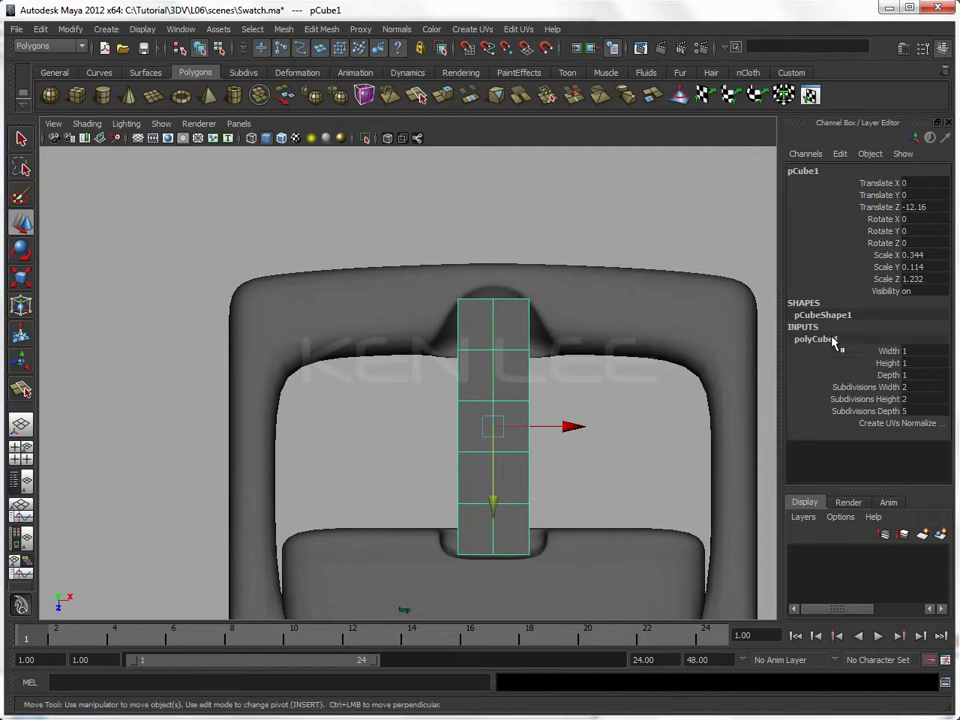
click(922, 410)
key(Return)
click(589, 499)
click(510, 455)
key(3)
ctrl+click(515, 453)
click(505, 437)
Step: Scale the vertices at the bar's far end inward to narrow its tip
right_drag(485, 355, 481, 378)
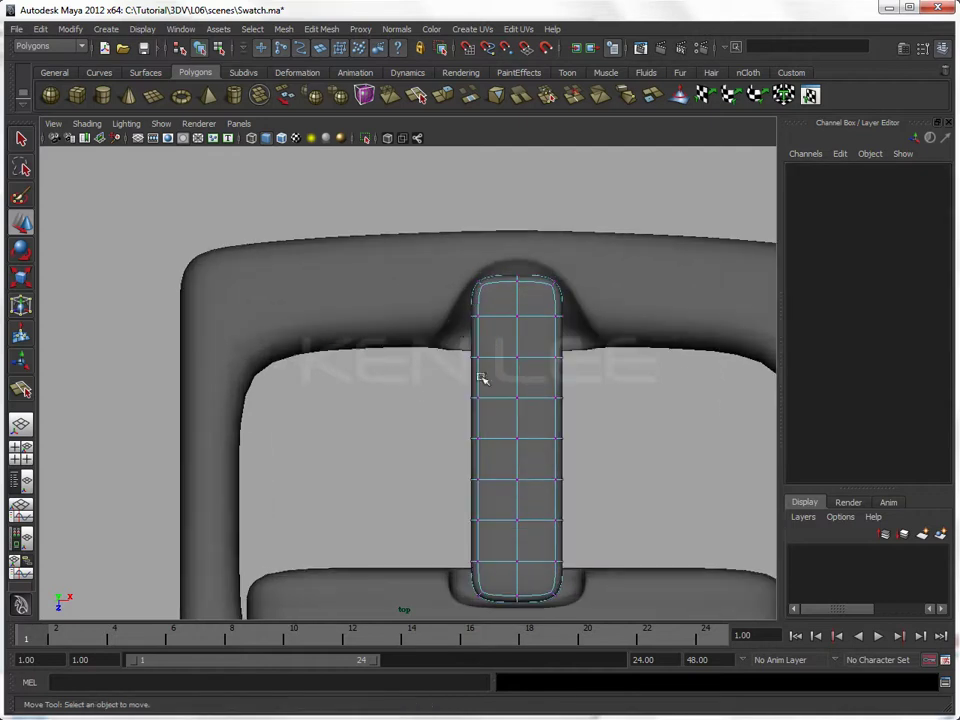
drag(449, 254, 643, 330)
key(r)
drag(426, 299, 422, 276)
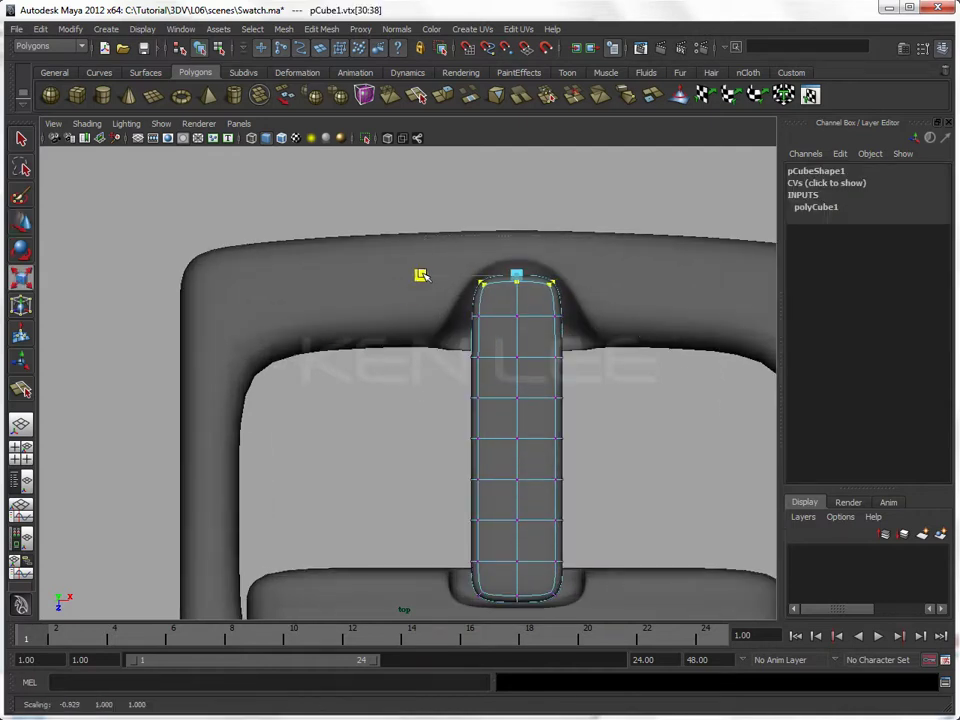
key(space)
drag(626, 461, 630, 442)
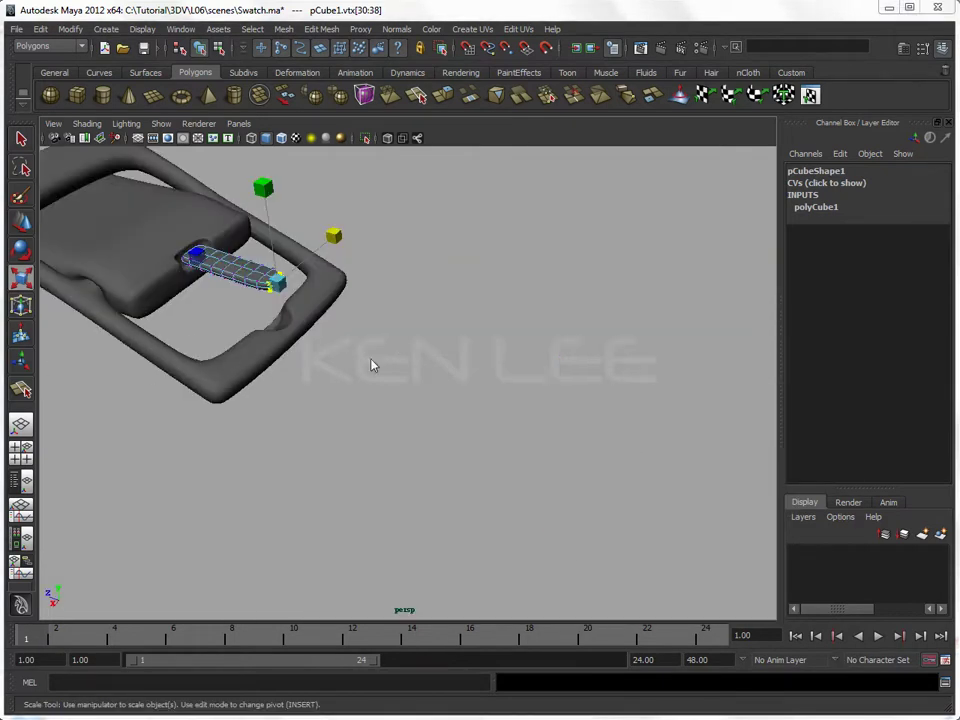
Step: In side view, check the reference photo and lower vertex rings to bend the bar
key(space)
drag(372, 360, 450, 362)
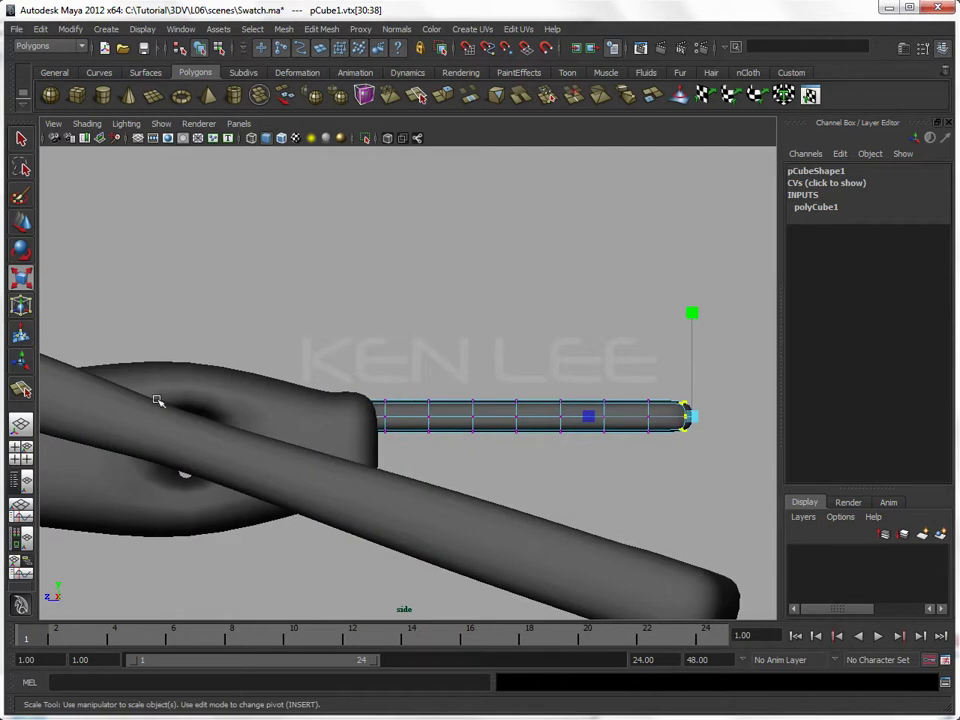
key(alt+Tab)
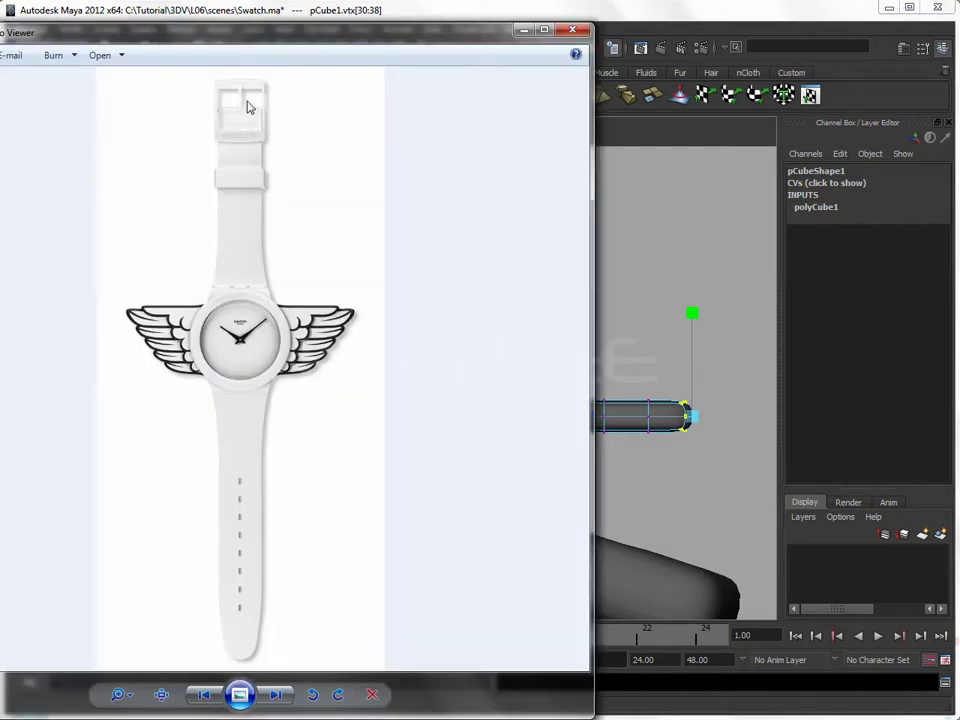
click(649, 298)
drag(489, 443, 455, 382)
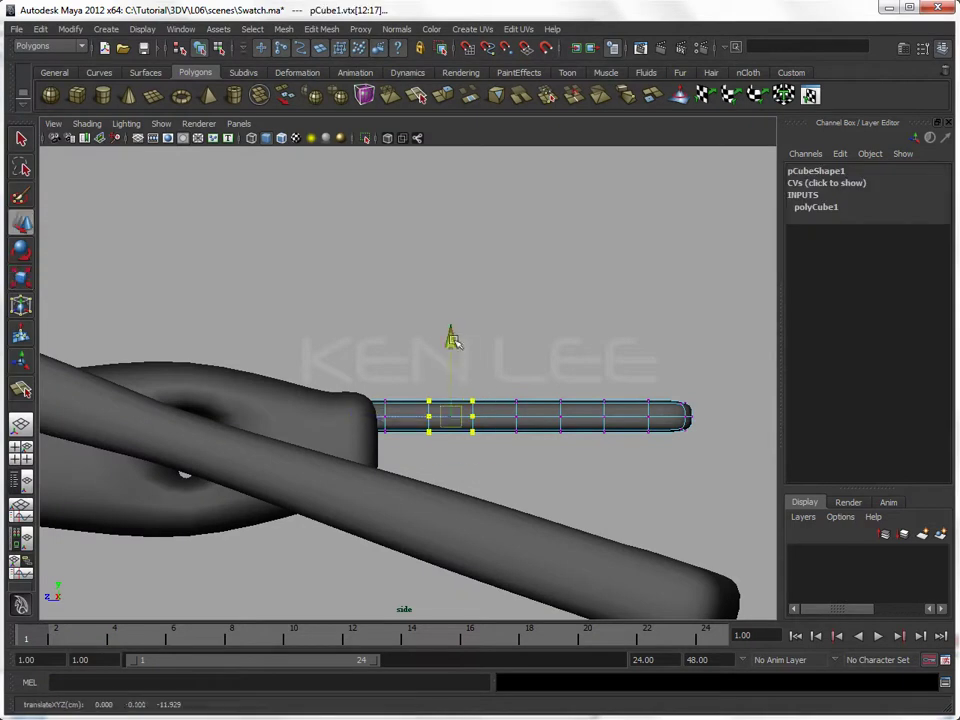
drag(450, 336, 450, 369)
key(ctrl+z)
shift+drag(530, 440, 486, 386)
drag(473, 340, 475, 365)
click(561, 354)
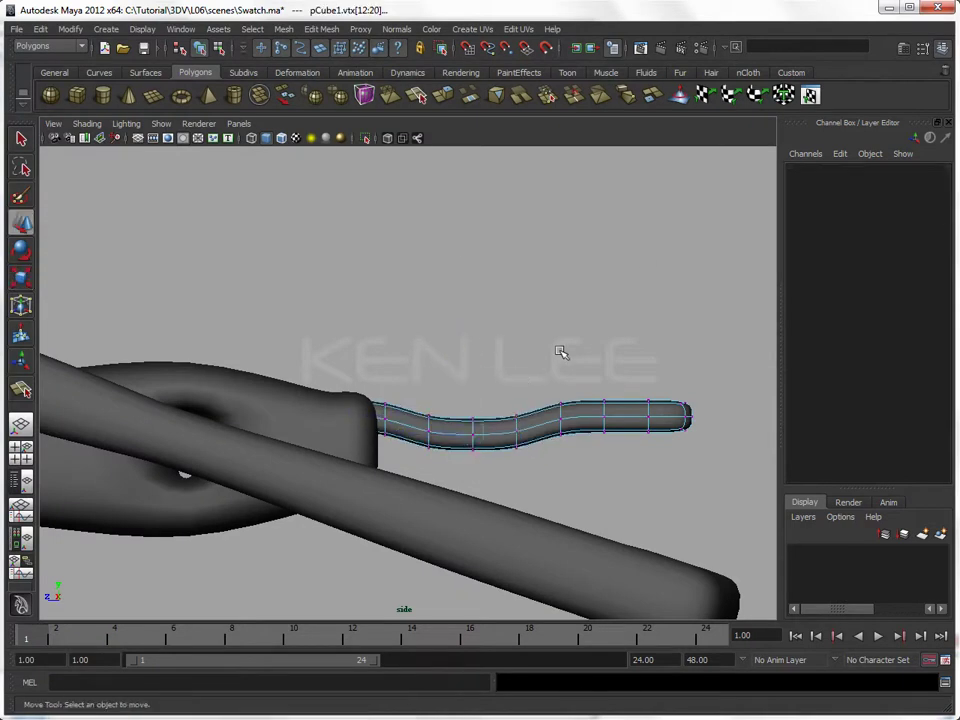
Step: Select the strap tube's end vertex columns and pull them downward
key(space)
drag(559, 349, 557, 328)
key(space)
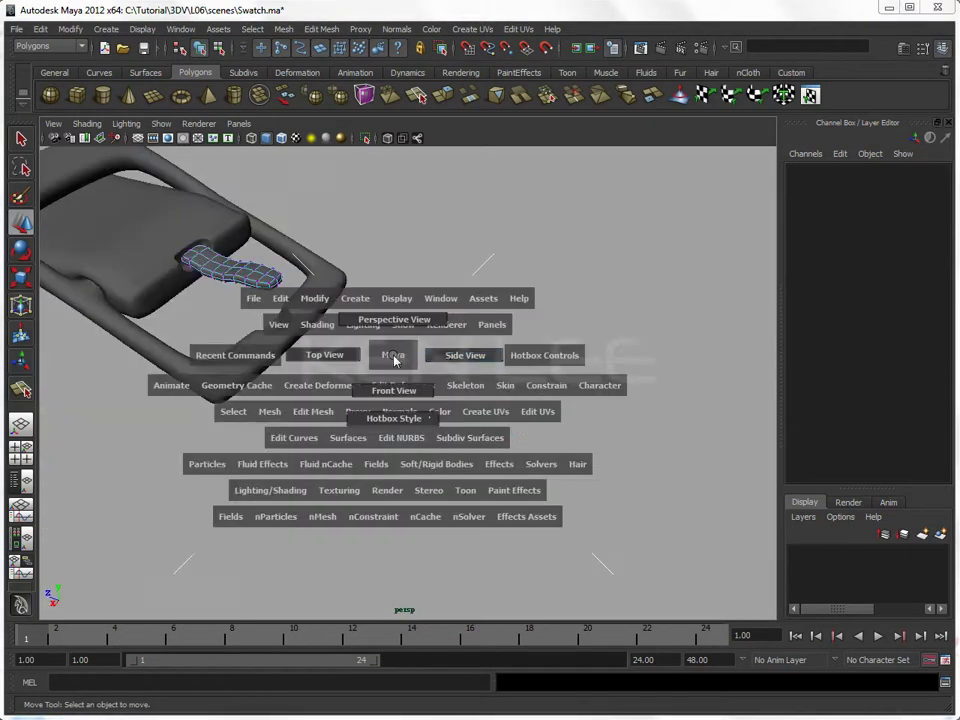
drag(412, 357, 470, 356)
drag(665, 385, 634, 398)
shift+drag(630, 450, 692, 388)
drag(668, 336, 670, 355)
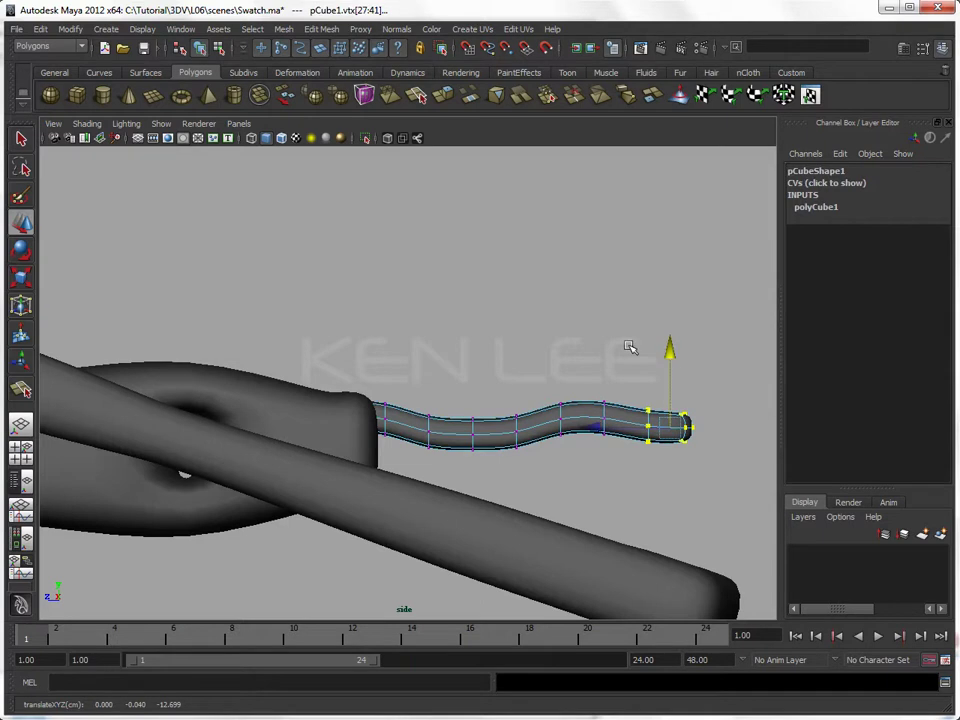
click(590, 335)
Step: Inspect the bent strap in perspective, then frame the whole watch in top view
key(space)
drag(553, 328, 551, 300)
mouse_move(518, 348)
alt+mouse_down()
mouse_move(480, 385)
mouse_move(518, 346)
mouse_move(225, 379)
mouse_move(454, 441)
mouse_move(507, 432)
mouse_move(448, 422)
alt+mouse_up()
key(space)
alt+right_drag(448, 422, 285, 433)
mouse_move(285, 433)
alt+middle_down()
mouse_move(379, 315)
mouse_move(381, 377)
mouse_move(390, 362)
alt+middle_up()
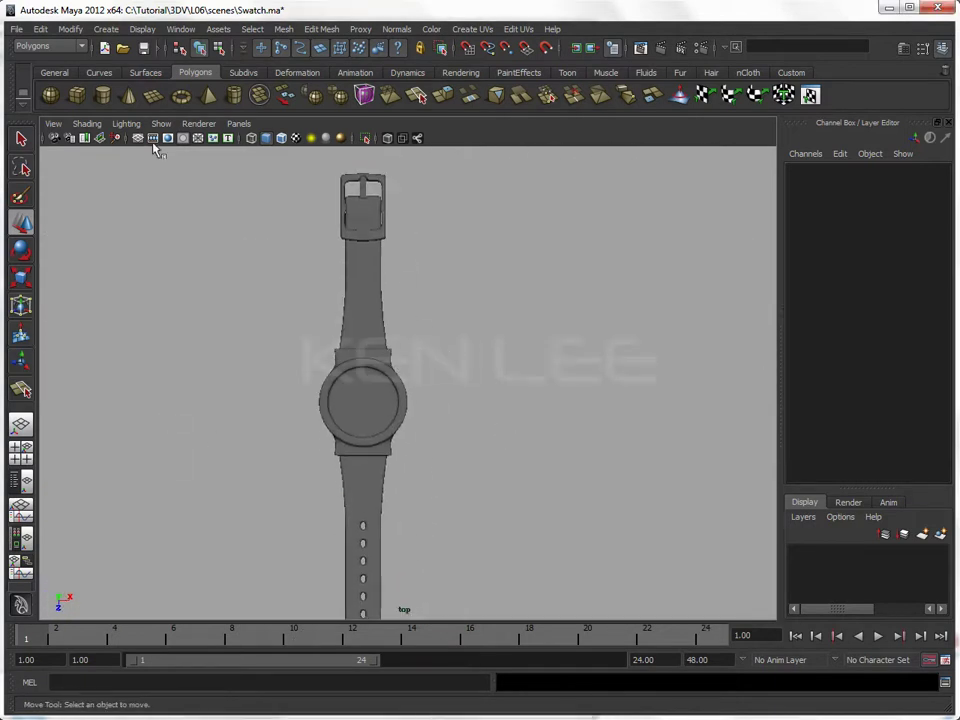
Step: Save the watch scene, glance at the reference photo, and return to Maya
click(143, 47)
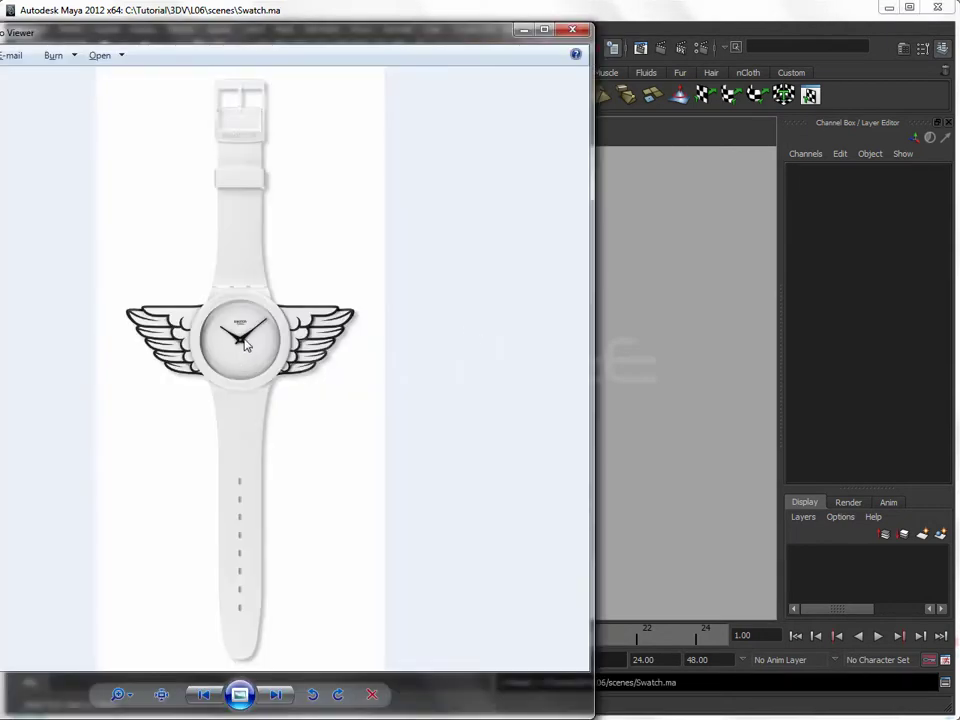
click(656, 332)
scroll(381, 369, up, 3)
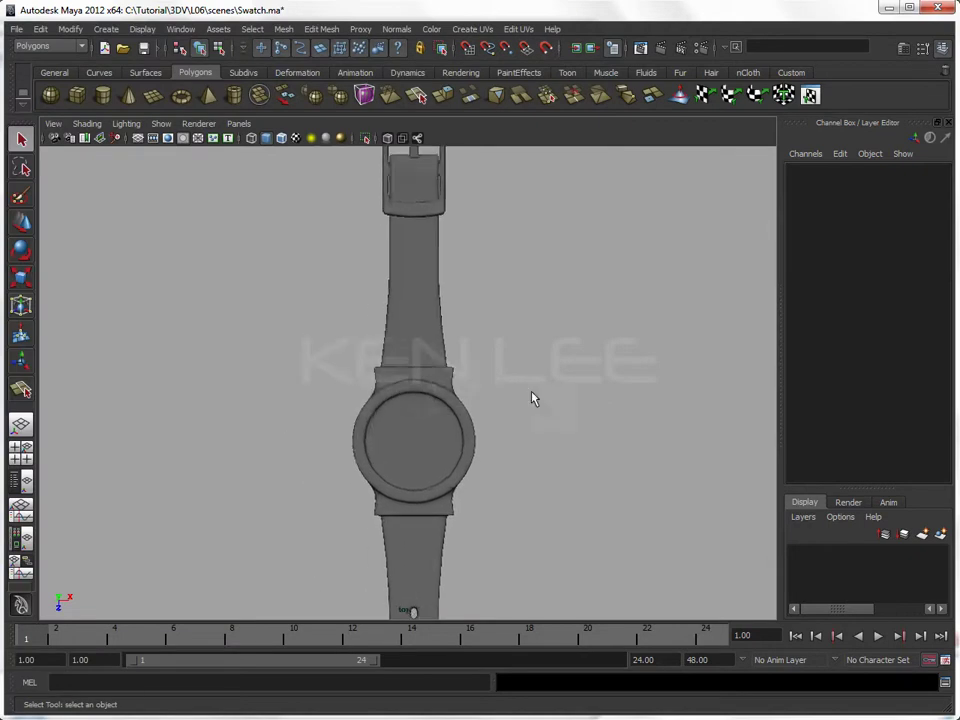
scroll(534, 396, up, 2)
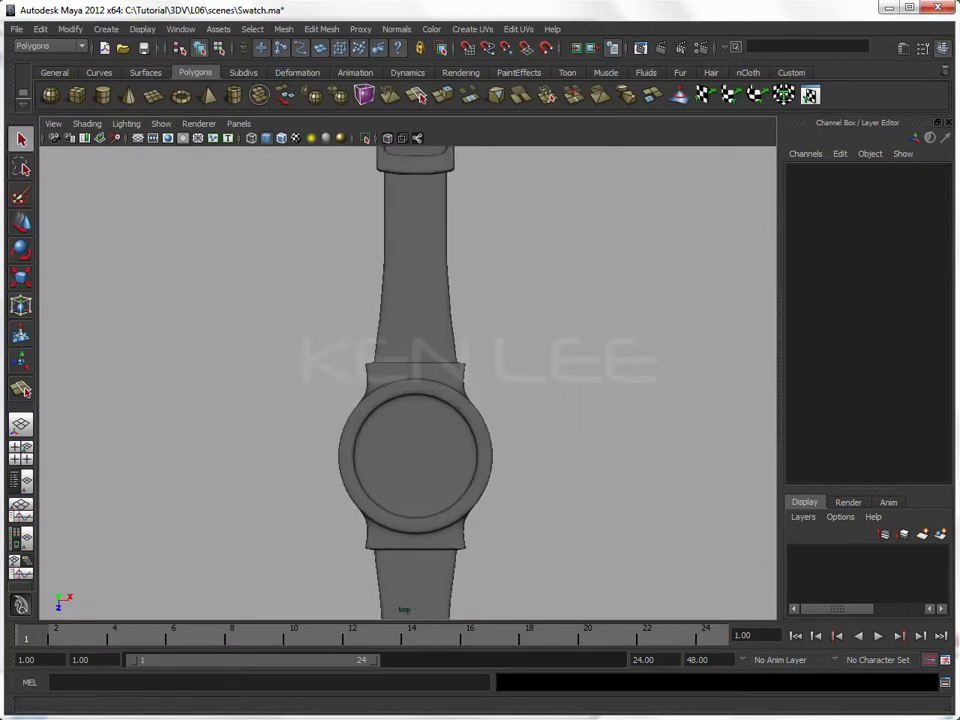
key(alt+Tab)
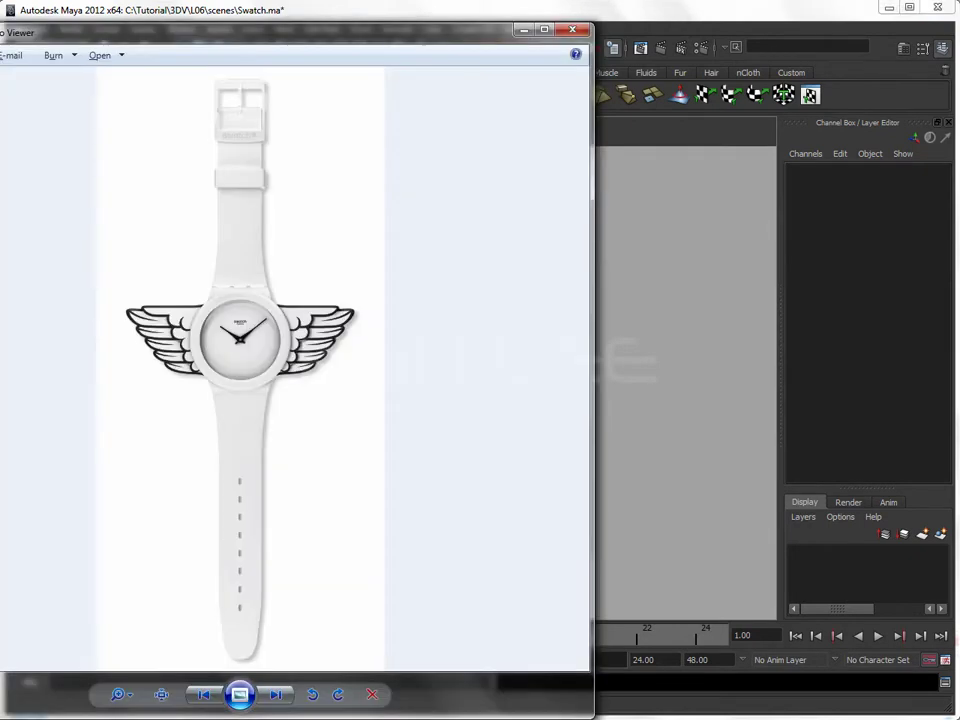
click(643, 251)
Step: Create a polygon cube shown in wireframe and set its Subdivisions Depth to 2
click(86, 100)
key(4)
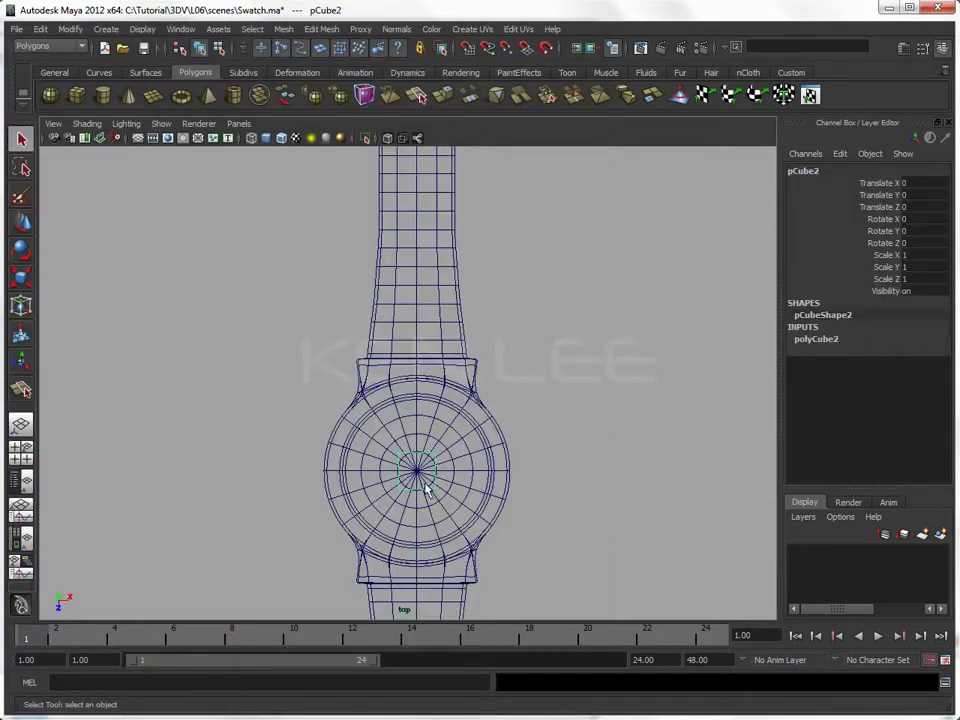
key(r)
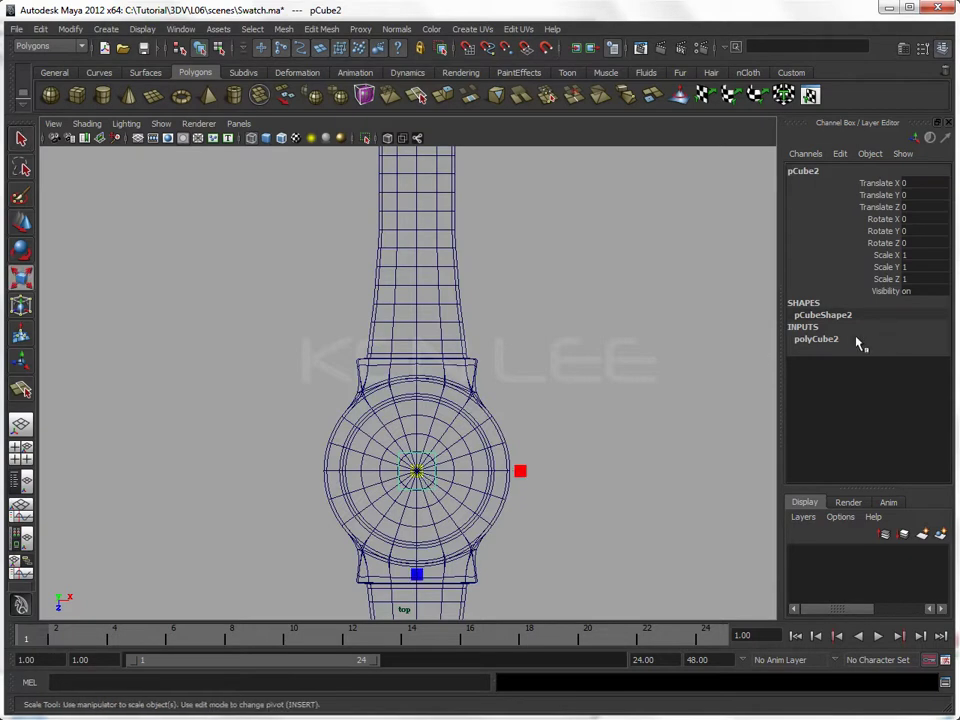
click(857, 341)
double_click(925, 398)
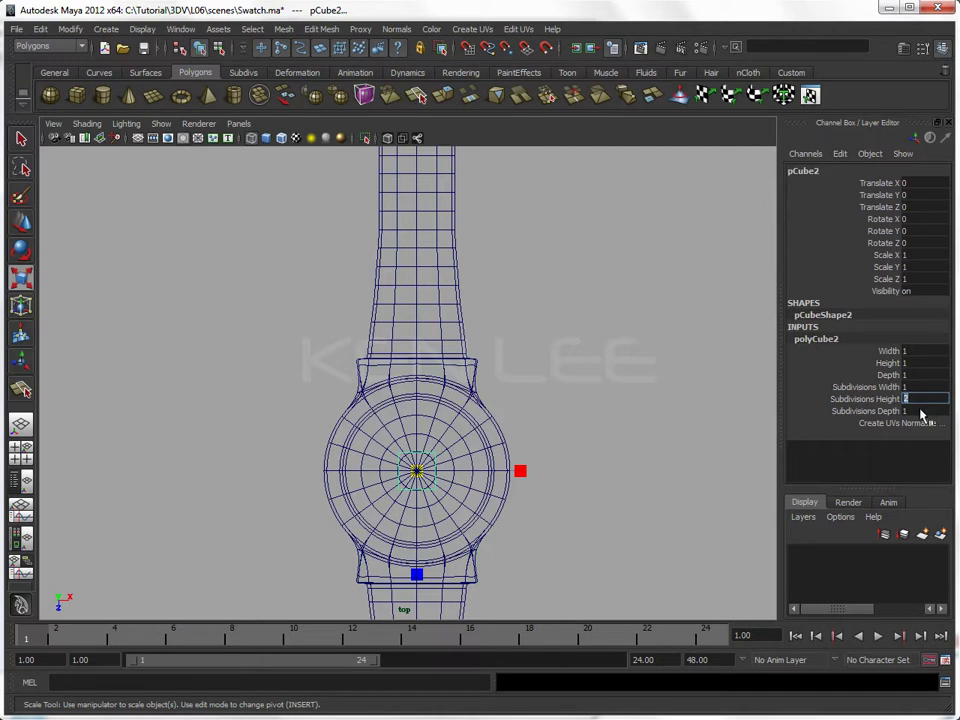
double_click(920, 410)
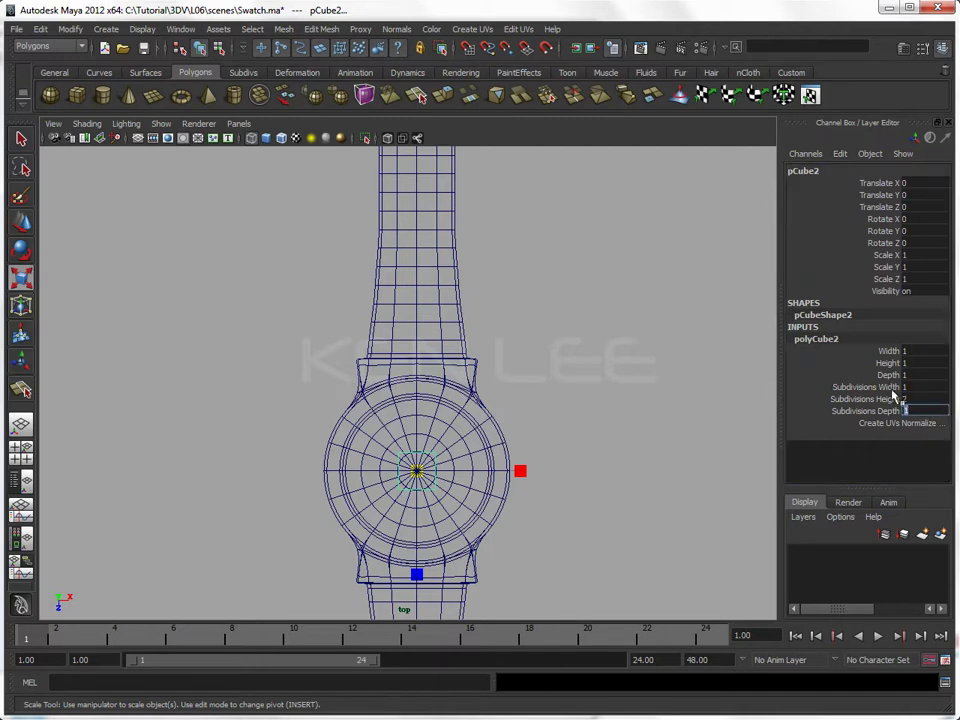
click(892, 388)
click(890, 399)
click(888, 411)
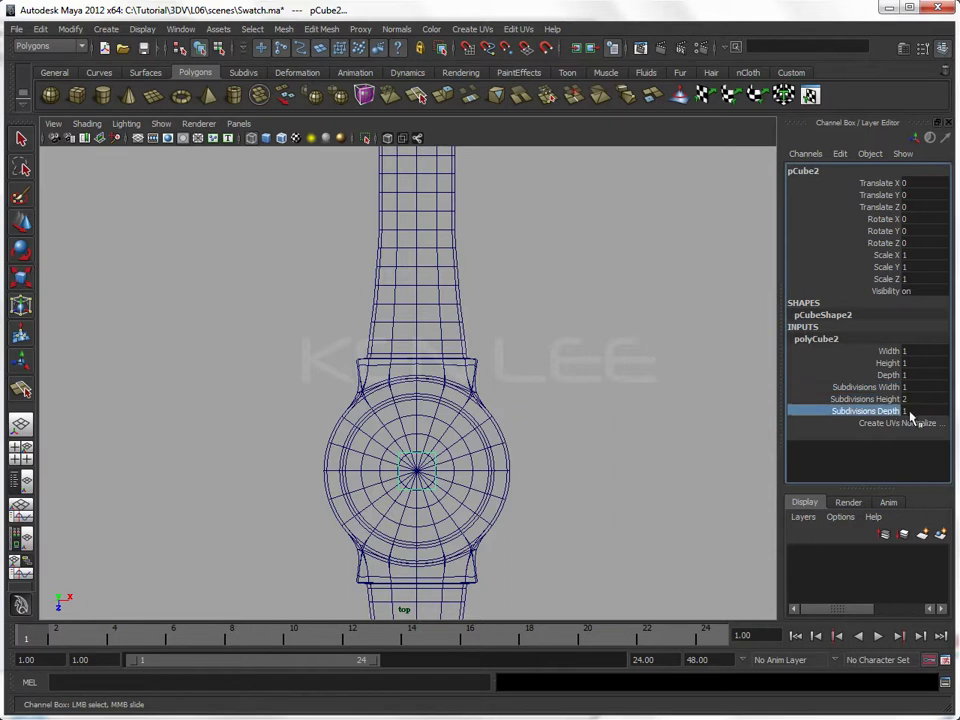
double_click(912, 412)
text(2)
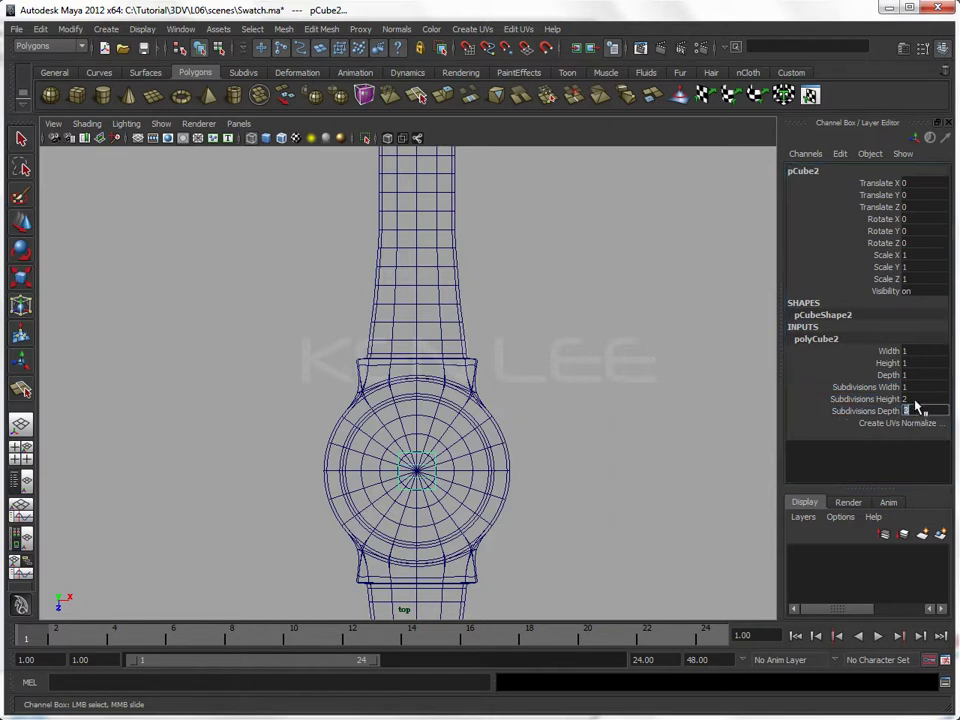
double_click(907, 387)
click(553, 424)
Step: Show the watch reference image plane and stretch the cube lengthwise to hand length
key(r)
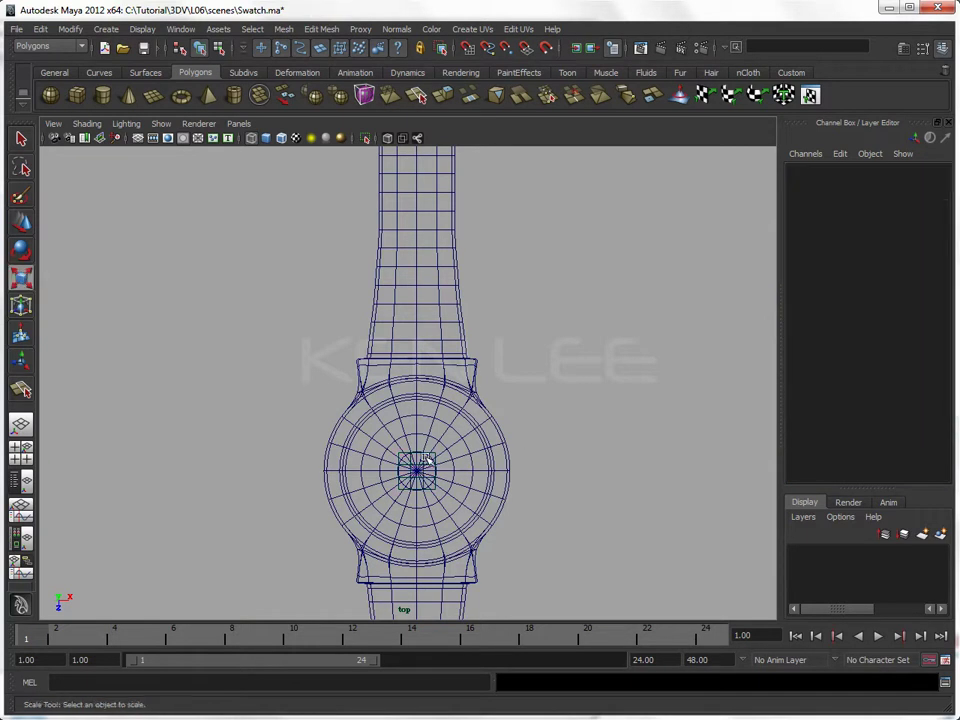
scroll(480, 446, up, 2)
scroll(473, 430, up, 2)
click(478, 459)
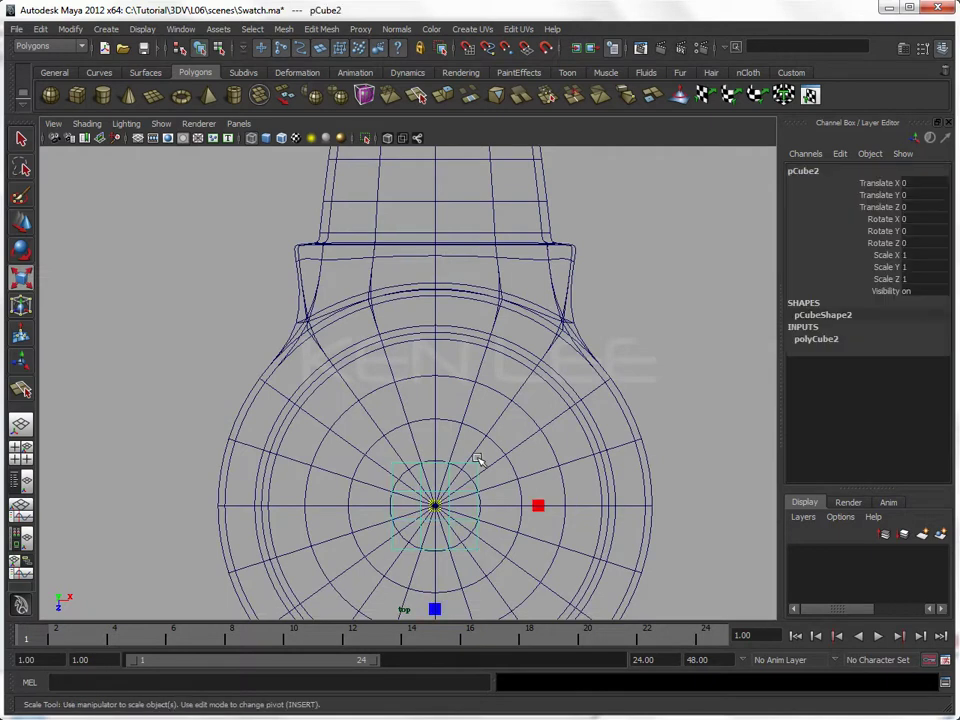
scroll(457, 561, down, 2)
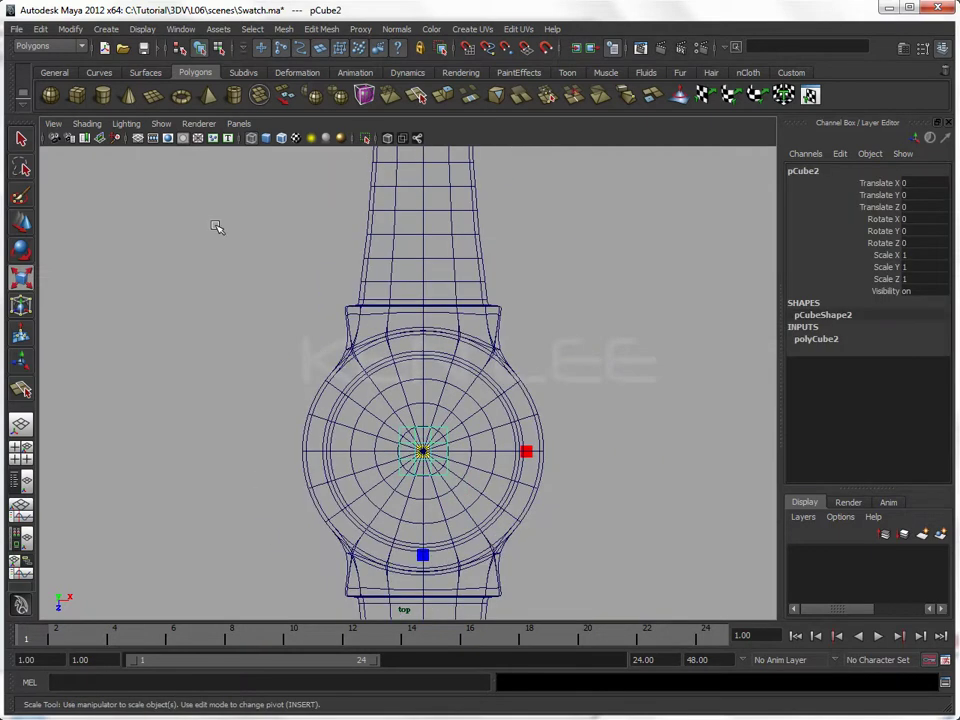
click(161, 123)
click(222, 277)
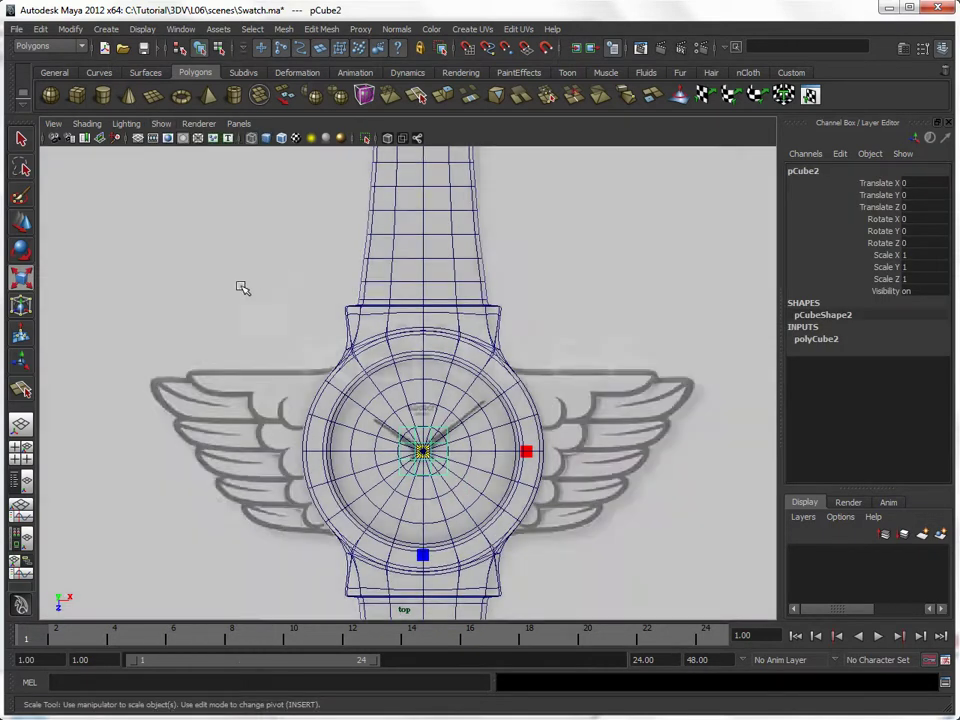
scroll(414, 212, up, 3)
scroll(491, 317, up, 3)
drag(398, 536, 407, 632)
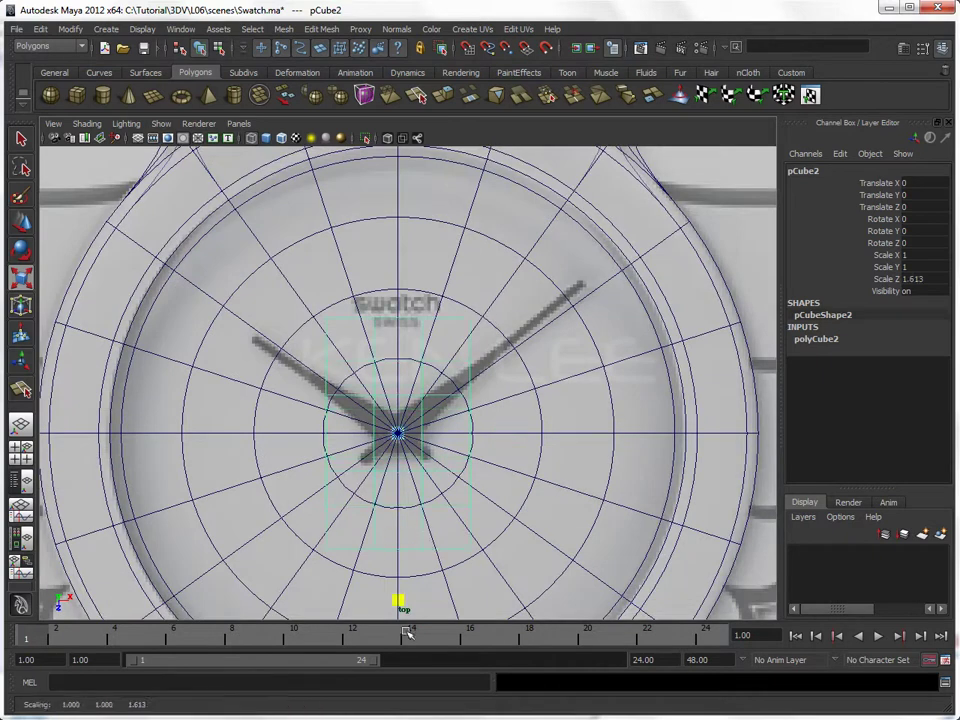
scroll(336, 508, down, 3)
alt+middle_drag(336, 508, 336, 482)
drag(398, 480, 399, 510)
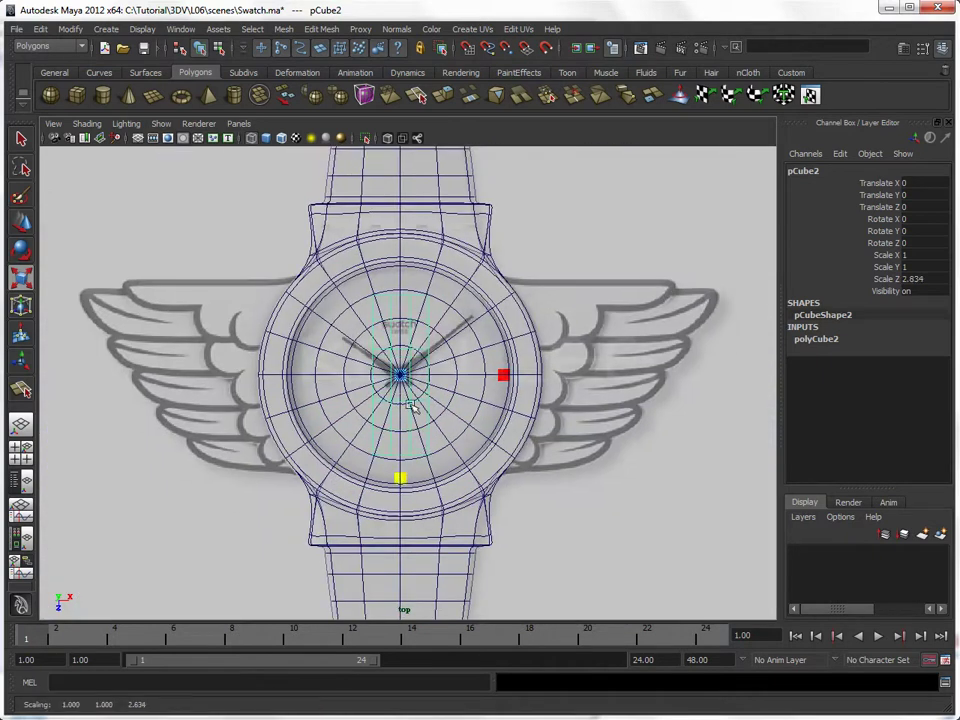
Step: Move the cube up so its base lines up with the dial centre
key(w)
scroll(390, 425, up, 2)
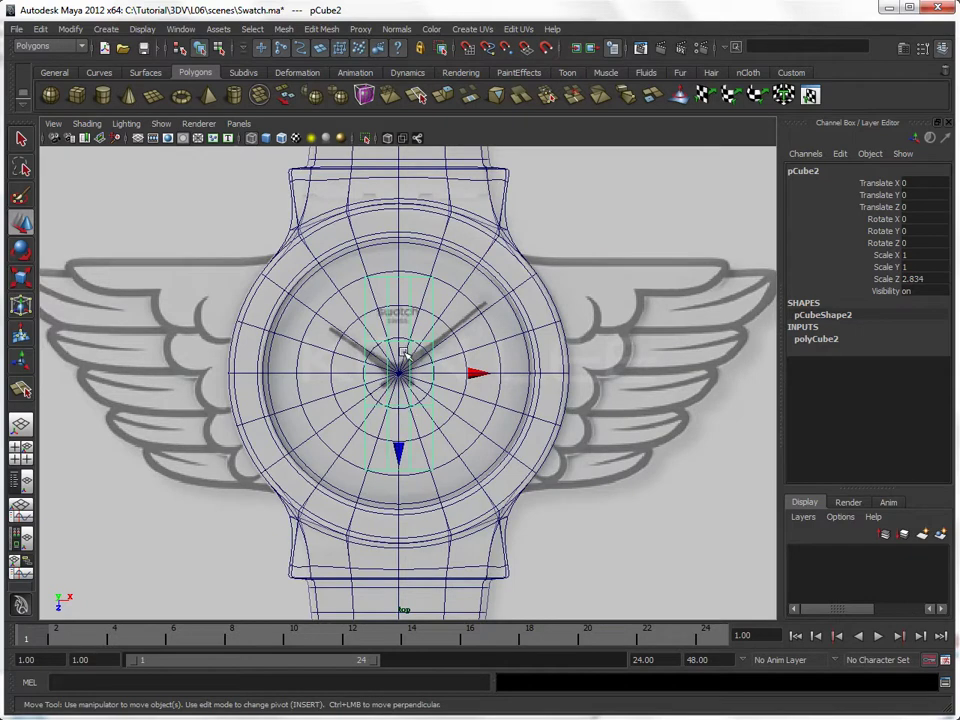
key(ctrl+1)
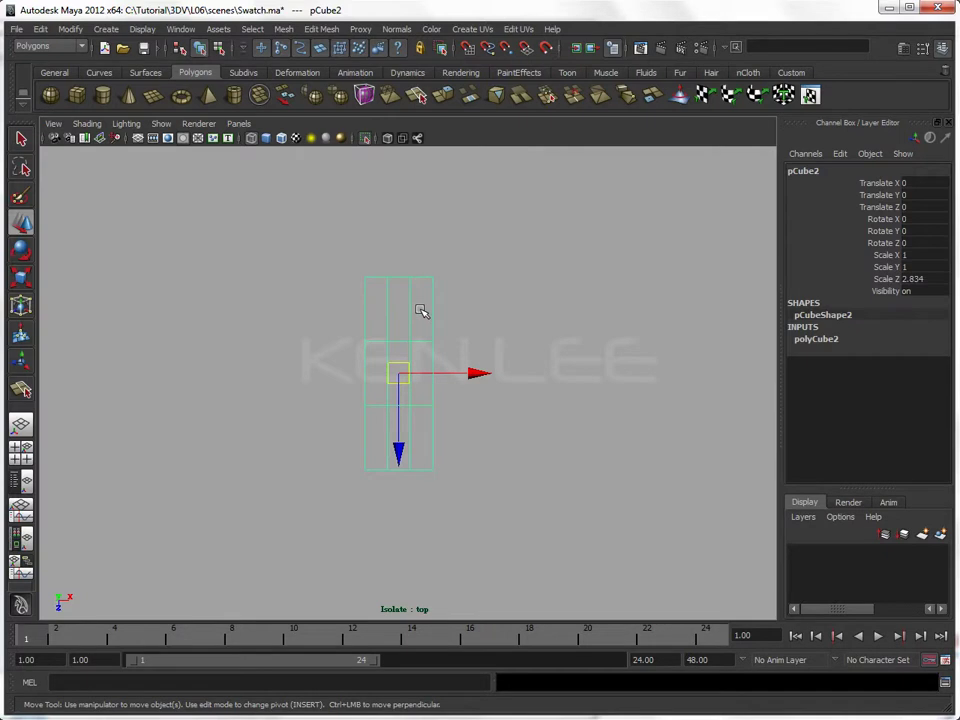
click(519, 369)
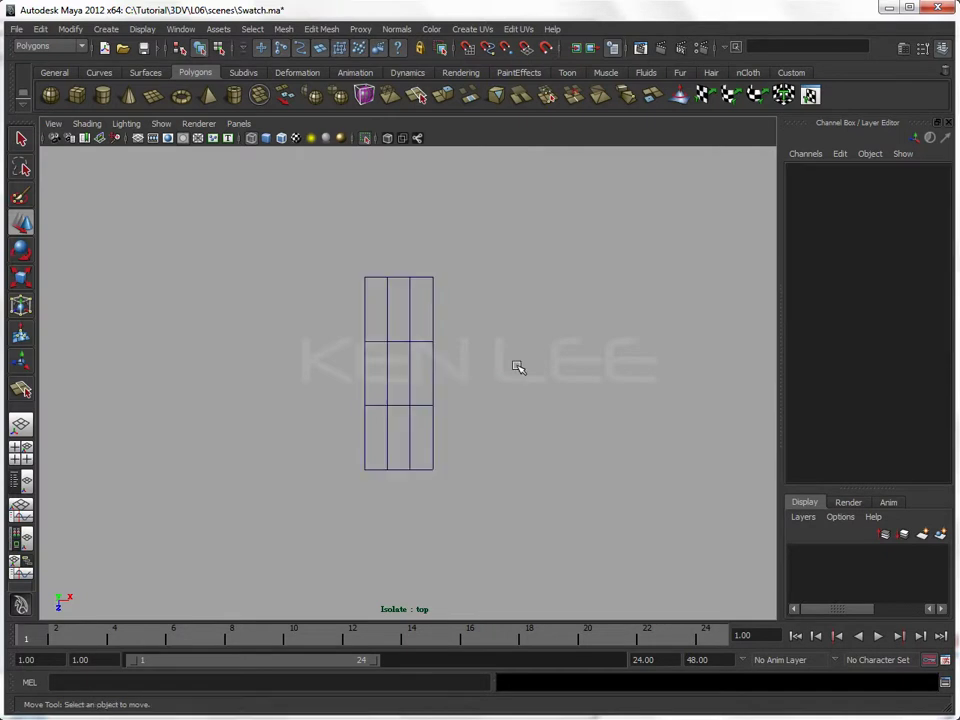
key(ctrl+1)
click(410, 345)
mouse_move(401, 366)
mouse_down()
mouse_move(399, 352)
mouse_move(398, 446)
mouse_move(399, 396)
mouse_up()
key(r)
key(w)
key(r)
key(w)
alt+right_drag(399, 396, 540, 386)
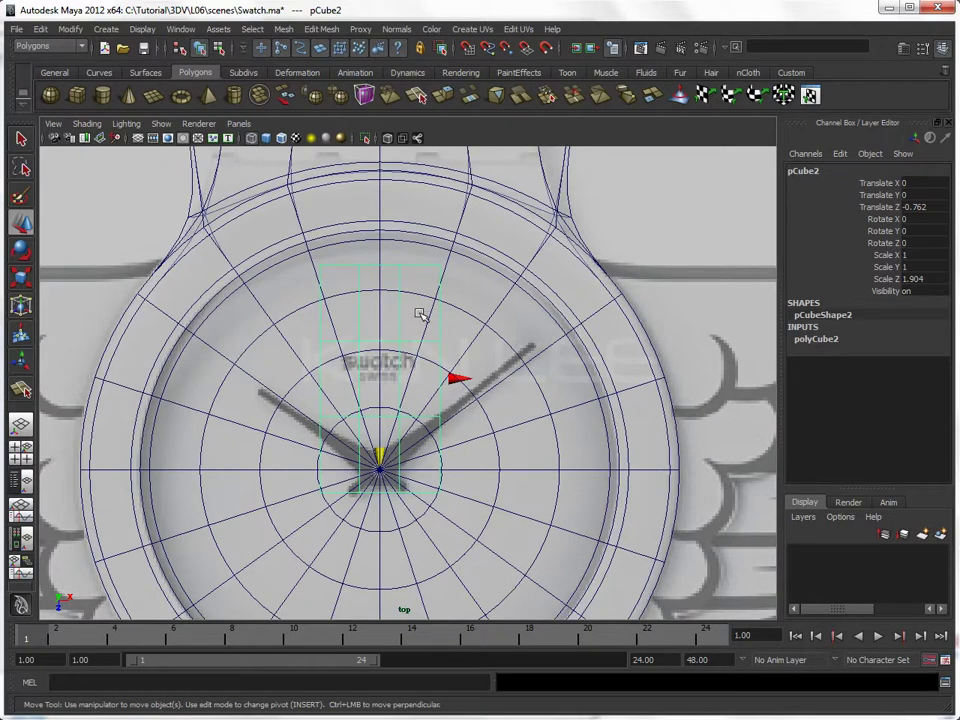
Step: Narrow the cube in X to the hand's width, about 0.258
key(r)
drag(485, 377, 406, 385)
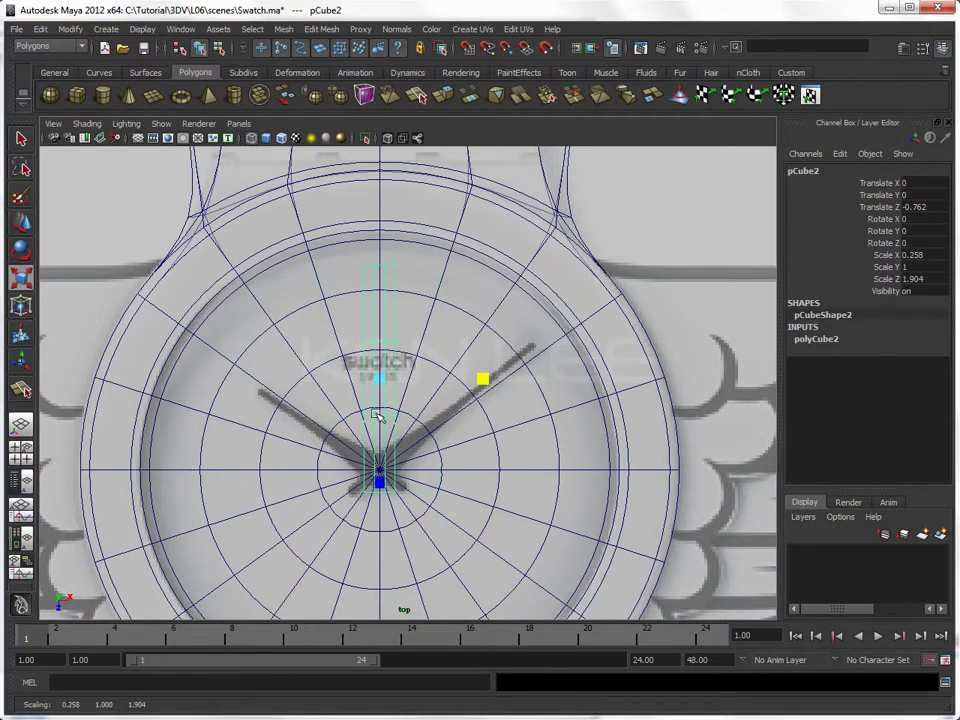
scroll(395, 448, up, 1)
scroll(378, 447, up, 1)
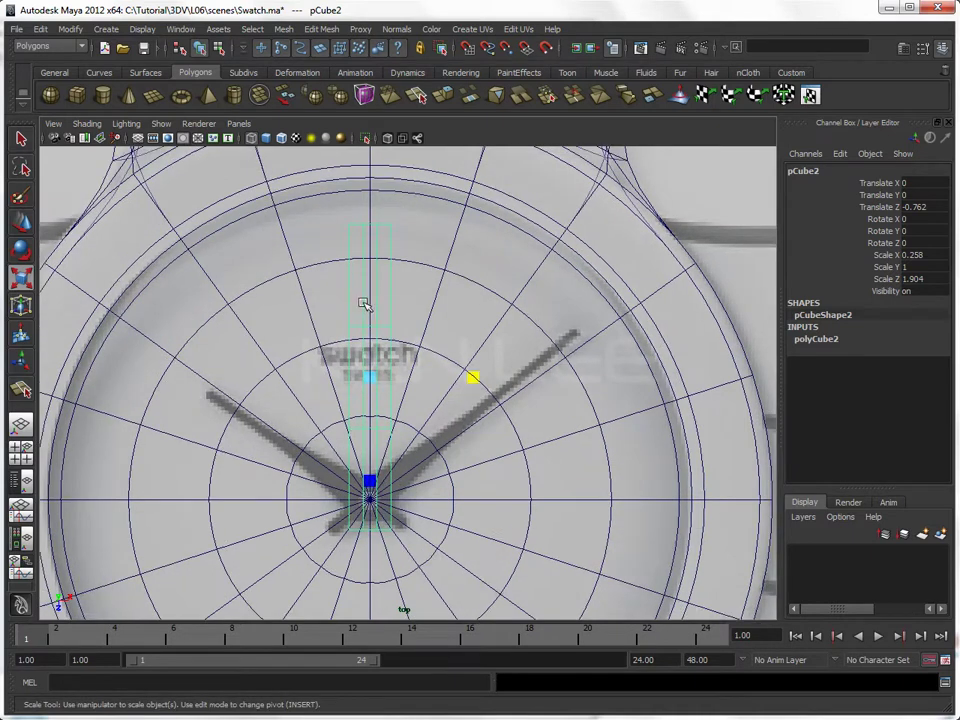
Step: Raise the cube's Subdivisions Depth to 10
click(820, 342)
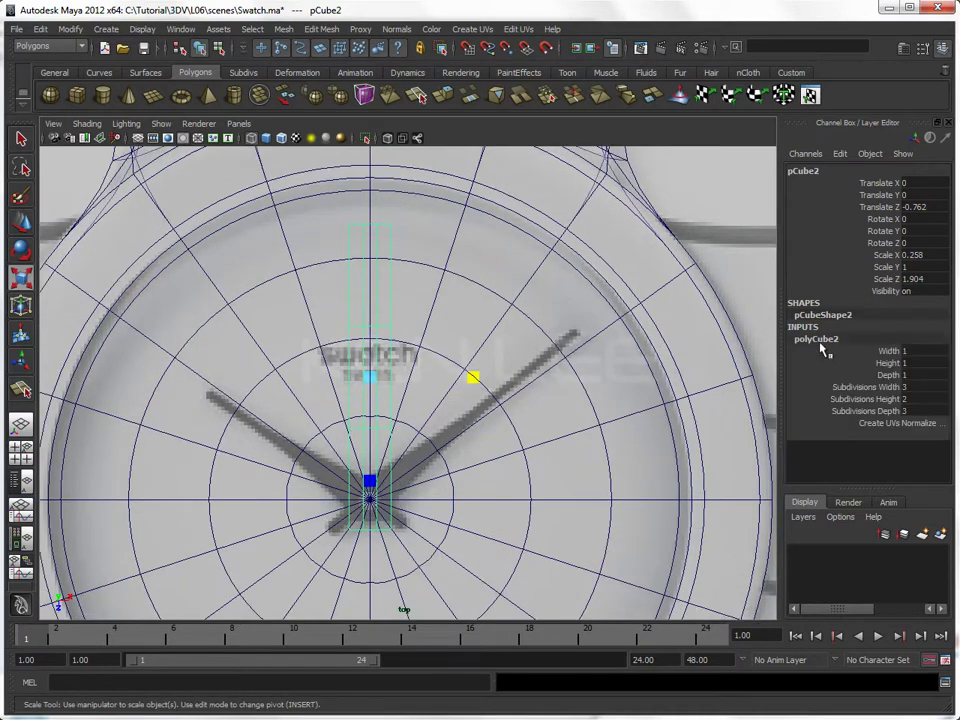
double_click(918, 410)
text(0)
key(Return)
scroll(340, 306, up, 1)
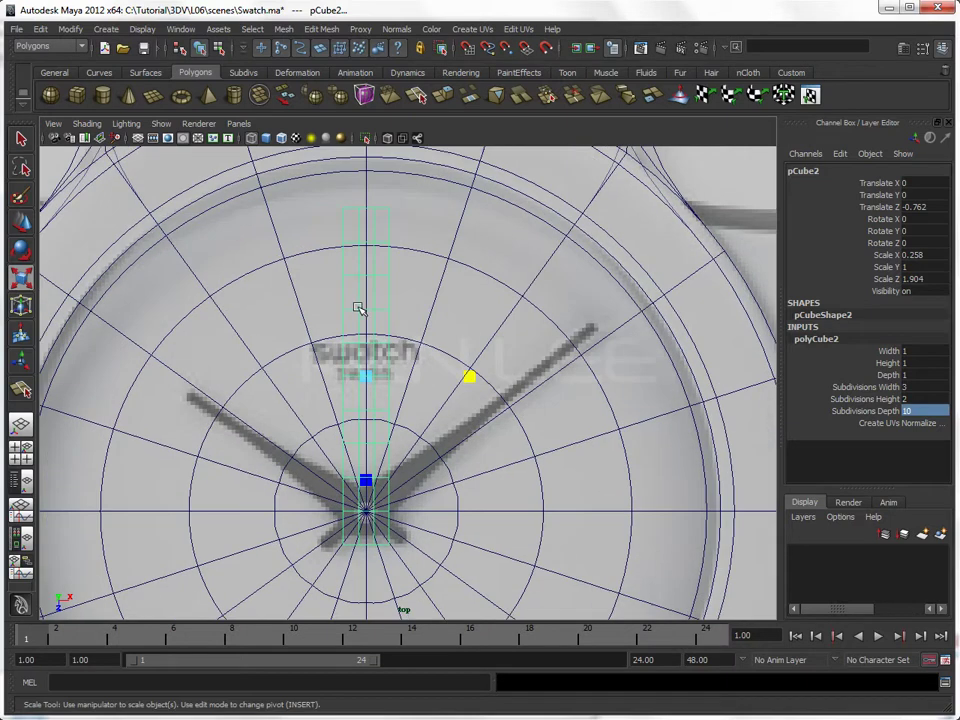
Step: Select the hand's upper vertex rows and scale them narrower in X
right_drag(374, 245, 311, 242)
mouse_move(489, 574)
mouse_down()
mouse_move(308, 549)
mouse_move(317, 546)
mouse_up()
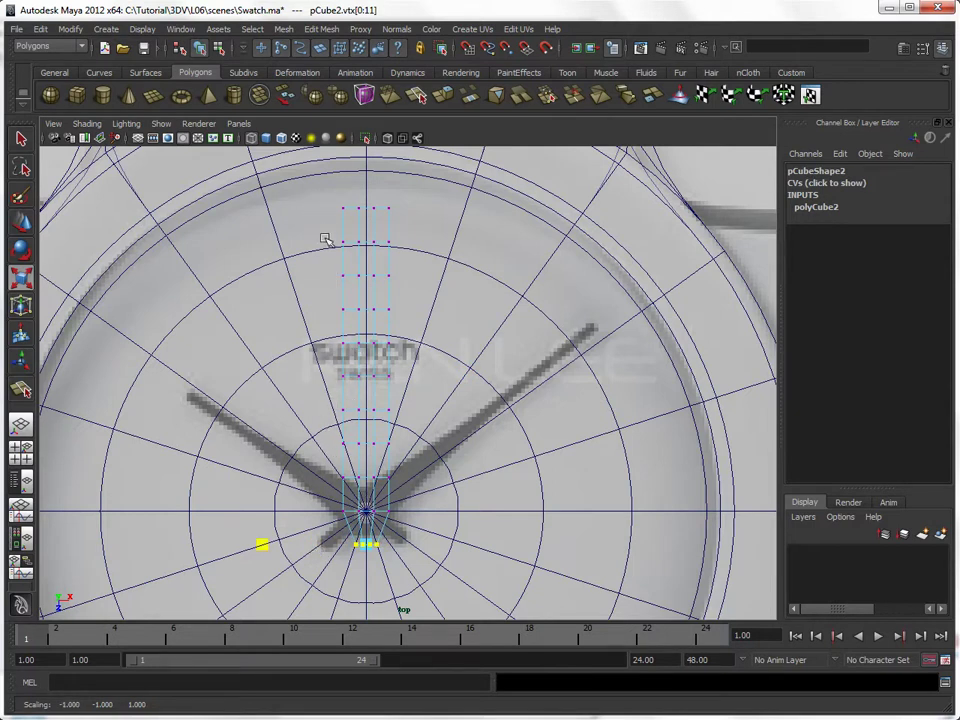
drag(330, 212, 428, 454)
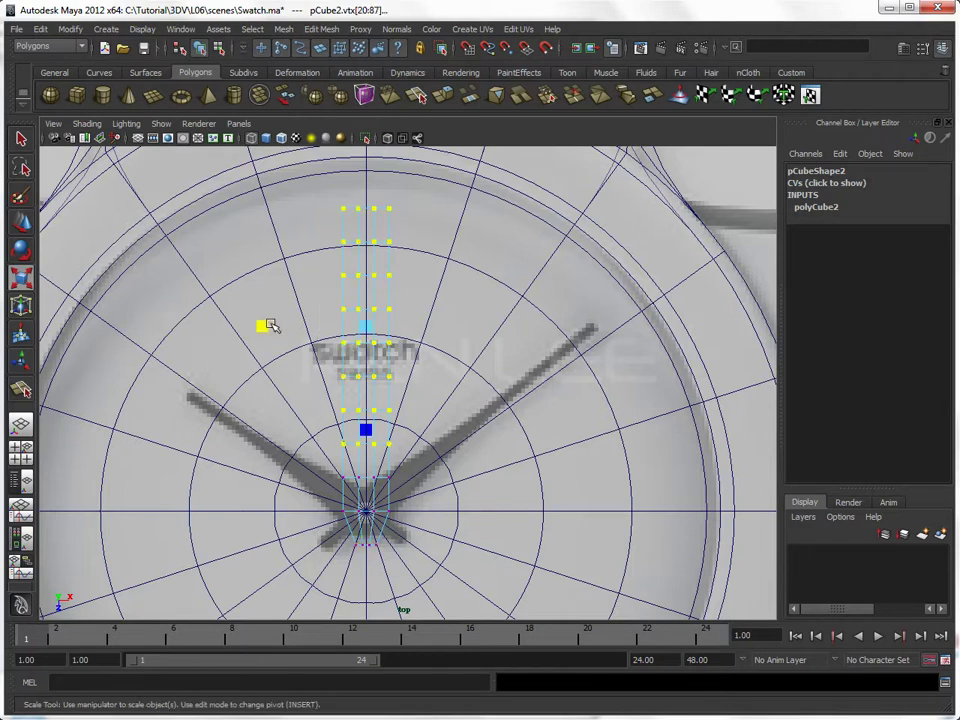
drag(304, 189, 432, 419)
drag(263, 308, 287, 317)
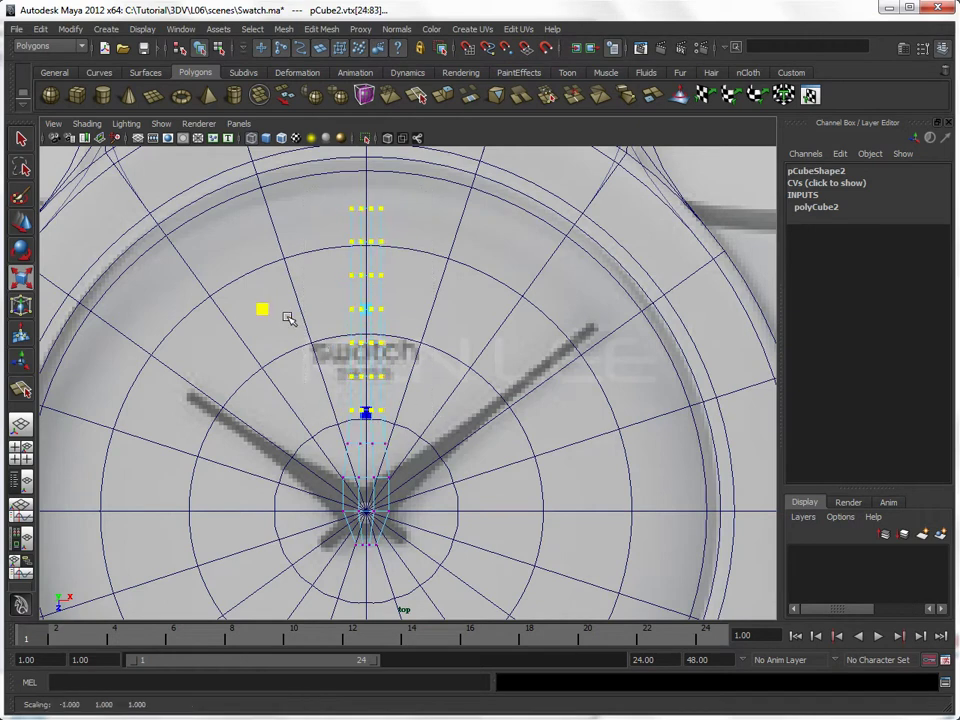
key(5)
key(3)
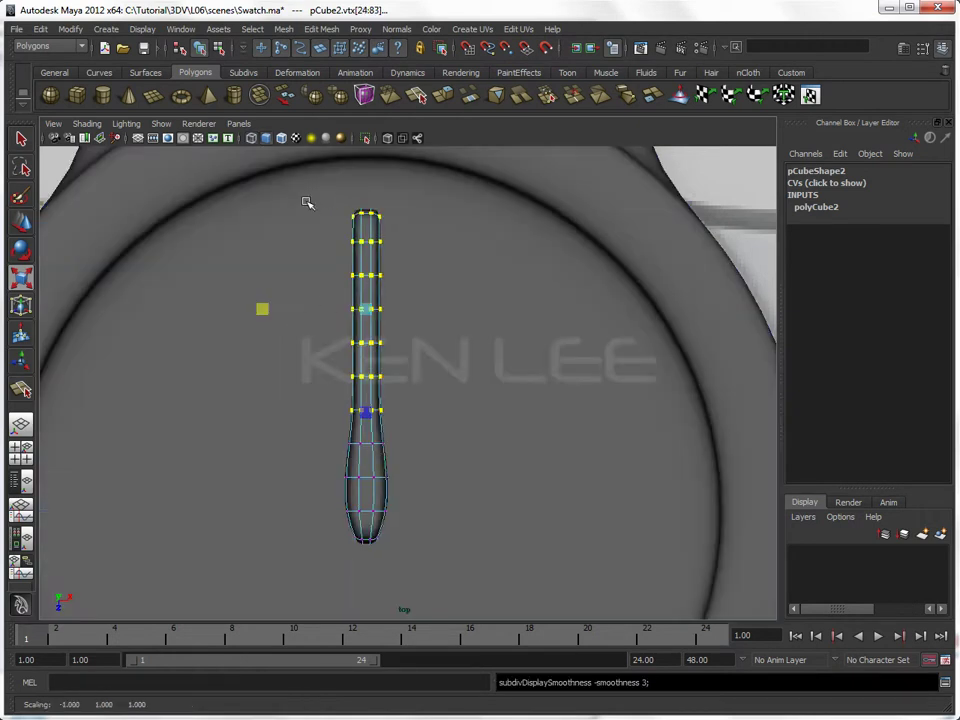
Step: Narrow progressively fewer upper rows, pinching the top two into a sharp tip
ctrl+drag(435, 396, 335, 425)
drag(262, 292, 283, 296)
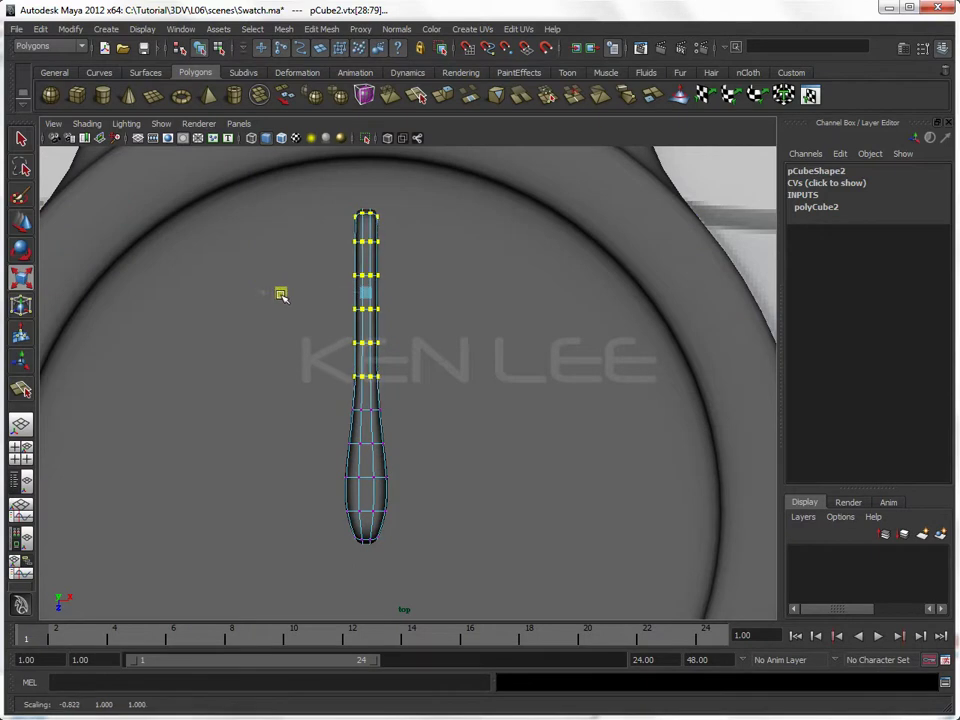
ctrl+drag(429, 366, 335, 392)
drag(263, 276, 268, 278)
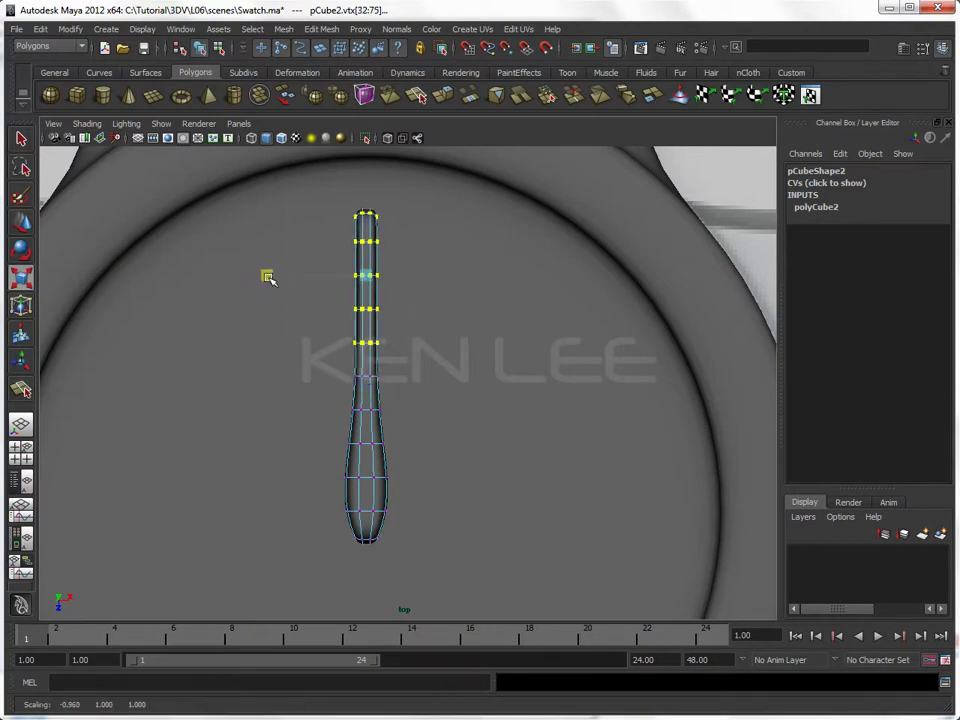
mouse_move(324, 178)
mouse_down()
mouse_move(409, 292)
mouse_move(420, 326)
mouse_up()
drag(264, 259, 279, 259)
ctrl+drag(420, 322, 352, 290)
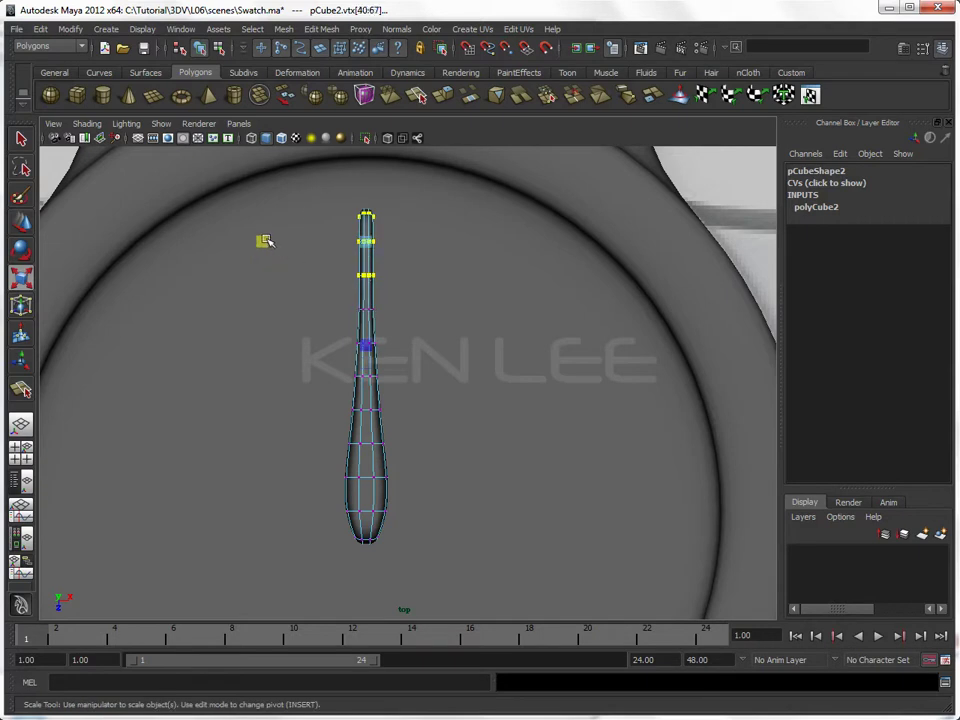
drag(310, 202, 400, 246)
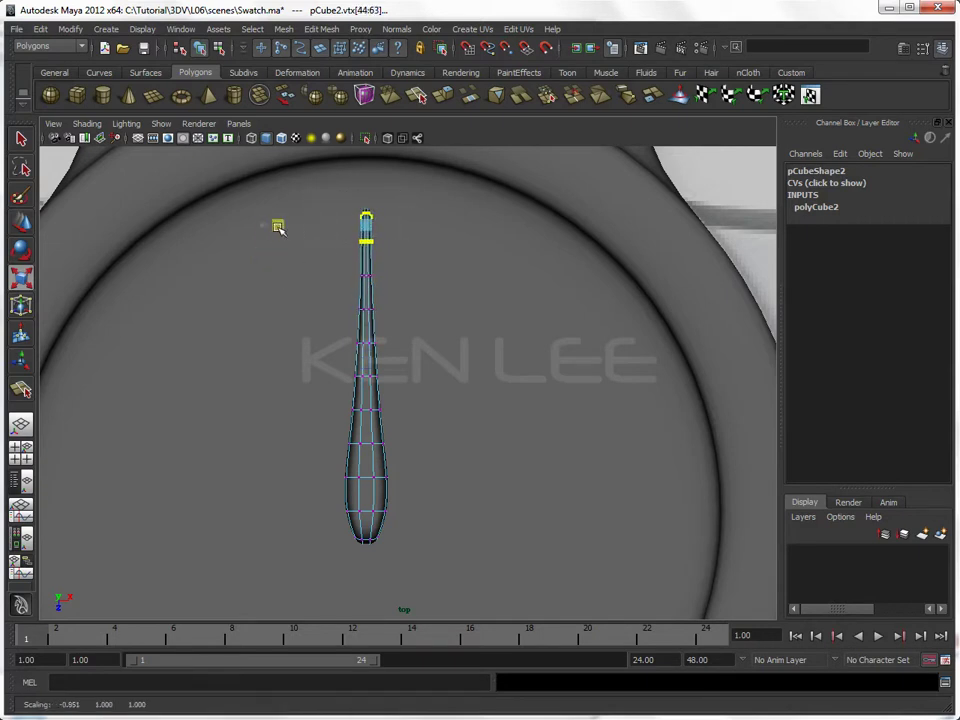
mouse_move(261, 223)
mouse_down()
mouse_move(279, 213)
mouse_move(262, 209)
mouse_up()
key(1)
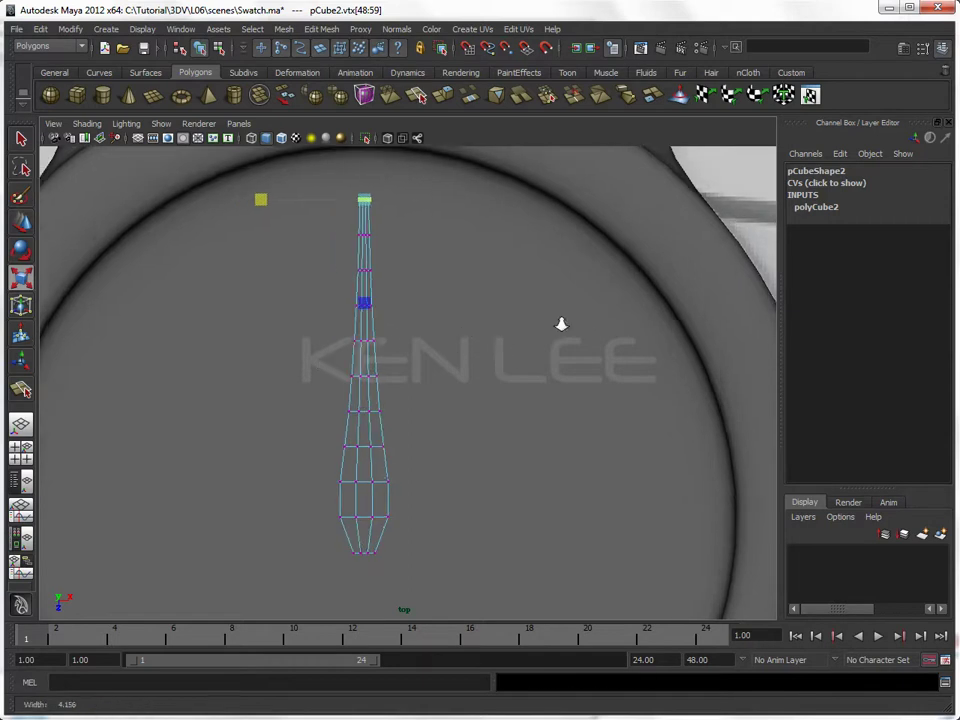
Step: Pull the tip vertices further up to lengthen the hand's point
scroll(561, 324, up, 3)
scroll(253, 426, up, 3)
scroll(583, 416, up, 2)
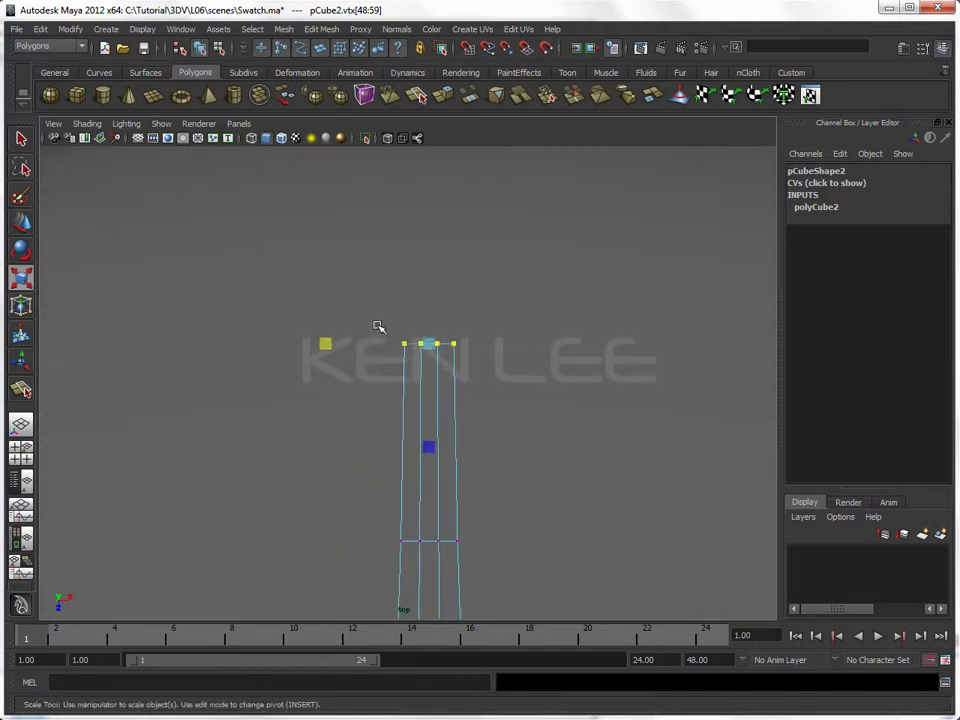
key(w)
drag(431, 416, 448, 324)
key(3)
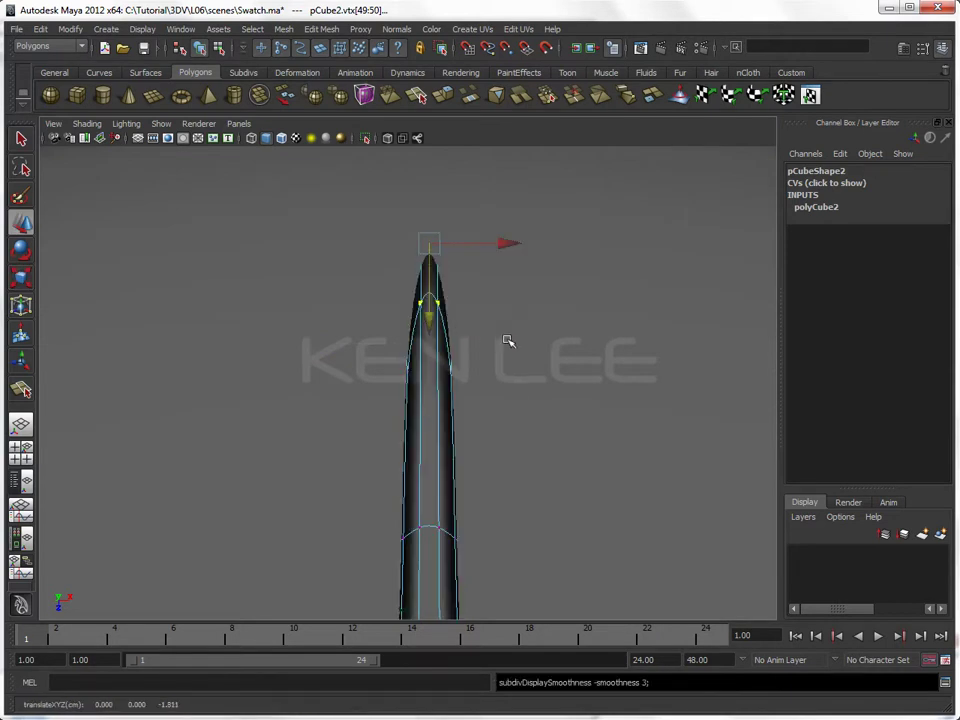
Step: Scale the vertex rows near the hand's base wider in X to form the bulb
scroll(414, 386, down, 5)
scroll(317, 405, up, 2)
scroll(530, 377, up, 3)
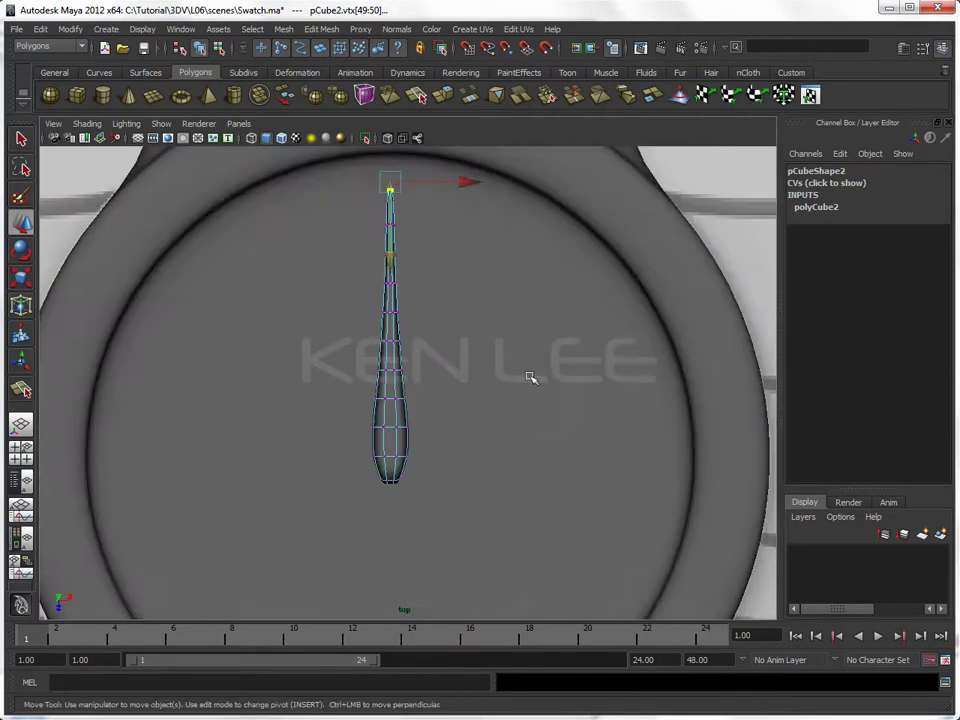
key(F8)
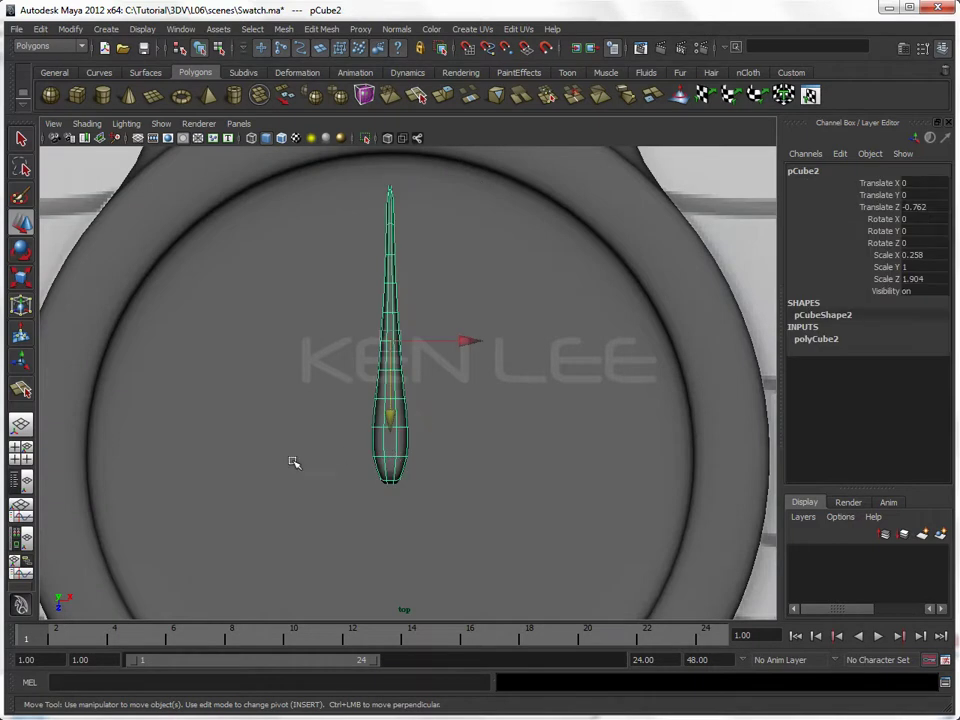
scroll(293, 462, up, 2)
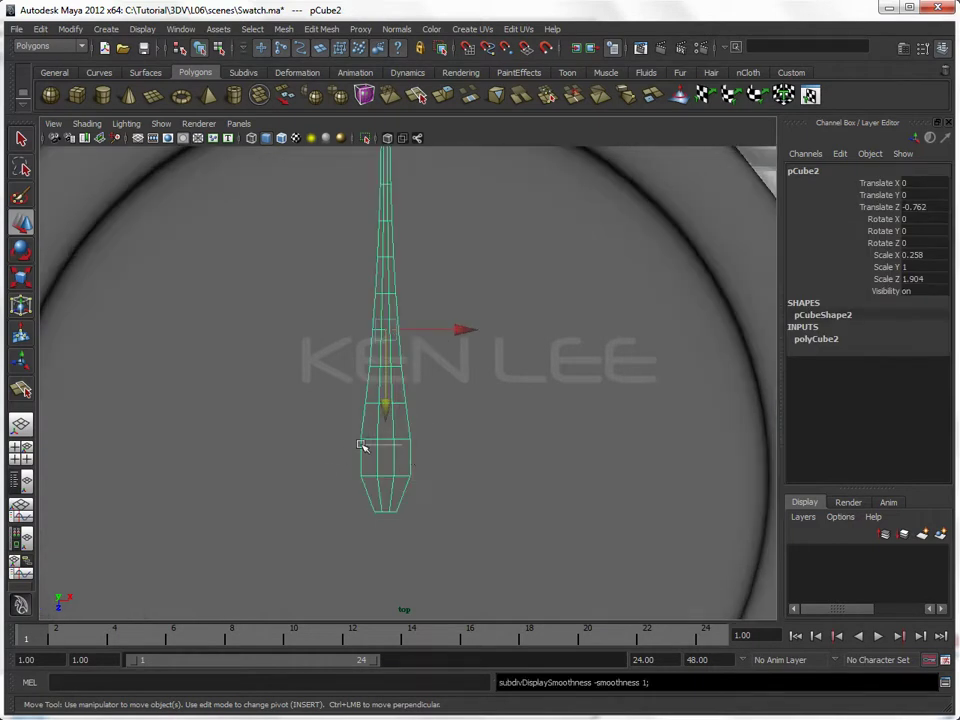
right_drag(360, 443, 278, 424)
key(r)
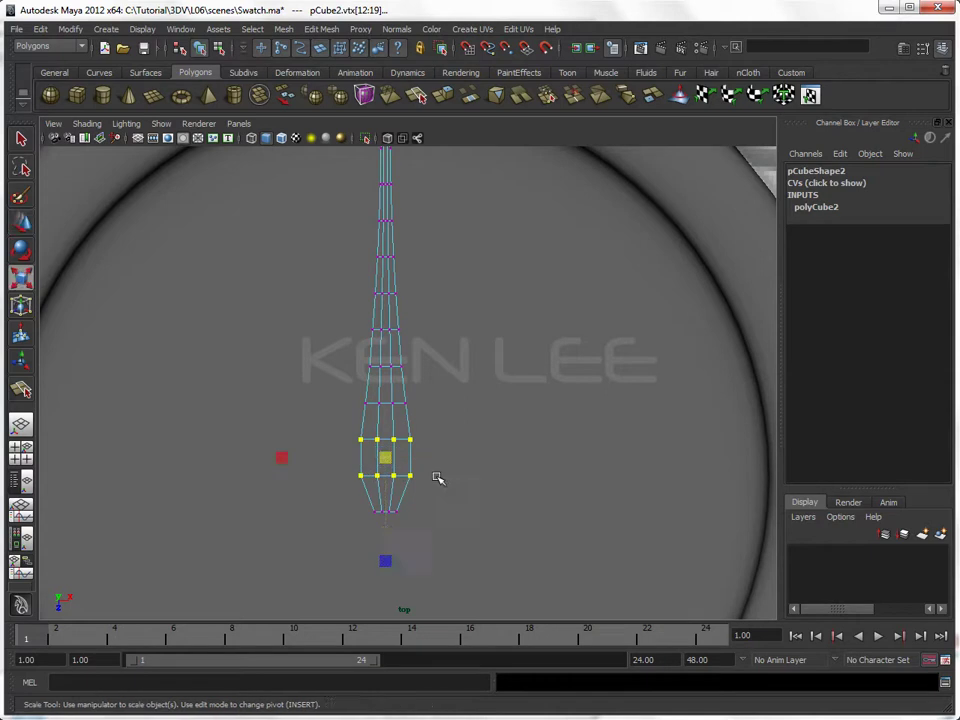
drag(288, 454, 240, 456)
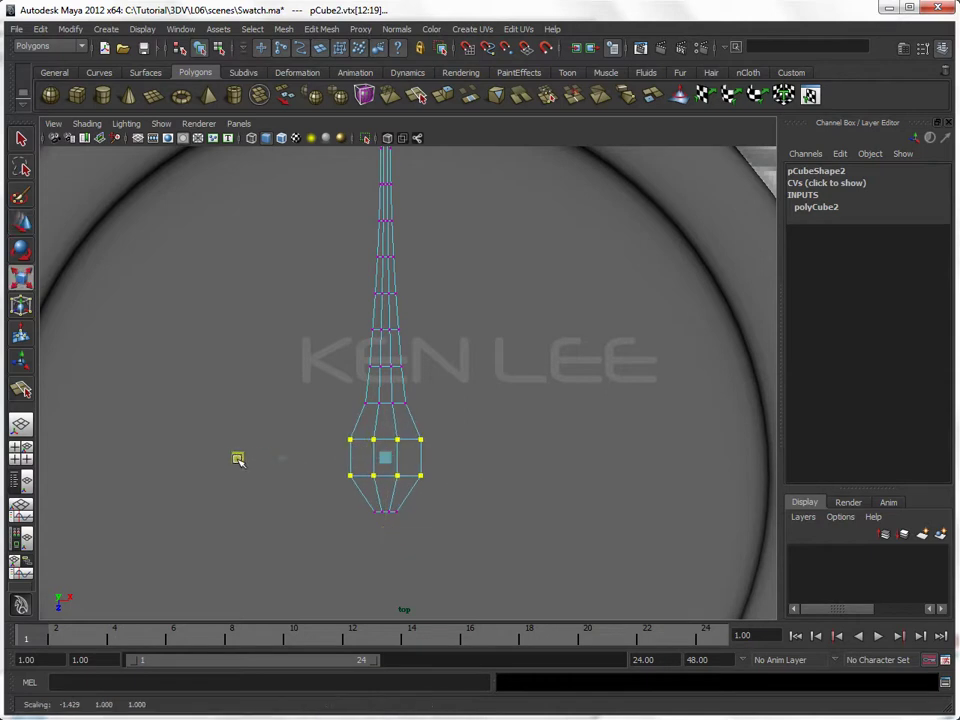
key(3)
Step: Widen the ring of vertices above the bulb to round out the teardrop
drag(343, 386, 450, 418)
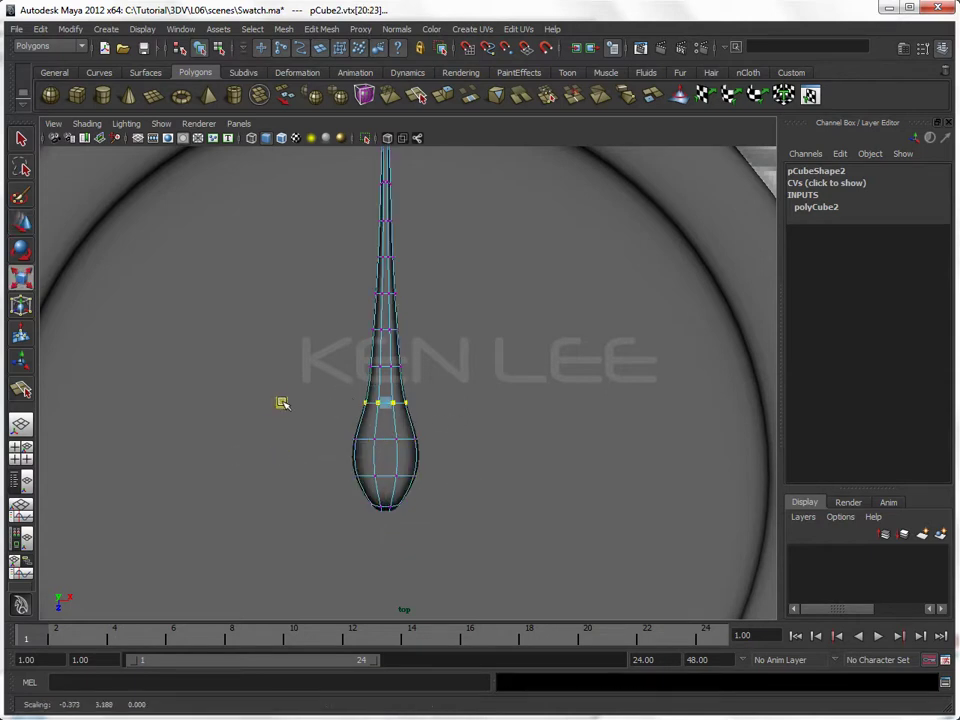
drag(281, 400, 256, 402)
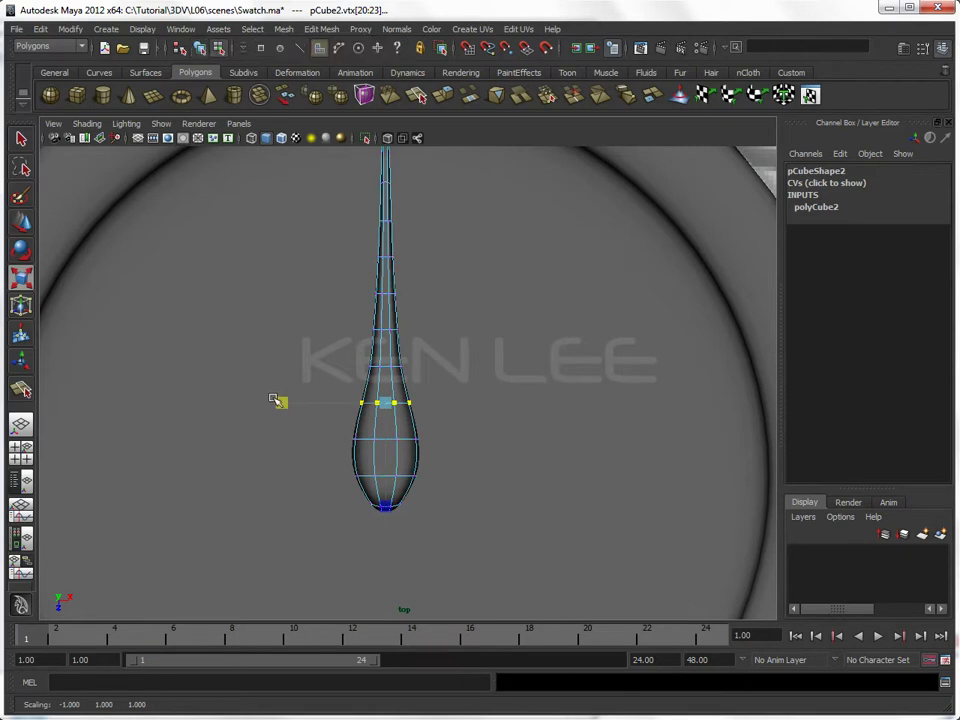
key(F8)
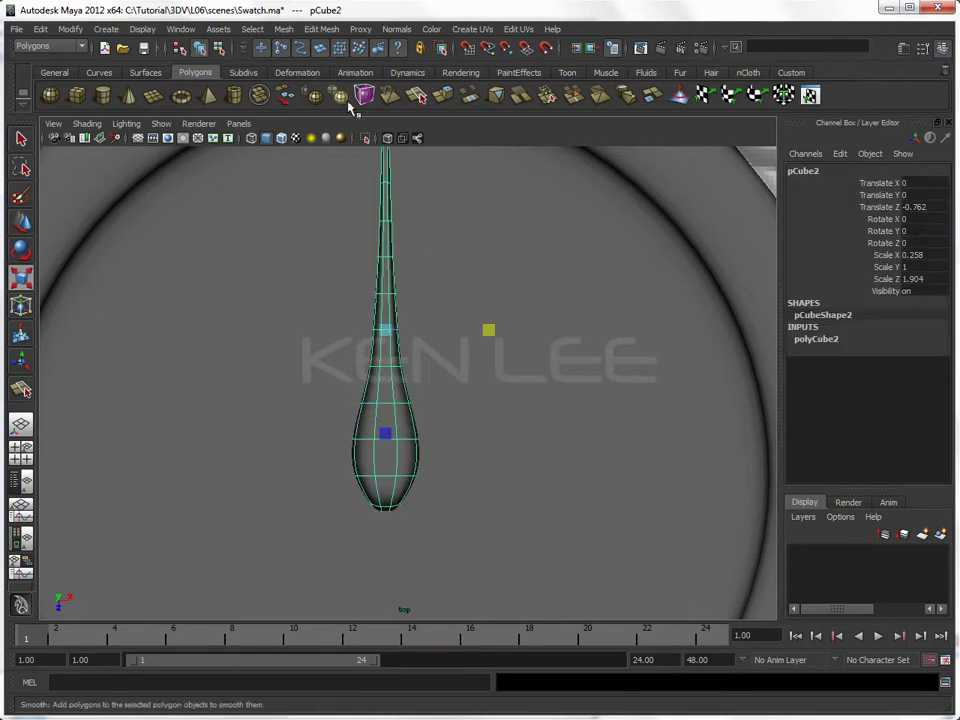
key(1)
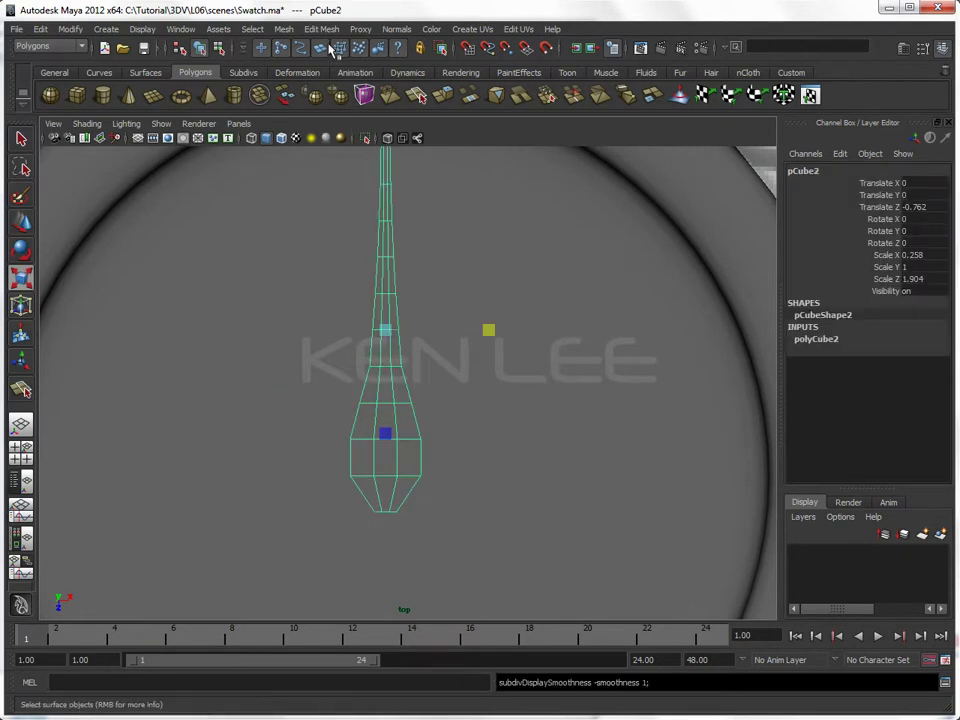
Step: Slice two new edge lines across the hand's bulb with the Cut Faces Tool
click(287, 29)
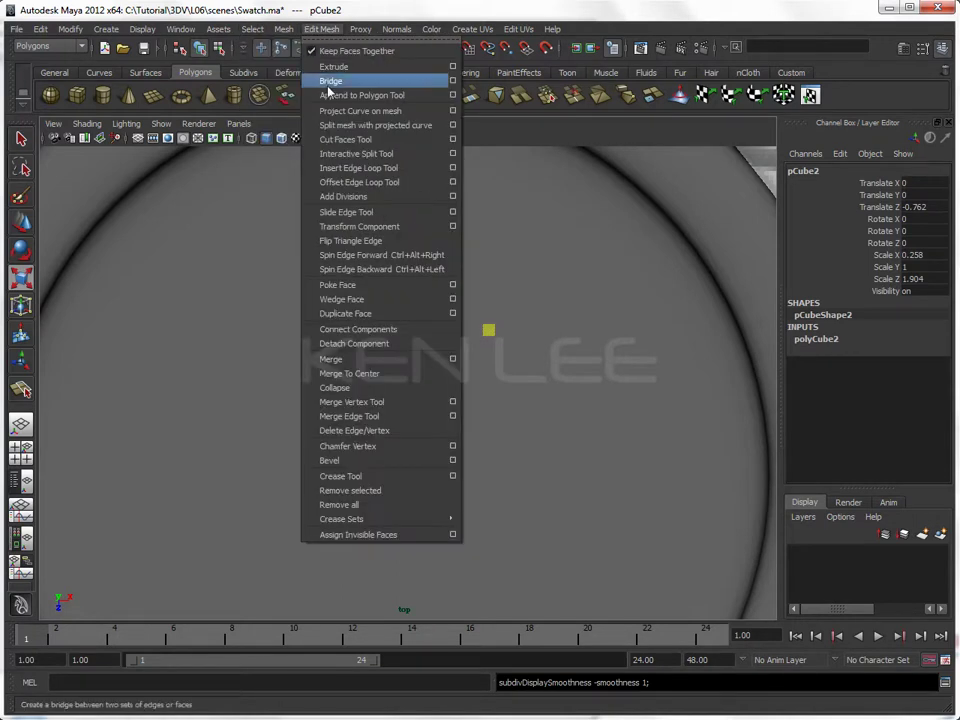
click(345, 140)
key(3)
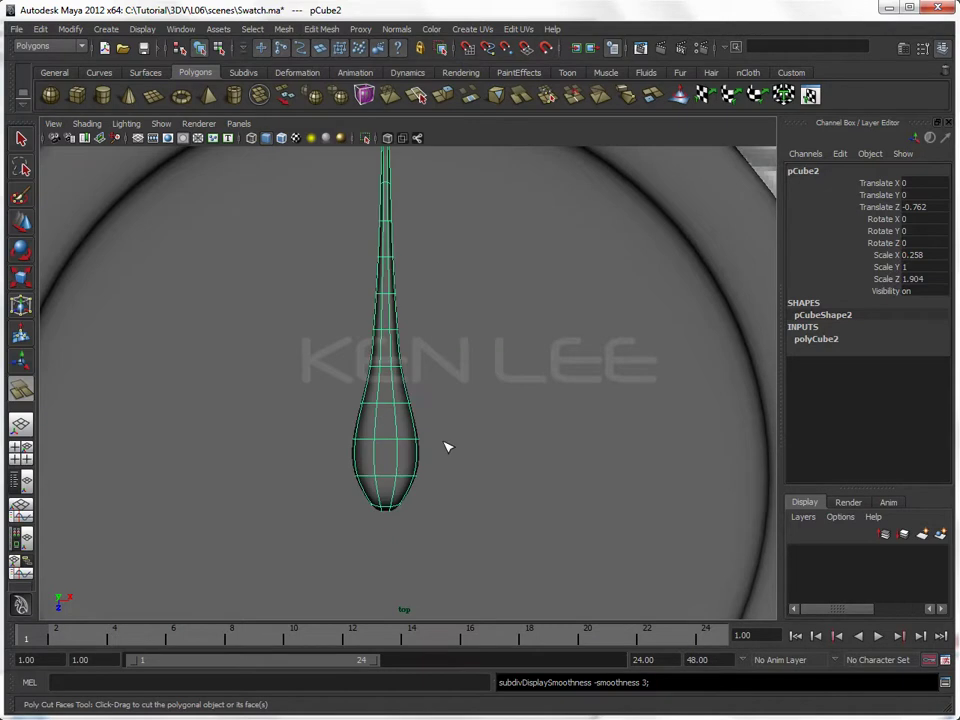
drag(388, 487, 447, 497)
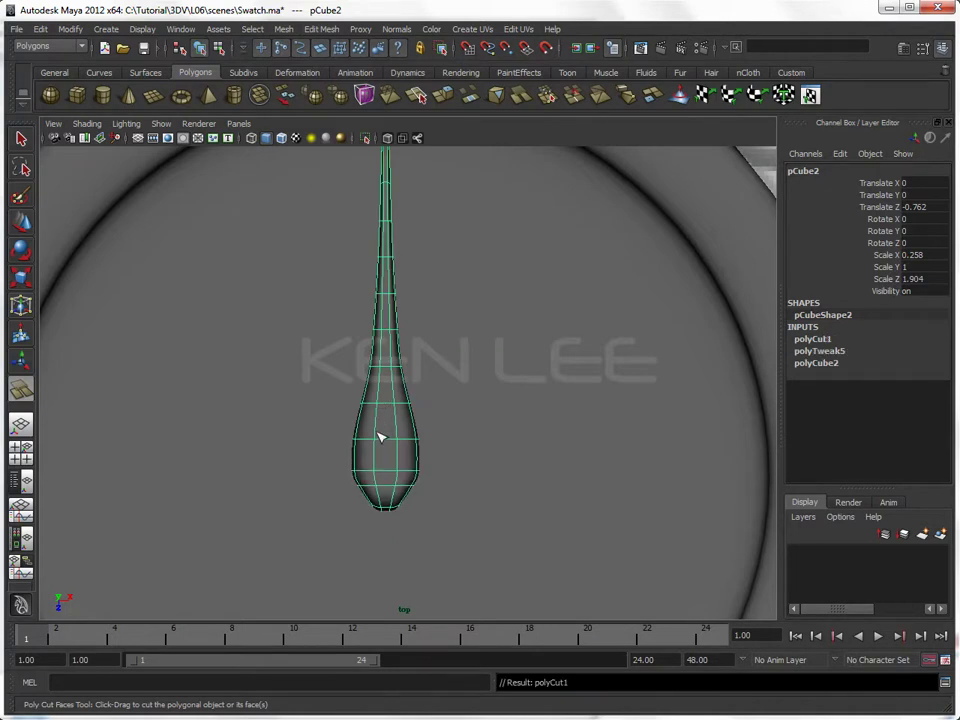
drag(379, 437, 424, 446)
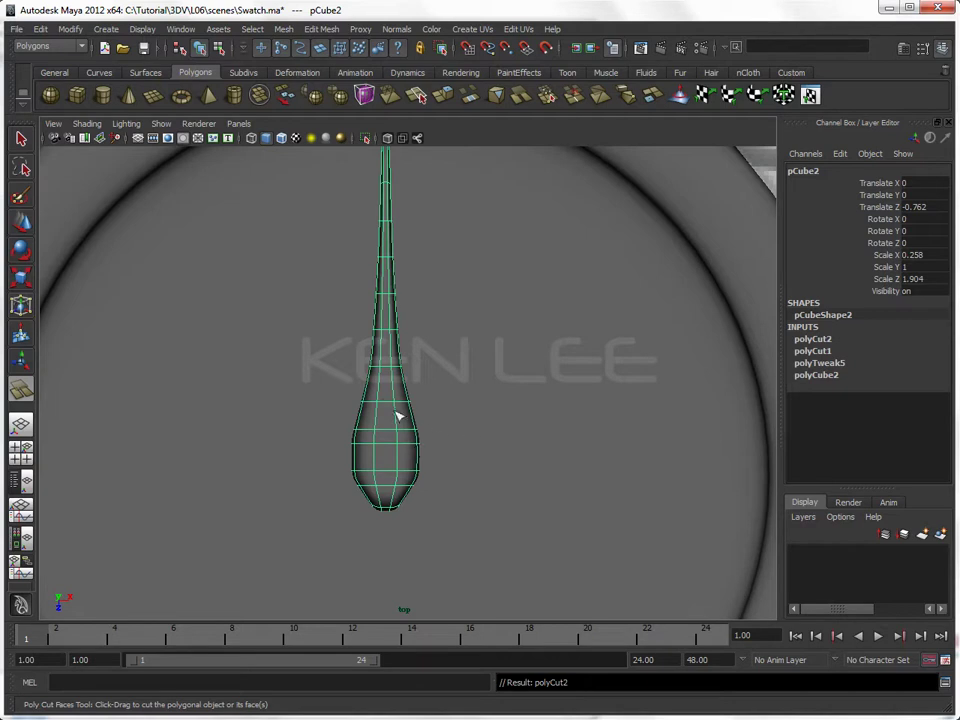
key(w)
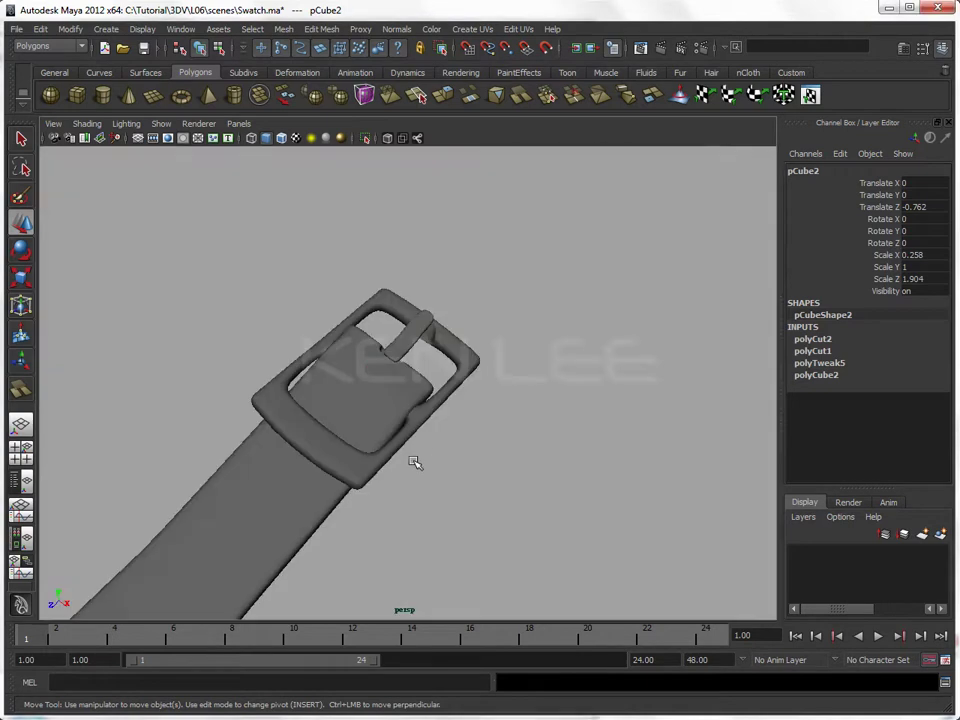
Step: Flatten the hand to Scale Y 0.082 and set it at Translate Y 0.31
mouse_move(415, 462)
alt+mouse_down()
mouse_move(386, 429)
mouse_move(345, 471)
alt+mouse_up()
key(f)
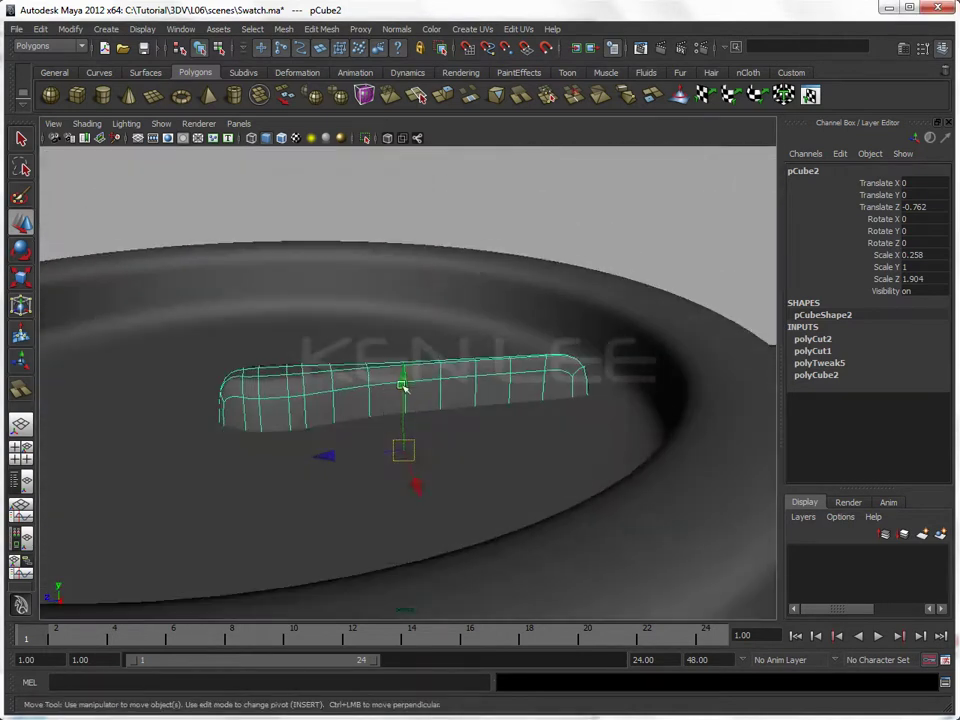
key(r)
mouse_move(403, 268)
mouse_down()
mouse_move(405, 370)
mouse_move(401, 360)
mouse_up()
key(w)
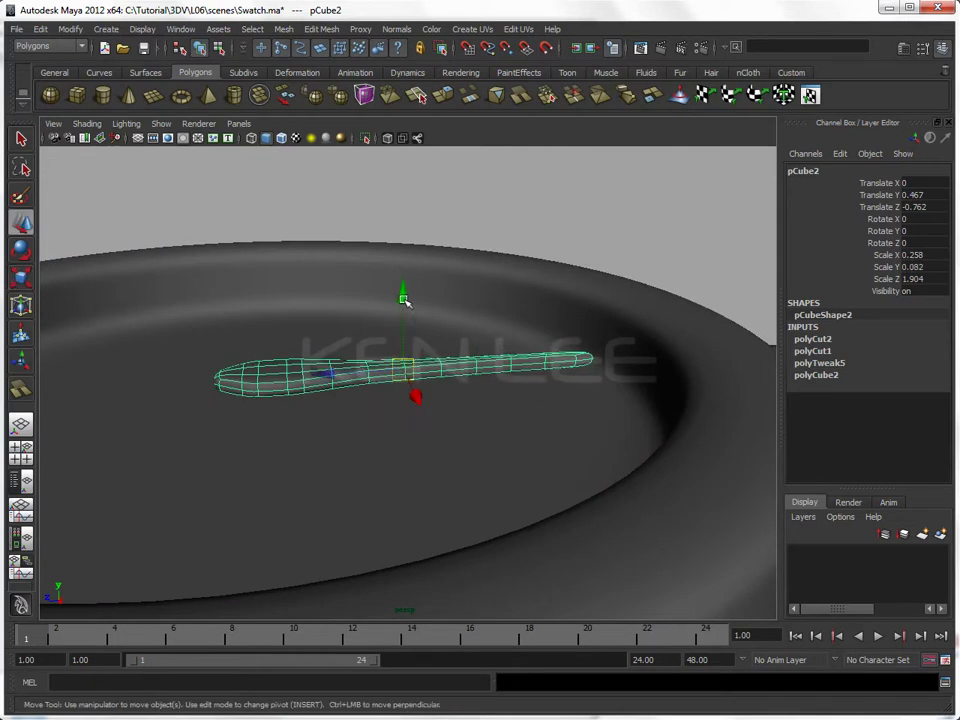
drag(403, 298, 398, 330)
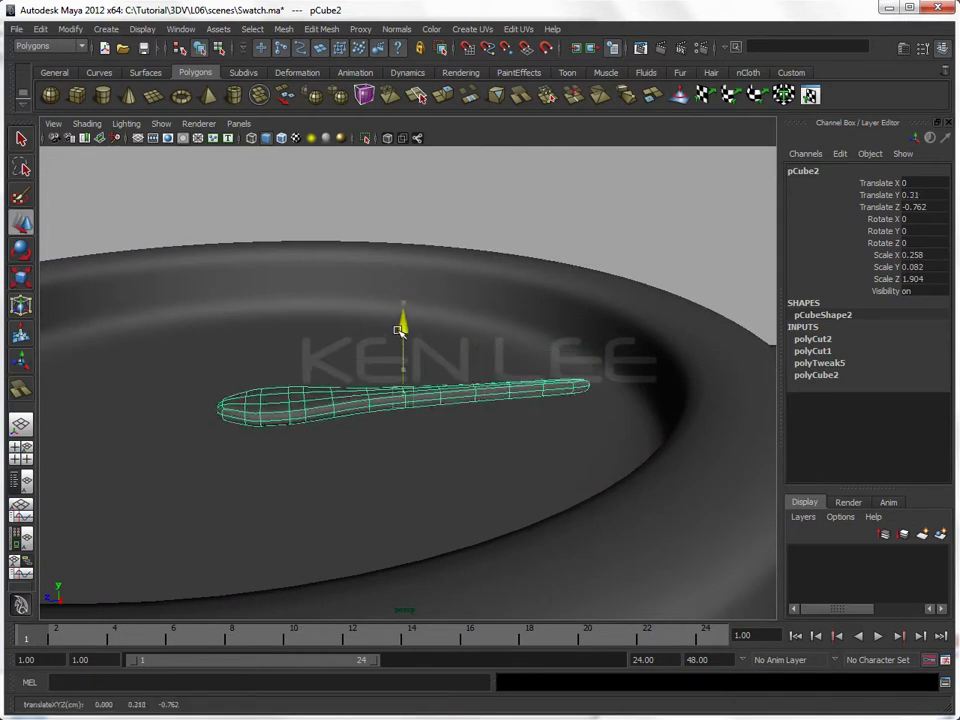
click(407, 283)
mouse_move(407, 283)
alt+mouse_down()
mouse_move(484, 328)
mouse_move(405, 358)
mouse_move(311, 367)
mouse_move(456, 409)
alt+mouse_up()
click(450, 390)
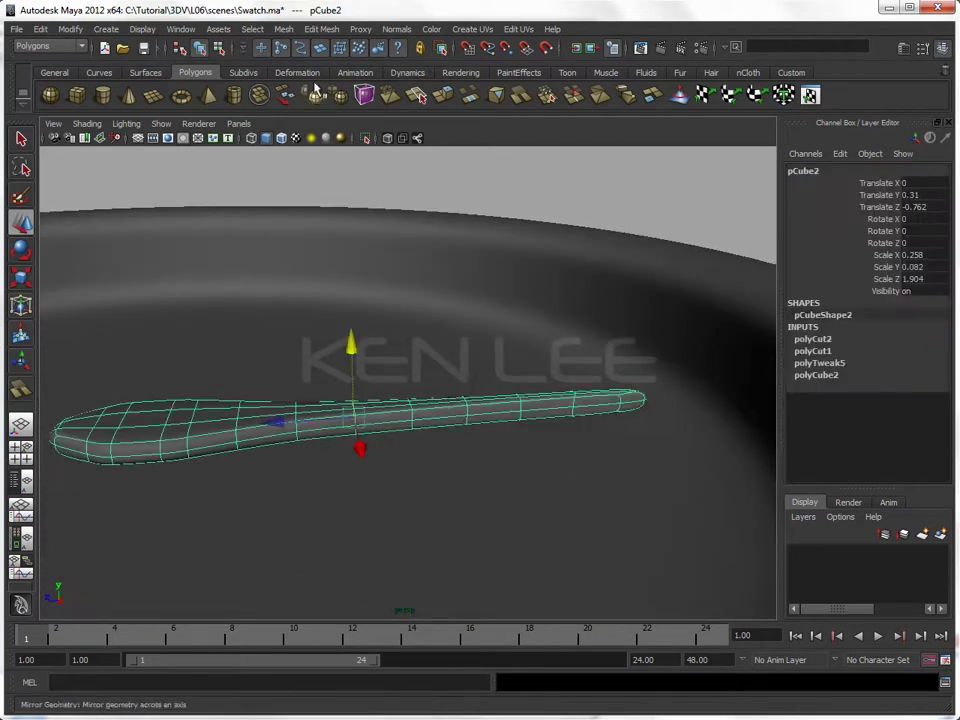
Step: Add a lattice deformer to the hand from the Animation menu set
click(46, 46)
click(38, 60)
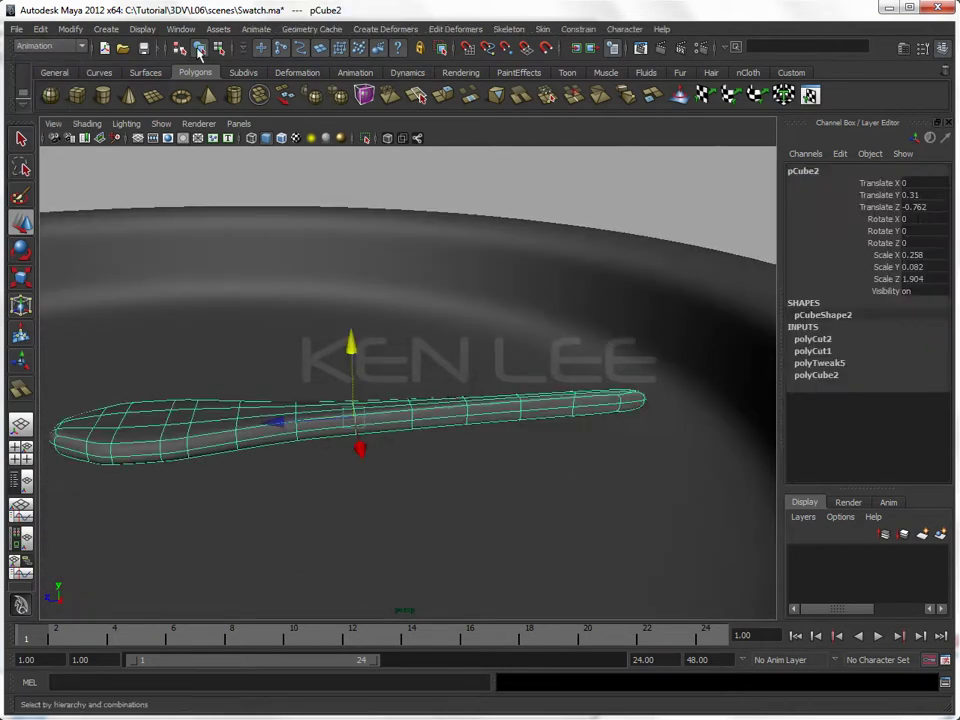
click(375, 29)
click(381, 66)
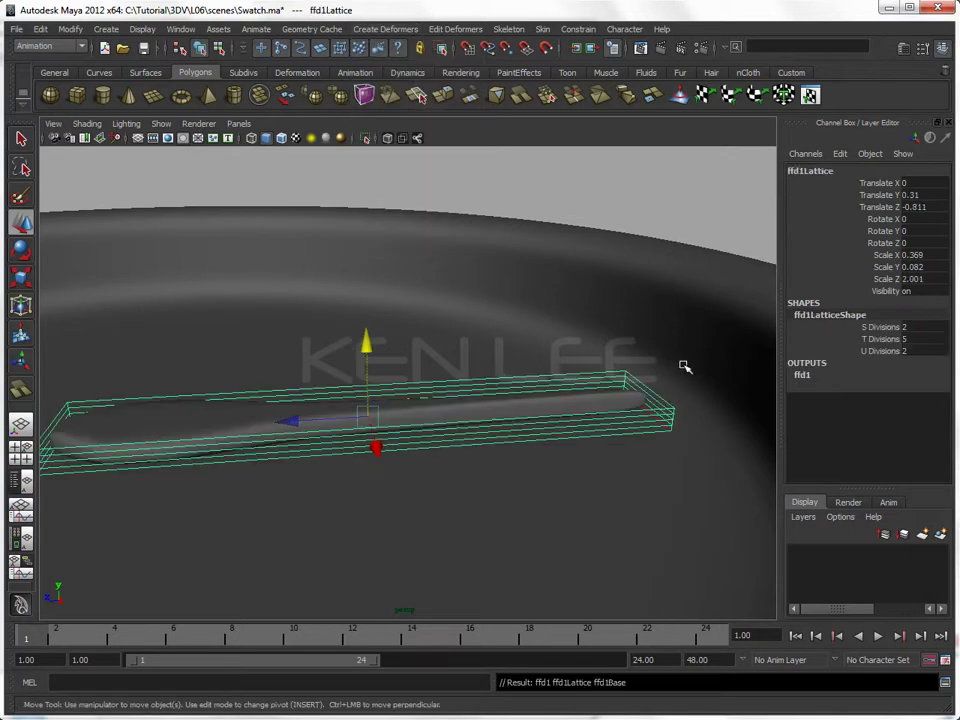
Step: Set the ffd1 lattice's U Divisions to 4
right_drag(669, 409, 664, 369)
drag(606, 339, 700, 448)
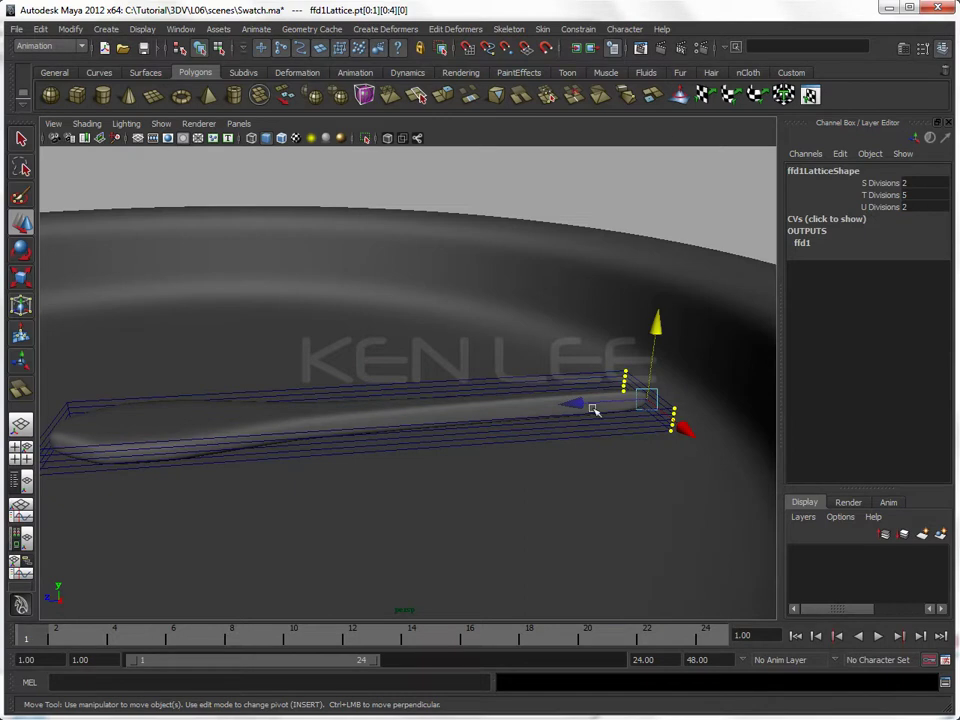
key(F8)
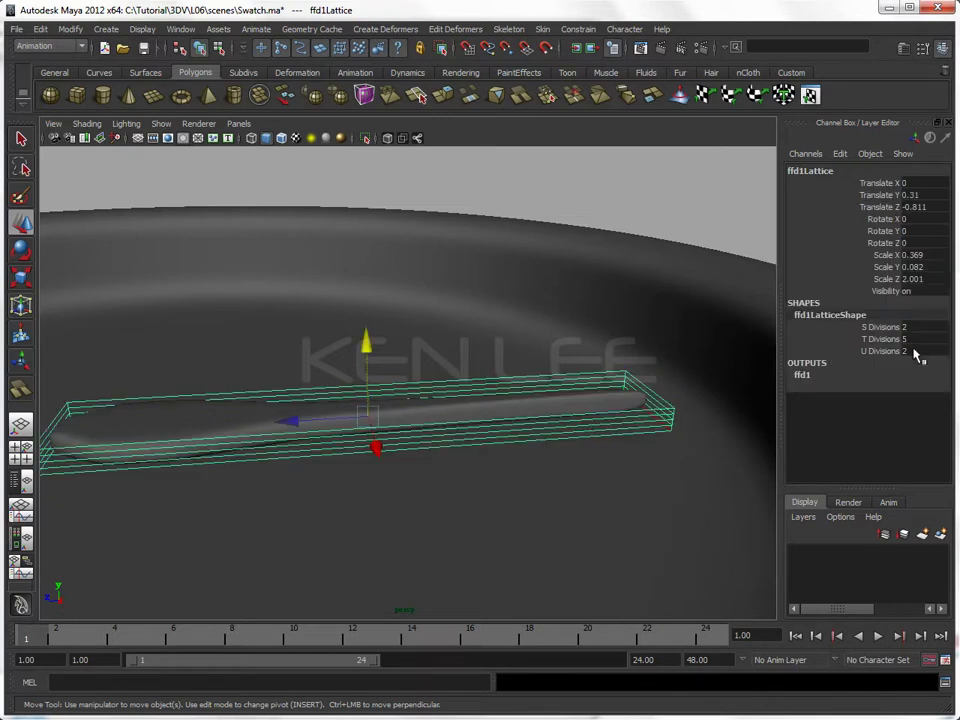
double_click(920, 351)
text(5)
key(Return)
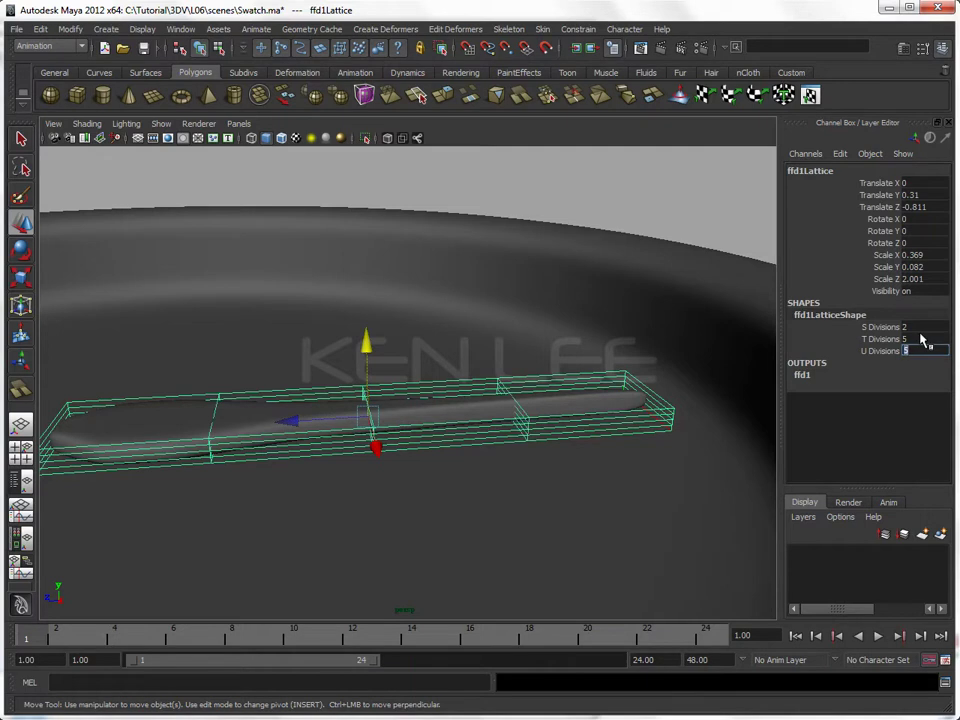
text(10)
key(Return)
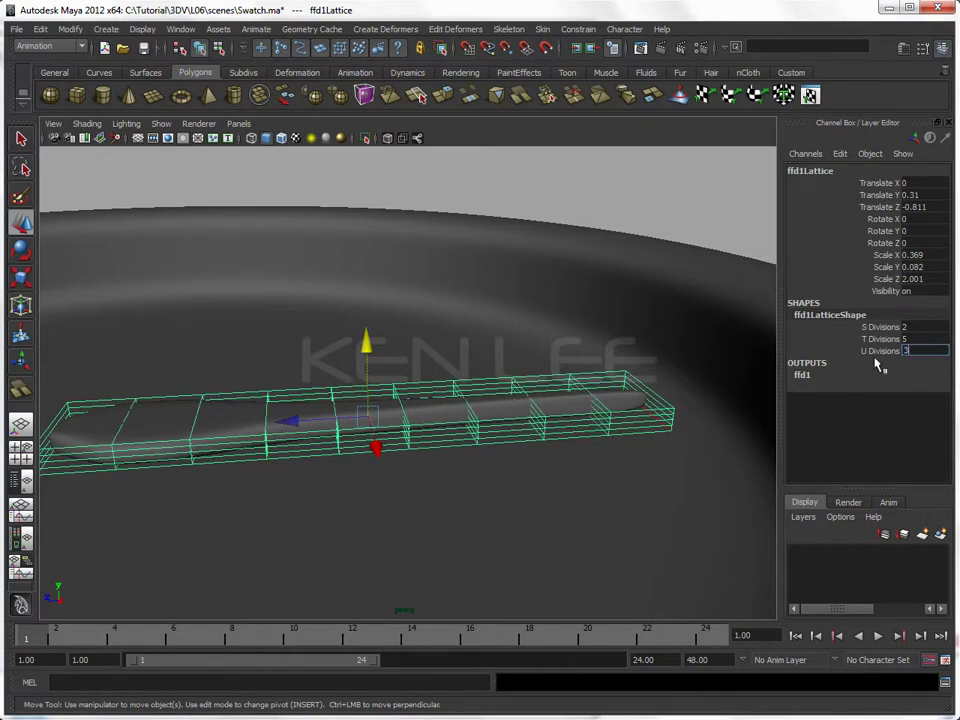
key(Return)
text(4)
key(Return)
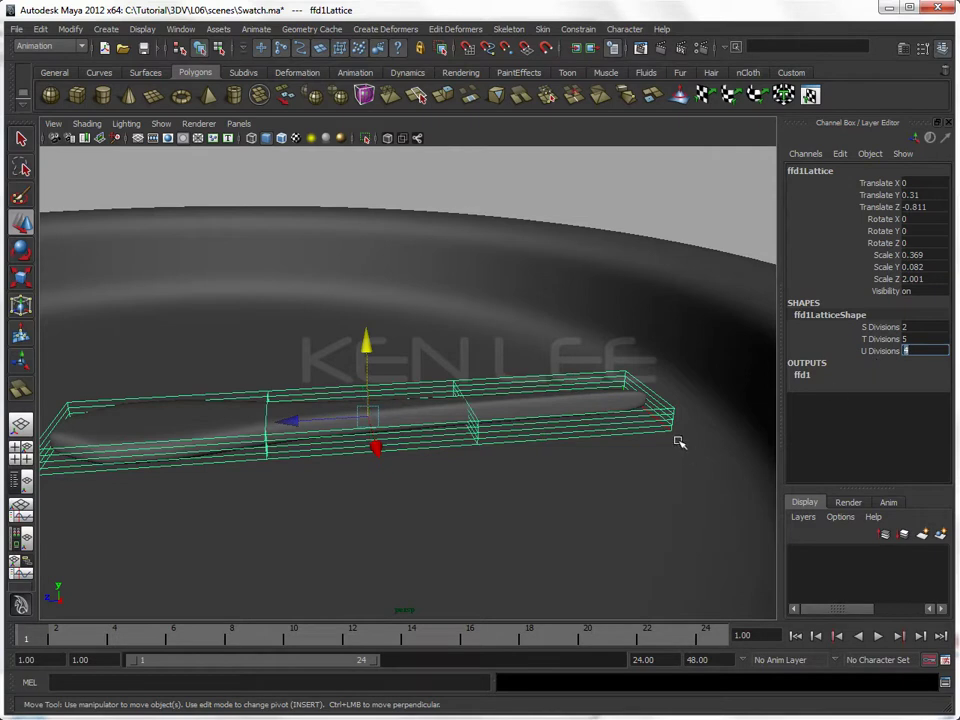
Step: Select the tip-end lattice points and scale them flat vertically
right_drag(634, 418, 634, 379)
drag(579, 332, 710, 452)
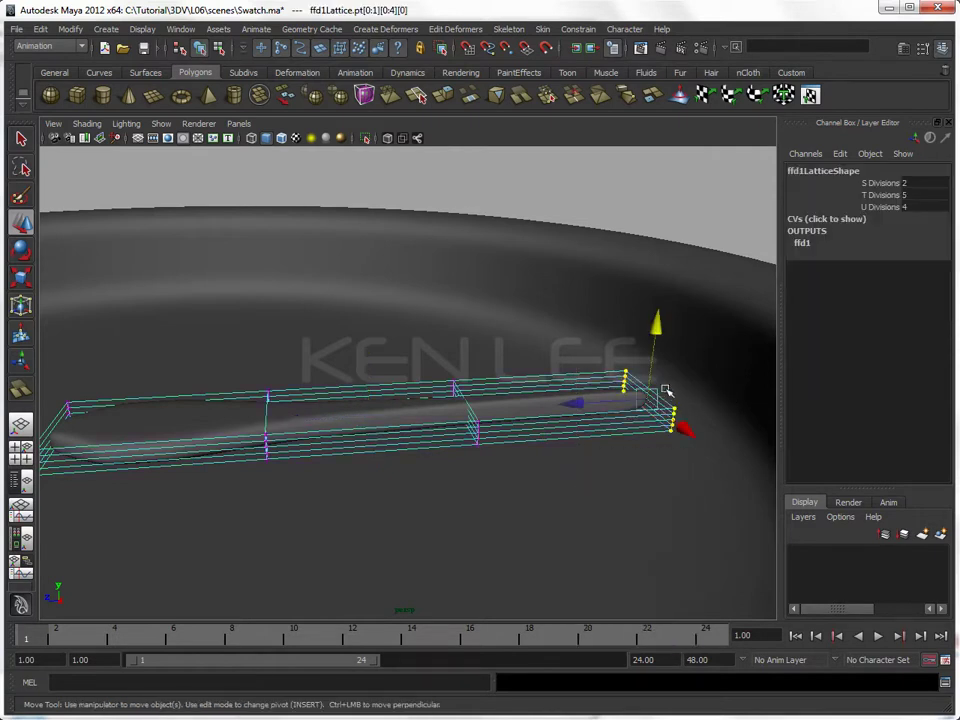
key(r)
drag(638, 493, 641, 447)
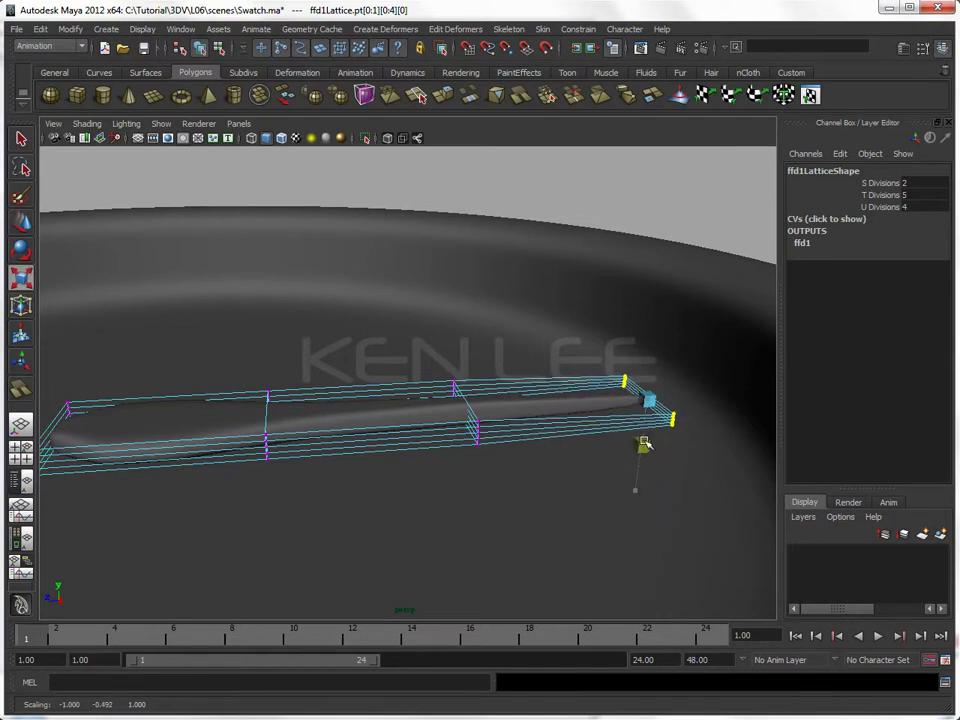
mouse_move(435, 378)
mouse_down()
mouse_move(502, 481)
mouse_move(409, 486)
mouse_move(460, 496)
mouse_up()
Step: Bake the lattice shaping into the watch hand by deleting its history
click(690, 208)
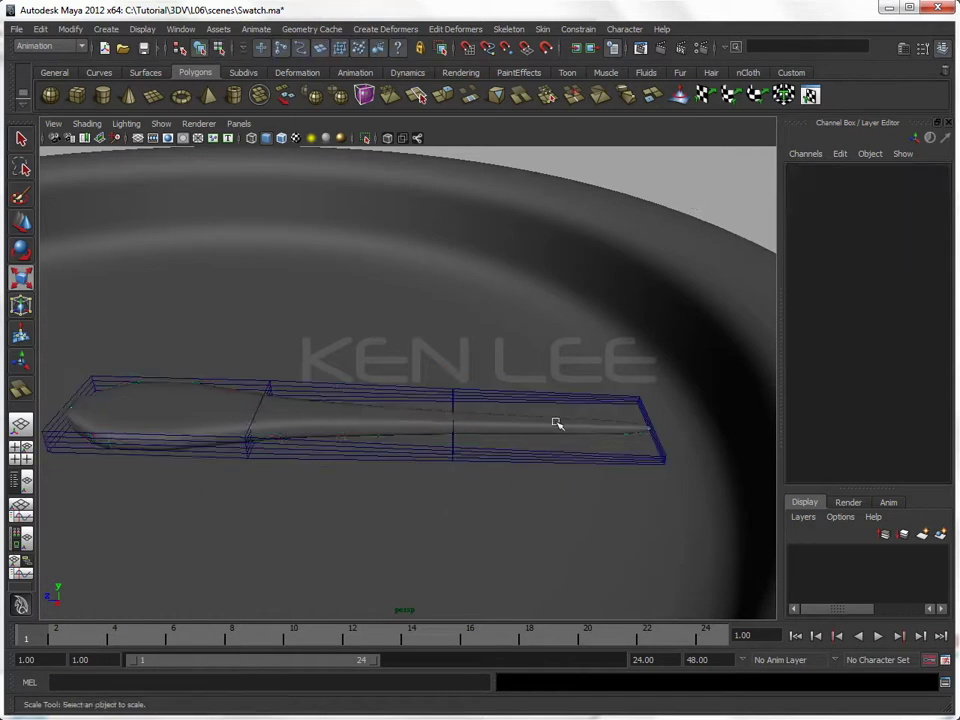
click(540, 422)
click(40, 29)
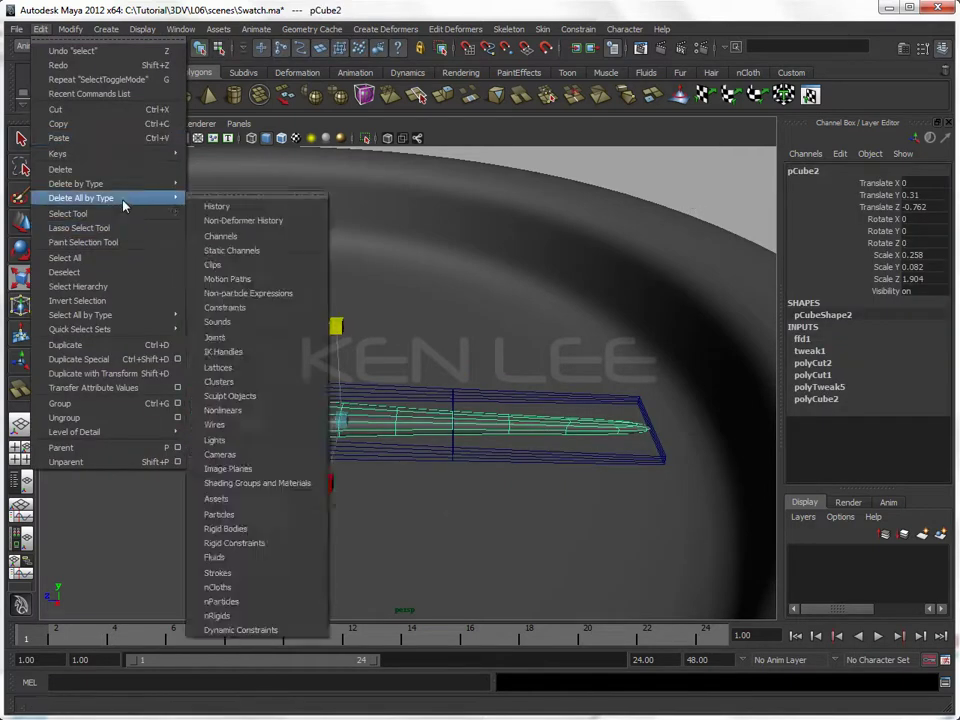
mouse_move(76, 183)
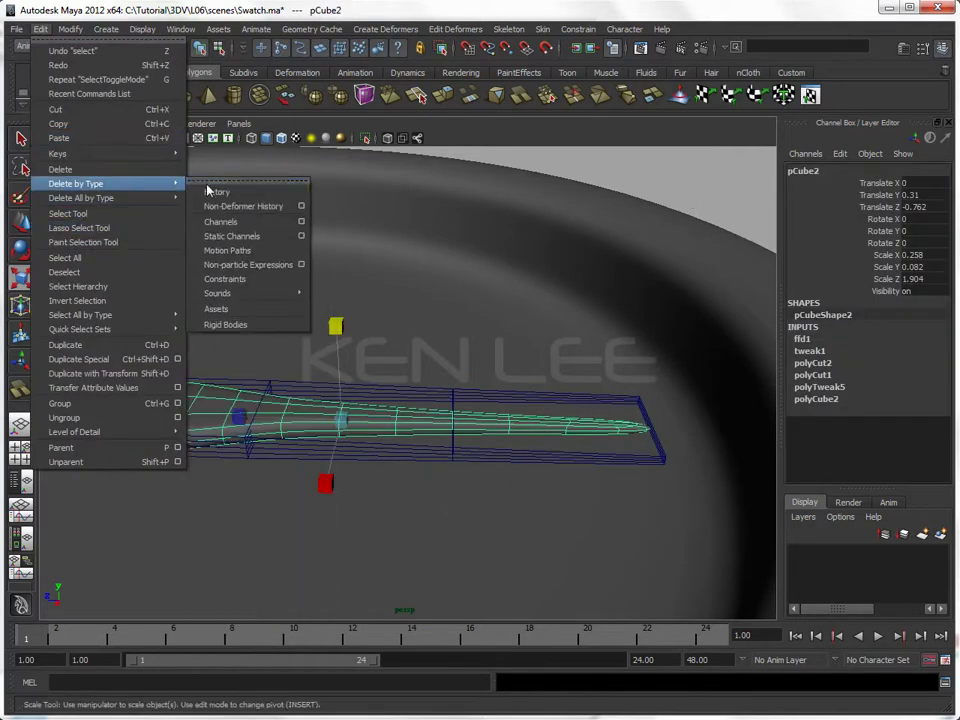
click(210, 191)
Step: In the top view, select the hand's vertices and try the move and scale tools on them
key(space)
drag(493, 300, 431, 306)
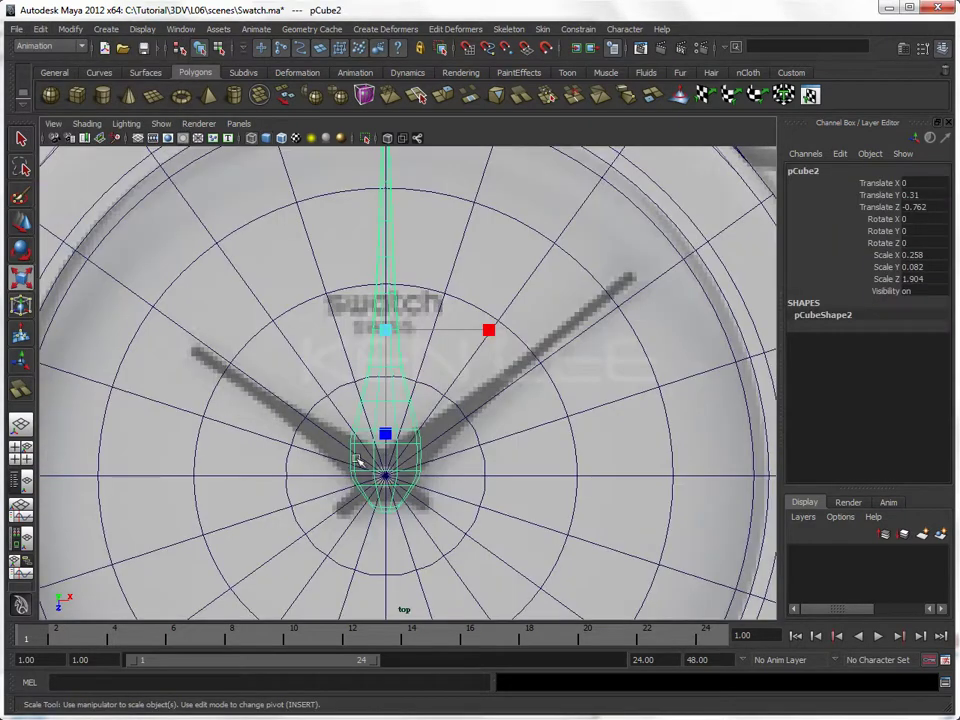
scroll(446, 444, down, 5)
scroll(440, 443, up, 3)
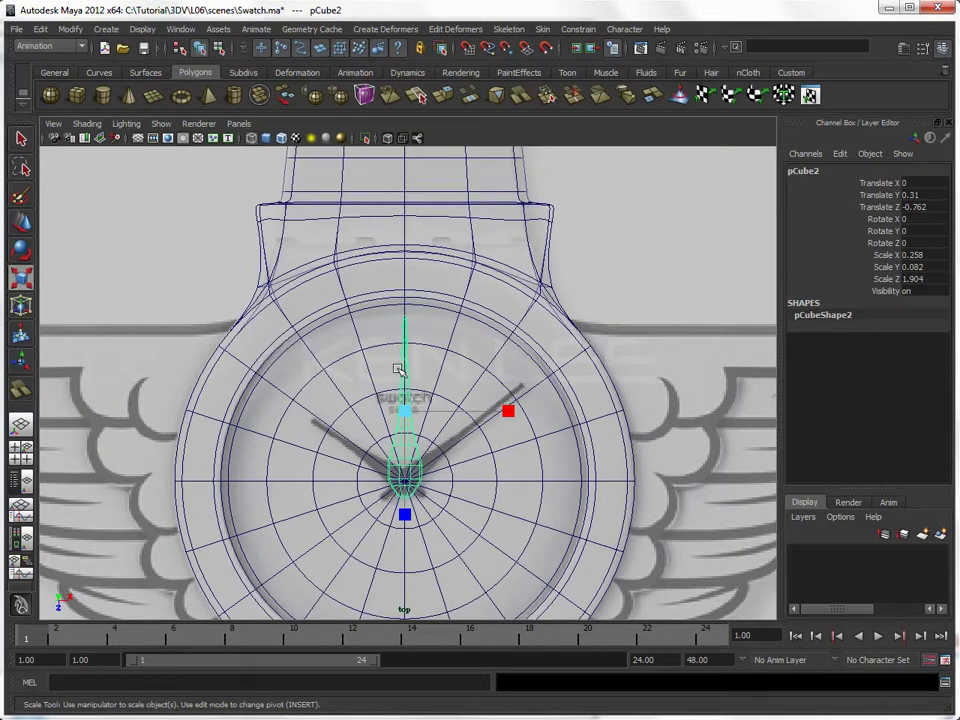
right_drag(398, 370, 364, 340)
drag(330, 292, 456, 463)
key(w)
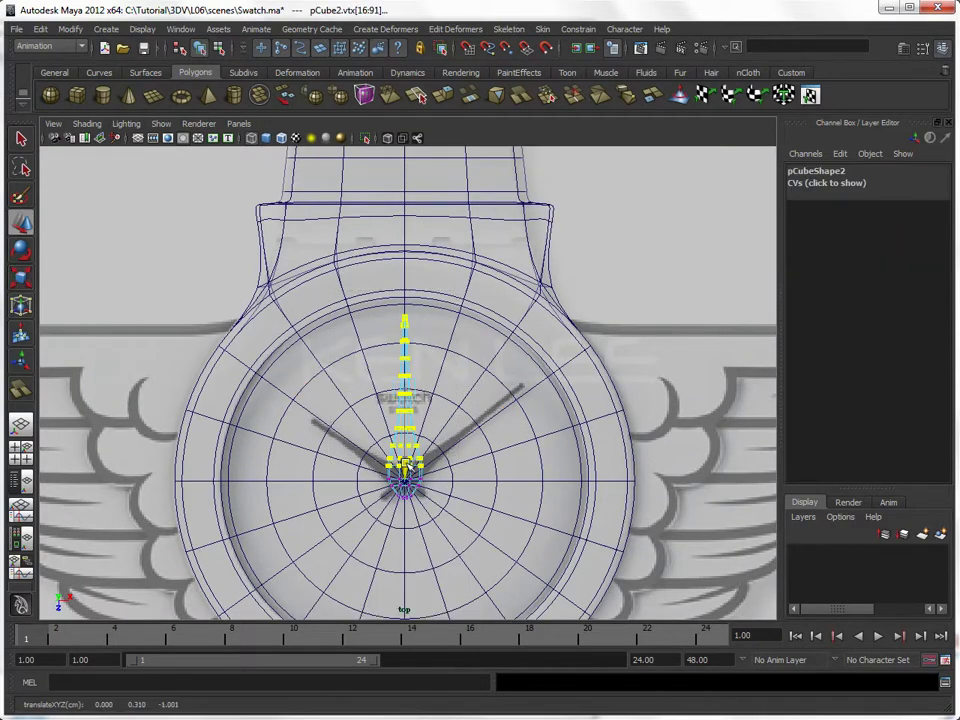
drag(345, 291, 452, 458)
key(r)
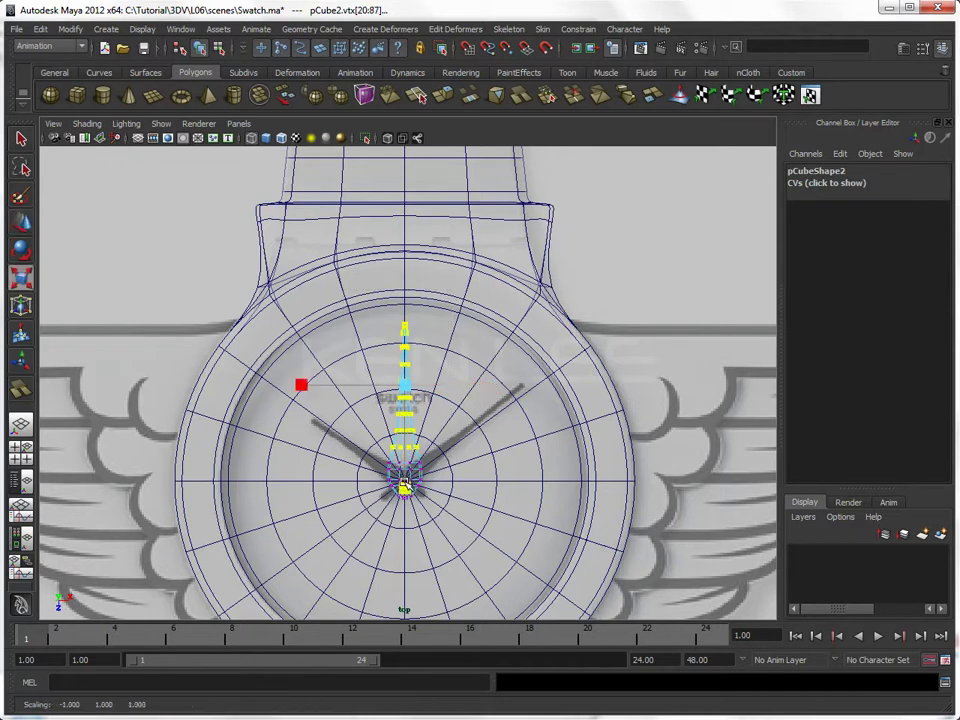
key(w)
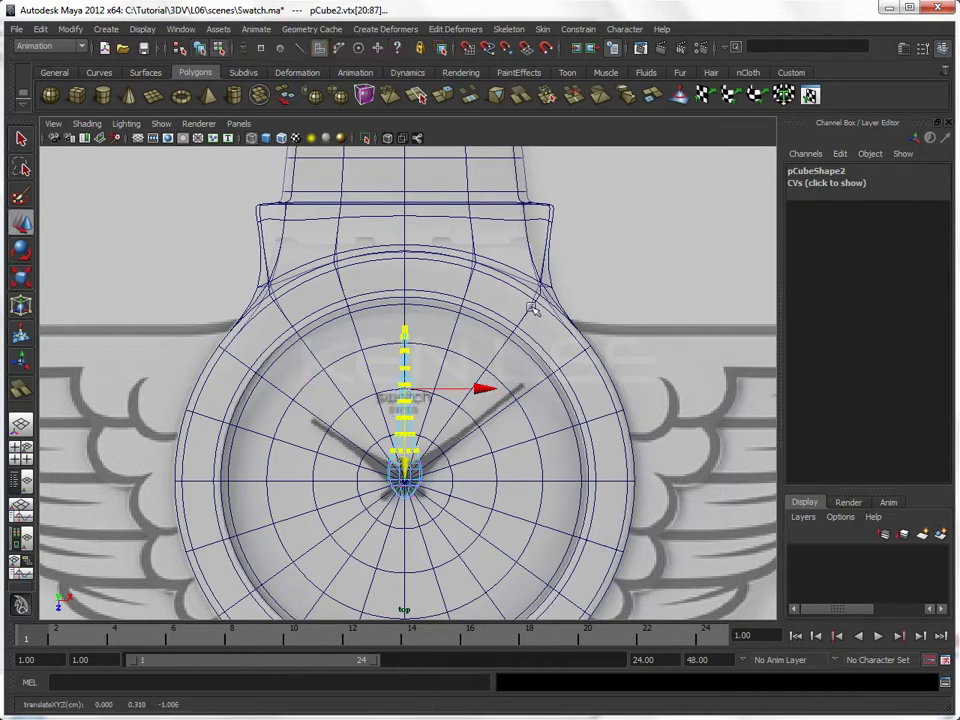
click(583, 285)
Step: Move the watch hand's pivot down to the centre of the watch face
scroll(296, 388, up, 3)
scroll(385, 443, up, 2)
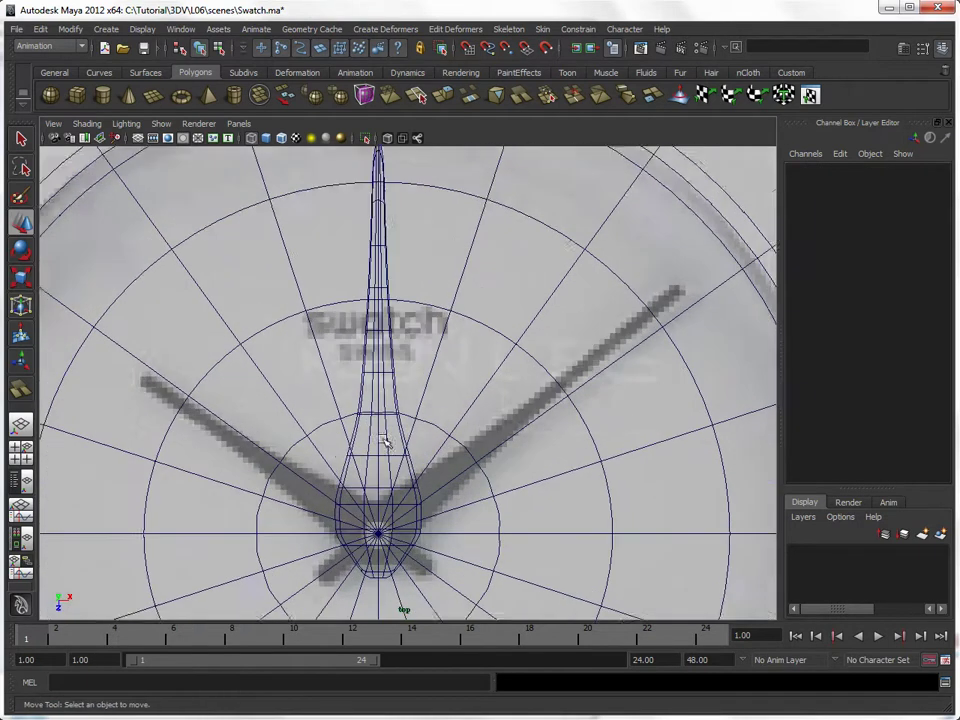
alt+middle_drag(385, 443, 323, 402)
click(361, 322)
key(Insert)
drag(373, 303, 375, 476)
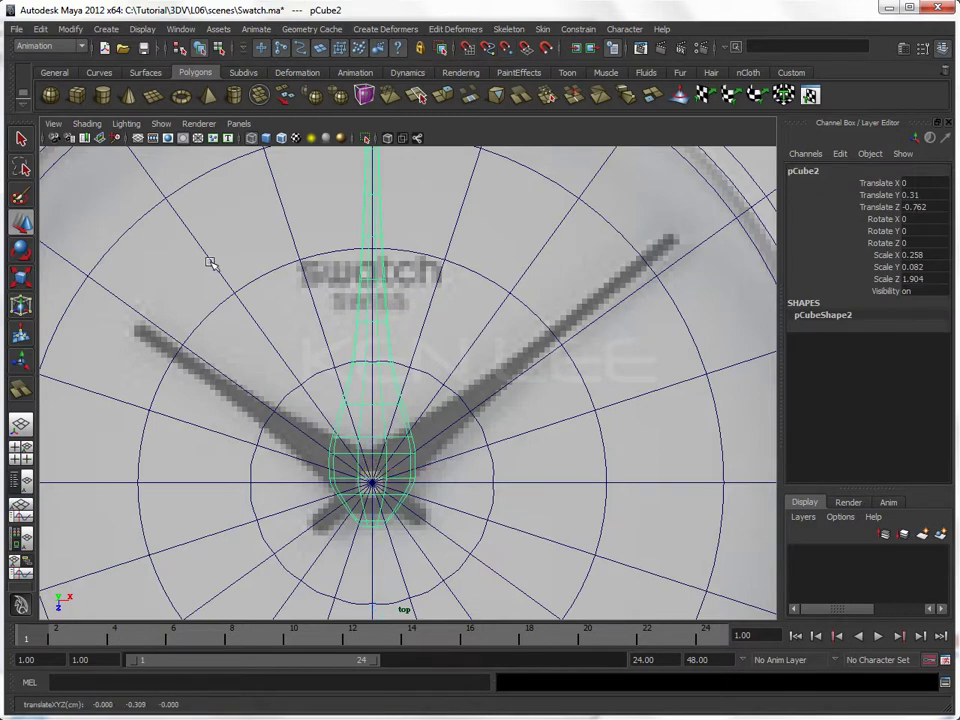
Step: Hide the reference image, finish pivot editing, and test rotating the hand around the centre
click(161, 123)
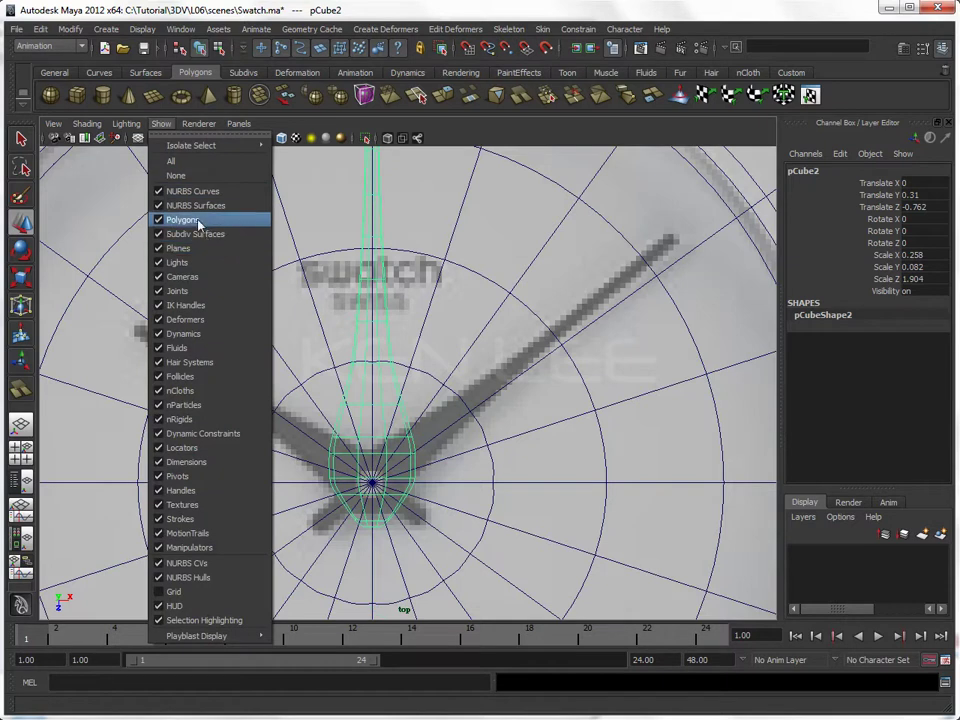
click(197, 276)
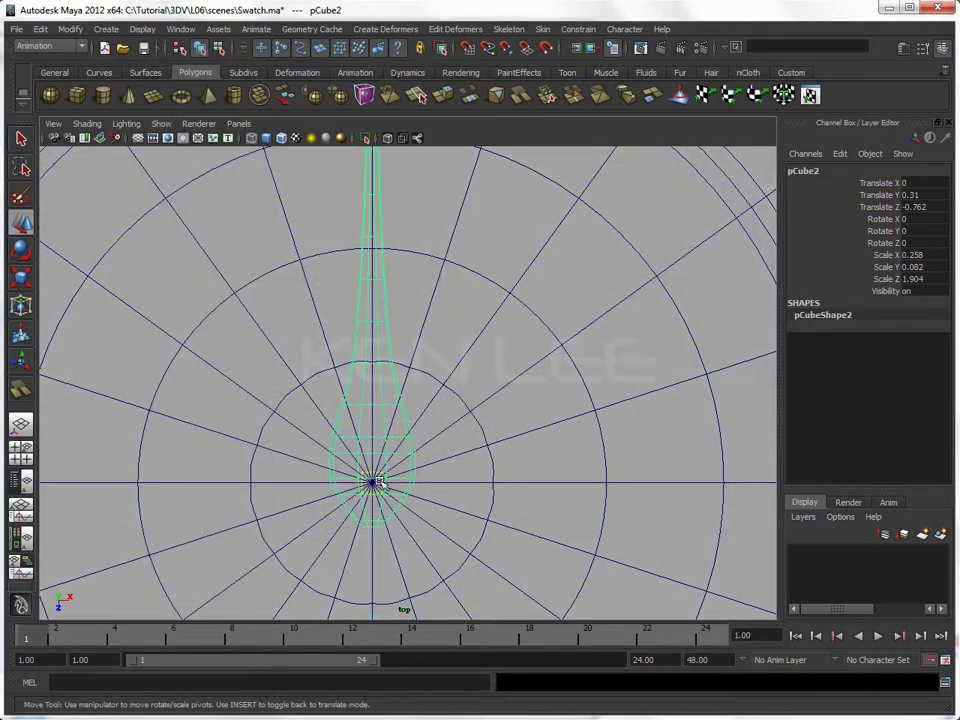
key(Insert)
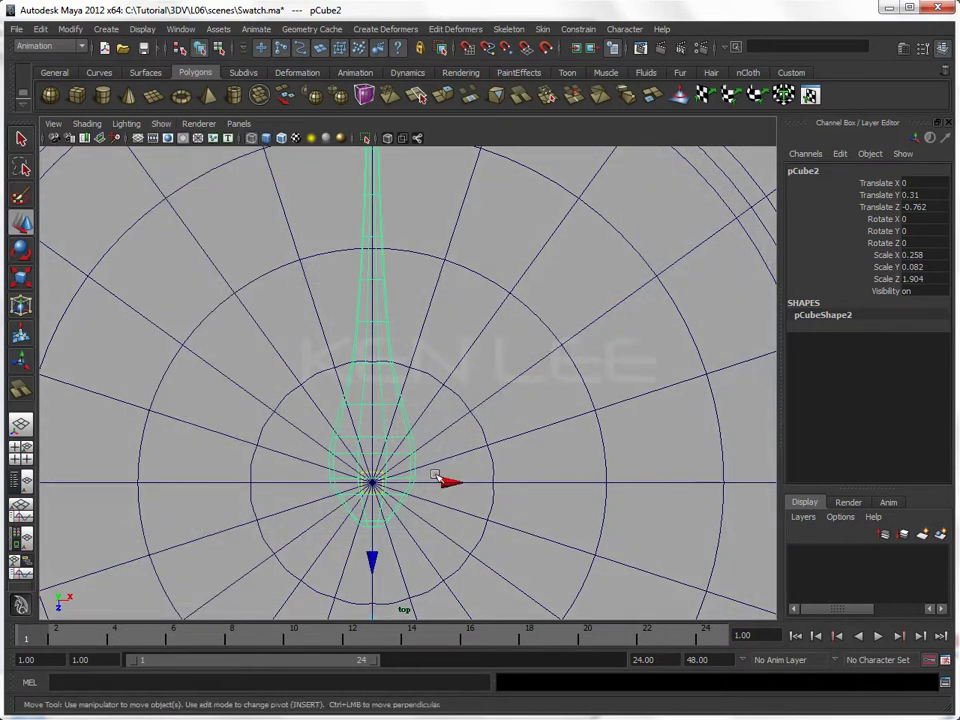
key(e)
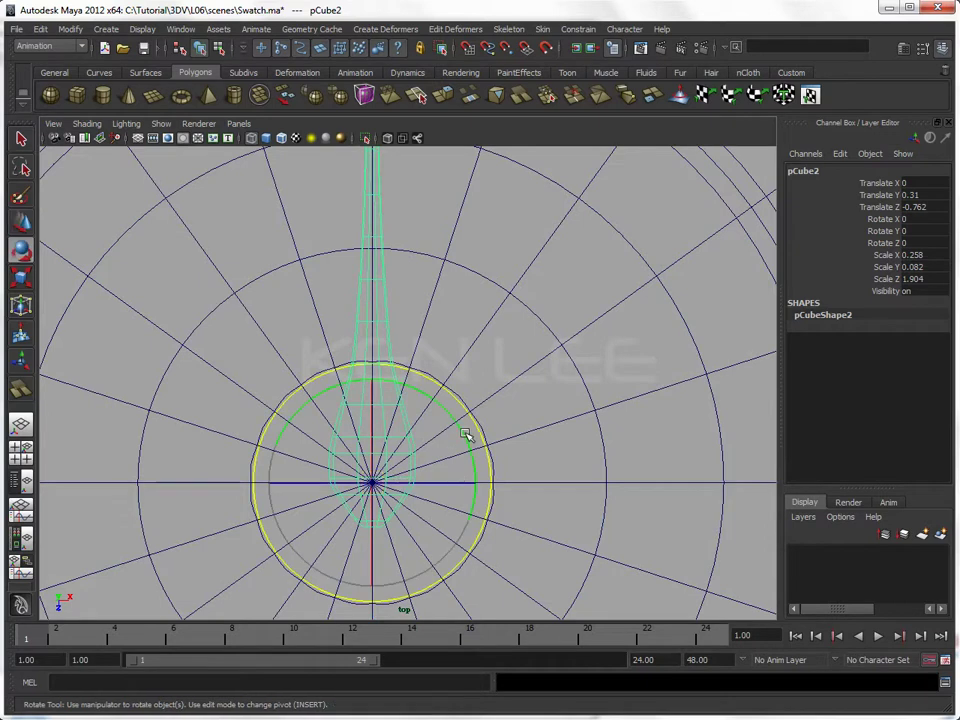
mouse_move(465, 434)
mouse_down()
mouse_move(456, 463)
mouse_move(476, 458)
mouse_up()
key(5)
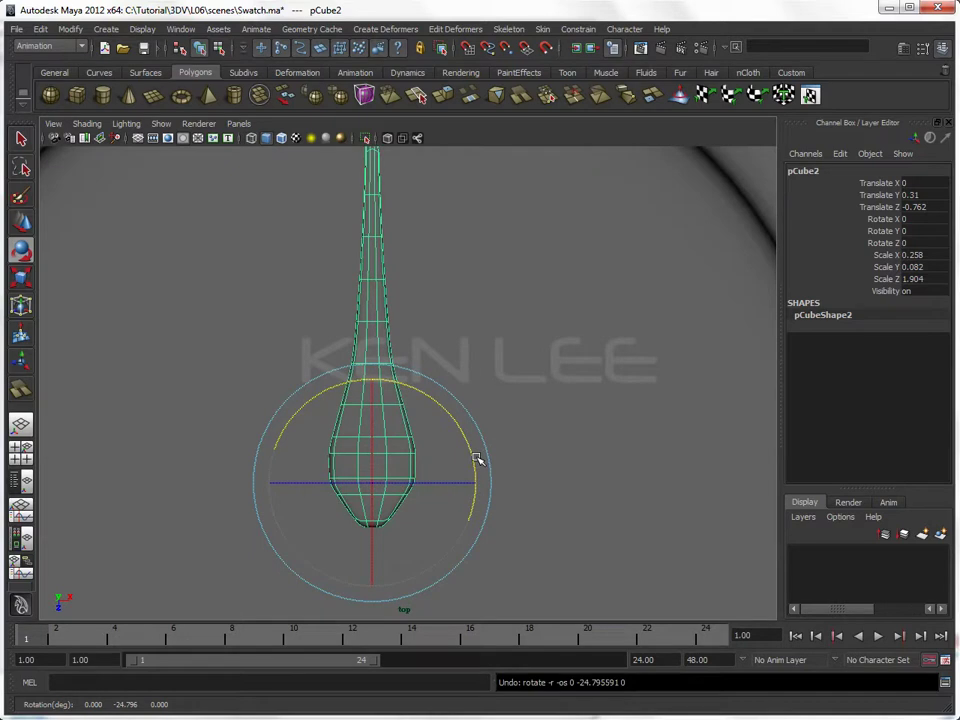
Step: Duplicate the hand and shorten the isolated copy by scaling and lowering its upper vertices
key(ctrl+d)
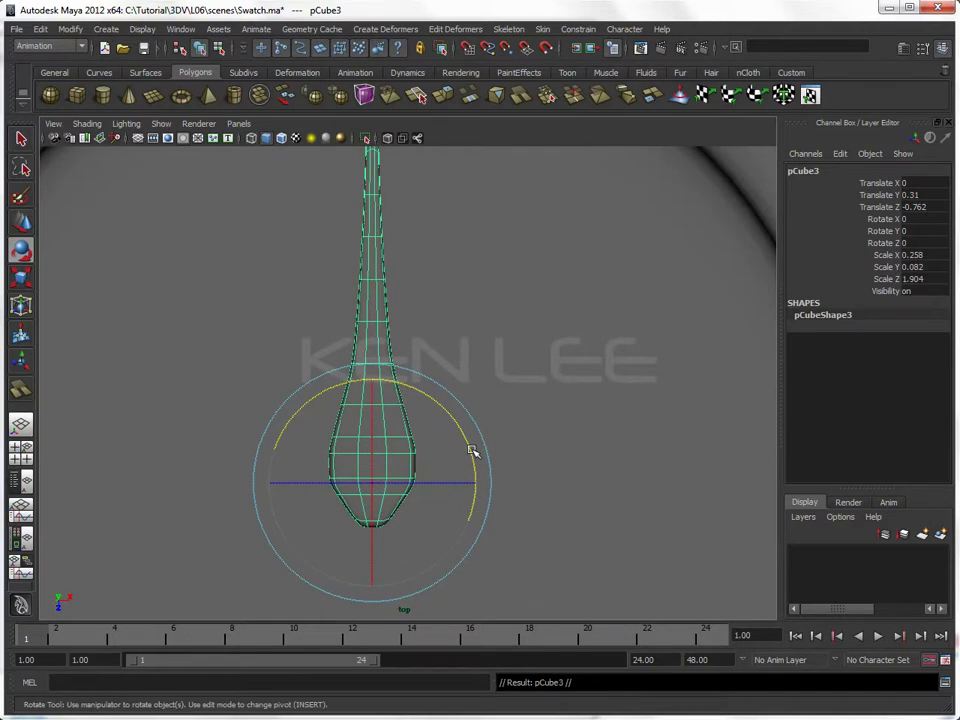
key(ctrl+1)
mouse_move(392, 238)
alt+right_down()
mouse_move(411, 302)
mouse_move(446, 331)
mouse_move(345, 311)
alt+right_up()
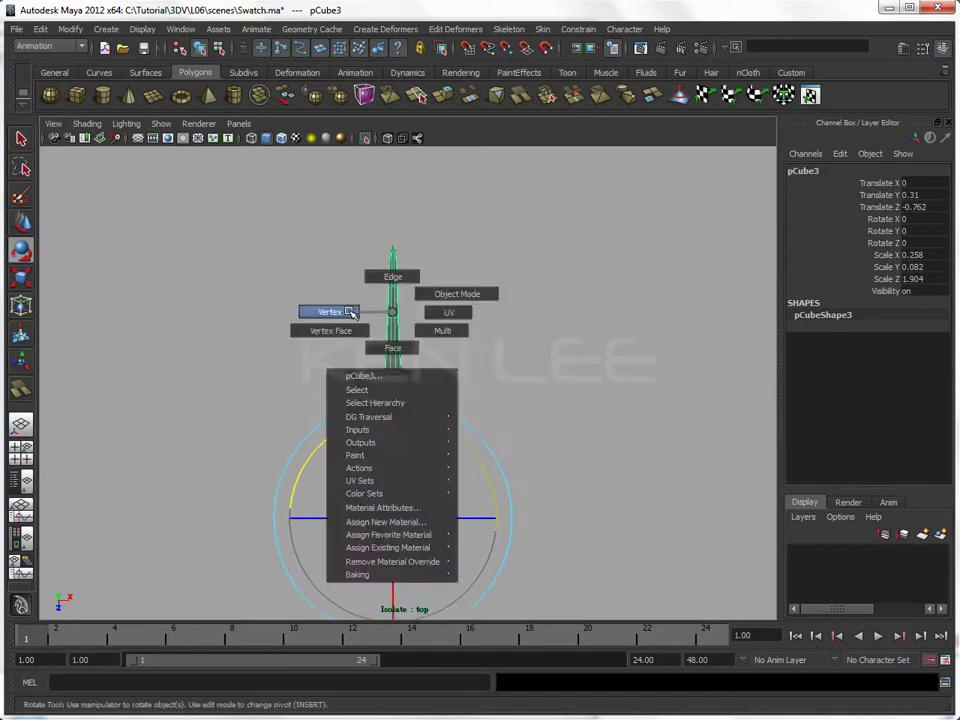
mouse_move(280, 220)
mouse_down()
mouse_move(477, 463)
mouse_move(480, 454)
mouse_up()
key(r)
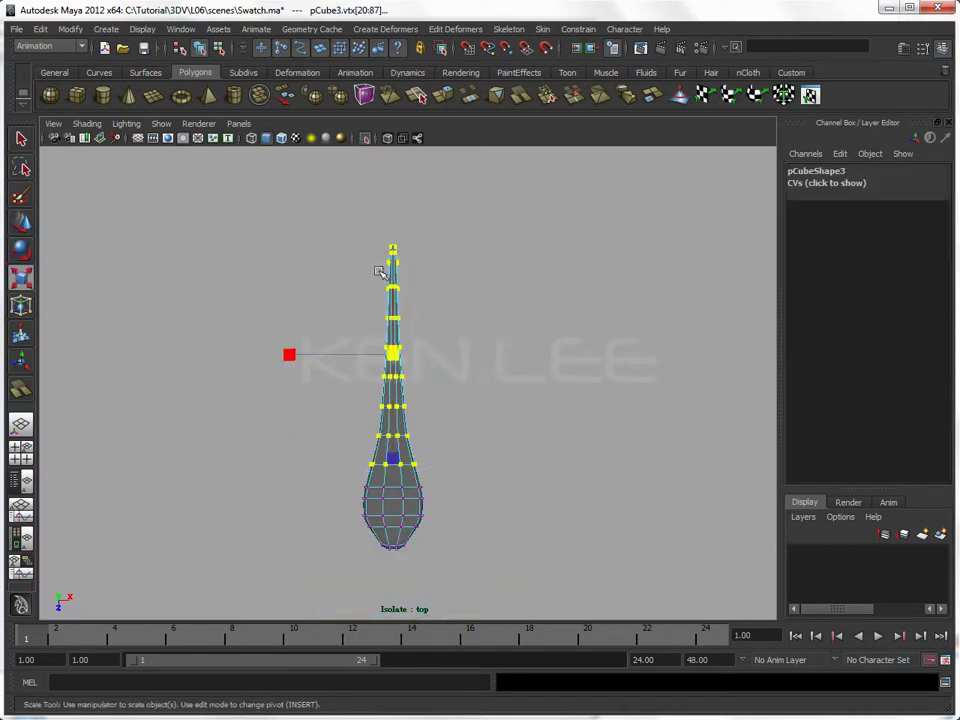
drag(398, 452, 396, 360)
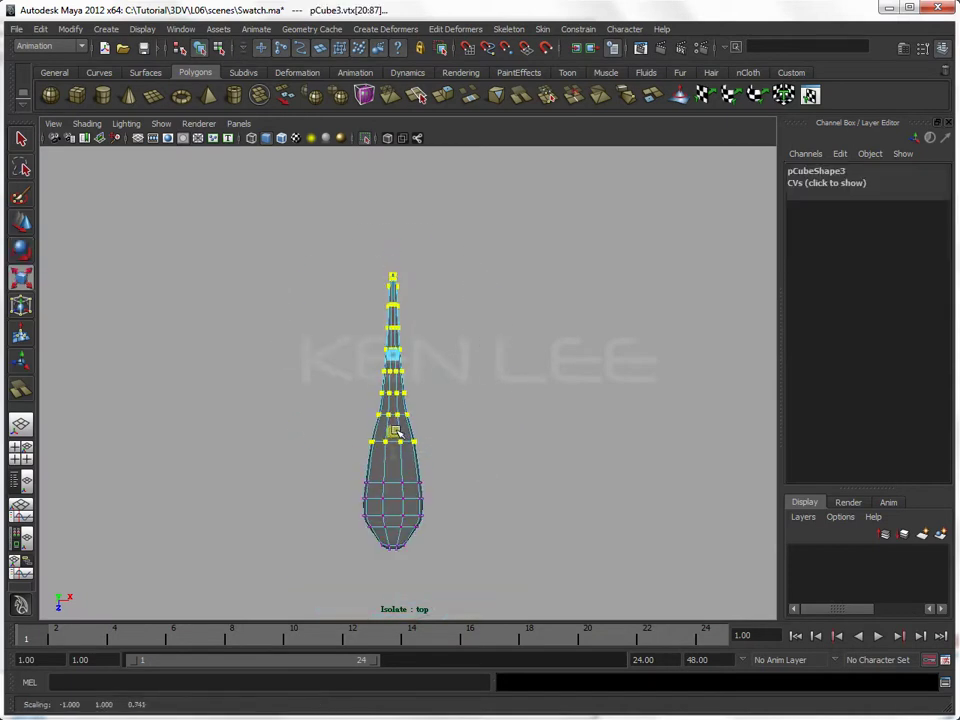
key(w)
middle_drag(395, 436, 394, 470)
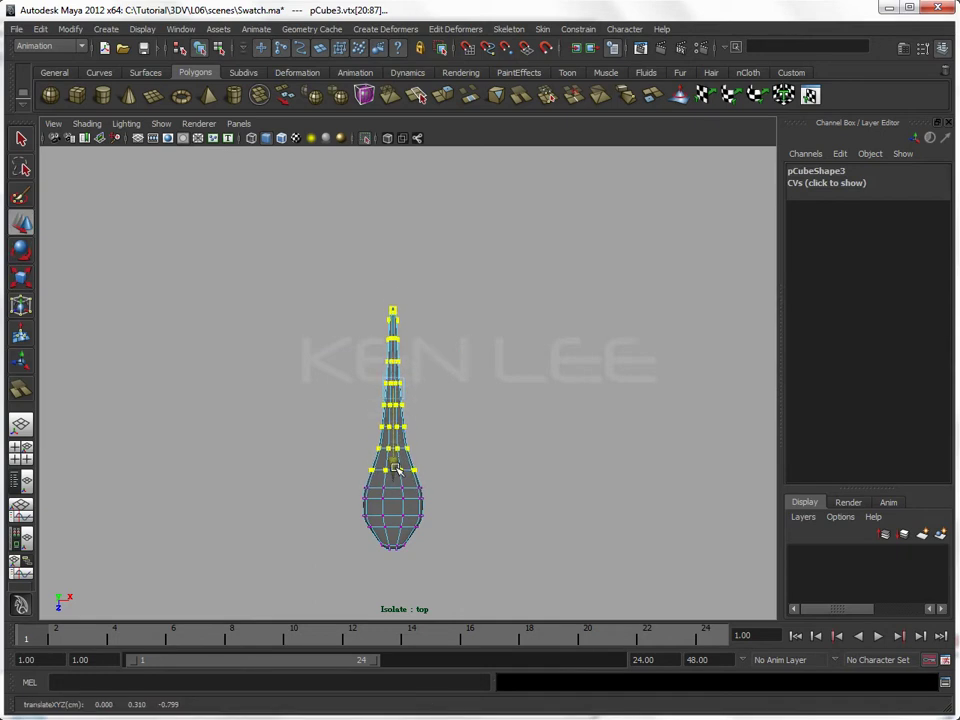
key(F8)
click(526, 444)
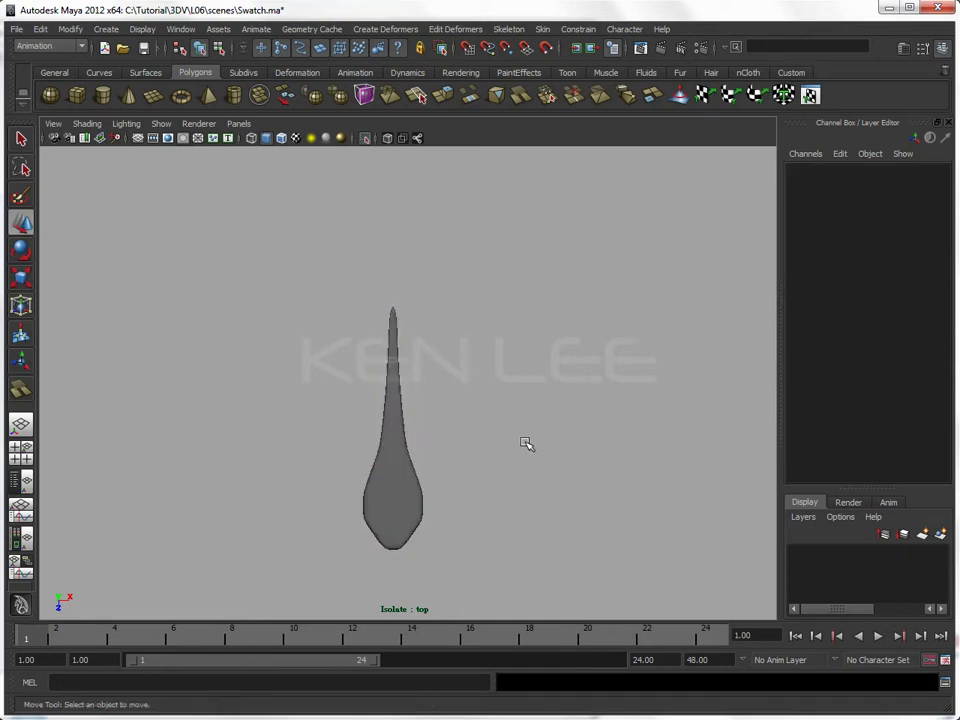
key(ctrl+1)
Step: Test-rotate the long hand, undo it, and reselect it in wireframe view
click(397, 476)
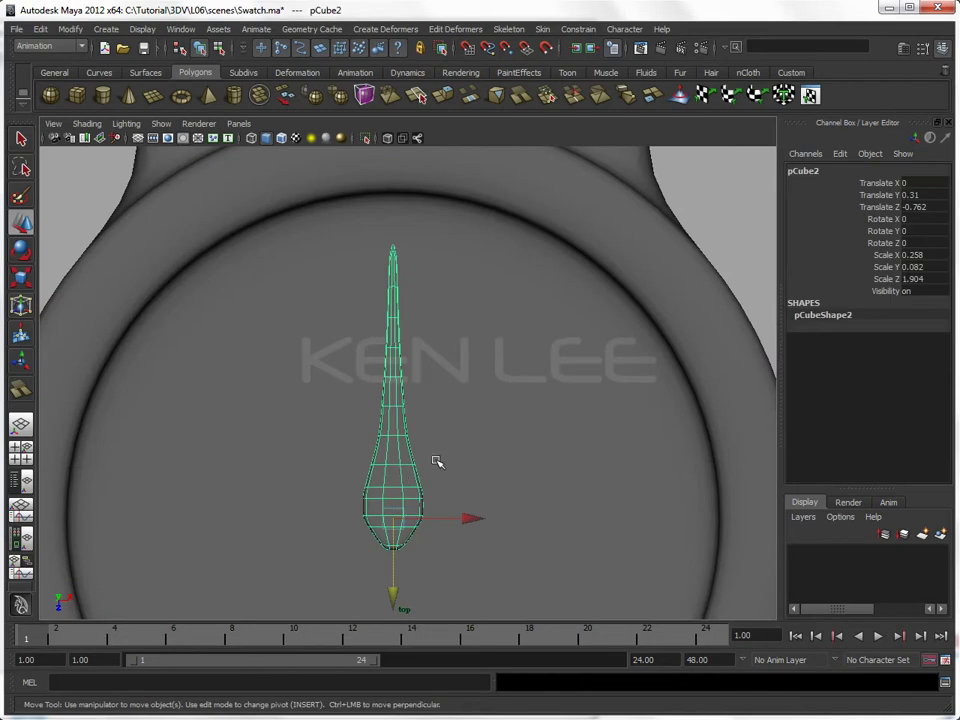
key(e)
drag(465, 446, 497, 507)
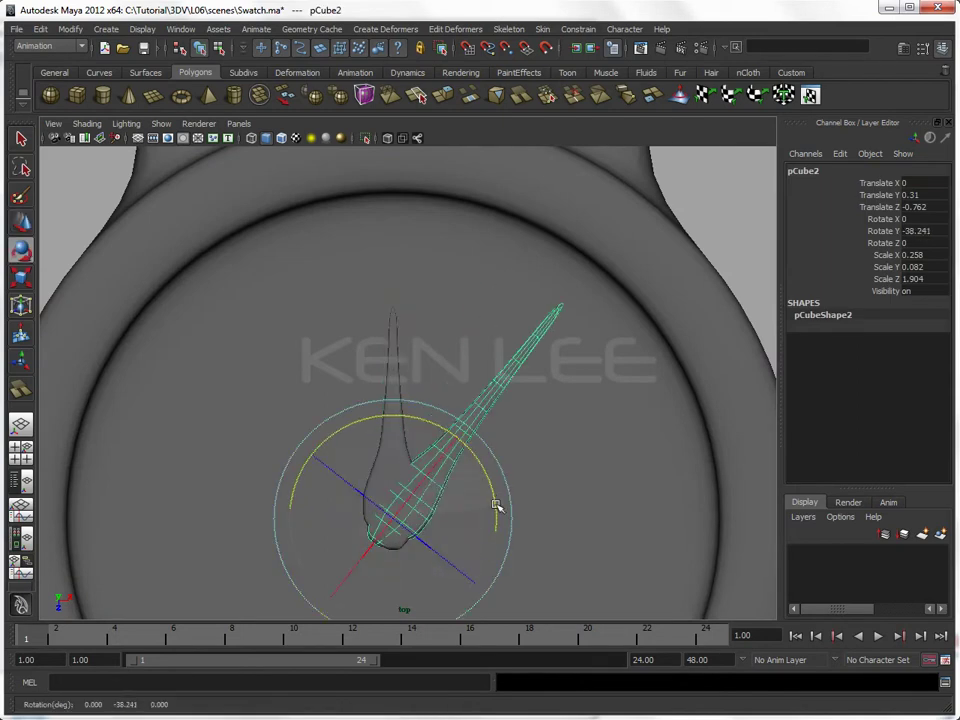
key(ctrl+z)
key(4)
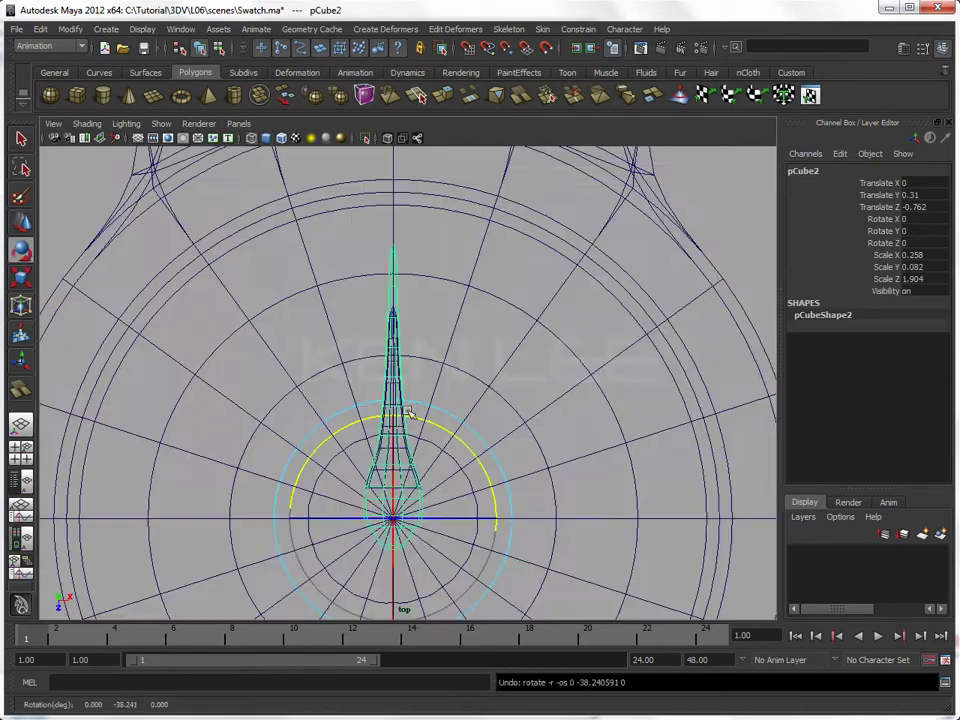
key(q)
click(399, 420)
click(403, 447)
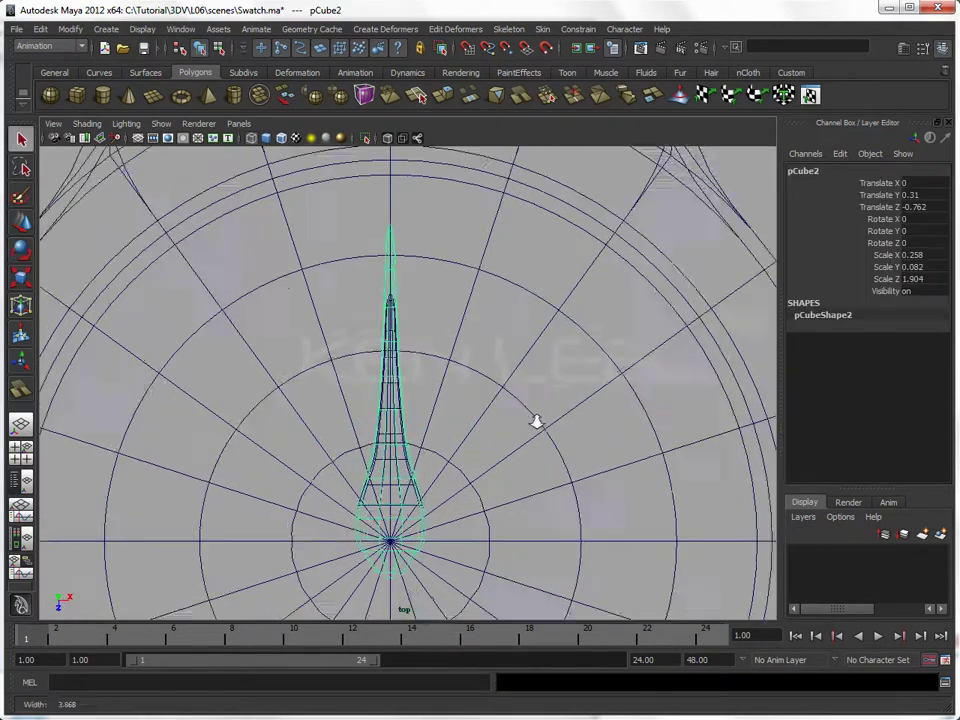
Step: Duplicate the selected hand and isolate the copy for vertex editing
scroll(413, 433, up, 5)
key(ctrl+d)
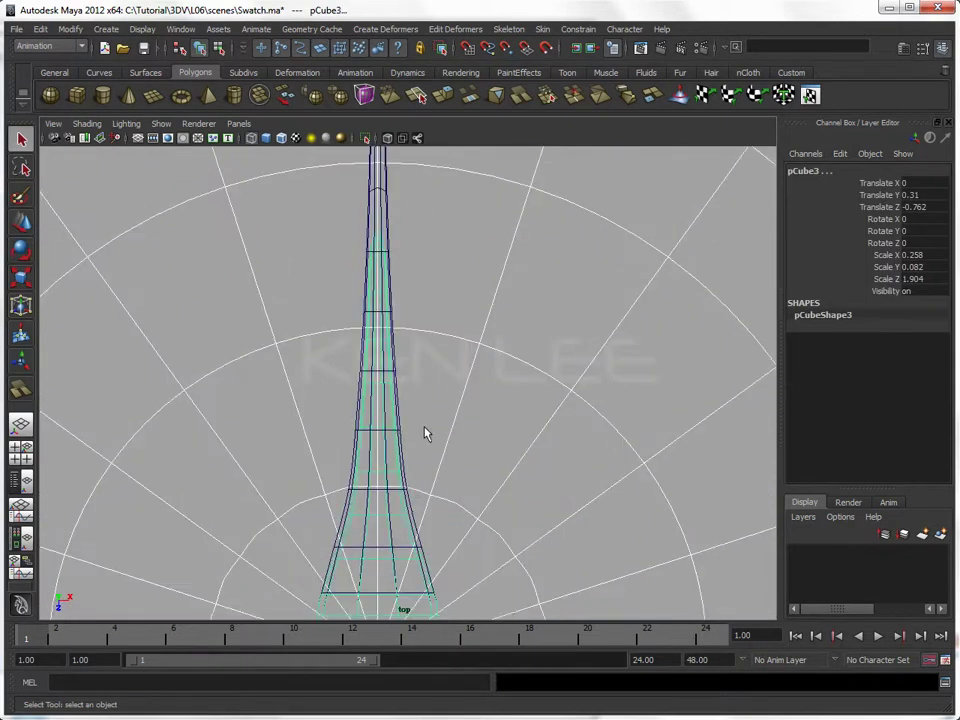
key(ctrl+1)
scroll(392, 392, down, 3)
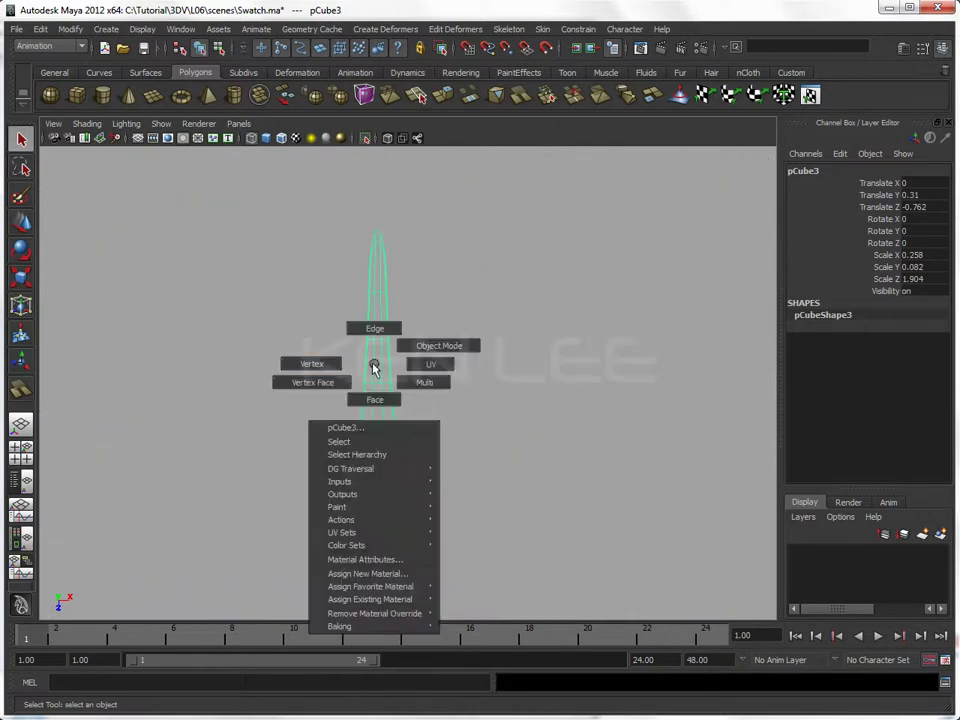
right_drag(375, 364, 310, 364)
scroll(365, 392, down, 2)
scroll(356, 383, up, 2)
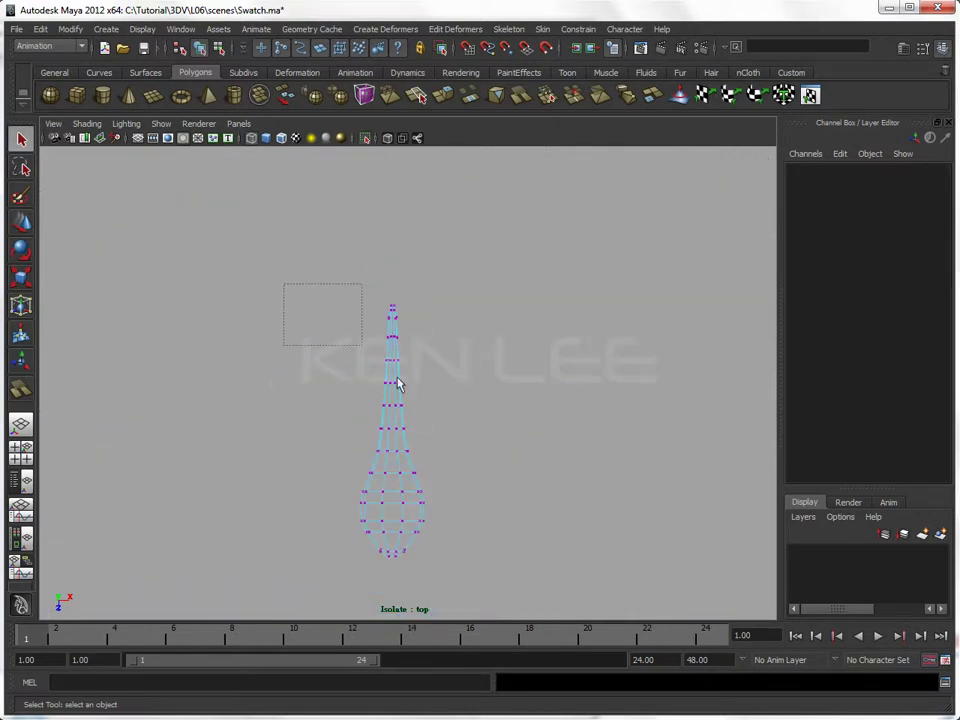
Step: Scale the copy's upper vertices down into a stubbier hand, then show the full watch shaded
drag(397, 383, 465, 471)
key(r)
click(395, 488)
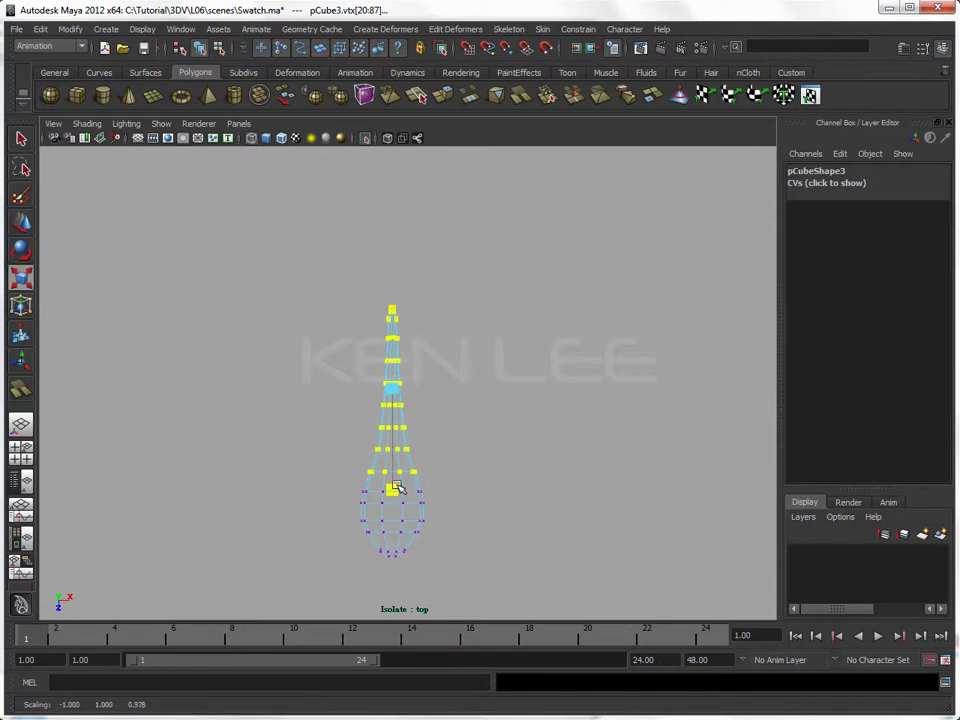
drag(395, 488, 396, 456)
key(w)
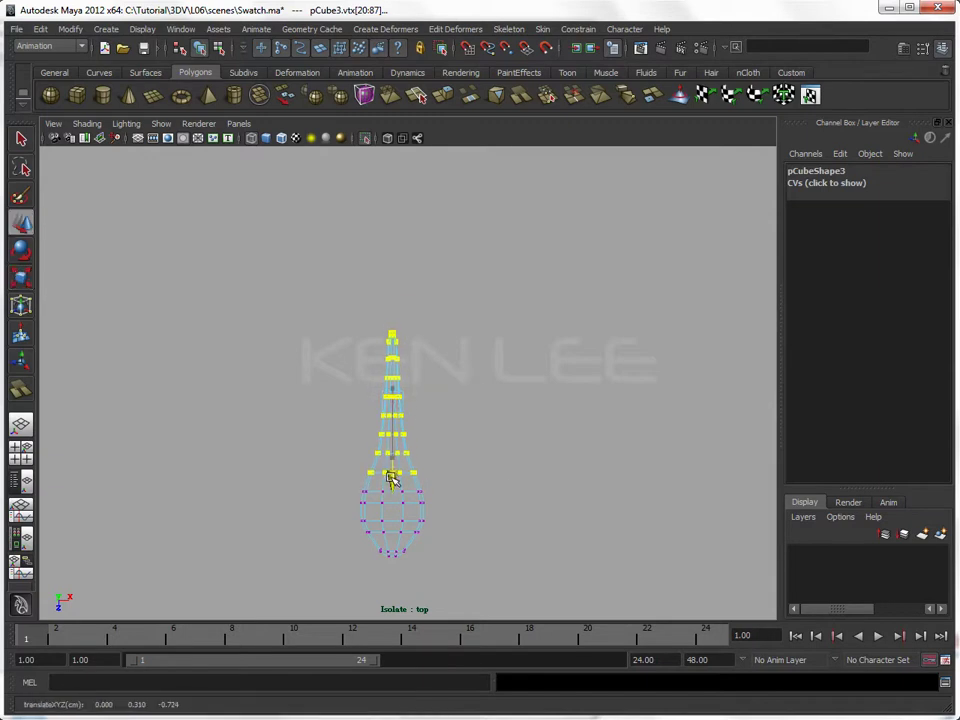
click(510, 471)
key(F8)
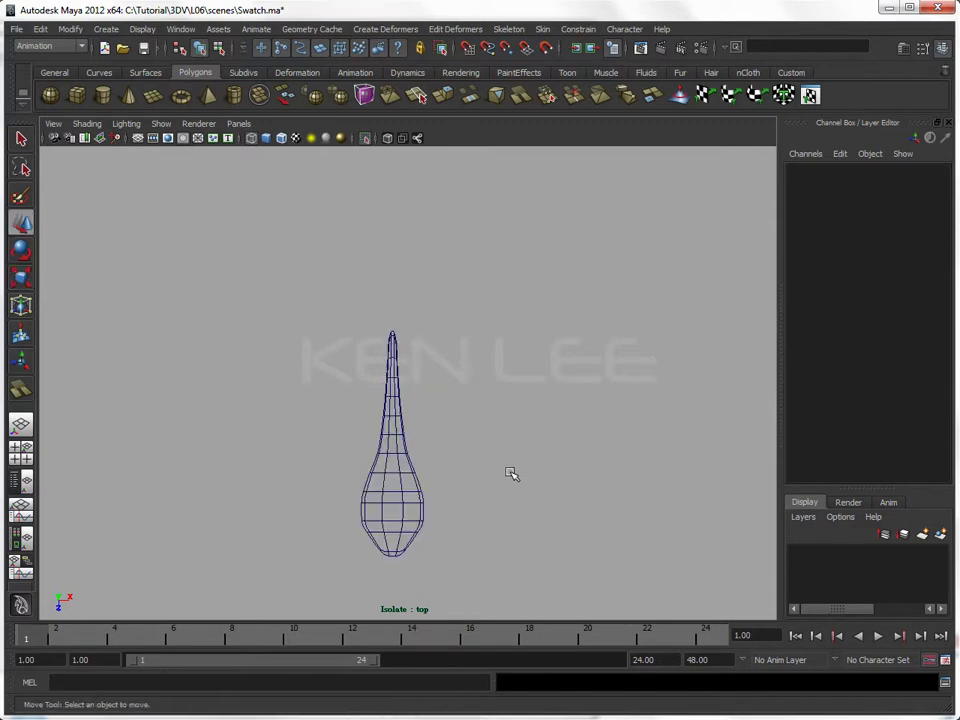
key(ctrl+1)
key(5)
Step: Trial-rotate and duplicate the hand, then undo the rotations so the hands point straight
click(399, 433)
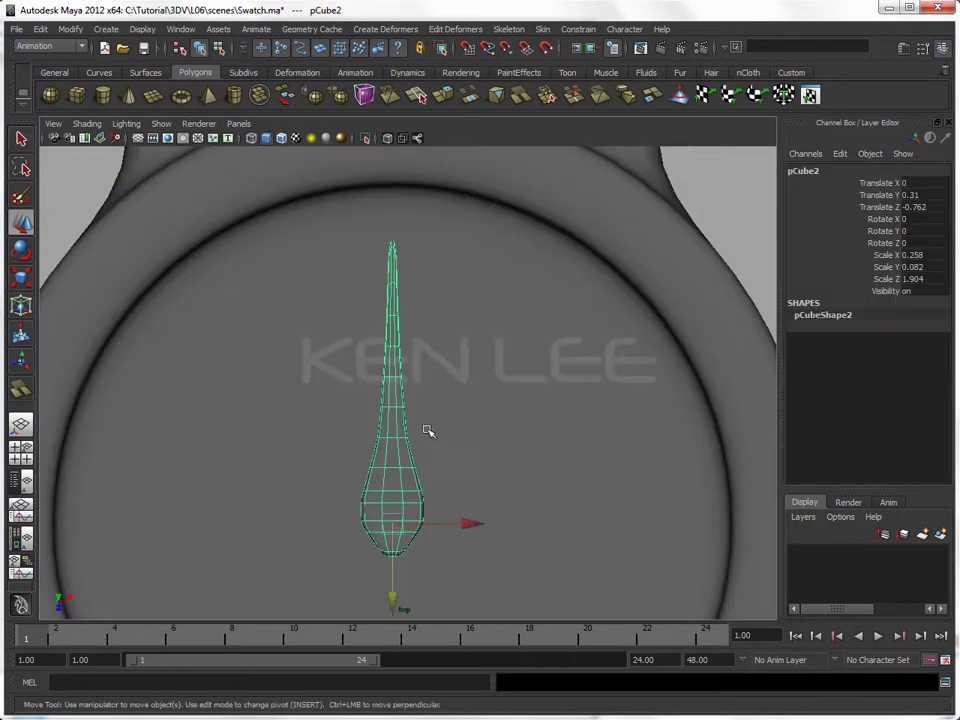
key(e)
drag(461, 447, 508, 516)
key(ctrl+d)
mouse_move(399, 401)
mouse_down()
mouse_move(450, 439)
mouse_move(410, 407)
mouse_up()
click(499, 413)
mouse_move(499, 413)
alt+mouse_down()
mouse_move(328, 408)
mouse_move(516, 439)
mouse_move(384, 405)
alt+mouse_up()
click(355, 378)
key(ctrl+z)
key(ctrl+z)
key(ctrl+z)
key(ctrl+z)
key(ctrl+z)
Step: Select the hand in wireframe and switch the panel to the side view with the Move tool
click(345, 355)
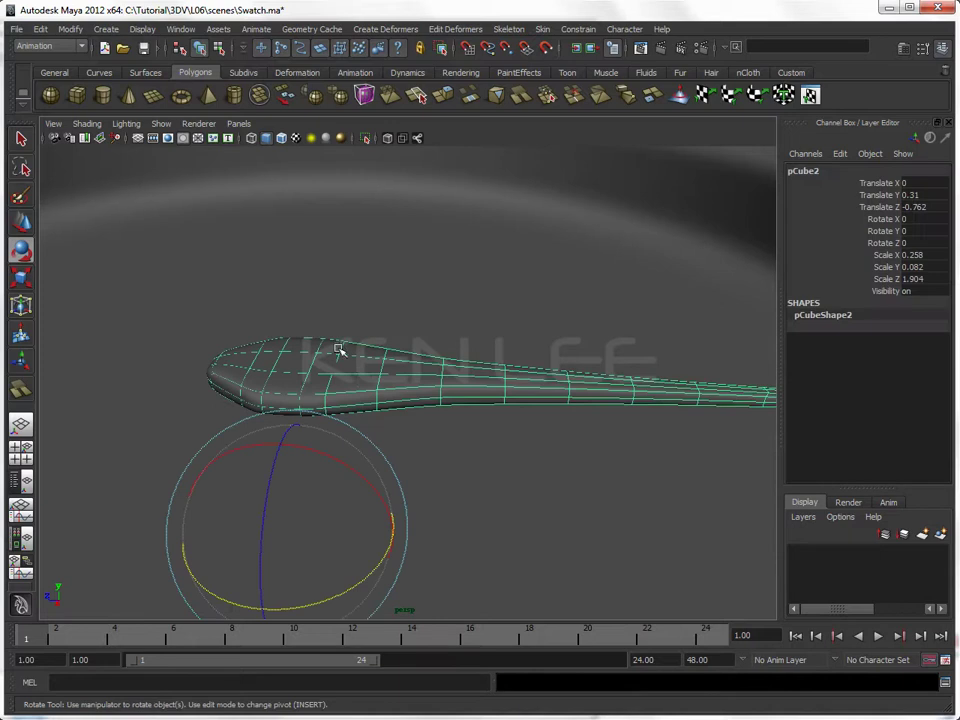
key(4)
mouse_move(378, 387)
alt+mouse_down()
mouse_move(612, 422)
mouse_move(611, 465)
mouse_move(568, 459)
mouse_move(595, 484)
mouse_move(561, 487)
alt+mouse_up()
key(w)
key(space)
drag(347, 428, 405, 426)
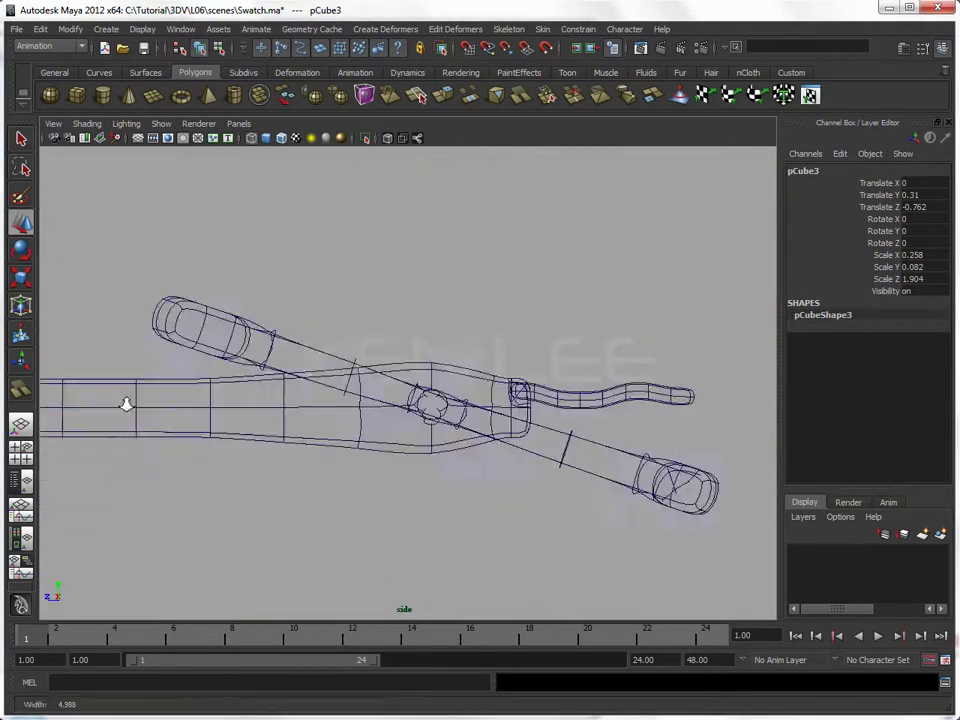
Step: Raise the copied hand in Y so it sits above the original hand
scroll(596, 398, up, 3)
scroll(379, 428, up, 3)
scroll(461, 431, up, 2)
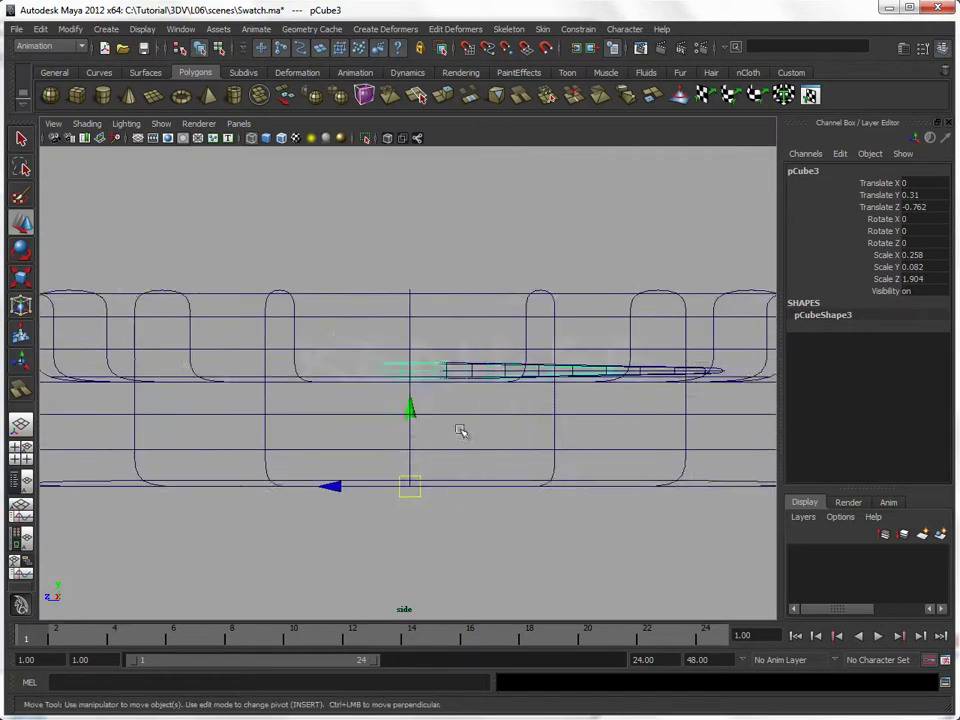
drag(411, 418, 413, 399)
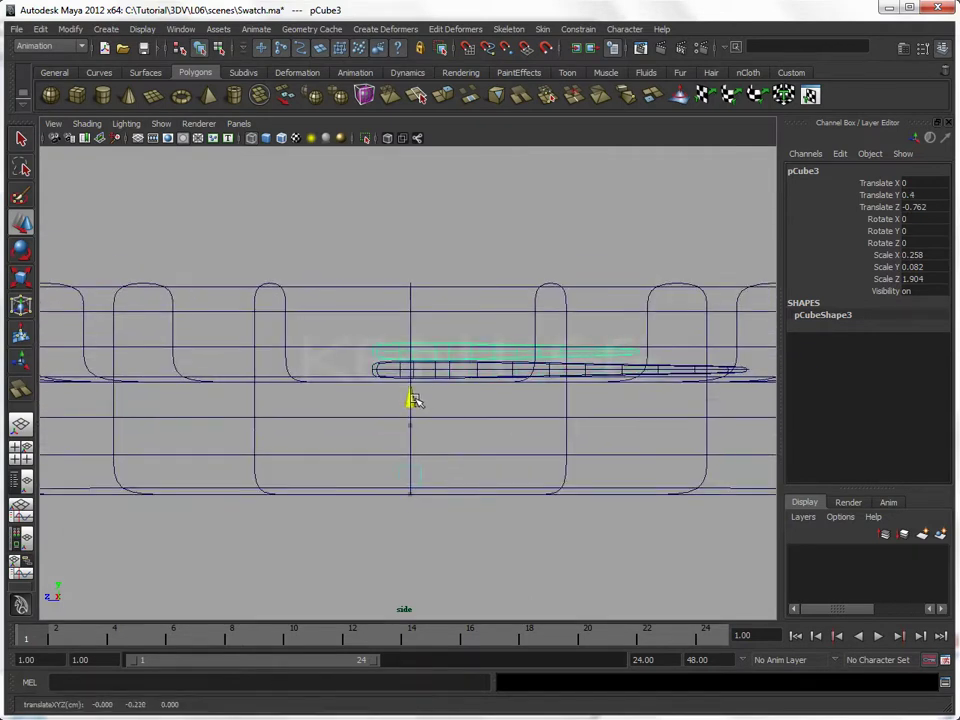
click(376, 367)
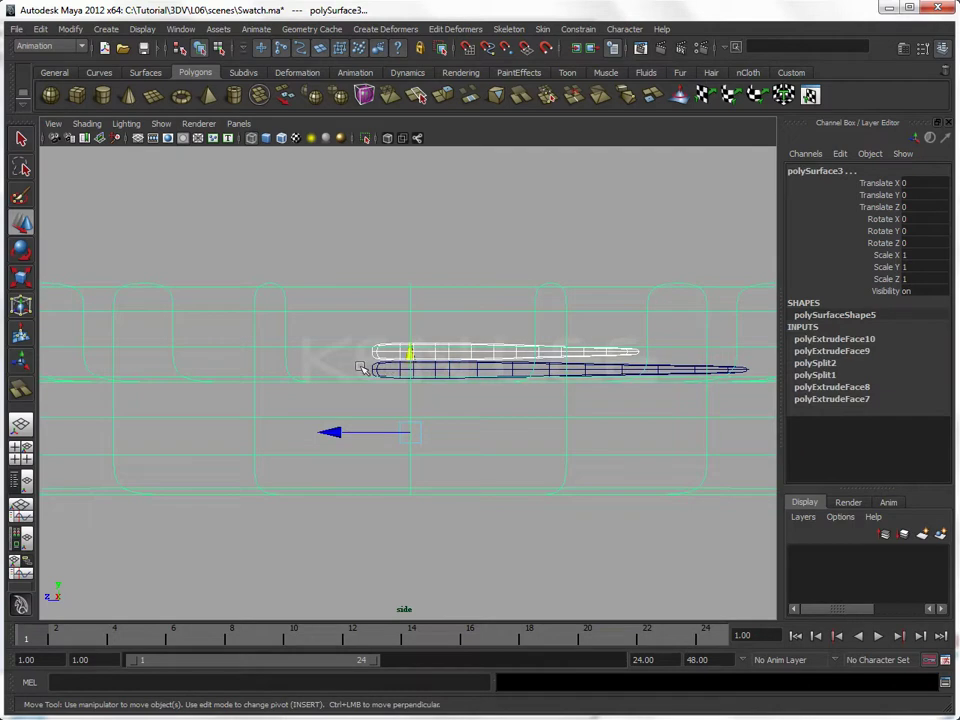
click(405, 380)
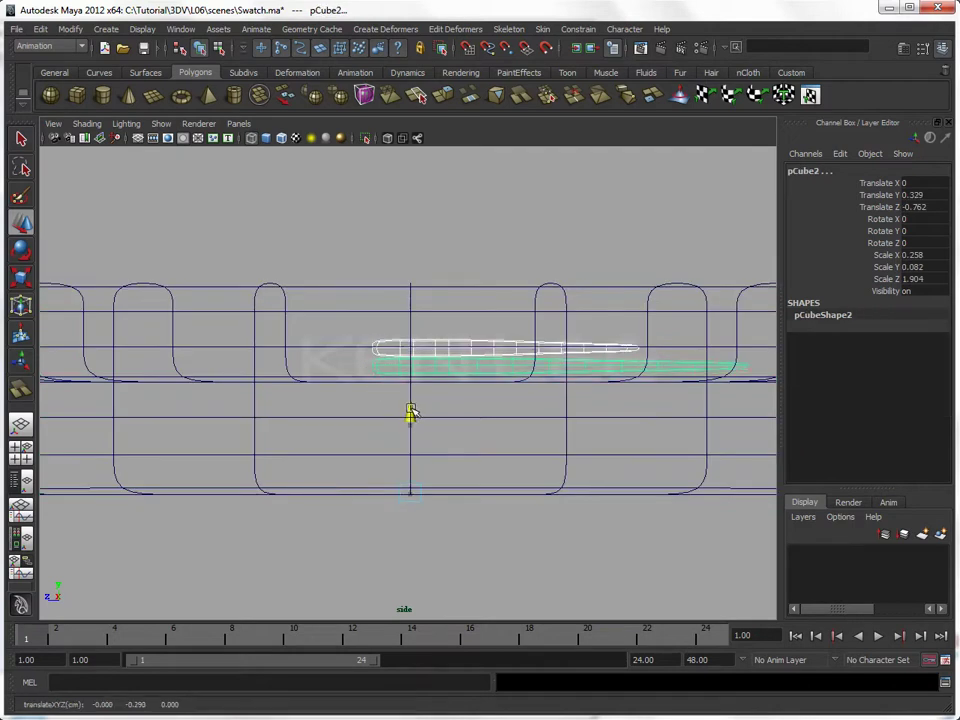
click(465, 247)
Step: Return to the shaded perspective view, check the reference photo, and save the scene
key(5)
key(space)
drag(471, 300, 471, 283)
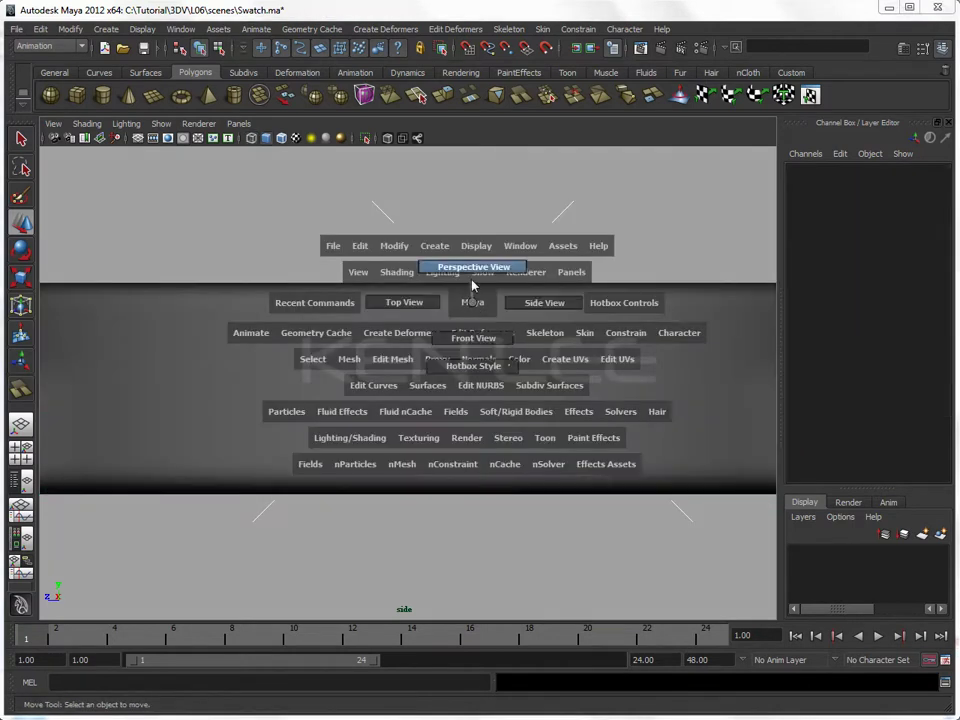
alt+drag(480, 345, 303, 374)
scroll(465, 381, down, 4)
scroll(396, 332, down, 3)
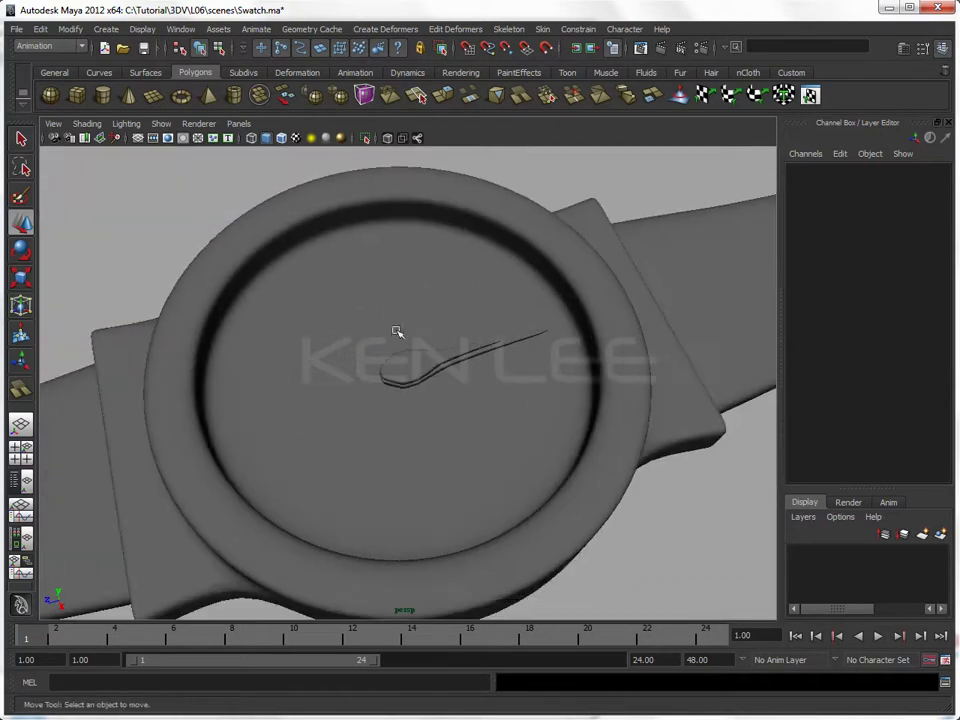
key(alt+Tab)
key(alt+Tab)
key(ctrl+s)
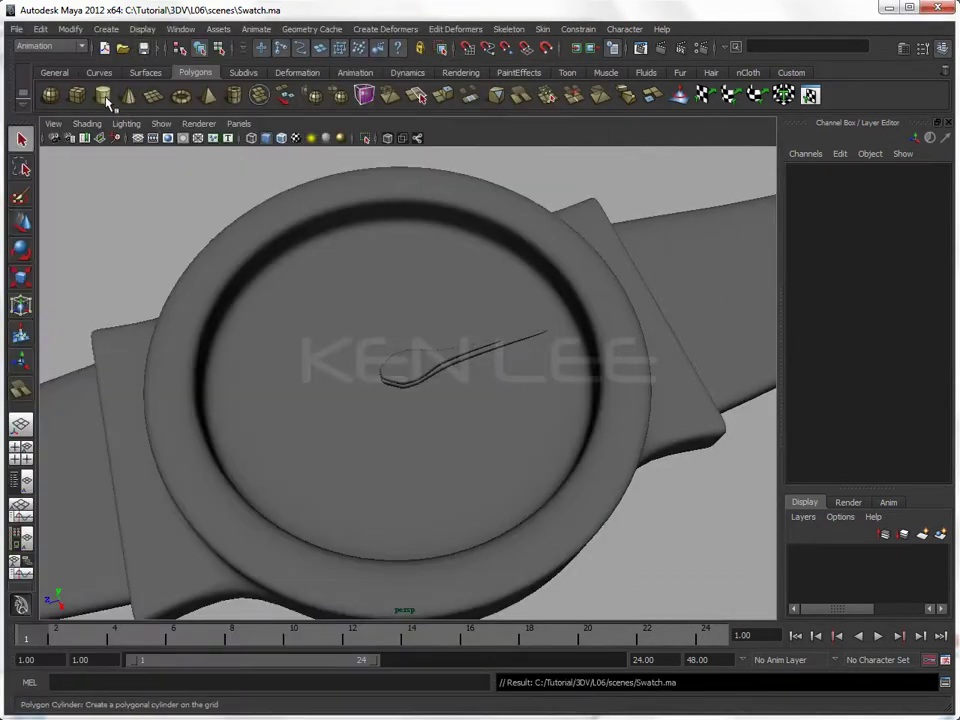
Step: Create a polygon cylinder with 0 cap subdivisions and 8 axis subdivisions
click(102, 95)
key(f)
click(825, 340)
click(920, 398)
text(0)
key(Return)
click(918, 375)
text(8)
key(Return)
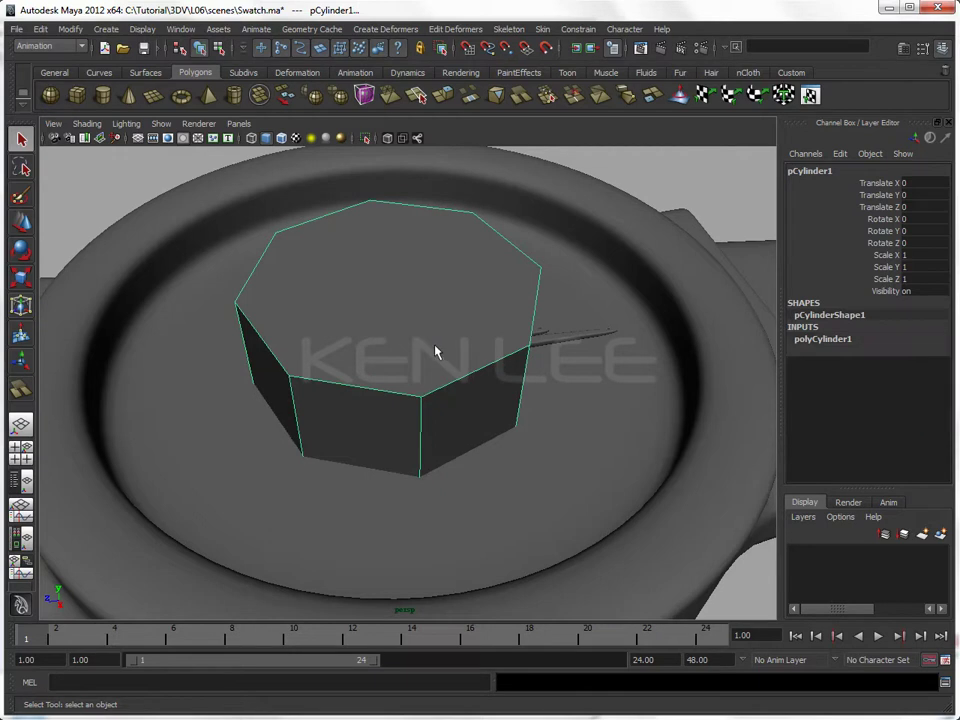
Step: Scale the cylinder into a thin, tall pin and preview it smoothed
key(r)
drag(394, 388, 289, 403)
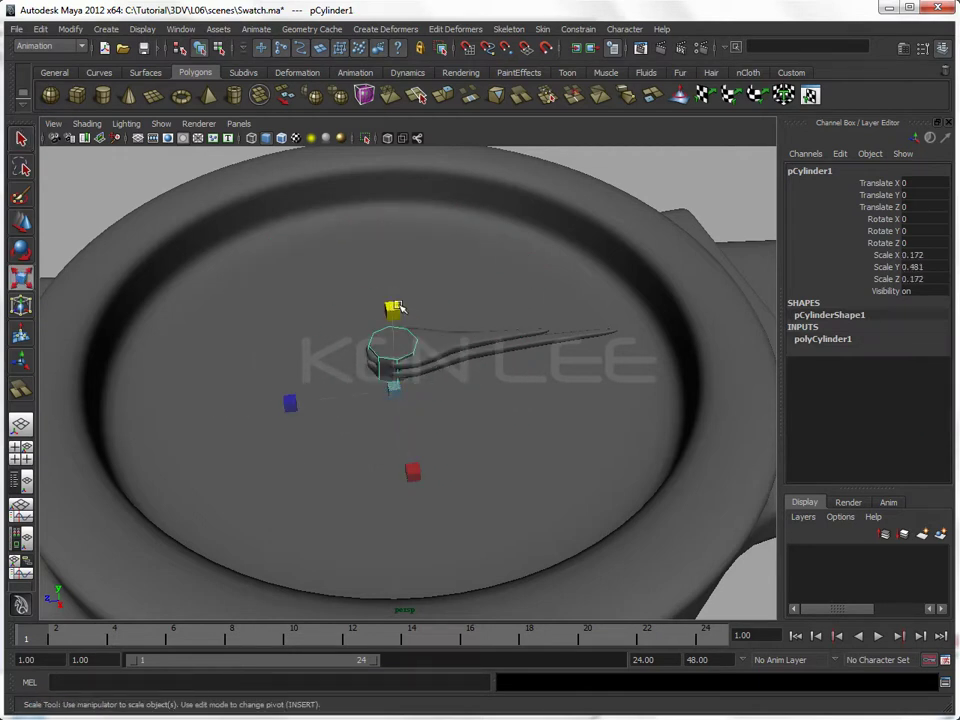
drag(392, 313, 393, 160)
click(836, 340)
double_click(912, 387)
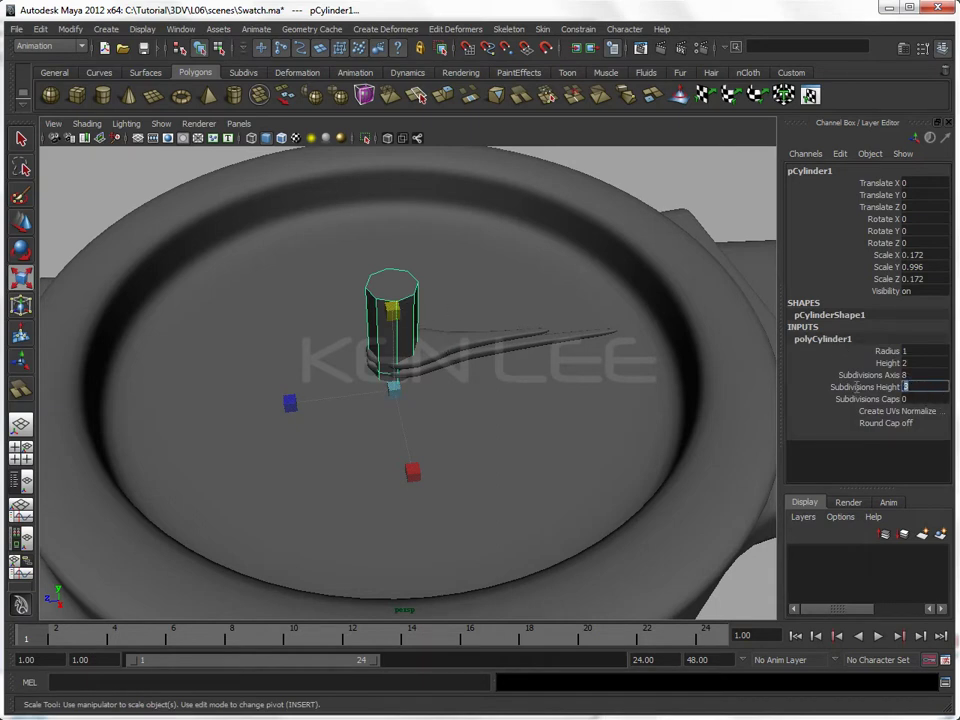
mouse_move(398, 388)
mouse_down()
mouse_move(336, 399)
mouse_move(270, 392)
mouse_move(380, 390)
mouse_move(422, 433)
mouse_move(551, 399)
mouse_move(419, 380)
mouse_up()
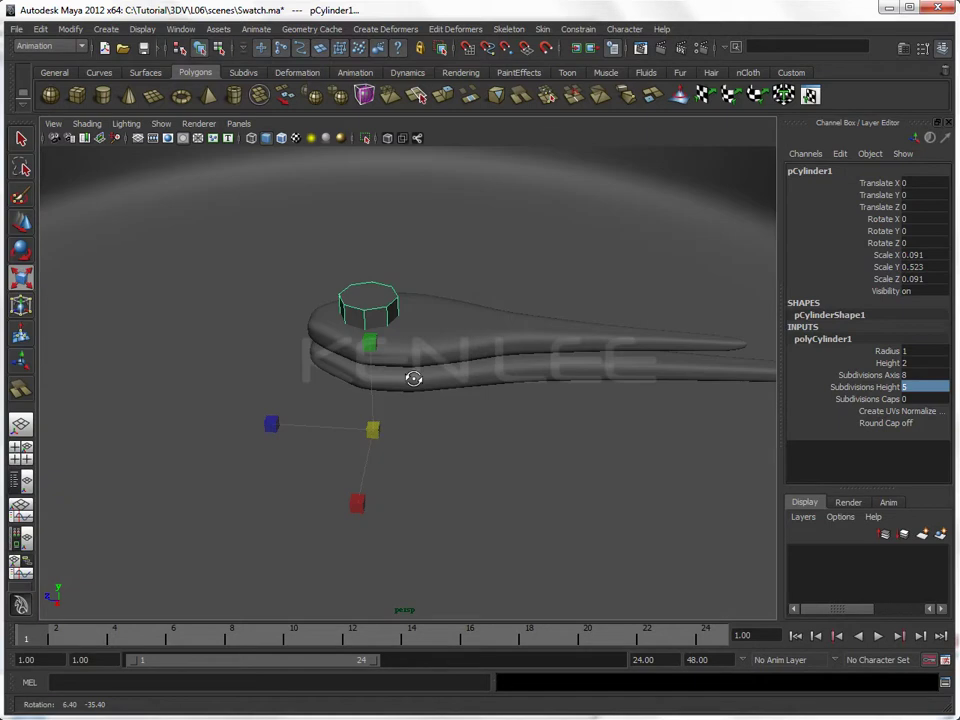
key(3)
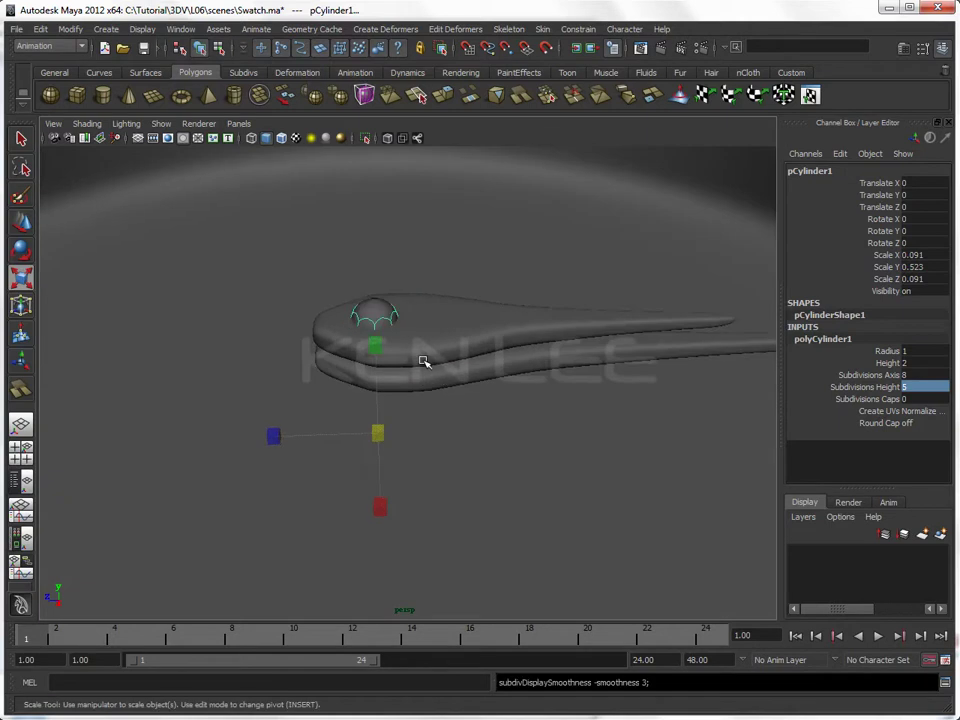
Step: In the side view, lift the pin up through the hands and shrink it slightly
key(space)
drag(430, 349, 447, 347)
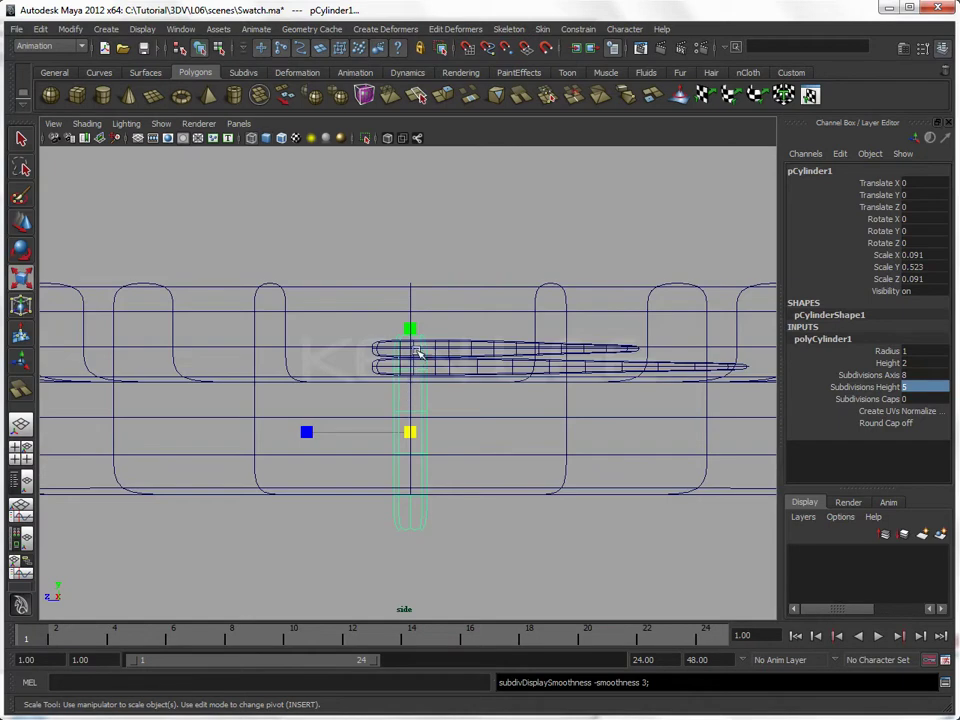
click(410, 329)
key(w)
mouse_move(410, 374)
mouse_down()
mouse_move(410, 382)
mouse_move(410, 291)
mouse_up()
key(r)
drag(410, 362, 400, 364)
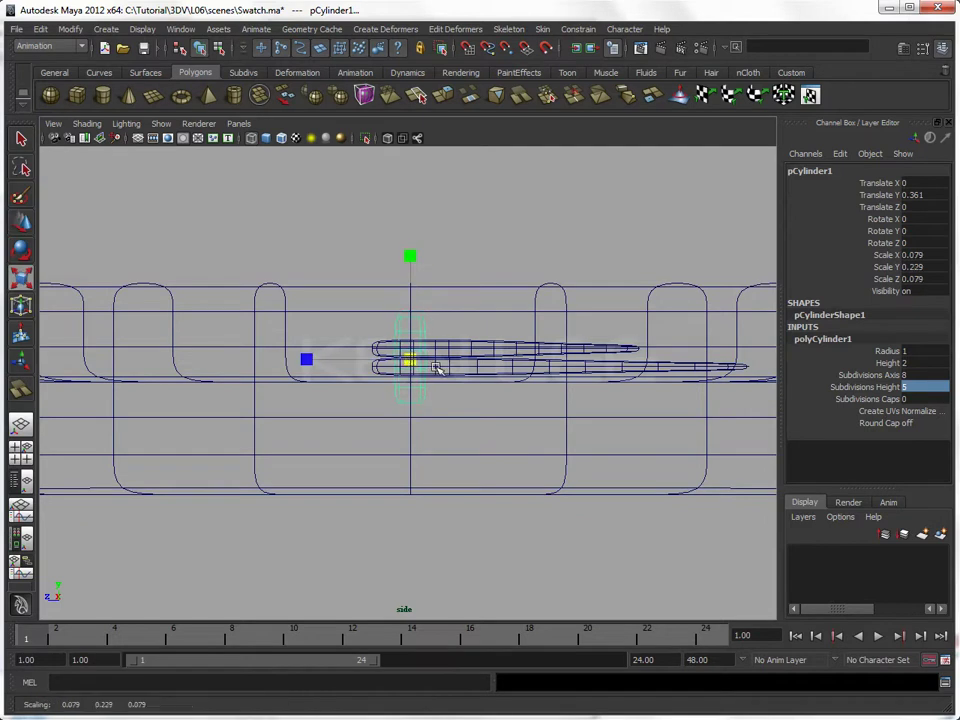
Step: Back in perspective, shrink the pin further to about 0.069 wide and 0.2 tall over the hands
key(space)
click(437, 358)
mouse_move(480, 392)
alt+mouse_down()
mouse_move(495, 433)
mouse_move(485, 428)
alt+mouse_up()
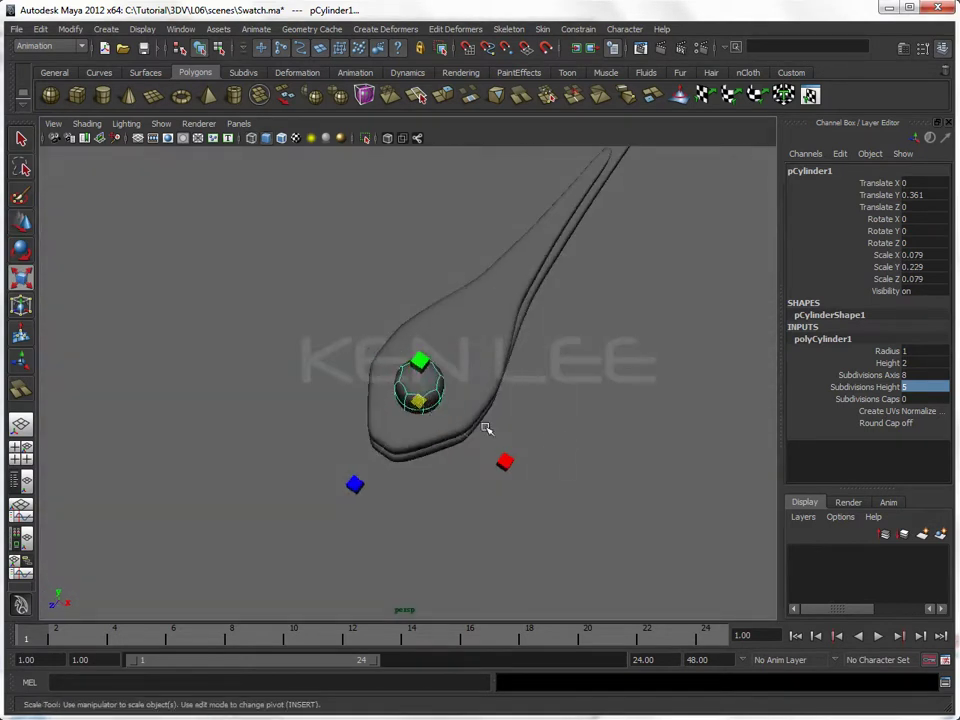
drag(418, 400, 408, 401)
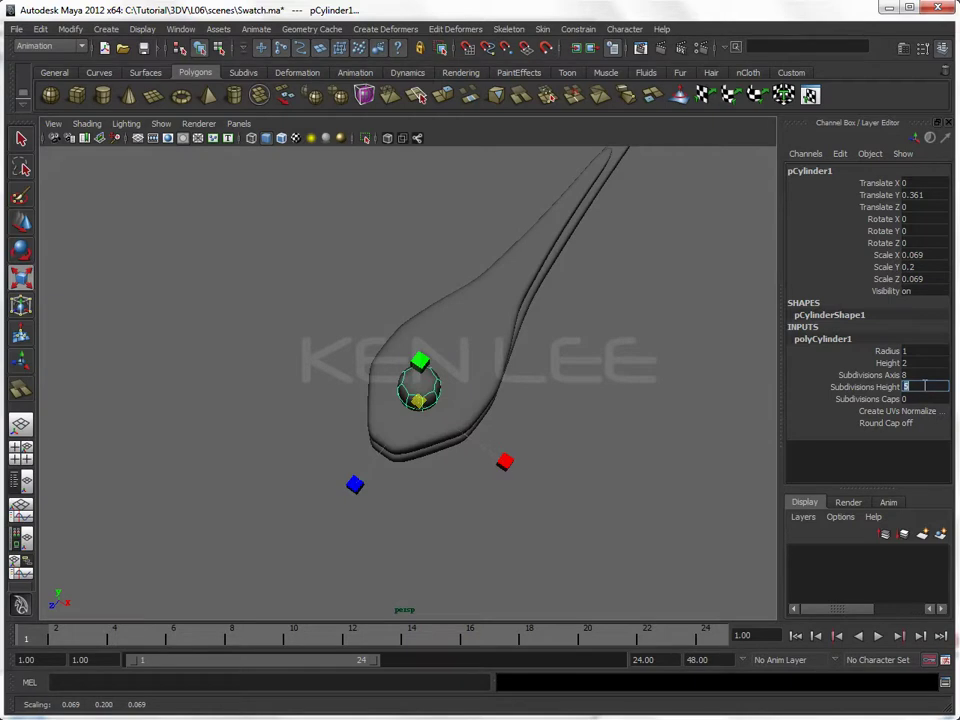
text(10)
click(462, 398)
mouse_move(470, 392)
alt+mouse_down()
mouse_move(378, 368)
mouse_move(403, 354)
mouse_move(395, 390)
mouse_move(407, 422)
alt+mouse_up()
Step: Select the lower watch hand and put it into vertex editing
key(r)
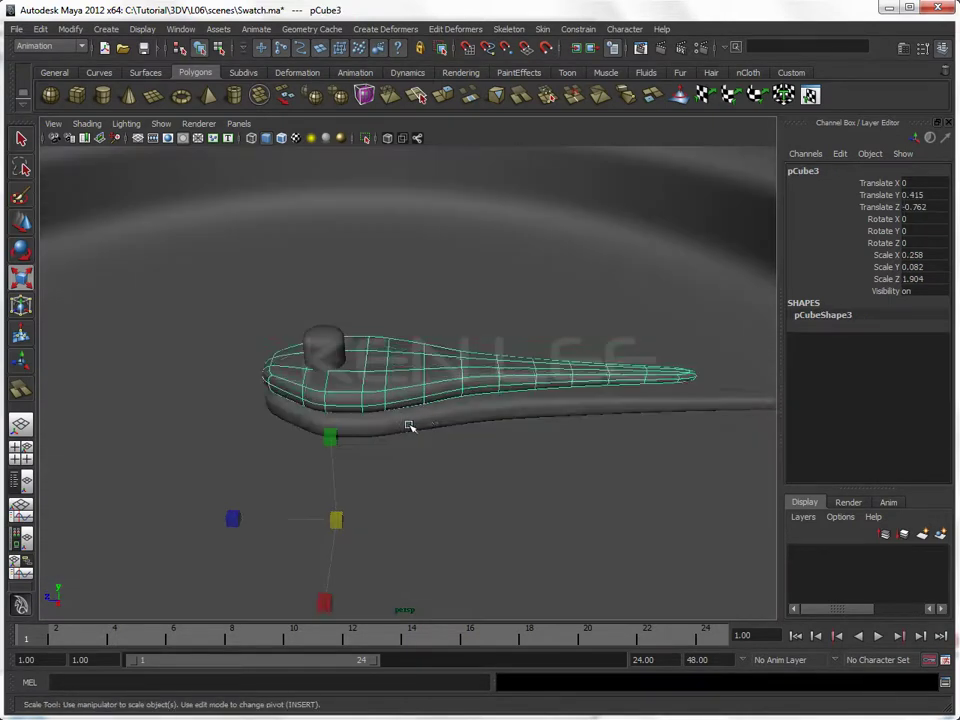
click(424, 424)
right_click(419, 381)
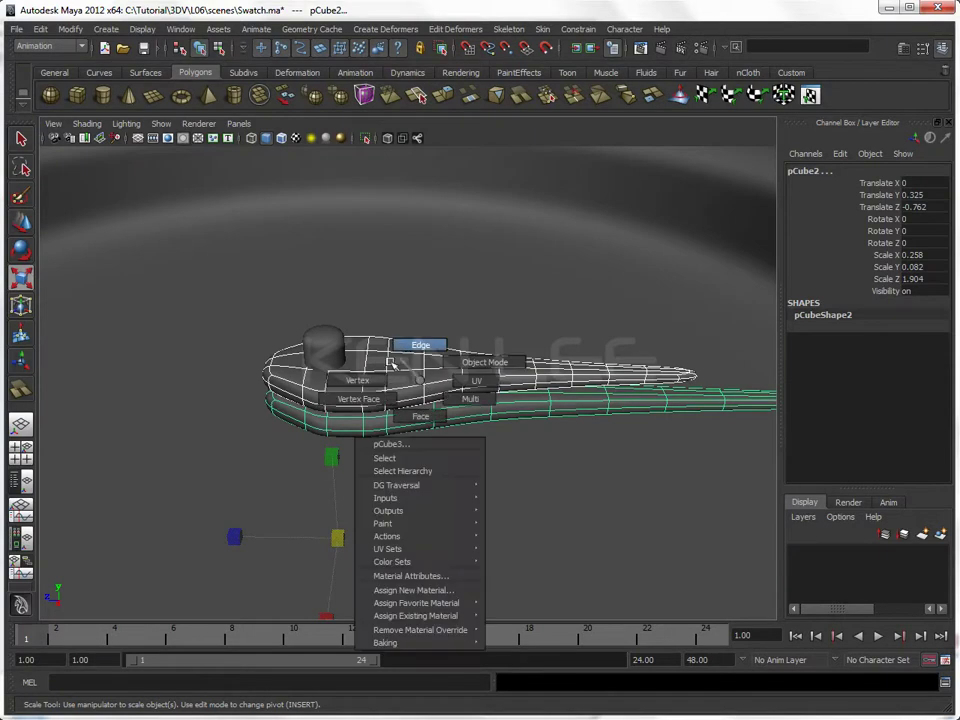
click(392, 364)
right_drag(410, 424, 345, 422)
mouse_move(345, 422)
alt+mouse_down()
mouse_move(386, 405)
mouse_move(547, 430)
mouse_move(389, 410)
alt+mouse_up()
key(space)
Step: In Top view, marquee-select the vertex ring at the lower hand's rounded end
scroll(458, 438, down, 5)
scroll(388, 422, up, 5)
scroll(395, 420, up, 1)
drag(344, 403, 418, 462)
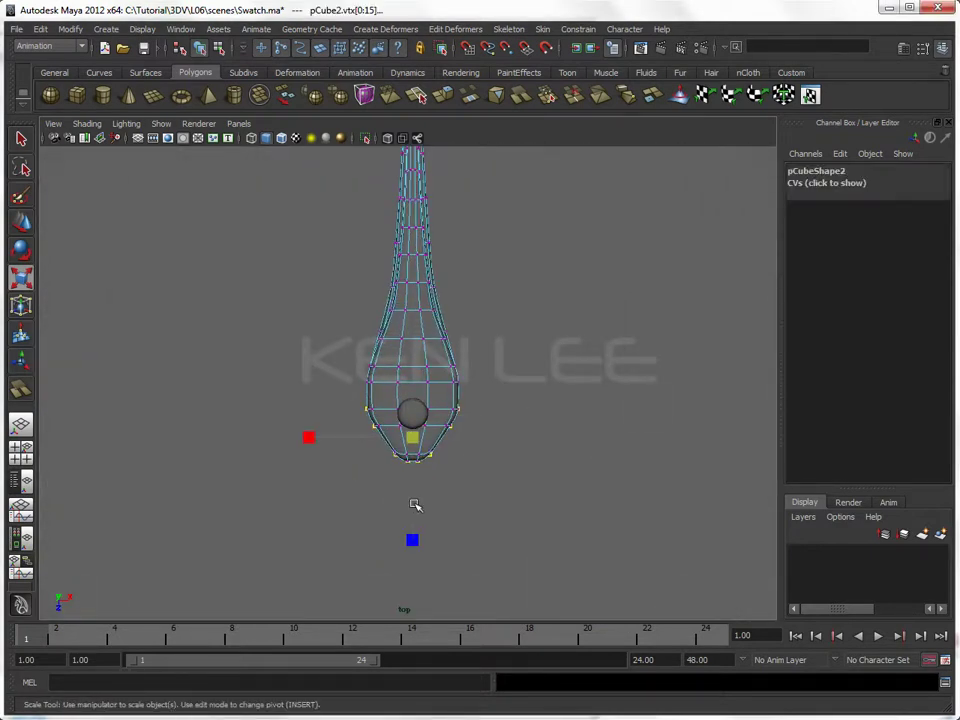
key(w)
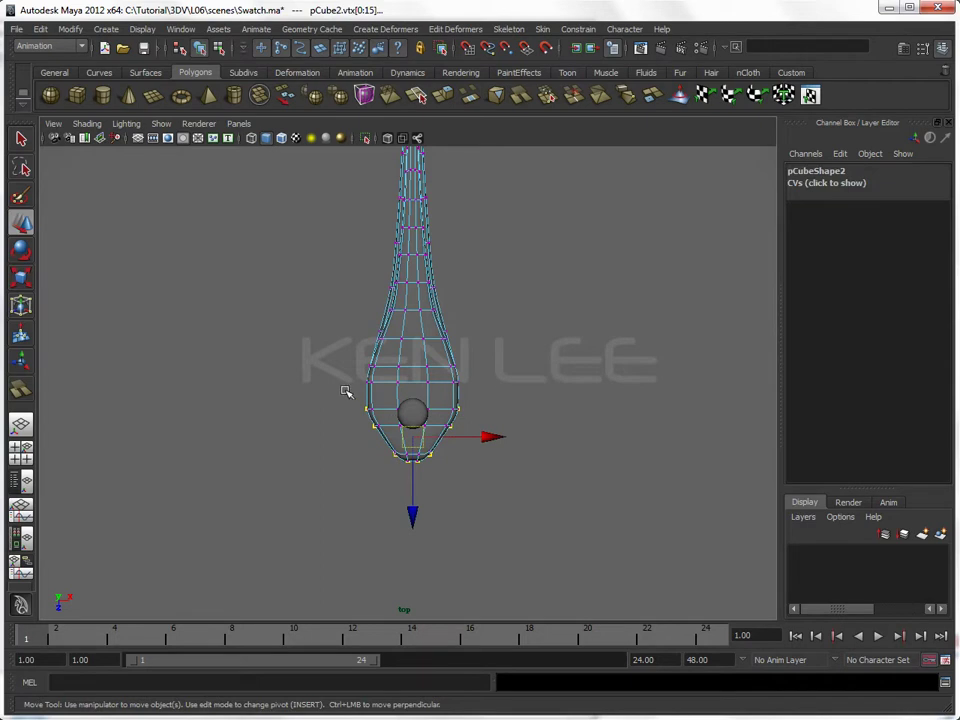
key(space)
mouse_move(508, 388)
mouse_down()
mouse_move(229, 303)
mouse_move(326, 437)
mouse_up()
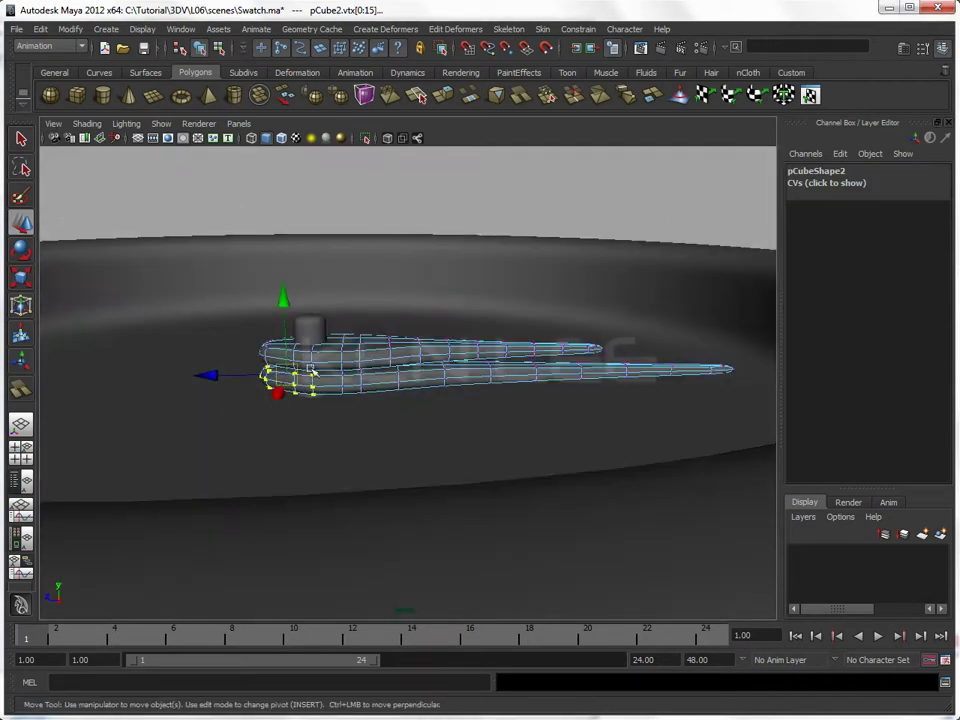
Step: Select both hands' rounded-end vertex rows and move them down in Top view
key(F8)
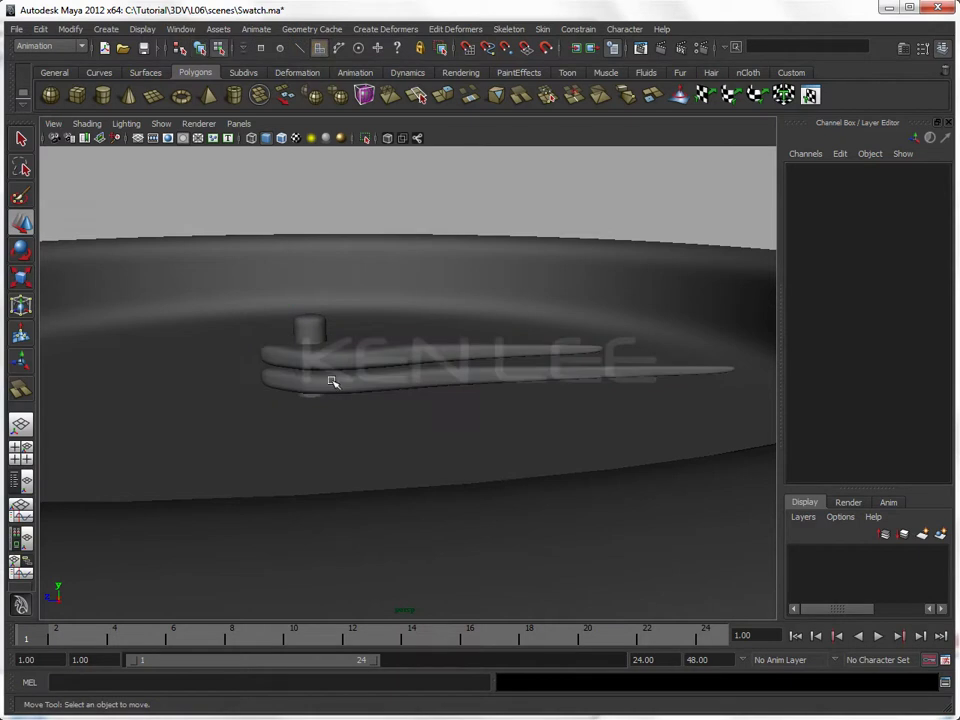
click(391, 373)
shift+click(369, 381)
right_drag(369, 381, 310, 385)
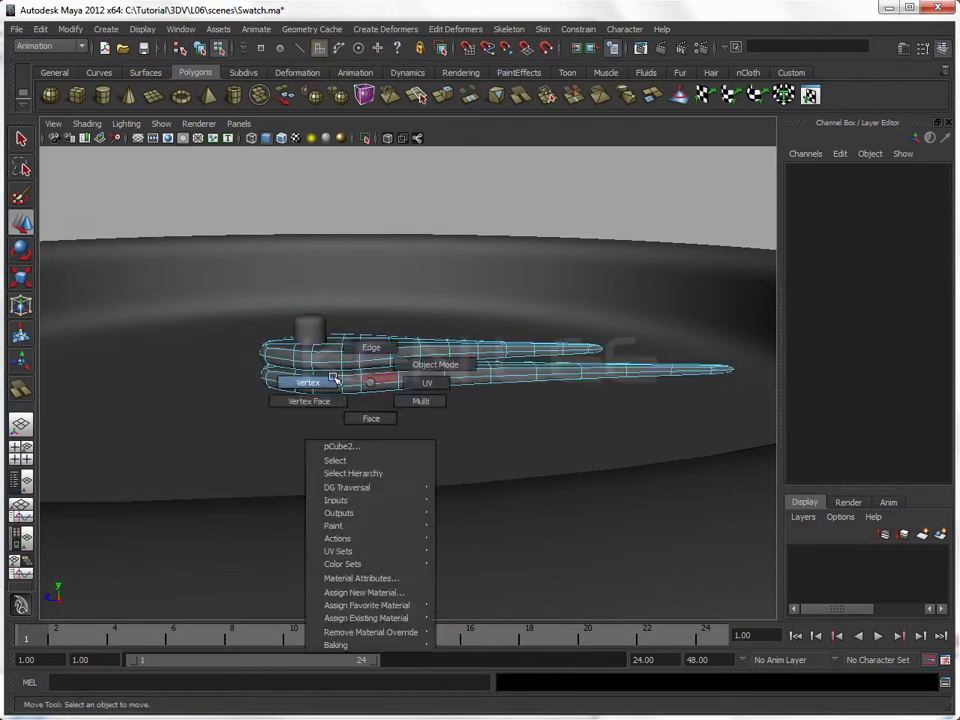
mouse_move(211, 289)
mouse_down()
mouse_move(325, 433)
mouse_move(285, 396)
mouse_up()
key(space)
drag(411, 514, 412, 528)
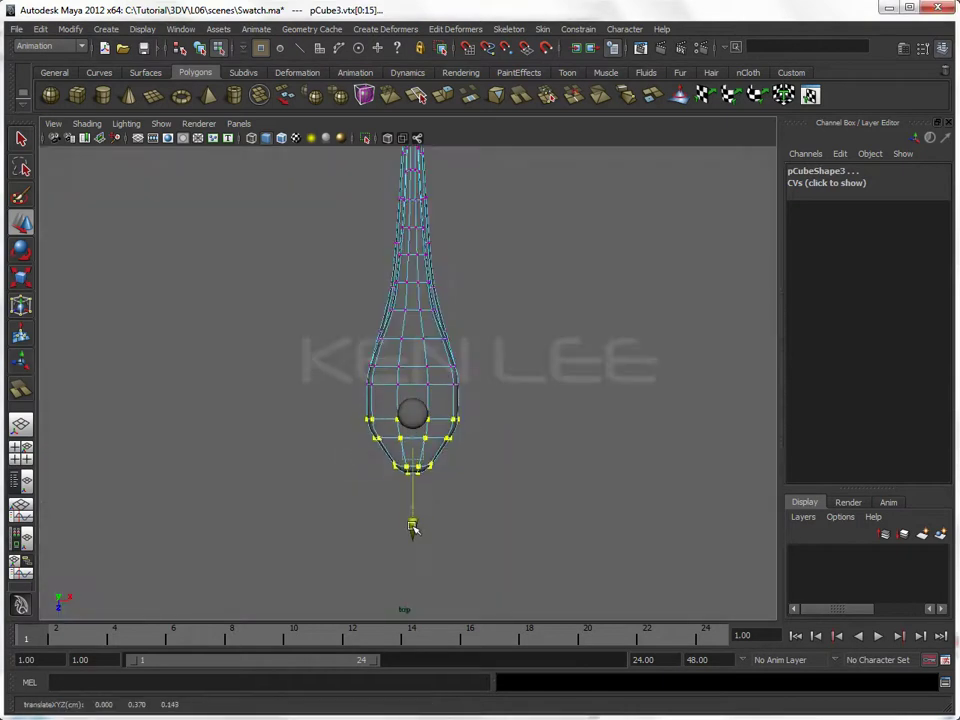
key(ctrl+z)
key(ctrl+z)
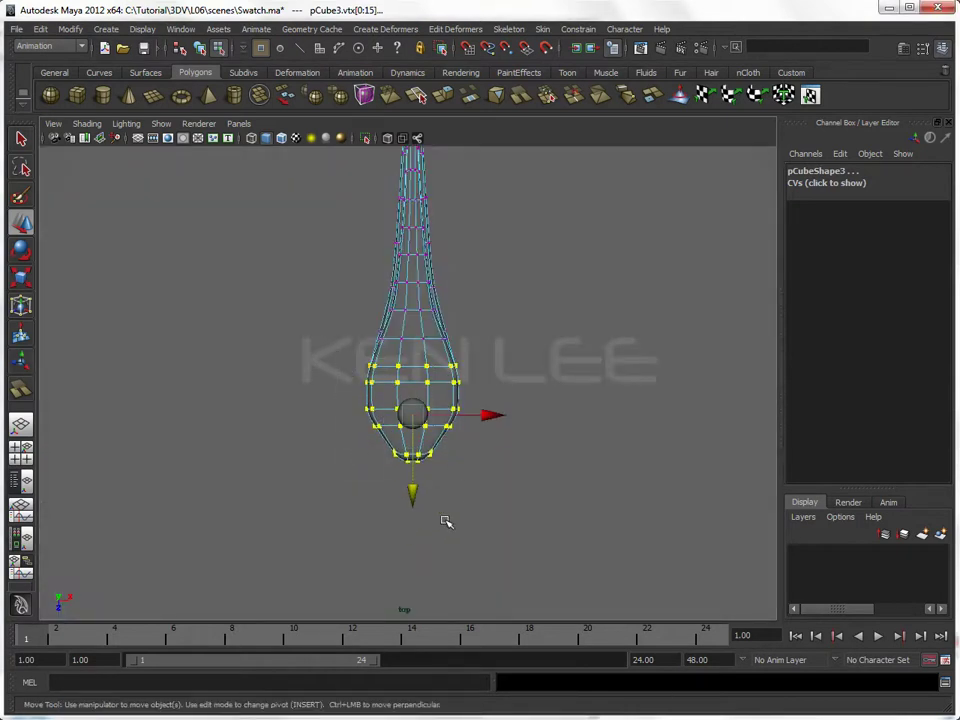
drag(412, 496, 413, 509)
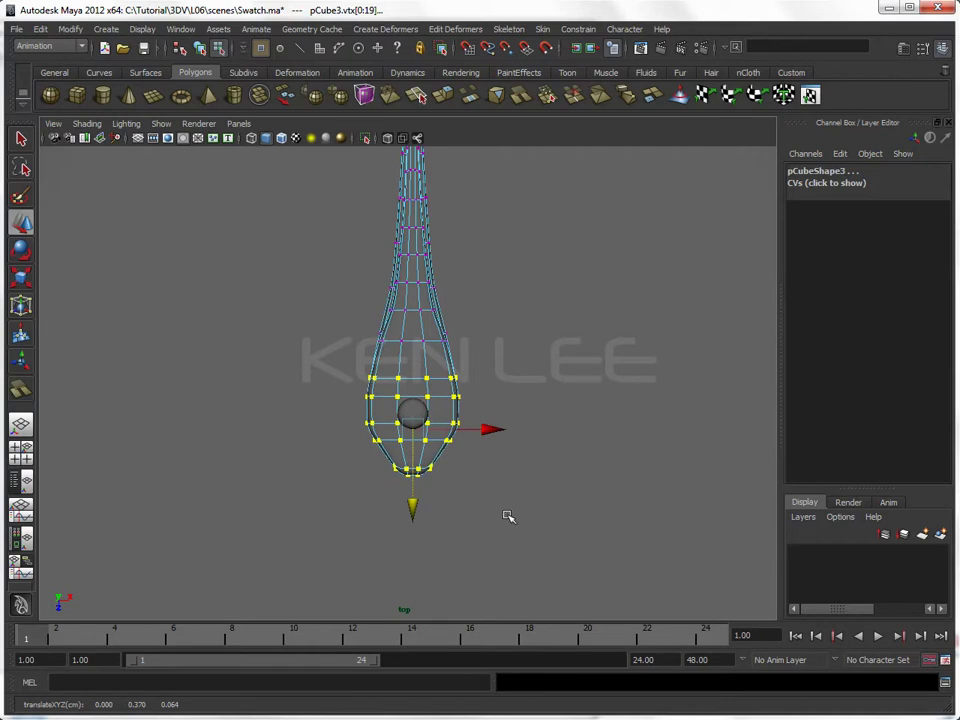
mouse_move(364, 450)
mouse_down()
mouse_move(455, 482)
mouse_move(415, 537)
mouse_up()
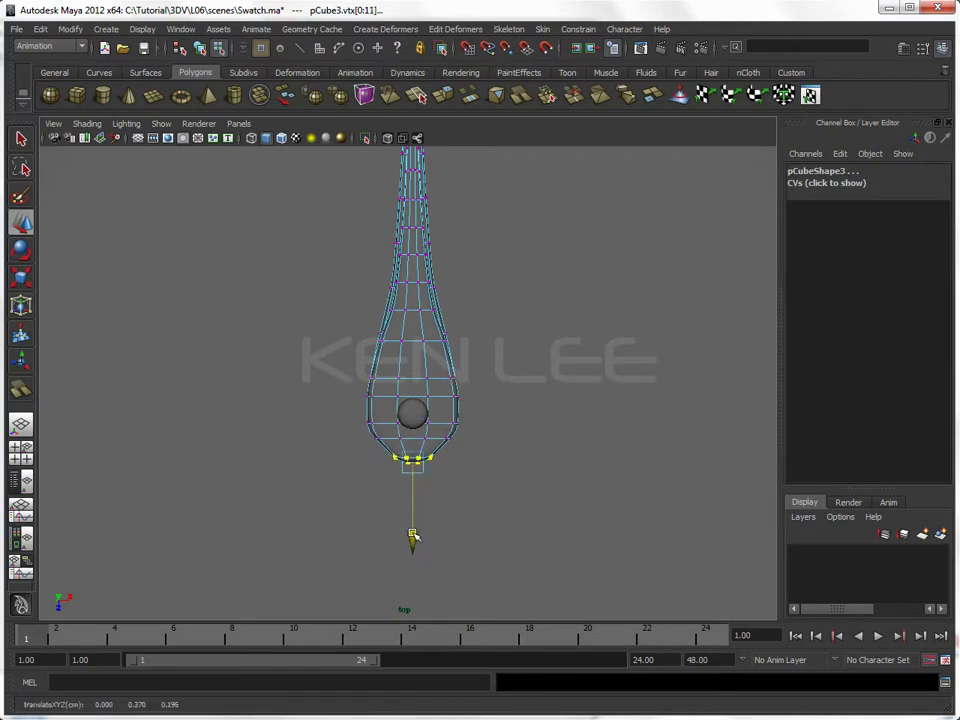
Step: Nudge a middle vertex row of the hand down slightly to smooth the bulb
drag(370, 328, 455, 352)
drag(415, 406, 417, 418)
key(space)
drag(495, 402, 505, 364)
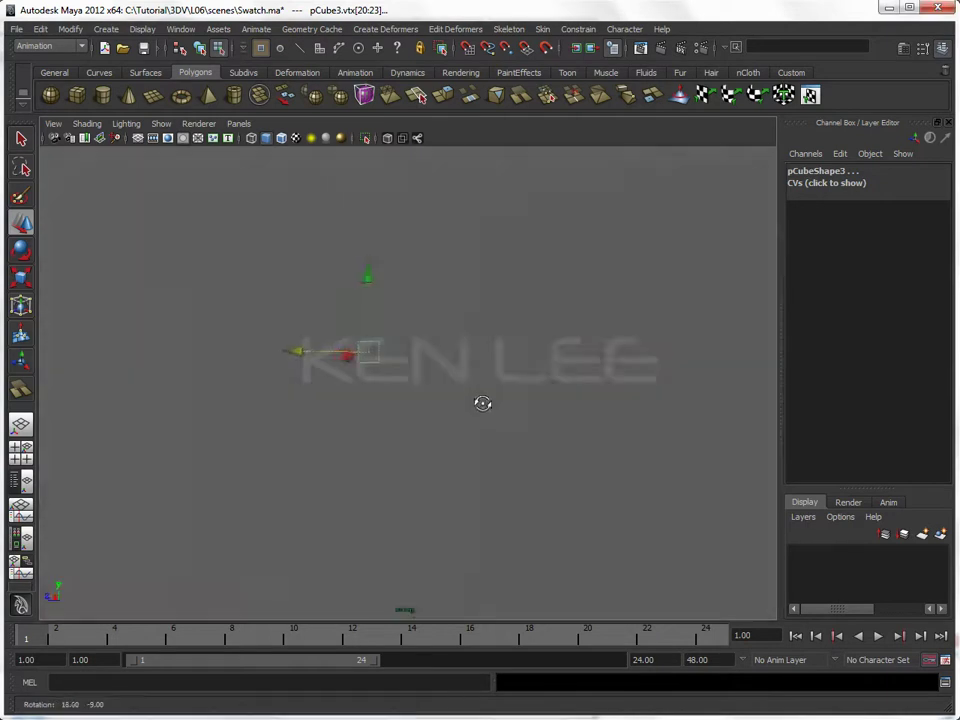
key(F8)
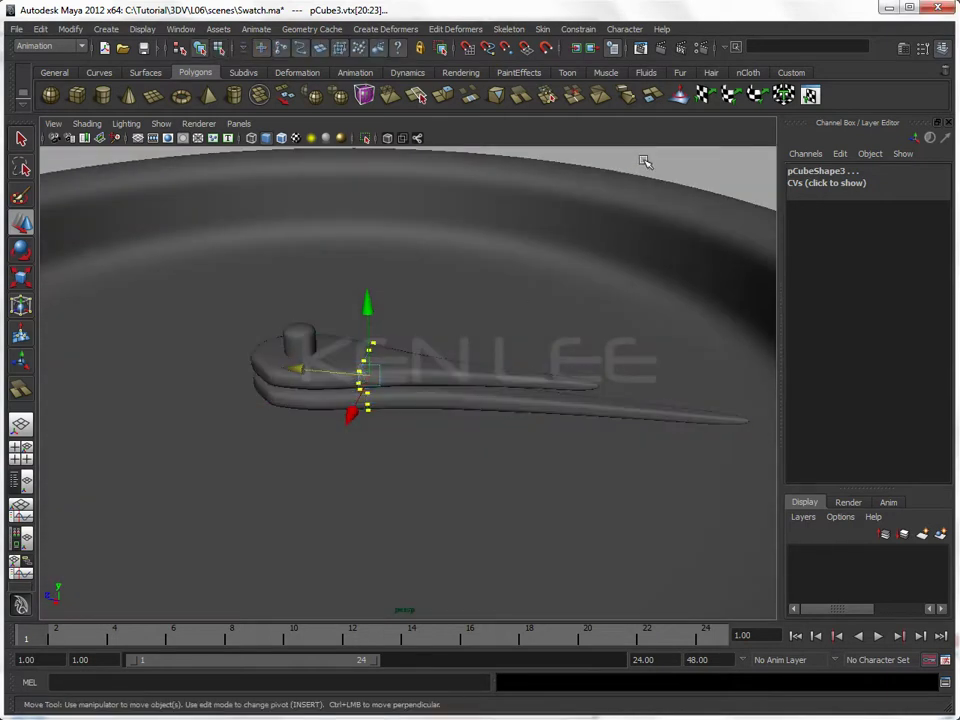
Step: Delete the construction history of both watch-hand pieces
key(F8)
click(476, 380)
shift+click(482, 398)
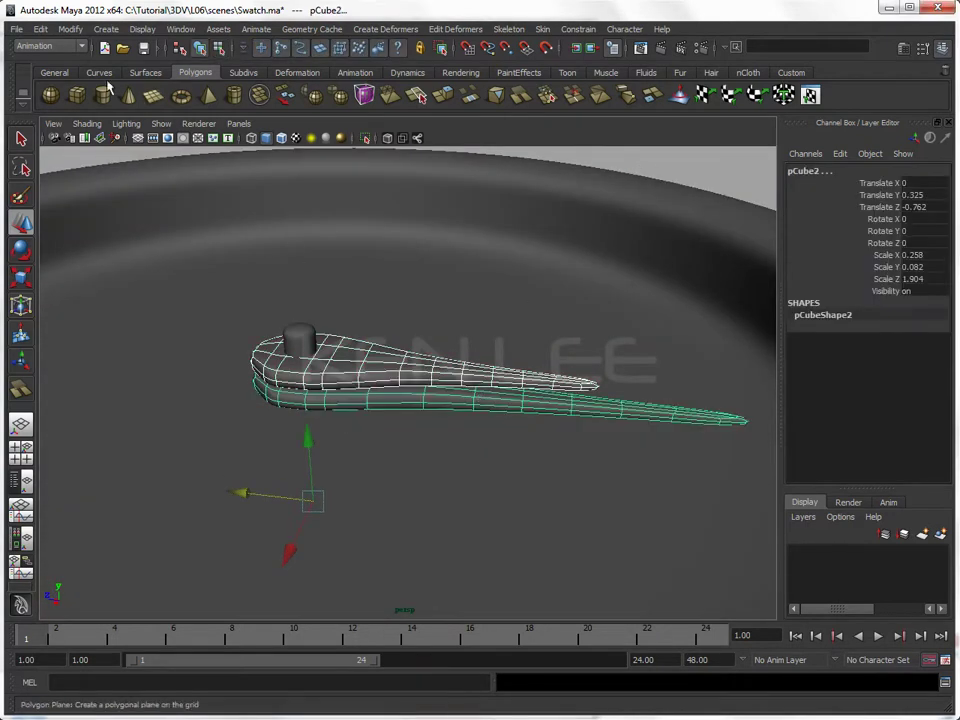
click(40, 29)
mouse_move(76, 184)
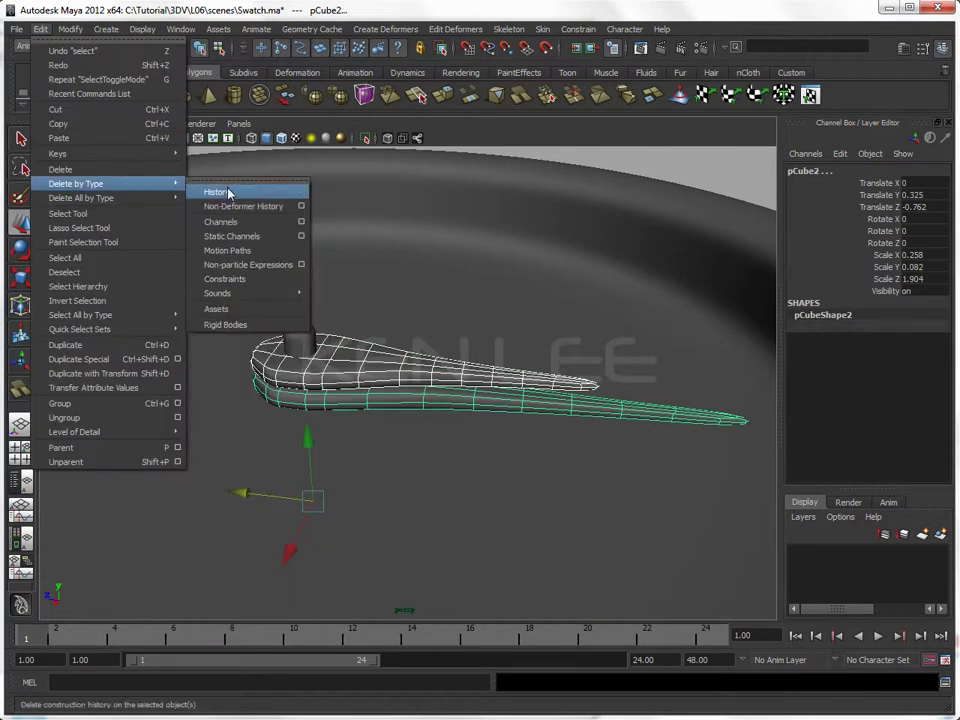
click(228, 192)
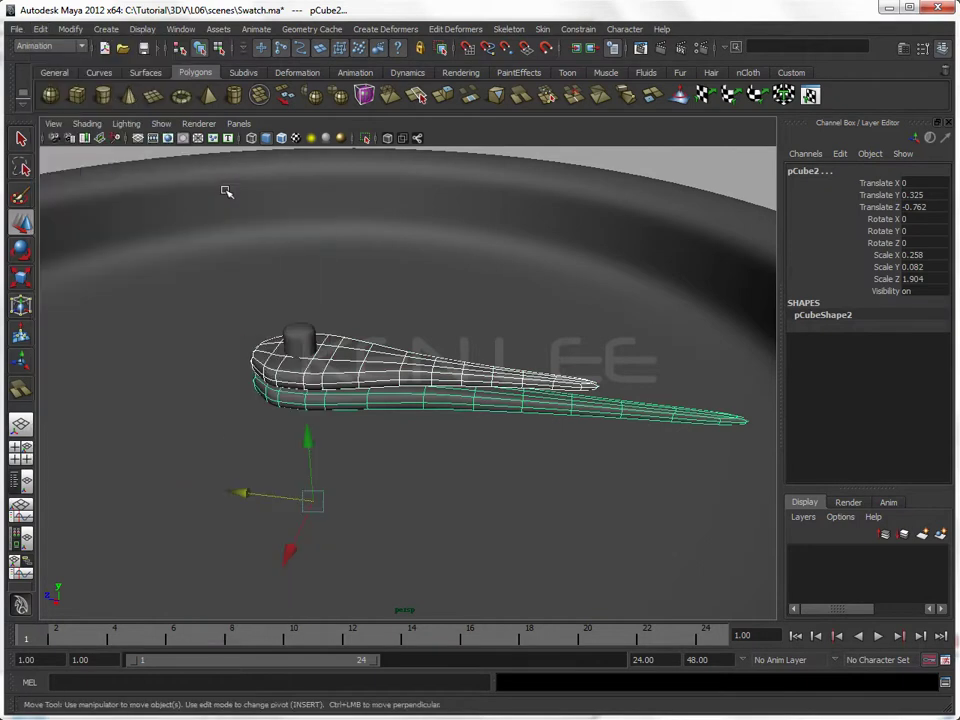
Step: Duplicate the small pin cylinder into pCylinder2 and zoom in on it
click(308, 342)
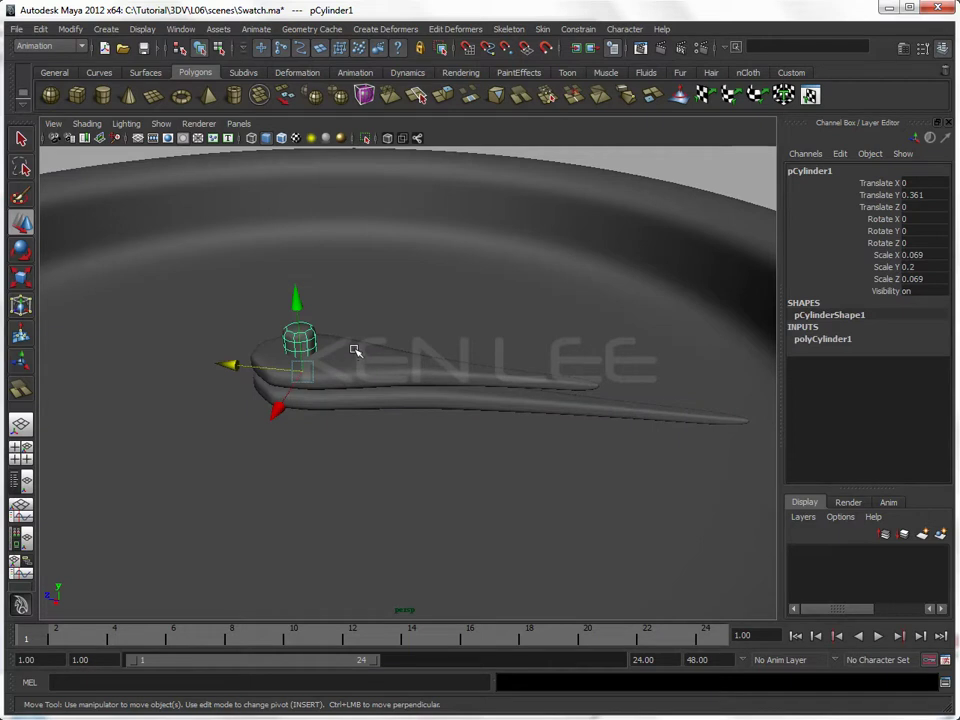
key(ctrl+d)
click(315, 343)
shift+click(315, 336)
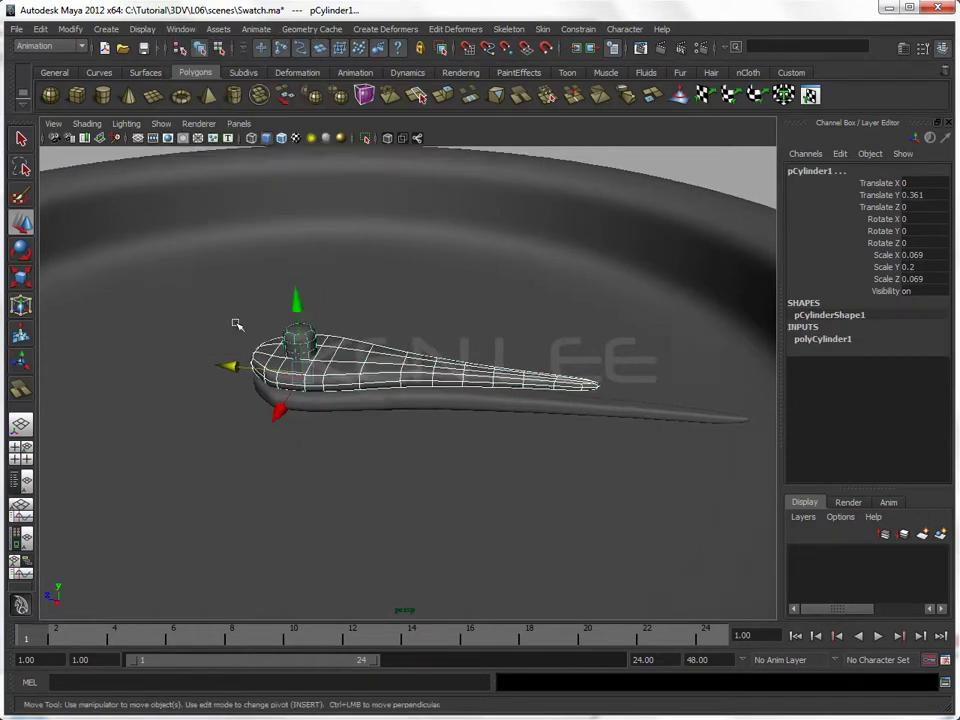
alt+right_drag(236, 321, 430, 352)
mouse_move(430, 352)
alt+mouse_down()
mouse_move(347, 326)
mouse_move(444, 313)
mouse_move(407, 320)
alt+mouse_up()
click(349, 221)
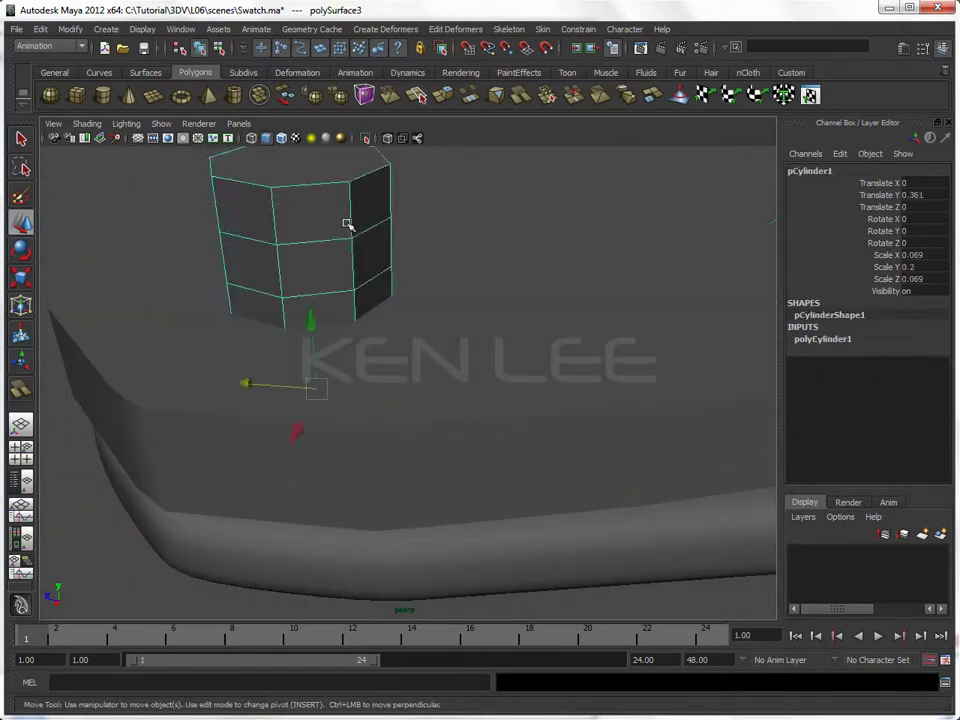
key(3)
click(364, 304)
key(1)
click(375, 343)
shift+click(343, 328)
alt+drag(343, 328, 343, 343)
mouse_move(343, 343)
alt+right_down()
mouse_move(437, 375)
mouse_move(403, 381)
mouse_move(463, 375)
mouse_move(452, 404)
alt+right_up()
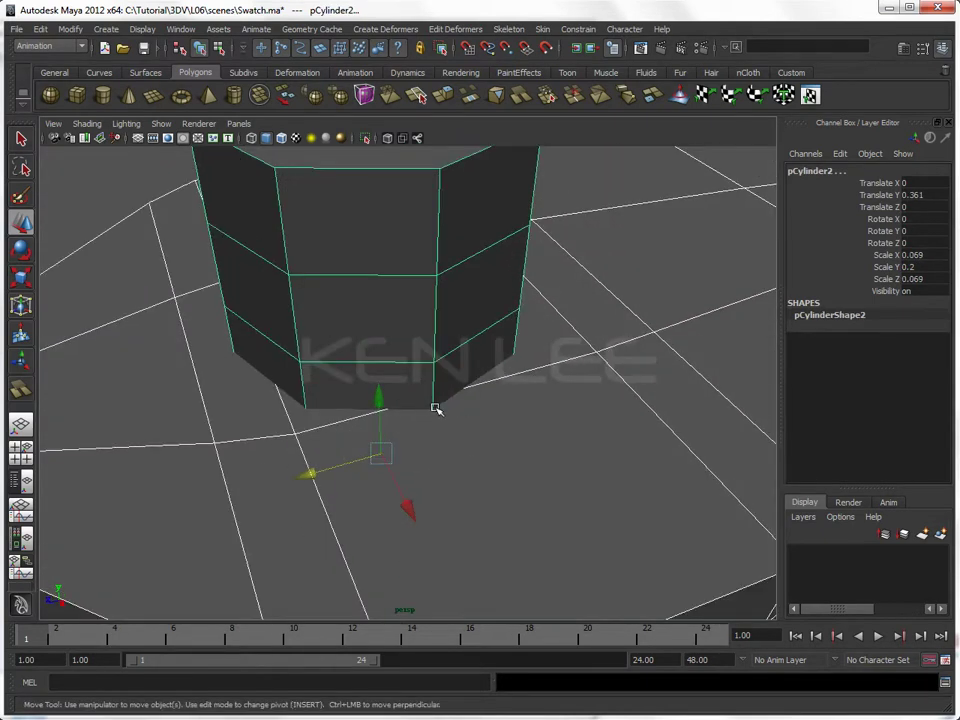
Step: Scale pCylinder2 thinner to 0.045 wide and stretch it to 0.201 tall
click(408, 325)
key(r)
mouse_move(387, 437)
mouse_down()
mouse_move(360, 454)
mouse_move(259, 452)
mouse_move(348, 436)
mouse_up()
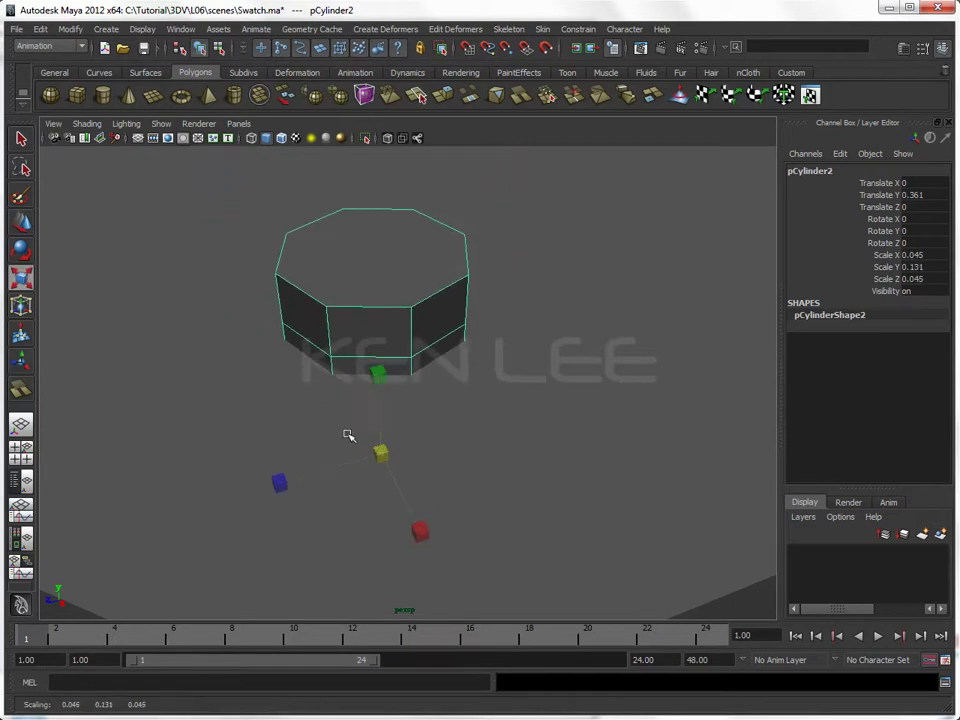
drag(377, 377, 377, 300)
click(86, 123)
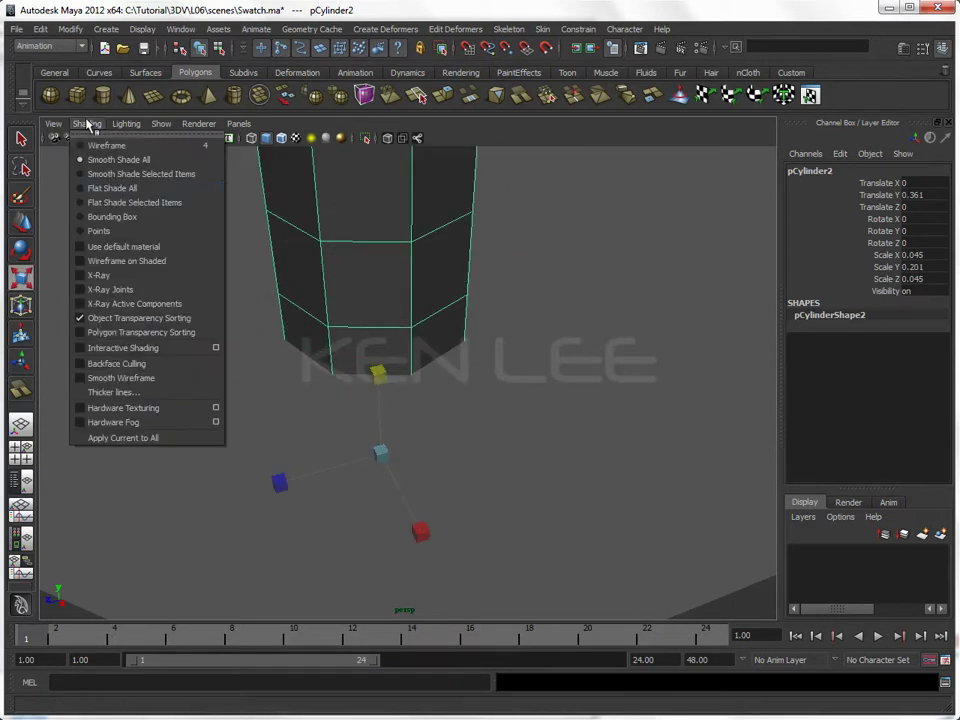
Step: Turn on Wireframe on Shaded and shorten pCylinder2 to Scale Y 0.166
click(122, 262)
mouse_move(398, 380)
mouse_down()
mouse_move(375, 379)
mouse_move(377, 388)
mouse_move(480, 392)
mouse_move(504, 382)
mouse_move(411, 375)
mouse_move(332, 392)
mouse_up()
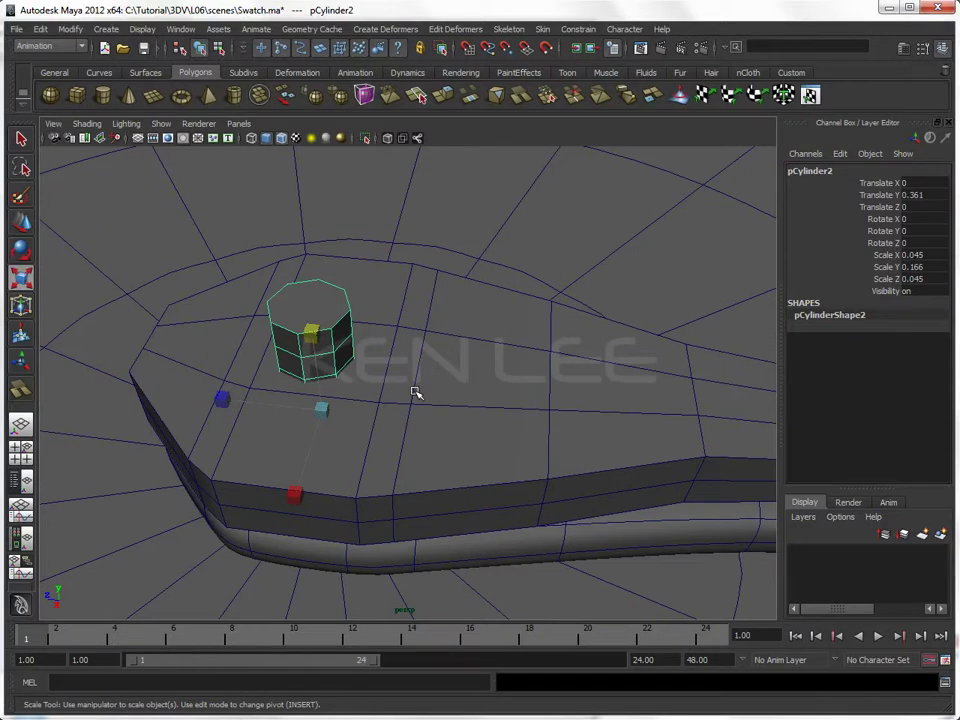
mouse_move(372, 372)
alt+mouse_down()
mouse_move(476, 354)
mouse_move(411, 351)
mouse_move(401, 291)
mouse_move(342, 371)
mouse_move(296, 371)
mouse_move(858, 345)
alt+mouse_up()
mouse_move(396, 360)
alt+mouse_down()
mouse_move(450, 360)
mouse_move(546, 407)
alt+mouse_up()
Step: Select the hand piece and pCylinder2, then switch to the Polygons menu set
click(546, 407)
click(455, 314)
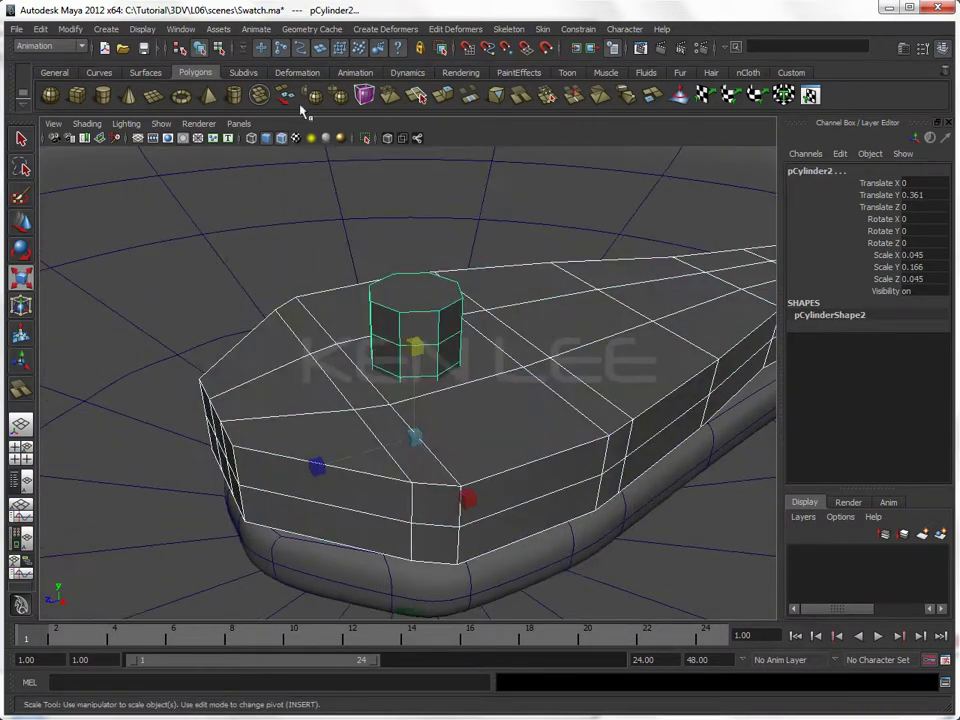
click(48, 46)
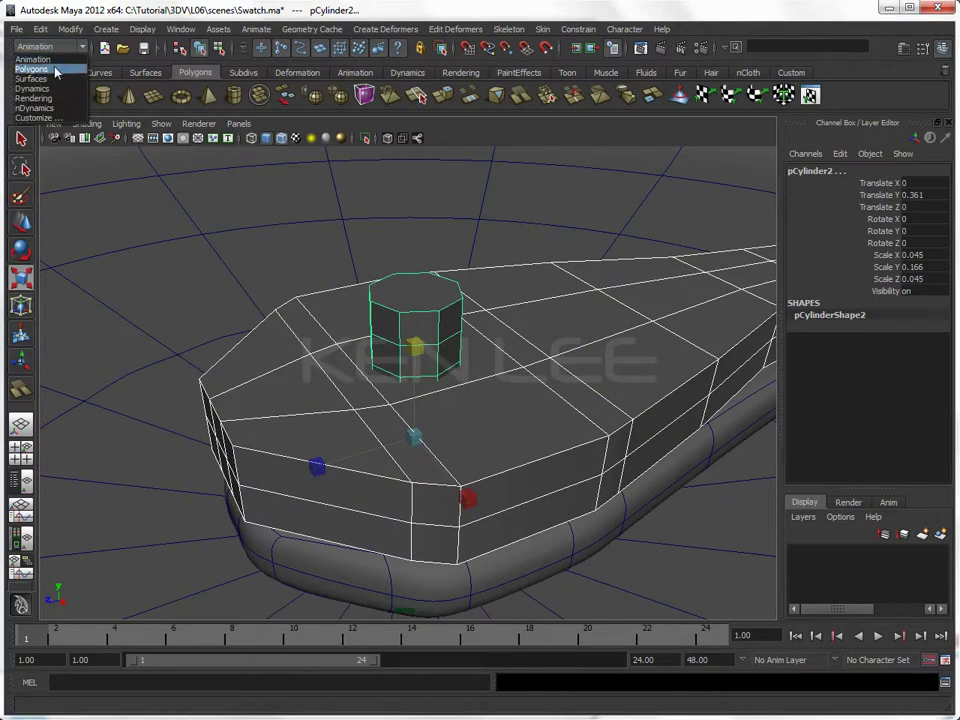
click(31, 68)
click(284, 29)
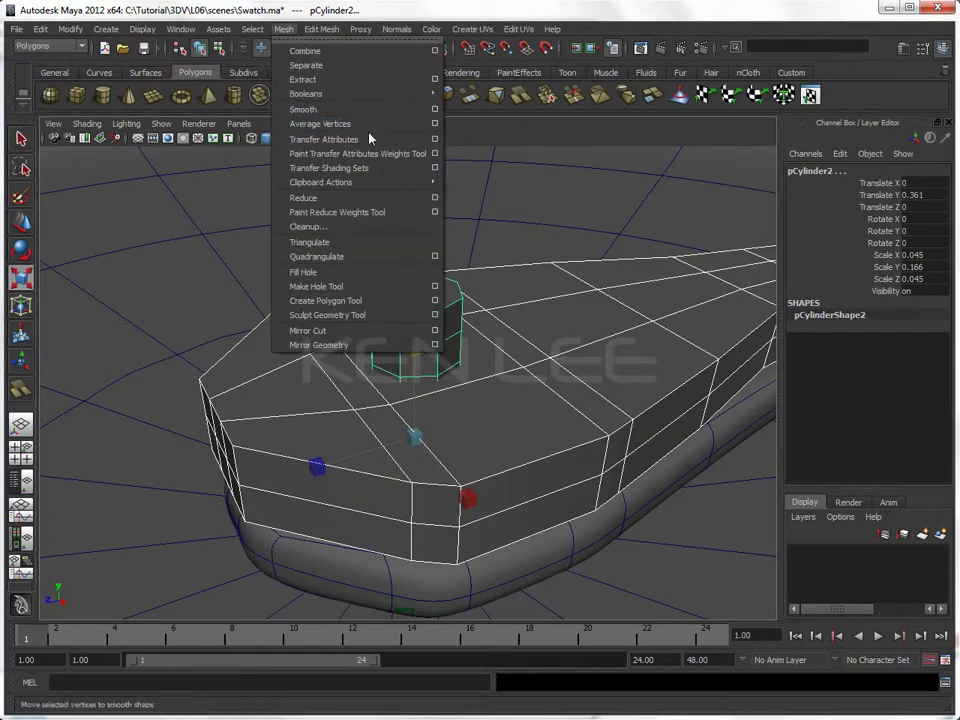
mouse_move(360, 93)
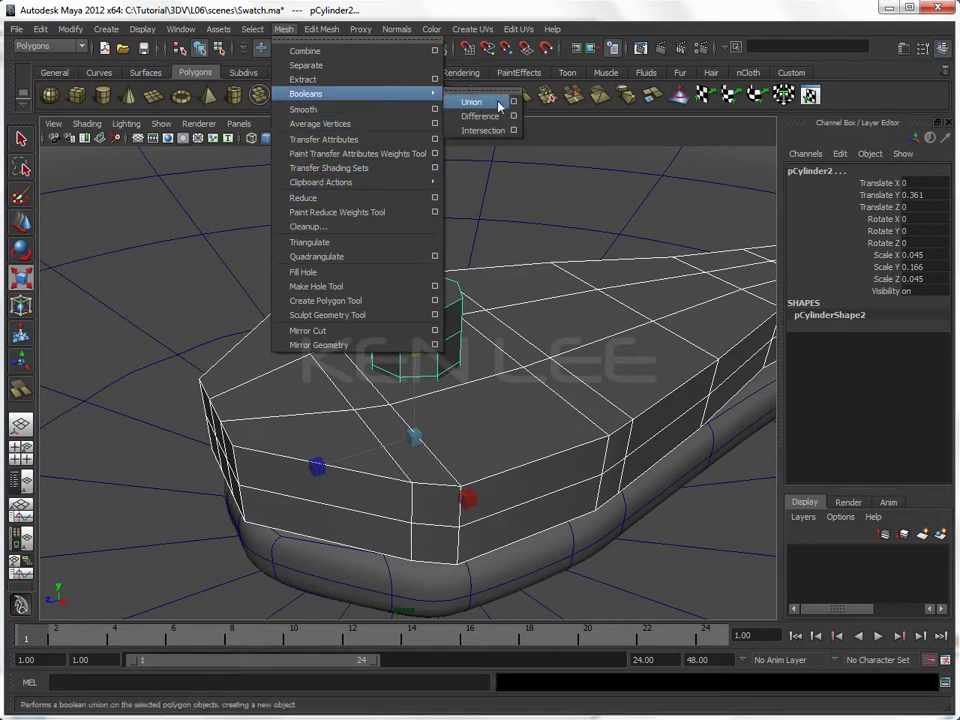
Step: Try a Boolean Difference, undo it, and delete the copied cylinder
click(490, 120)
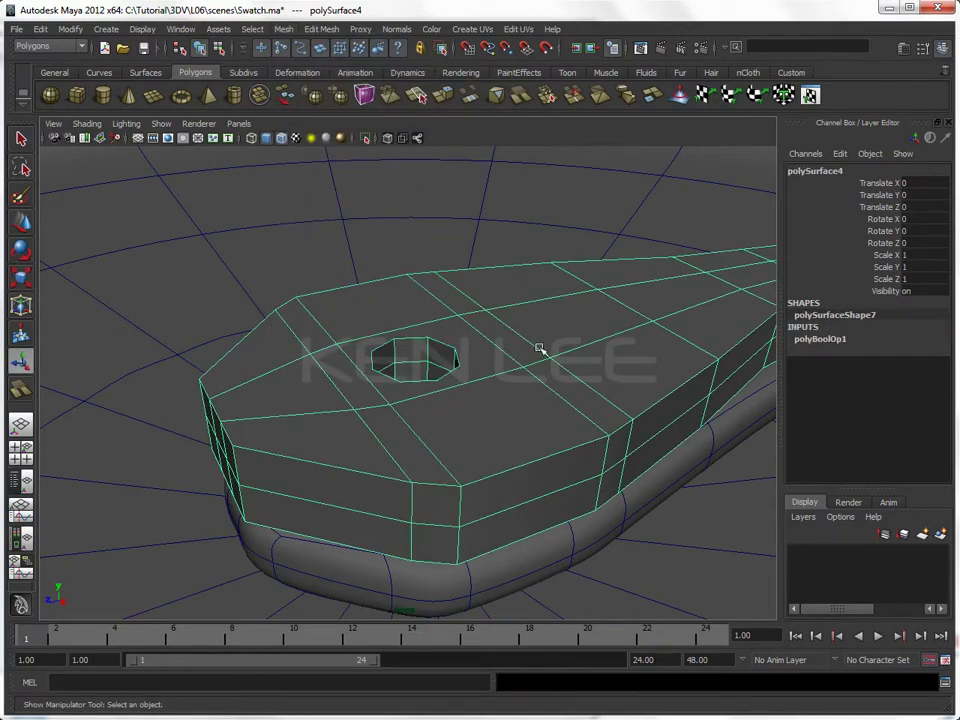
key(3)
key(1)
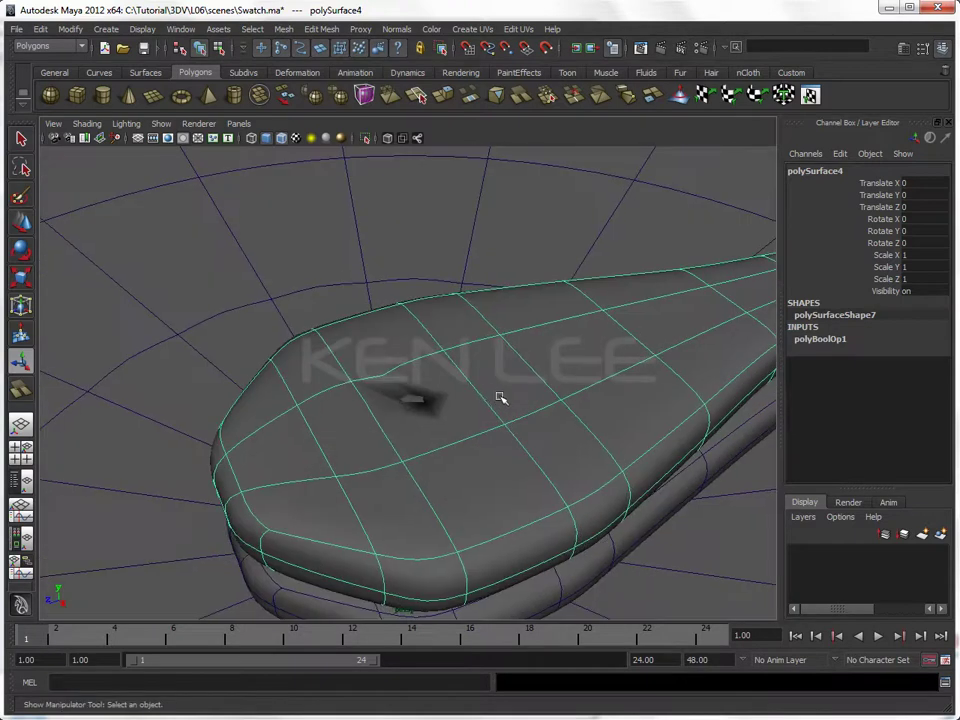
key(ctrl+z)
key(ctrl+z)
click(400, 396)
key(Delete)
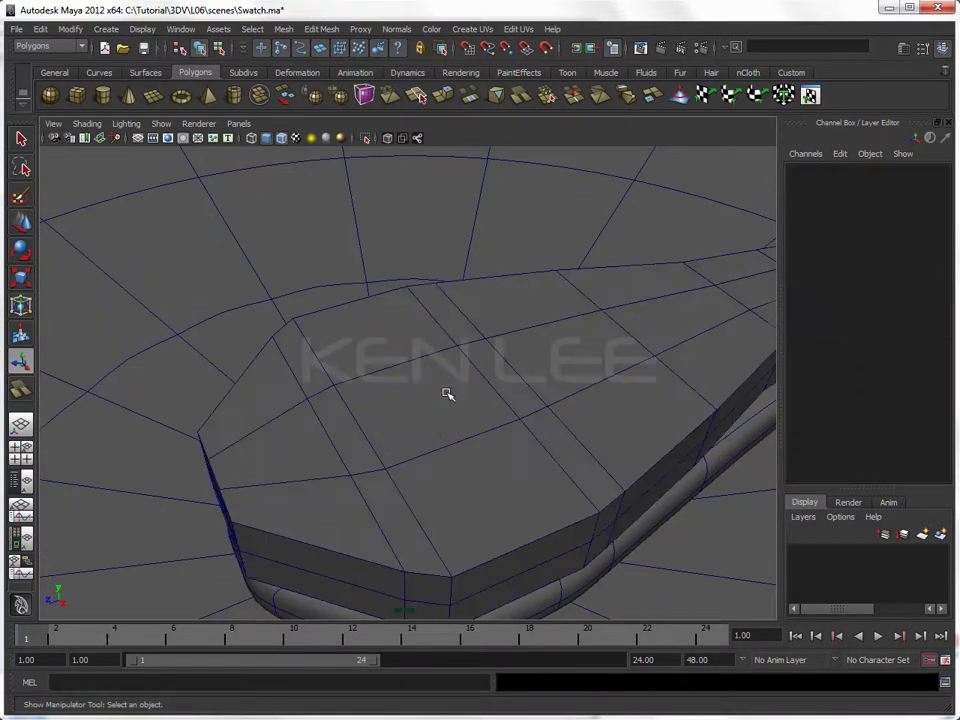
Step: Put the hand piece in faceted face-selection mode and pick a face near its wide end
click(445, 390)
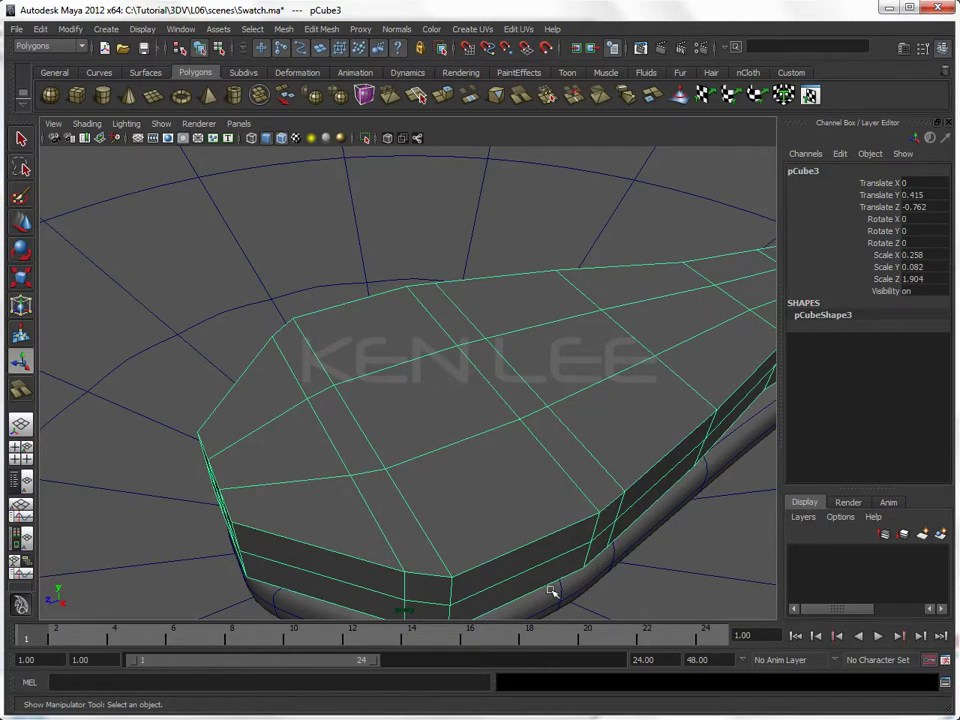
key(1)
key(F10)
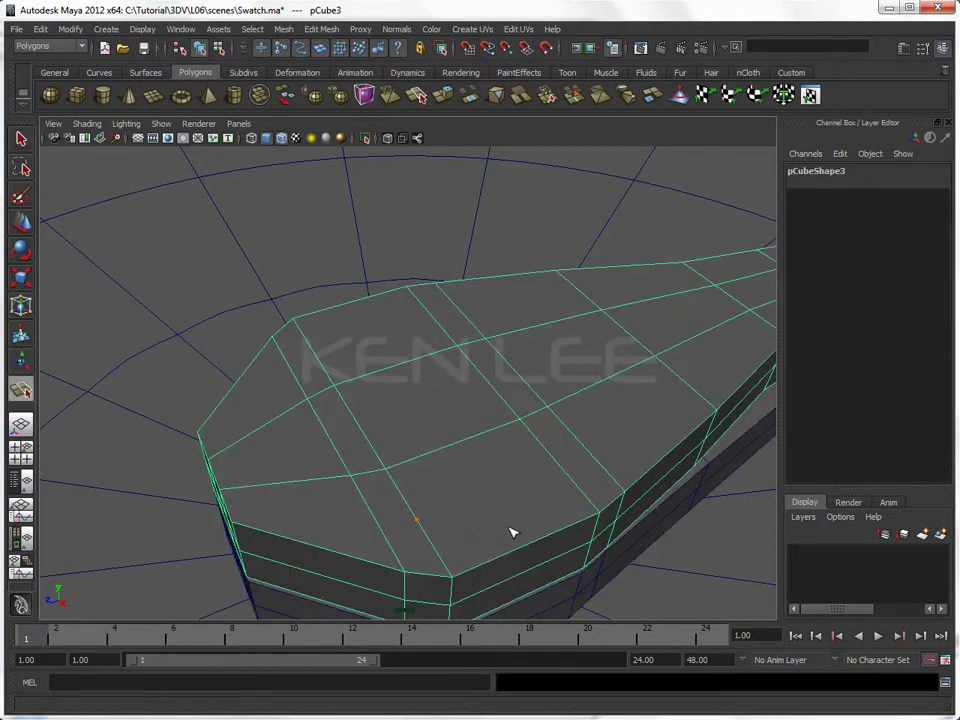
mouse_move(520, 533)
alt+mouse_down()
mouse_move(461, 536)
mouse_move(510, 574)
mouse_move(536, 566)
mouse_move(437, 507)
alt+mouse_up()
key(w)
click(508, 546)
scroll(508, 546, up, 3)
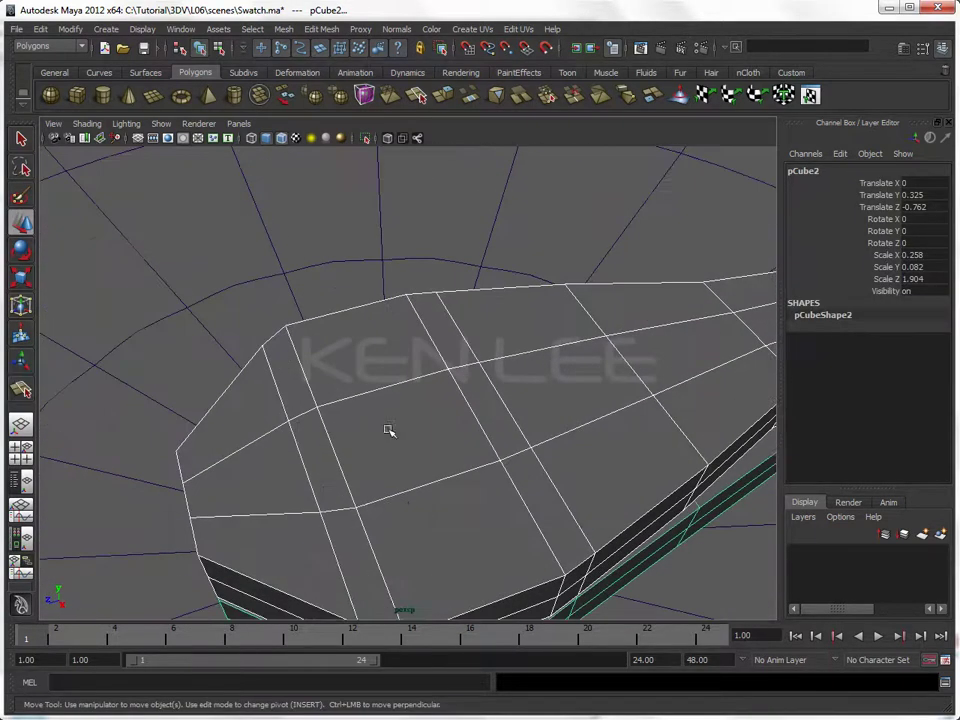
key(F11)
click(402, 446)
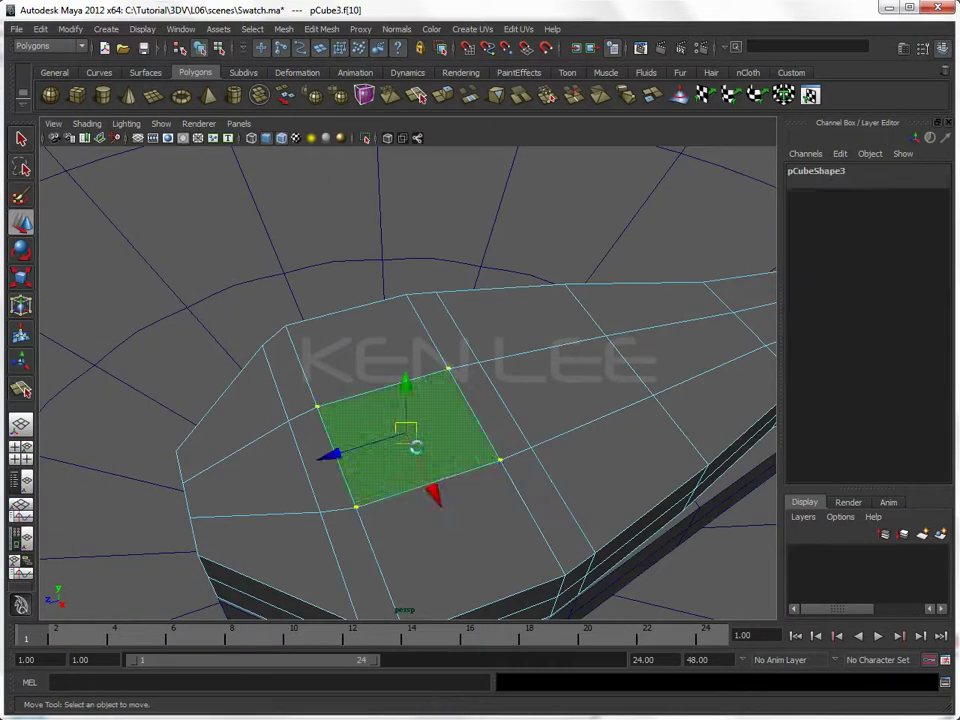
mouse_move(427, 457)
alt+mouse_down()
mouse_move(448, 465)
mouse_move(437, 446)
alt+mouse_up()
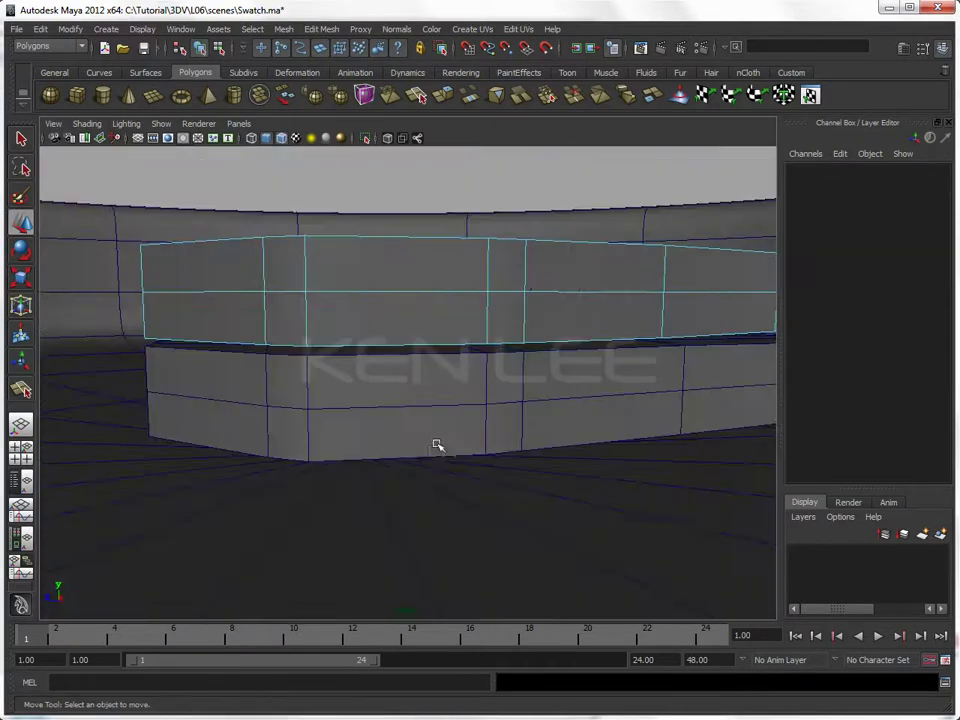
Step: Select both hand pieces and isolate them in the view
key(F8)
click(437, 443)
shift+click(447, 306)
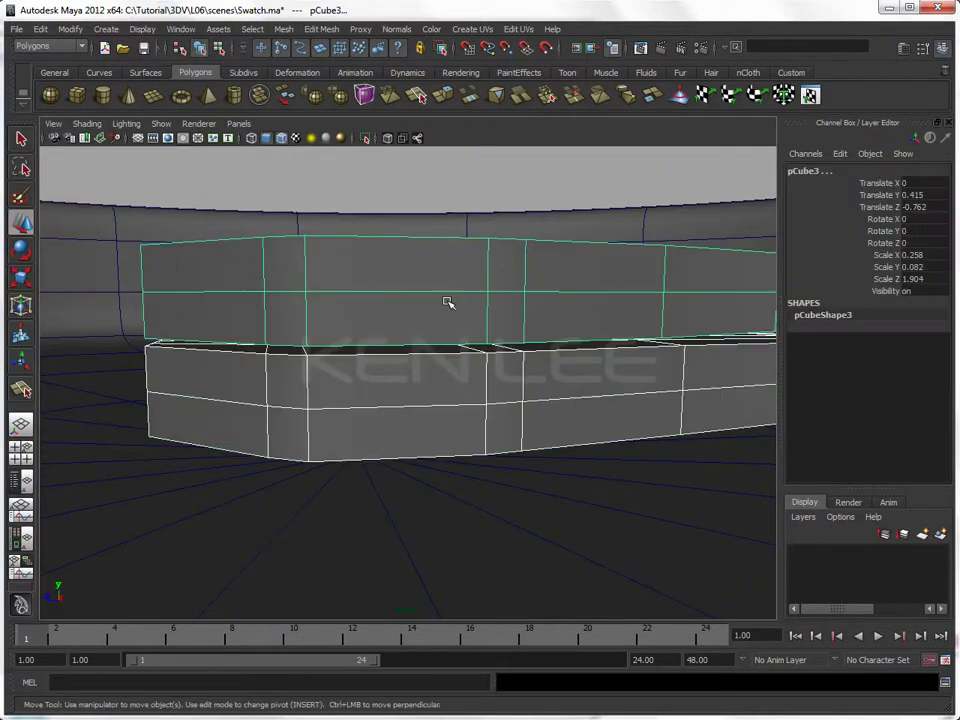
key(ctrl+1)
alt+drag(516, 321, 420, 368)
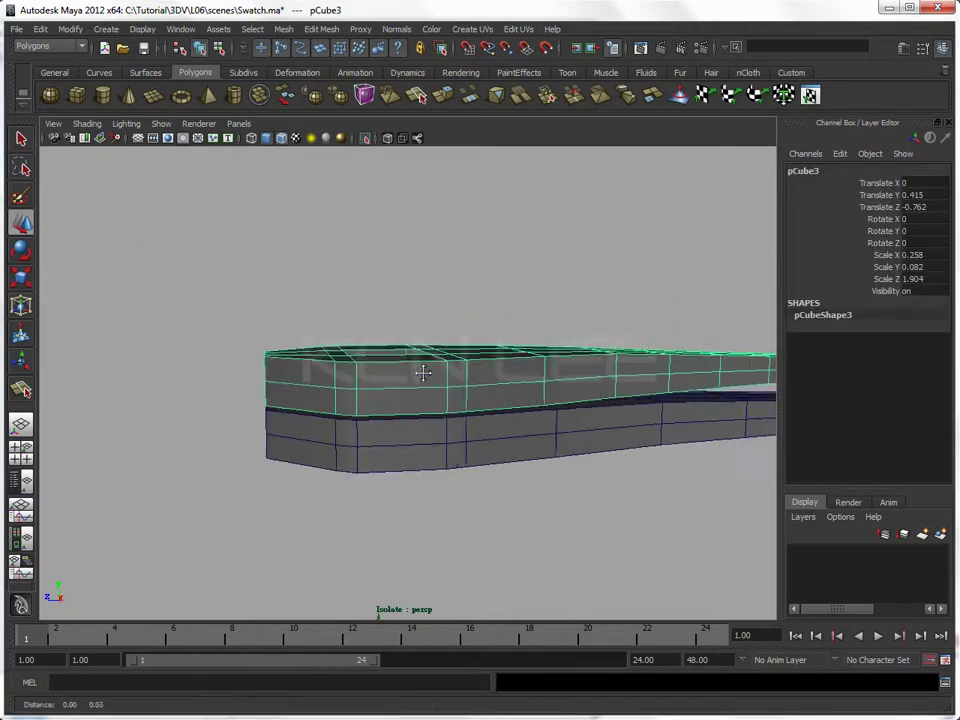
mouse_move(480, 521)
alt+mouse_down()
mouse_move(393, 541)
mouse_move(418, 332)
mouse_move(439, 424)
mouse_move(401, 435)
mouse_move(461, 418)
mouse_move(400, 333)
mouse_move(454, 480)
mouse_move(352, 474)
mouse_move(347, 491)
mouse_move(332, 480)
alt+mouse_up()
Step: Delete the square face near the wide end to open a hole through the hand
right_click(409, 458)
click(407, 435)
click(400, 333)
key(Delete)
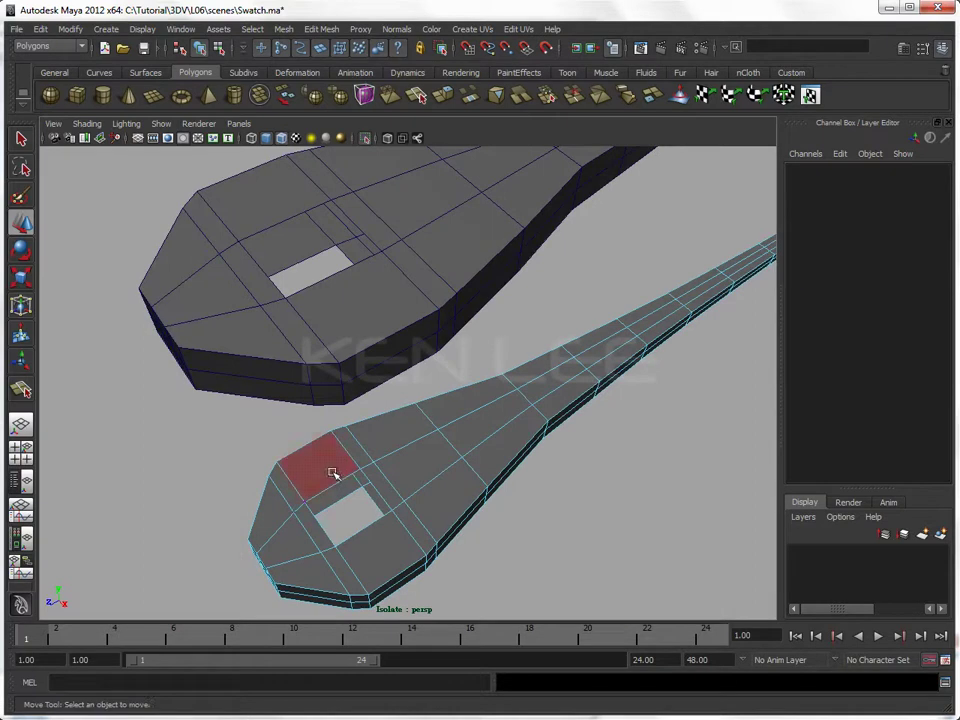
key(F8)
click(506, 428)
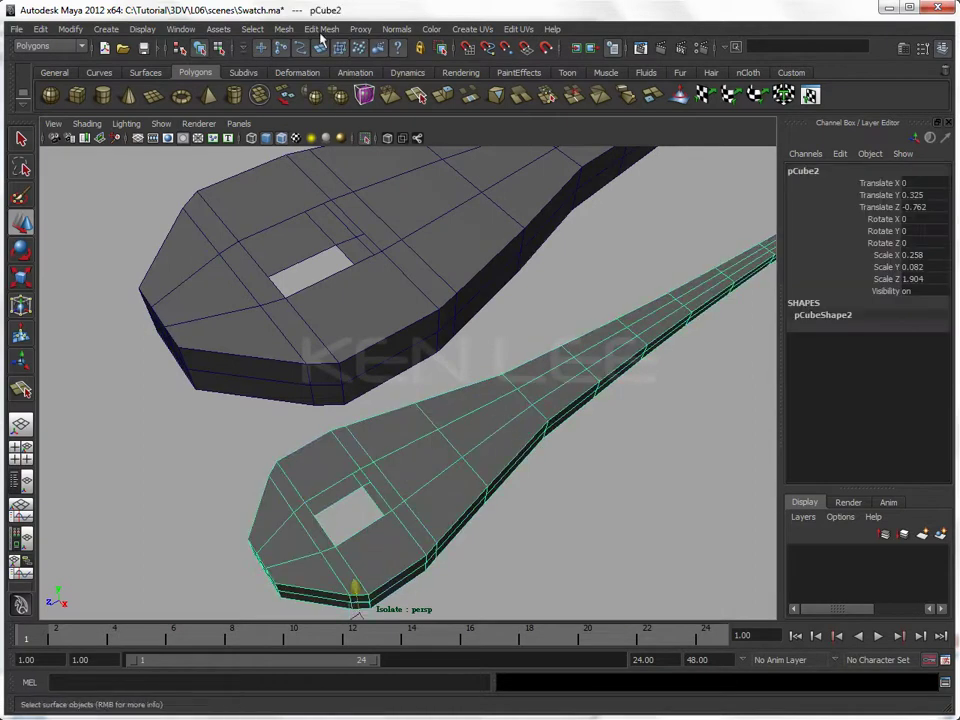
click(321, 28)
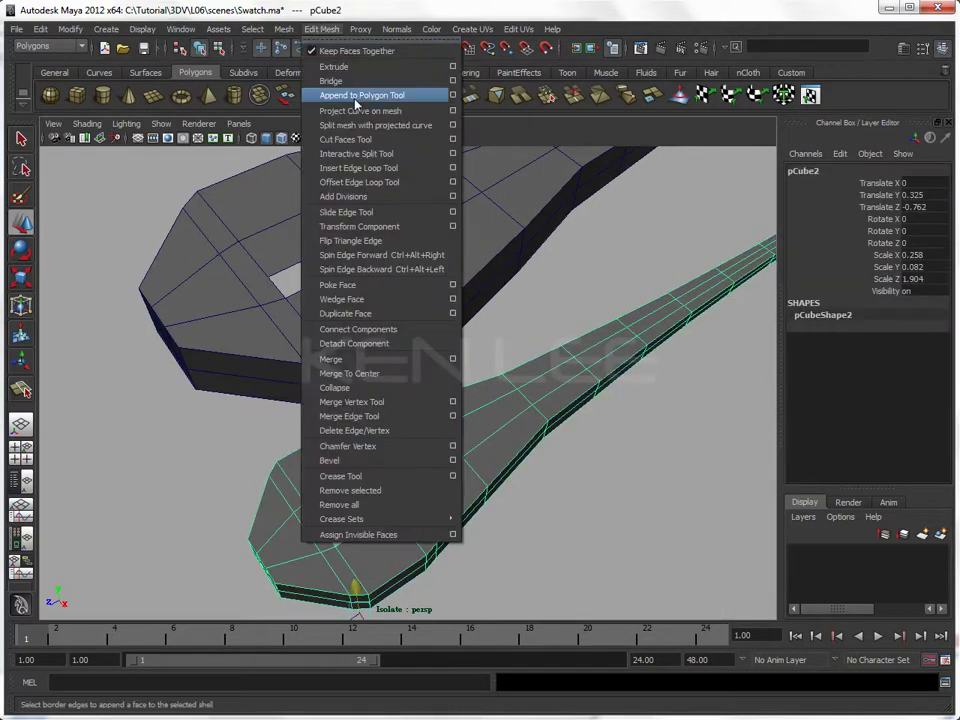
Step: With Append to Polygon, bridge the hole's first two walls: top and right side
click(356, 104)
scroll(407, 321, up, 3)
scroll(430, 415, up, 2)
mouse_move(430, 415)
alt+mouse_down()
mouse_move(452, 364)
mouse_move(410, 353)
alt+mouse_up()
click(261, 224)
click(283, 301)
key(Return)
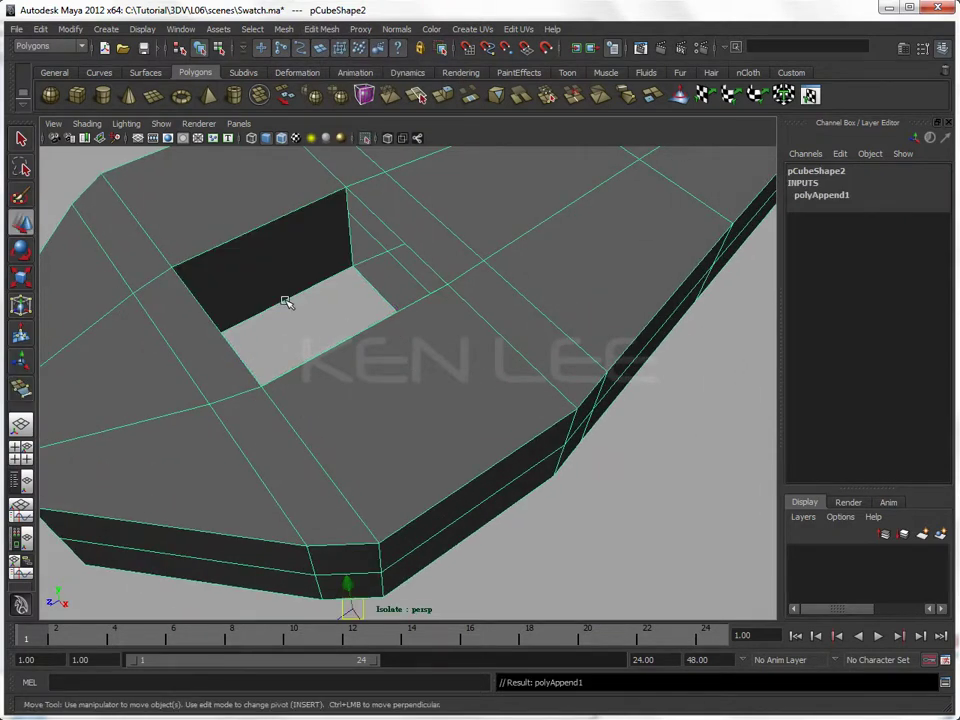
click(399, 241)
click(371, 283)
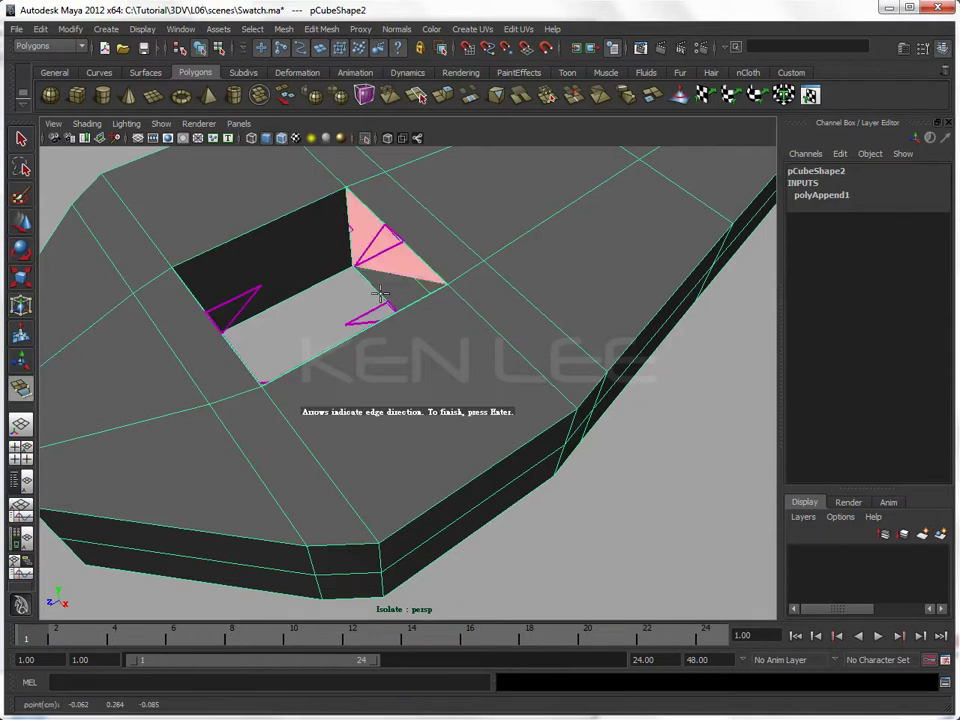
click(376, 288)
key(w)
Step: Append the remaining two wall faces to fully close the hole's sides
mouse_move(371, 288)
alt+mouse_down()
mouse_move(510, 289)
mouse_move(512, 319)
alt+mouse_up()
key(y)
click(516, 293)
click(471, 354)
key(w)
mouse_move(469, 354)
alt+mouse_down()
mouse_move(521, 381)
mouse_move(552, 376)
mouse_move(546, 290)
alt+mouse_up()
key(y)
click(546, 284)
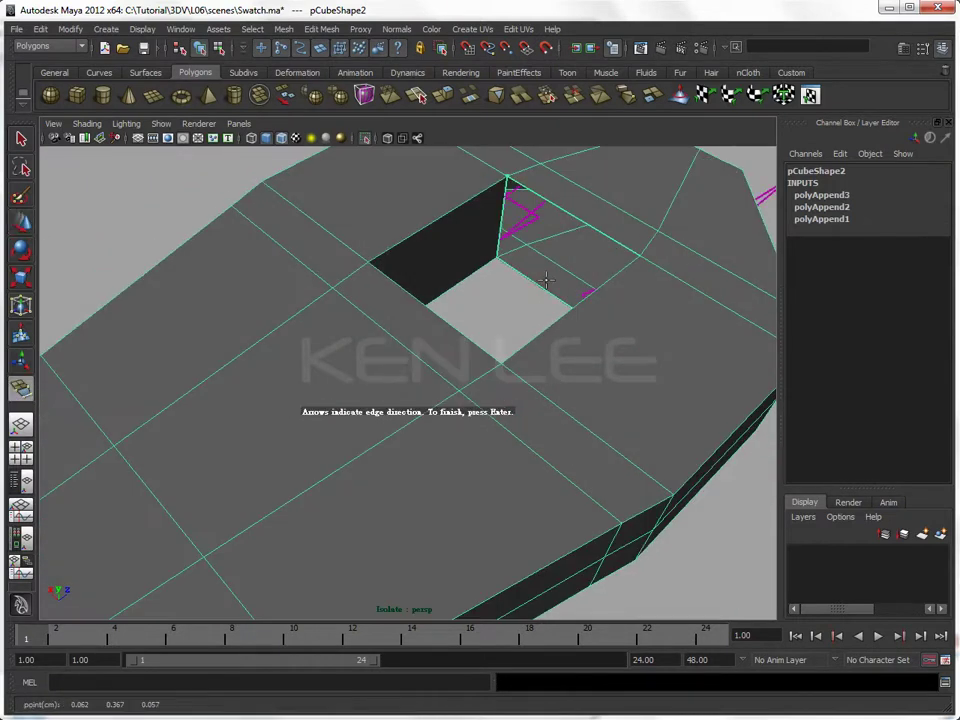
click(540, 287)
key(Return)
key(w)
Step: Preview the lower hand piece smoothed, then select the upper hand piece
key(3)
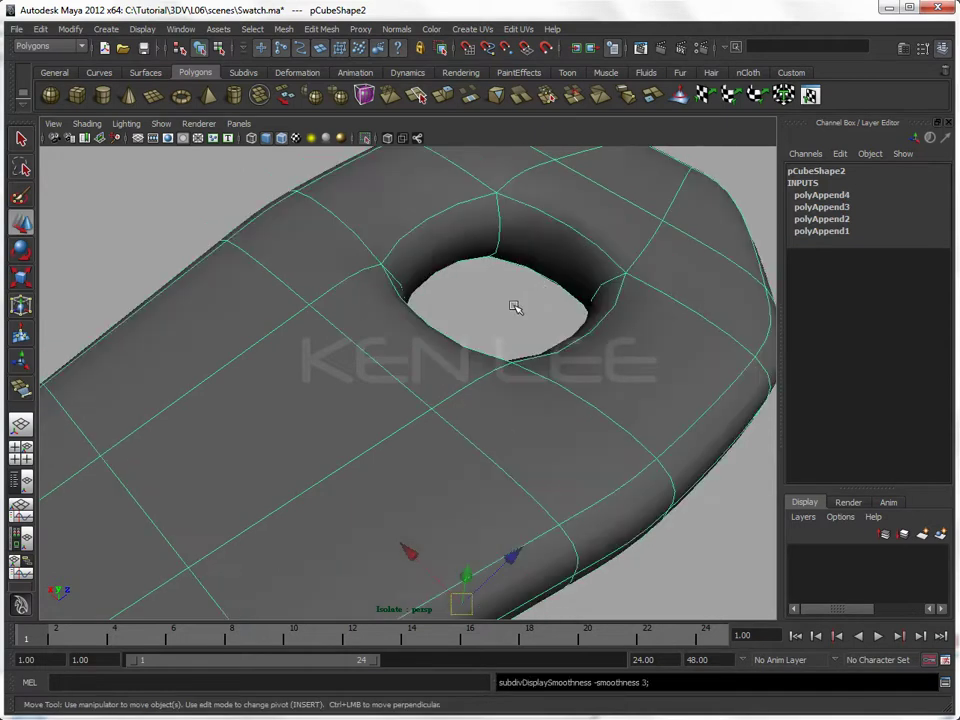
click(514, 304)
scroll(501, 361, down, 5)
alt+drag(501, 361, 403, 495)
scroll(428, 403, up, 3)
click(428, 403)
scroll(446, 403, up, 3)
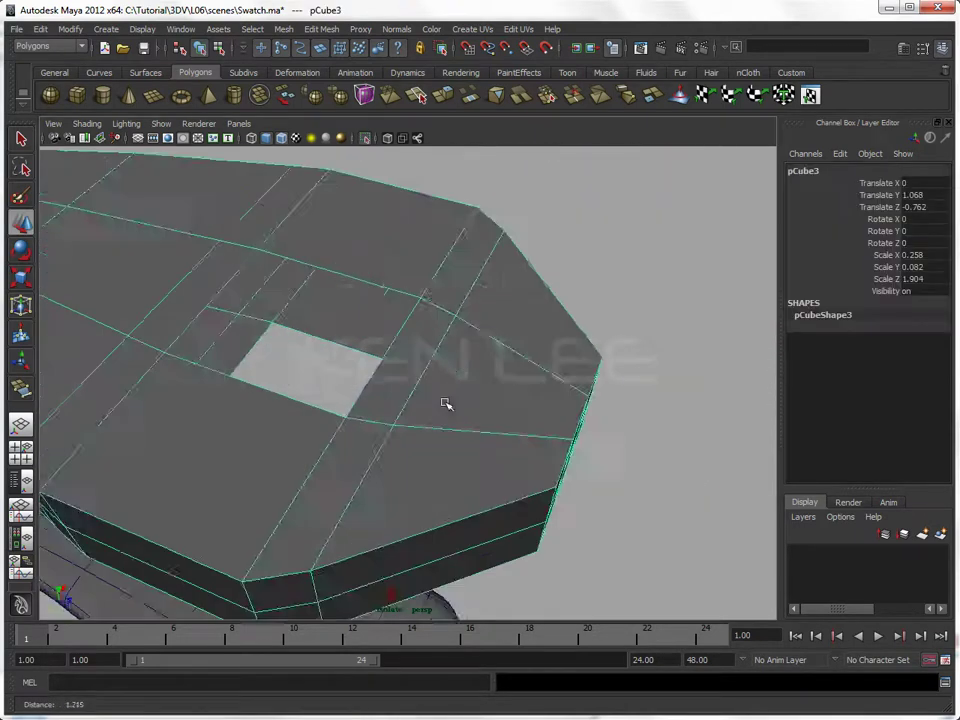
scroll(522, 423, up, 2)
Step: Append two wall faces bridging opposite edges on the first sides of the hole
key(y)
click(402, 322)
click(397, 369)
key(Return)
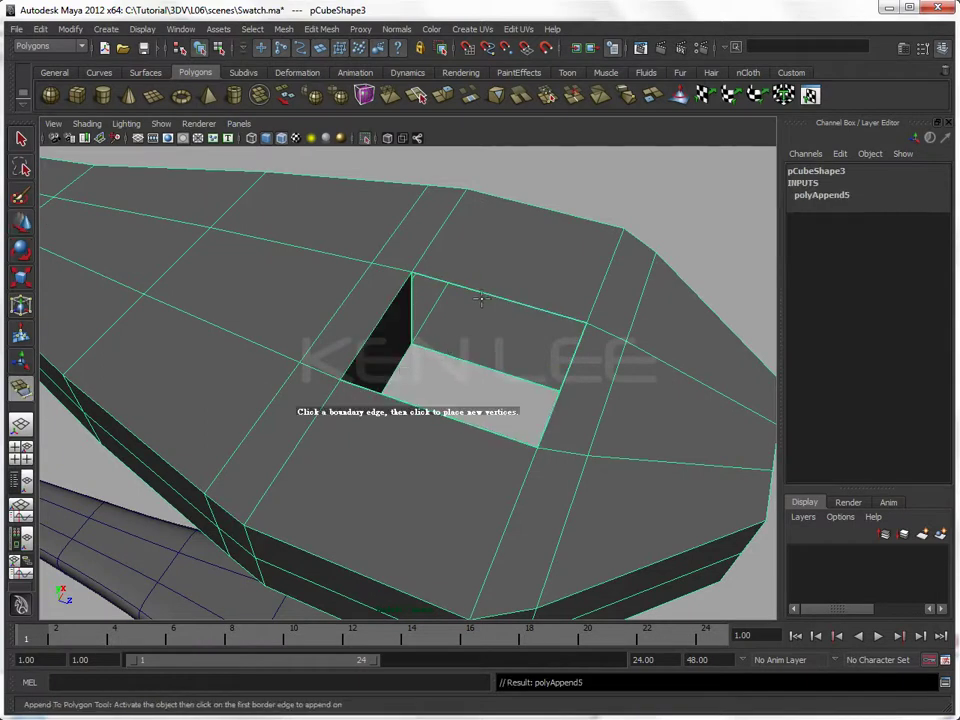
click(474, 357)
click(474, 357)
key(Return)
mouse_move(474, 358)
alt+middle_down()
mouse_move(544, 364)
mouse_move(606, 348)
alt+middle_up()
alt+right_drag(606, 348, 418, 338)
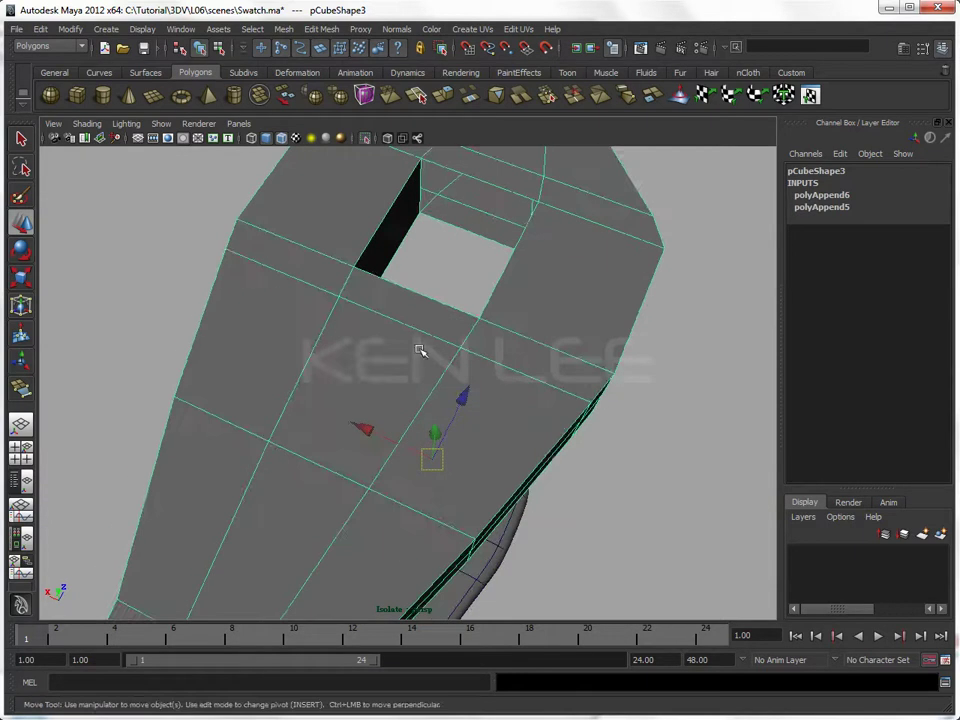
Step: Append the top-wall and right-wall faces to close the hole's remaining gaps
key(y)
click(490, 185)
click(469, 235)
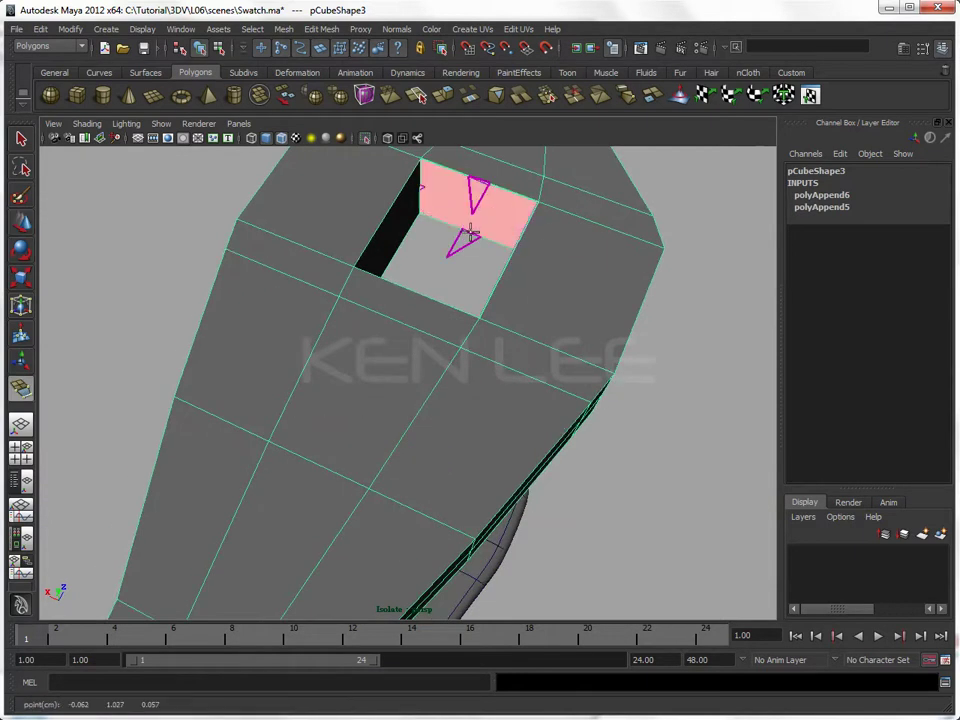
key(Return)
key(w)
mouse_move(469, 248)
alt+mouse_down()
mouse_move(553, 266)
mouse_move(474, 351)
mouse_move(506, 343)
alt+mouse_up()
key(y)
click(467, 330)
click(471, 332)
key(Return)
key(w)
Step: Preview the hand with smoothing and reselect pCube3 in object mode
key(3)
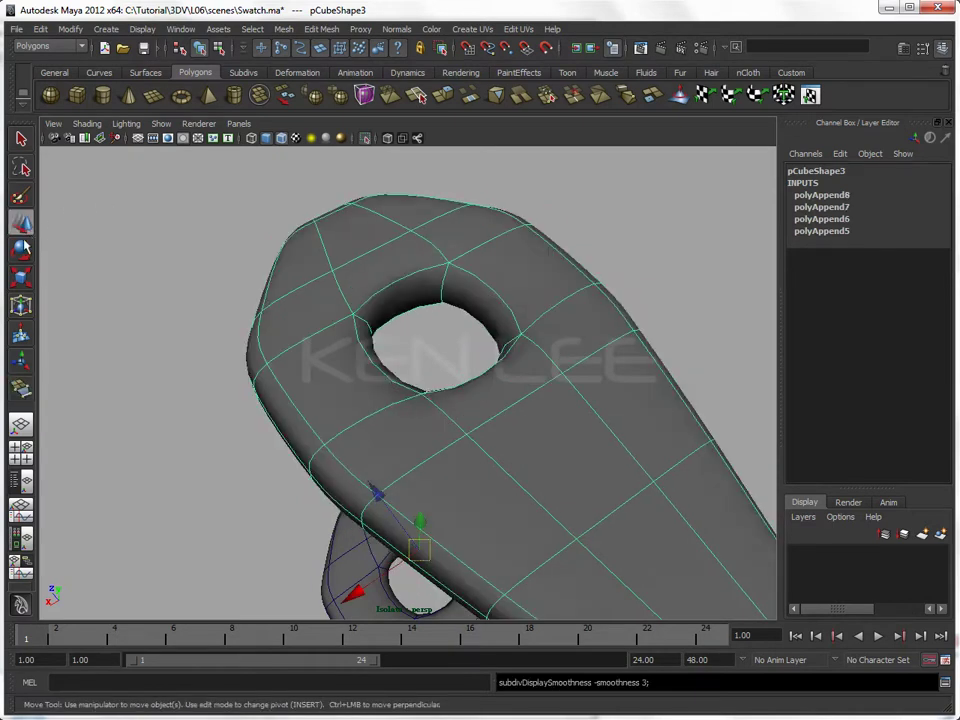
click(21, 138)
click(405, 363)
click(347, 405)
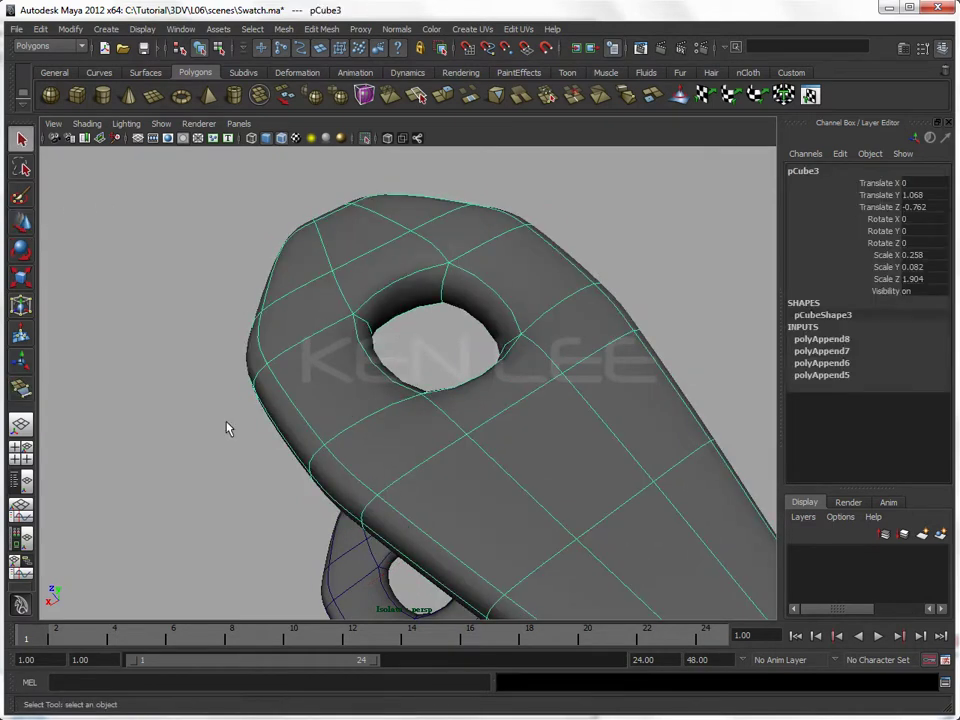
Step: Deselect the hand and bring back the full scene with the dial
scroll(268, 416, down, 2)
scroll(249, 427, down, 2)
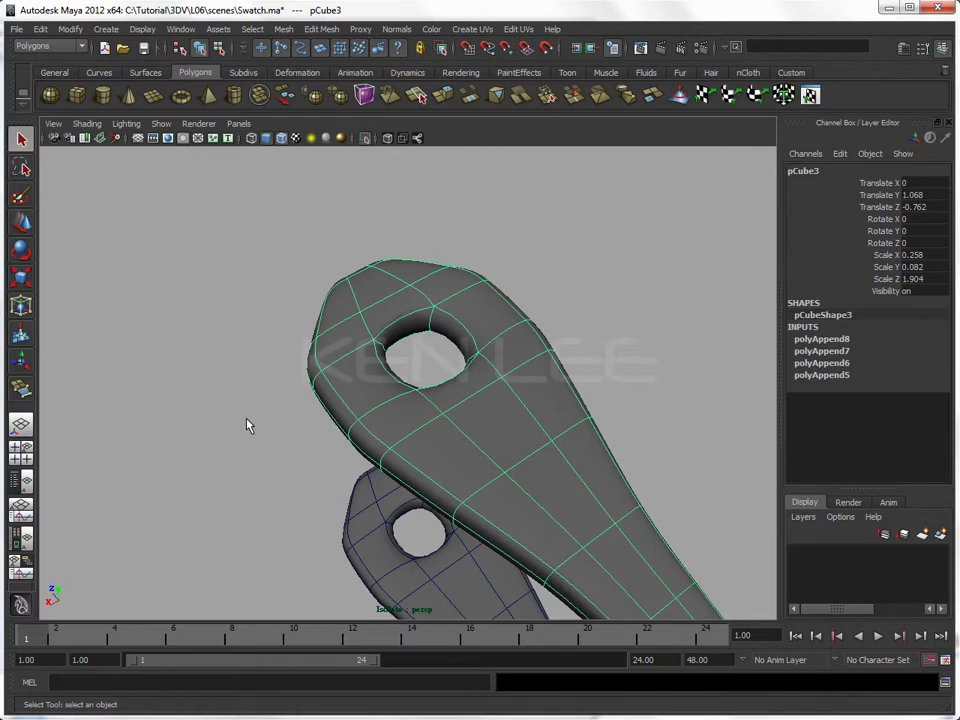
click(249, 425)
alt+drag(249, 425, 342, 419)
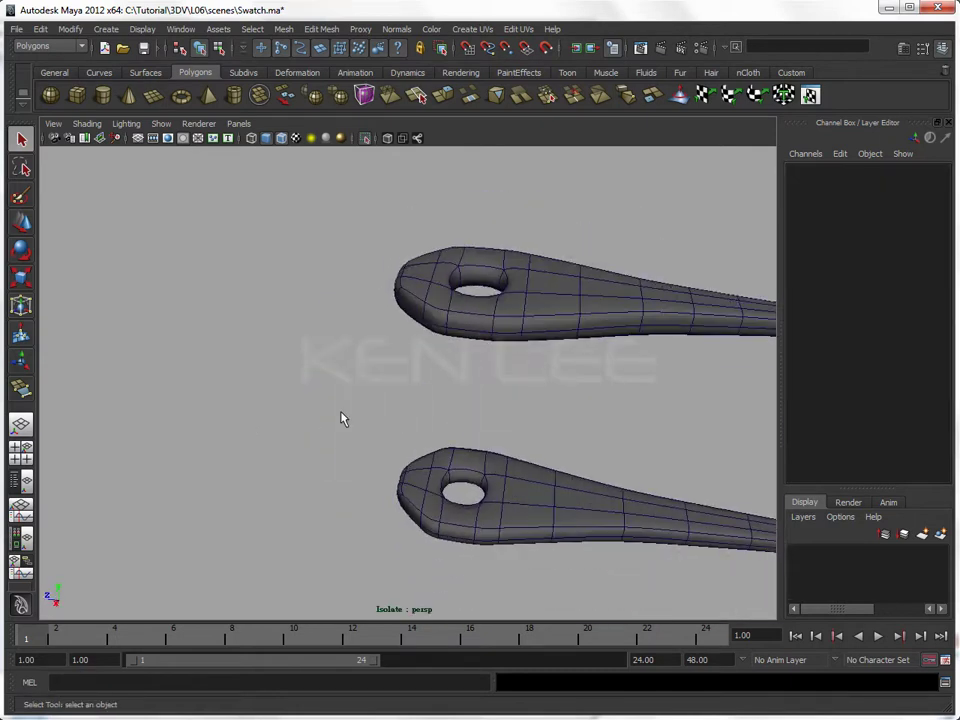
key(ctrl+1)
Step: Lower the upper hand pCube3 to Translate Y 0.4 and save Swatch.ma
click(512, 326)
key(w)
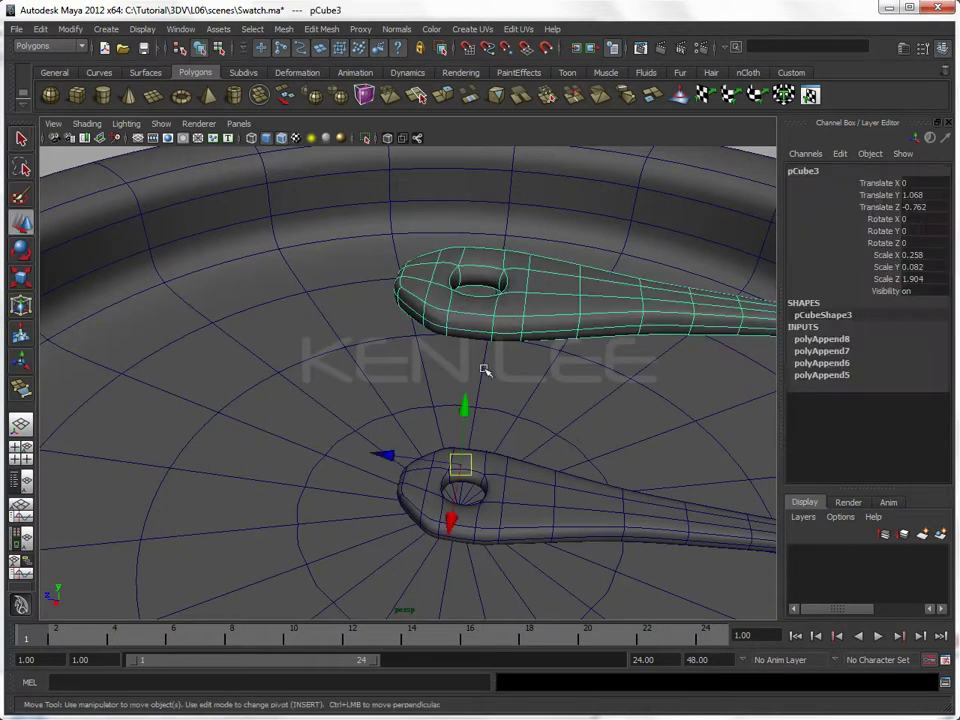
mouse_move(466, 407)
mouse_down()
mouse_move(450, 569)
mouse_move(456, 615)
mouse_move(466, 585)
mouse_up()
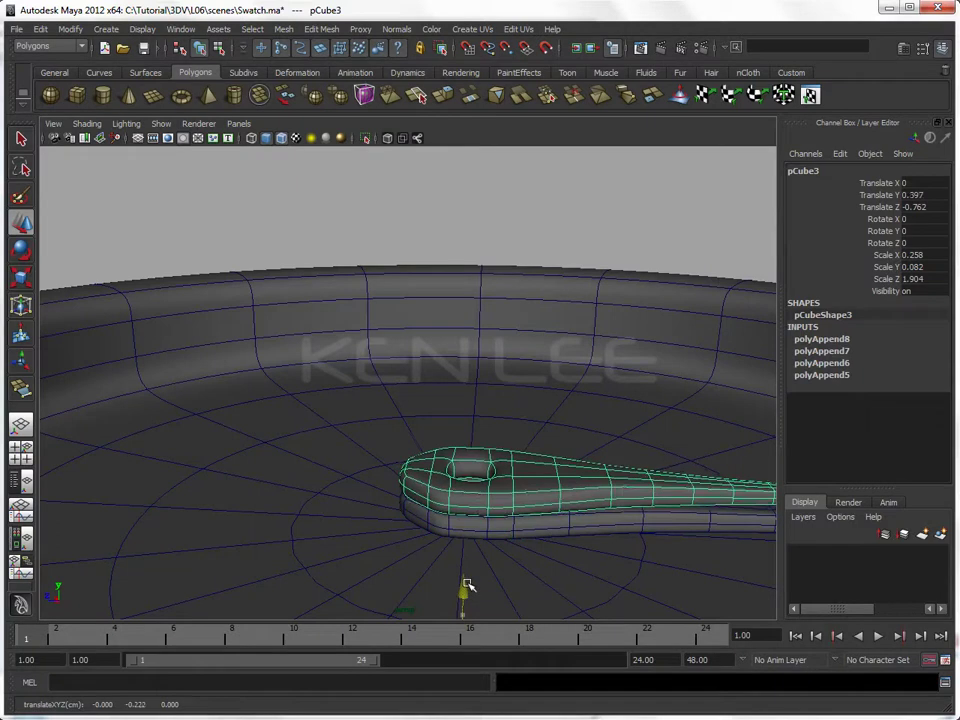
click(430, 195)
click(143, 48)
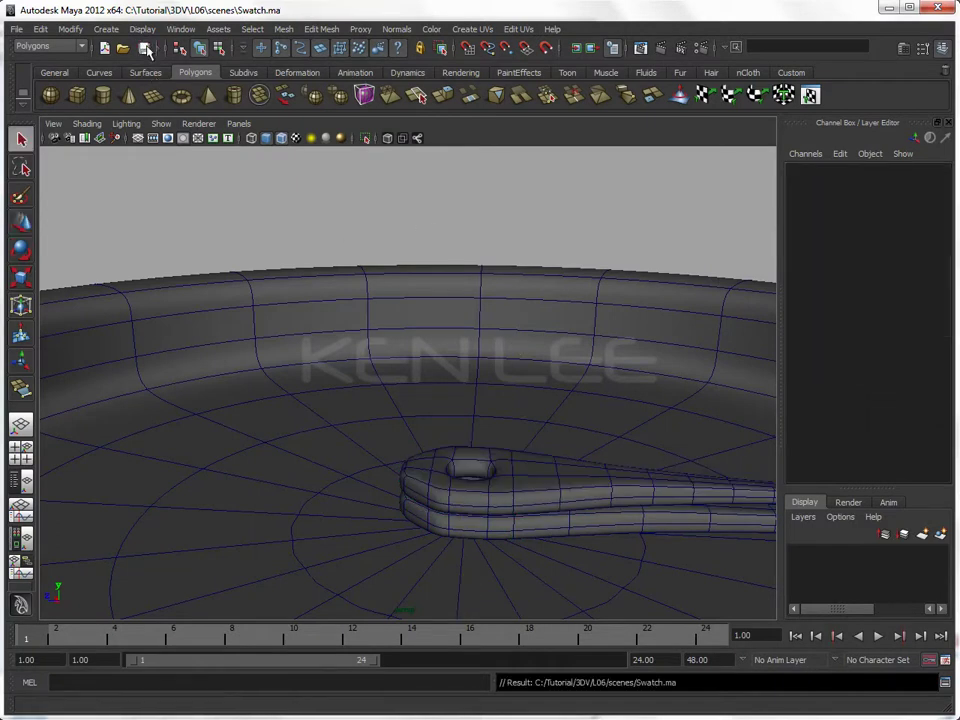
Step: Create a polygon cylinder with Subdivisions Caps set to 3
click(102, 95)
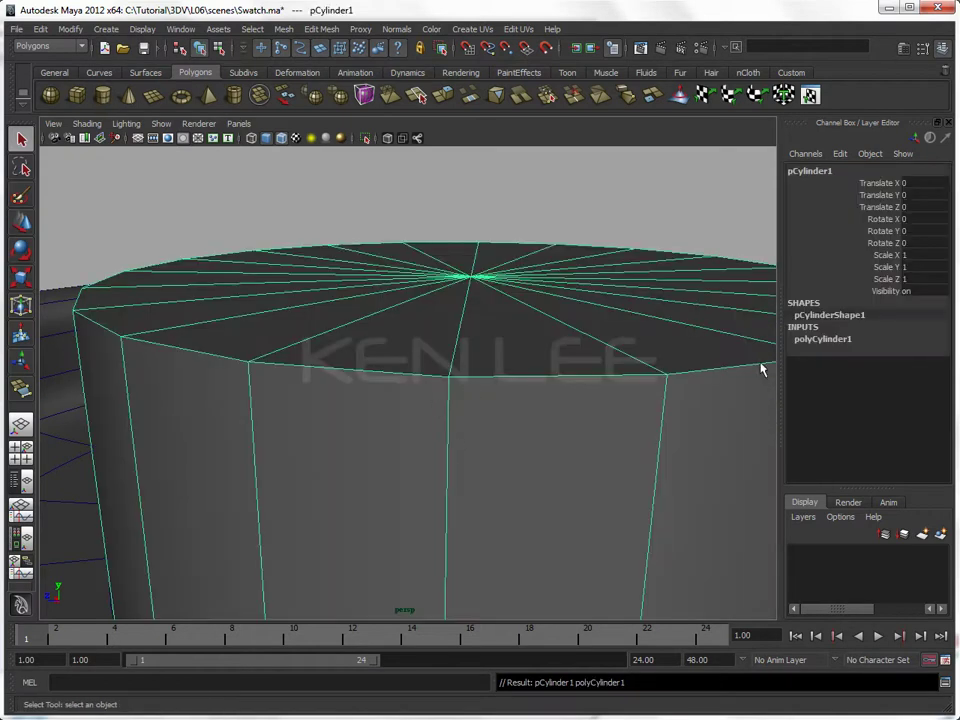
click(822, 339)
double_click(920, 399)
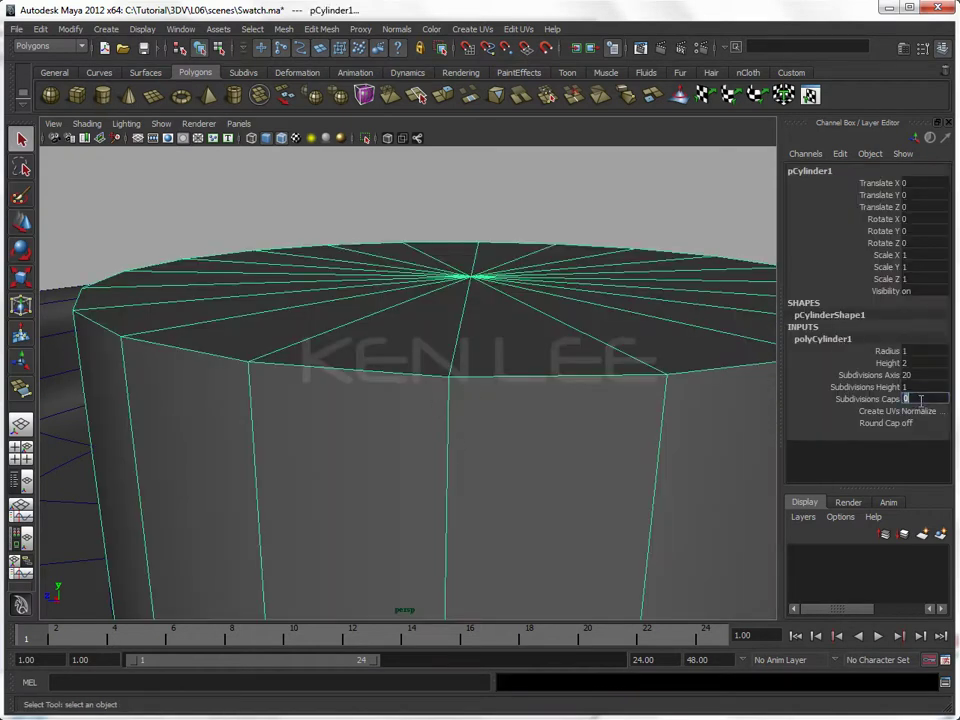
key(Return)
text(3)
key(Return)
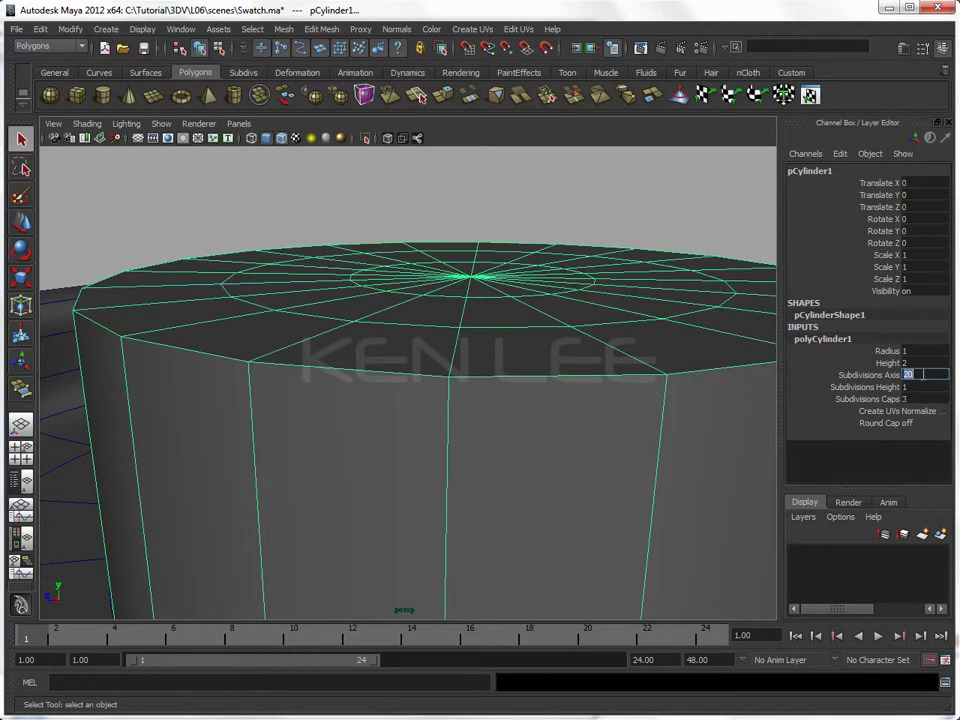
double_click(918, 386)
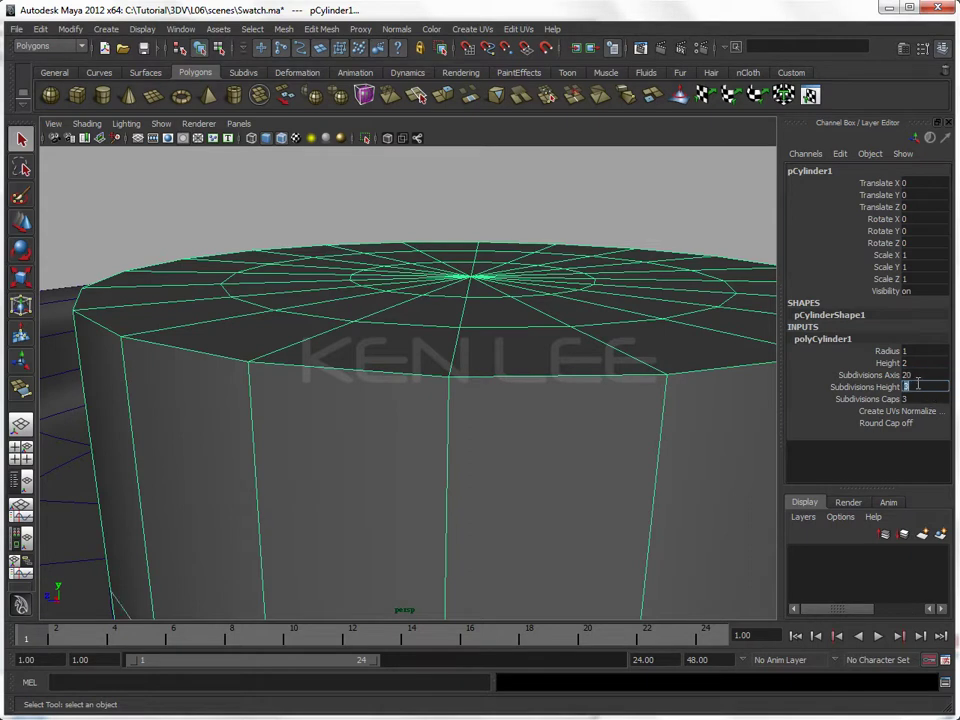
Step: Shrink the cylinder and raise it above the dial
key(r)
drag(461, 597, 90, 561)
key(w)
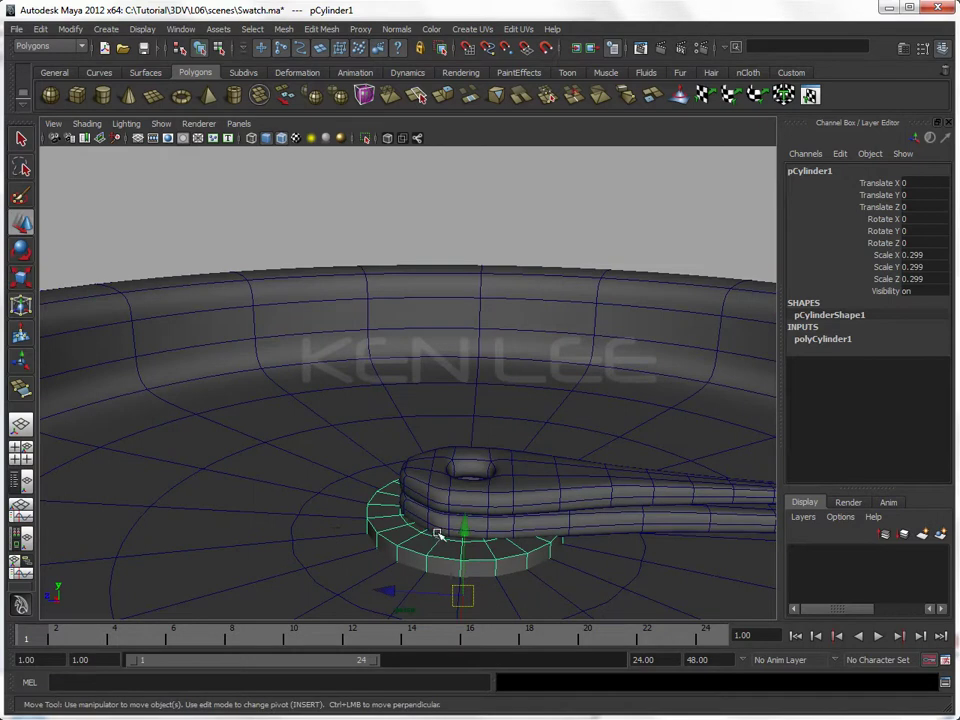
drag(460, 529, 481, 443)
key(r)
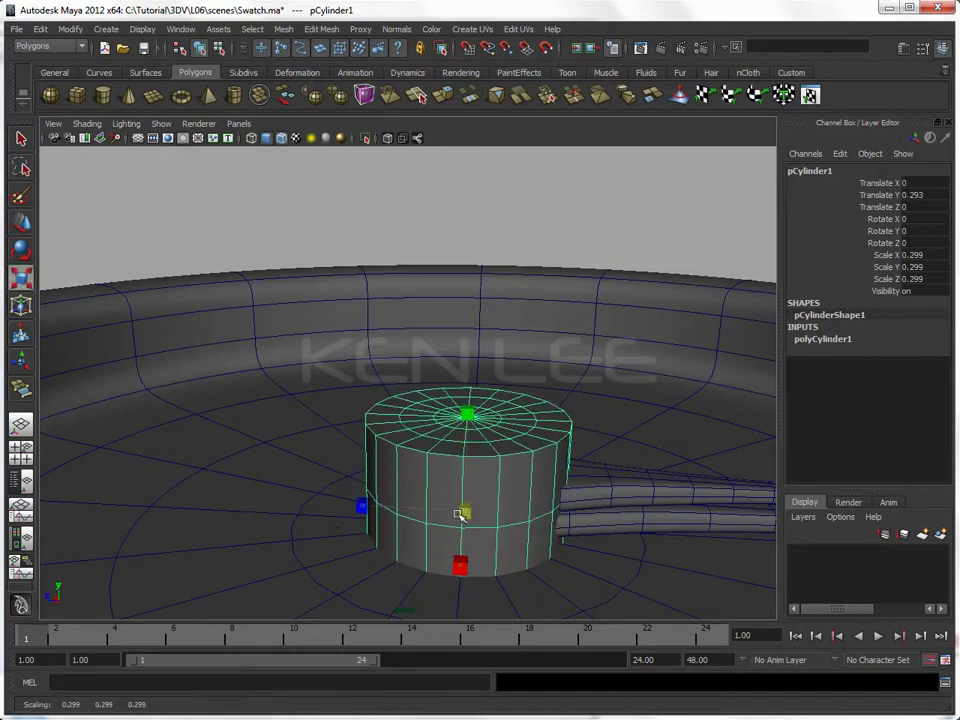
drag(466, 512, 377, 523)
key(w)
mouse_move(470, 440)
mouse_down()
mouse_move(483, 341)
mouse_move(466, 398)
mouse_up()
Step: Flatten it into a small disc, scale 0.105 × 0.027 × 0.105, at Translate Y 0.466
key(r)
key(w)
key(r)
drag(467, 447, 450, 455)
key(w)
middle_drag(447, 455, 446, 457)
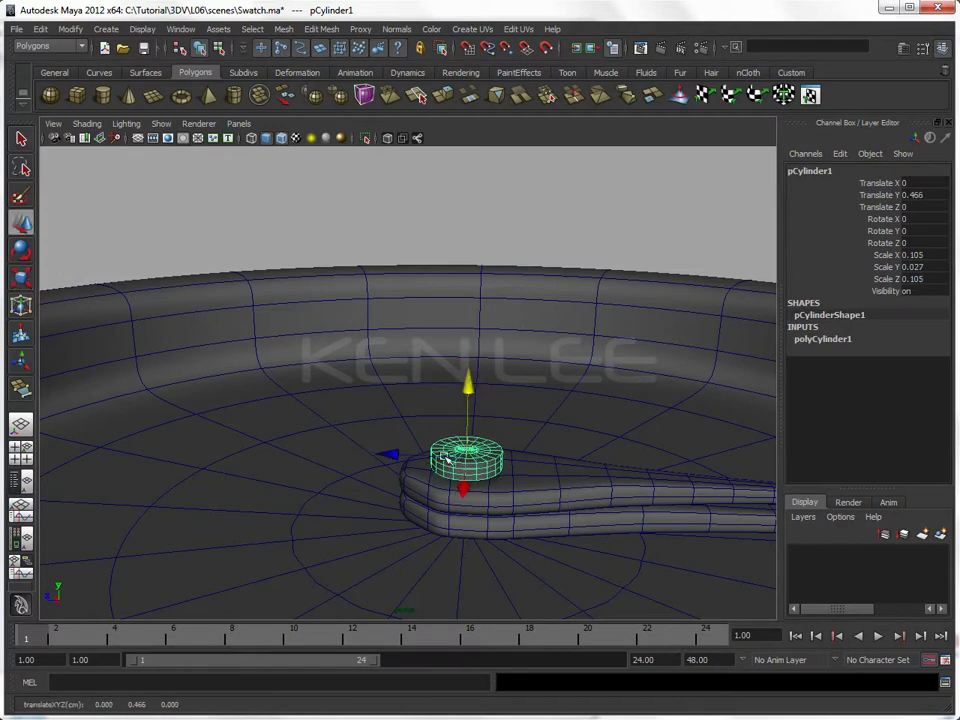
Step: Isolate the disc and orbit to view its underside in face mode
alt+right_drag(312, 471, 525, 443)
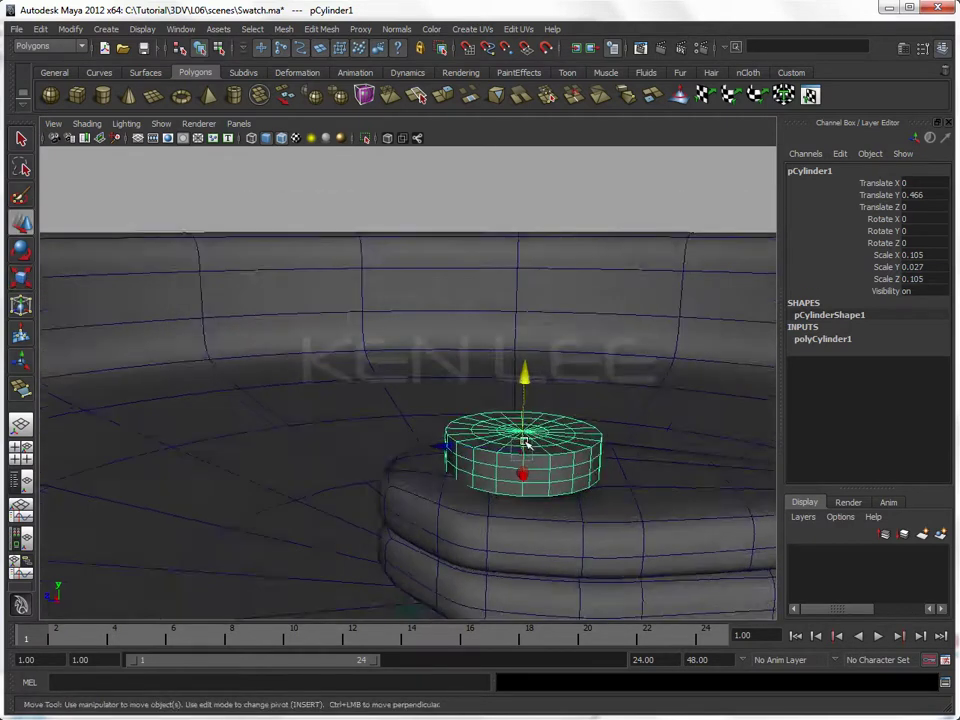
key(ctrl+1)
alt+drag(525, 443, 461, 413)
right_drag(489, 412, 536, 434)
alt+drag(536, 434, 471, 446)
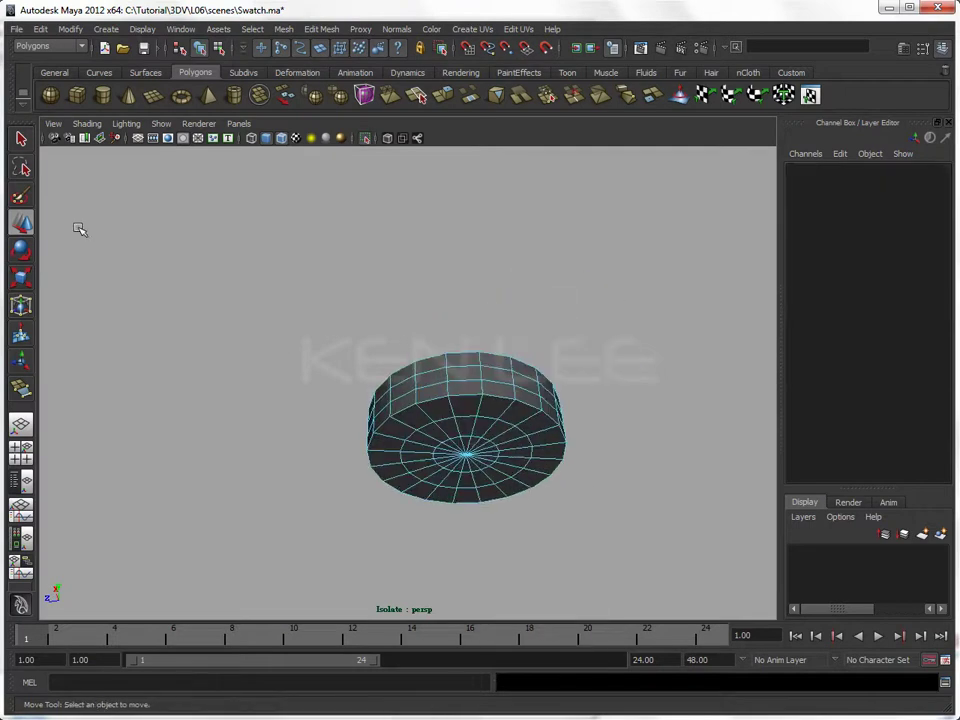
Step: Paint-select the central faces on the disc's underside with a smaller brush
click(21, 195)
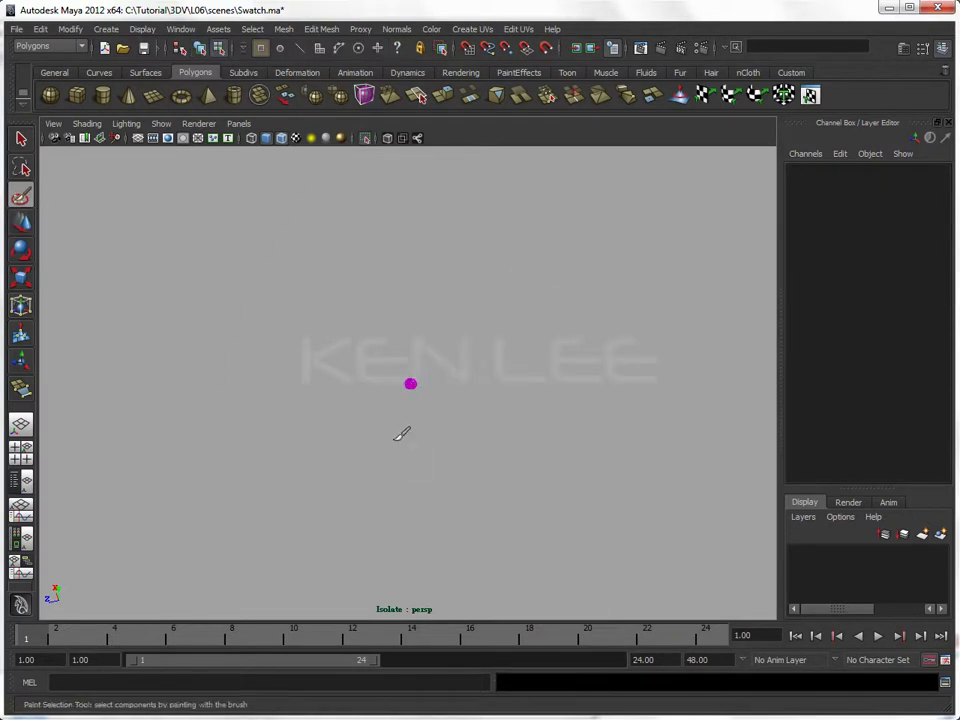
scroll(424, 422, up, 2)
scroll(561, 431, up, 4)
scroll(510, 427, up, 5)
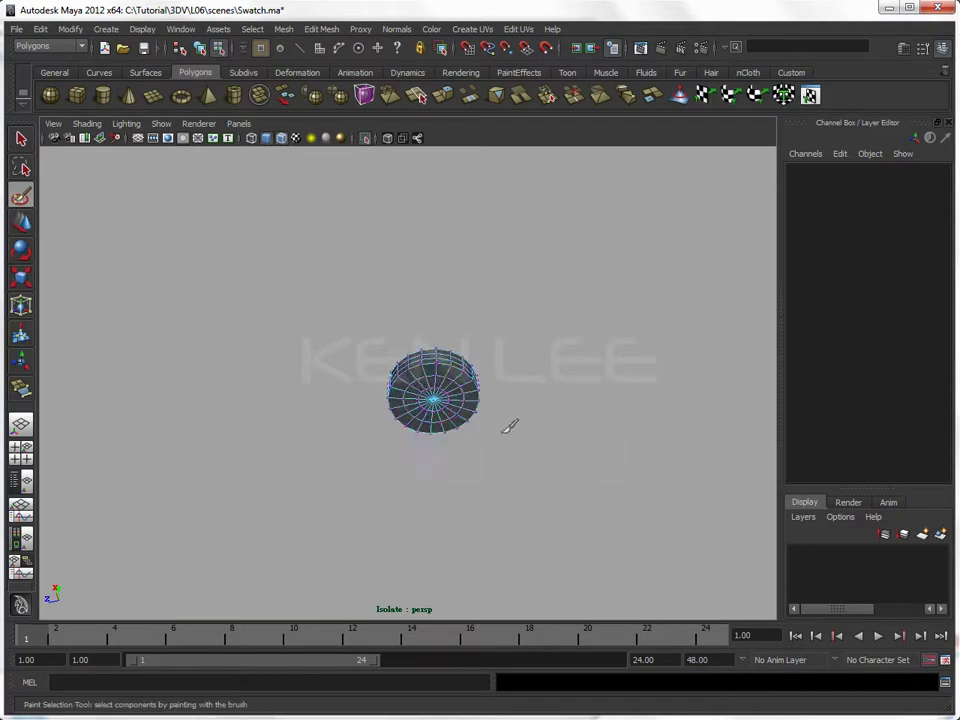
scroll(510, 427, up, 3)
drag(512, 427, 346, 441)
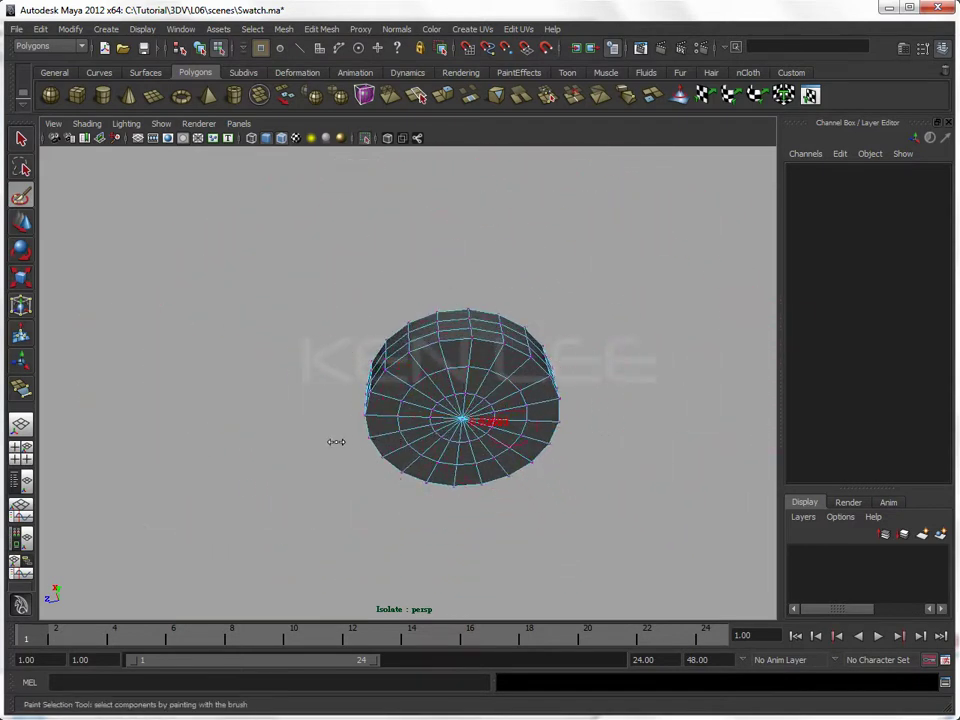
right_drag(506, 405, 440, 407)
click(481, 418)
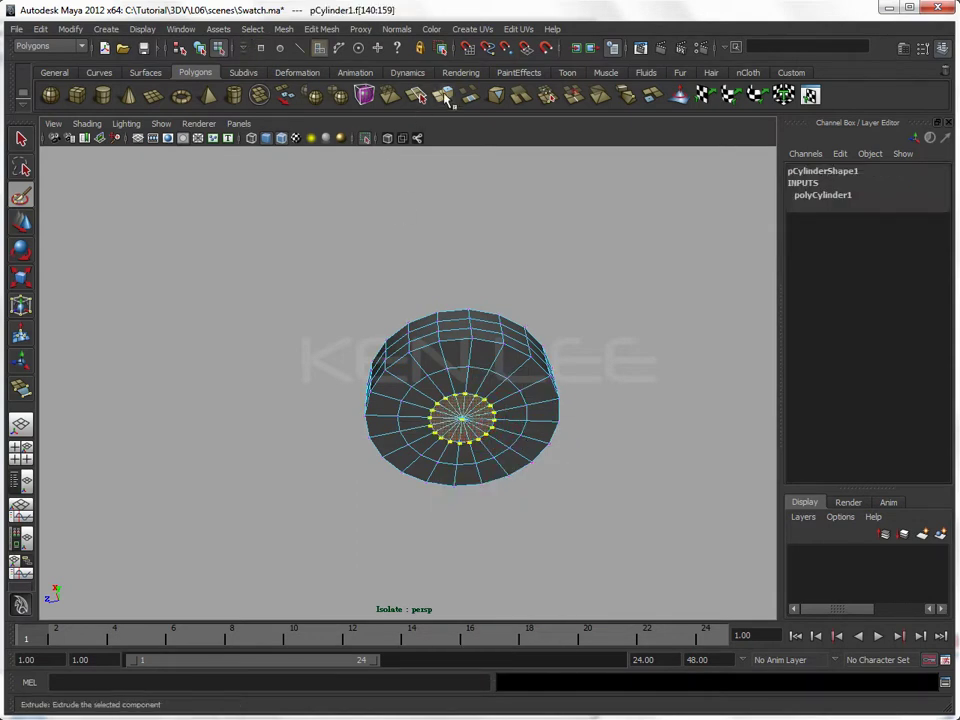
Step: Extrude the centre faces three times, pulling them down into a stem
click(390, 95)
key(g)
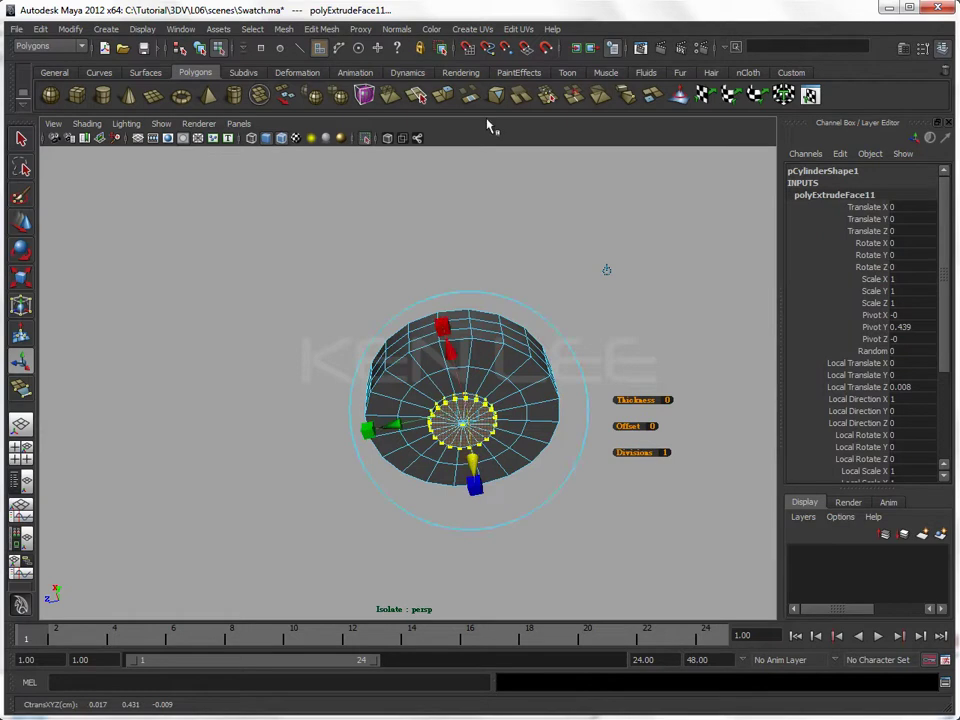
drag(472, 460, 480, 546)
key(g)
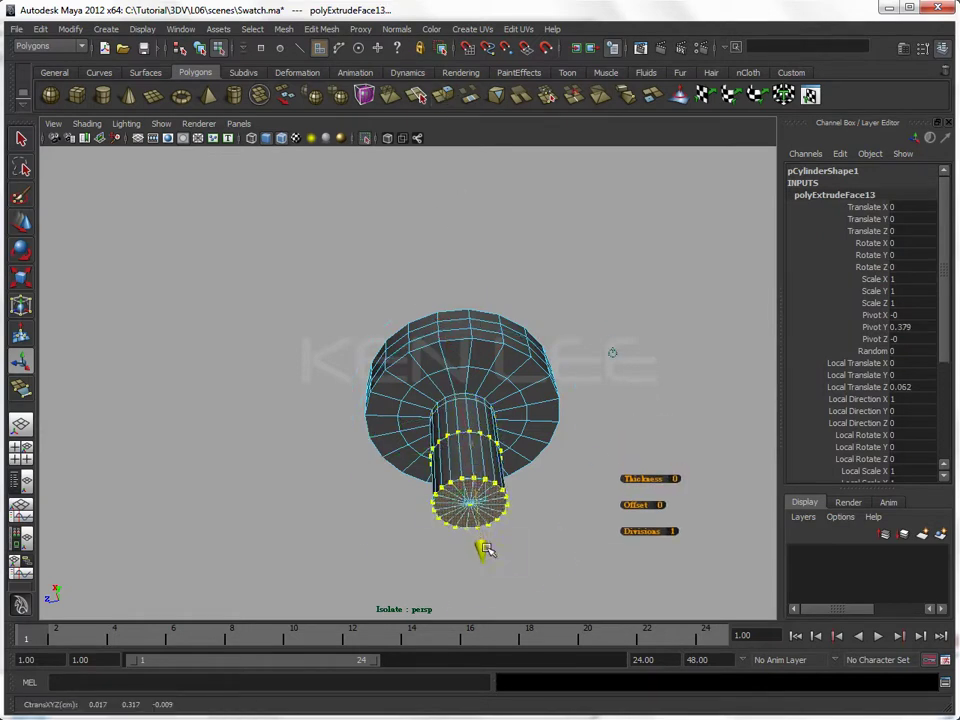
key(3)
key(w)
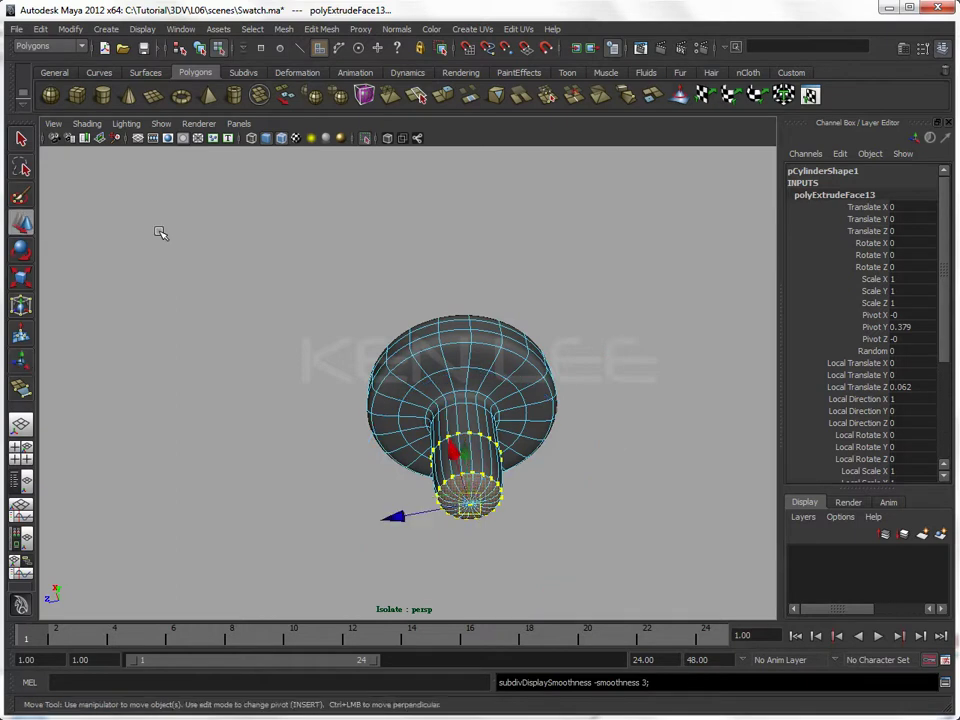
Step: Deselect the faces and orbit to inspect the pin above the hands
click(160, 233)
mouse_move(160, 233)
alt+right_down()
mouse_move(443, 379)
mouse_move(463, 429)
mouse_move(510, 487)
alt+right_up()
mouse_move(510, 487)
alt+mouse_down()
mouse_move(429, 411)
mouse_move(448, 422)
alt+mouse_up()
click(448, 420)
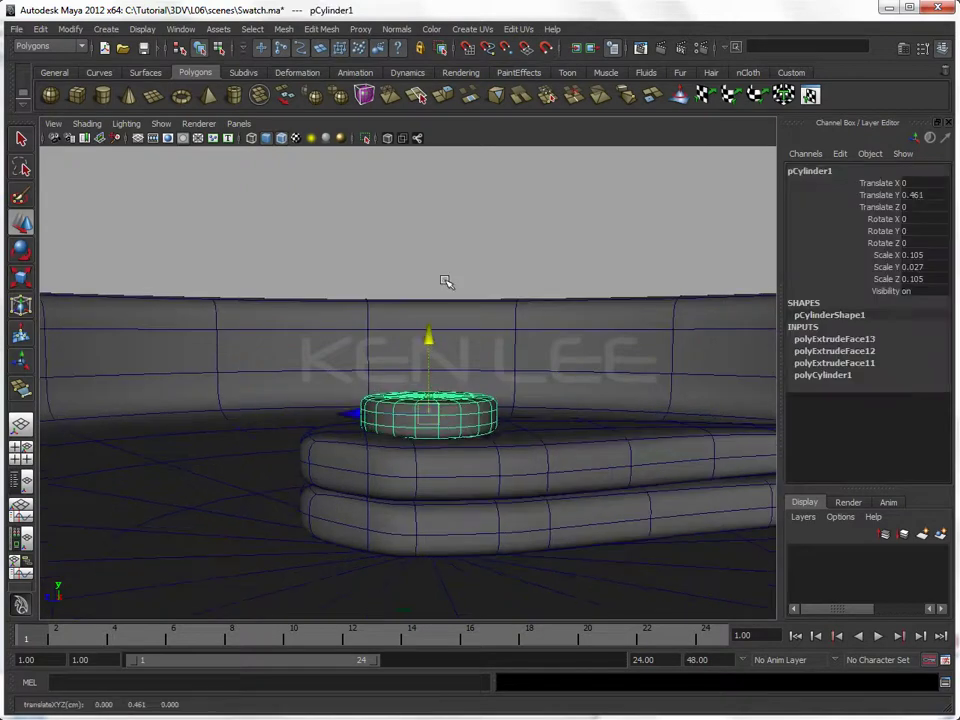
click(489, 358)
Step: Rotate pCube3 about 40° and pCube2 to Rotate Y -44.574 to split the hands
mouse_move(489, 358)
alt+mouse_down()
mouse_move(499, 422)
mouse_move(480, 405)
alt+mouse_up()
click(480, 405)
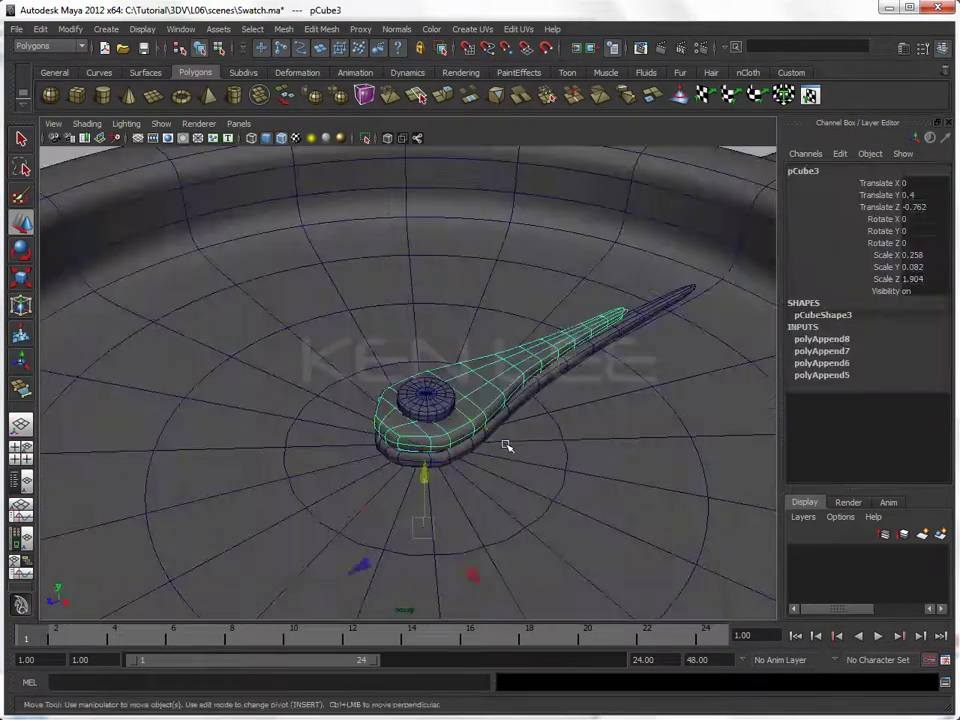
key(e)
mouse_move(508, 506)
mouse_down()
mouse_move(531, 536)
mouse_move(535, 449)
mouse_up()
key(Left)
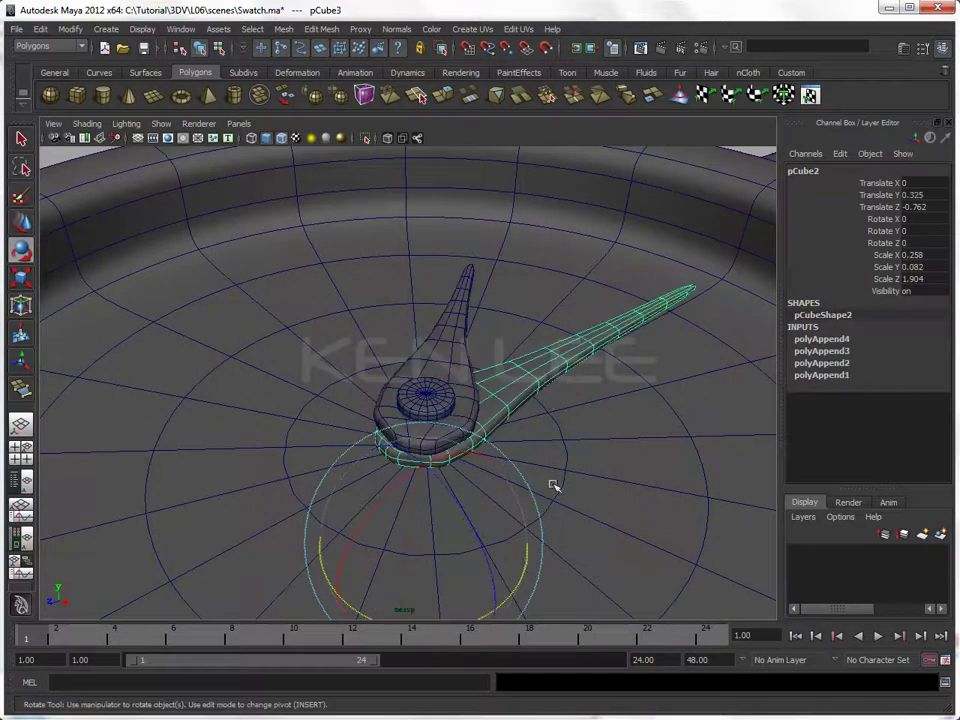
drag(521, 568, 491, 606)
Step: Deselect, save the scene, and orbit to view the whole watch
mouse_move(542, 414)
alt+mouse_down()
mouse_move(476, 418)
mouse_move(143, 213)
alt+mouse_up()
click(143, 213)
scroll(300, 330, down, 5)
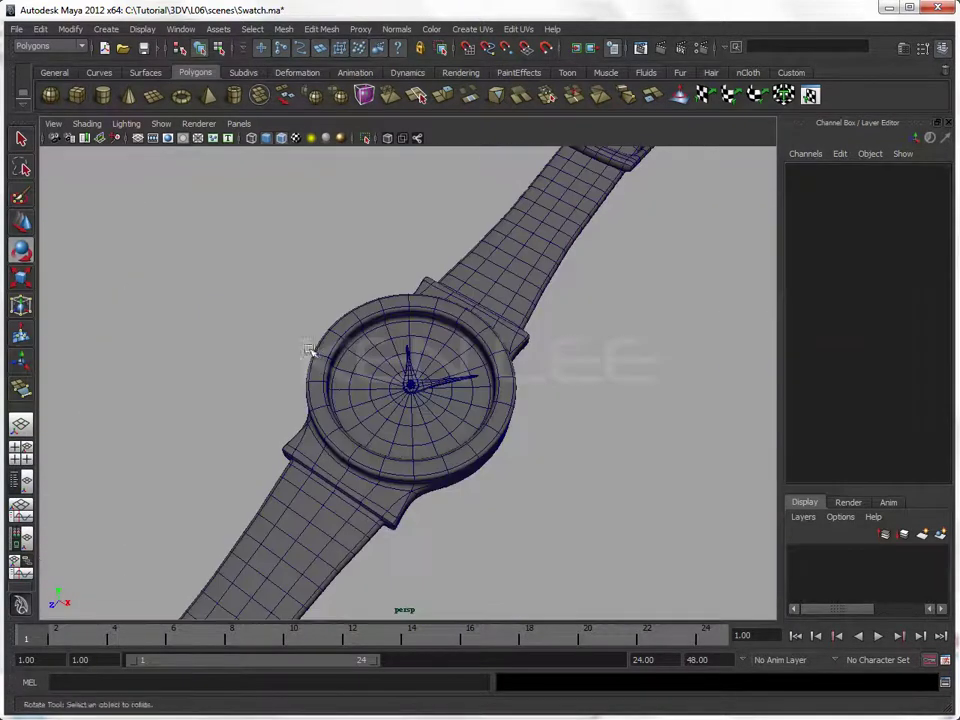
click(144, 50)
mouse_move(549, 369)
alt+mouse_down()
mouse_move(495, 381)
mouse_move(572, 358)
mouse_move(528, 374)
mouse_move(546, 349)
mouse_move(531, 401)
mouse_move(590, 407)
alt+mouse_up()
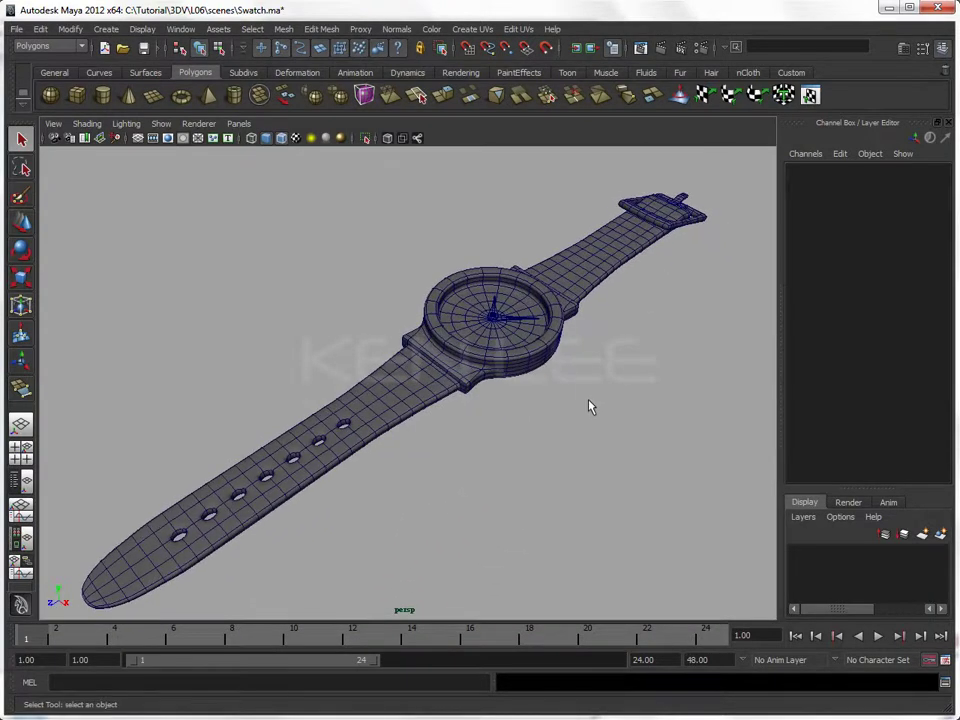